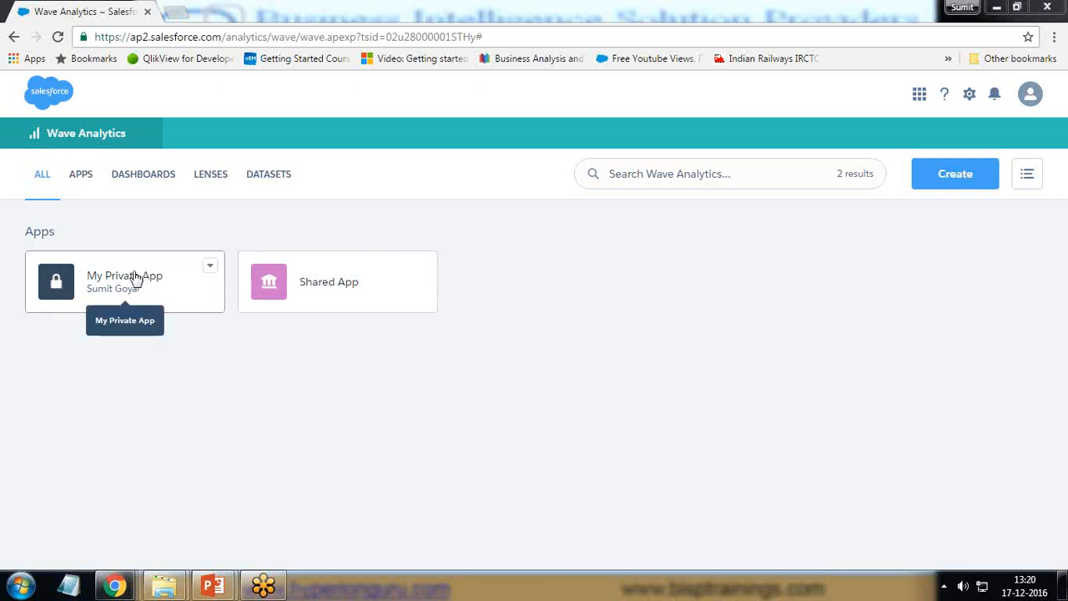
{"action": "left_click", "coordinate": [974, 179]}
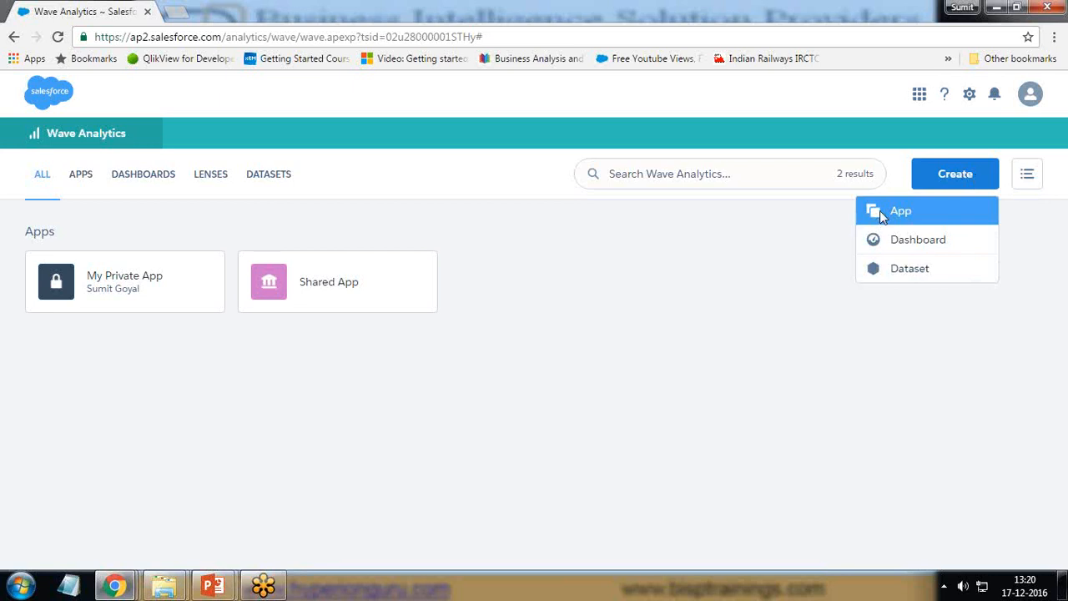
{"action": "left_click", "coordinate": [209, 411]}
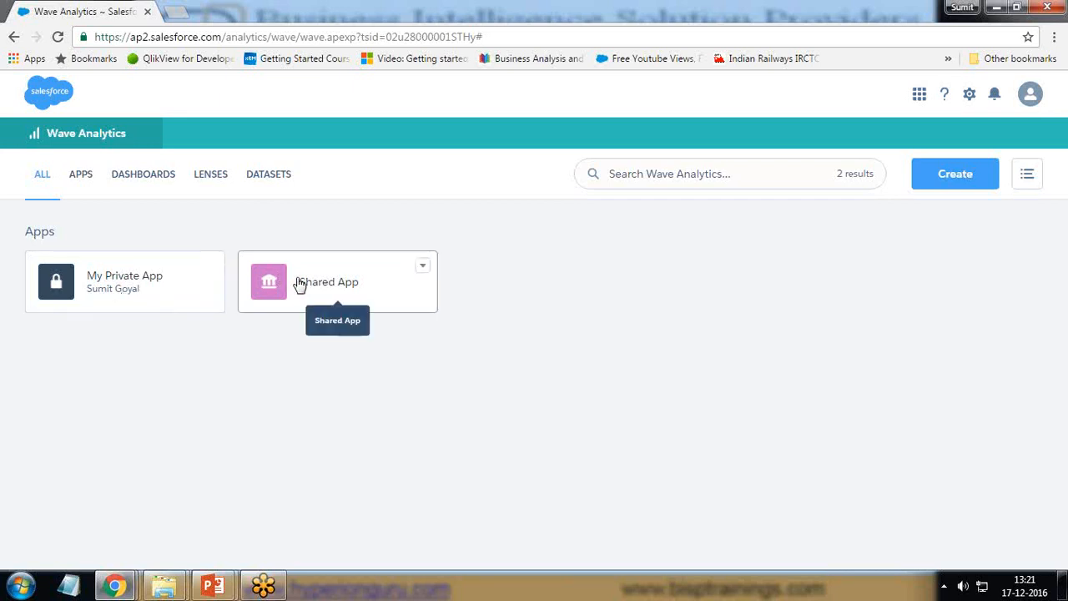
Start creating a new dataset with Salesforce as its data source.
{"action": "left_click", "coordinate": [968, 184]}
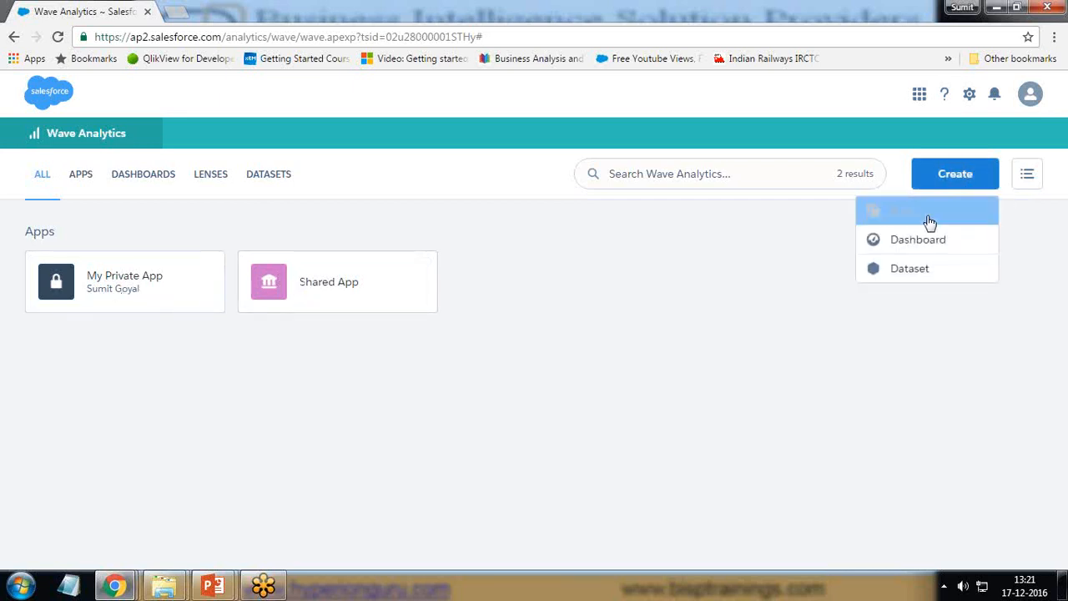
{"action": "left_click", "coordinate": [919, 276]}
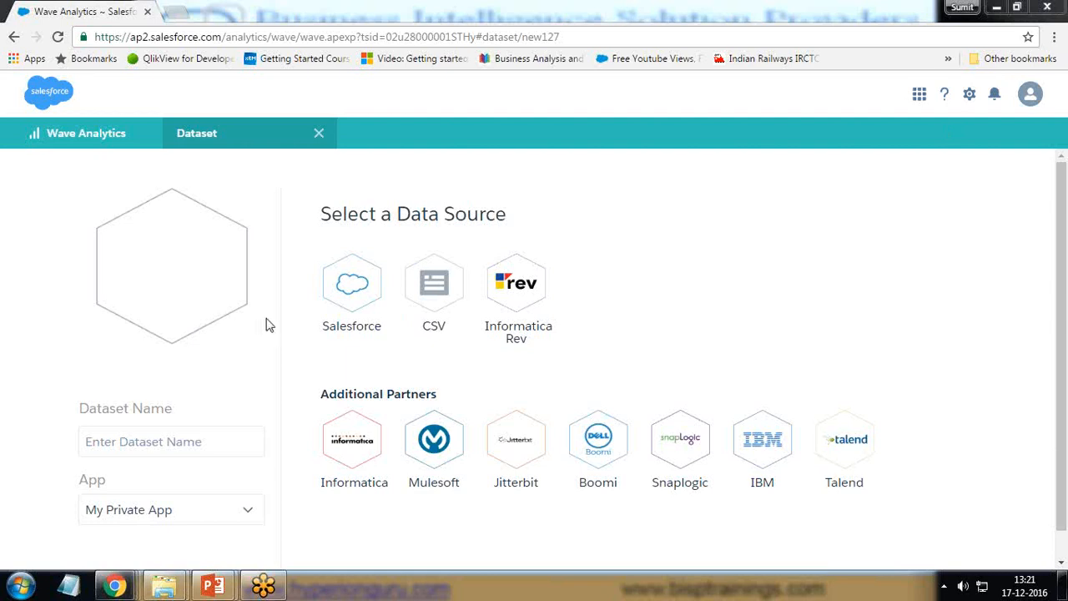
{"action": "left_click", "coordinate": [354, 287]}
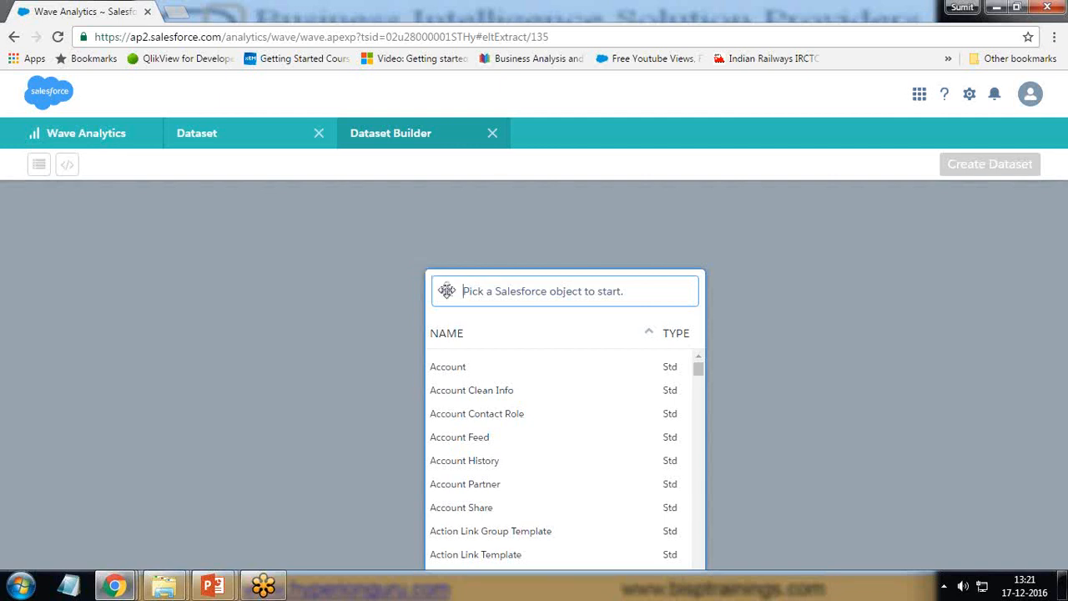
Choose the Campaign object as the dataset's root and reposition its node on the canvas.
{"action": "type", "text": "Camp"}
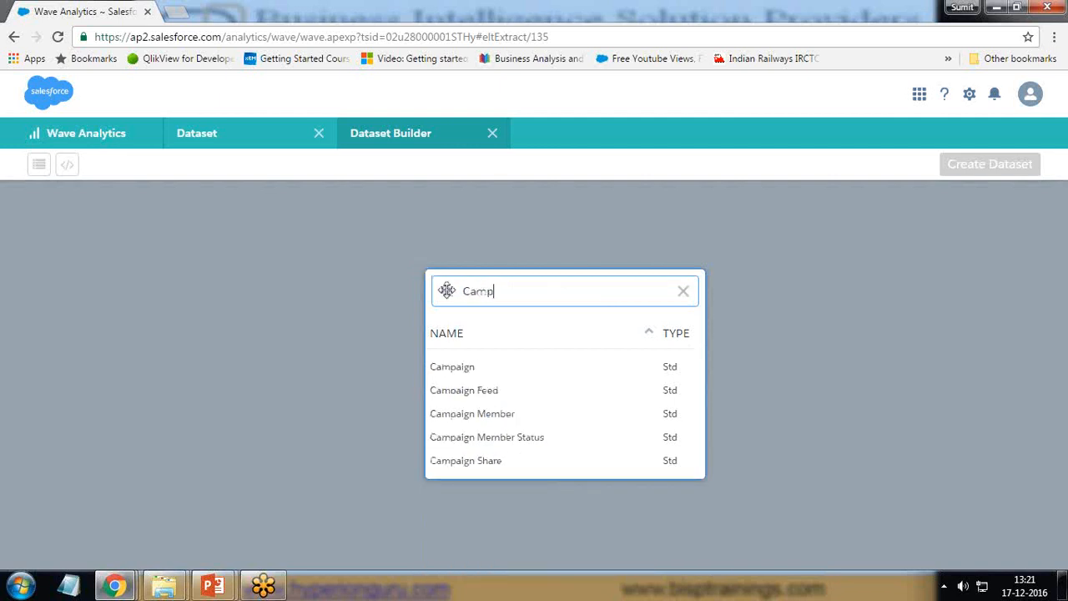
{"action": "left_click", "coordinate": [463, 368]}
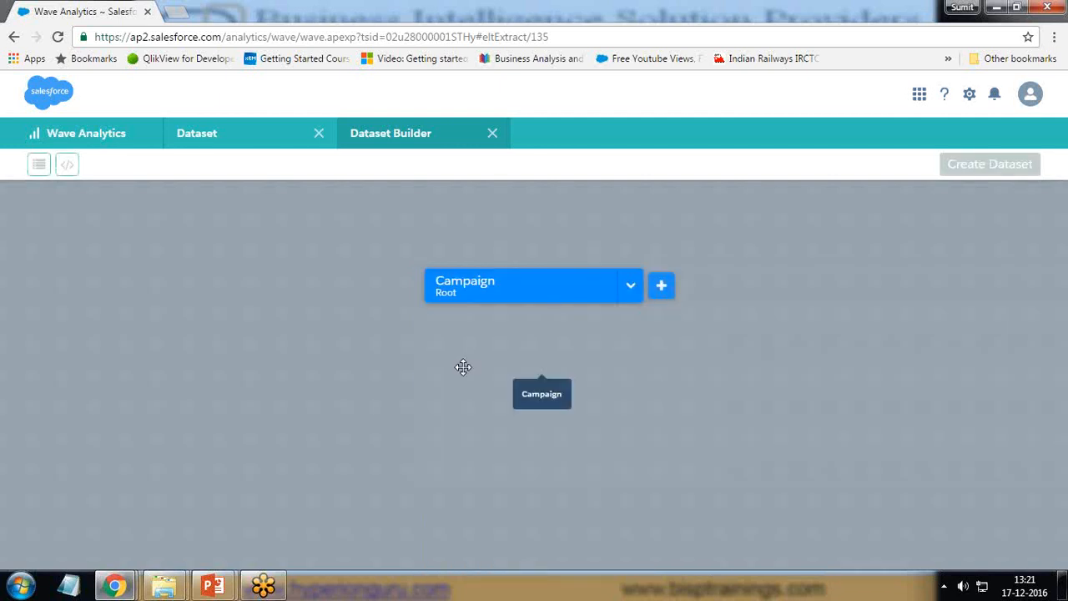
{"action": "left_click_drag", "start_coordinate": [548, 291], "coordinate": [367, 296]}
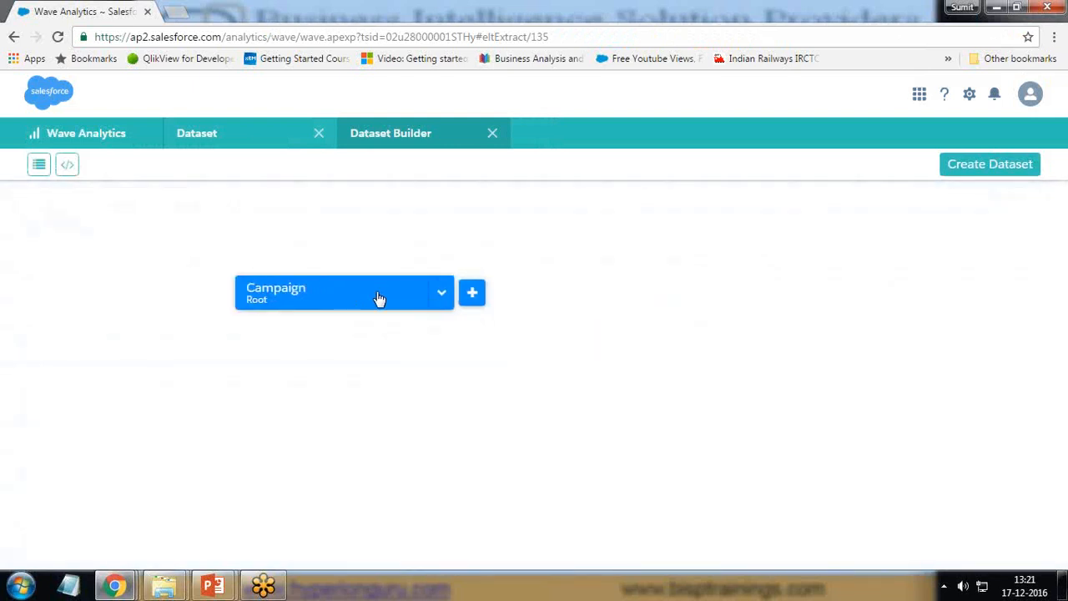
Include the Actual Cost, Budgeted Cost, Created Date, Expected Revenue and Name fields from the Campaign object.
{"action": "left_click", "coordinate": [442, 294]}
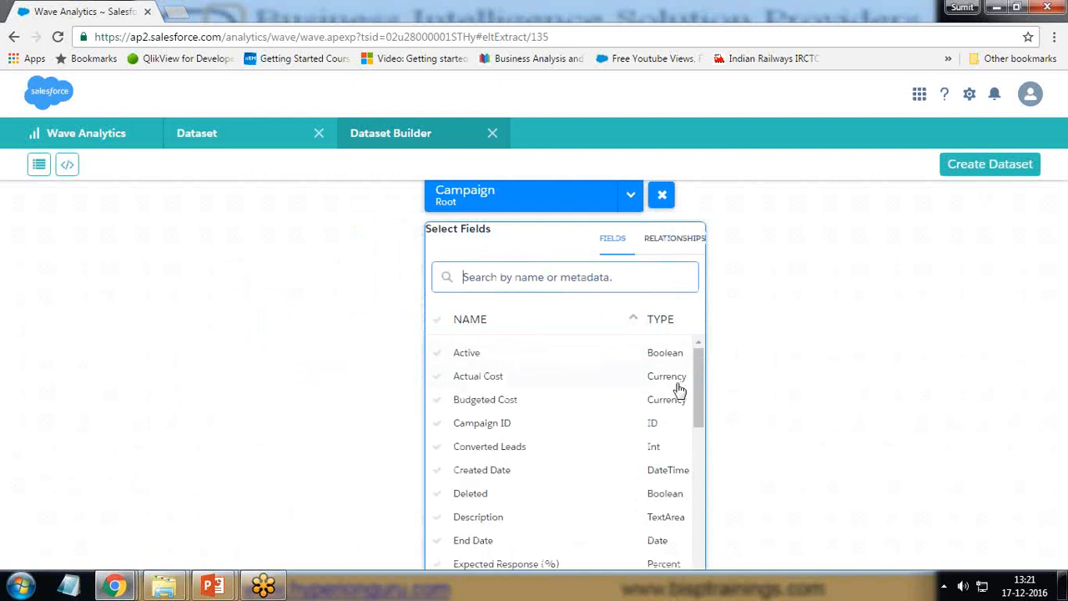
{"action": "left_click", "coordinate": [437, 377]}
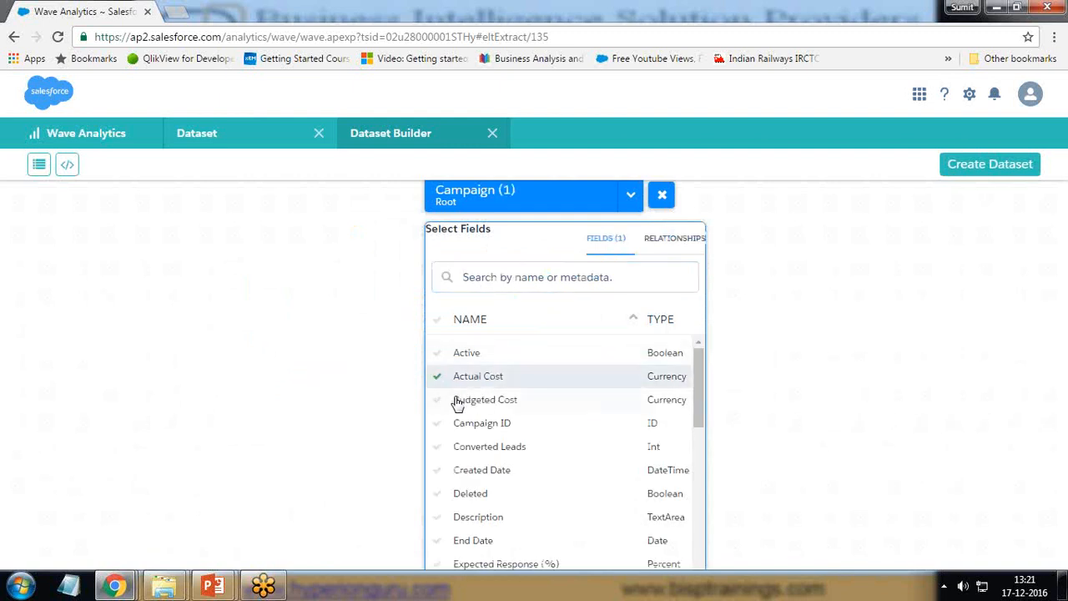
{"action": "left_click", "coordinate": [452, 402]}
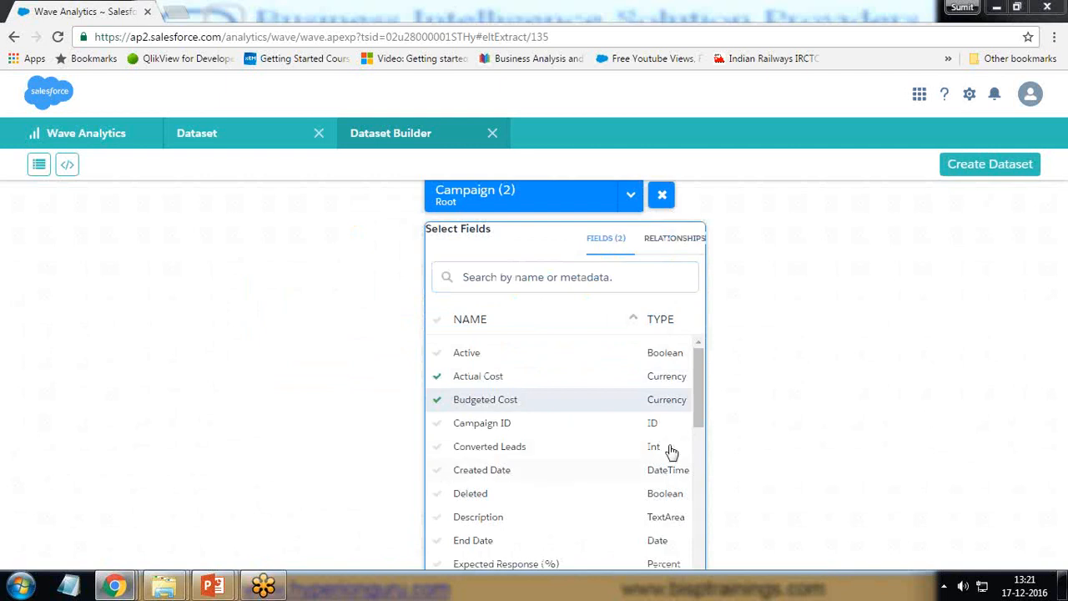
{"action": "left_click", "coordinate": [437, 473]}
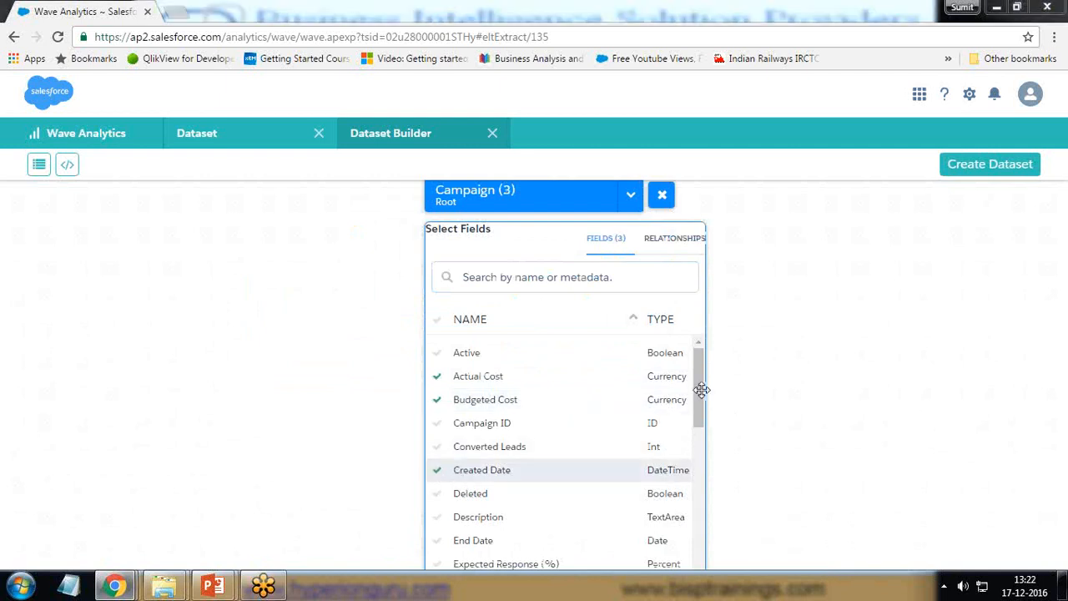
{"action": "left_click_drag", "start_coordinate": [703, 391], "coordinate": [703, 426]}
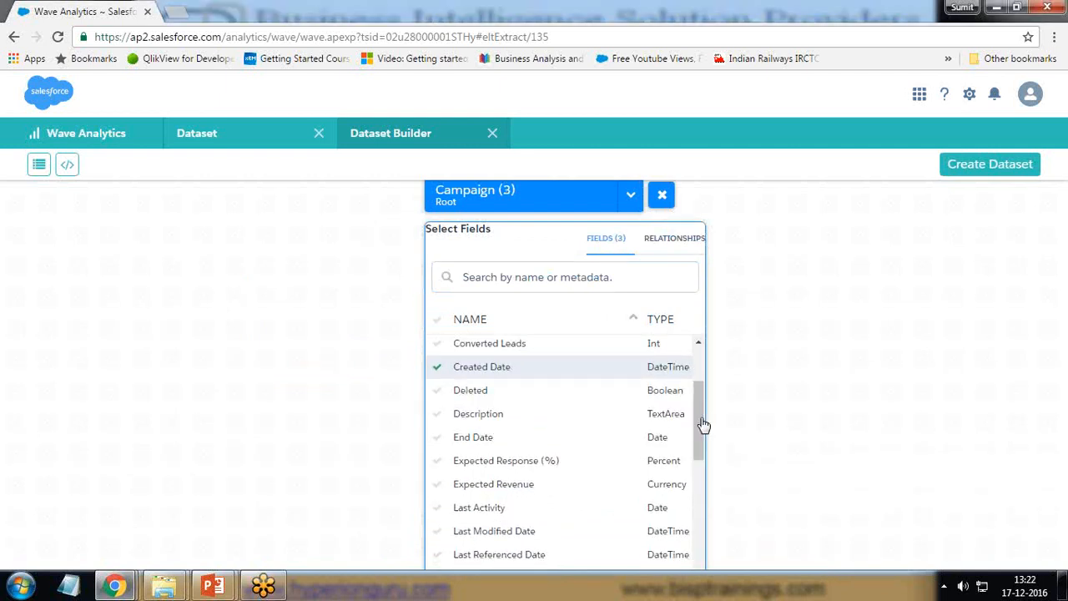
{"action": "left_click", "coordinate": [438, 485]}
{"action": "scroll", "coordinate": [461, 524], "scroll_direction": "down", "scroll_amount": 2}
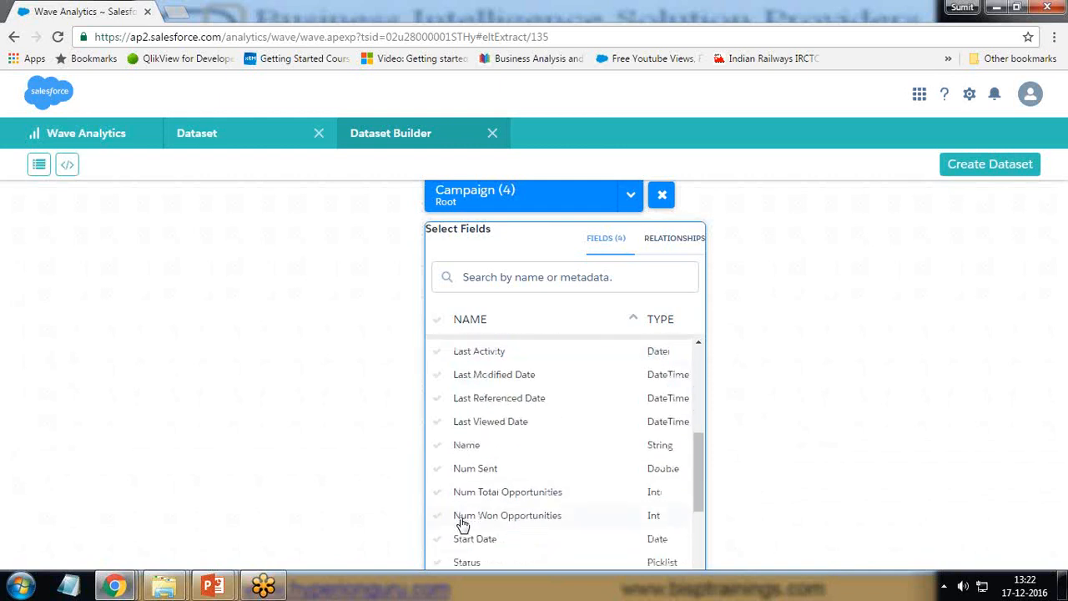
{"action": "left_click", "coordinate": [437, 445]}
{"action": "scroll", "coordinate": [463, 534], "scroll_direction": "down", "scroll_amount": 1}
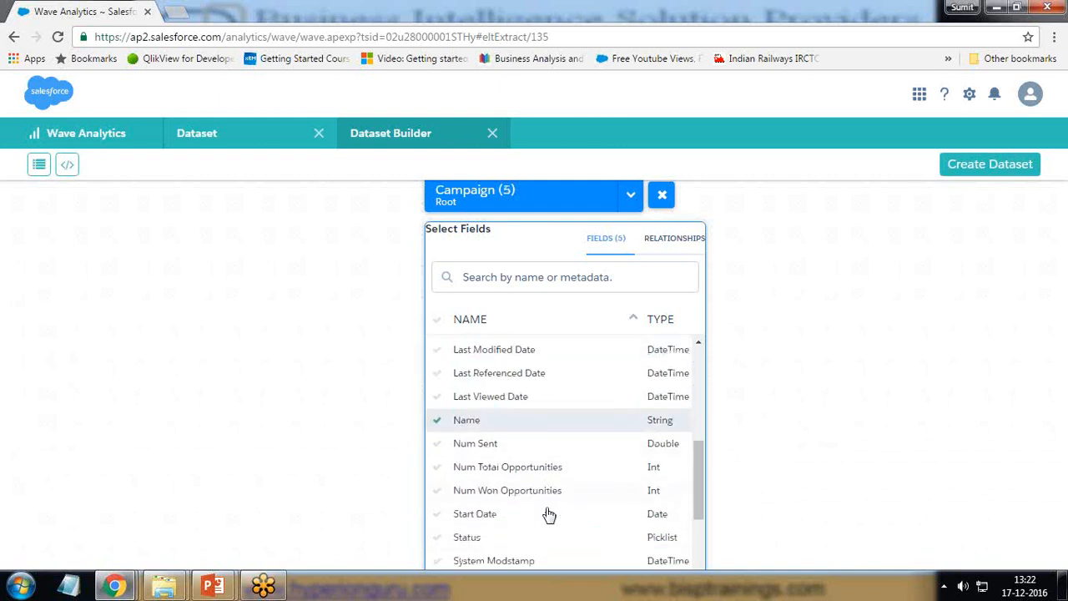
{"action": "scroll", "coordinate": [491, 507], "scroll_direction": "down", "scroll_amount": 1}
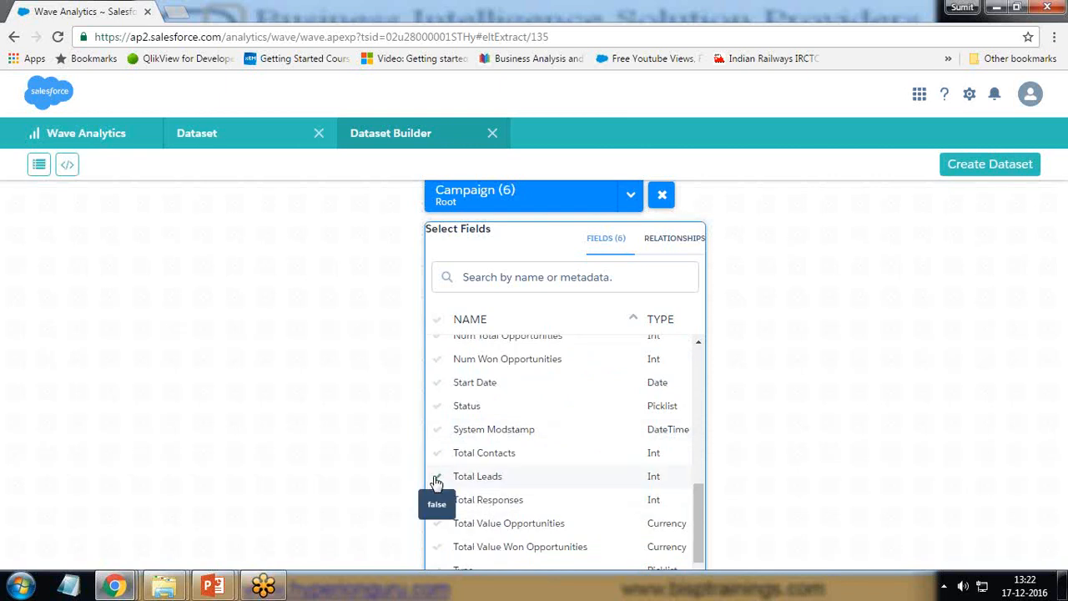
{"action": "left_click", "coordinate": [437, 476]}
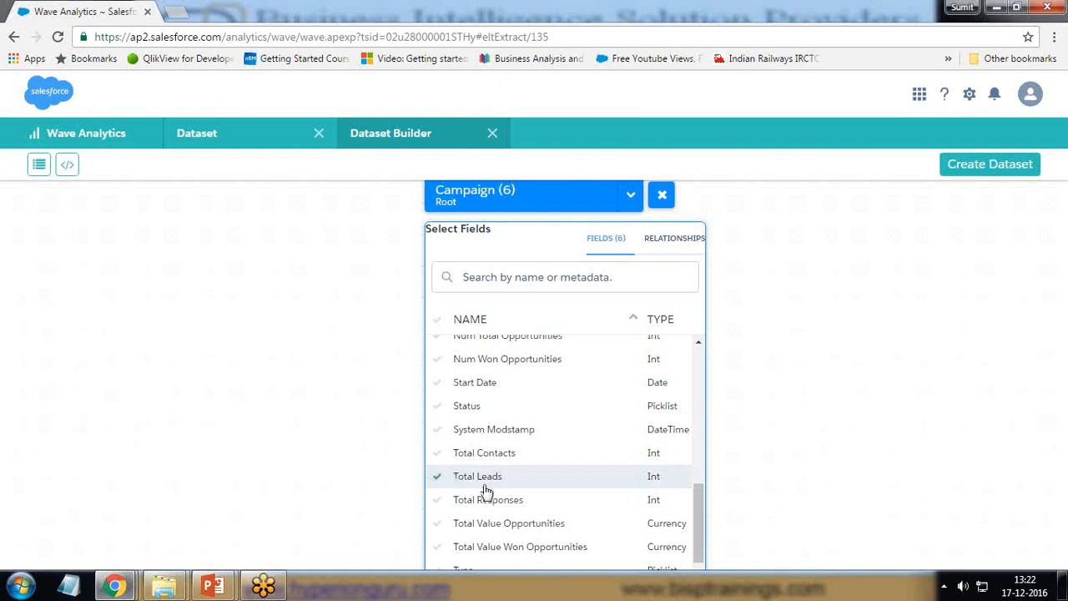
{"action": "scroll", "coordinate": [575, 448], "scroll_direction": "down", "scroll_amount": 1}
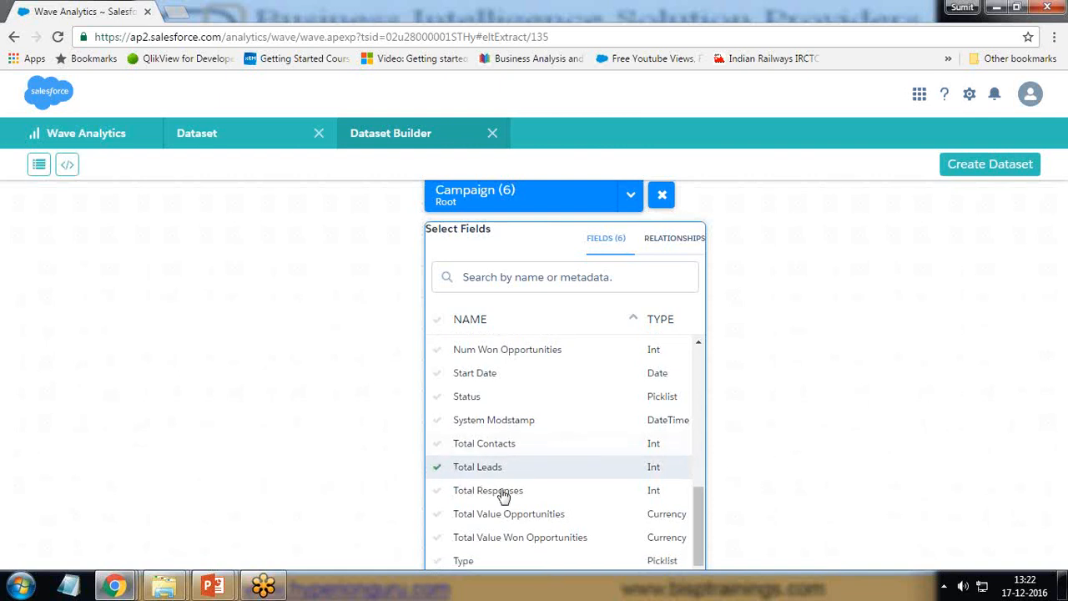
{"action": "left_click", "coordinate": [438, 474]}
Close the Campaign field selection and create the dataset as BispCampaign in My Private App.
{"action": "left_click_drag", "start_coordinate": [701, 539], "coordinate": [697, 385]}
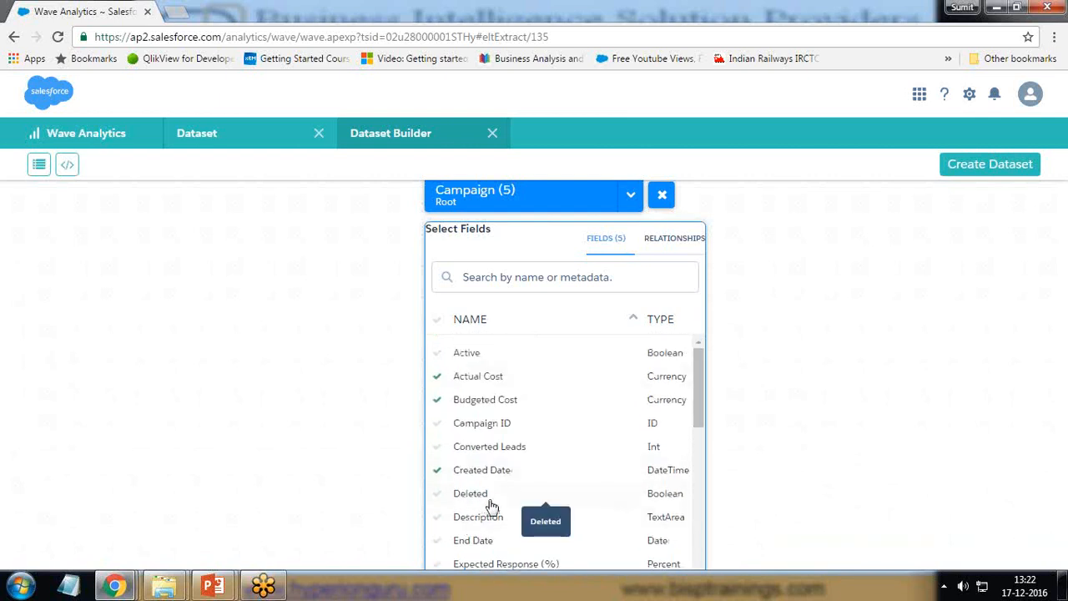
{"action": "left_click", "coordinate": [752, 295]}
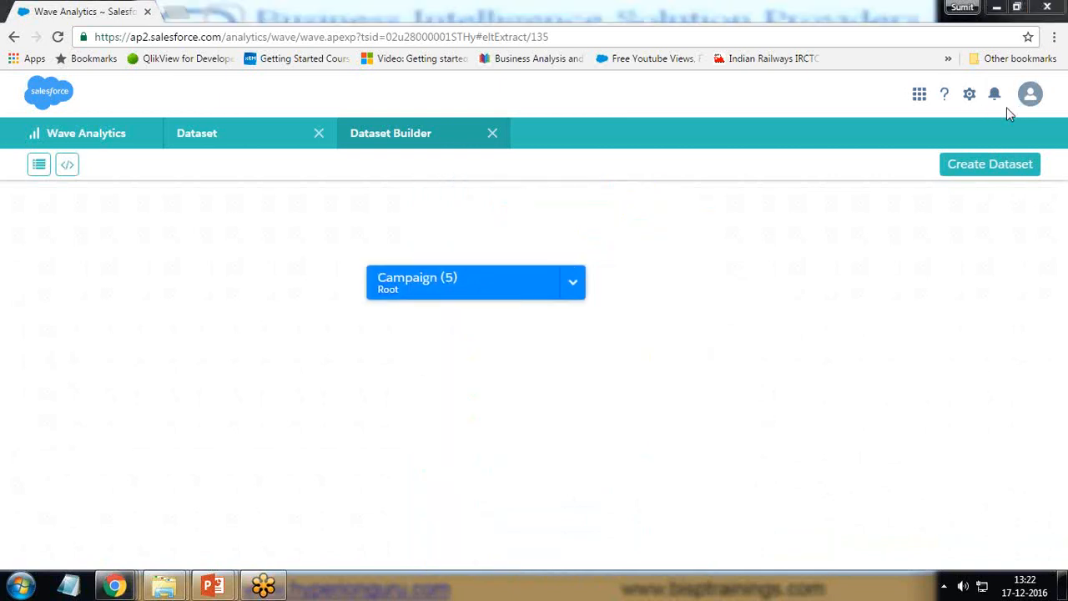
{"action": "left_click", "coordinate": [983, 161]}
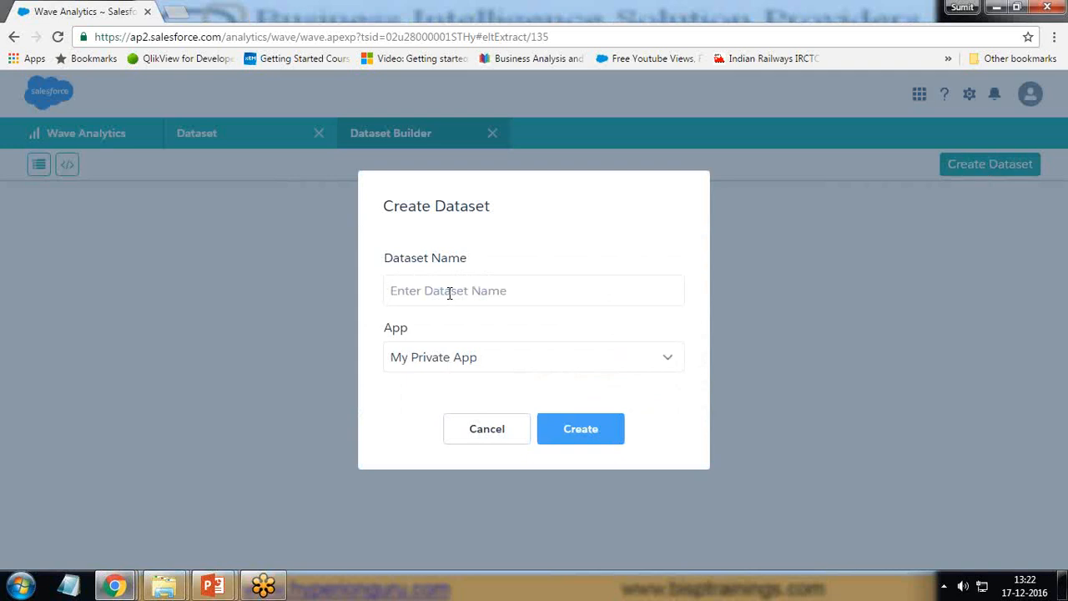
{"action": "type", "text": "BispCampaign"}
{"action": "left_click", "coordinate": [456, 363]}
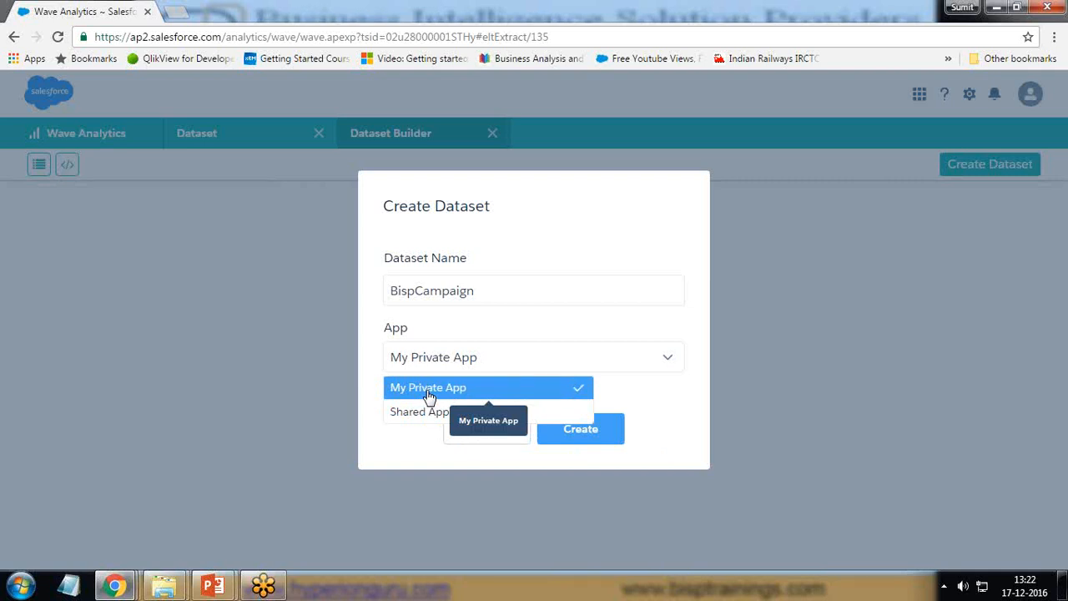
{"action": "left_click", "coordinate": [428, 389]}
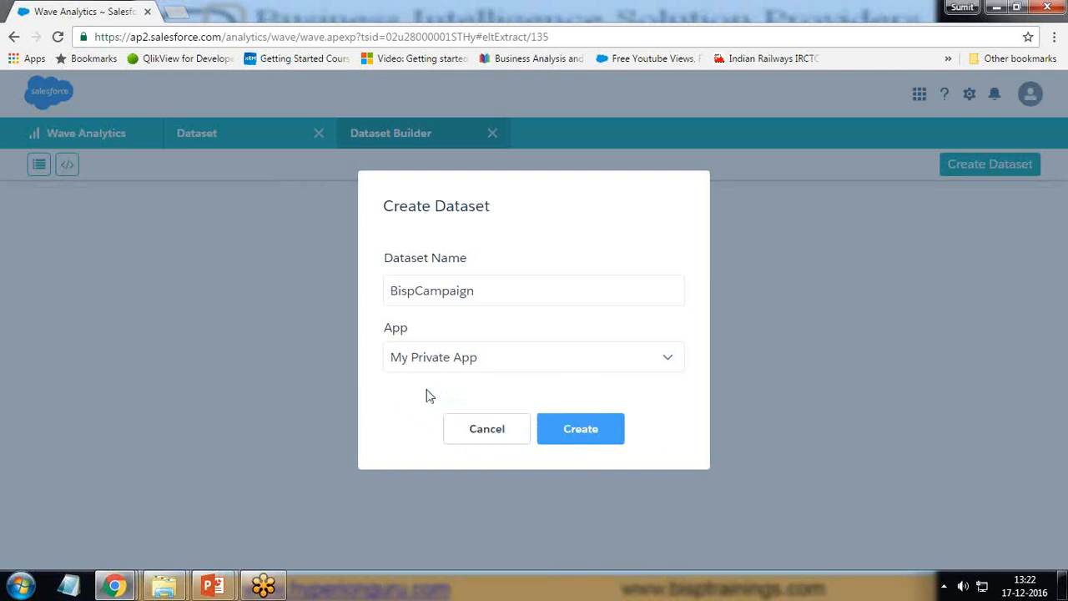
{"action": "left_click", "coordinate": [588, 429]}
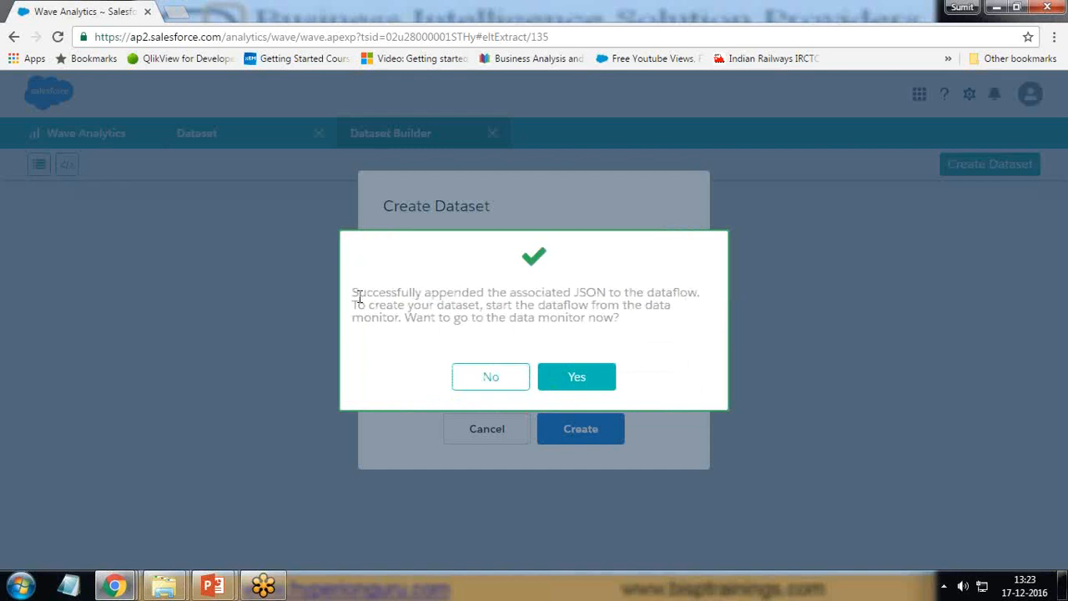
Go to the data monitor and start the Default Salesforce Dataflow.
{"action": "left_click", "coordinate": [583, 376]}
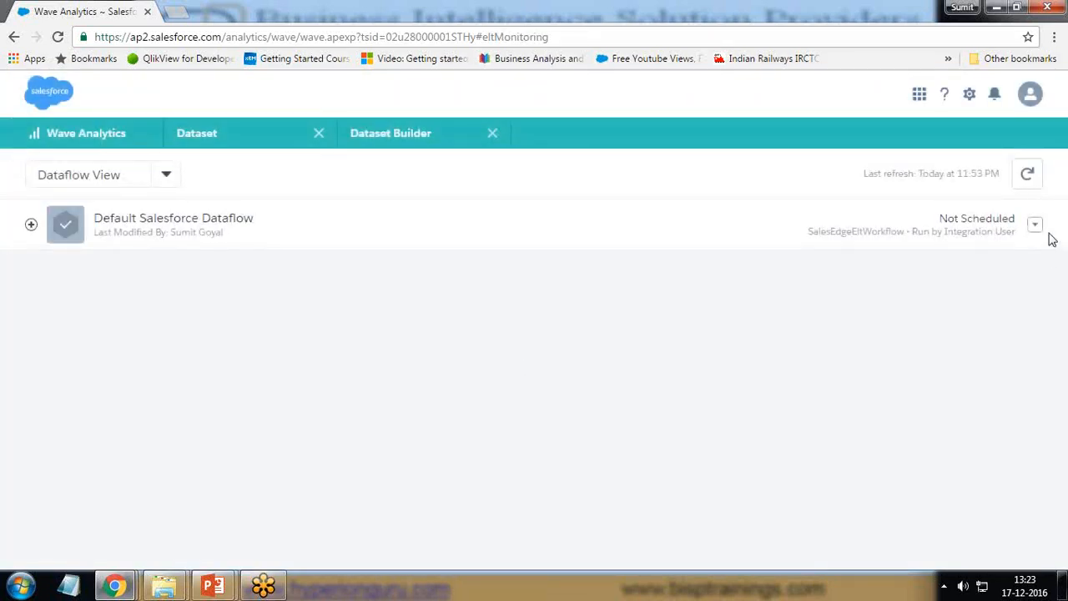
{"action": "left_click", "coordinate": [1036, 227]}
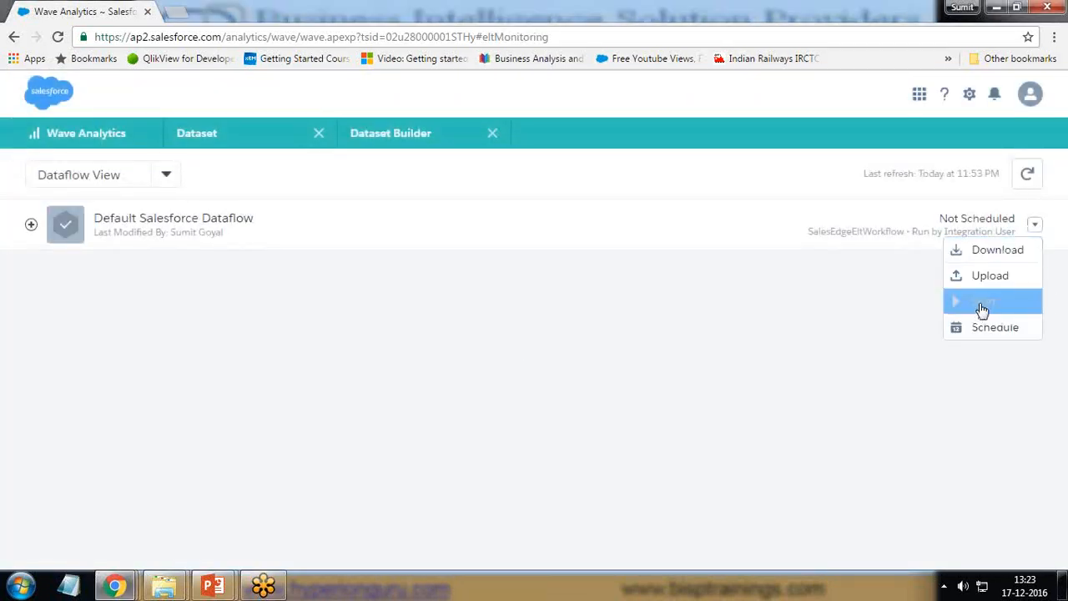
{"action": "left_click", "coordinate": [978, 304]}
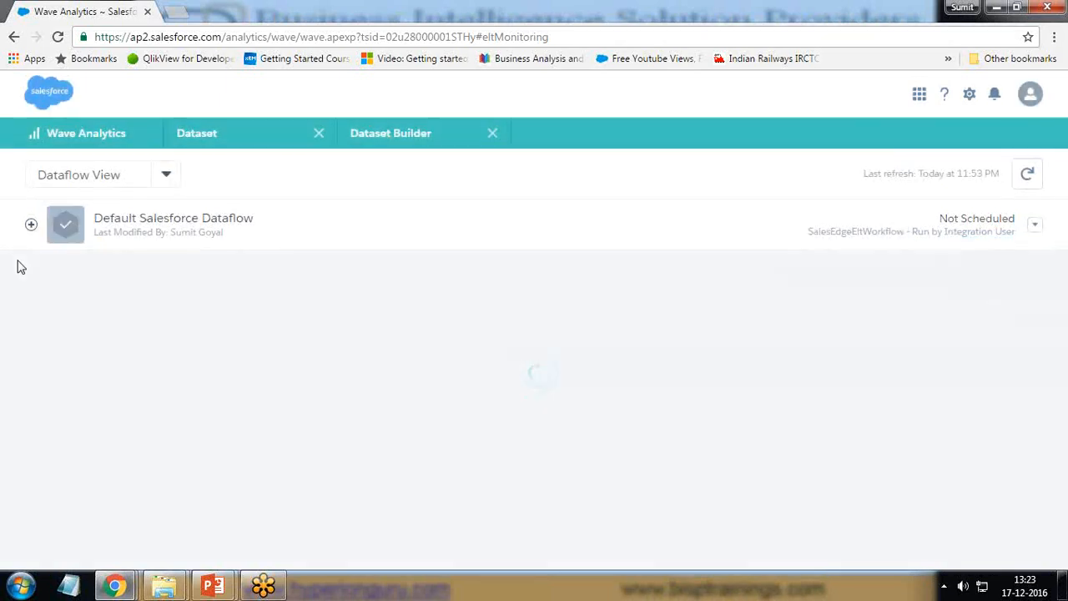
Examine the dataflow's run history, and in Jobs View check the status and node details of the latest run.
{"action": "left_click", "coordinate": [32, 227]}
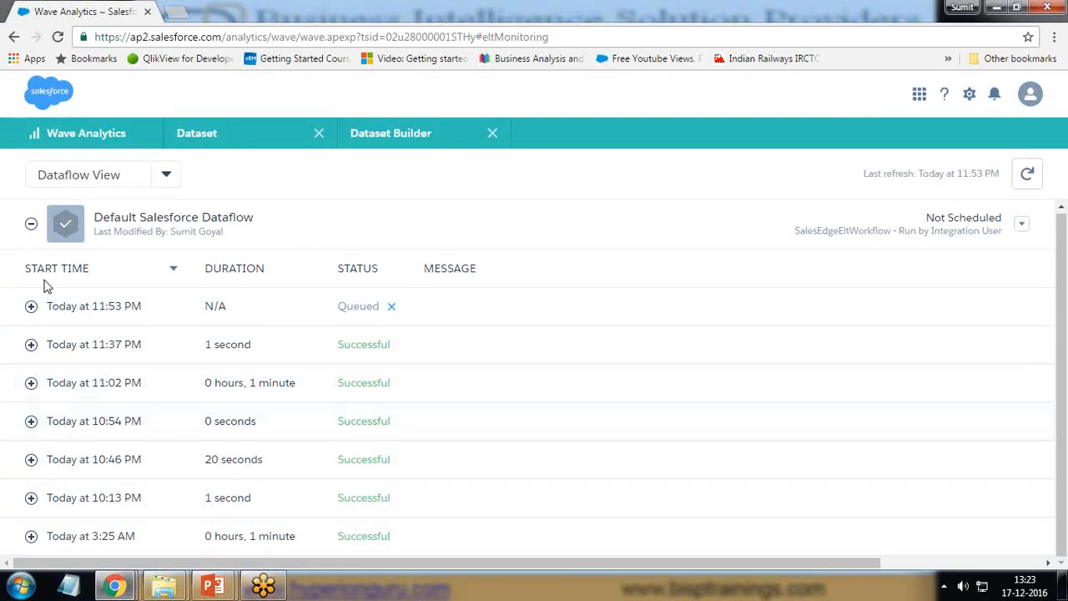
{"action": "left_click", "coordinate": [31, 227]}
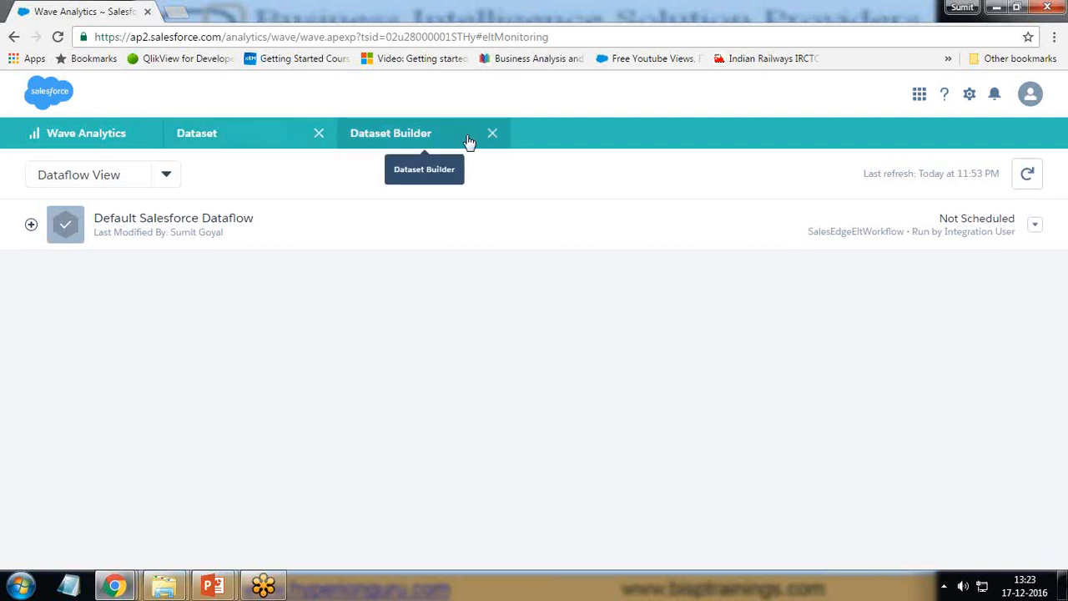
{"action": "left_click", "coordinate": [167, 177]}
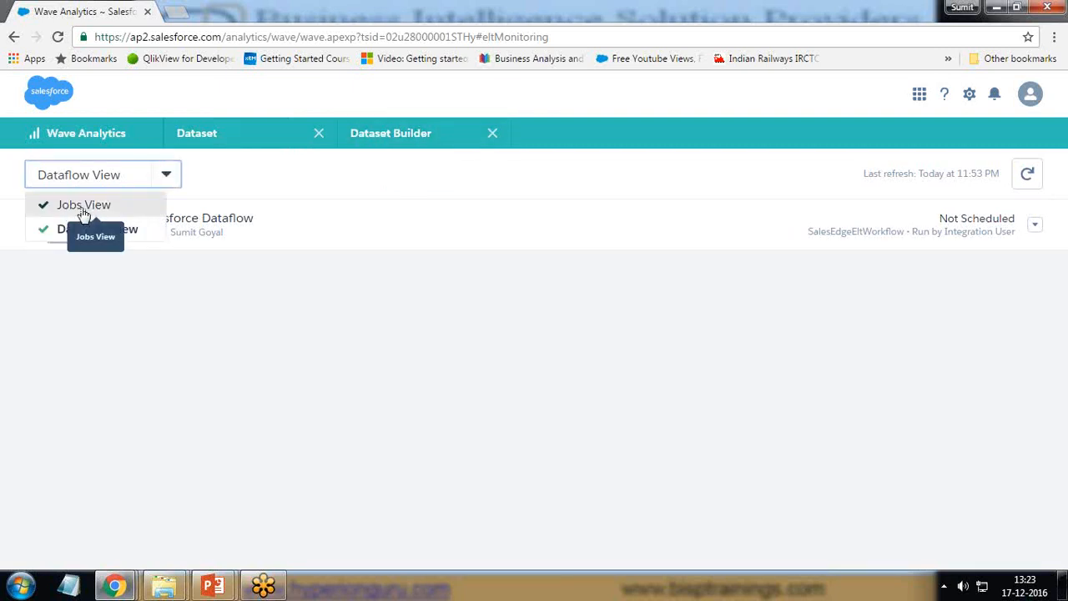
{"action": "left_click", "coordinate": [84, 207]}
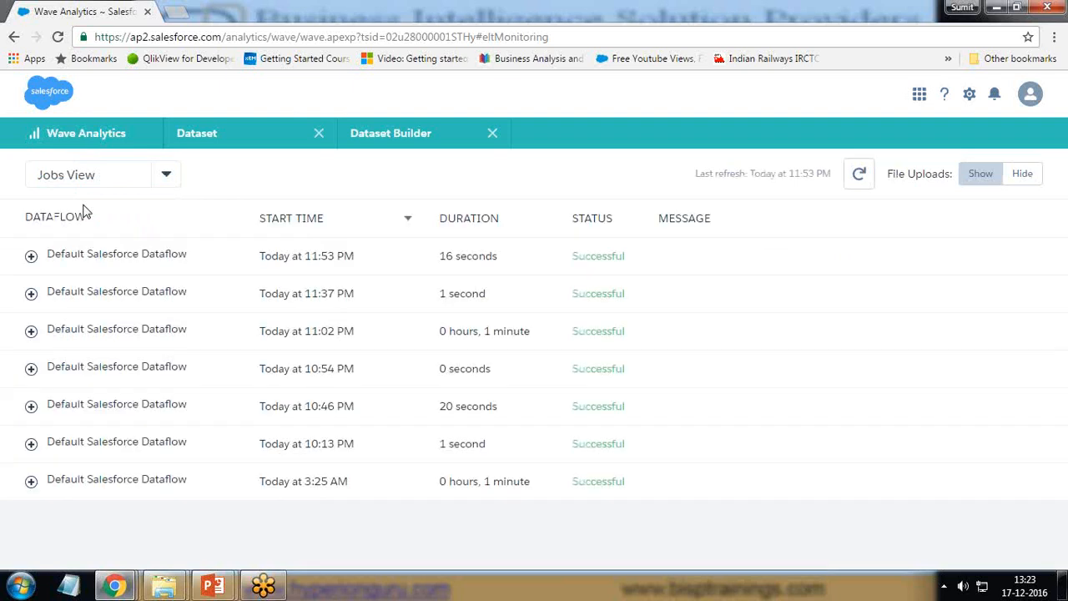
{"action": "left_click_drag", "start_coordinate": [636, 258], "coordinate": [29, 262]}
{"action": "left_click", "coordinate": [31, 256]}
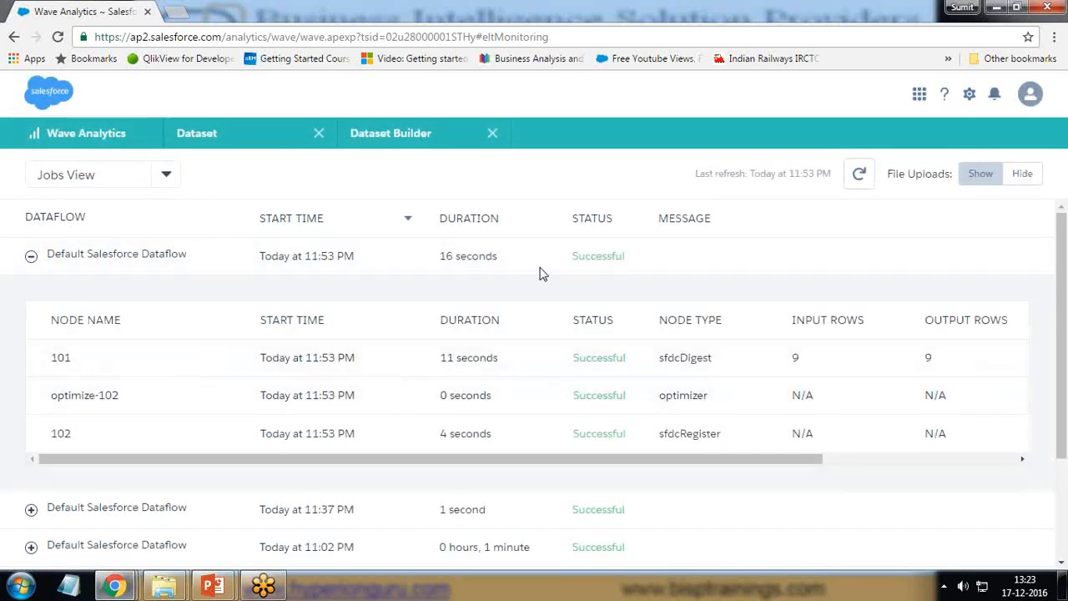
{"action": "left_click", "coordinate": [31, 258]}
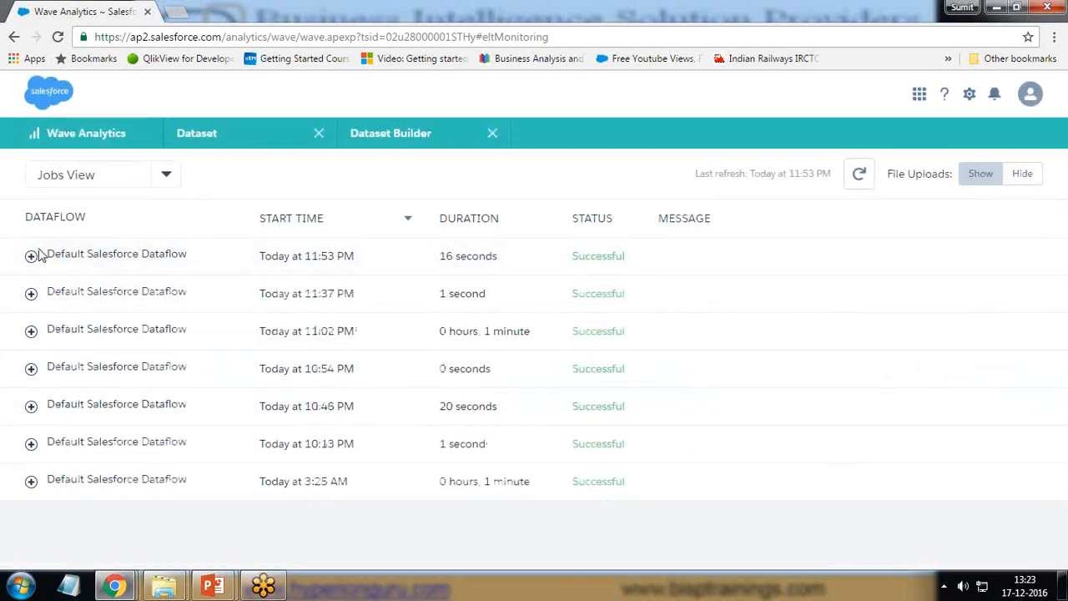
Close the Dataset Builder and Dataset pages and return to the Wave Analytics home page.
{"action": "left_click", "coordinate": [493, 133]}
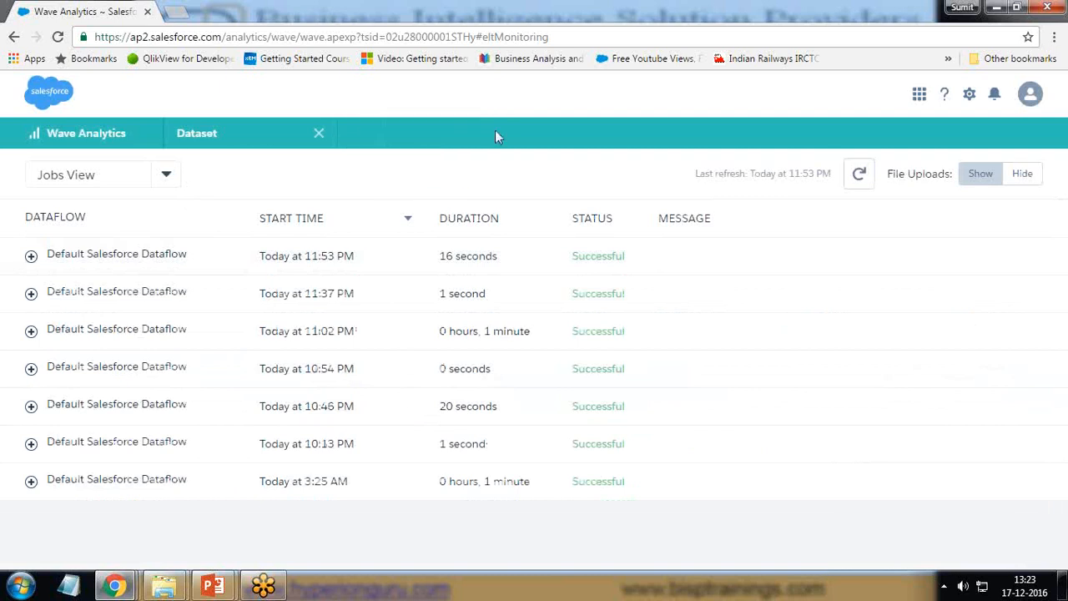
{"action": "left_click", "coordinate": [318, 133]}
{"action": "left_click", "coordinate": [67, 135]}
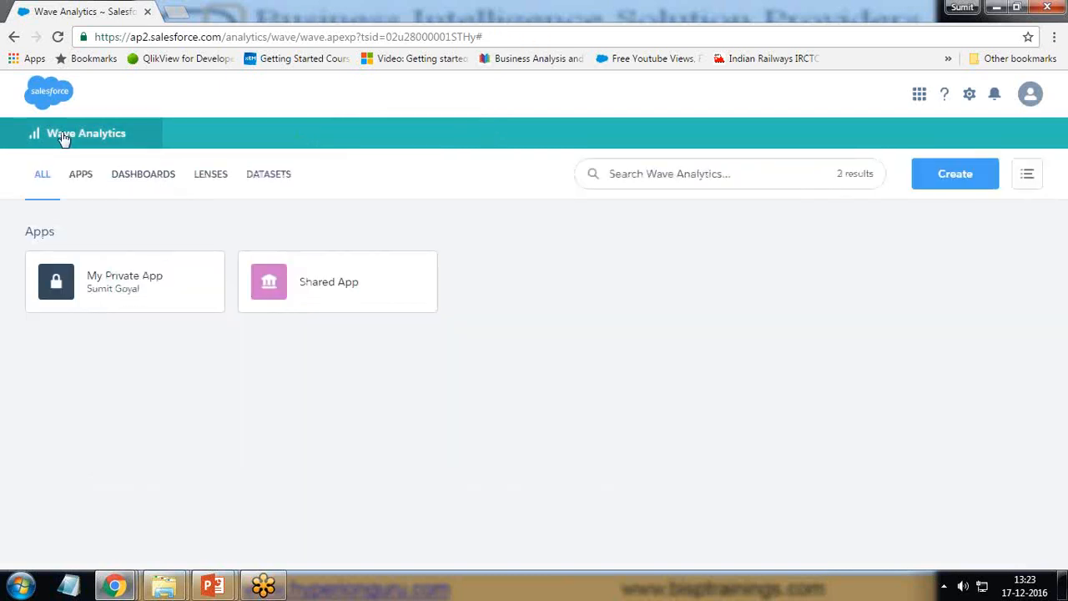
Open the BispCampaign dataset from My Private App in a new lens.
{"action": "left_click", "coordinate": [117, 289]}
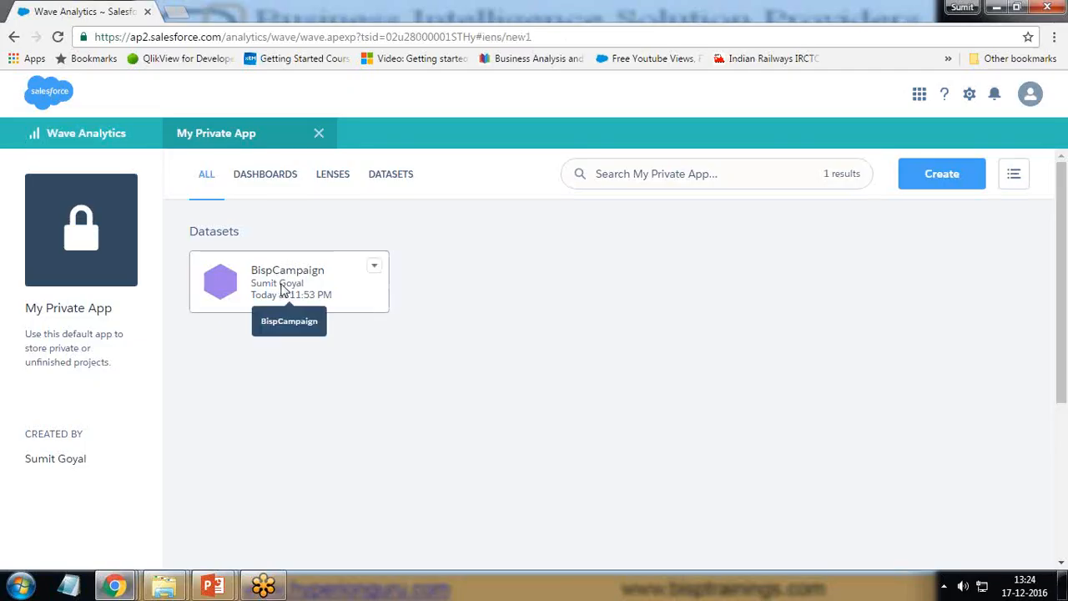
{"action": "left_click", "coordinate": [281, 288]}
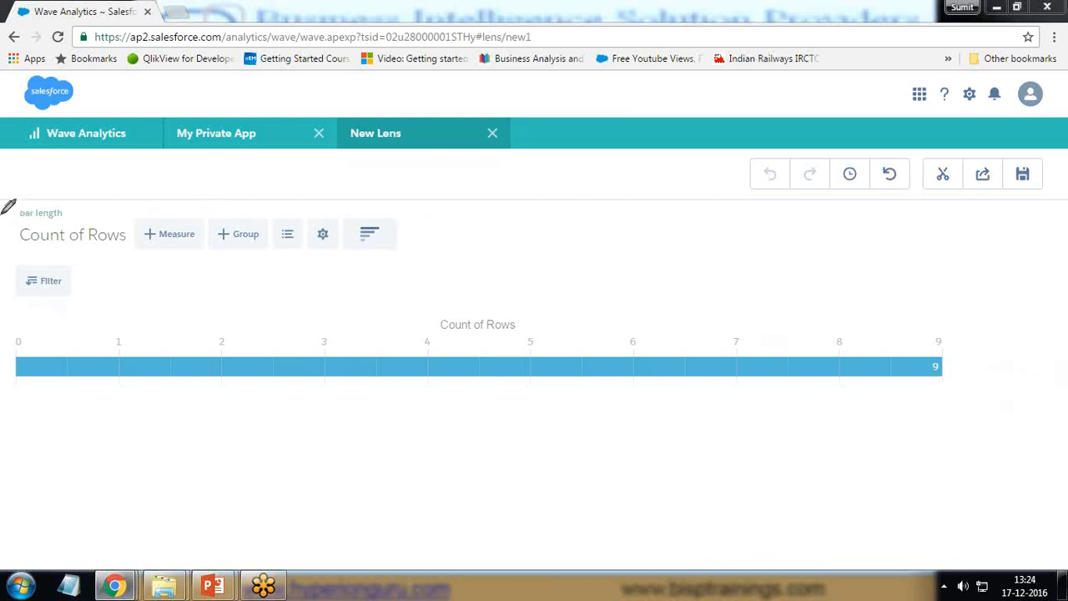
{"action": "mouse_move", "coordinate": [5, 207]}
{"action": "left_mouse_down"}
{"action": "mouse_move", "coordinate": [38, 260]}
{"action": "mouse_move", "coordinate": [436, 250]}
{"action": "mouse_move", "coordinate": [193, 206]}
{"action": "mouse_move", "coordinate": [7, 210]}
{"action": "left_mouse_up"}
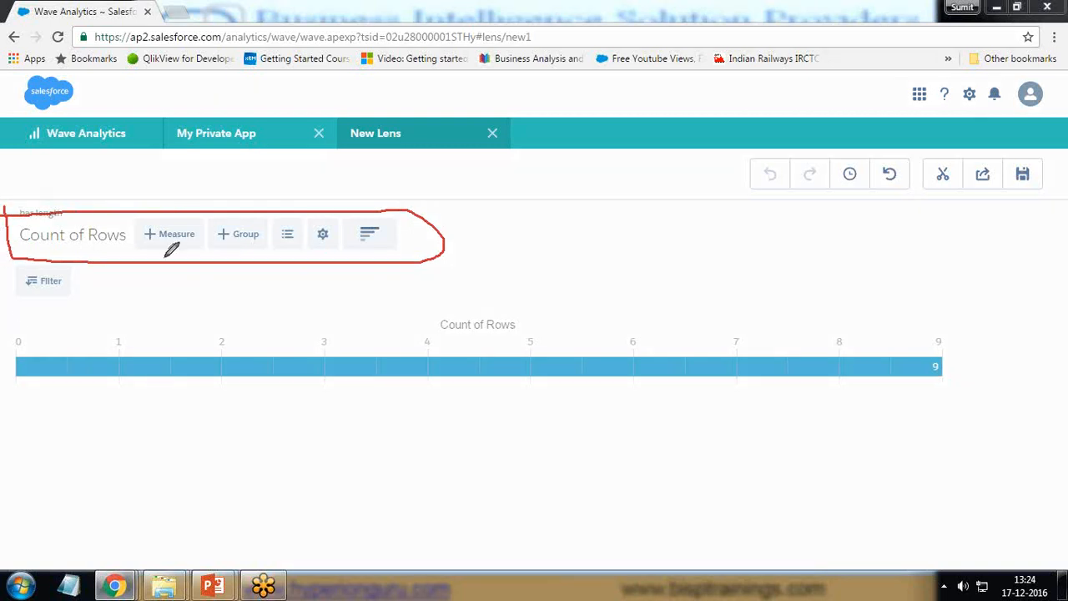
{"action": "left_click_drag", "start_coordinate": [19, 321], "coordinate": [99, 525]}
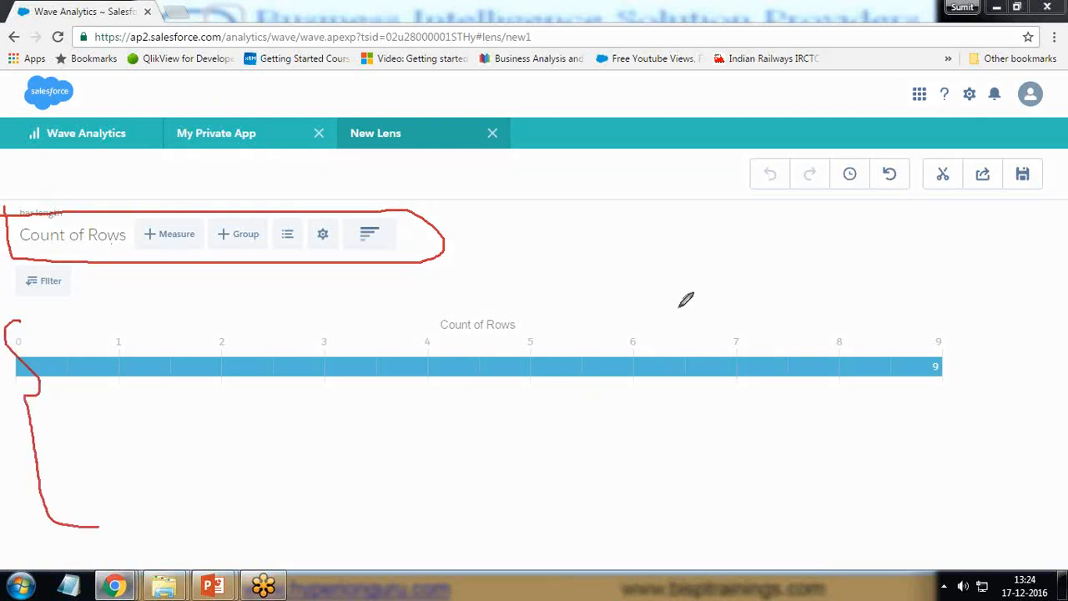
{"action": "mouse_move", "coordinate": [851, 302]}
{"action": "left_mouse_down"}
{"action": "mouse_move", "coordinate": [918, 292]}
{"action": "mouse_move", "coordinate": [973, 506]}
{"action": "mouse_move", "coordinate": [865, 531]}
{"action": "left_mouse_up"}
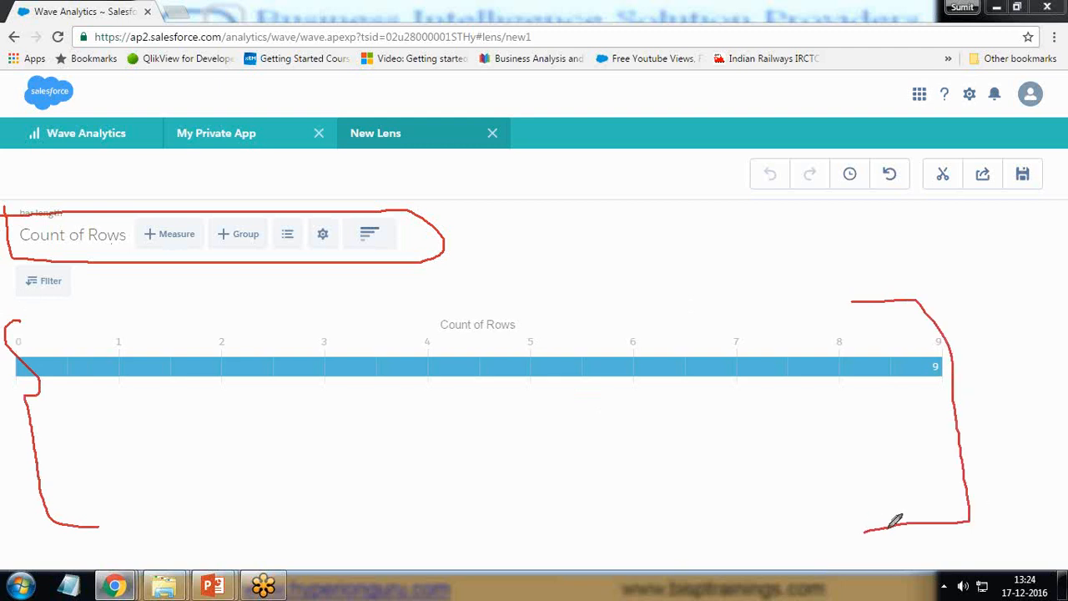
{"action": "key", "text": "Escape"}
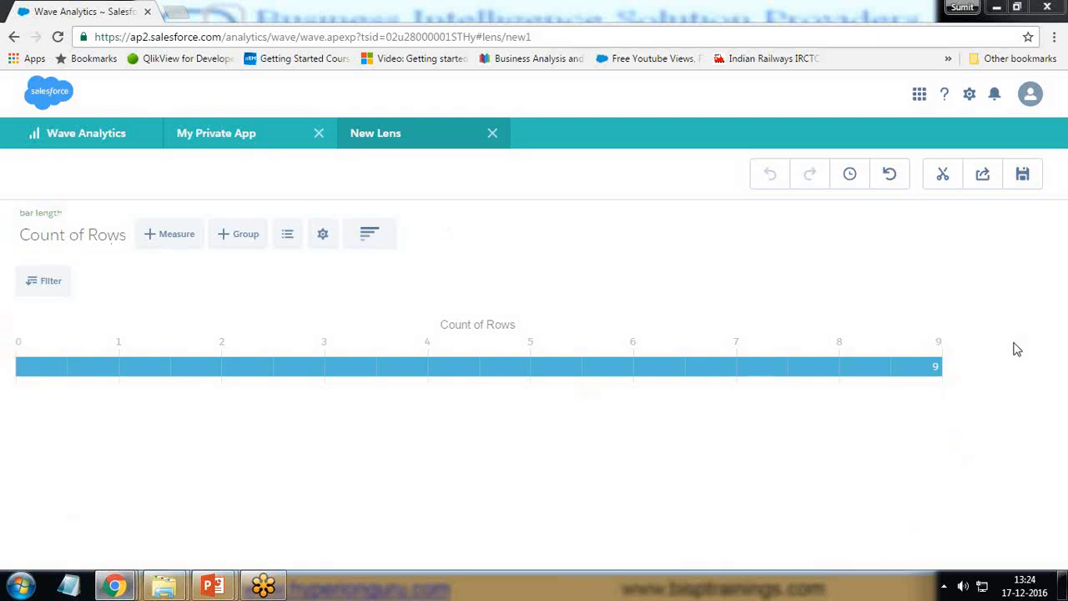
Check the aggregation options for the lens measure, and group the count of rows by Name.
{"action": "left_click", "coordinate": [61, 236]}
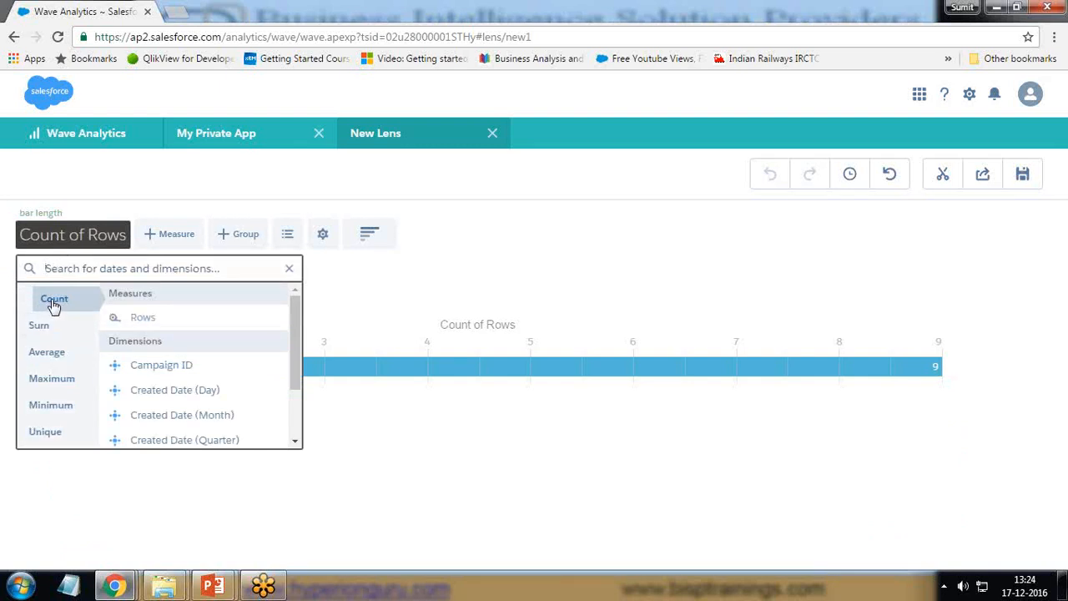
{"action": "left_click", "coordinate": [434, 253]}
{"action": "left_click", "coordinate": [234, 238]}
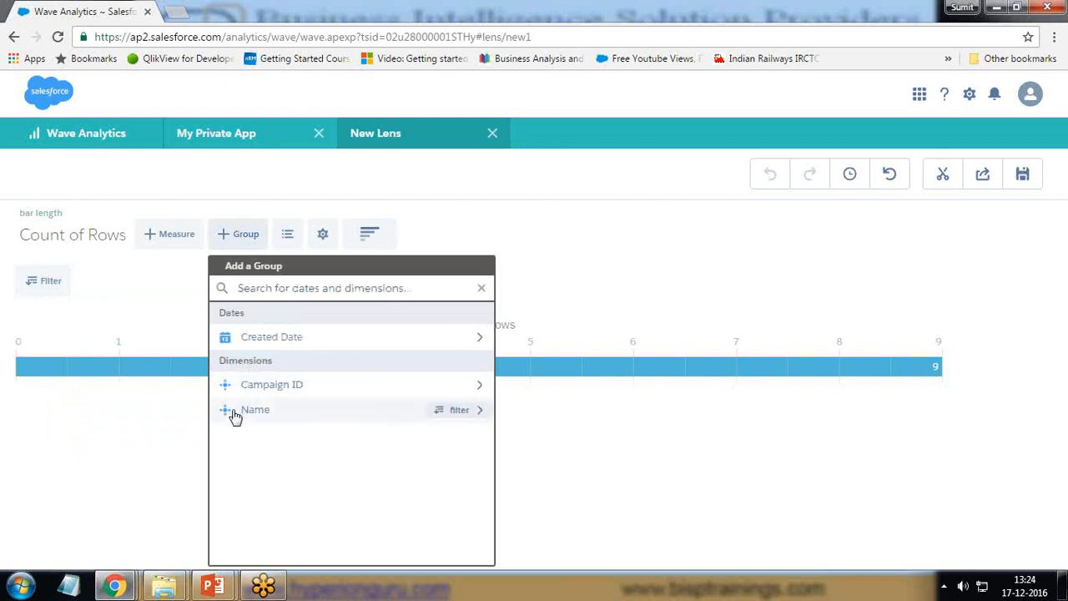
{"action": "left_click", "coordinate": [263, 415]}
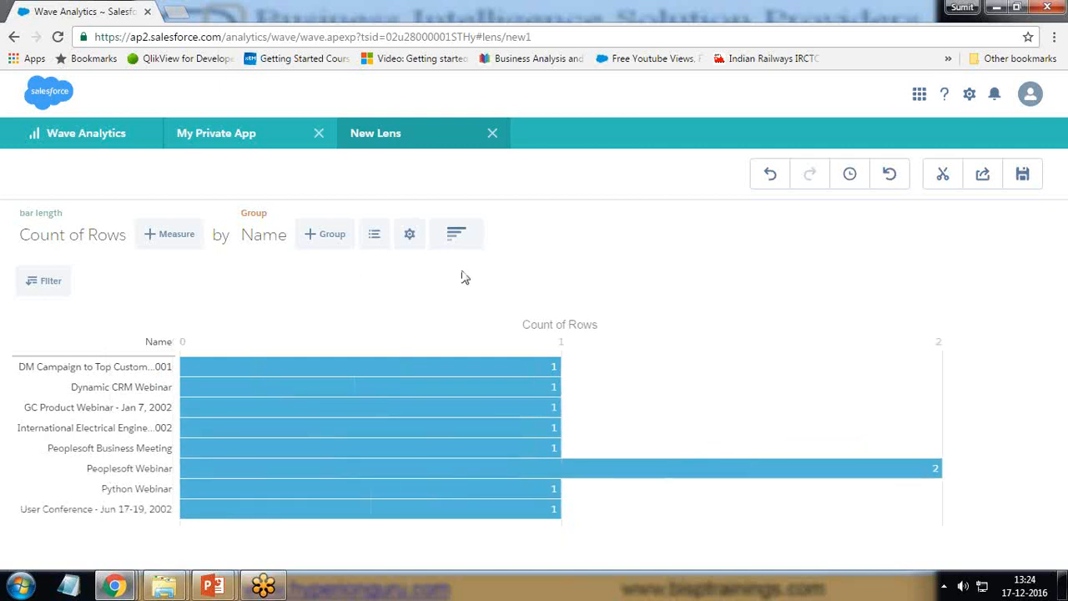
Display the count of rows by Name as a Column chart and then as a Donut chart.
{"action": "left_click", "coordinate": [455, 233]}
{"action": "left_click", "coordinate": [364, 315]}
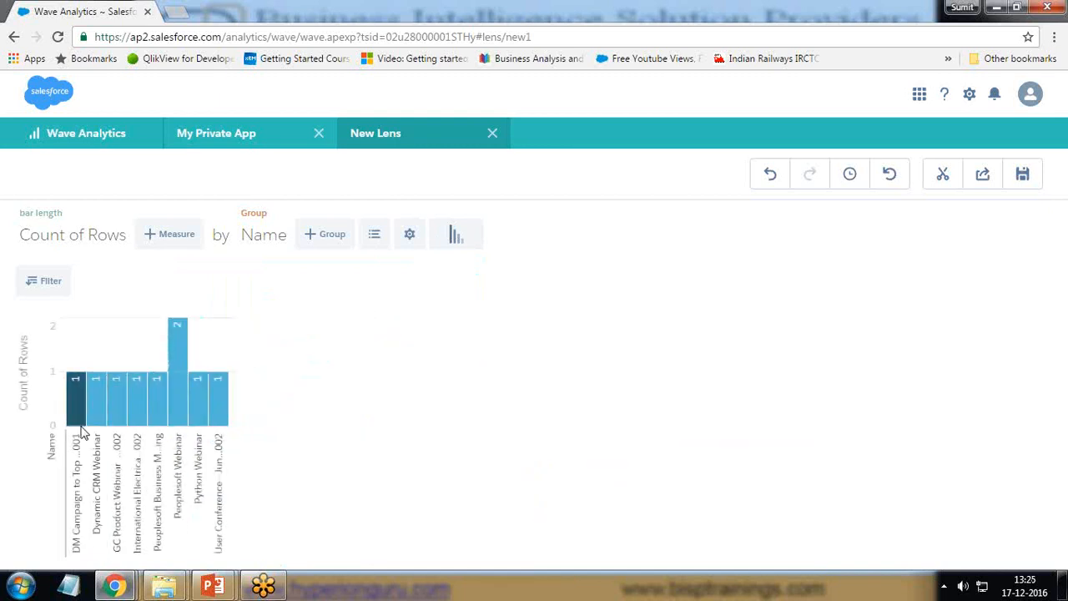
{"action": "left_click", "coordinate": [453, 240]}
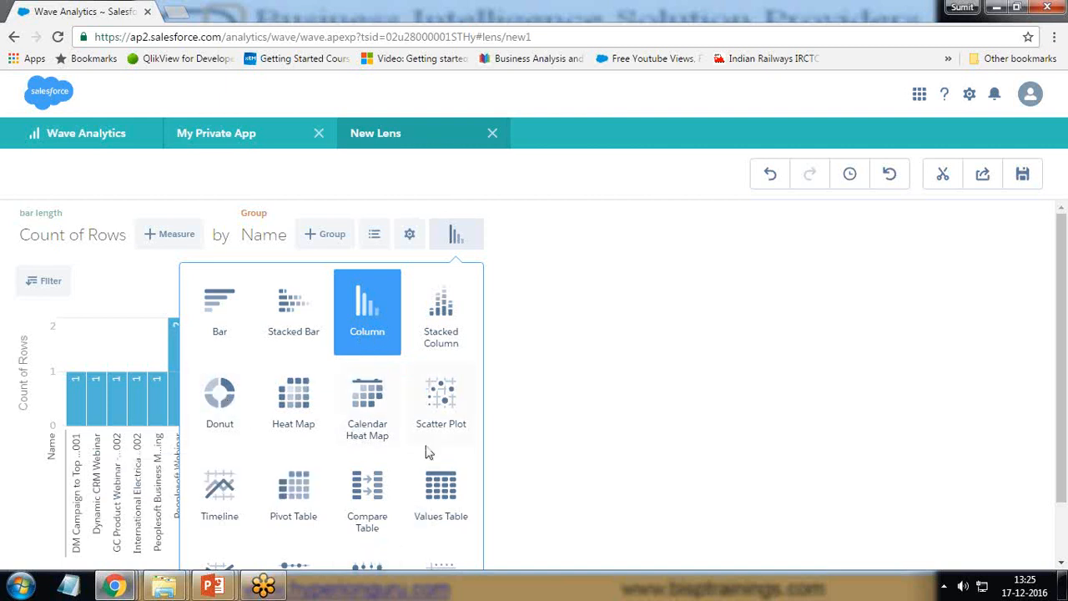
{"action": "left_click", "coordinate": [215, 396]}
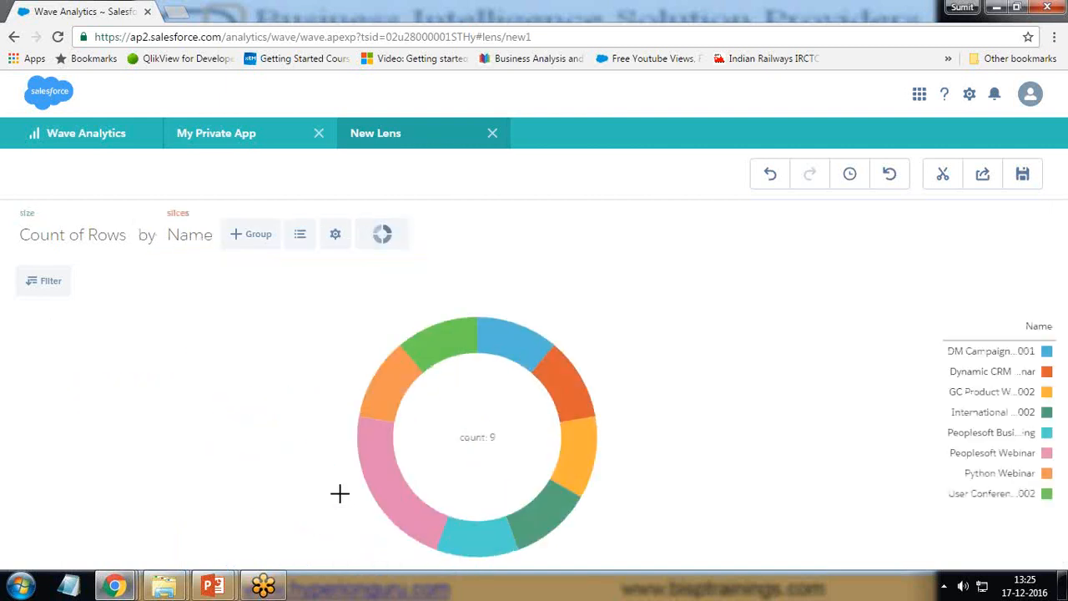
Change the Donut chart to a Values Table of the dataset's source records.
{"action": "left_click", "coordinate": [382, 235]}
{"action": "scroll", "coordinate": [365, 442], "scroll_direction": "down", "scroll_amount": 1}
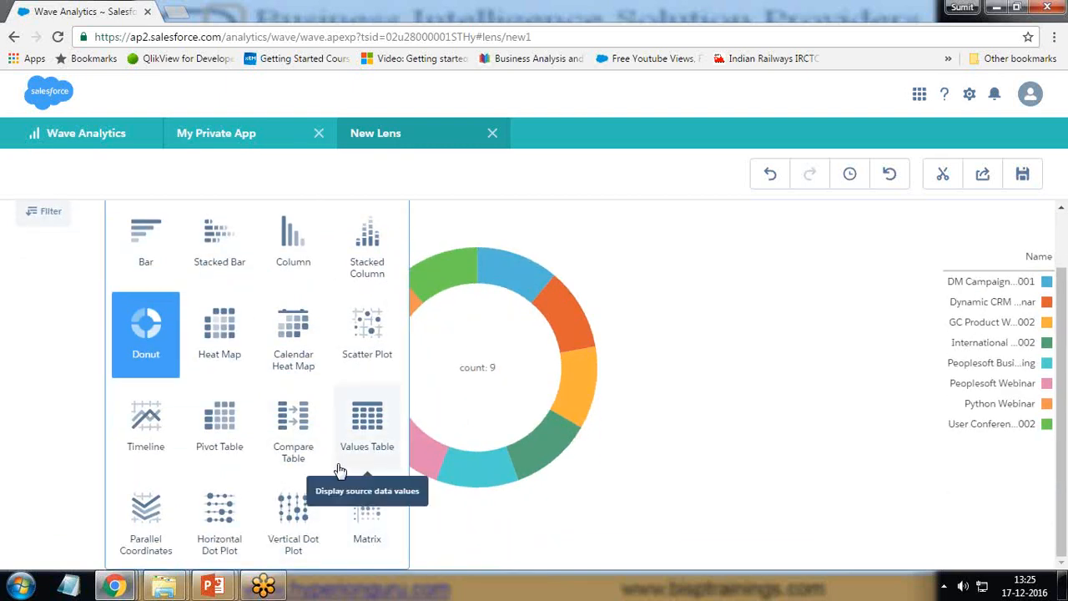
{"action": "left_click", "coordinate": [372, 421]}
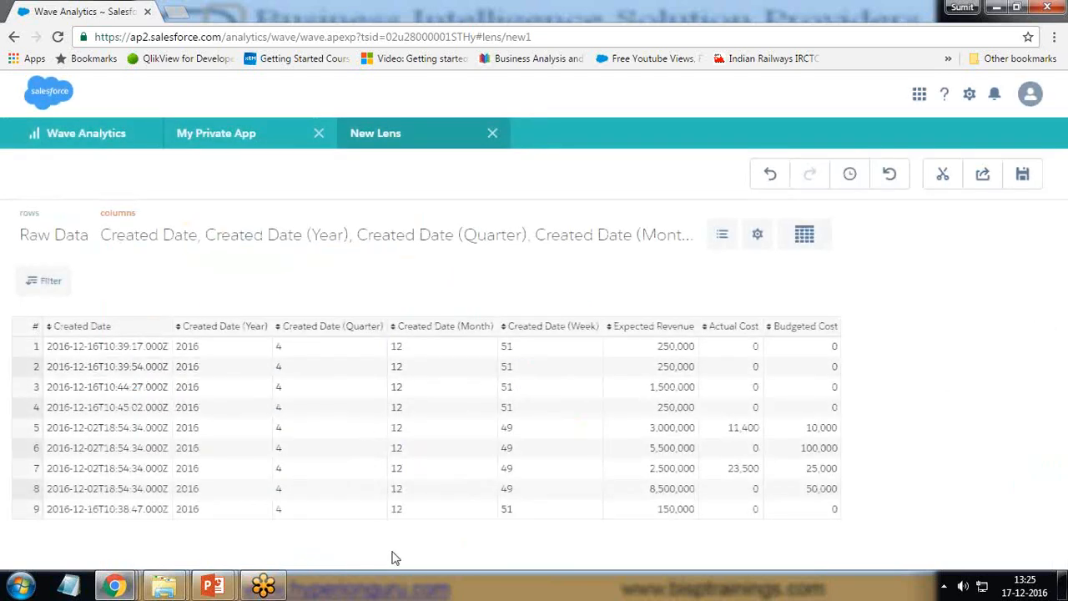
Switch the Values Table to a Column chart and group the count of rows by Name.
{"action": "left_click", "coordinate": [804, 238]}
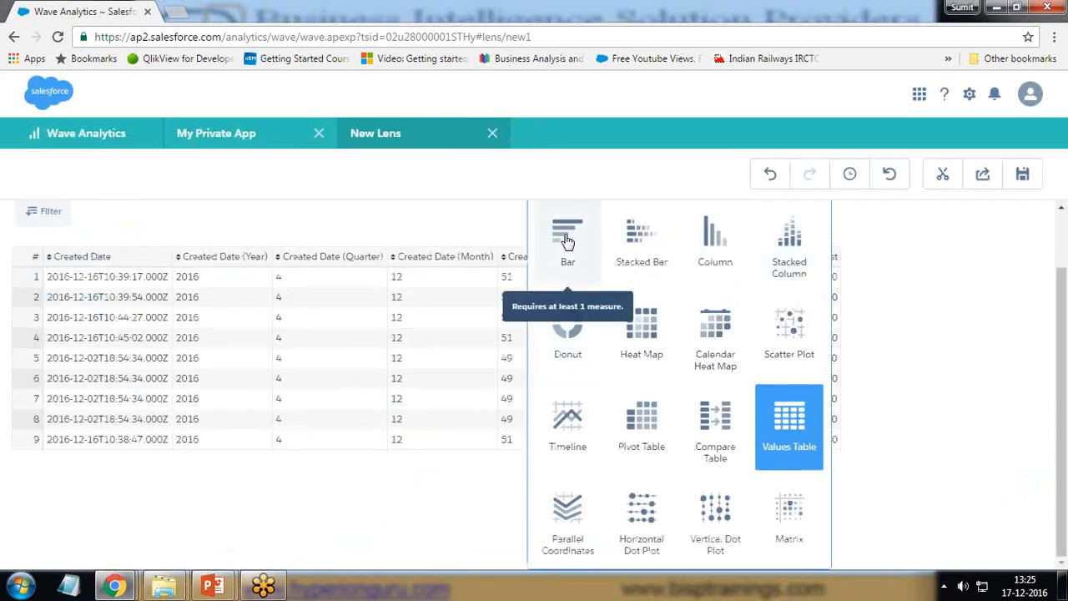
{"action": "left_click", "coordinate": [705, 247]}
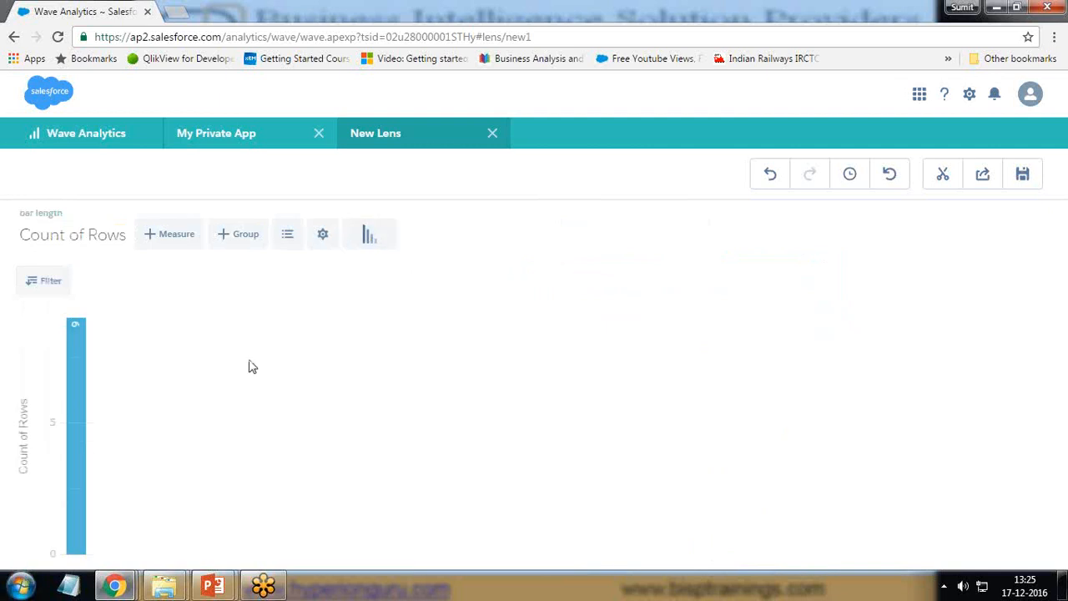
{"action": "left_click", "coordinate": [246, 236]}
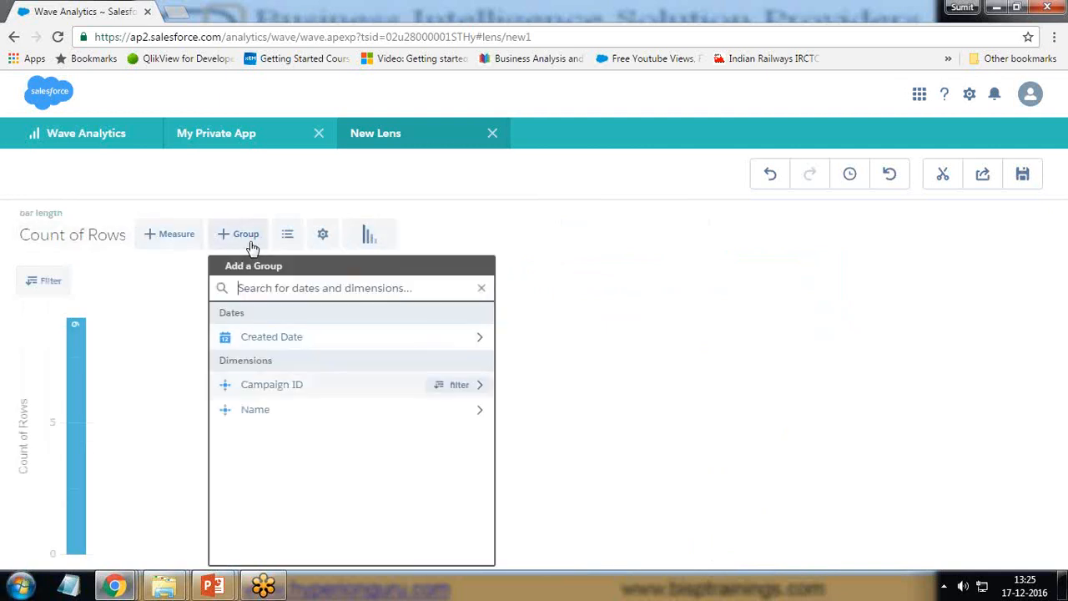
{"action": "left_click", "coordinate": [246, 409]}
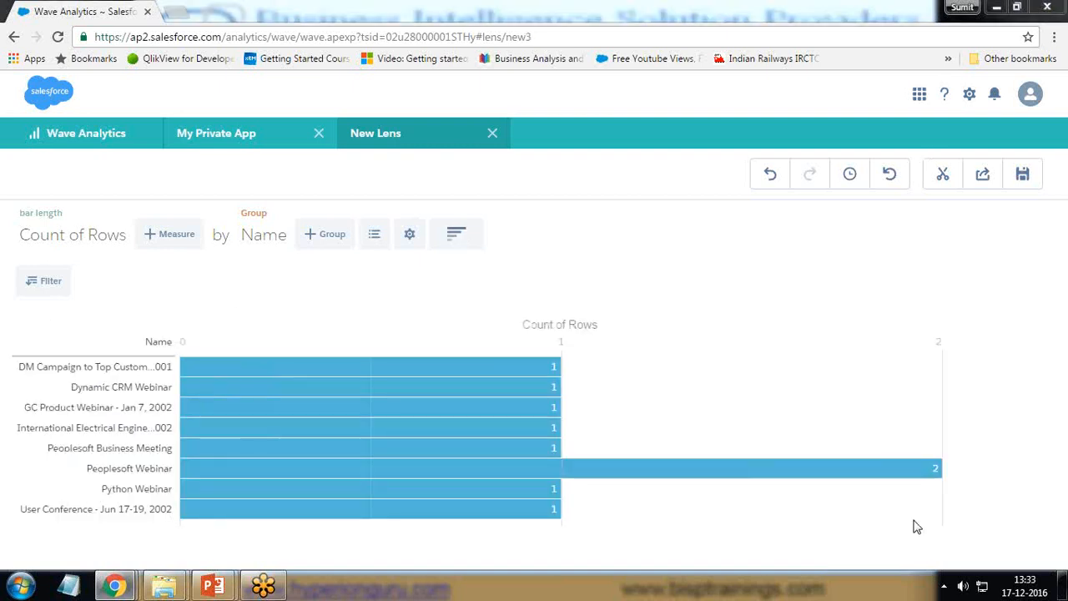
Switch to the PowerPoint presentation to review the Business Requirement slide, and return to the Wave Analytics lens.
{"action": "mouse_move", "coordinate": [221, 394]}
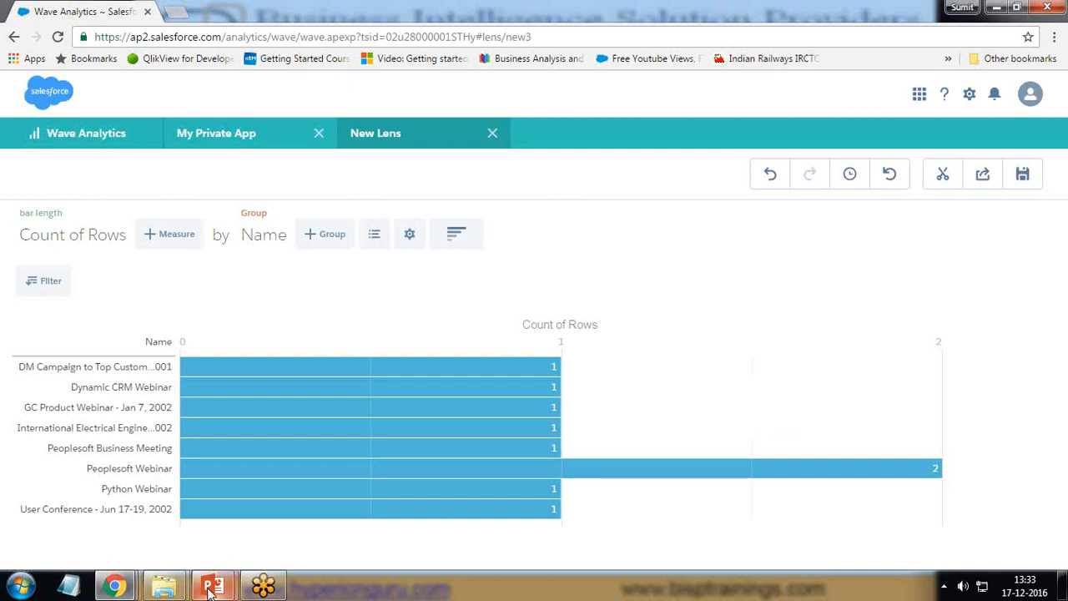
{"action": "mouse_move", "coordinate": [213, 586]}
{"action": "left_click", "coordinate": [316, 514]}
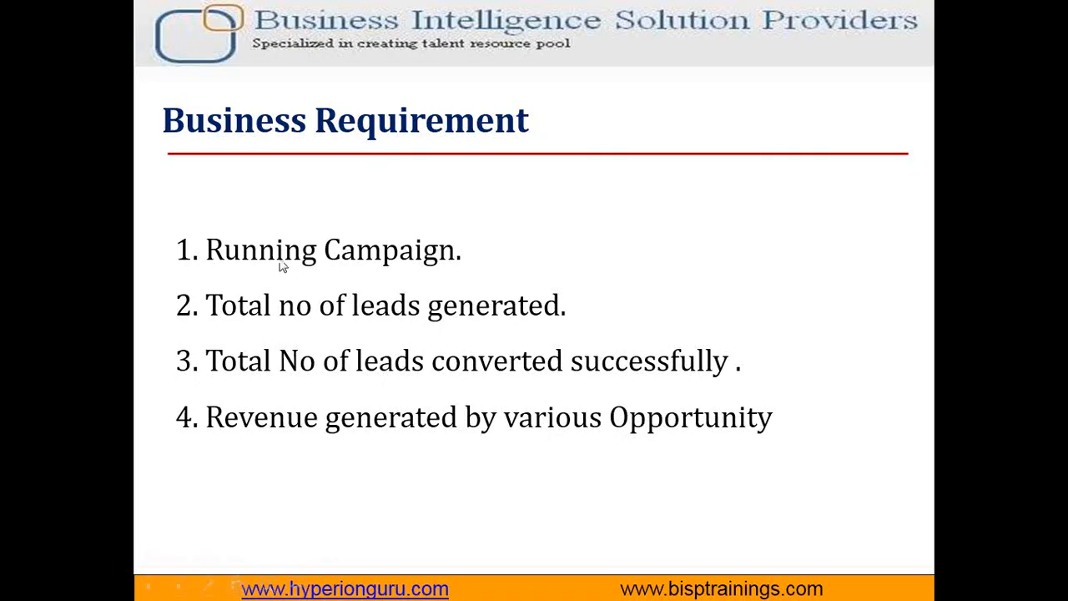
{"action": "key", "text": "alt+Tab"}
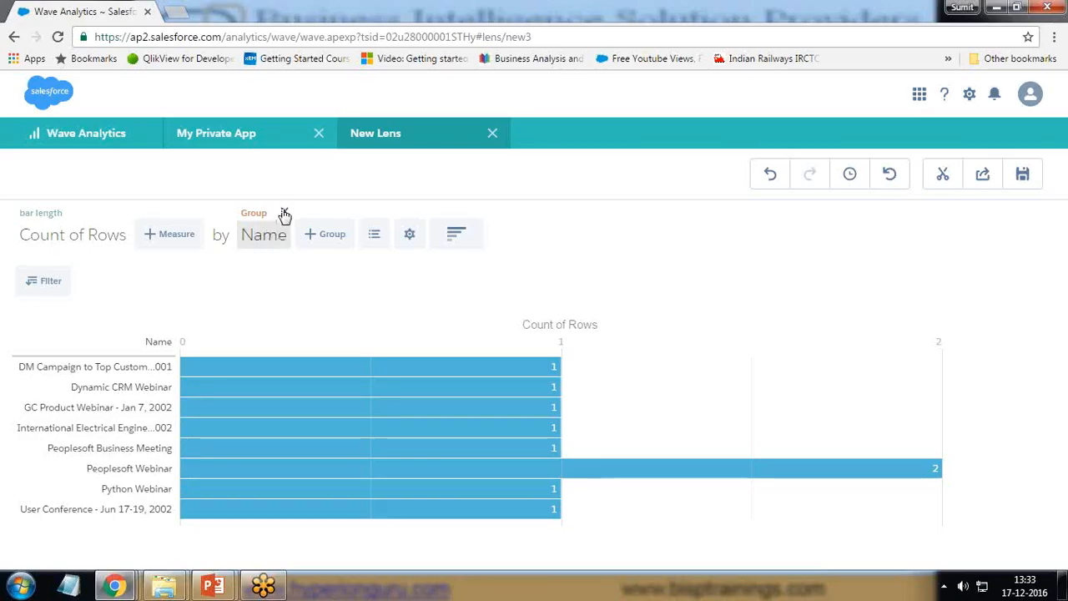
Replace the Name grouping with Status, filtered to equal In Progress and Planned.
{"action": "left_click", "coordinate": [283, 213]}
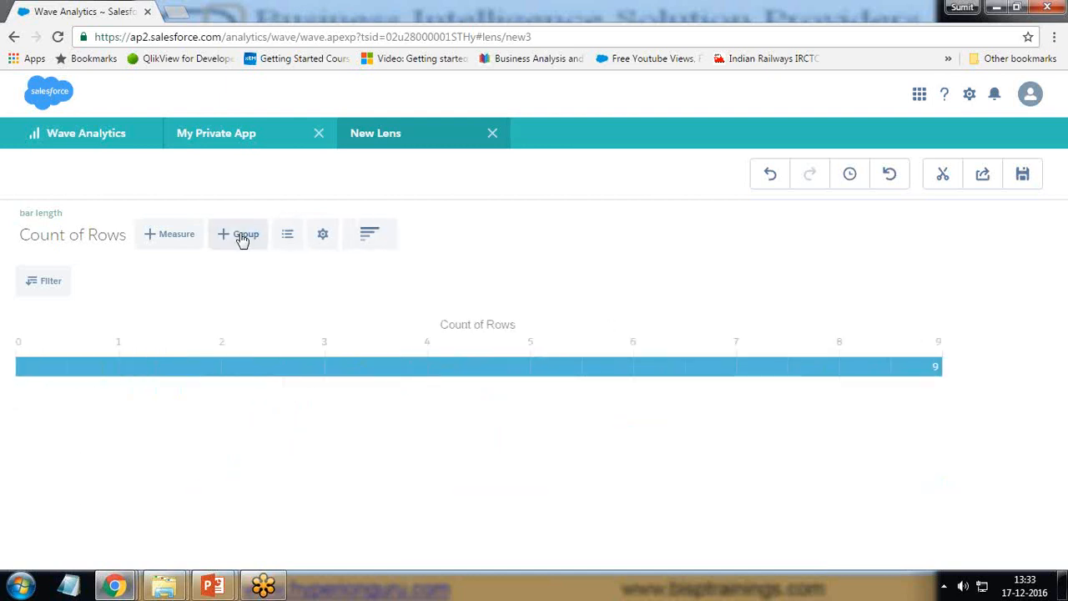
{"action": "left_click", "coordinate": [242, 237]}
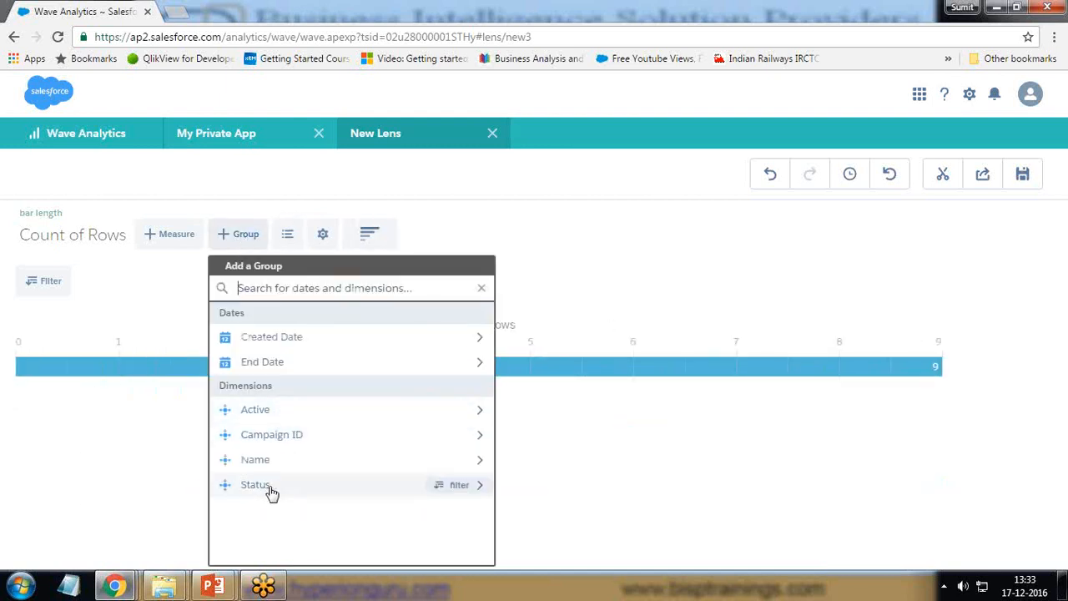
{"action": "left_click", "coordinate": [460, 488]}
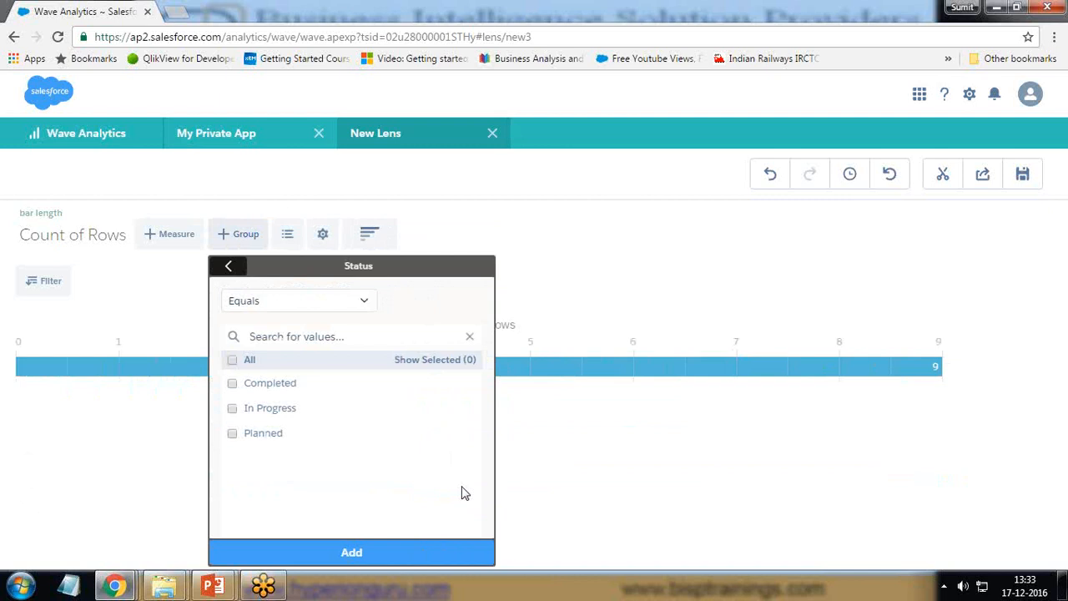
{"action": "left_click", "coordinate": [232, 361]}
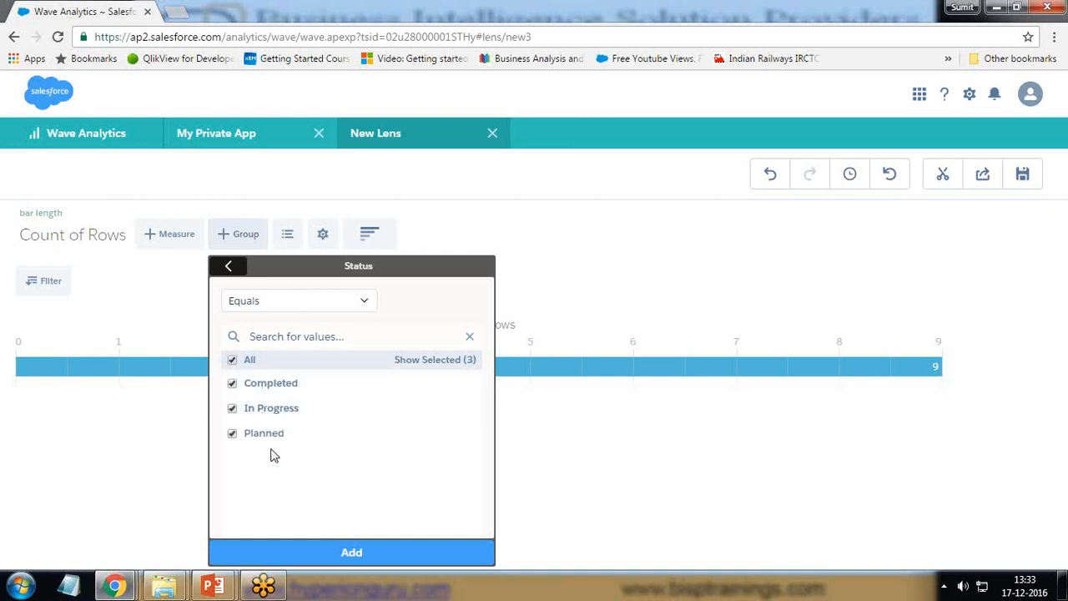
{"action": "left_click", "coordinate": [232, 384]}
{"action": "left_click", "coordinate": [343, 553]}
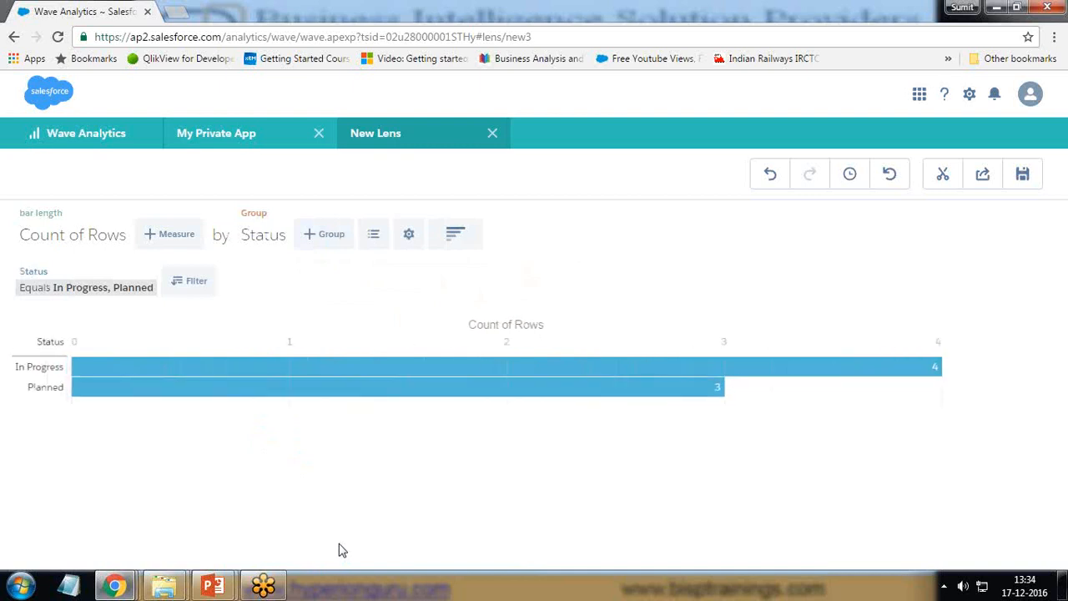
Examine the two status bars and the dimensions offered for drilling into the Planned bar, and close the list.
{"action": "mouse_move", "coordinate": [153, 374]}
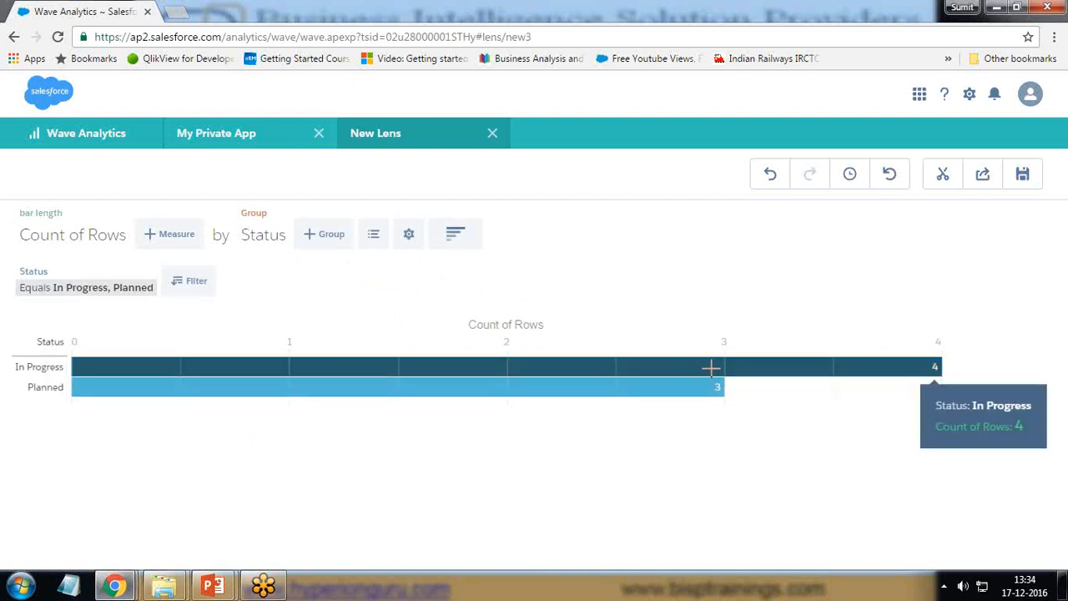
{"action": "left_click", "coordinate": [116, 368]}
{"action": "mouse_move", "coordinate": [144, 387]}
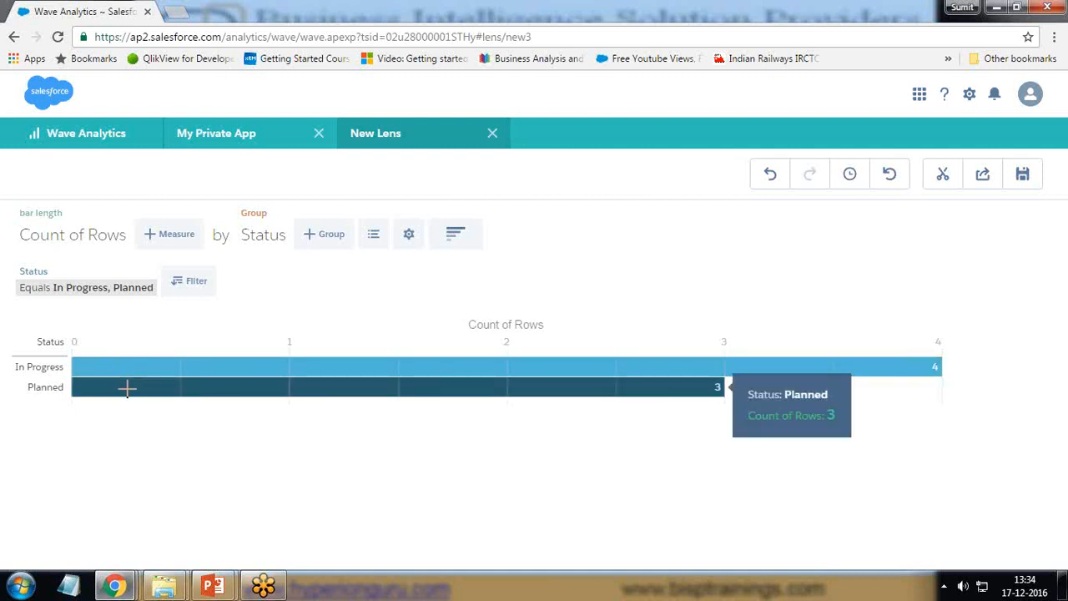
{"action": "left_click", "coordinate": [127, 387]}
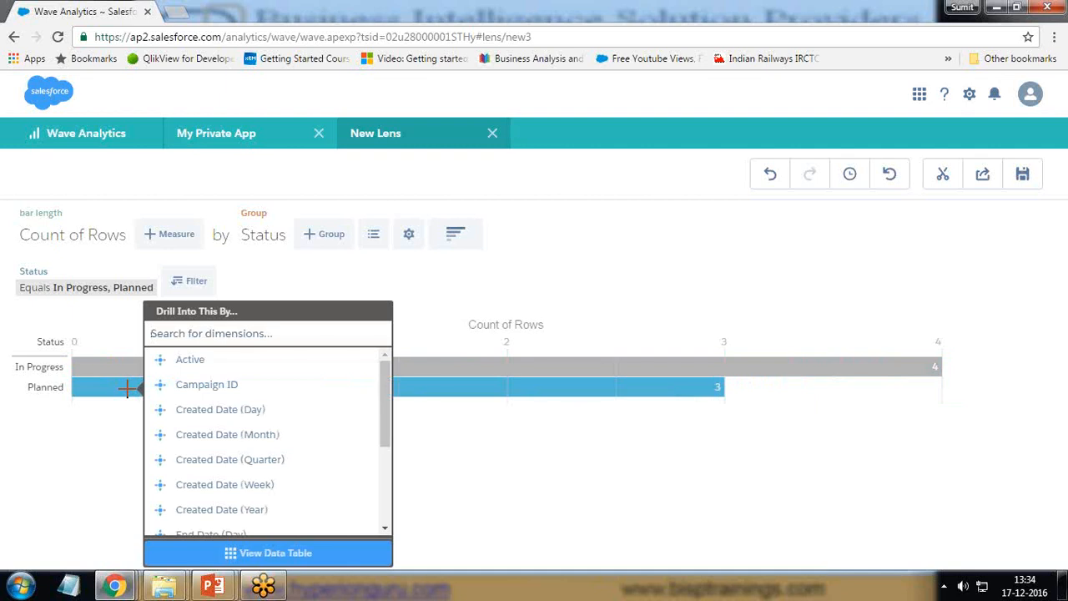
{"action": "left_click", "coordinate": [446, 484]}
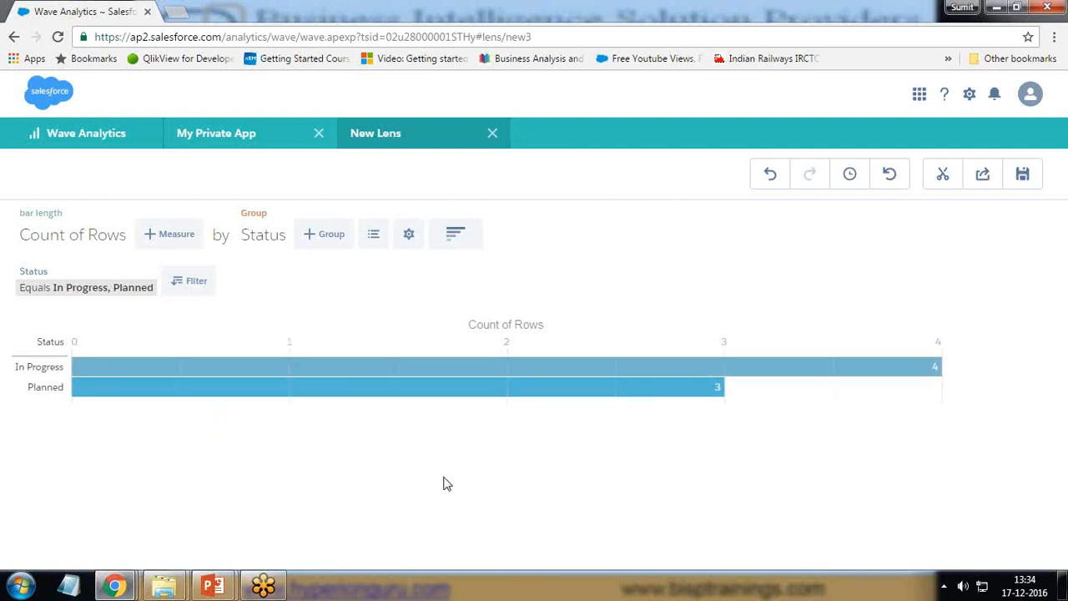
{"action": "left_click", "coordinate": [140, 384]}
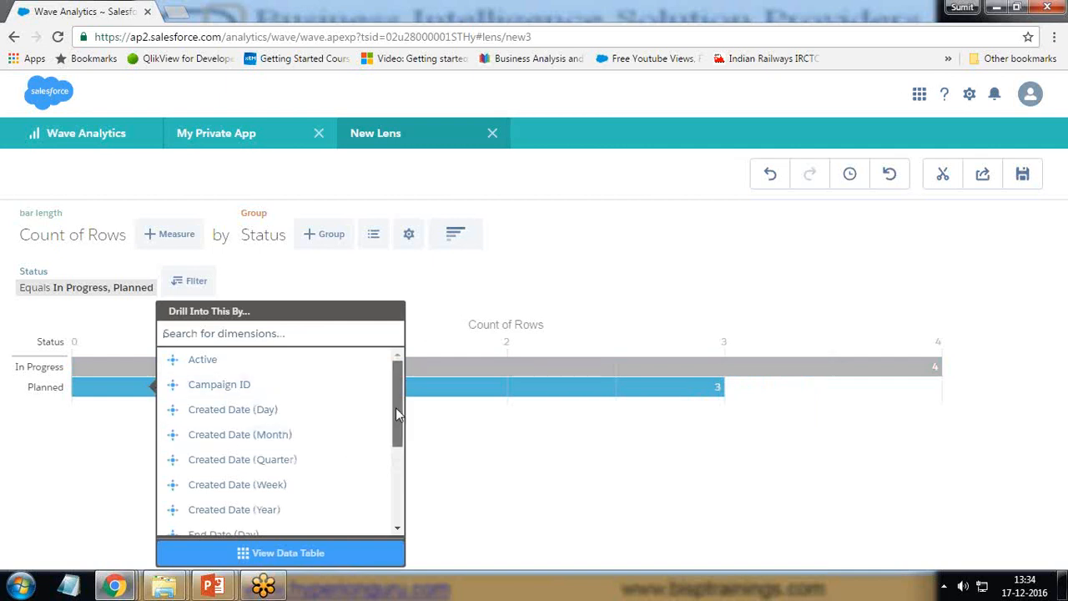
{"action": "left_click_drag", "start_coordinate": [396, 407], "coordinate": [398, 471]}
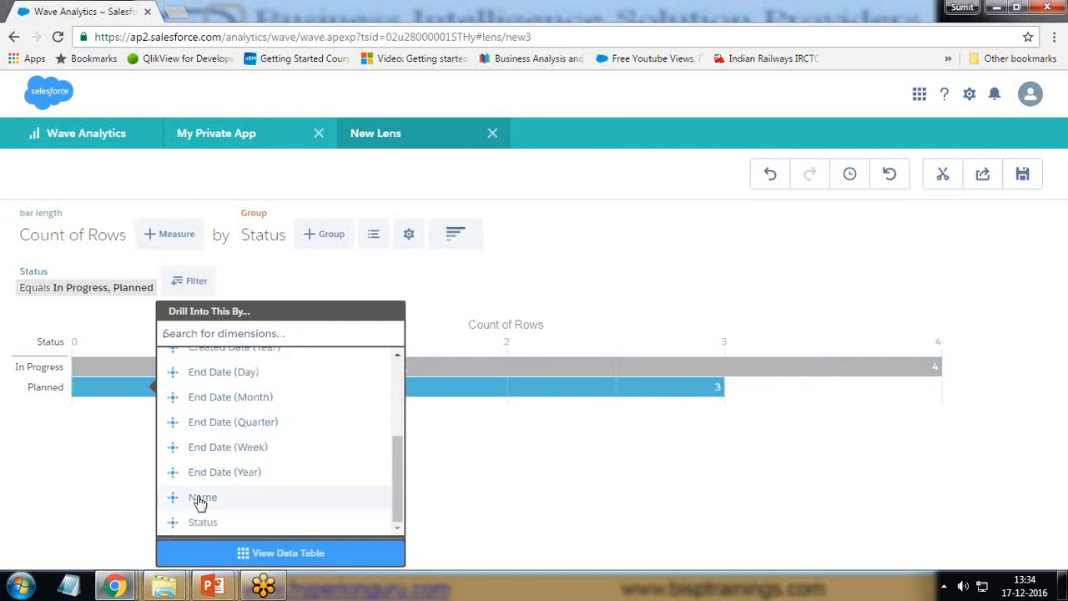
{"action": "left_click", "coordinate": [315, 504]}
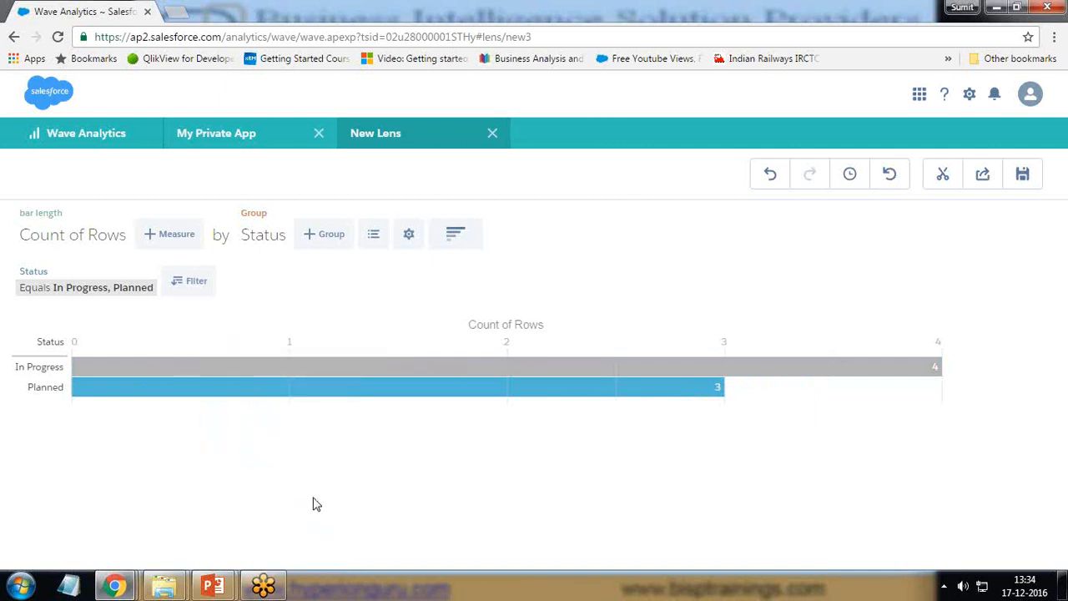
Drill into the In Progress bar by Name and examine the campaigns listed in the resulting chart.
{"action": "mouse_move", "coordinate": [159, 365]}
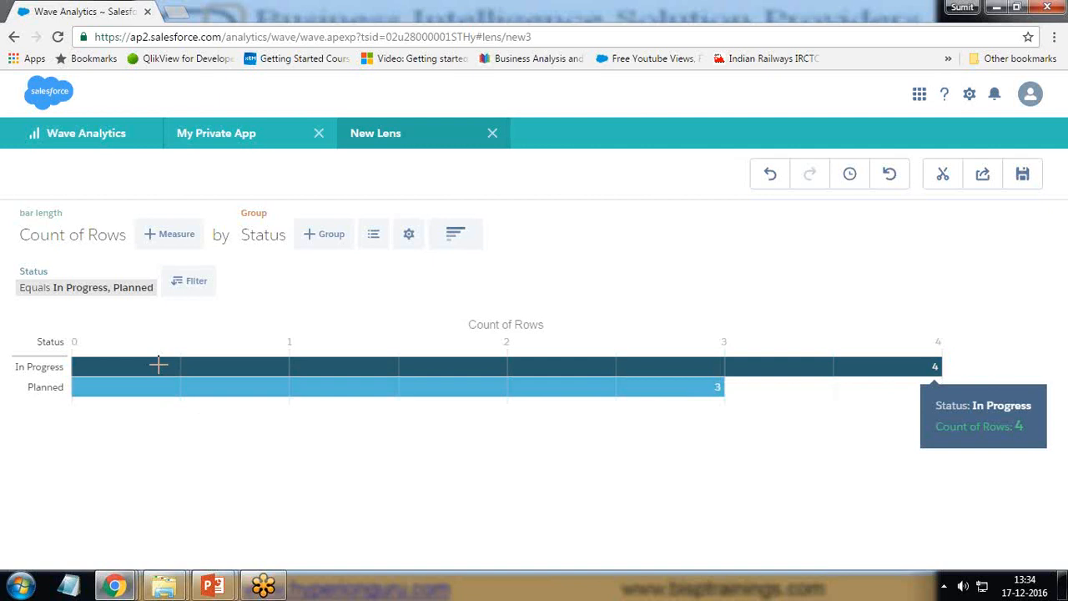
{"action": "left_click", "coordinate": [158, 364]}
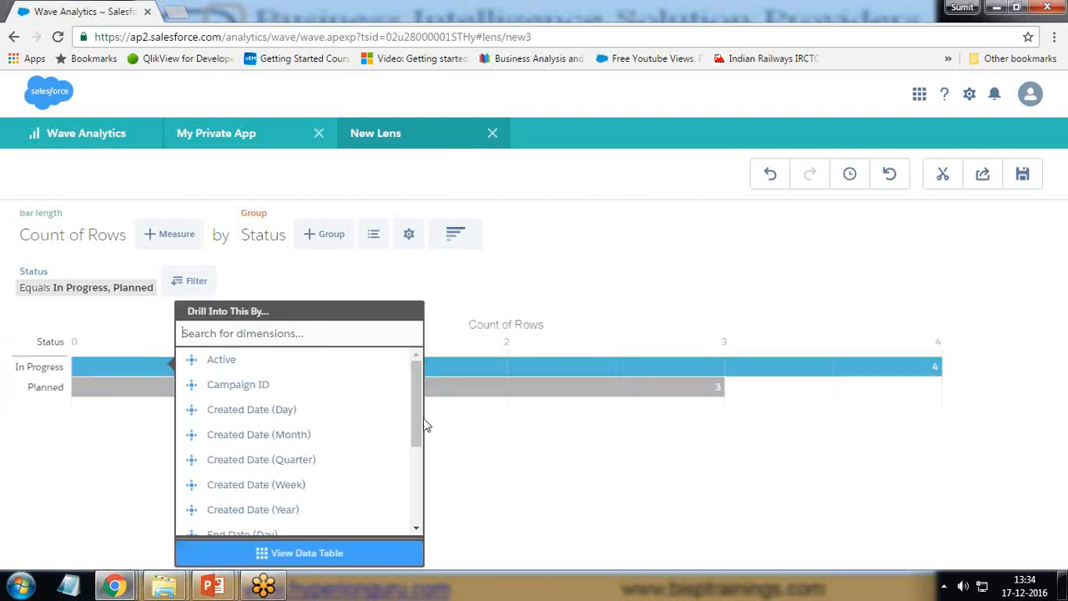
{"action": "left_click_drag", "start_coordinate": [424, 426], "coordinate": [419, 504]}
{"action": "scroll", "coordinate": [417, 497], "scroll_direction": "down", "scroll_amount": 3}
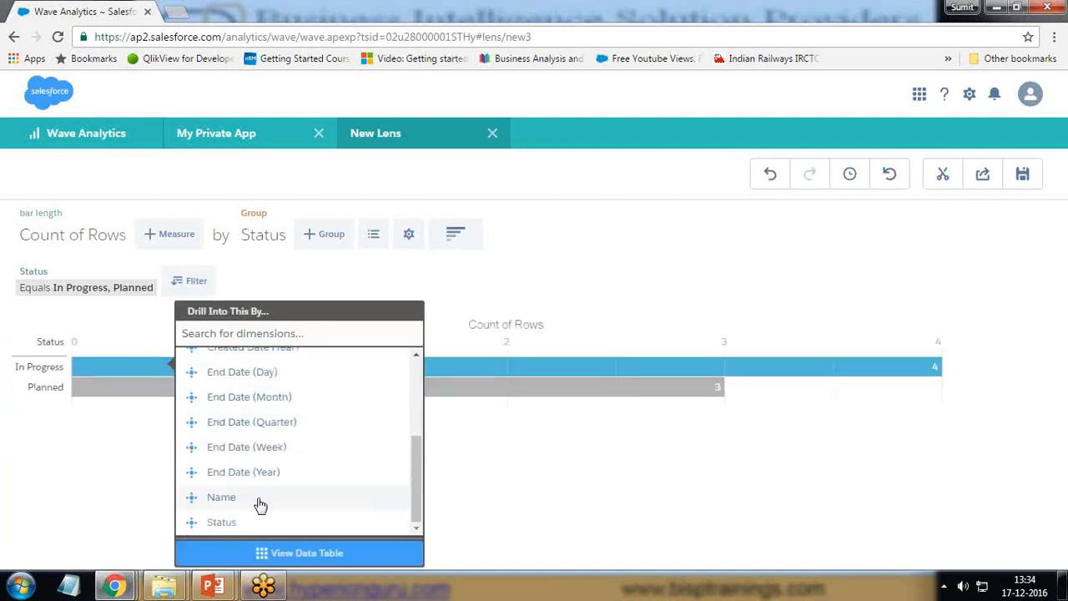
{"action": "left_click", "coordinate": [212, 504]}
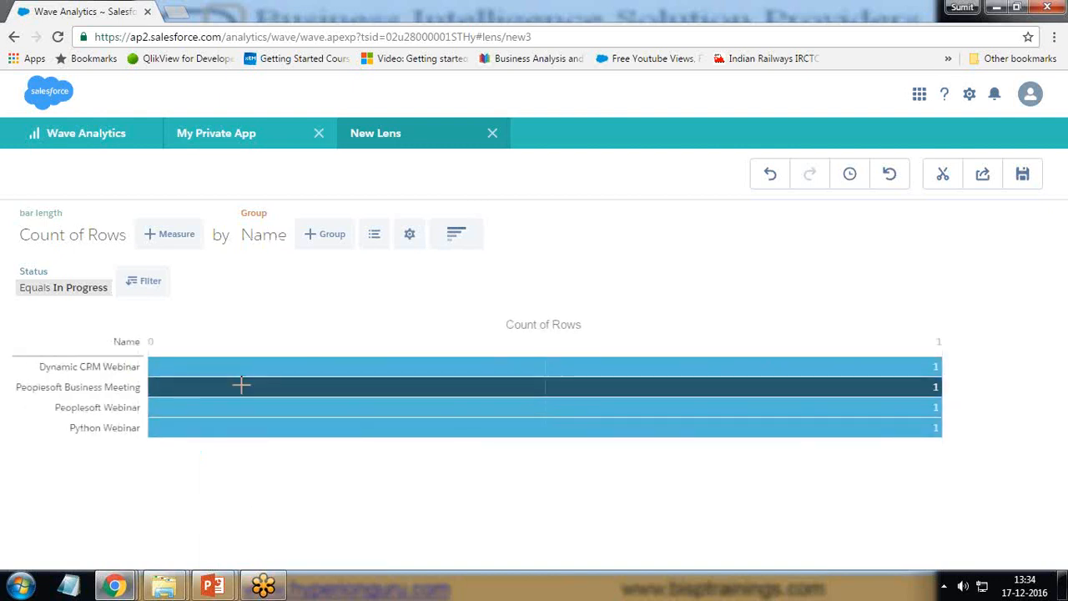
{"action": "mouse_move", "coordinate": [202, 368]}
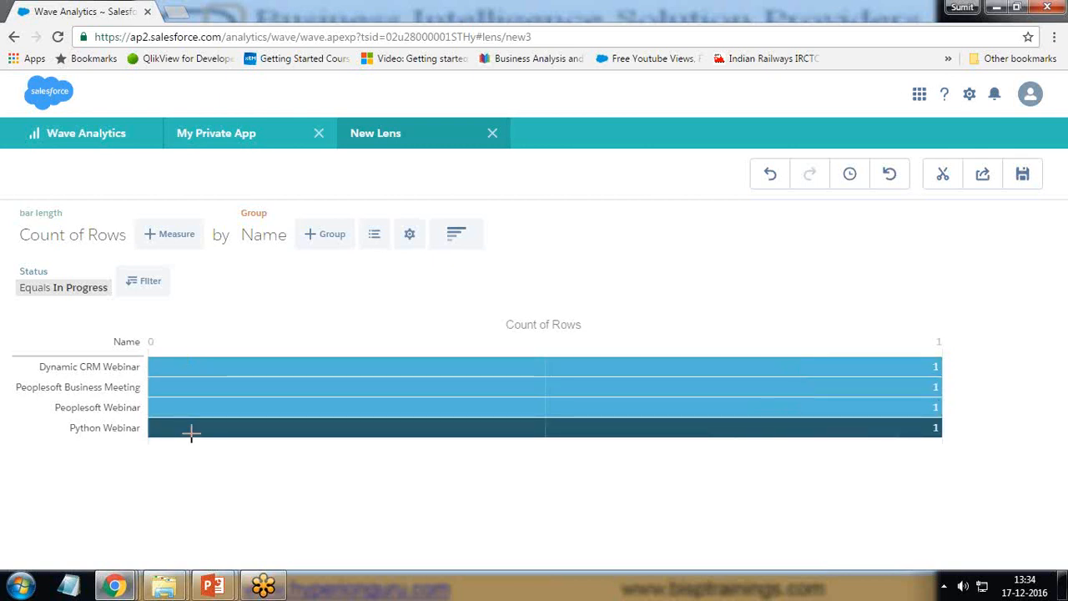
{"action": "mouse_move", "coordinate": [194, 428]}
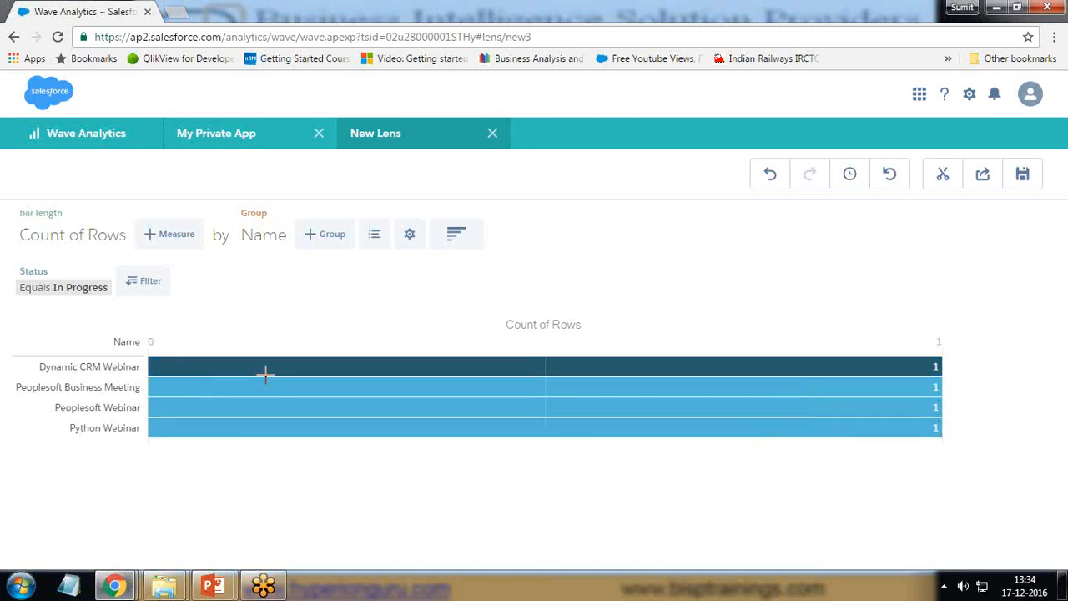
{"action": "left_click", "coordinate": [151, 283]}
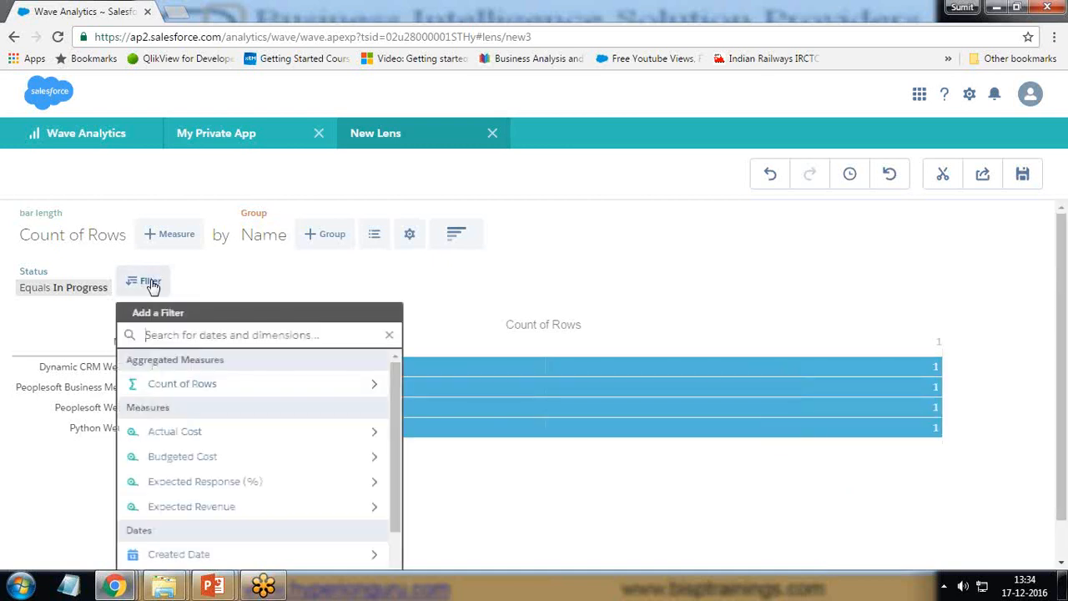
{"action": "scroll", "coordinate": [286, 475], "scroll_direction": "down", "scroll_amount": 3}
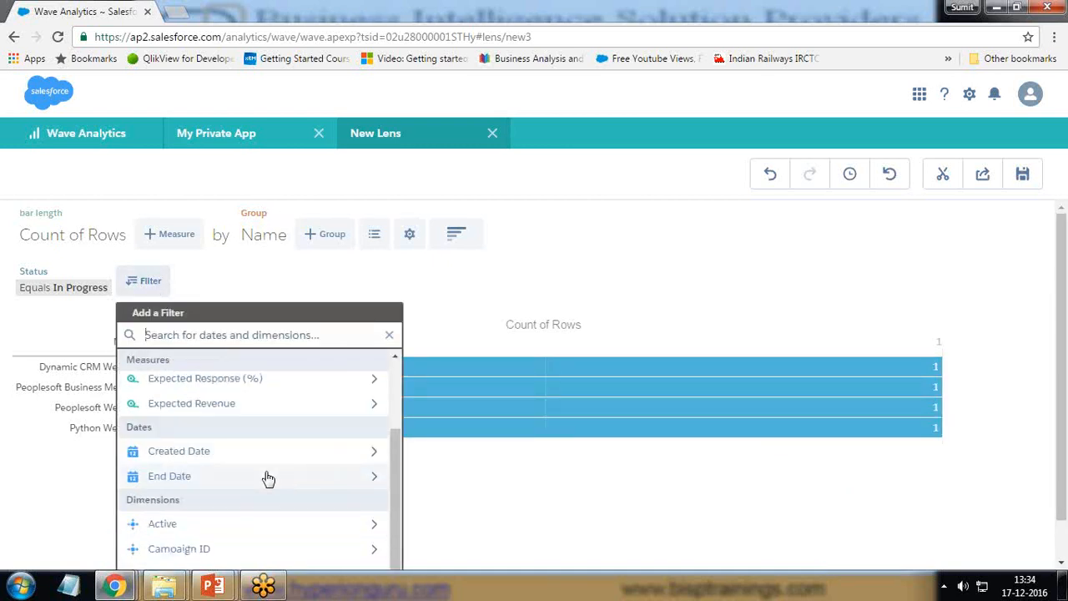
{"action": "scroll", "coordinate": [178, 494], "scroll_direction": "down", "scroll_amount": 1}
{"action": "scroll", "coordinate": [178, 494], "scroll_direction": "down", "scroll_amount": 1}
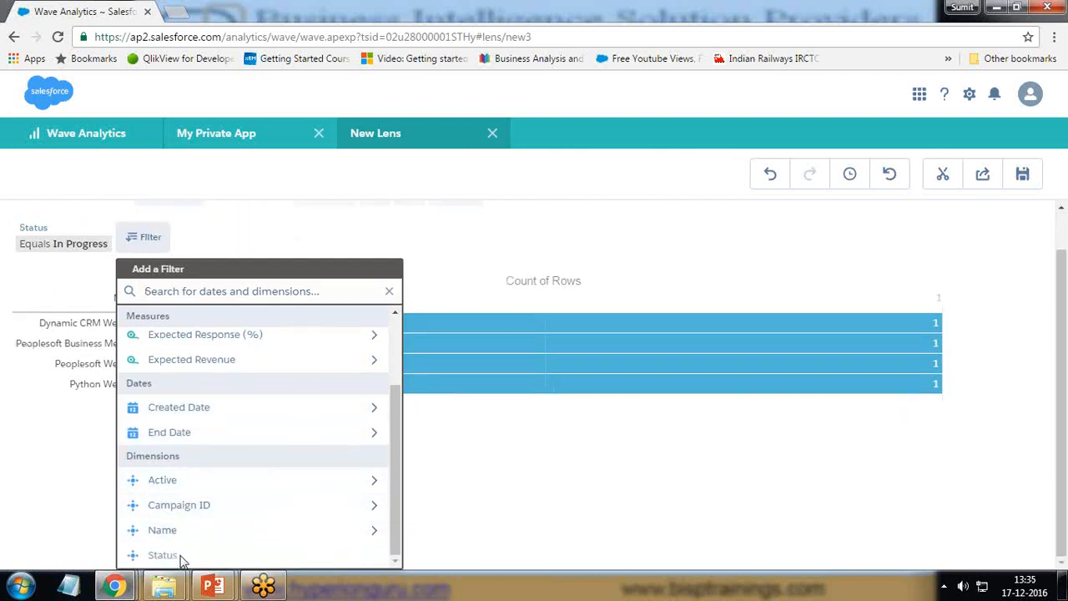
{"action": "scroll", "coordinate": [172, 445], "scroll_direction": "up", "scroll_amount": 5}
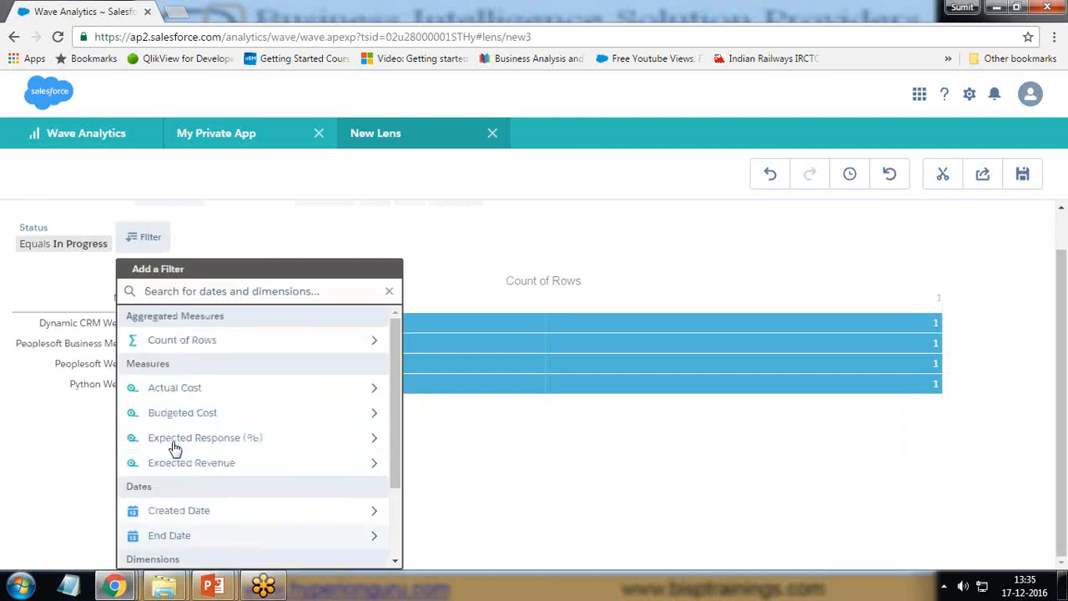
{"action": "left_click", "coordinate": [186, 386]}
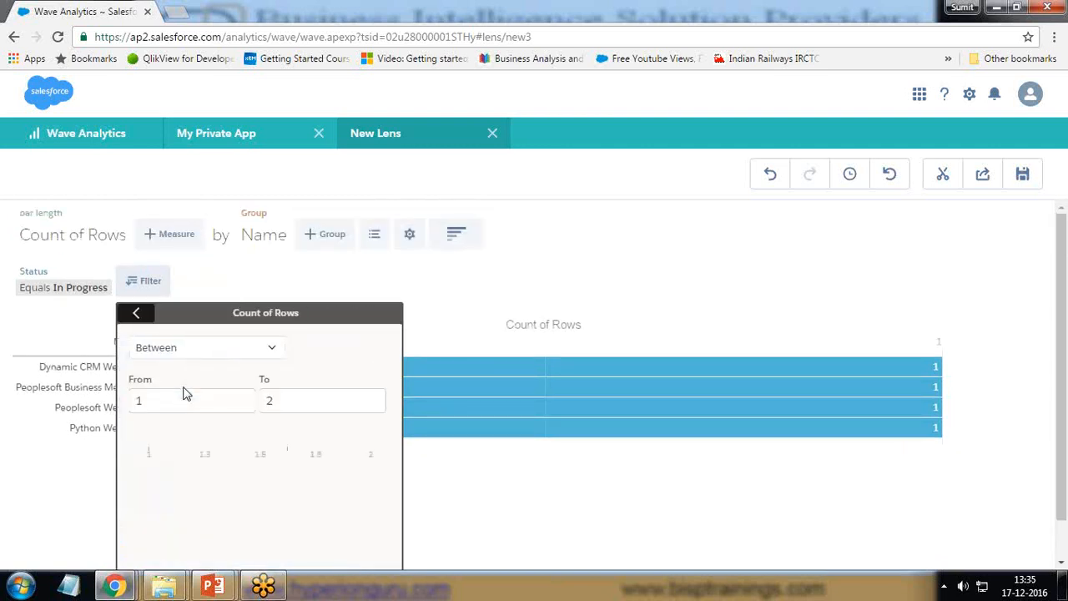
{"action": "left_click", "coordinate": [136, 312]}
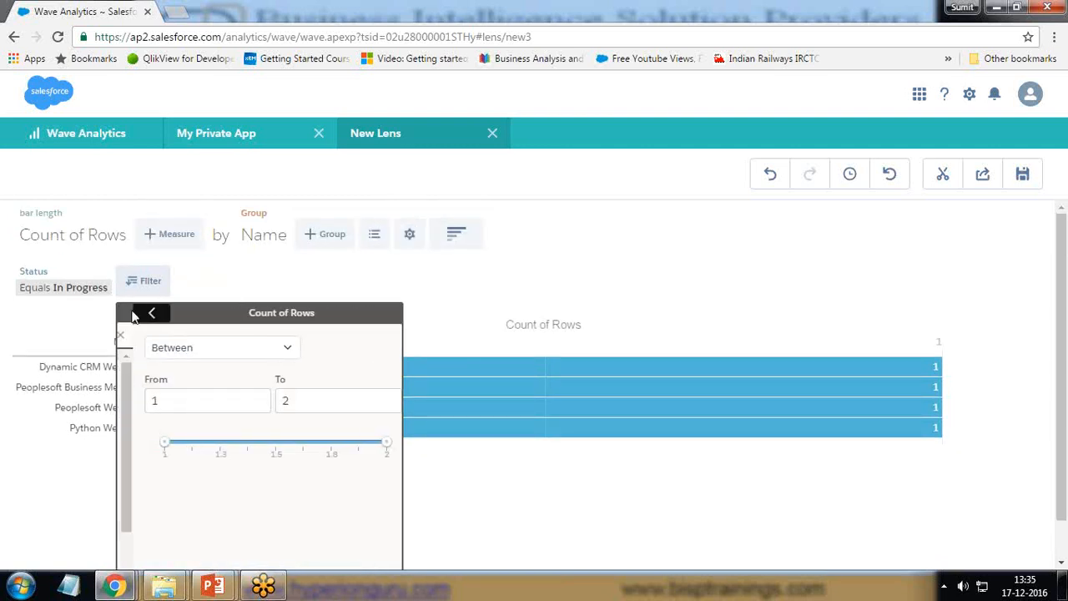
{"action": "left_click", "coordinate": [61, 322]}
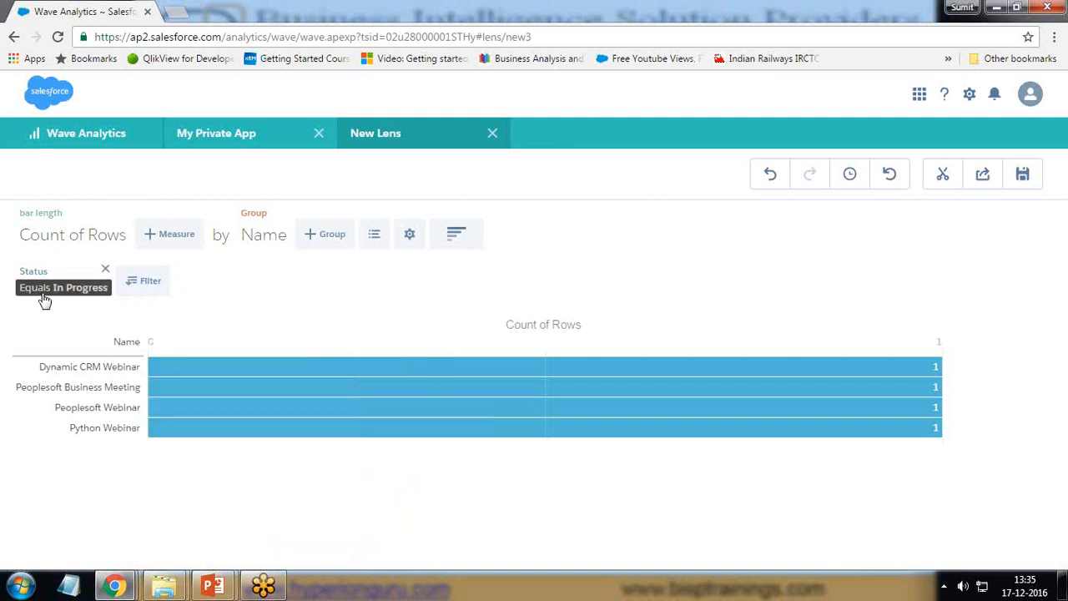
Remove the In Progress filter and add a Status filter that equals In Progress and Planned.
{"action": "left_click", "coordinate": [98, 270]}
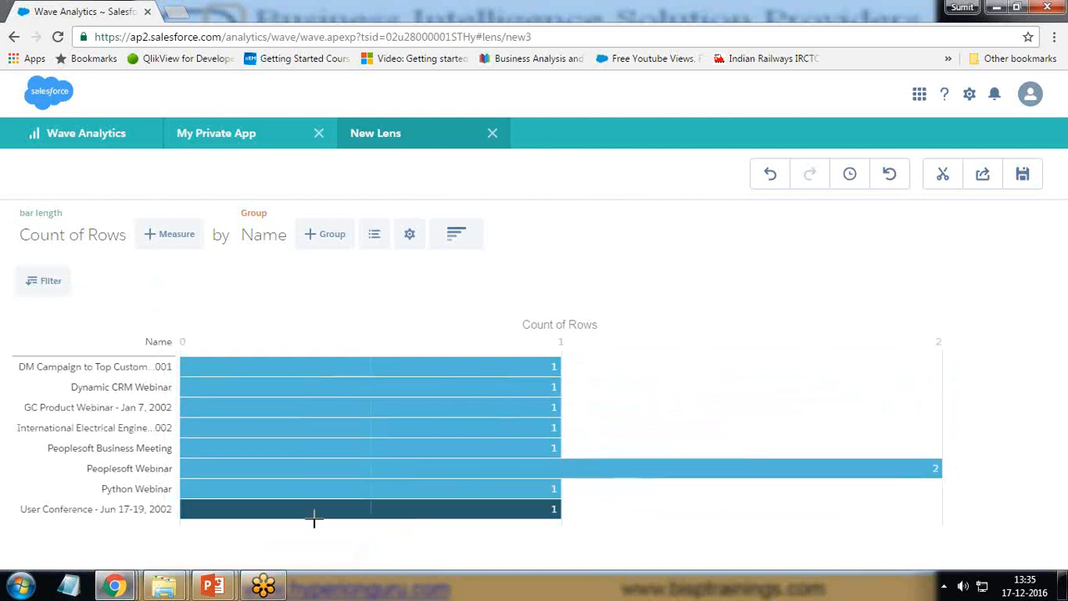
{"action": "mouse_move", "coordinate": [314, 517]}
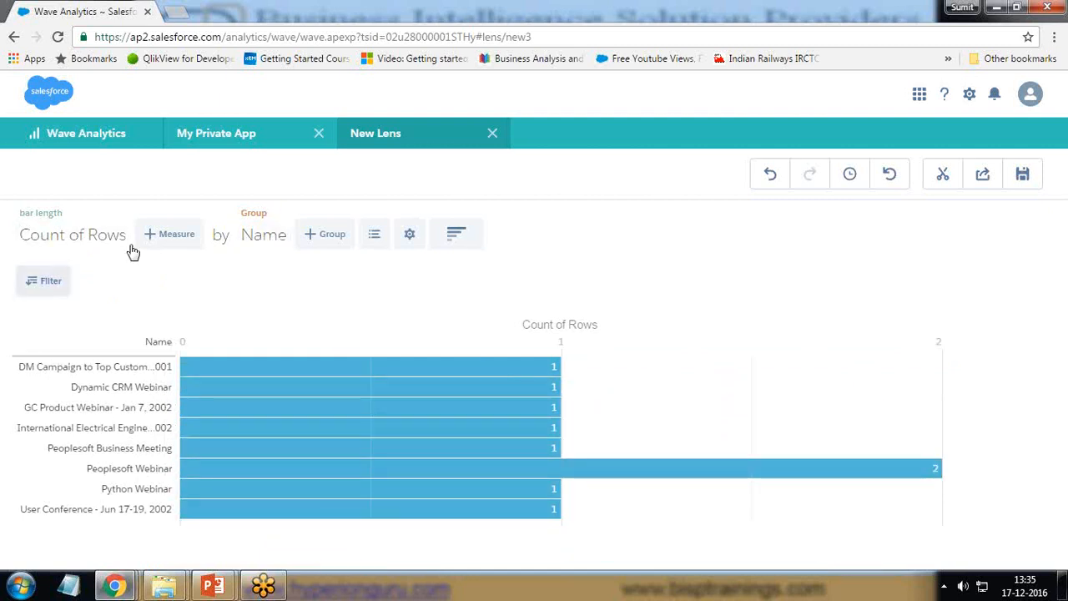
{"action": "left_click", "coordinate": [43, 282]}
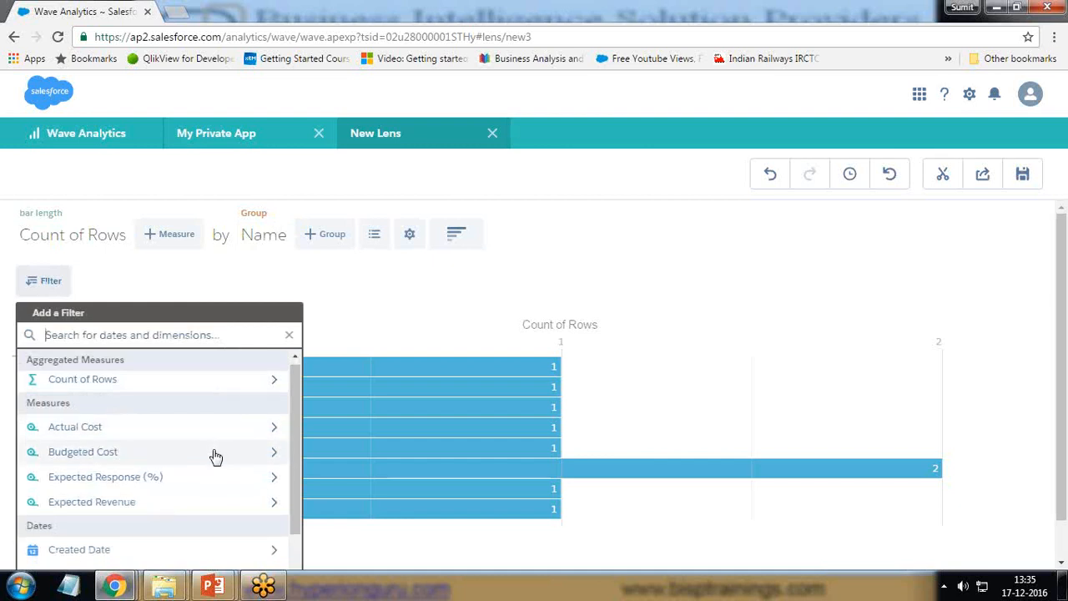
{"action": "scroll", "coordinate": [108, 529], "scroll_direction": "down", "scroll_amount": 5}
{"action": "left_click", "coordinate": [260, 559]}
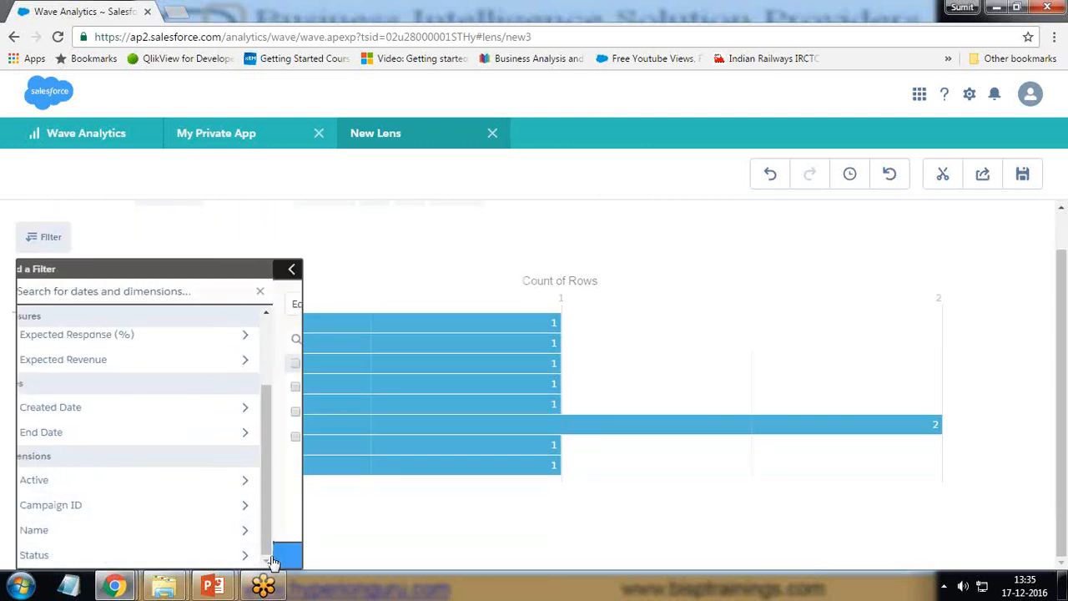
{"action": "left_click", "coordinate": [48, 414]}
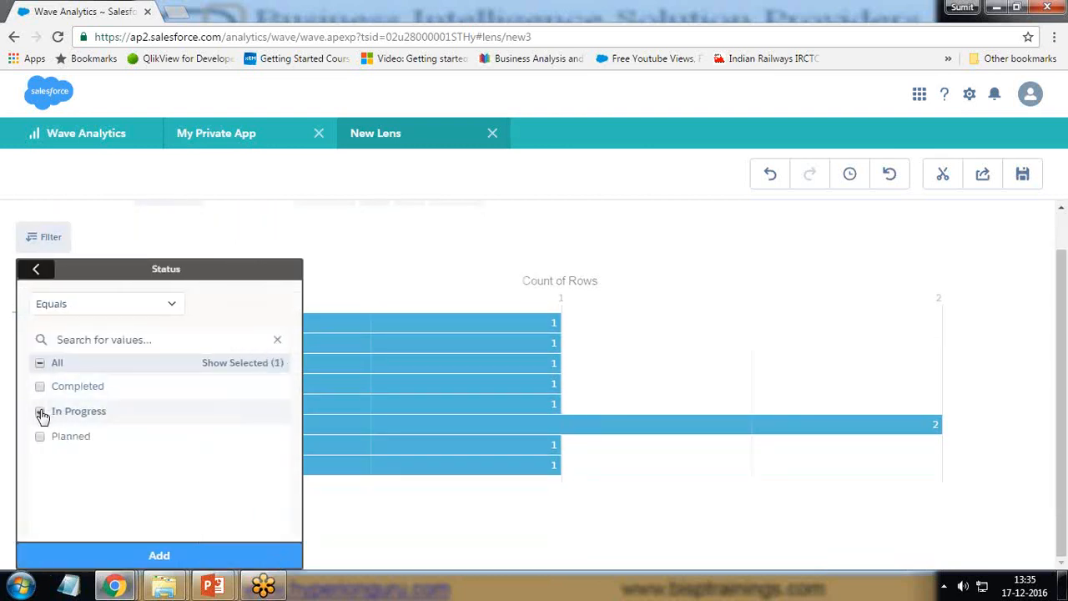
{"action": "left_click", "coordinate": [40, 439]}
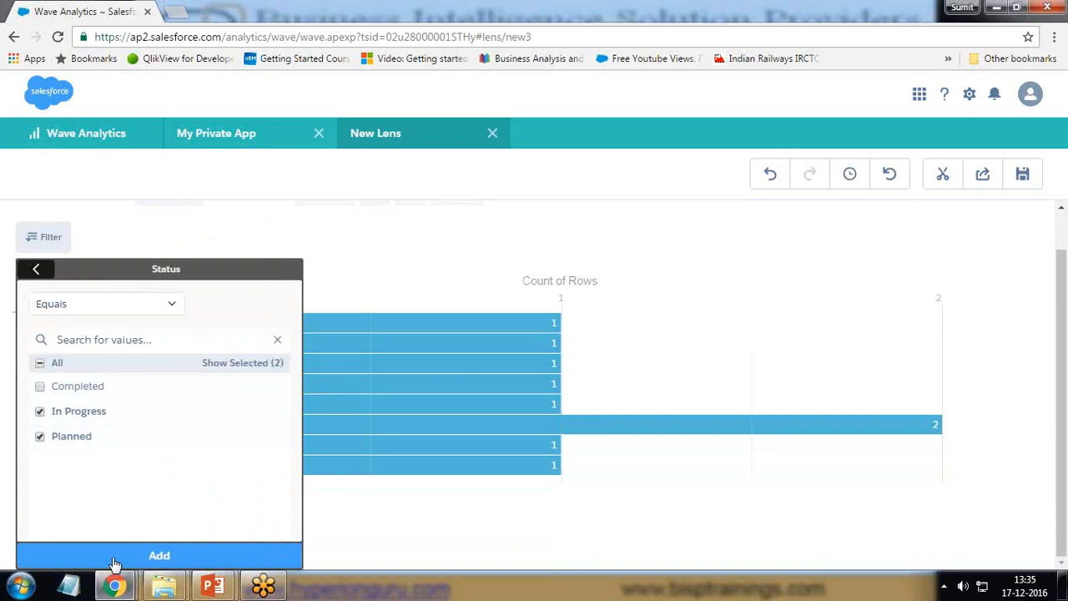
{"action": "left_click", "coordinate": [167, 558]}
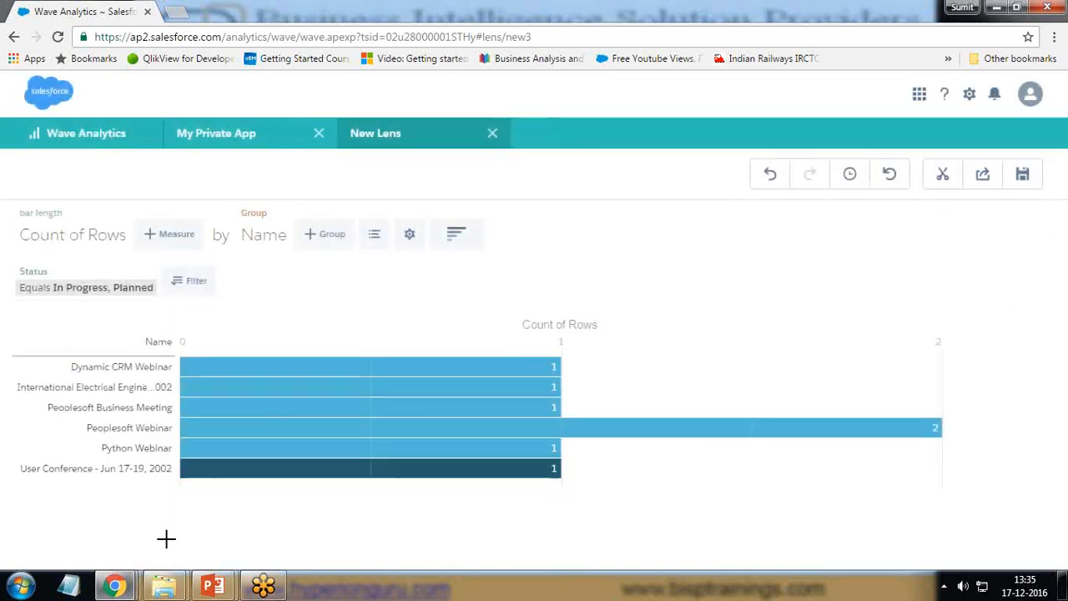
Add Status, equal to In Progress and Planned, as a second grouping after Name.
{"action": "left_click", "coordinate": [327, 238]}
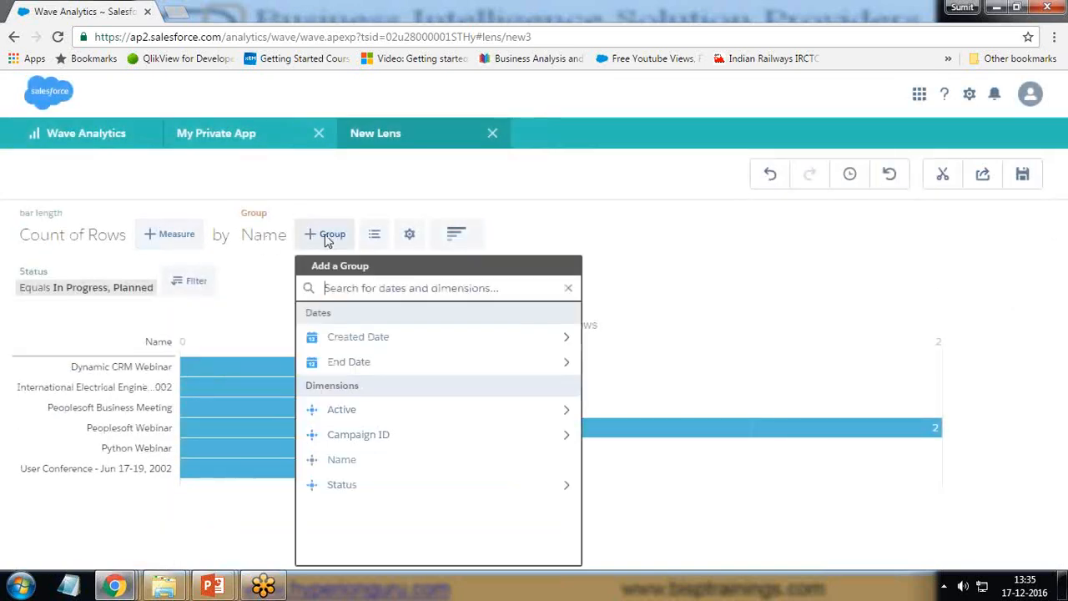
{"action": "left_click", "coordinate": [544, 486]}
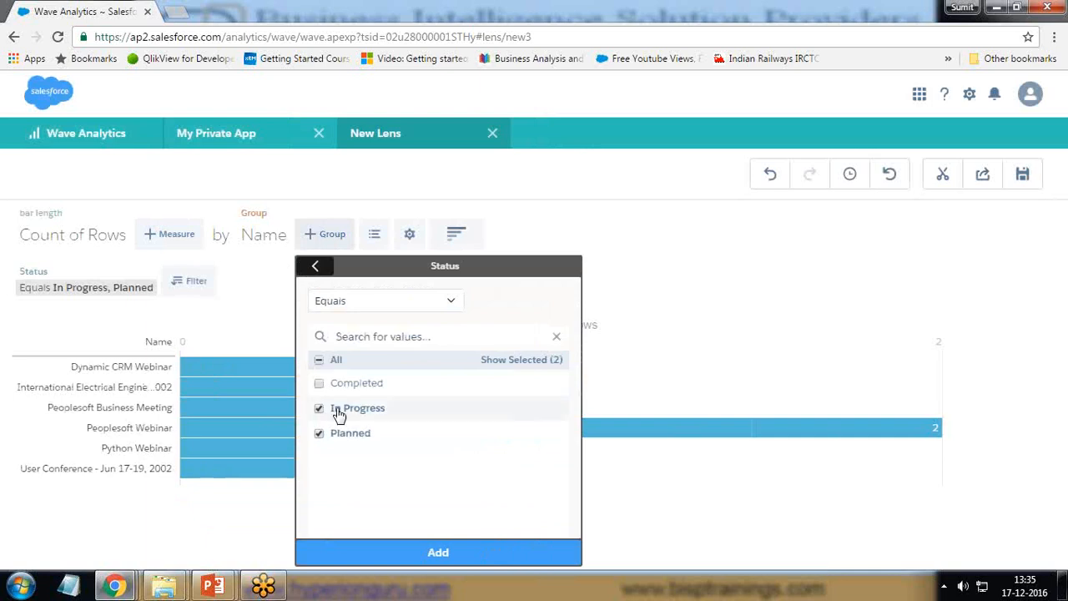
{"action": "left_click", "coordinate": [420, 553]}
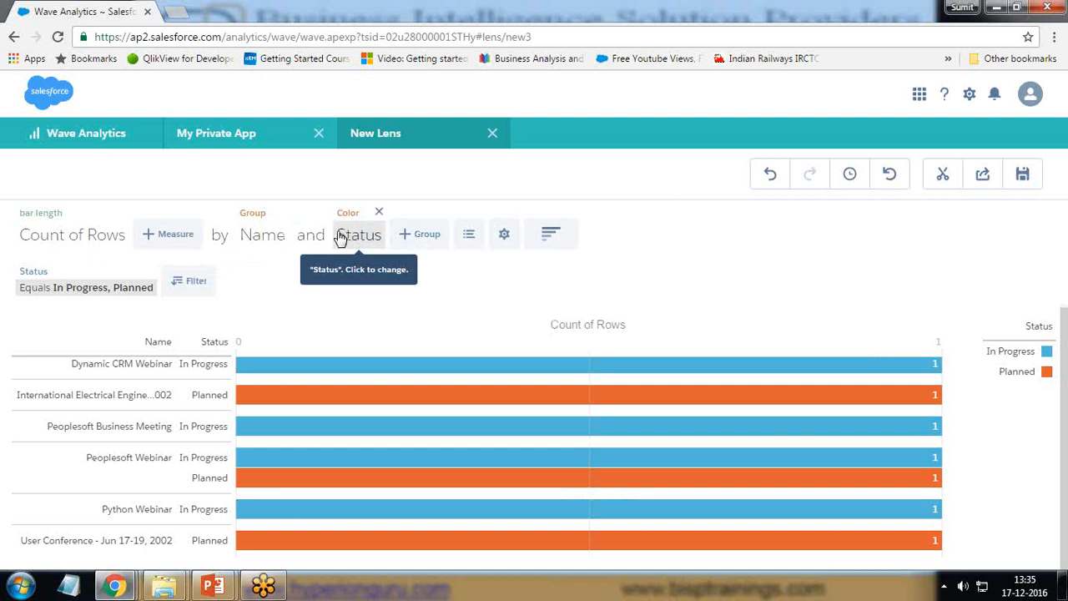
Try to move the Status grouping ahead of Name, and remove both groupings from the chart.
{"action": "left_click_drag", "start_coordinate": [343, 236], "coordinate": [224, 233]}
{"action": "left_click", "coordinate": [276, 309]}
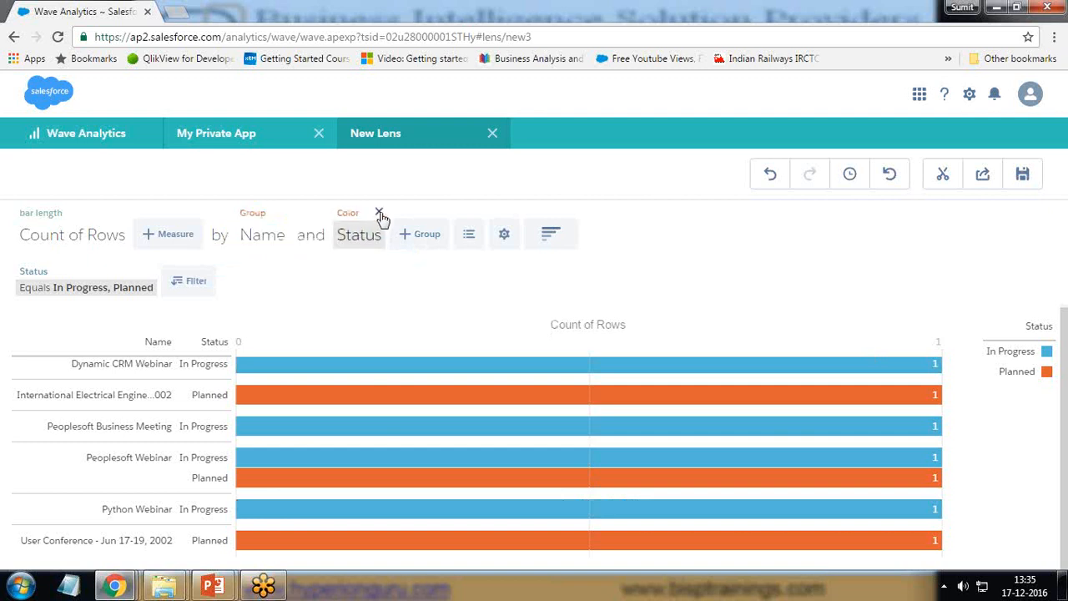
{"action": "left_click", "coordinate": [379, 215]}
{"action": "left_click", "coordinate": [281, 214]}
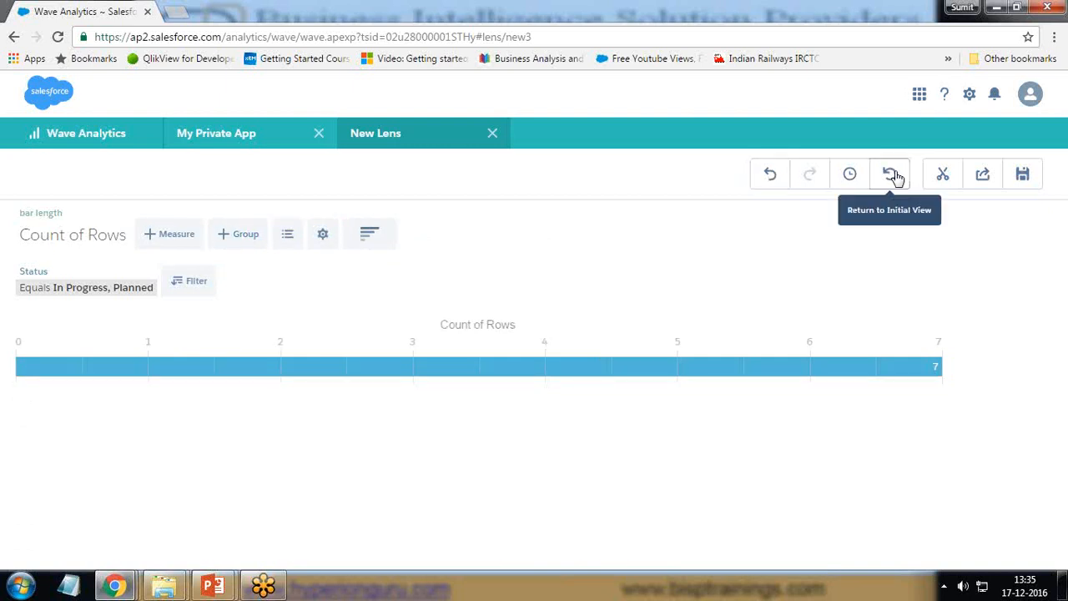
Undo the recent changes back to the count of rows grouped by Status and filtered to In Progress and Planned.
{"action": "left_click", "coordinate": [772, 173]}
{"action": "left_click", "coordinate": [772, 173]}
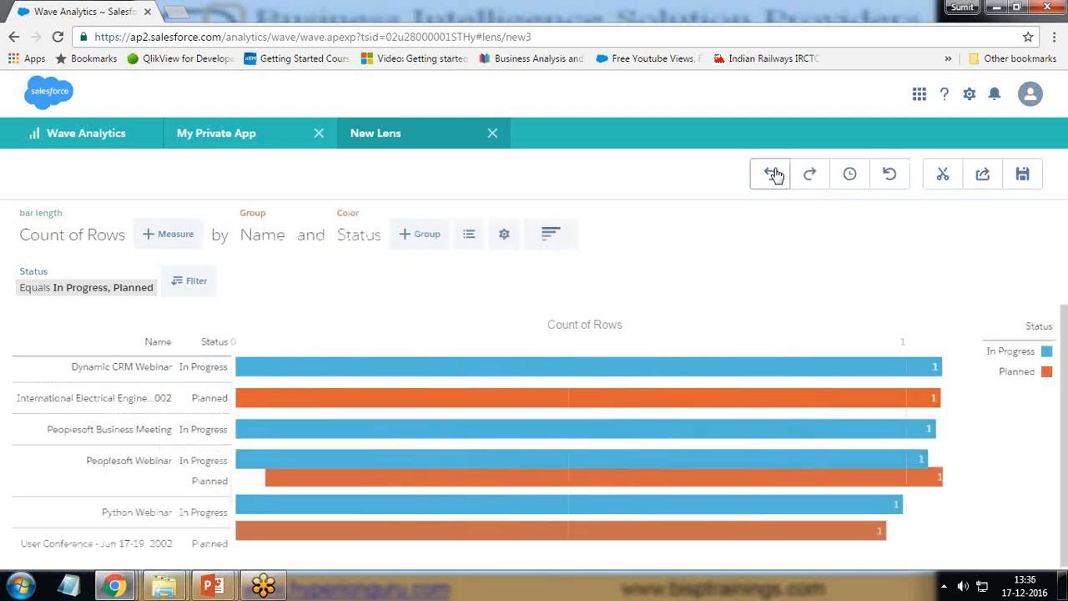
{"action": "left_click", "coordinate": [772, 174]}
{"action": "left_click", "coordinate": [772, 174]}
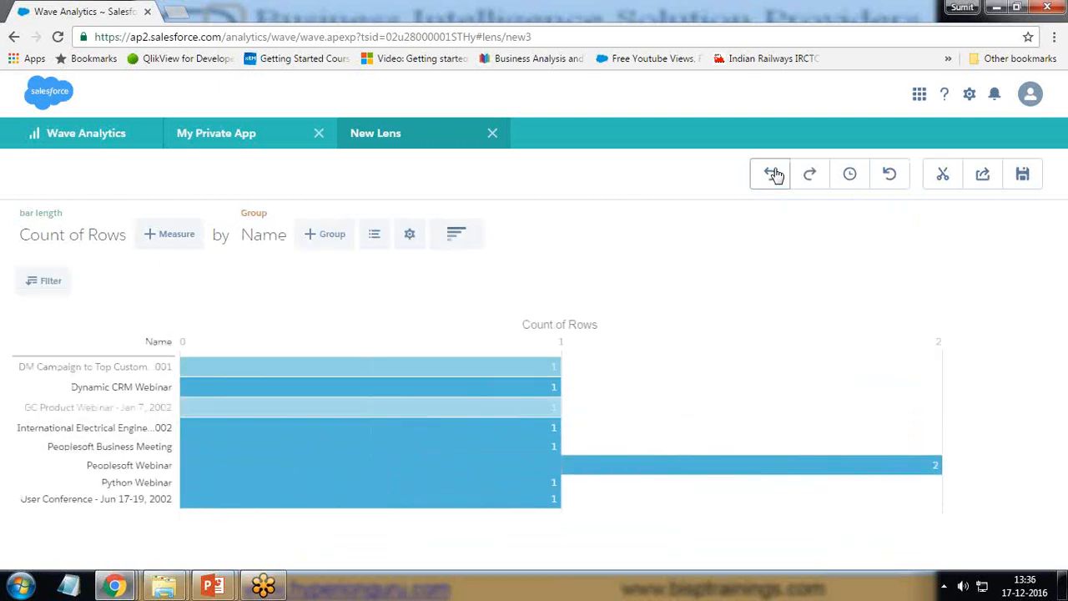
{"action": "left_click", "coordinate": [772, 173]}
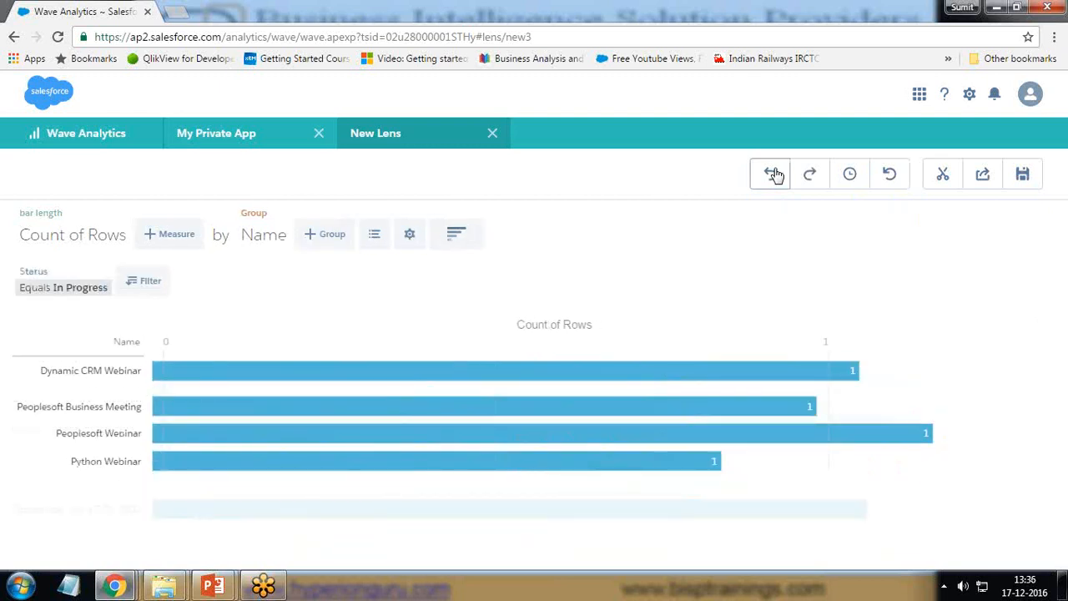
{"action": "left_click", "coordinate": [771, 174]}
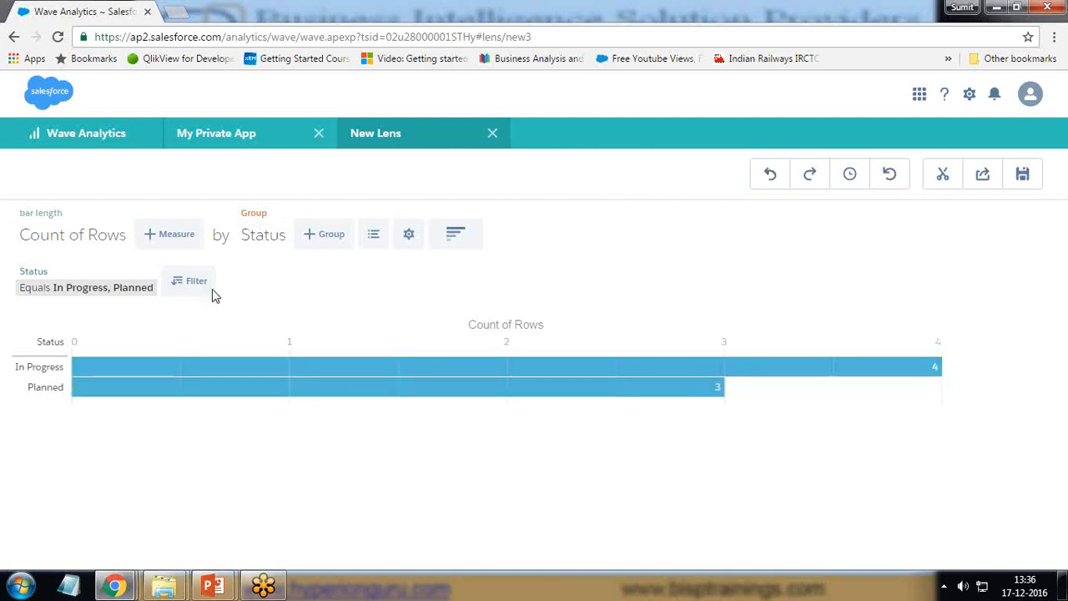
Add Name as a second grouping after Status.
{"action": "left_click", "coordinate": [331, 237]}
{"action": "left_click", "coordinate": [348, 464]}
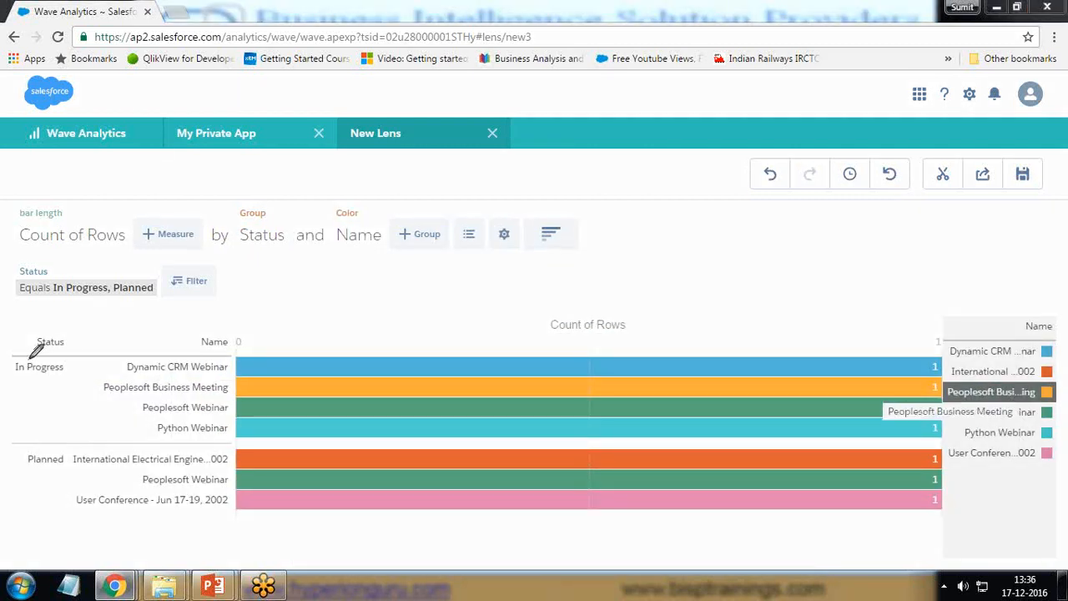
{"action": "left_click_drag", "start_coordinate": [89, 354], "coordinate": [110, 435]}
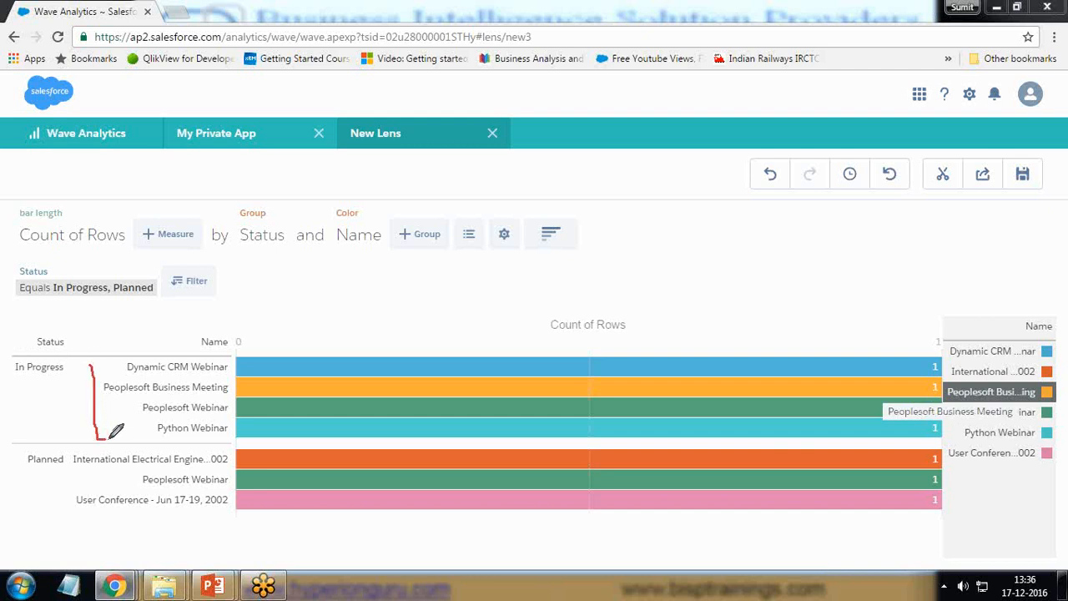
{"action": "left_click_drag", "start_coordinate": [89, 367], "coordinate": [115, 363]}
{"action": "left_click_drag", "start_coordinate": [38, 397], "coordinate": [63, 421]}
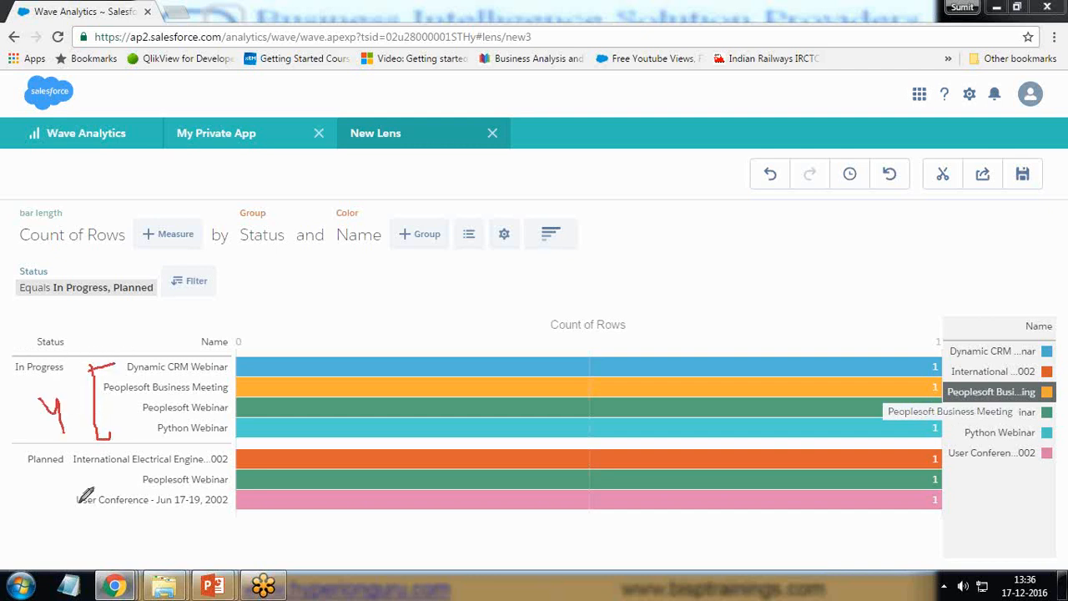
{"action": "mouse_move", "coordinate": [30, 456]}
{"action": "left_mouse_down"}
{"action": "mouse_move", "coordinate": [8, 511]}
{"action": "mouse_move", "coordinate": [116, 528]}
{"action": "mouse_move", "coordinate": [115, 544]}
{"action": "left_mouse_up"}
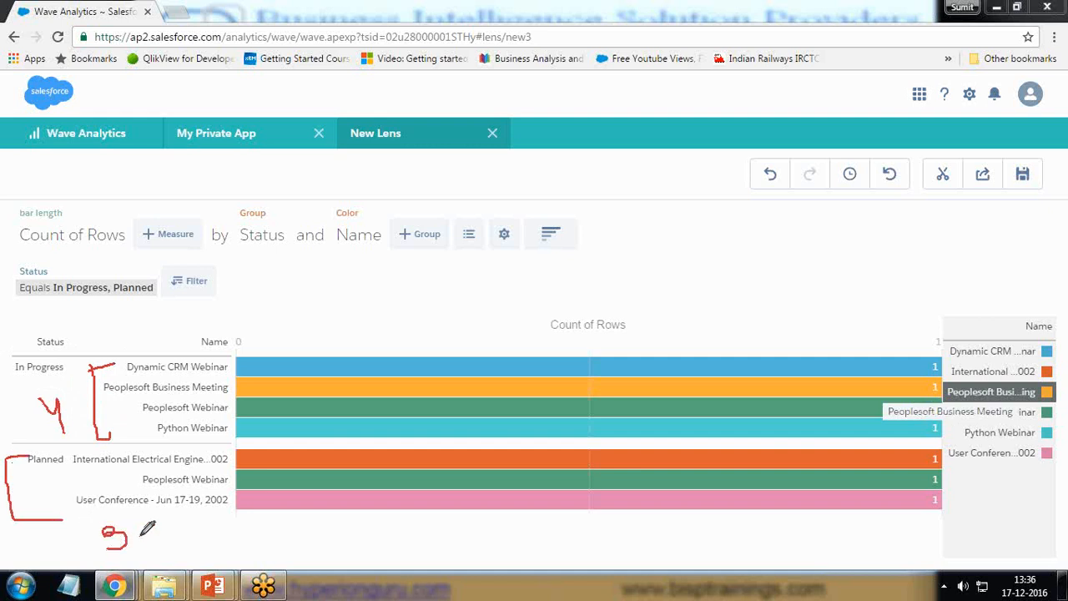
{"action": "mouse_move", "coordinate": [87, 449]}
{"action": "left_mouse_down"}
{"action": "mouse_move", "coordinate": [75, 506]}
{"action": "mouse_move", "coordinate": [90, 507]}
{"action": "left_mouse_up"}
{"action": "mouse_move", "coordinate": [98, 521]}
{"action": "left_mouse_down"}
{"action": "mouse_move", "coordinate": [131, 534]}
{"action": "mouse_move", "coordinate": [117, 543]}
{"action": "left_mouse_up"}
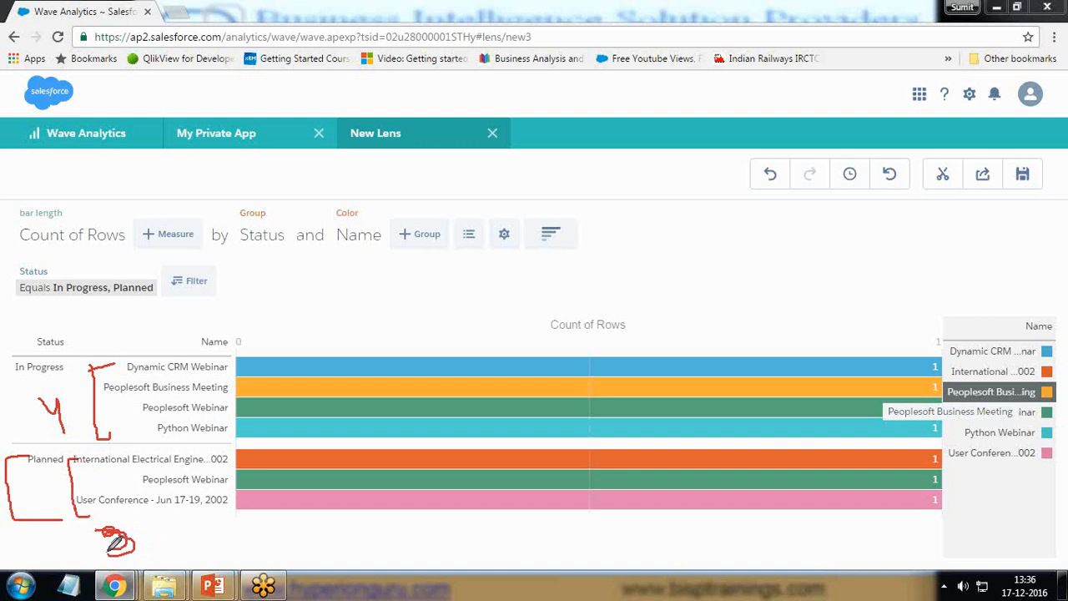
{"action": "left_click", "coordinate": [1014, 408]}
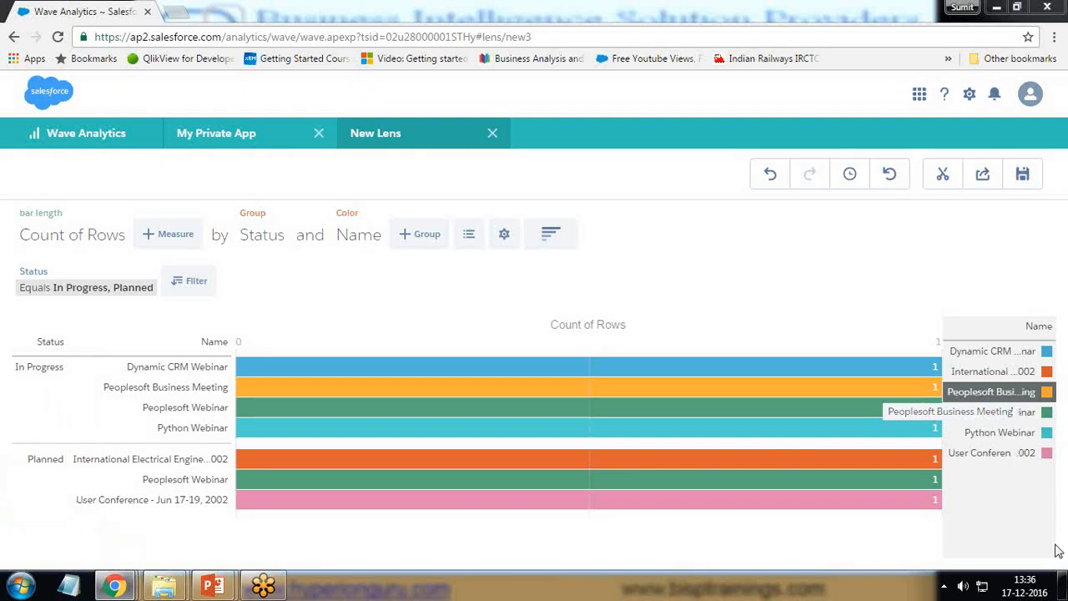
Clip the lens to a new dashboard and place its chart in the grid's upper-left corner, enlarged to about seven columns by seven rows.
{"action": "left_click", "coordinate": [943, 174]}
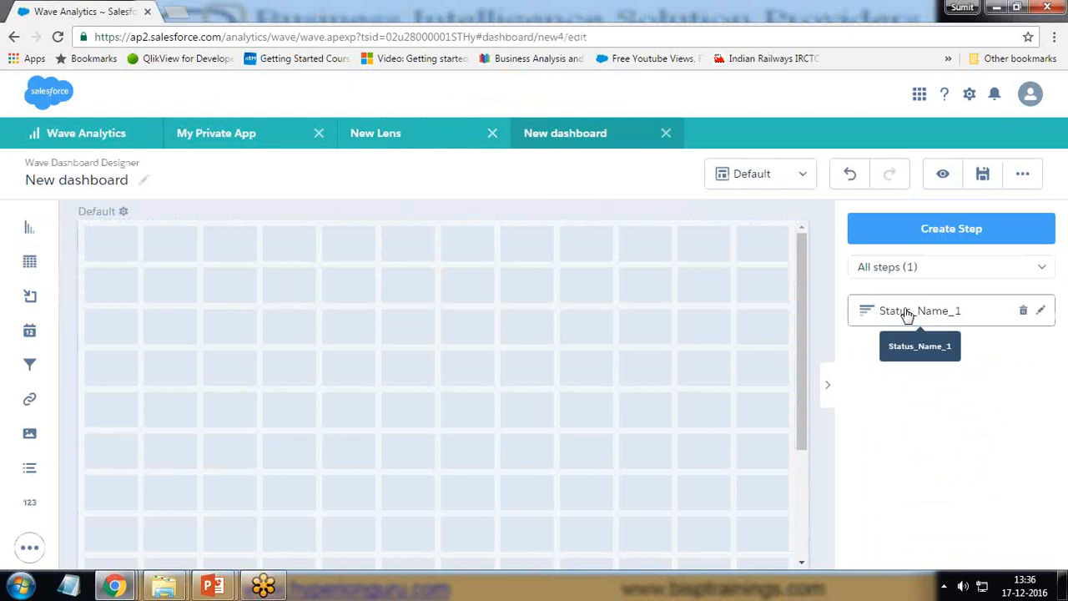
{"action": "left_click_drag", "start_coordinate": [920, 312], "coordinate": [225, 282]}
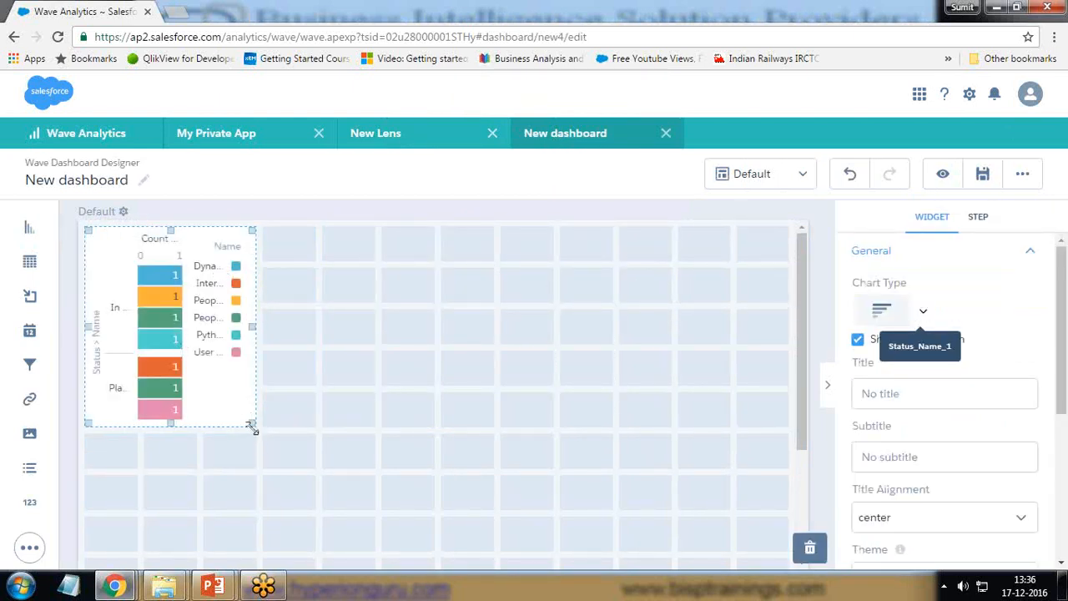
{"action": "left_click_drag", "start_coordinate": [253, 427], "coordinate": [350, 432]}
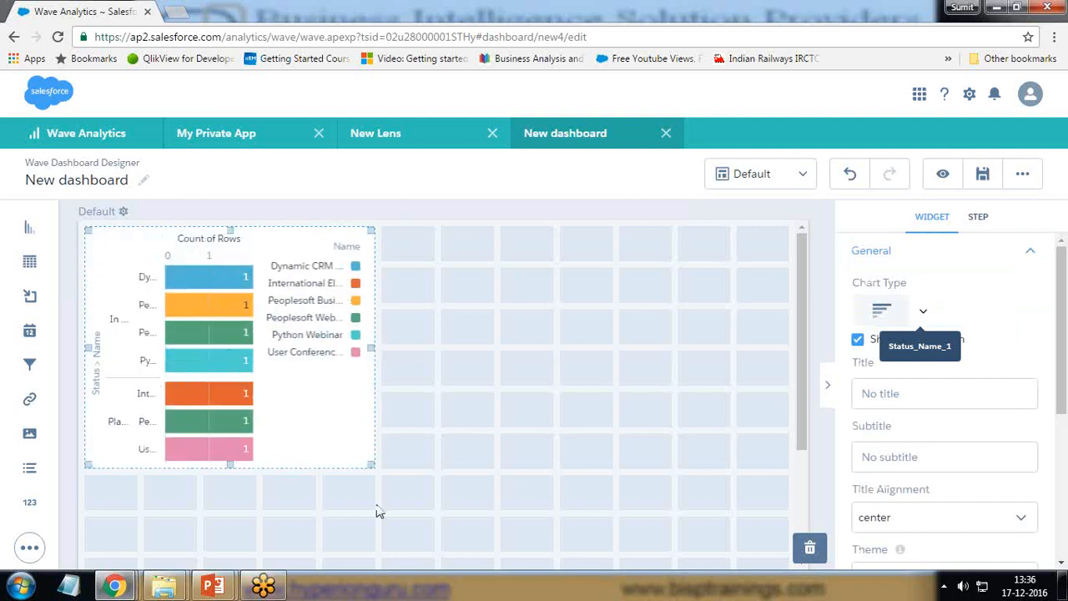
{"action": "left_click_drag", "start_coordinate": [373, 467], "coordinate": [450, 475]}
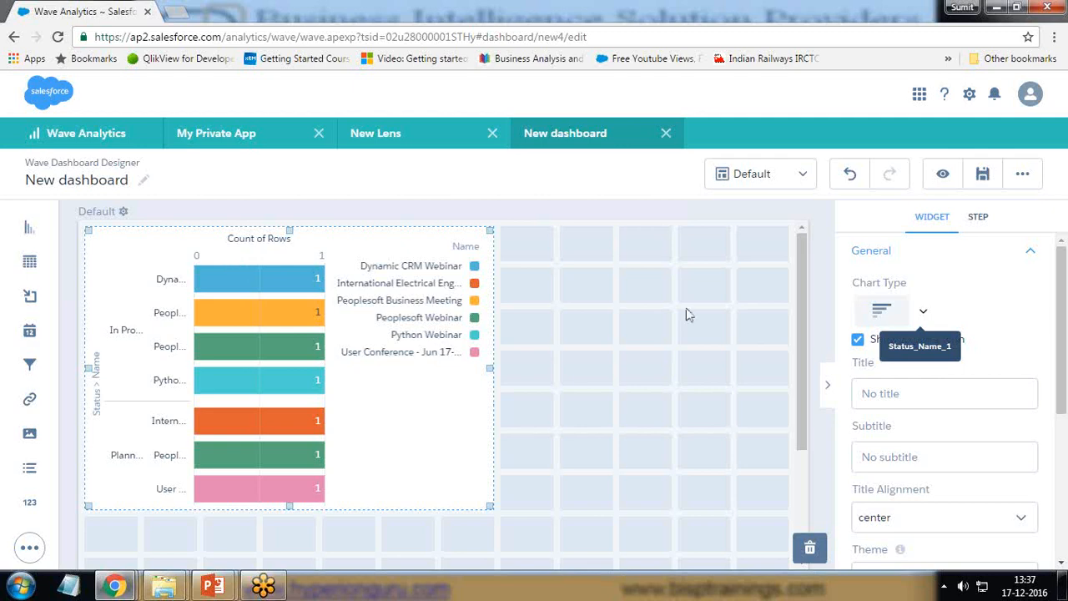
Delete the campaign chart widget from the new dashboard's grid.
{"action": "right_click", "coordinate": [207, 250]}
{"action": "left_click", "coordinate": [632, 384]}
{"action": "right_click", "coordinate": [310, 259]}
{"action": "left_click", "coordinate": [247, 259]}
{"action": "key", "text": "Delete"}
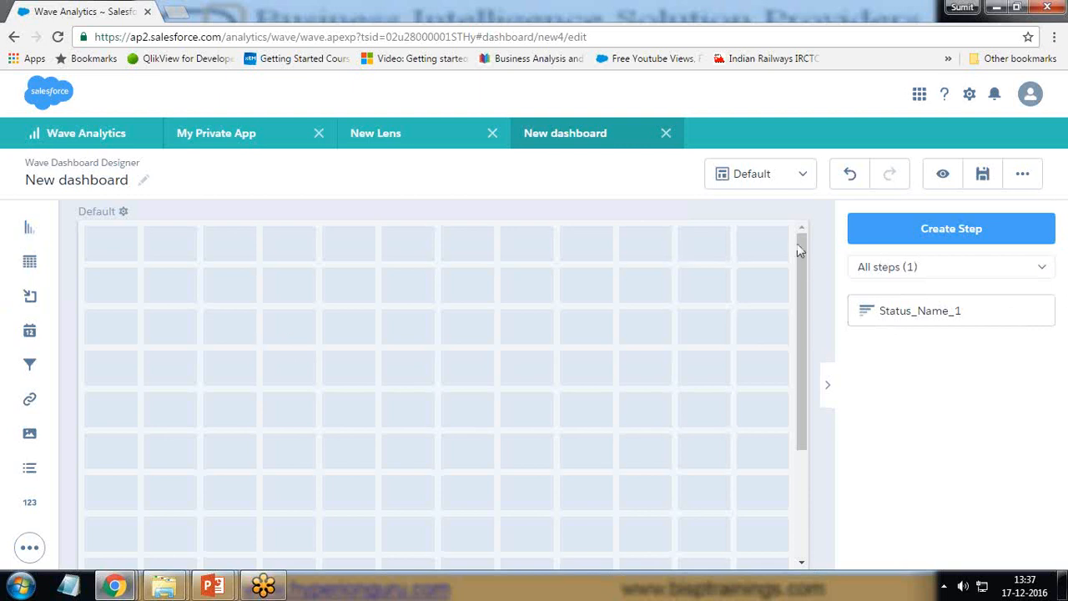
Save the campaign lens with the title Running Campaign in the Shared App.
{"action": "left_click", "coordinate": [394, 136]}
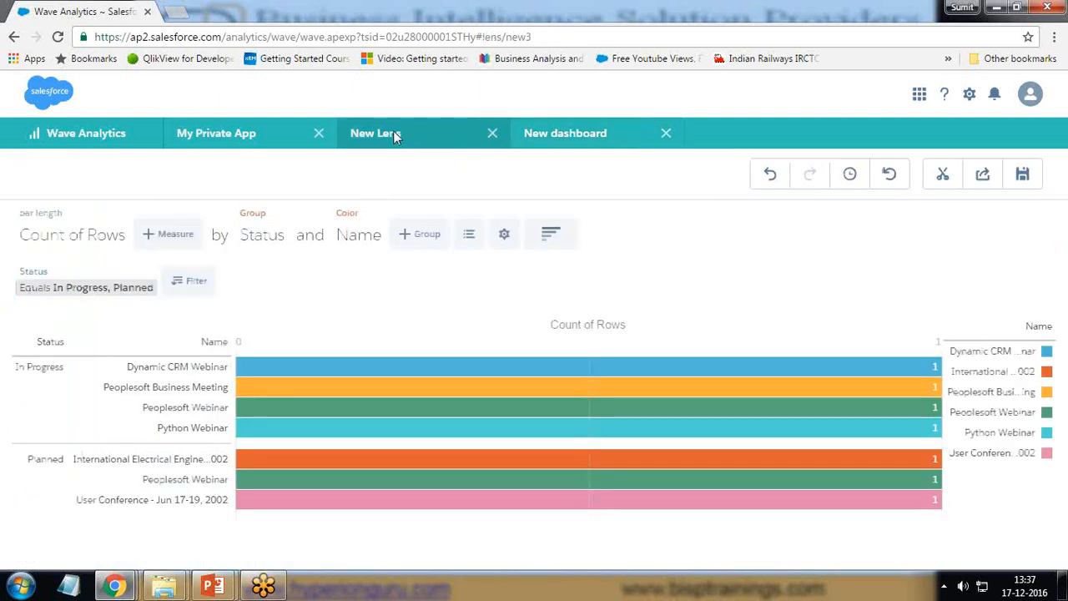
{"action": "left_click", "coordinate": [1023, 175]}
{"action": "left_click_drag", "start_coordinate": [463, 241], "coordinate": [225, 240]}
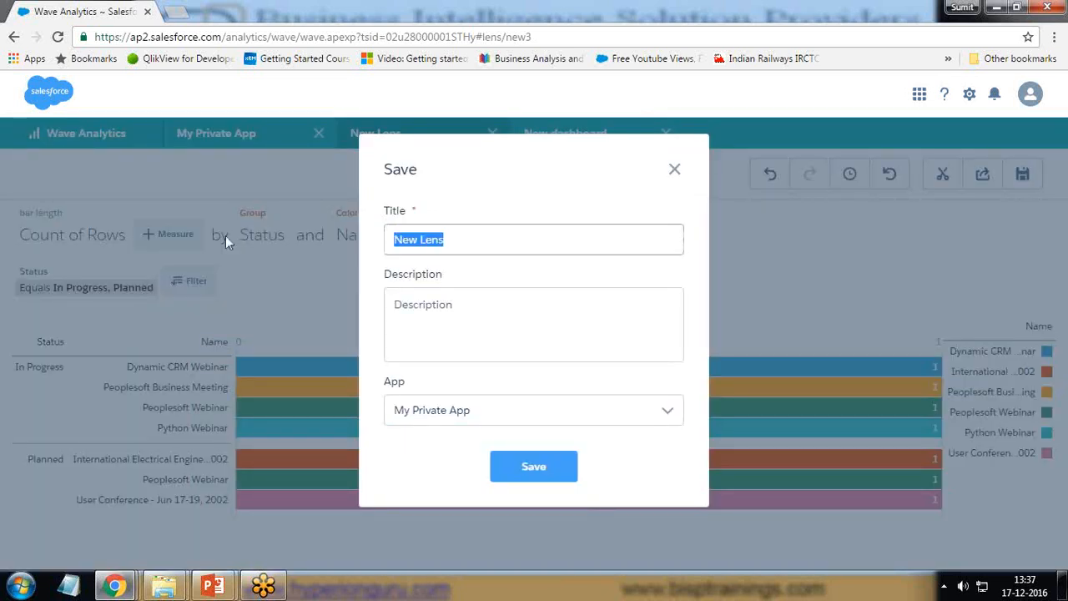
{"action": "type", "text": "Running Campaign"}
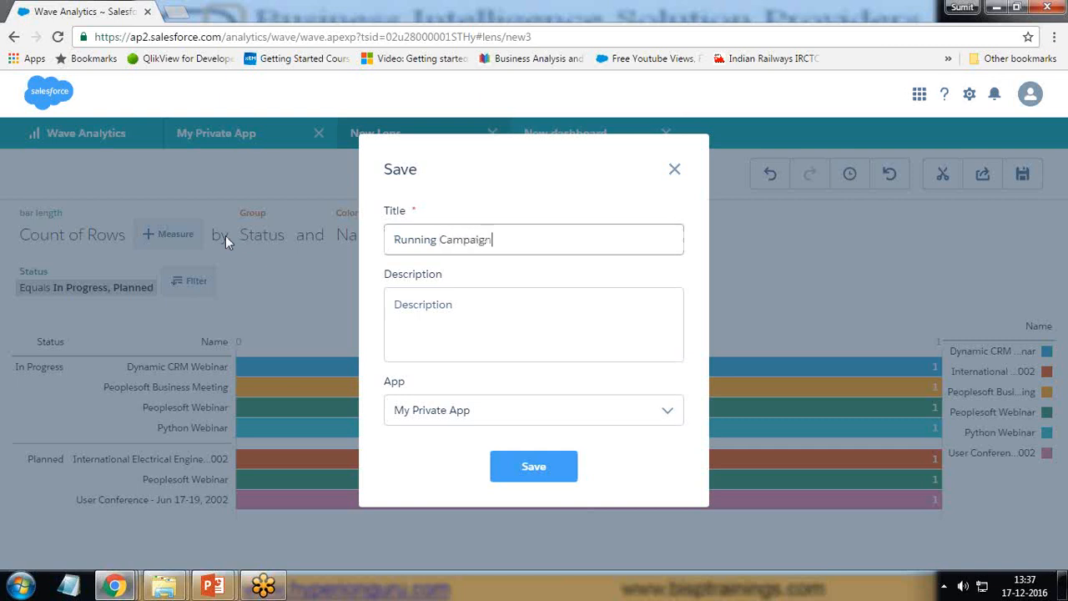
{"action": "left_click", "coordinate": [478, 415]}
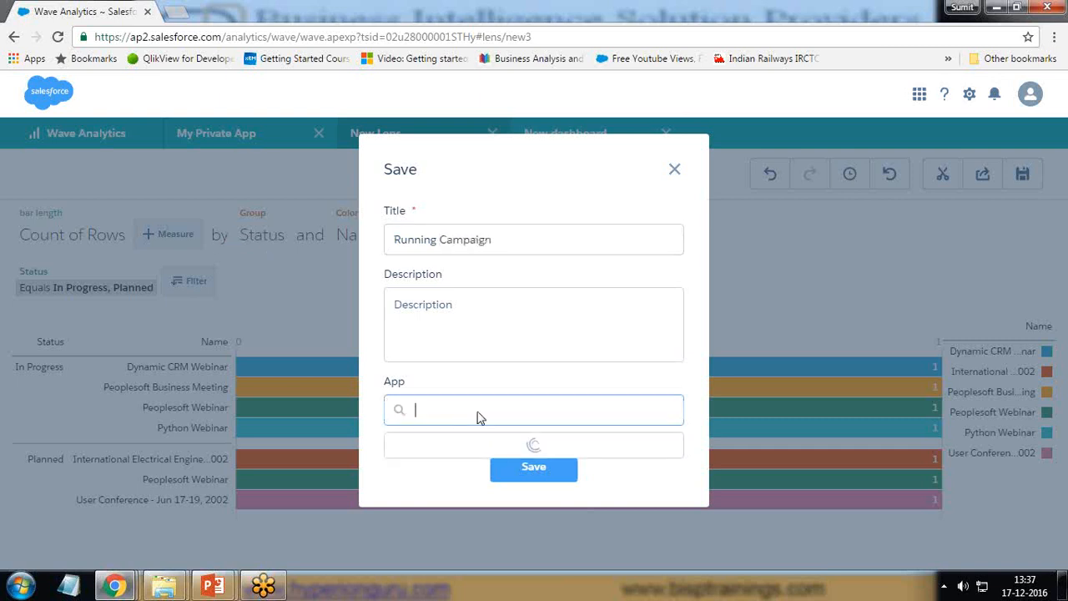
{"action": "left_click", "coordinate": [450, 491]}
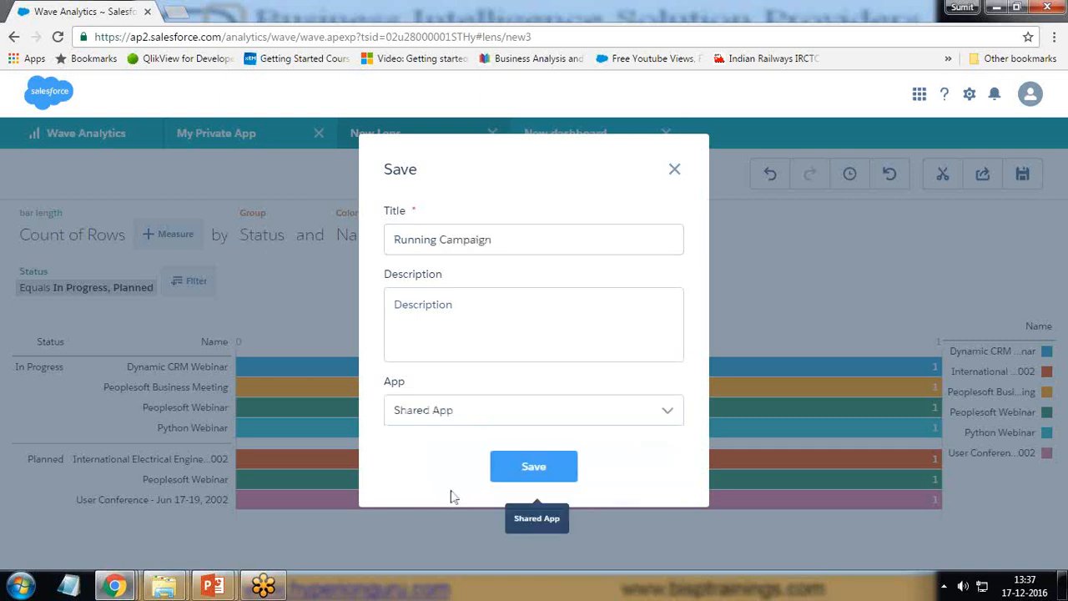
{"action": "left_click", "coordinate": [538, 472]}
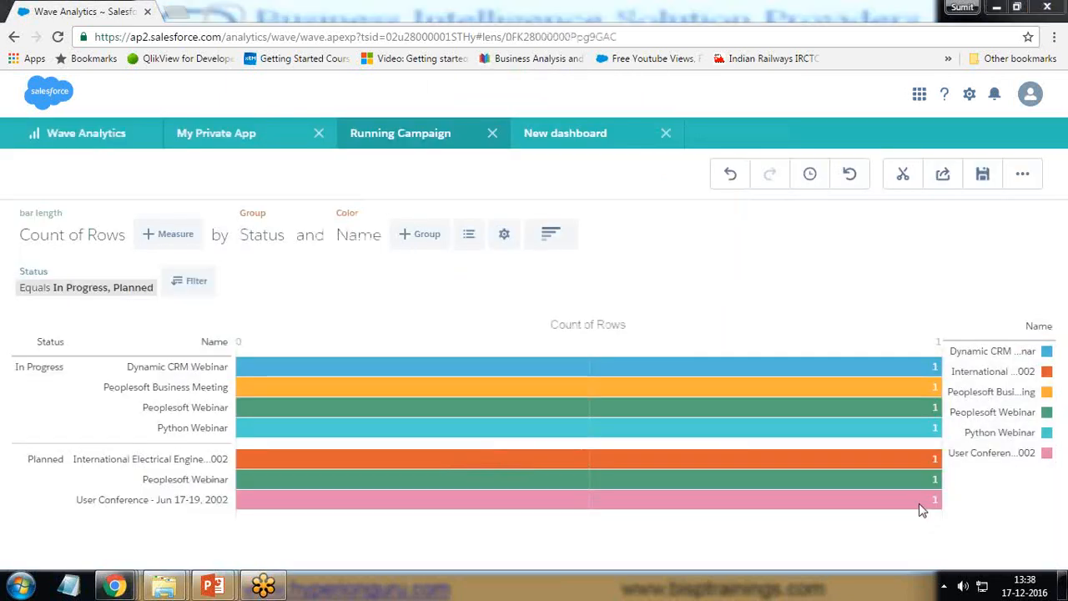
Switch to the PowerPoint slide show to review the Business Requirement slide, and return to the Running Campaign lens in Chrome.
{"action": "mouse_move", "coordinate": [238, 589]}
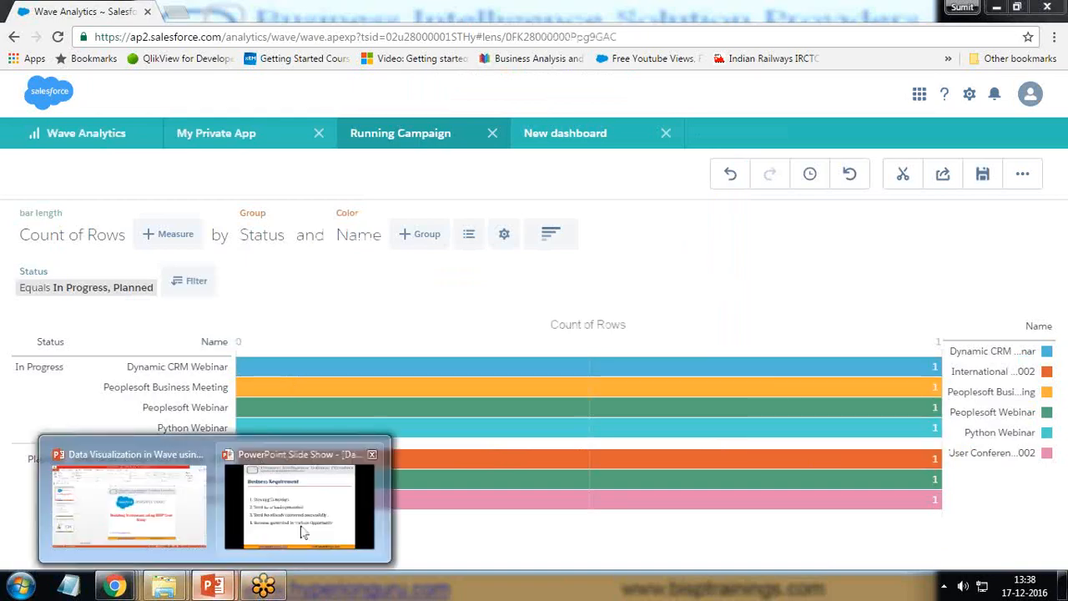
{"action": "left_click", "coordinate": [308, 529]}
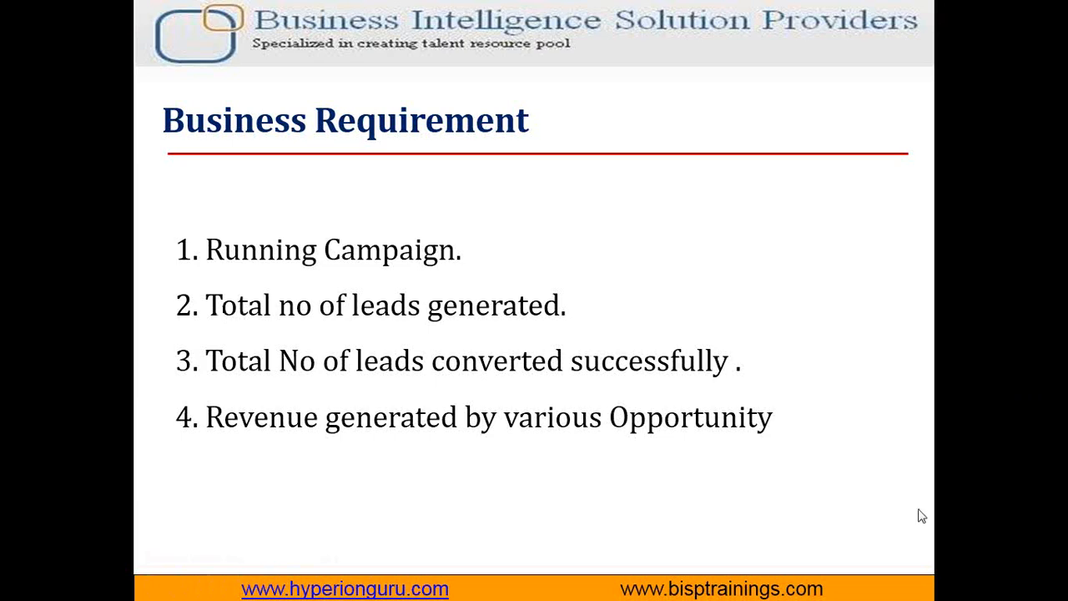
{"action": "key", "text": "alt+Tab"}
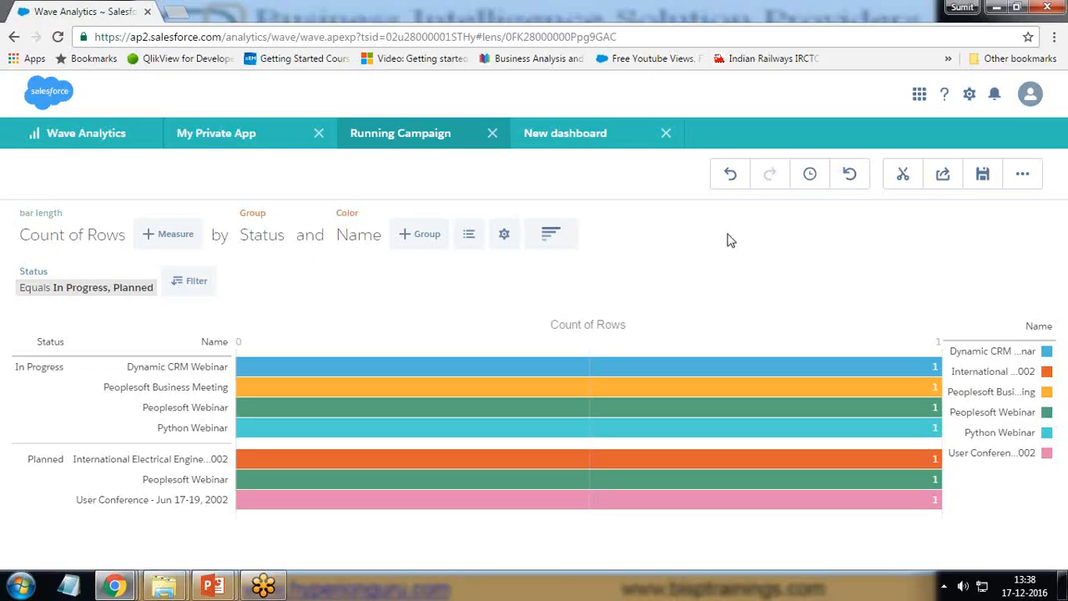
Start a new dataset from Salesforce data in My Private App, with Lead as the root object.
{"action": "left_click", "coordinate": [237, 137]}
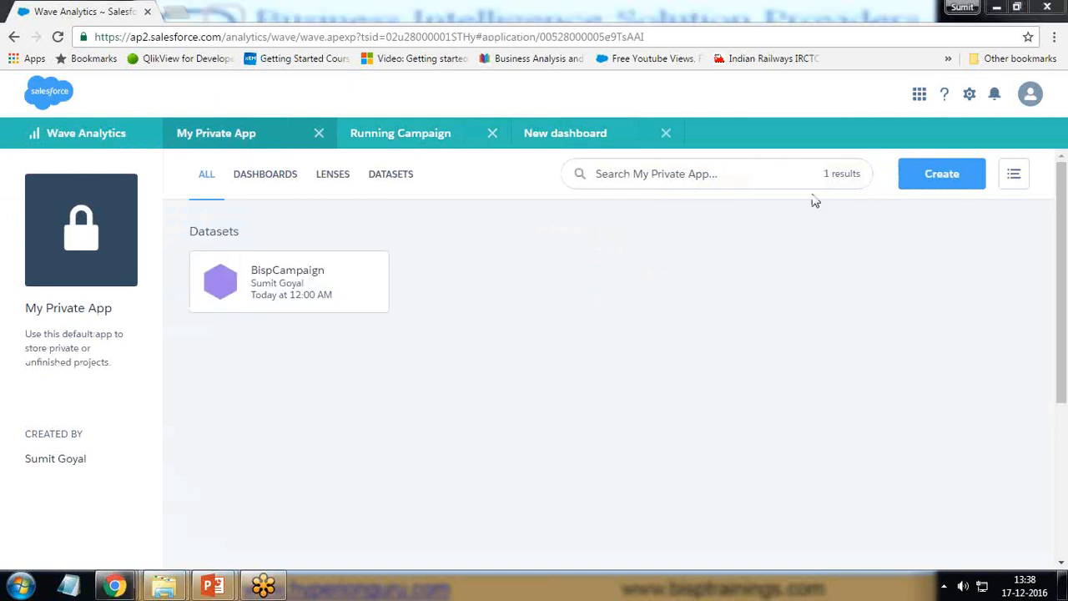
{"action": "left_click", "coordinate": [926, 178]}
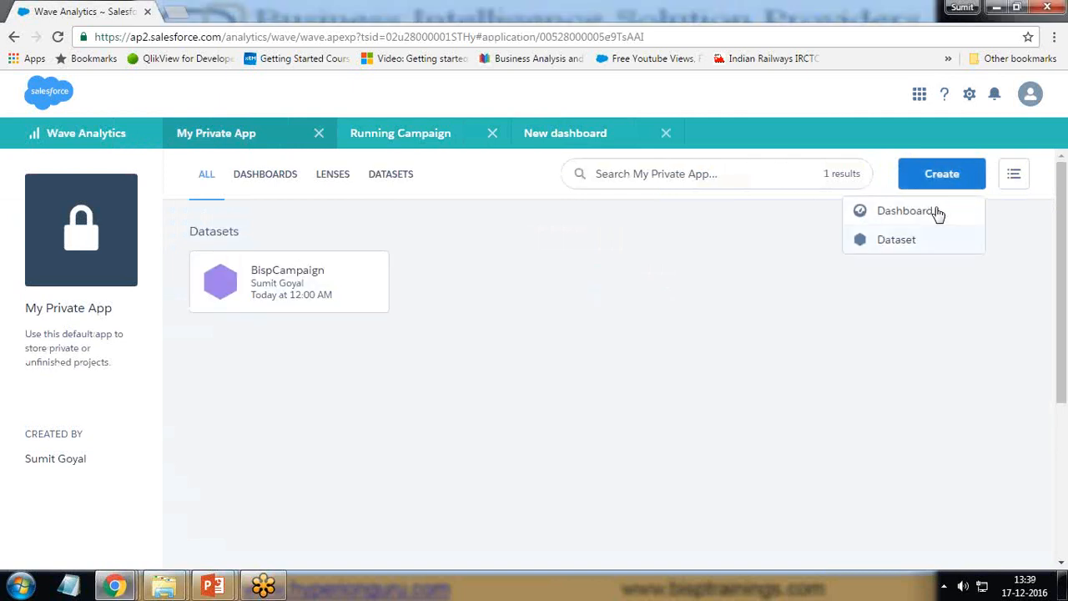
{"action": "left_click", "coordinate": [905, 240]}
{"action": "left_click", "coordinate": [348, 289]}
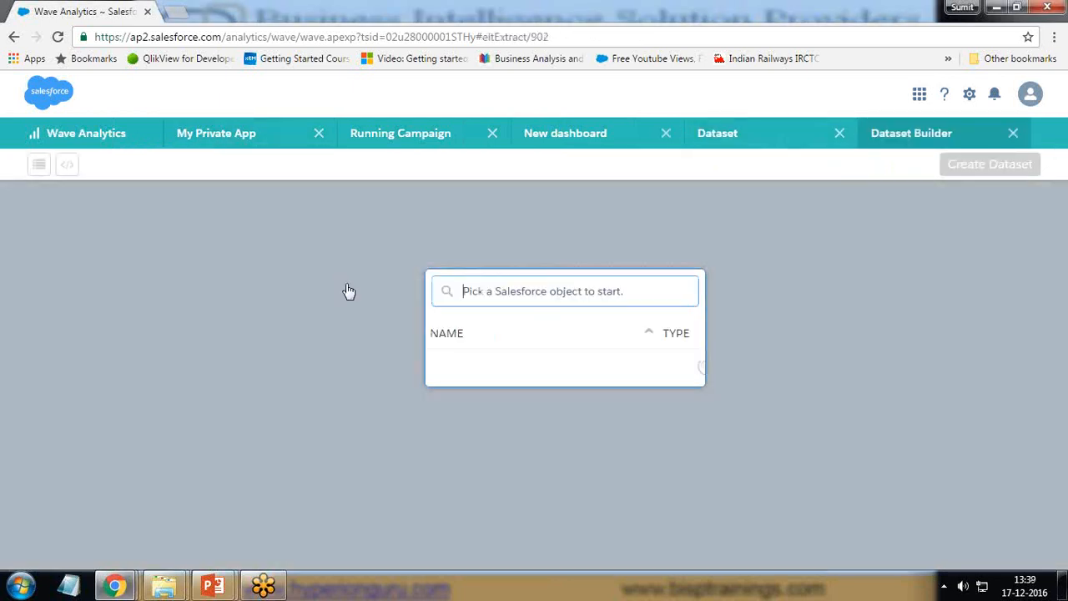
{"action": "type", "text": "lead"}
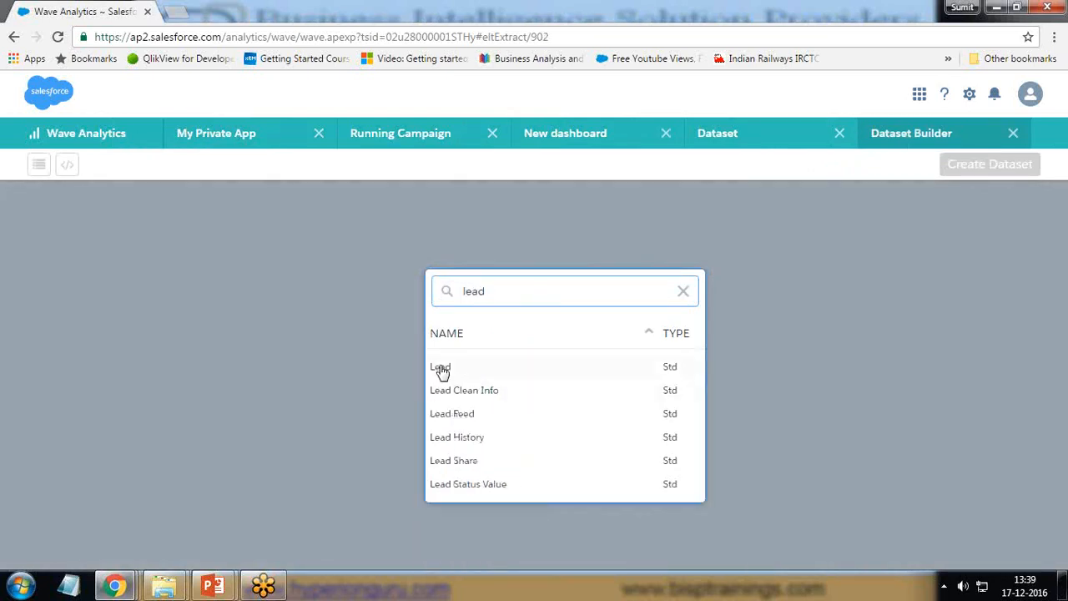
{"action": "left_click", "coordinate": [442, 370]}
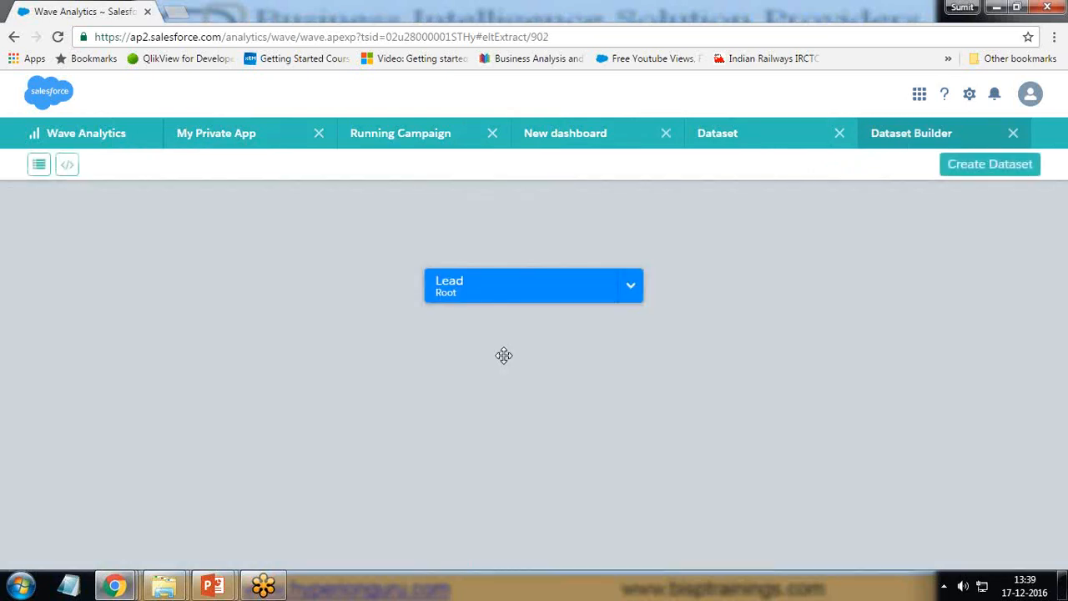
Add the Annual Revenue, Company, Converted, Country, Created Date and Email fields to the Lead object.
{"action": "left_click", "coordinate": [664, 288]}
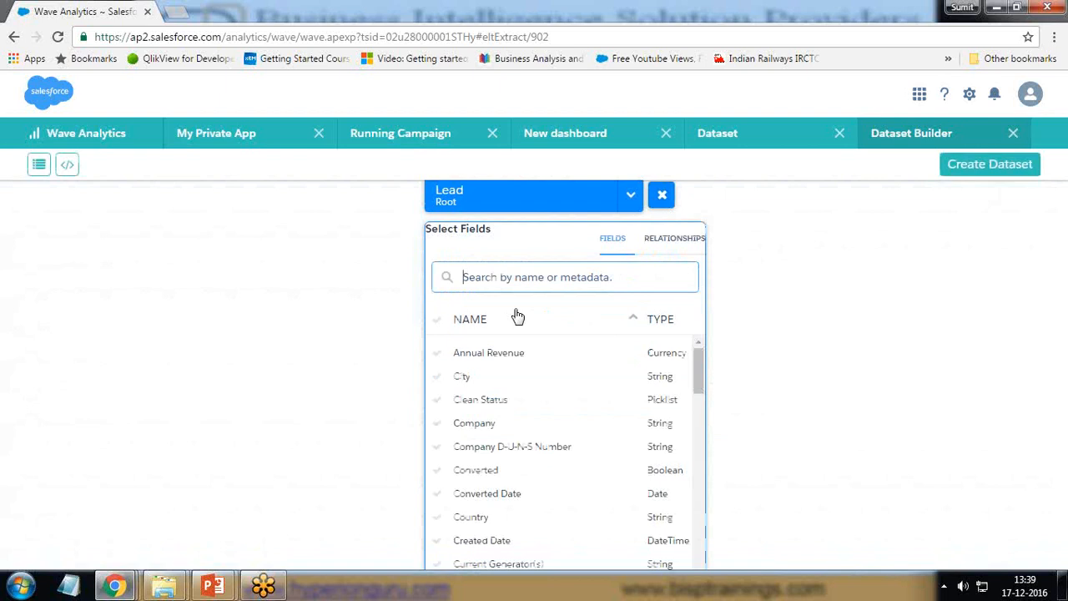
{"action": "left_click", "coordinate": [442, 354]}
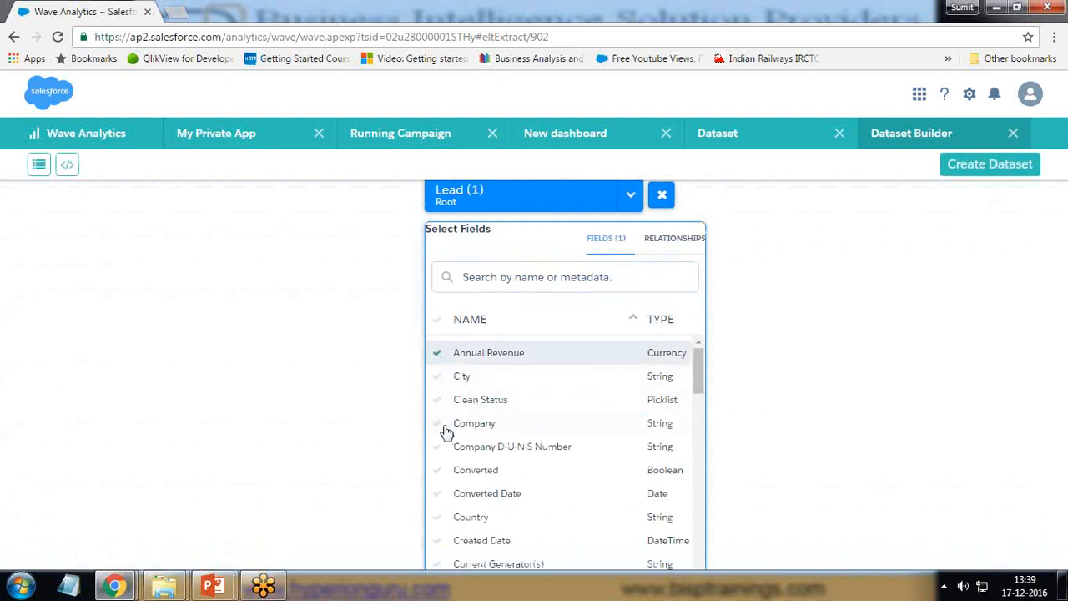
{"action": "left_click", "coordinate": [443, 426]}
{"action": "left_click", "coordinate": [441, 471]}
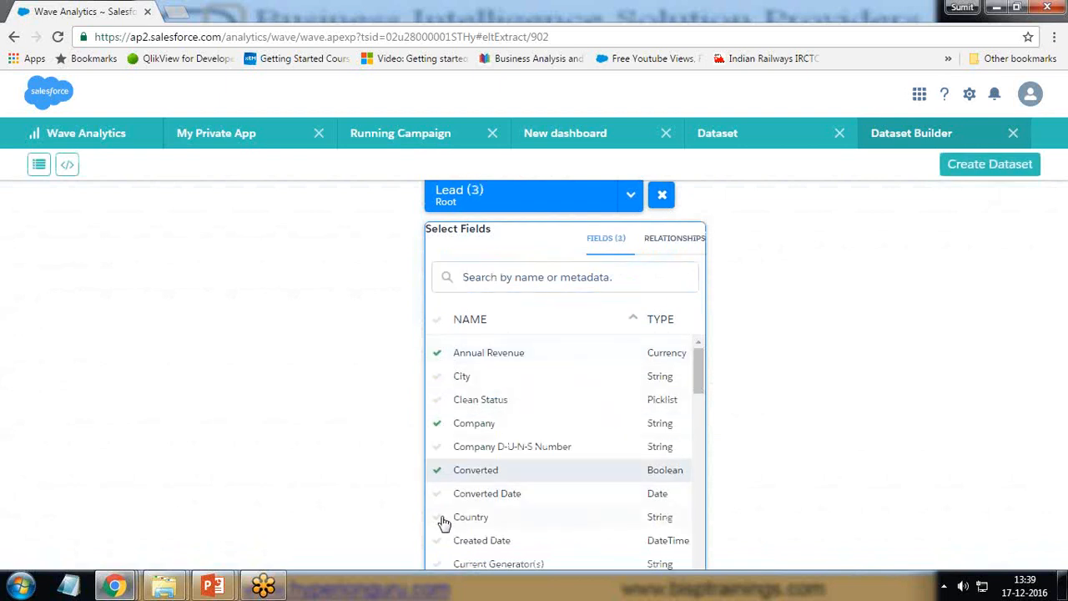
{"action": "left_click", "coordinate": [444, 520]}
{"action": "scroll", "coordinate": [440, 475], "scroll_direction": "down", "scroll_amount": 2}
{"action": "left_click", "coordinate": [438, 385]}
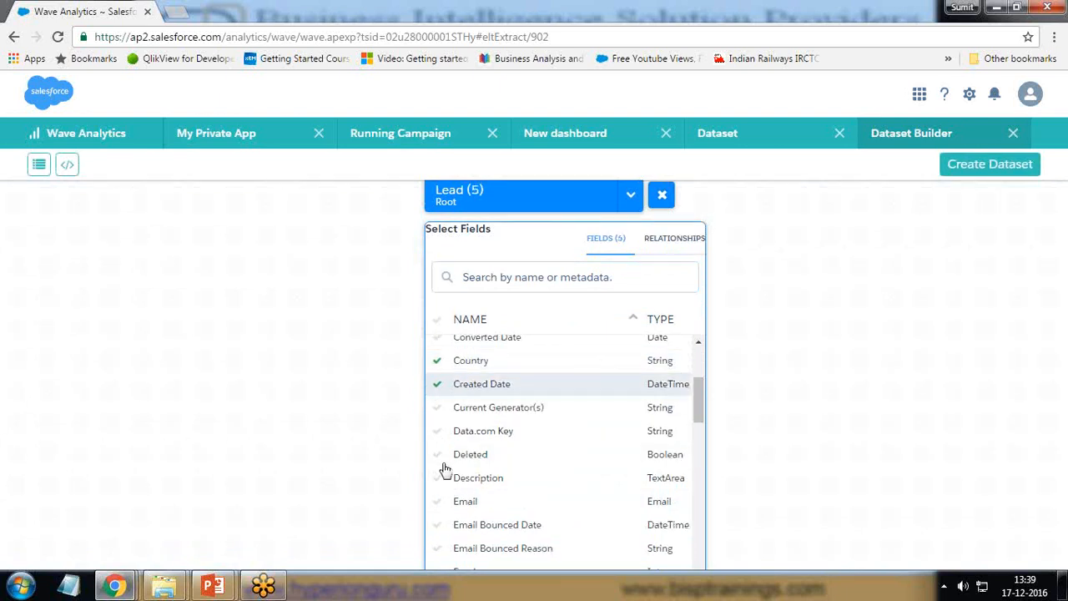
{"action": "left_click", "coordinate": [439, 503]}
Include the First Name, Full Name, Last Name and Lead Source fields in the Lead selection.
{"action": "scroll", "coordinate": [439, 506], "scroll_direction": "down", "scroll_amount": 2}
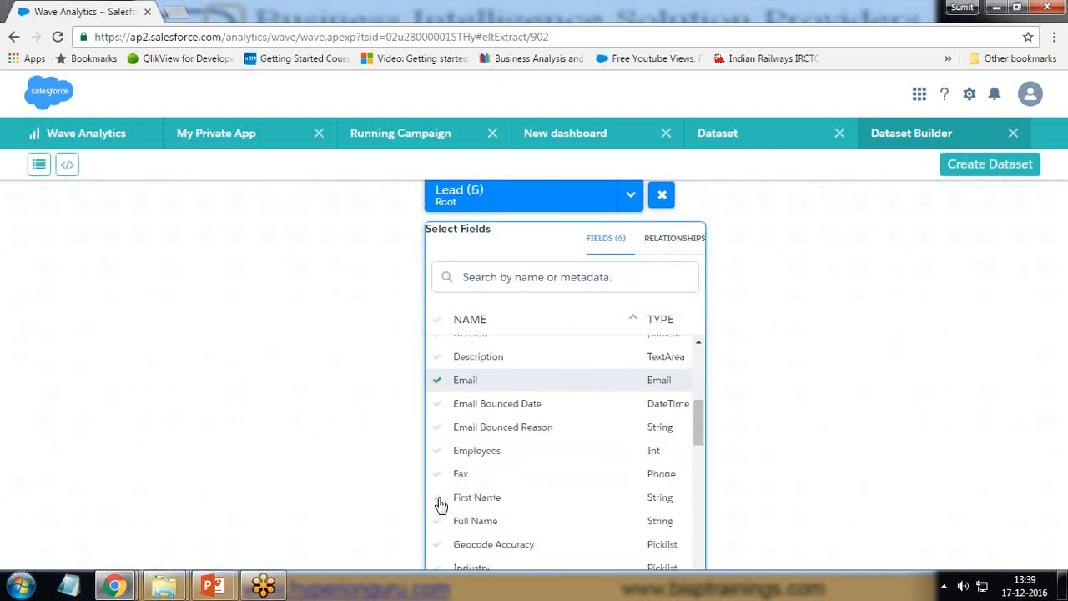
{"action": "left_click", "coordinate": [437, 463]}
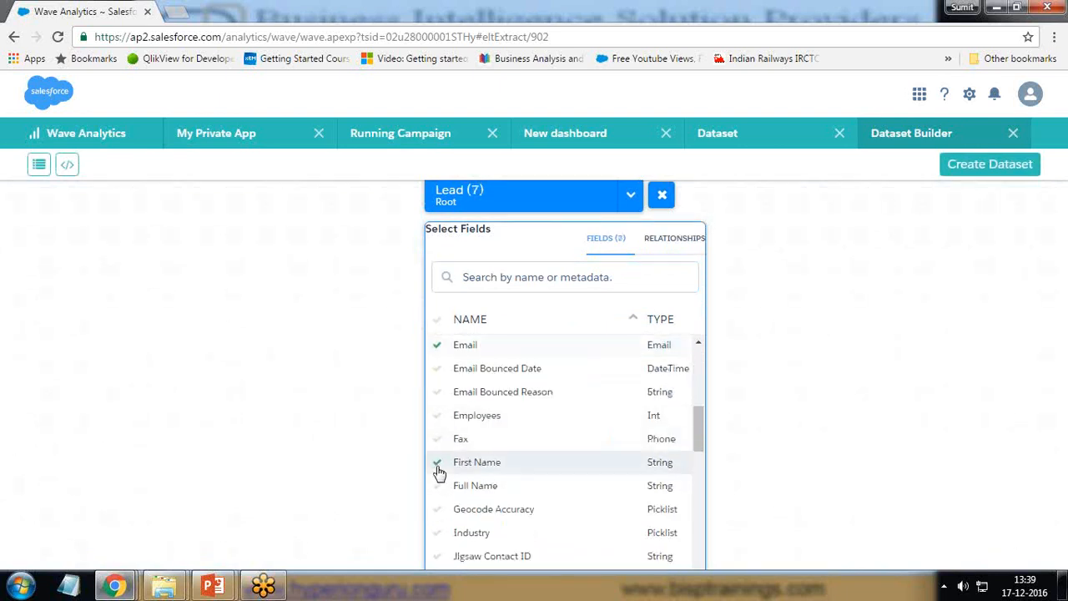
{"action": "left_click", "coordinate": [438, 488]}
{"action": "scroll", "coordinate": [440, 496], "scroll_direction": "down", "scroll_amount": 2}
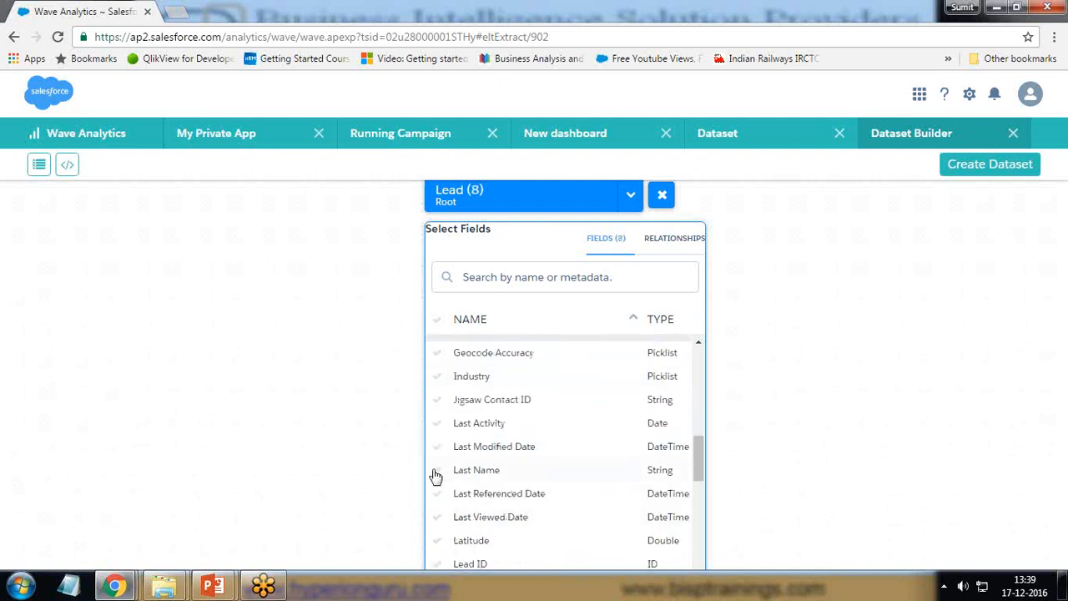
{"action": "left_click", "coordinate": [437, 470]}
{"action": "scroll", "coordinate": [457, 537], "scroll_direction": "down", "scroll_amount": 2}
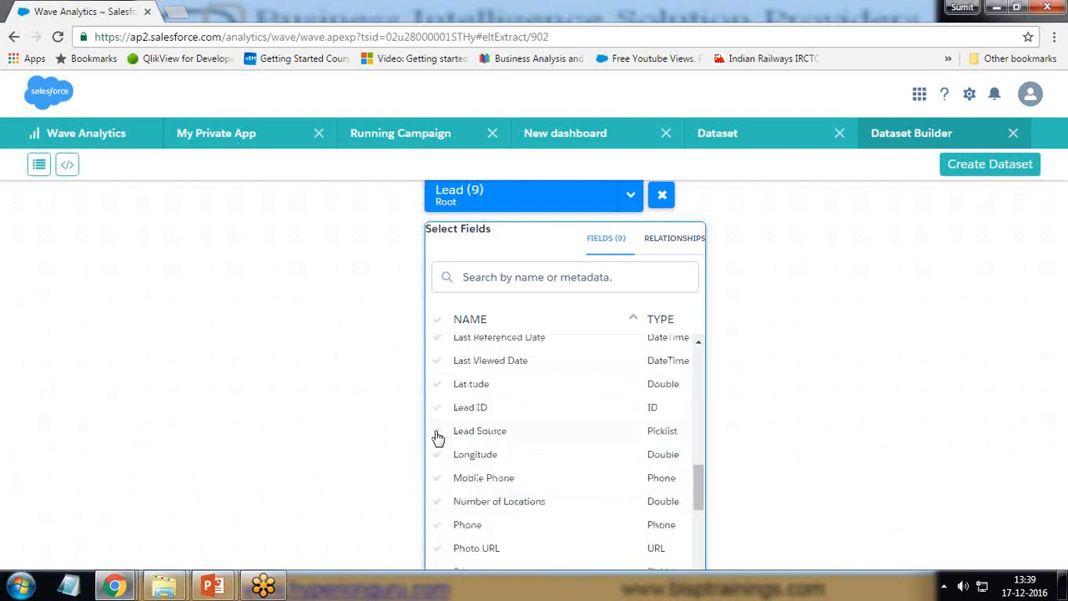
{"action": "left_click", "coordinate": [437, 432]}
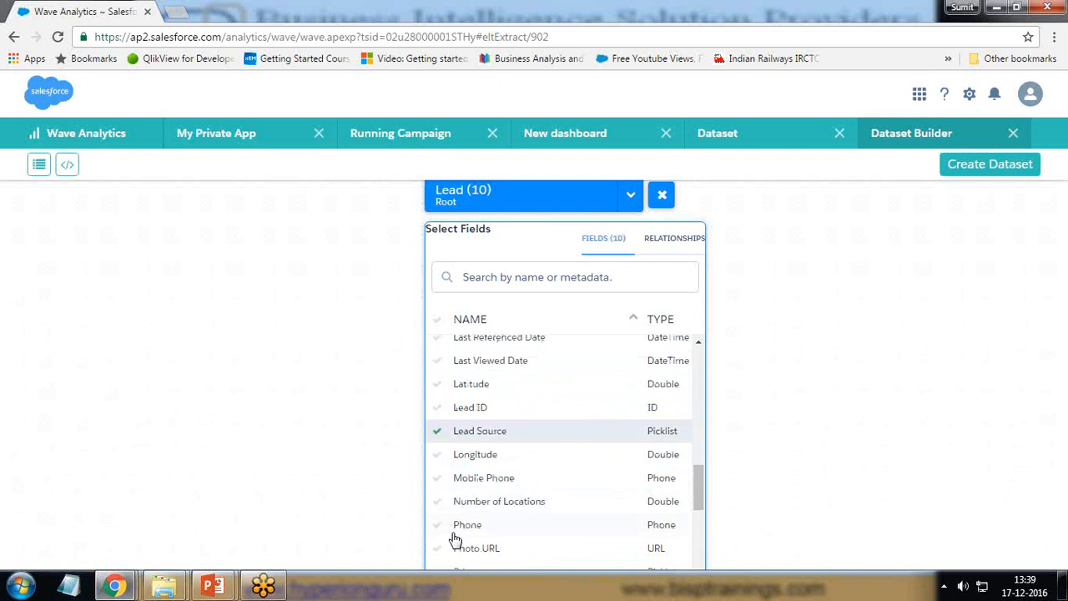
Add the Product Interest, Rating and Status fields to the Lead object.
{"action": "scroll", "coordinate": [455, 534], "scroll_direction": "down", "scroll_amount": 2}
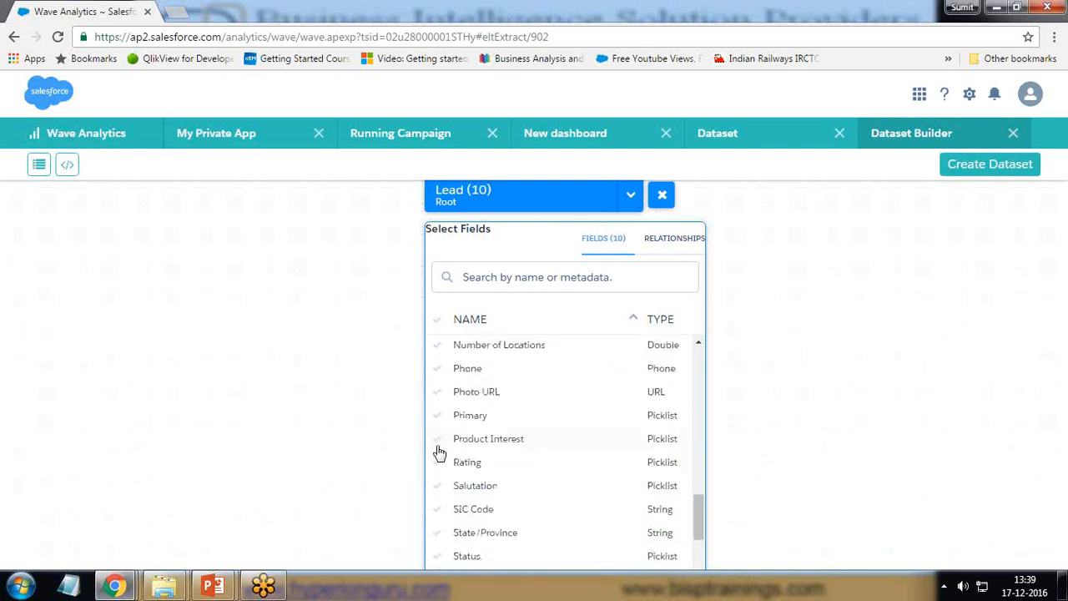
{"action": "left_click", "coordinate": [436, 439]}
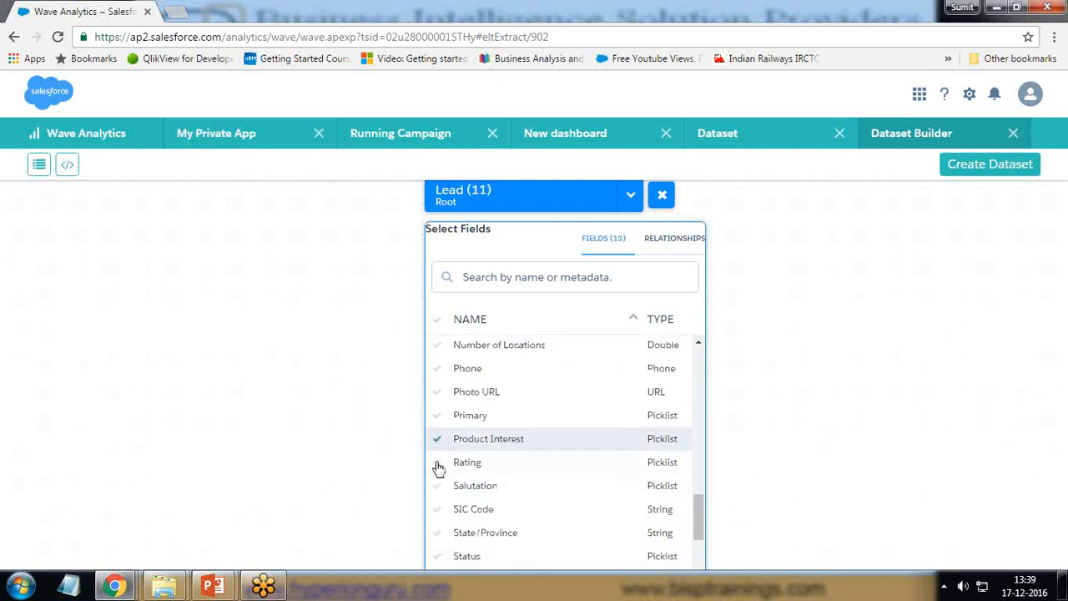
{"action": "left_click", "coordinate": [436, 464]}
{"action": "scroll", "coordinate": [532, 459], "scroll_direction": "down", "scroll_amount": 1}
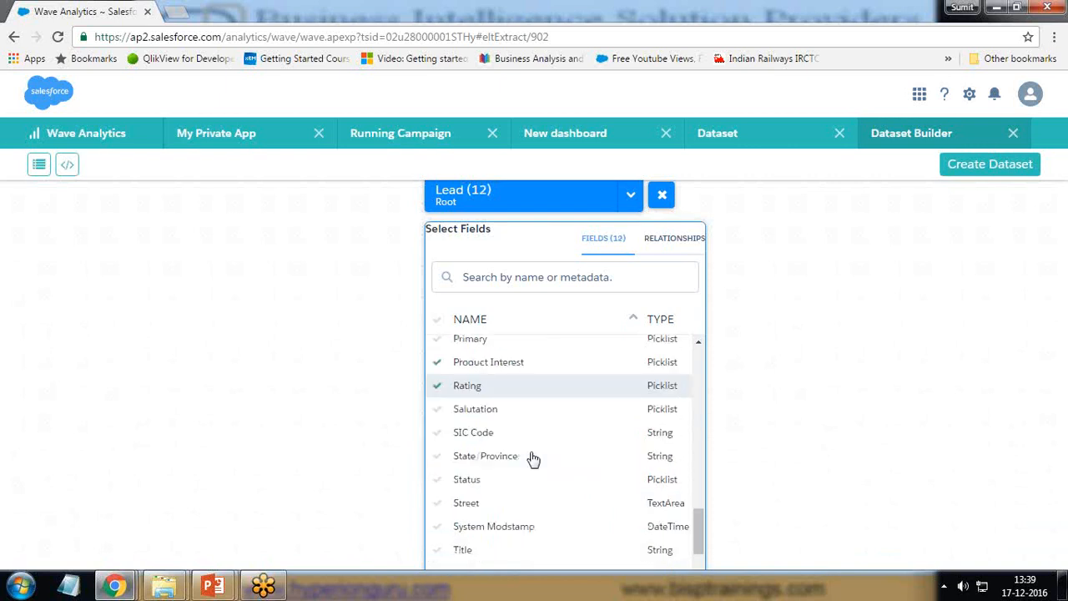
{"action": "left_click", "coordinate": [437, 482]}
{"action": "scroll", "coordinate": [437, 493], "scroll_direction": "down", "scroll_amount": 1}
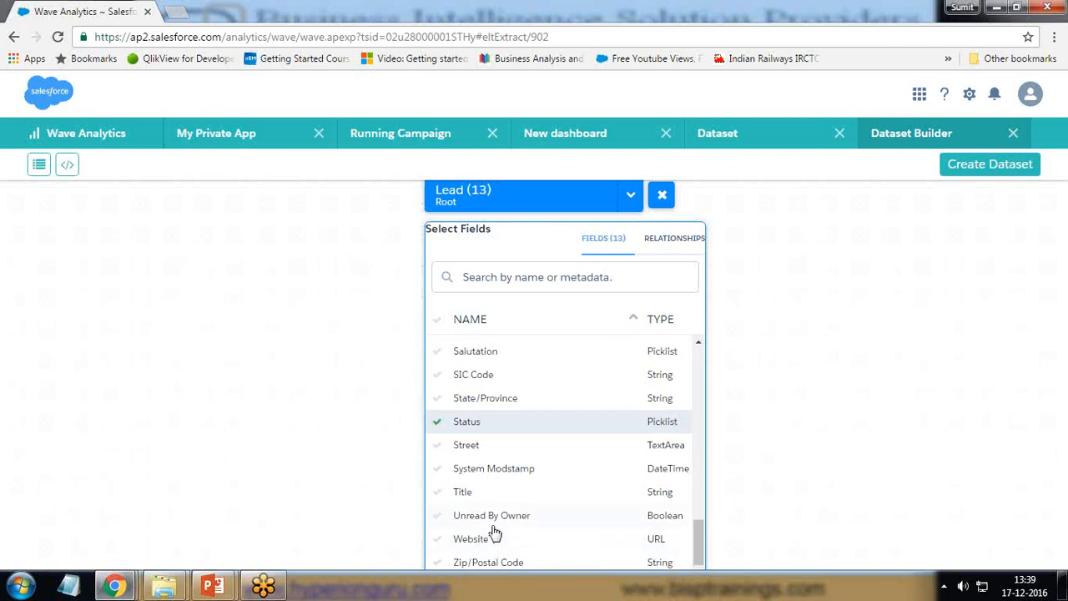
Add the Converted Date field to the Lead object and close the field selection.
{"action": "scroll", "coordinate": [495, 532], "scroll_direction": "up", "scroll_amount": 7}
{"action": "scroll", "coordinate": [494, 532], "scroll_direction": "up", "scroll_amount": 4}
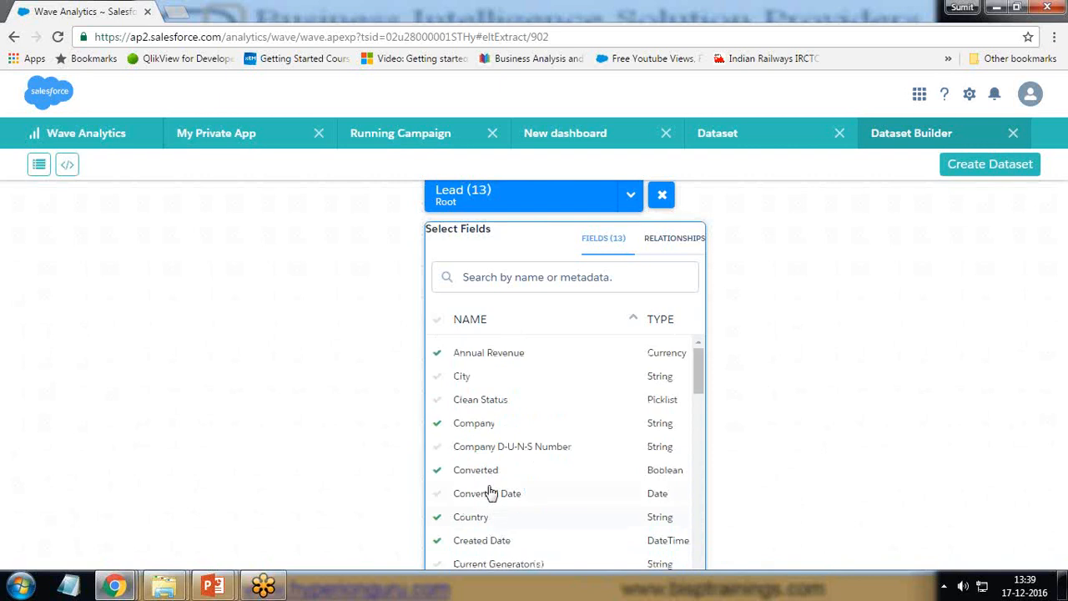
{"action": "left_click", "coordinate": [438, 495]}
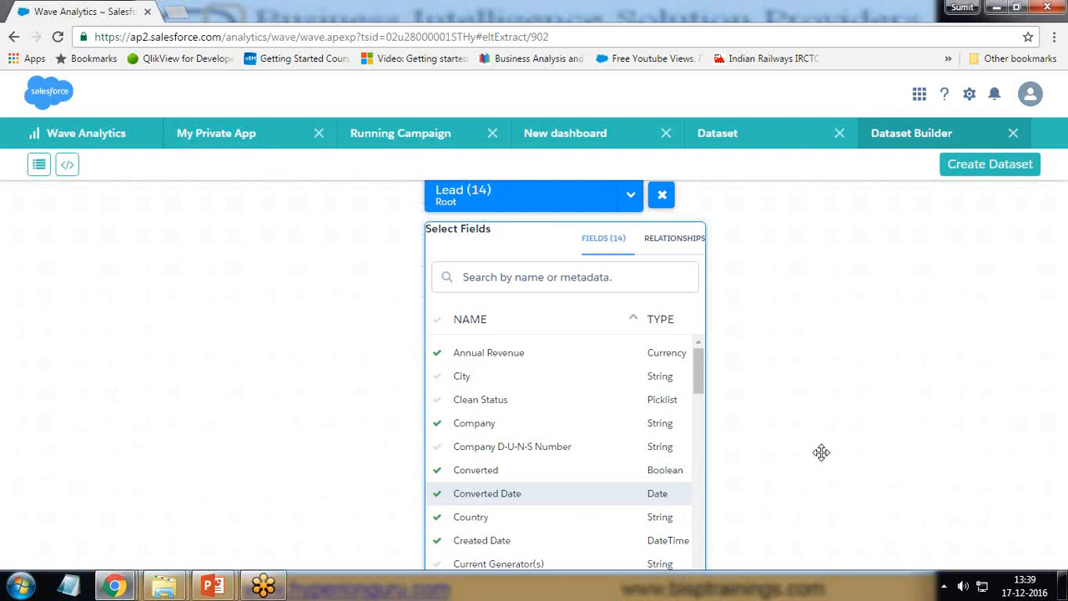
{"action": "left_click", "coordinate": [809, 409]}
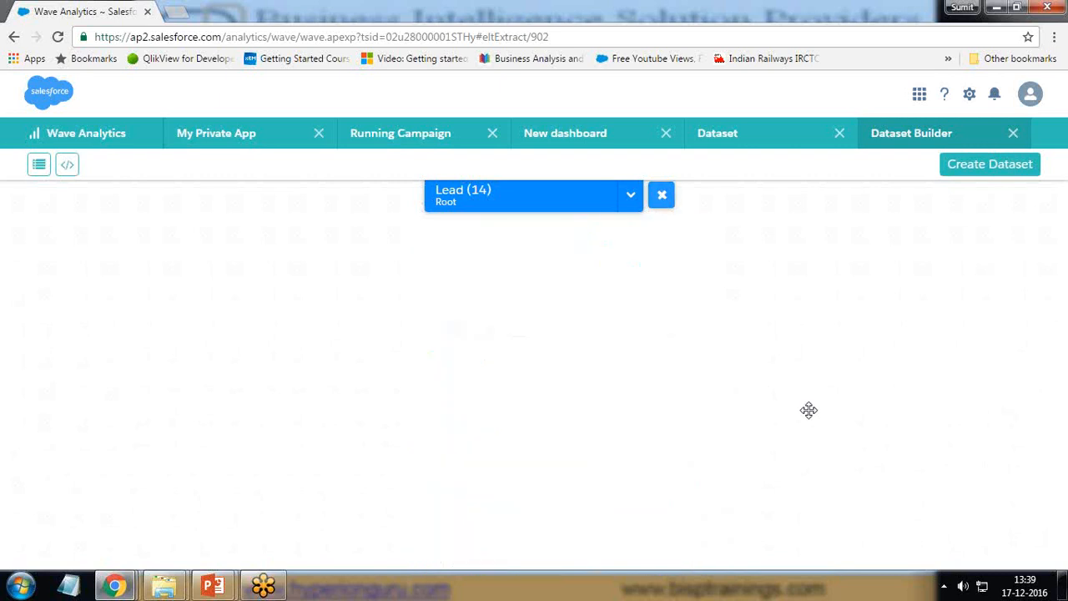
Create the Lead dataset as BispLeadData in My Private App and proceed to the data monitor.
{"action": "left_click", "coordinate": [973, 172]}
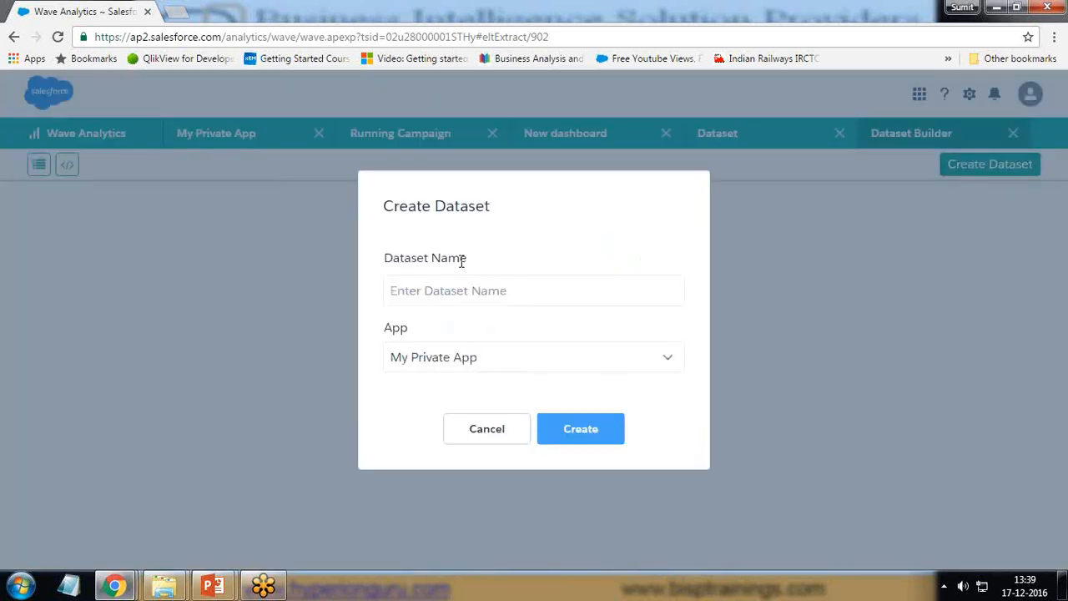
{"action": "left_click", "coordinate": [479, 286]}
{"action": "type", "text": "Le"}
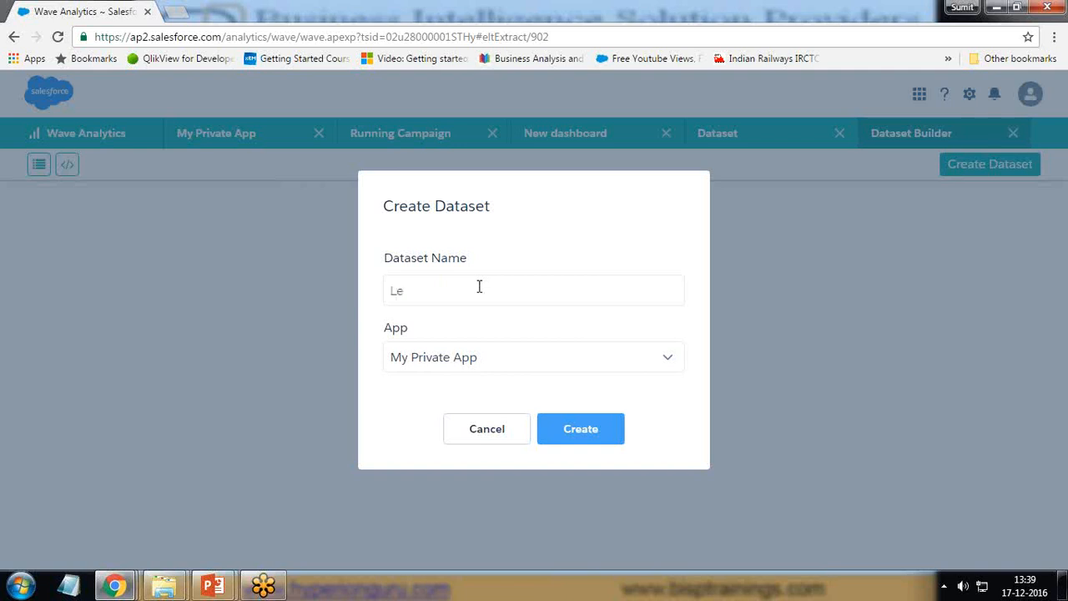
{"action": "type", "text": "BispLeadData"}
{"action": "left_click", "coordinate": [580, 437]}
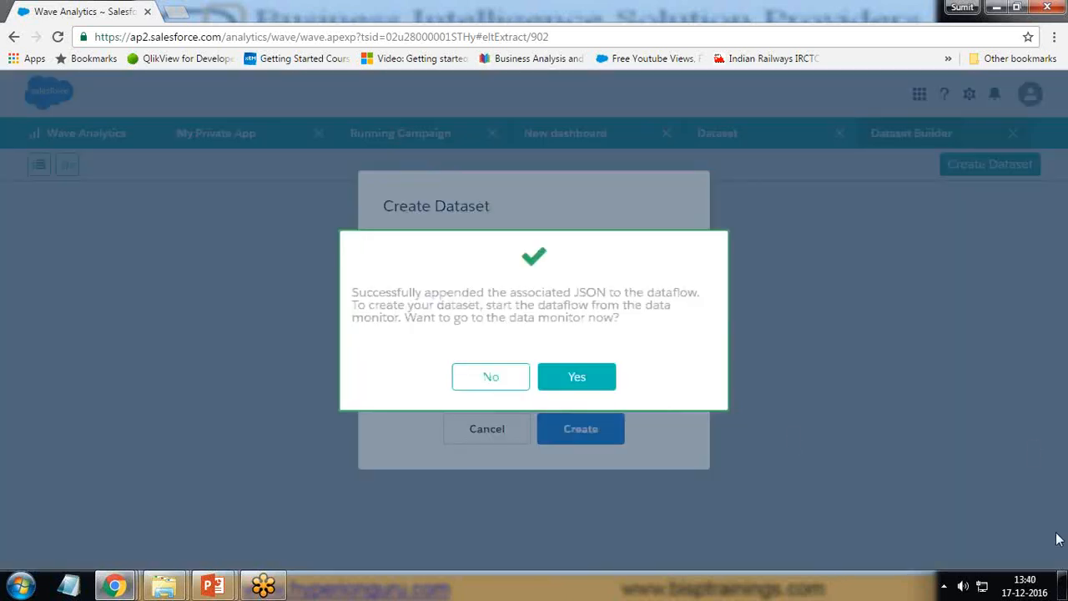
{"action": "left_click", "coordinate": [562, 377]}
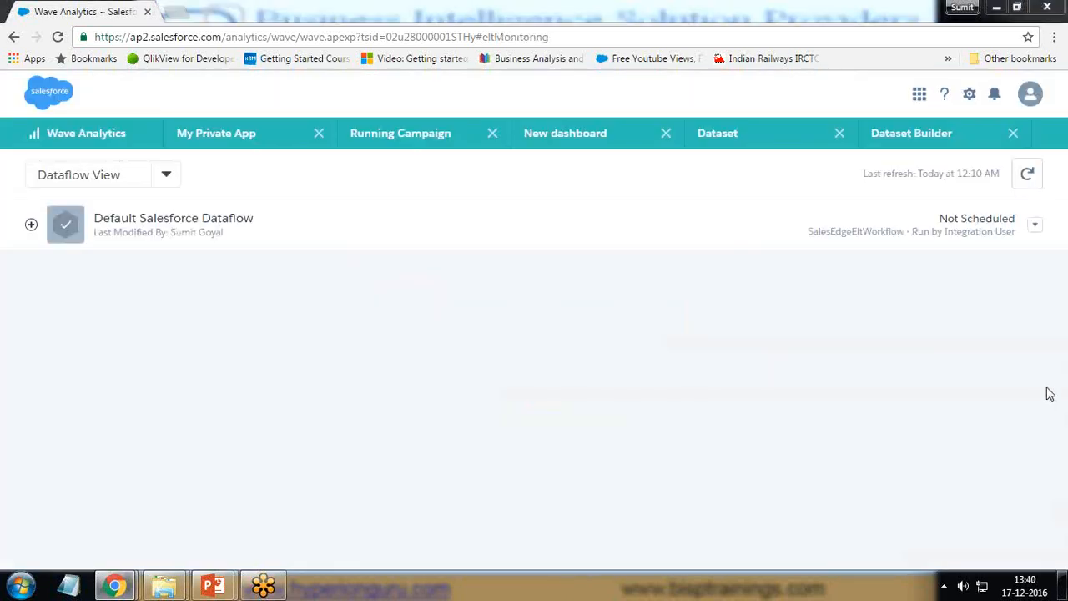
Start the Default Salesforce Dataflow job and check the status of its latest run.
{"action": "left_click", "coordinate": [1033, 222]}
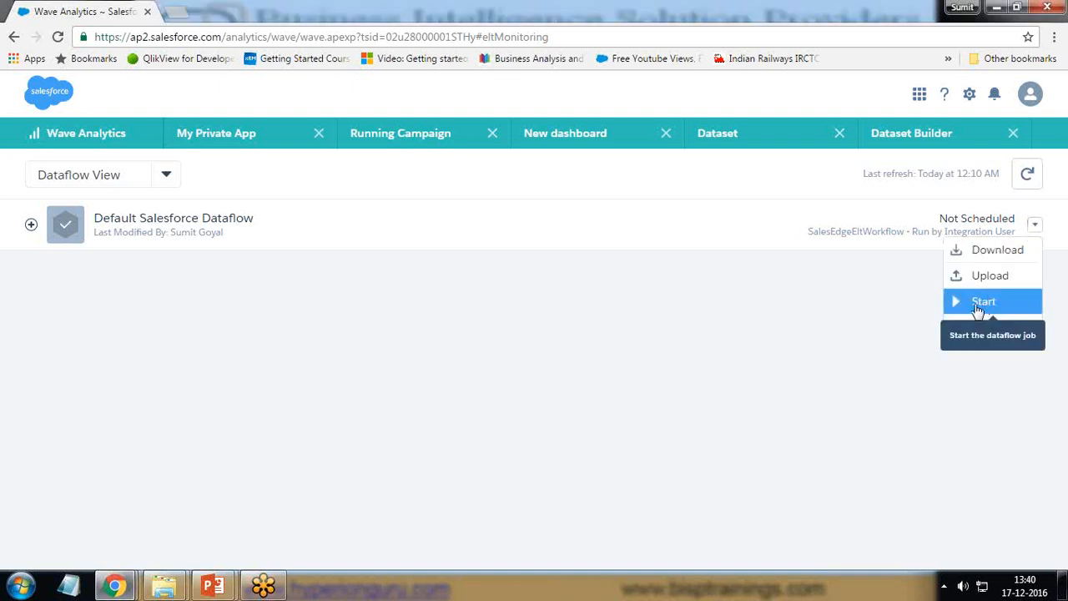
{"action": "left_click", "coordinate": [978, 302]}
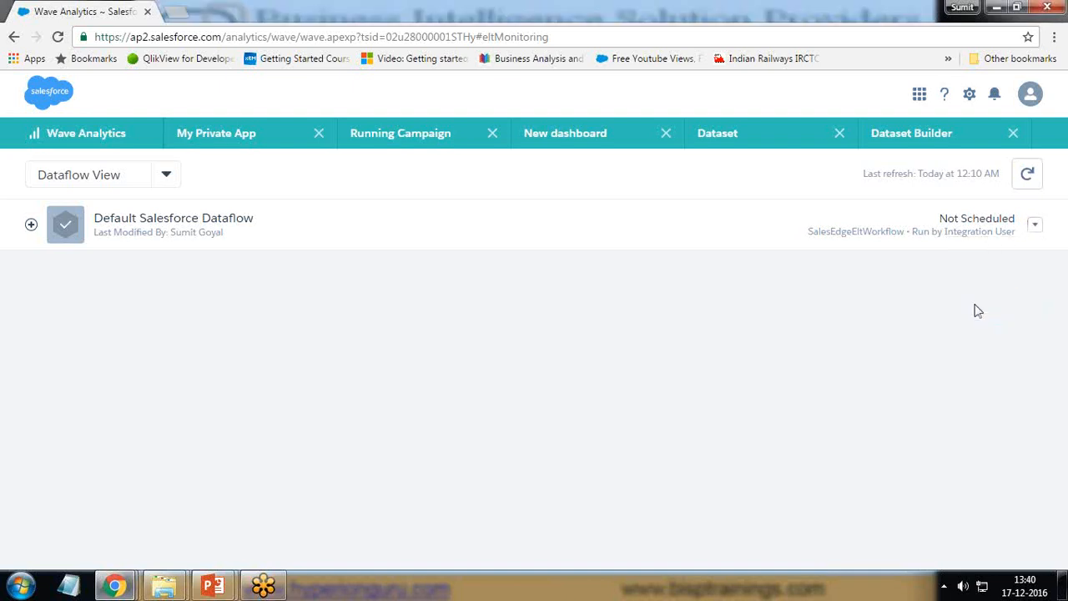
{"action": "left_click", "coordinate": [1036, 228]}
{"action": "left_click", "coordinate": [31, 224]}
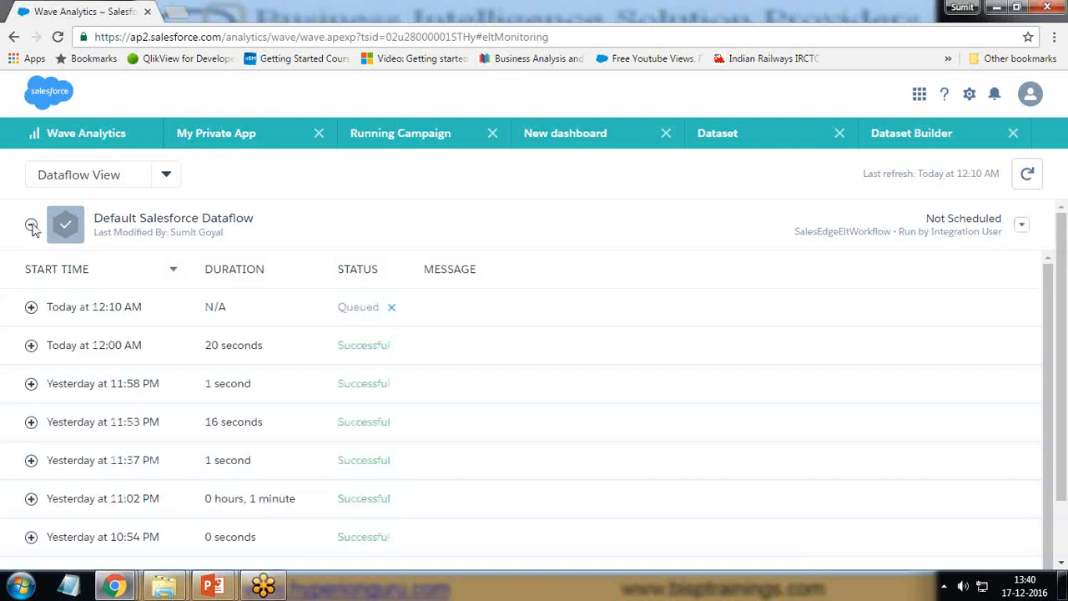
{"action": "left_click", "coordinate": [31, 224]}
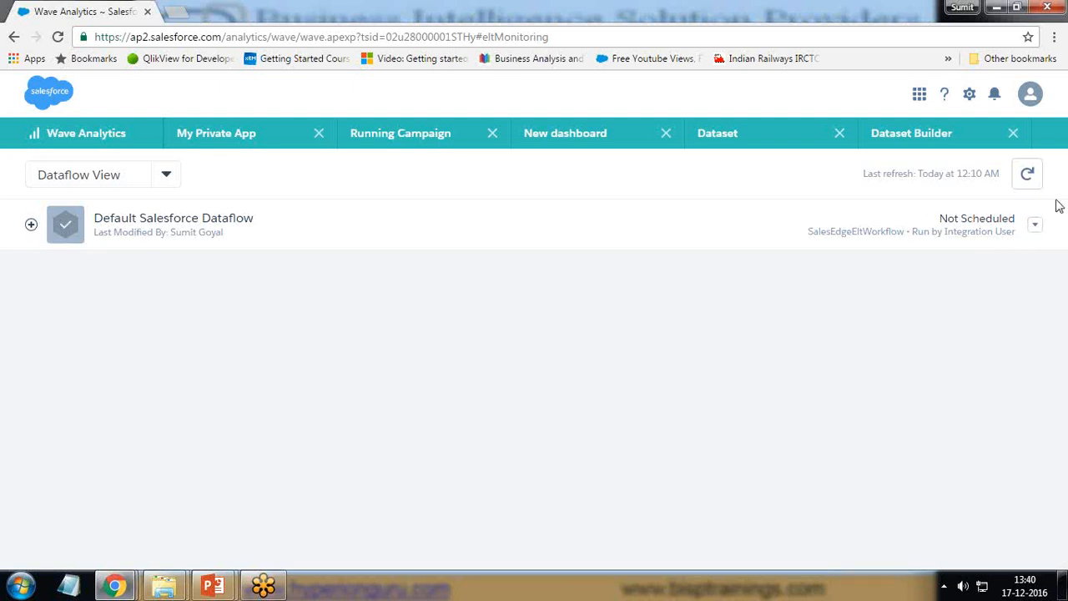
{"action": "left_click", "coordinate": [28, 223]}
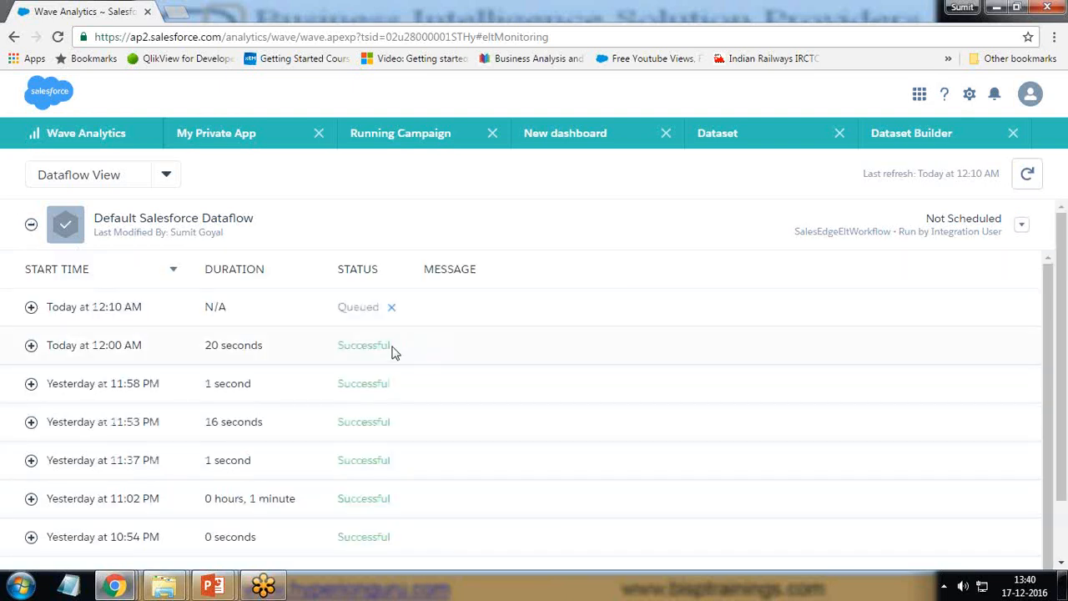
{"action": "left_click", "coordinate": [31, 226]}
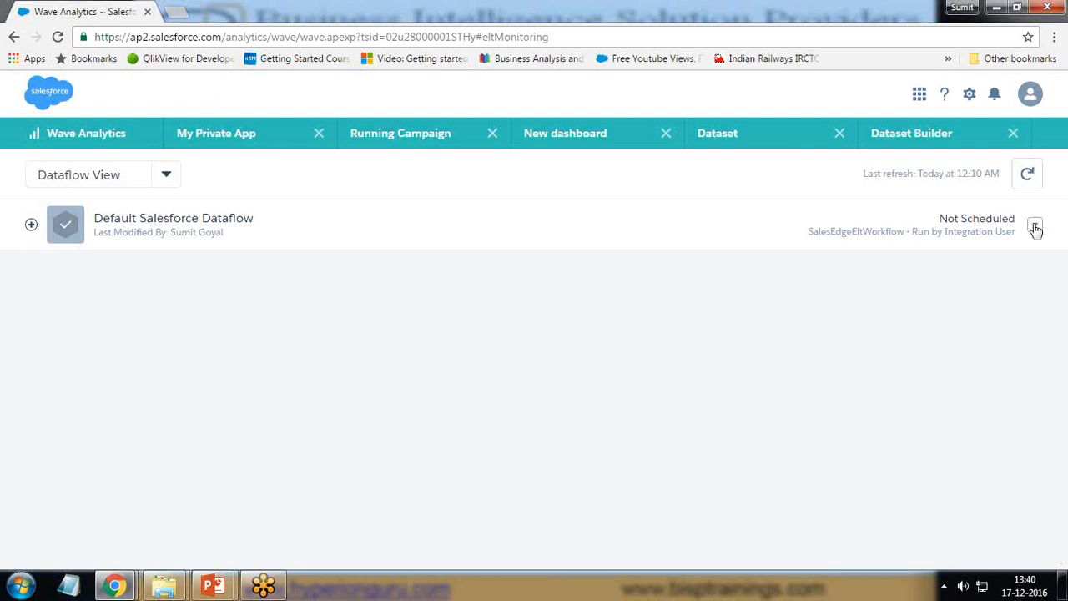
Look for the BispLeadData dataset on the Wave Analytics home page and in My Private App.
{"action": "left_click", "coordinate": [49, 137]}
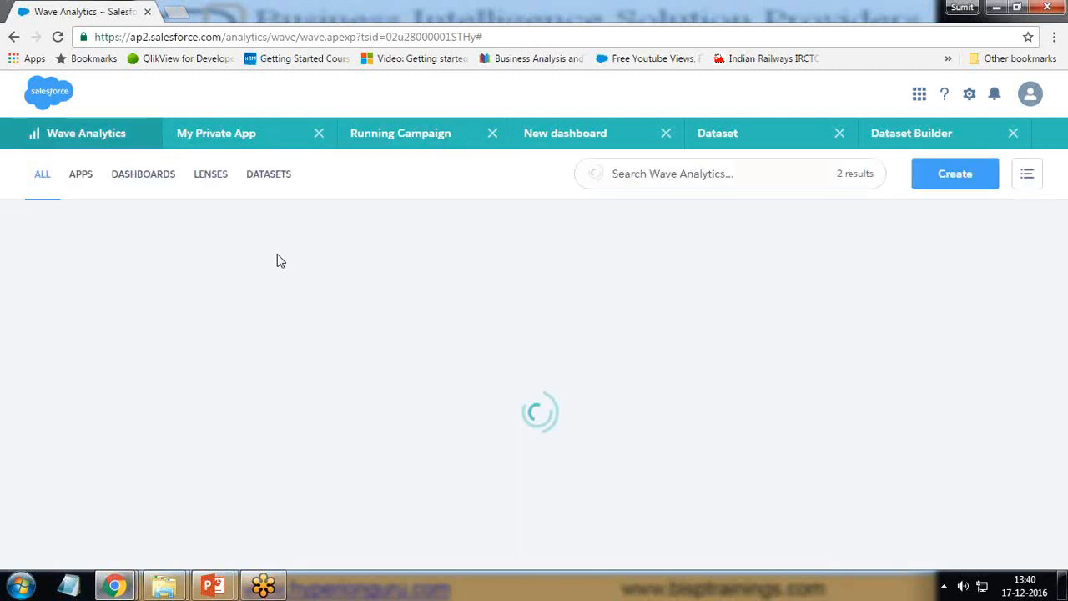
{"action": "scroll", "coordinate": [338, 459], "scroll_direction": "down", "scroll_amount": 1}
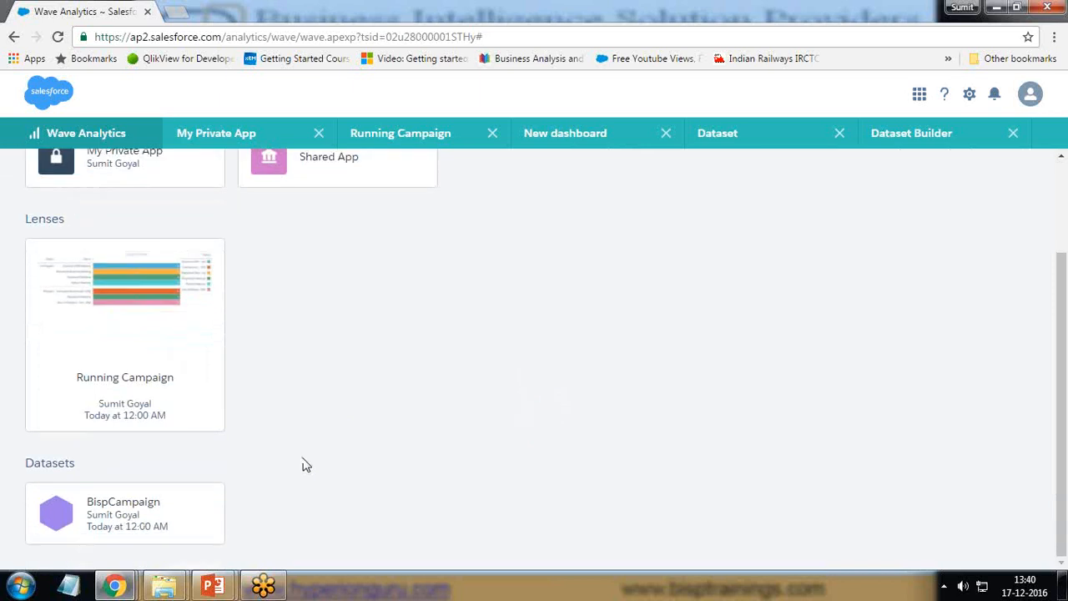
{"action": "scroll", "coordinate": [370, 326], "scroll_direction": "up", "scroll_amount": 1}
{"action": "left_click", "coordinate": [113, 296]}
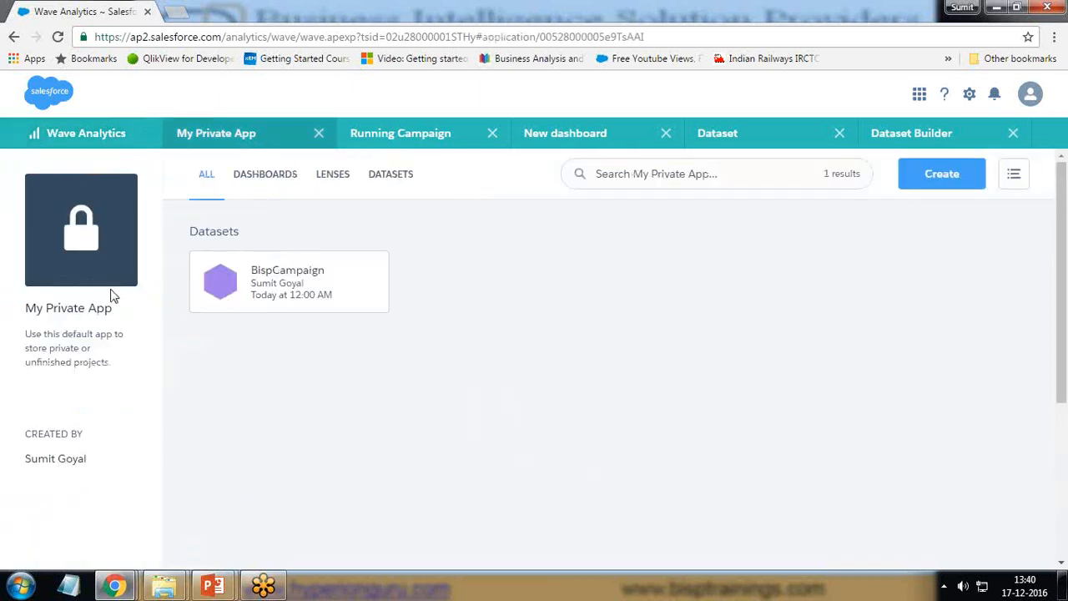
{"action": "left_click", "coordinate": [918, 134]}
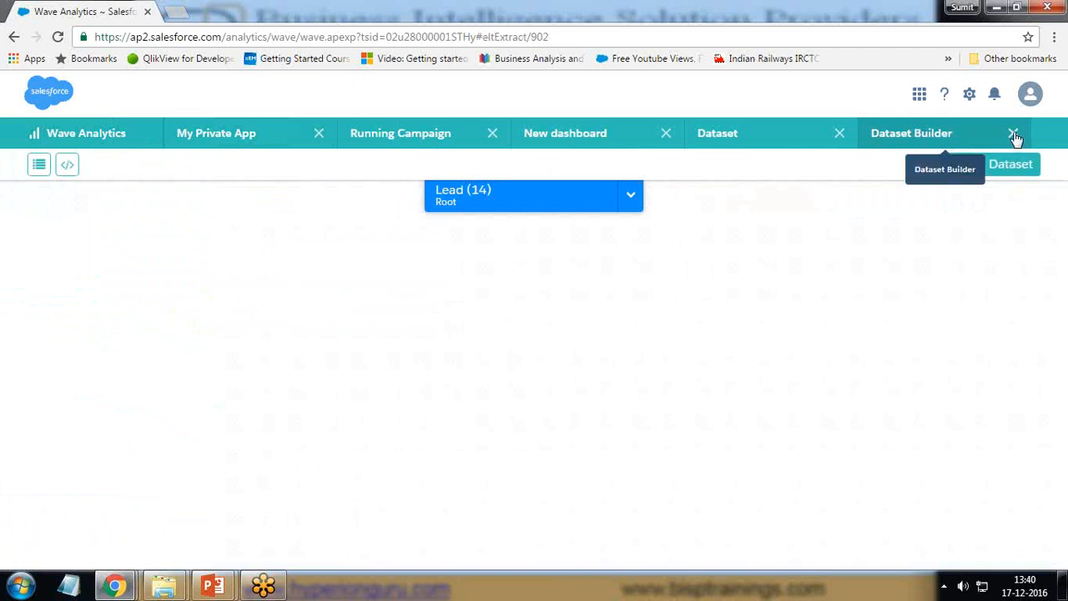
Reopen the data monitor in Jobs View and refresh it to check the latest dataflow run's status.
{"action": "left_click", "coordinate": [968, 95]}
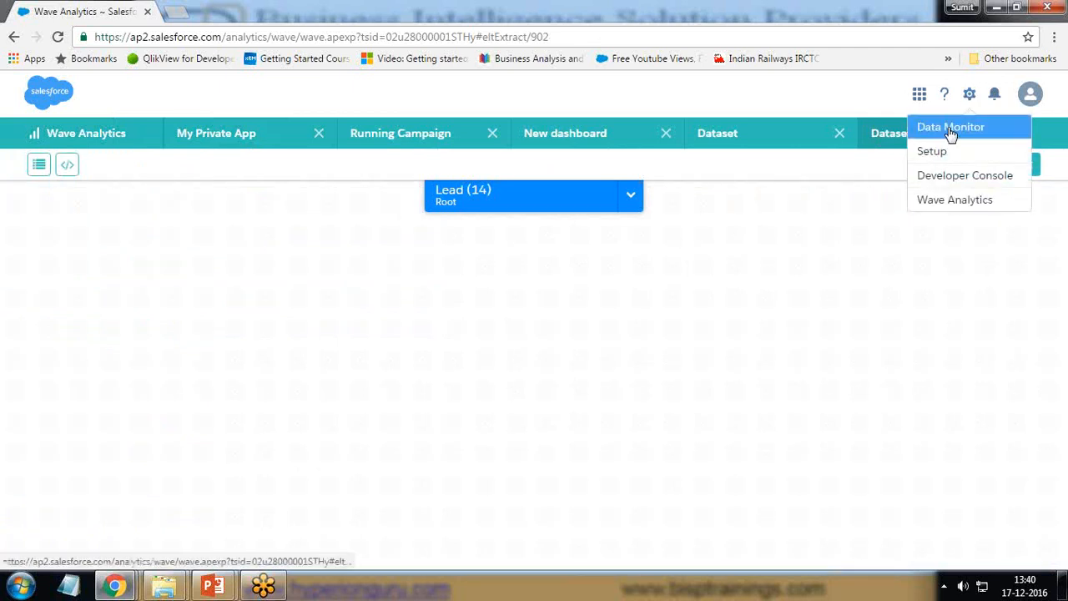
{"action": "left_click", "coordinate": [946, 125]}
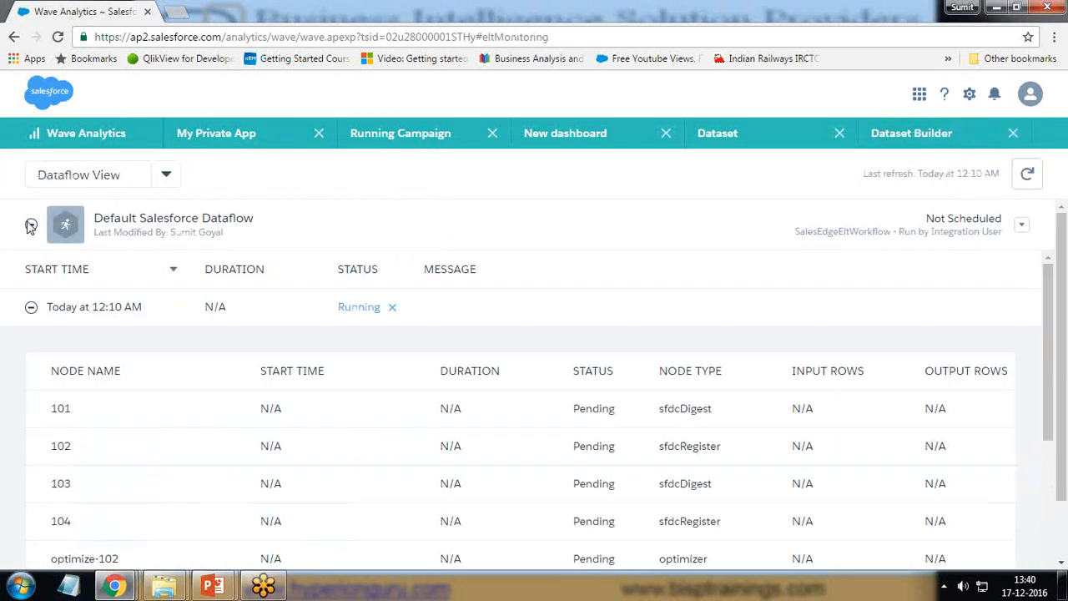
{"action": "left_click", "coordinate": [163, 176]}
{"action": "left_click", "coordinate": [94, 205]}
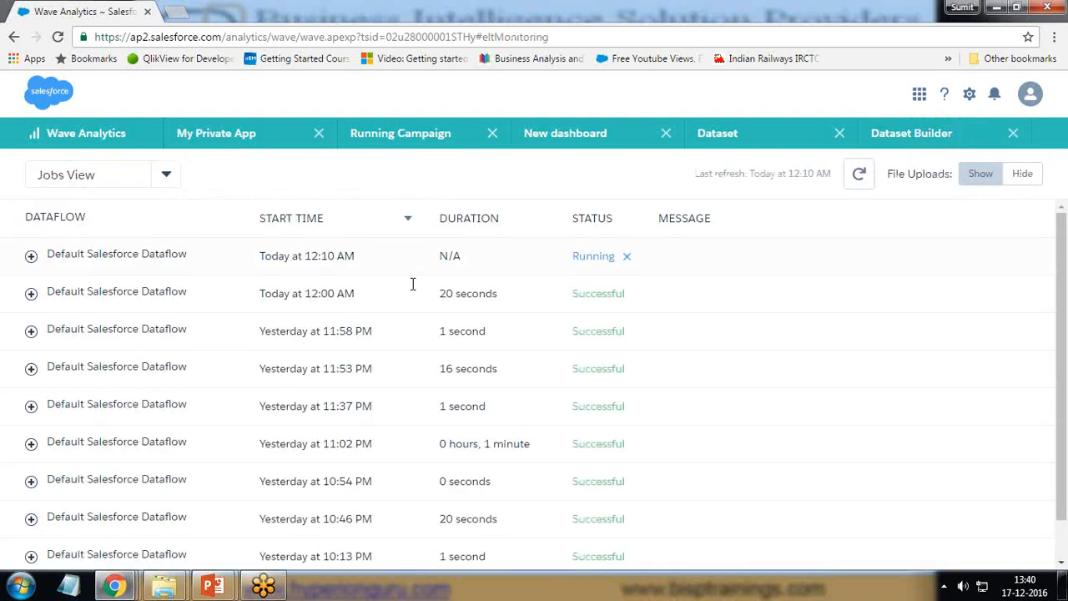
{"action": "left_click_drag", "start_coordinate": [591, 254], "coordinate": [612, 257]}
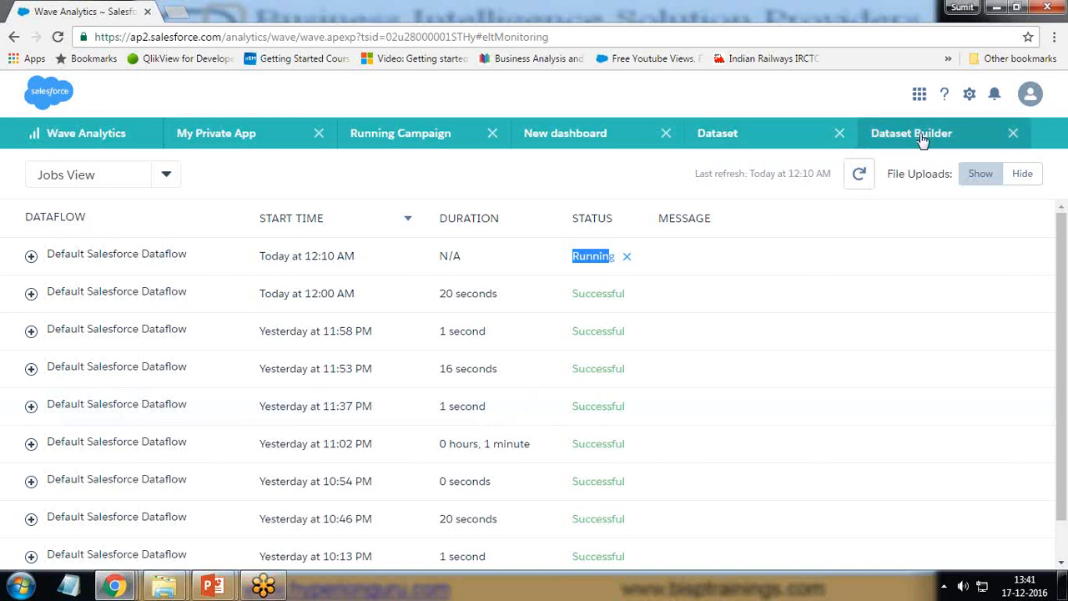
{"action": "left_click", "coordinate": [861, 177]}
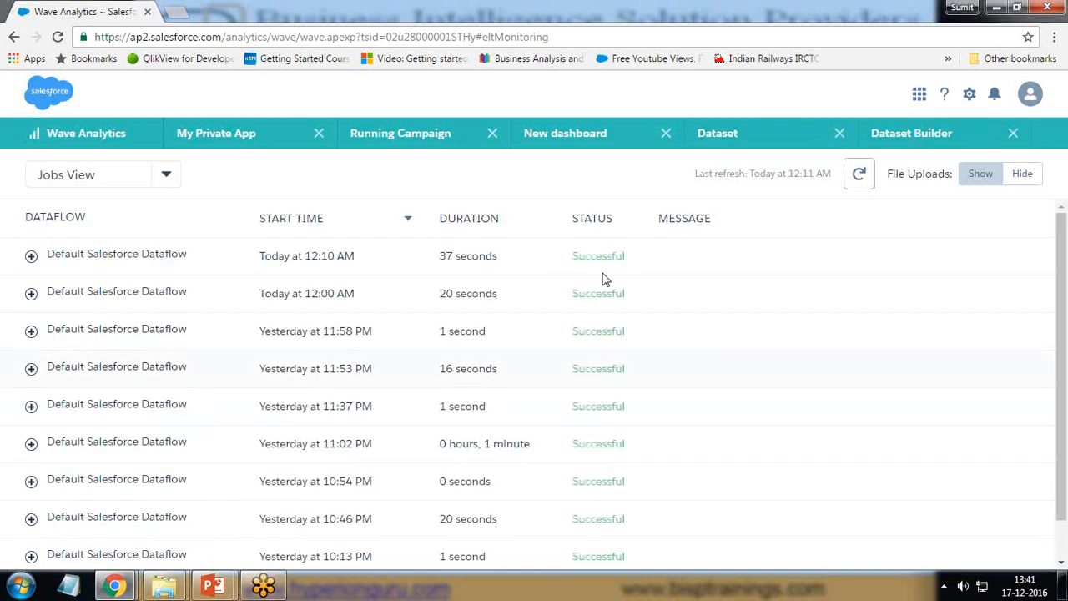
Close the Dataset Builder and reopen My Private App with an updated dataset list.
{"action": "left_click", "coordinate": [1013, 134]}
{"action": "left_click", "coordinate": [104, 137]}
{"action": "left_click", "coordinate": [200, 136]}
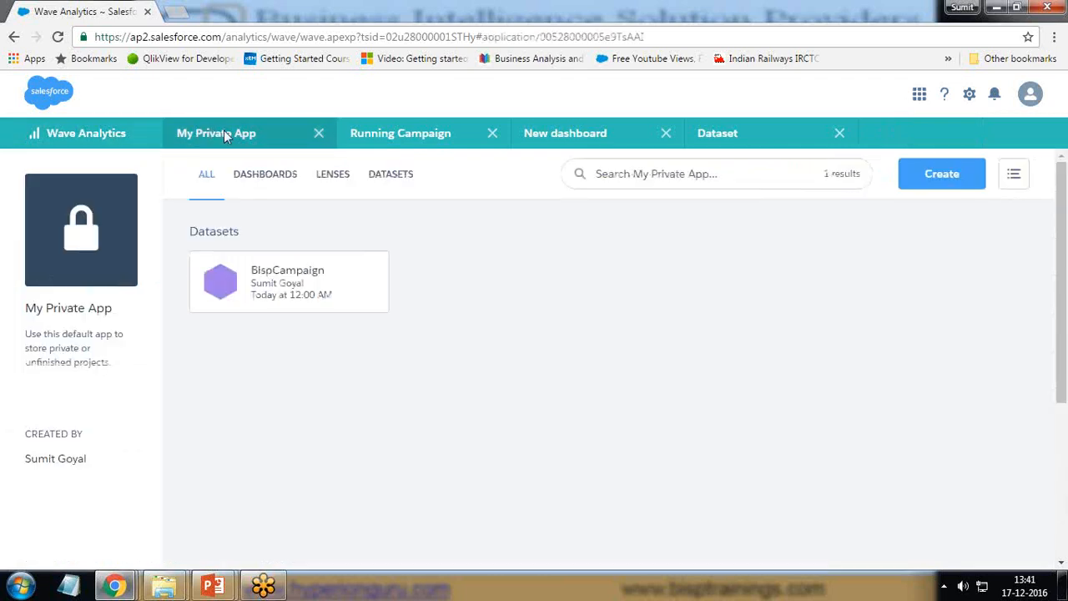
{"action": "left_click", "coordinate": [319, 134]}
{"action": "left_click", "coordinate": [109, 136]}
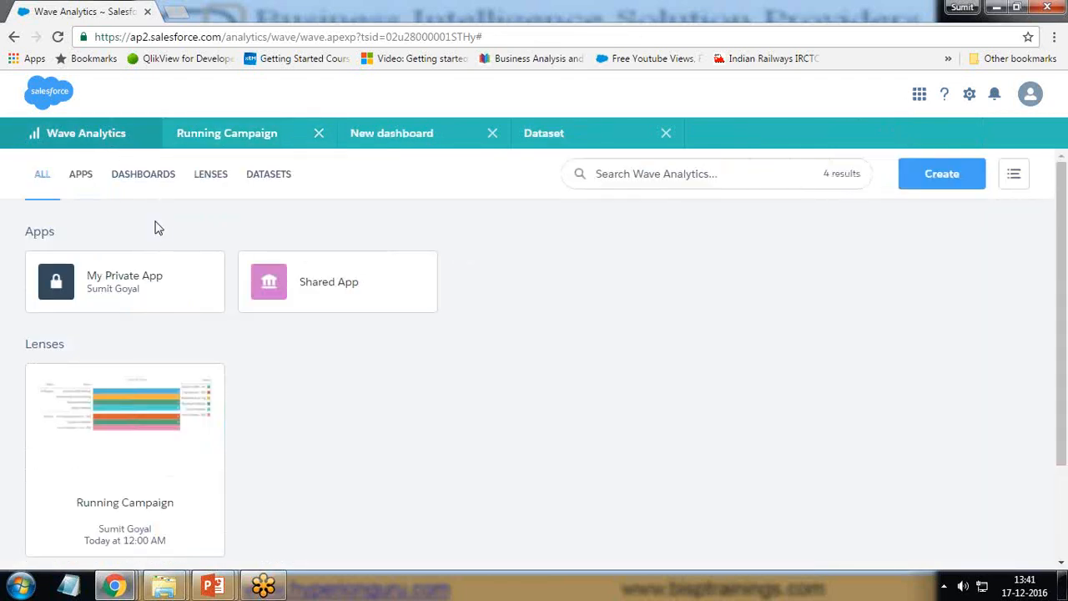
{"action": "left_click", "coordinate": [109, 277]}
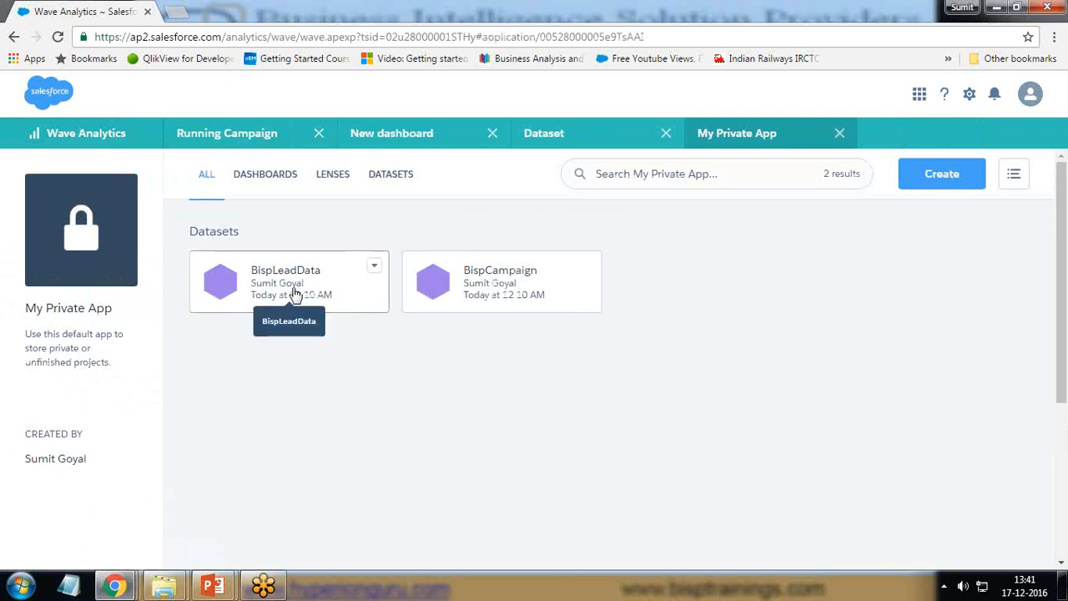
Close the Dataset, Running Campaign and My Private App tabs, keeping the new dashboard open.
{"action": "left_click", "coordinate": [405, 139]}
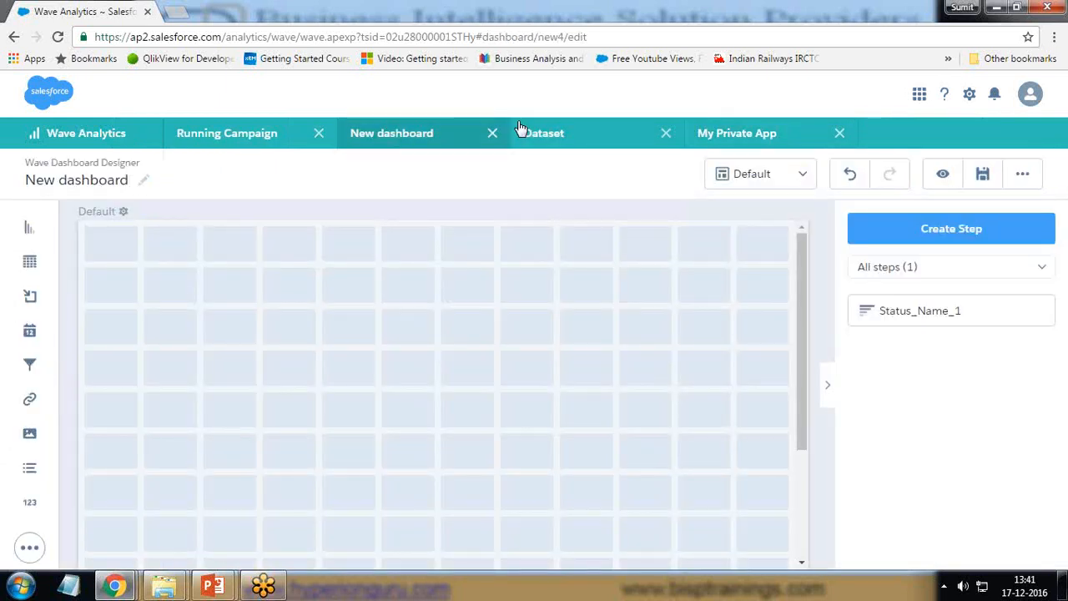
{"action": "left_click", "coordinate": [616, 132]}
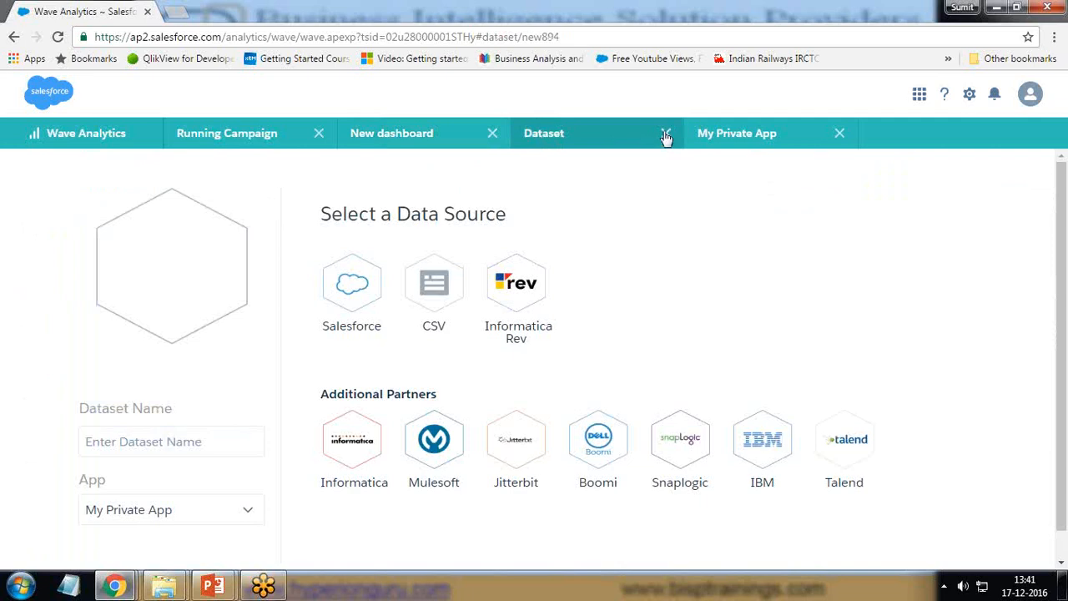
{"action": "left_click", "coordinate": [665, 134]}
{"action": "left_click", "coordinate": [586, 139]}
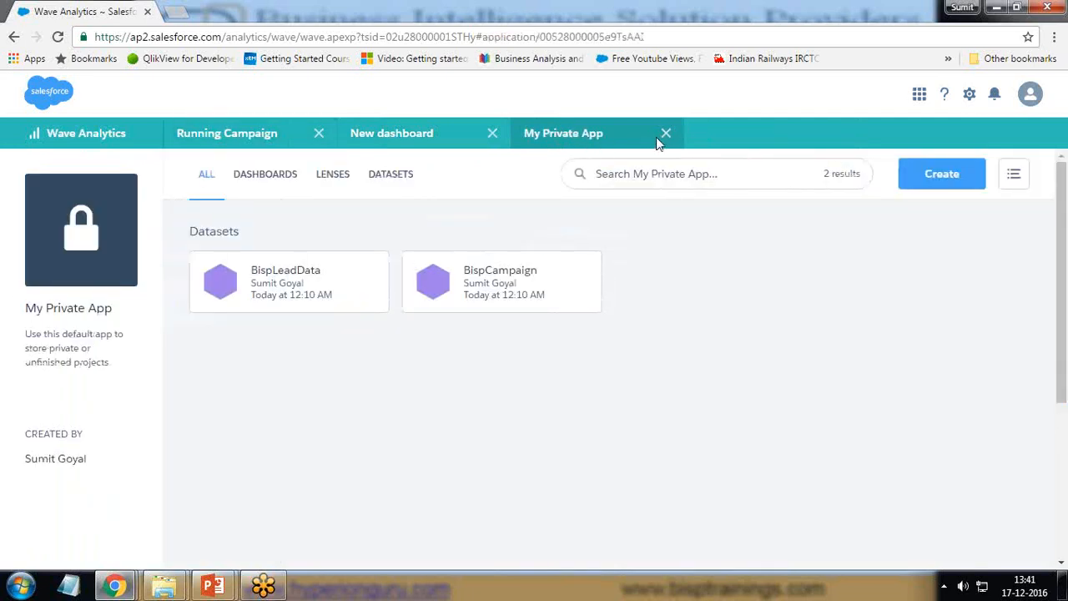
{"action": "left_click", "coordinate": [282, 140]}
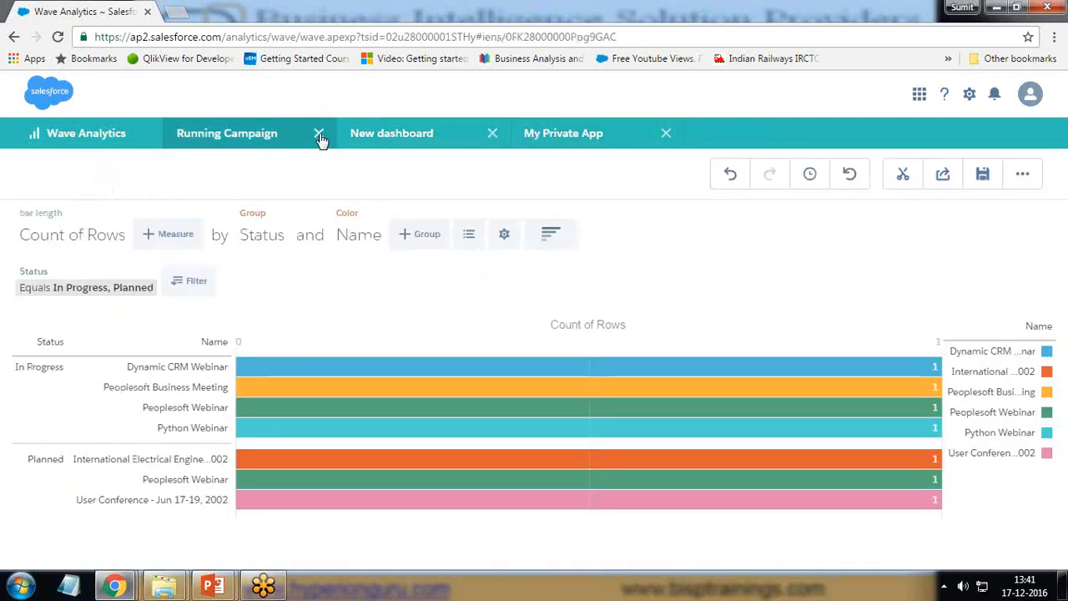
{"action": "left_click", "coordinate": [320, 135]}
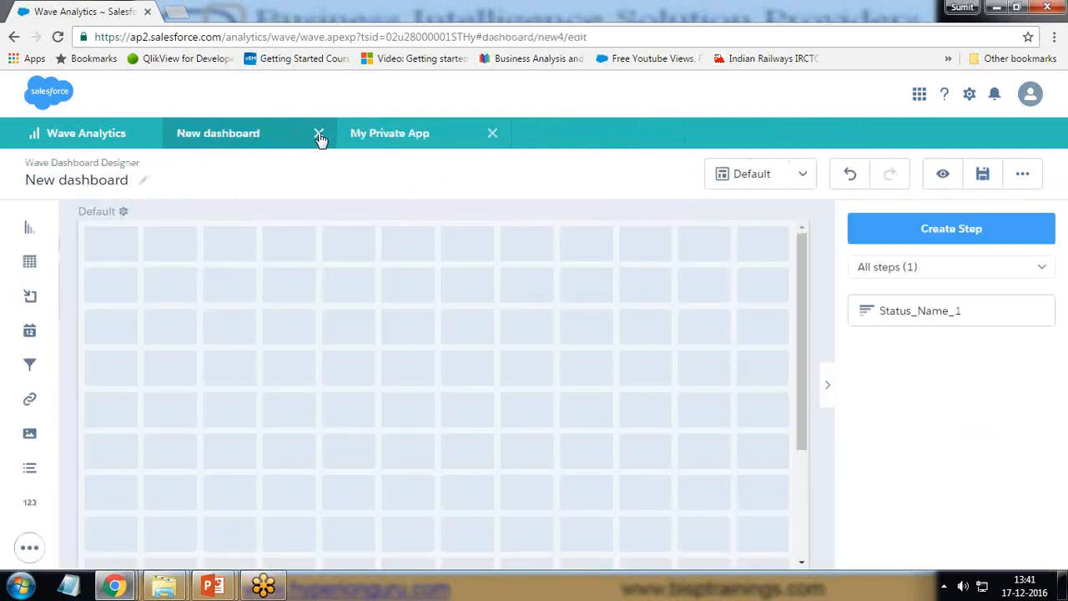
{"action": "left_click", "coordinate": [384, 136]}
{"action": "left_click", "coordinate": [492, 136]}
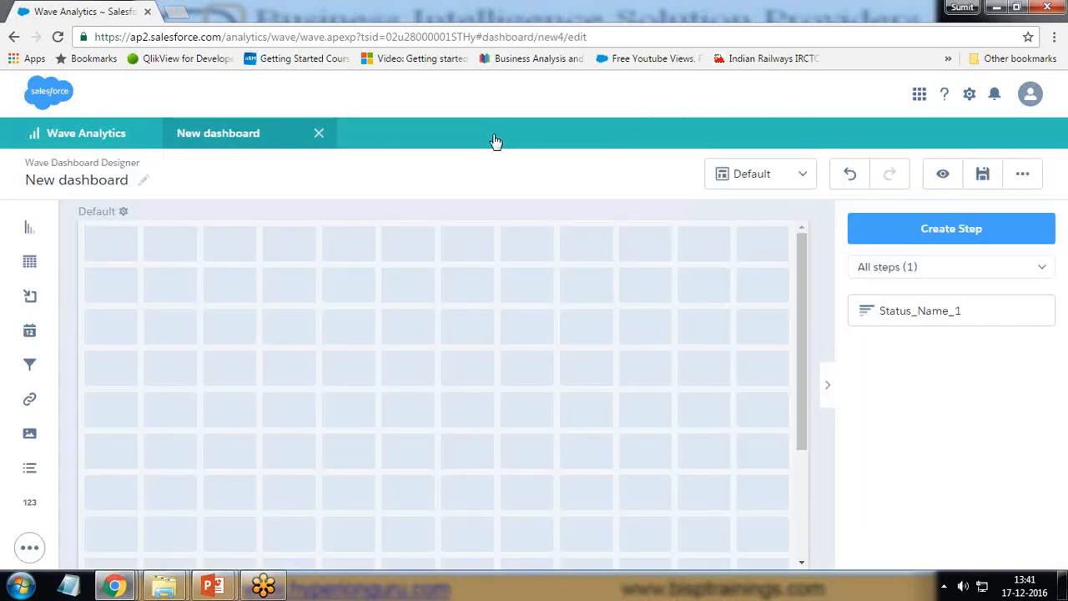
Open the BispLeadData dataset from My Private App as a new lens and close the app's tab.
{"action": "left_click", "coordinate": [111, 137]}
{"action": "left_click", "coordinate": [120, 284]}
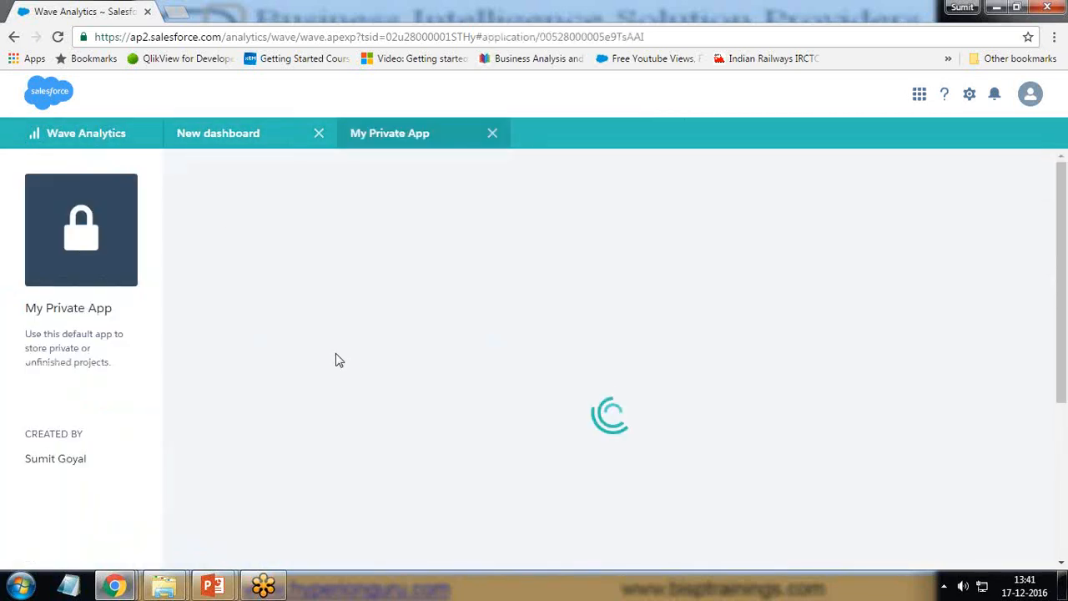
{"action": "left_click", "coordinate": [250, 288]}
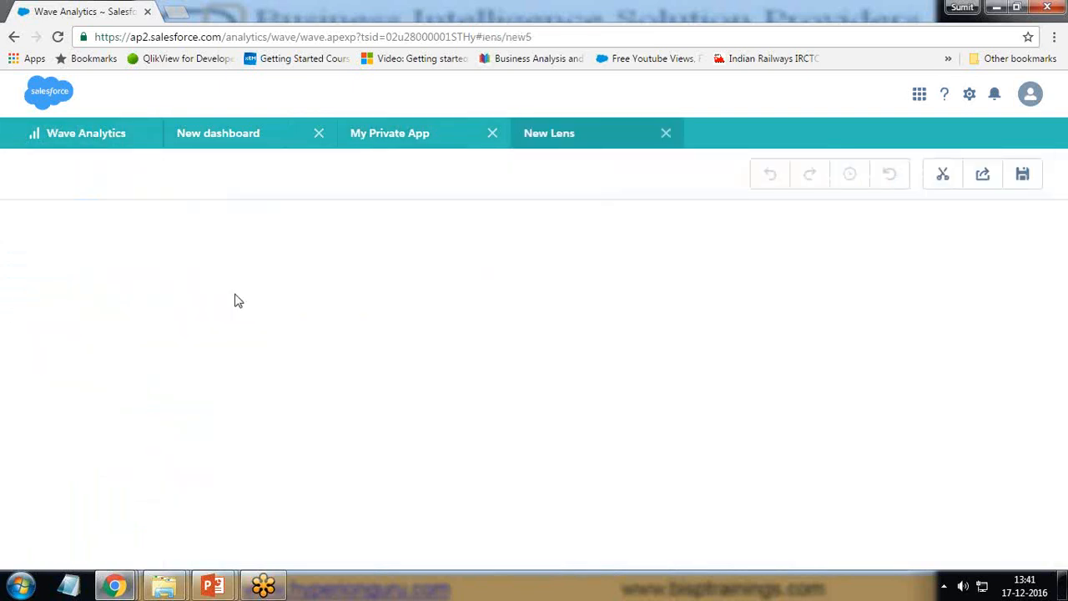
{"action": "left_click", "coordinate": [492, 134]}
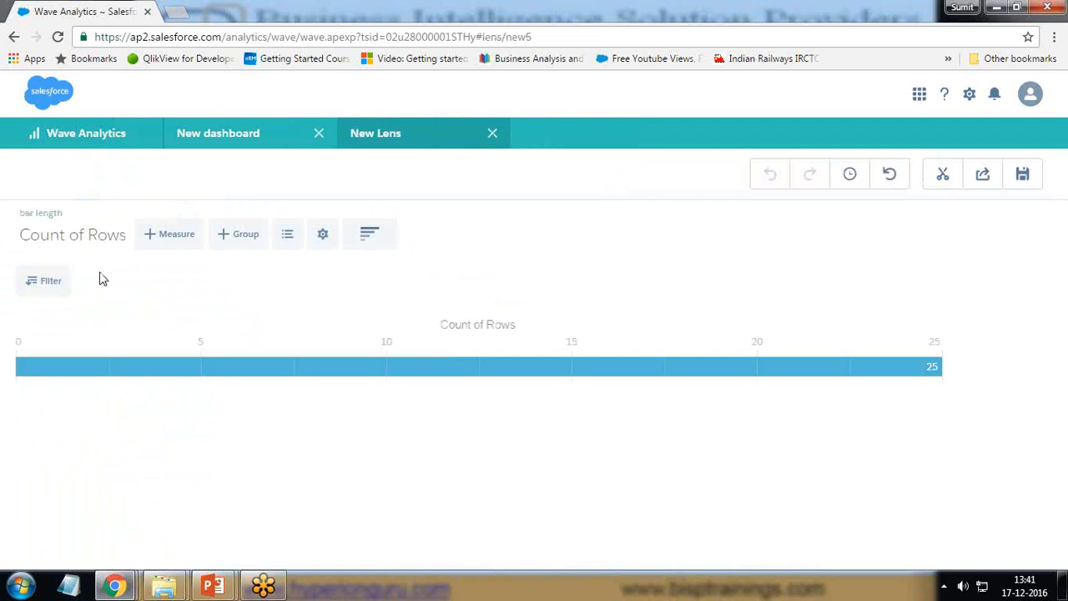
Review the lead requirements on the Business Requirement slide in PowerPoint and return to the new lens.
{"action": "mouse_move", "coordinate": [213, 586]}
{"action": "left_click", "coordinate": [352, 528]}
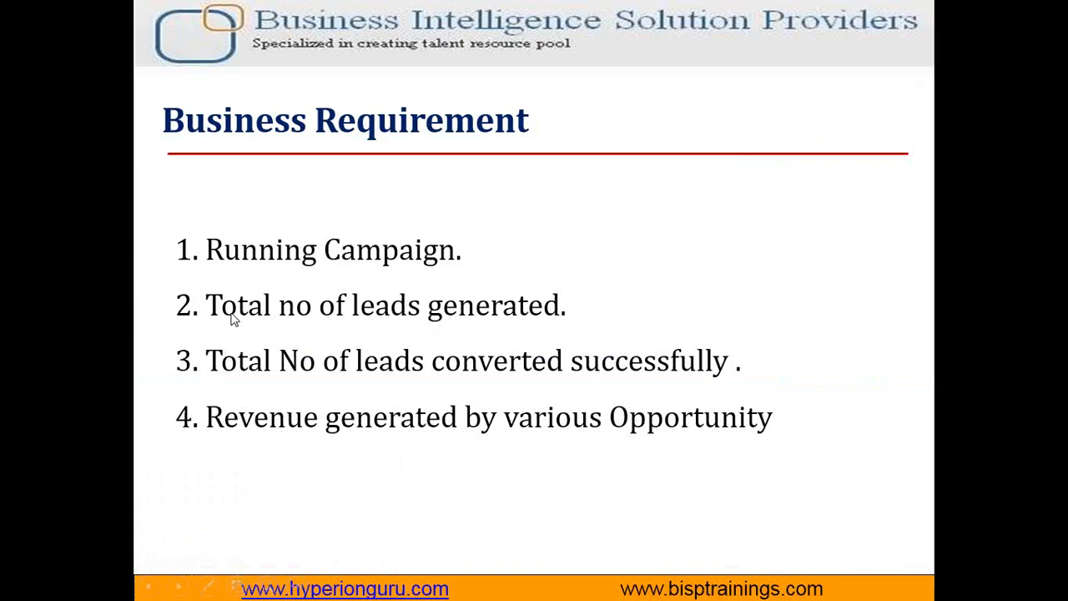
{"action": "key", "text": "alt+Tab"}
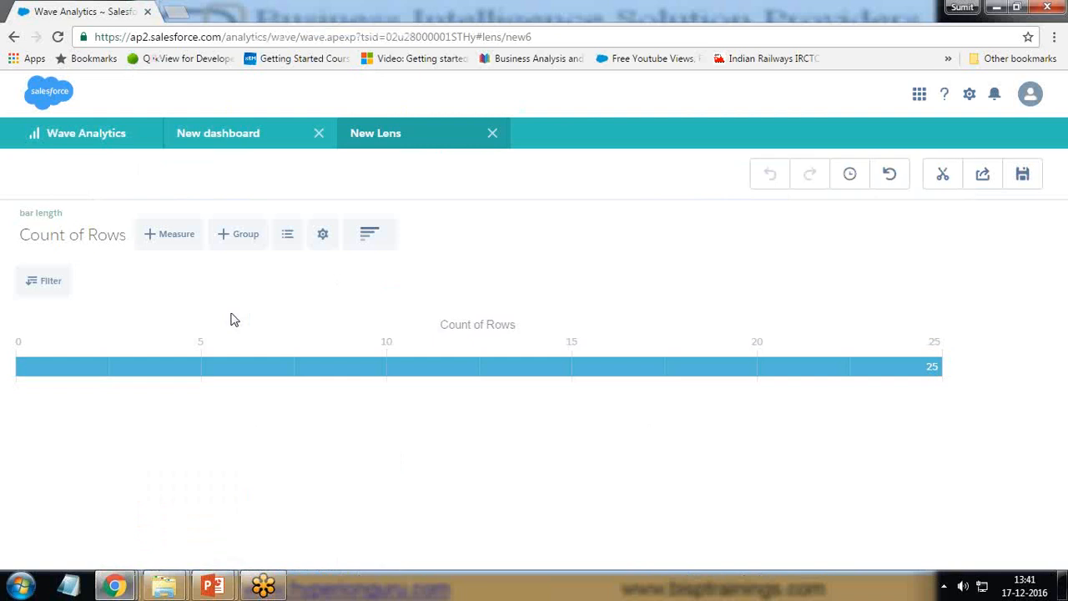
Group the lead lens's row count by the Status dimension.
{"action": "left_click", "coordinate": [233, 239]}
{"action": "scroll", "coordinate": [292, 468], "scroll_direction": "down", "scroll_amount": 3}
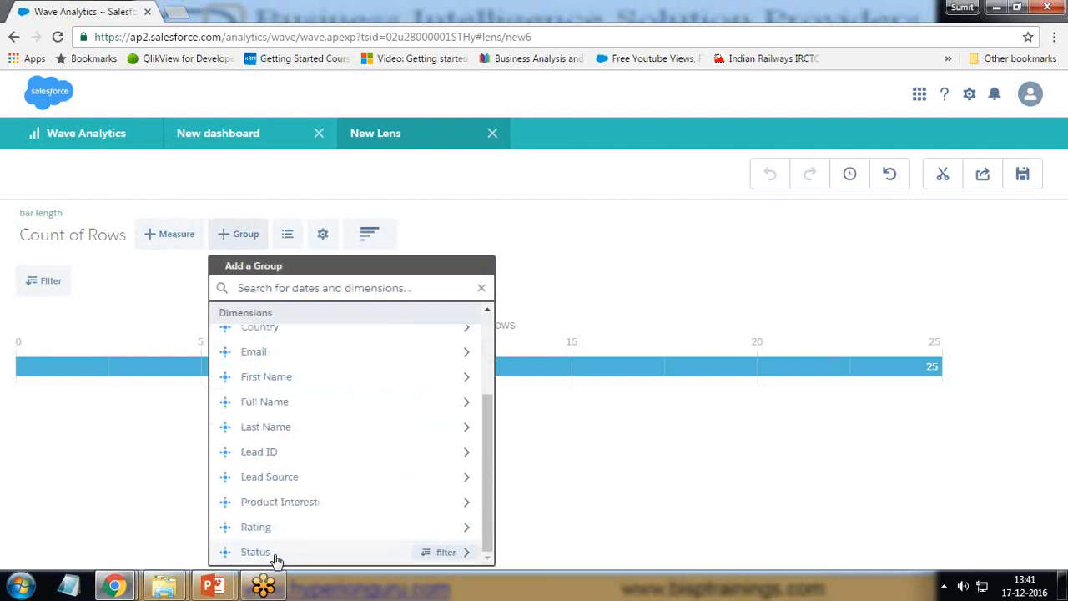
{"action": "left_click", "coordinate": [278, 554]}
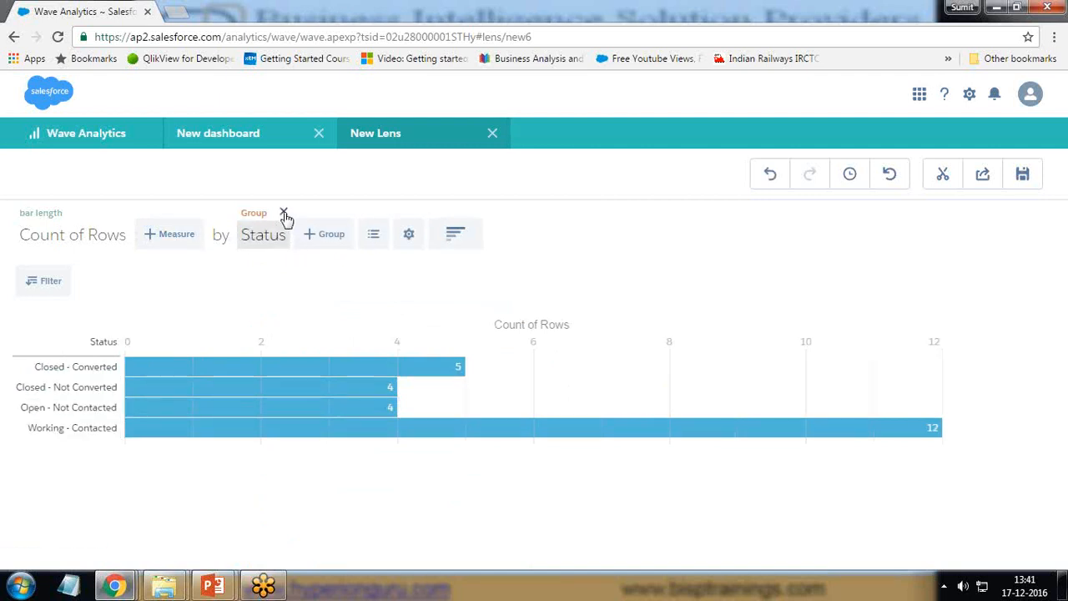
Remove the Status grouping from the lens and look through the dates and dimensions available for grouping.
{"action": "left_click", "coordinate": [283, 213]}
{"action": "left_click", "coordinate": [225, 238]}
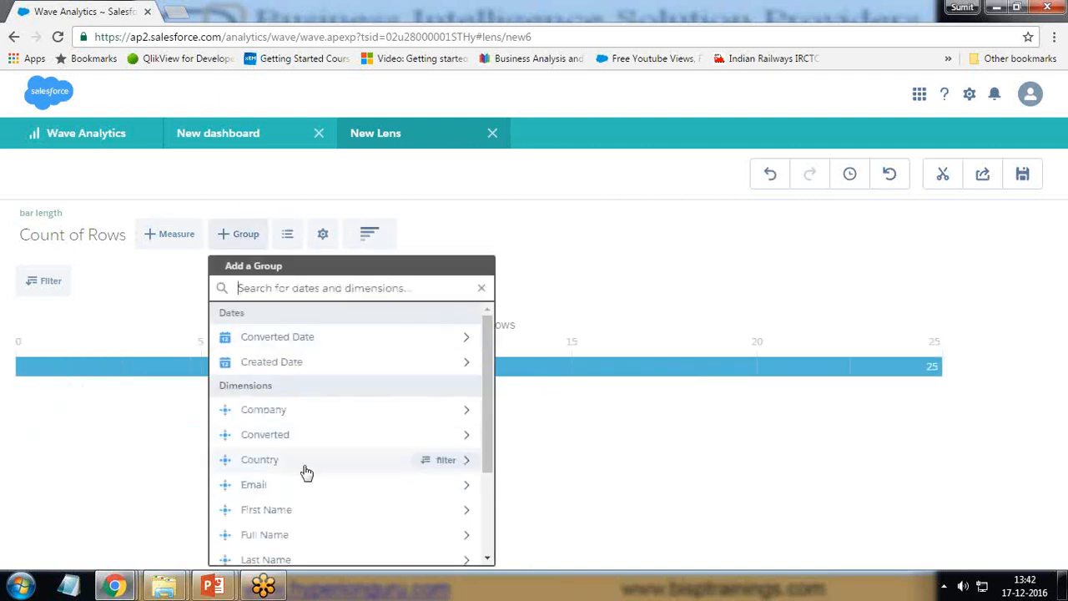
{"action": "scroll", "coordinate": [305, 442], "scroll_direction": "down", "scroll_amount": 3}
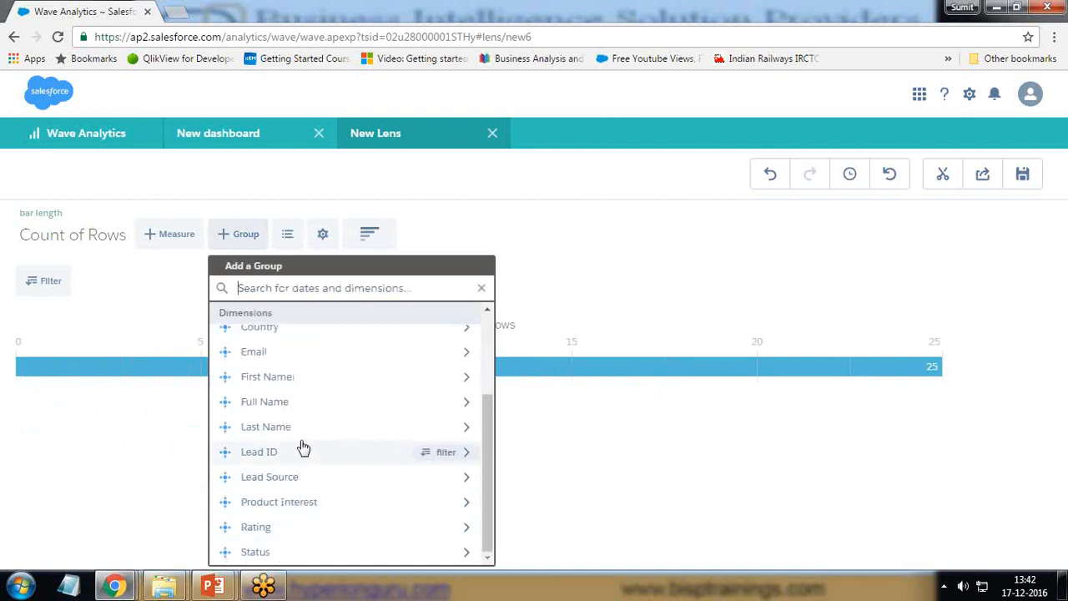
{"action": "scroll", "coordinate": [321, 476], "scroll_direction": "up", "scroll_amount": 3}
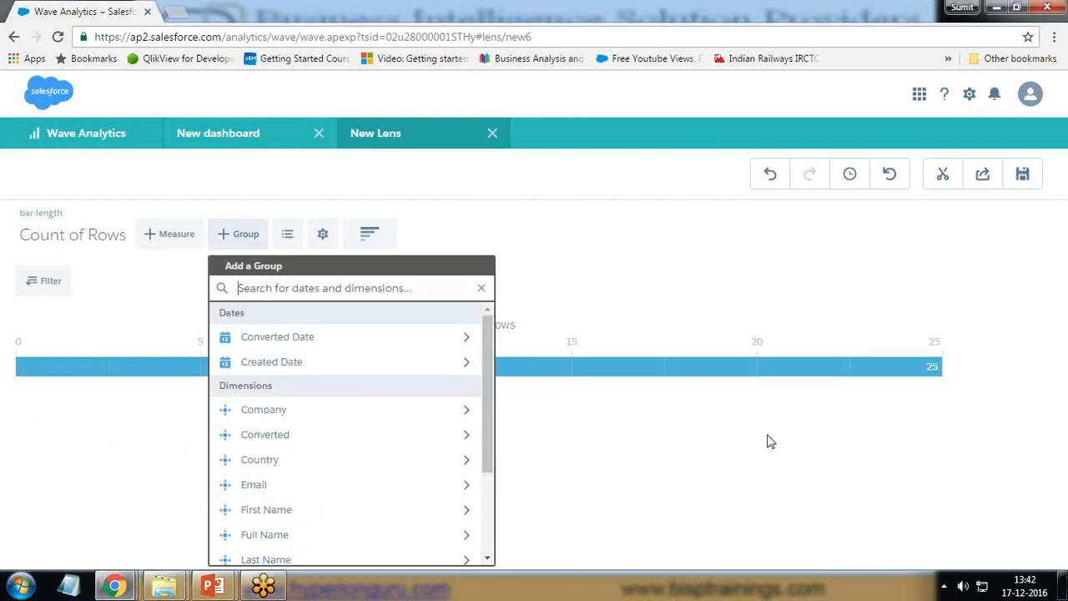
{"action": "left_click", "coordinate": [885, 444]}
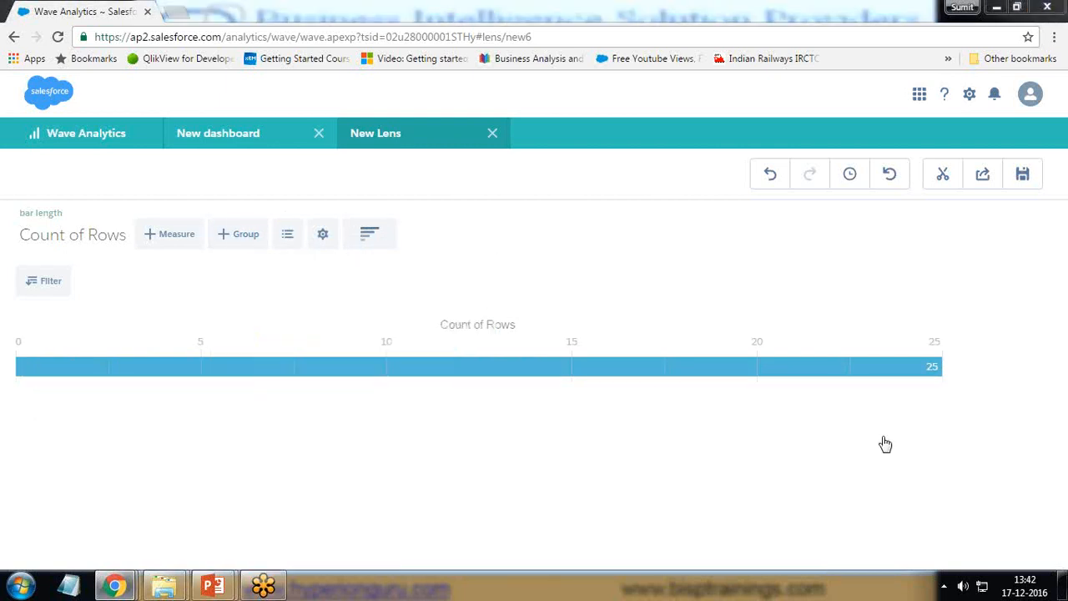
Group the lens's row count by Full Name and look through the resulting bars.
{"action": "left_click", "coordinate": [240, 238]}
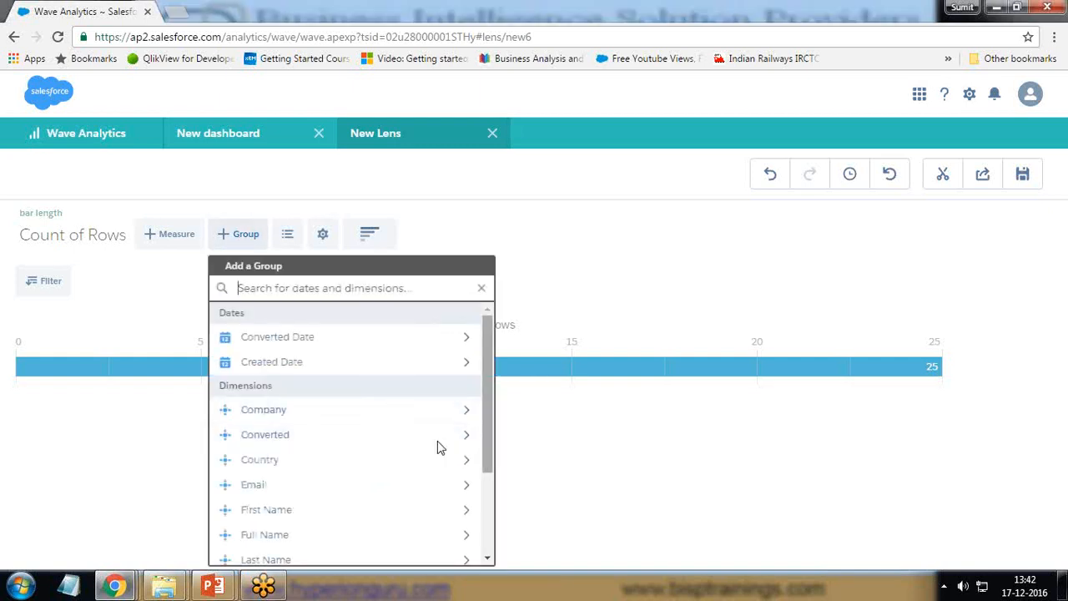
{"action": "left_click_drag", "start_coordinate": [492, 414], "coordinate": [485, 474]}
{"action": "left_click", "coordinate": [255, 427]}
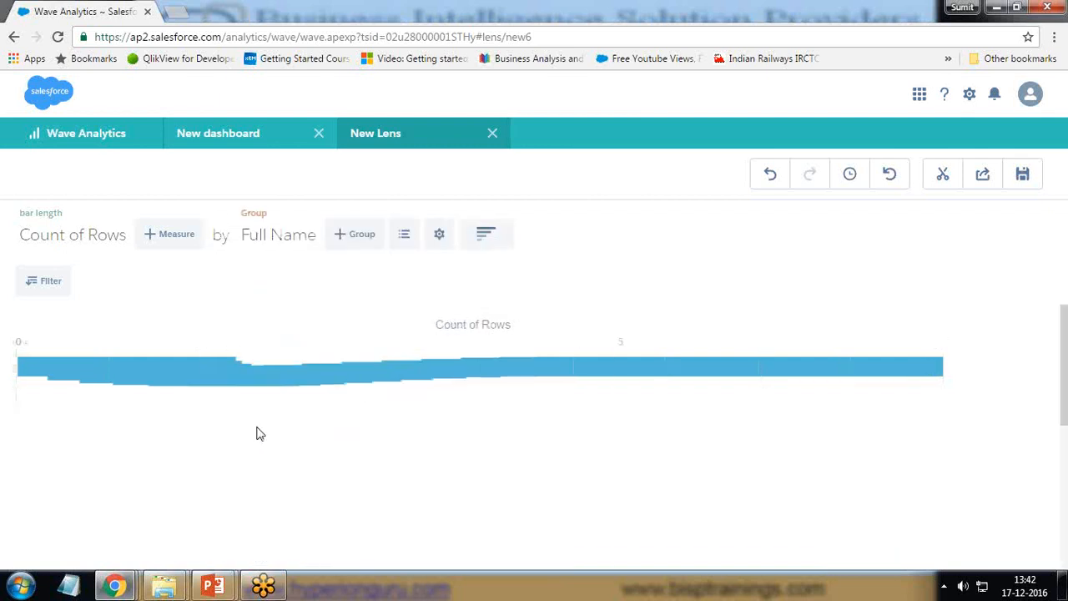
{"action": "scroll", "coordinate": [258, 432], "scroll_direction": "down", "scroll_amount": 5}
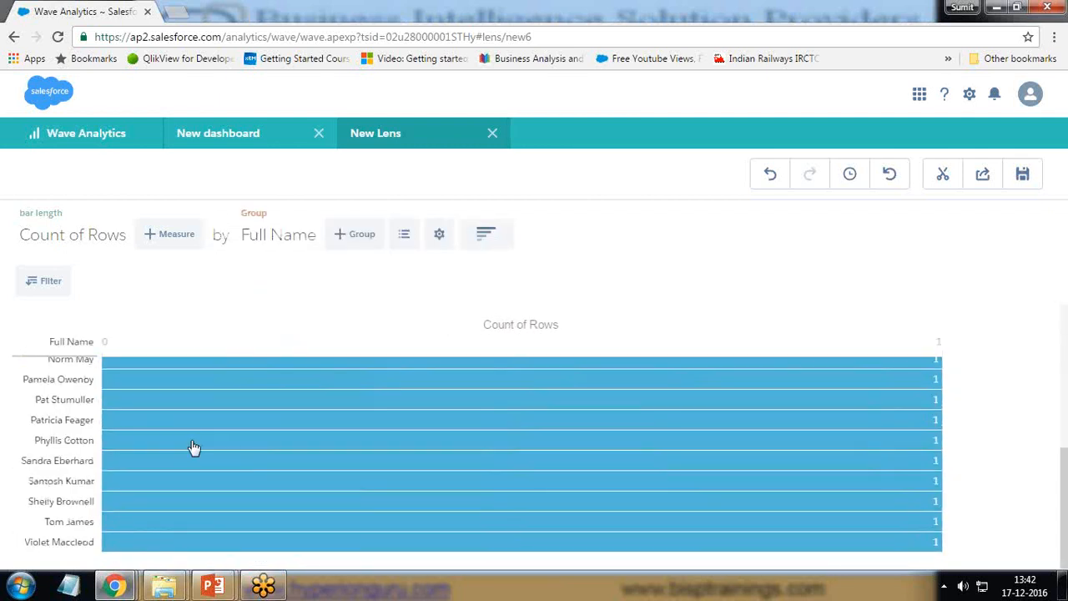
Show the lens as a Values Table and review the raw lead records.
{"action": "left_click", "coordinate": [484, 240]}
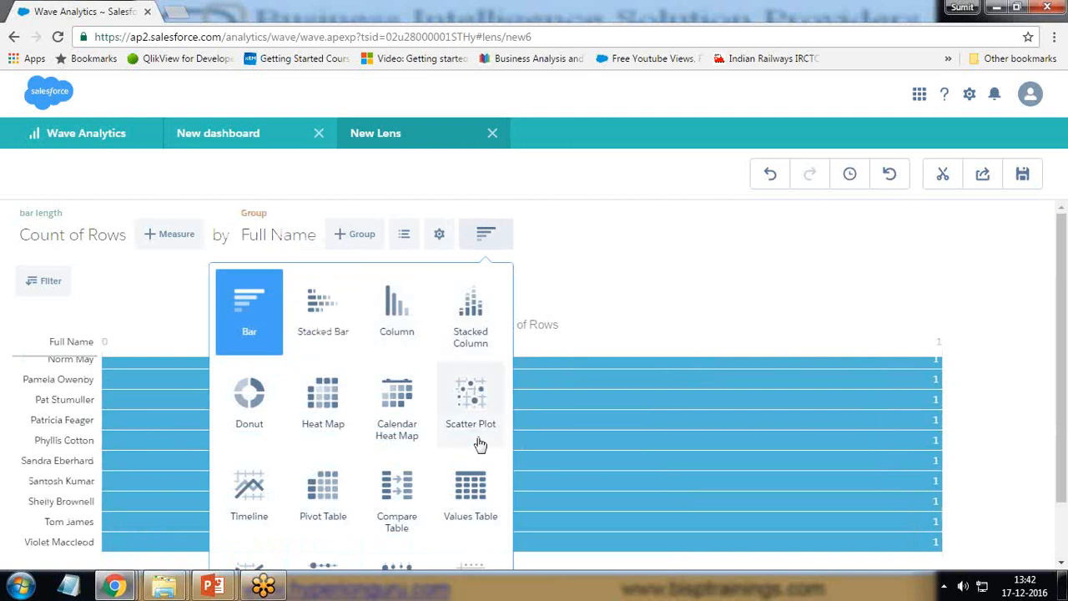
{"action": "left_click", "coordinate": [469, 492]}
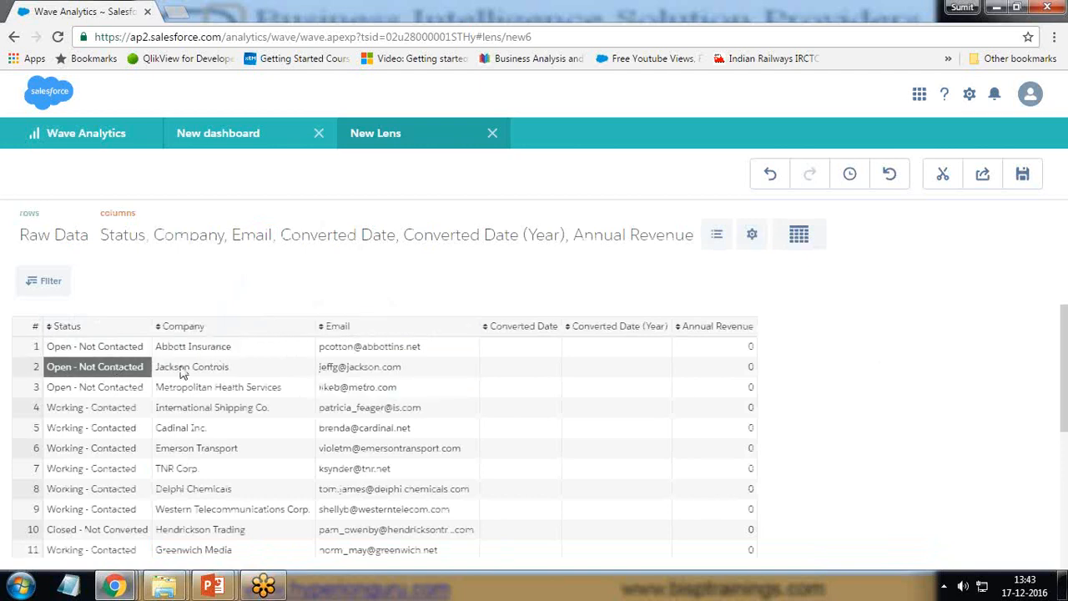
{"action": "scroll", "coordinate": [94, 361], "scroll_direction": "down", "scroll_amount": 1}
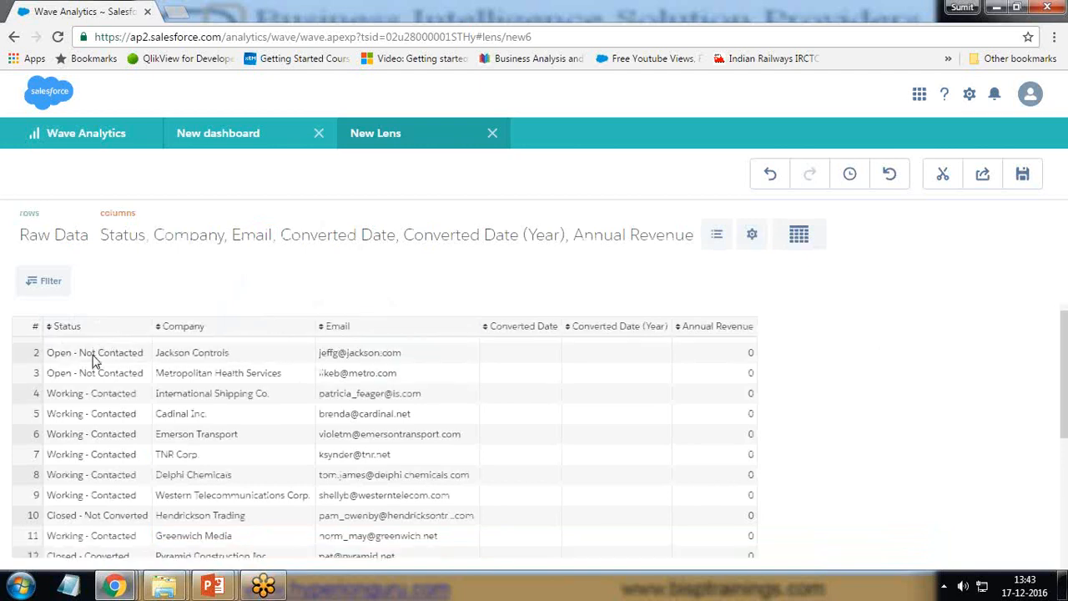
{"action": "scroll", "coordinate": [94, 361], "scroll_direction": "down", "scroll_amount": 4}
{"action": "scroll", "coordinate": [324, 499], "scroll_direction": "up", "scroll_amount": 2}
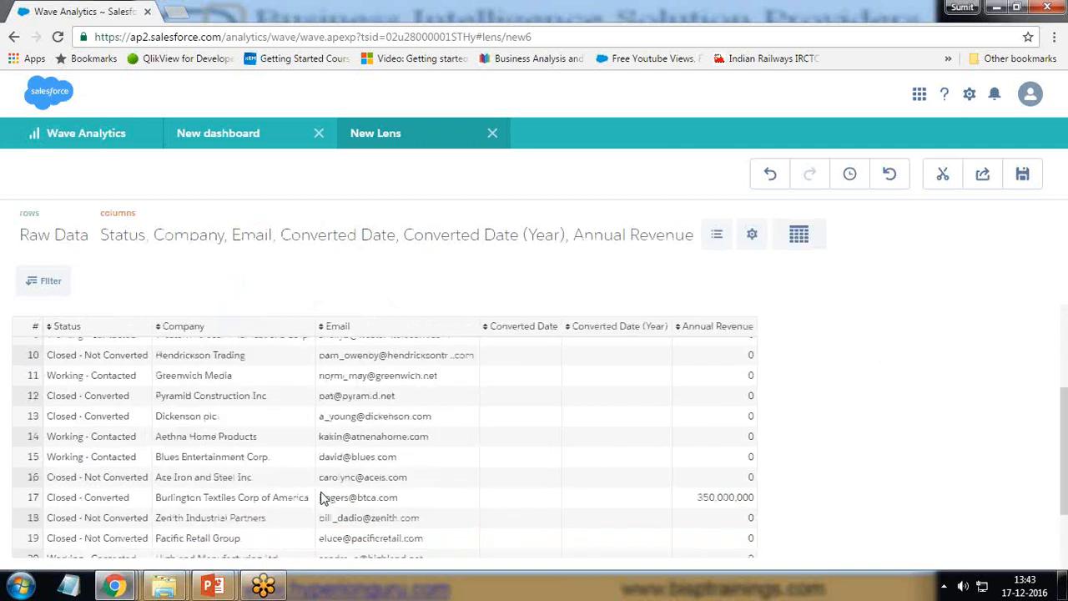
{"action": "scroll", "coordinate": [324, 498], "scroll_direction": "up", "scroll_amount": 3}
Change the lens from the table to a Column chart and return it to a Bar chart.
{"action": "left_click", "coordinate": [799, 234]}
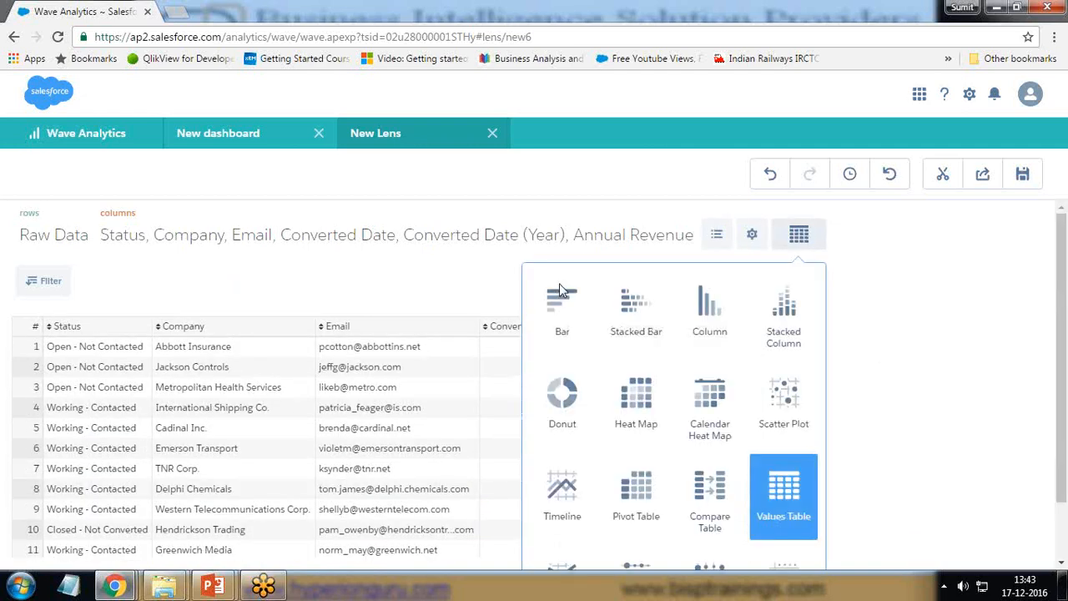
{"action": "left_click", "coordinate": [709, 307]}
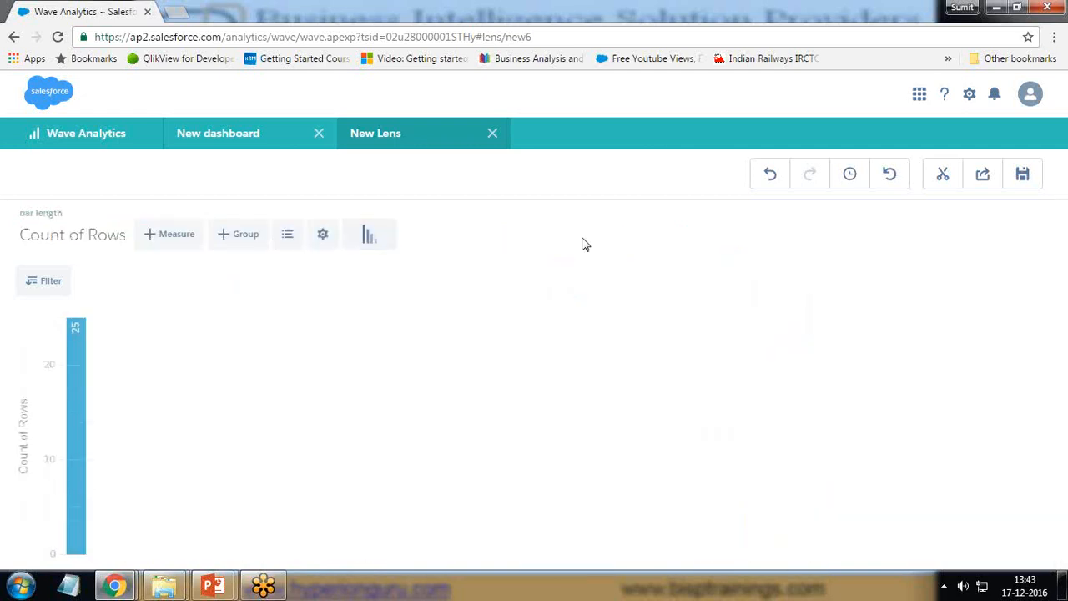
{"action": "left_click", "coordinate": [369, 235]}
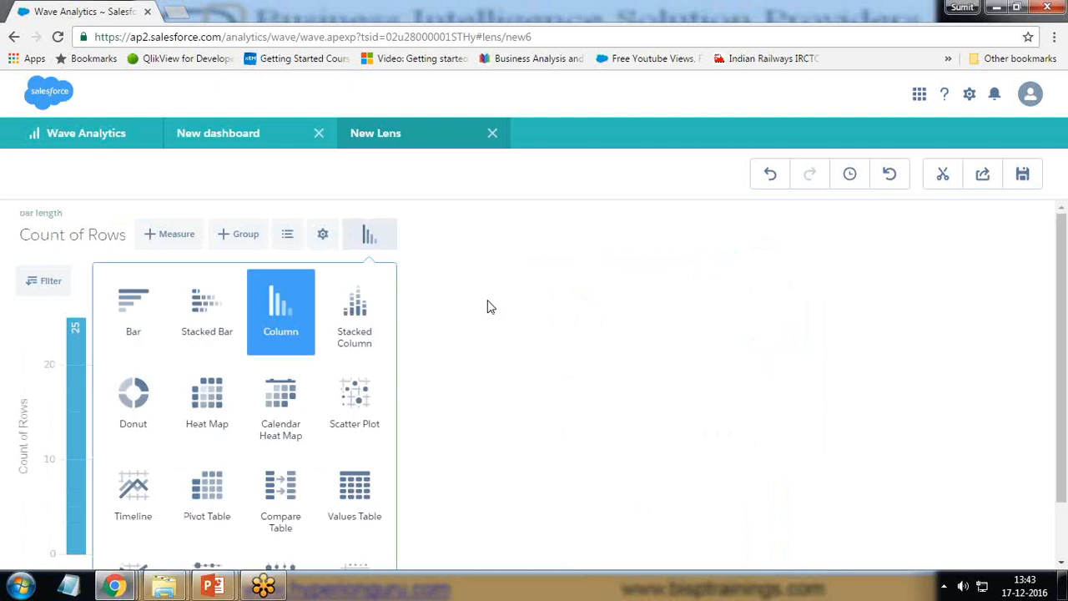
{"action": "left_click", "coordinate": [131, 306]}
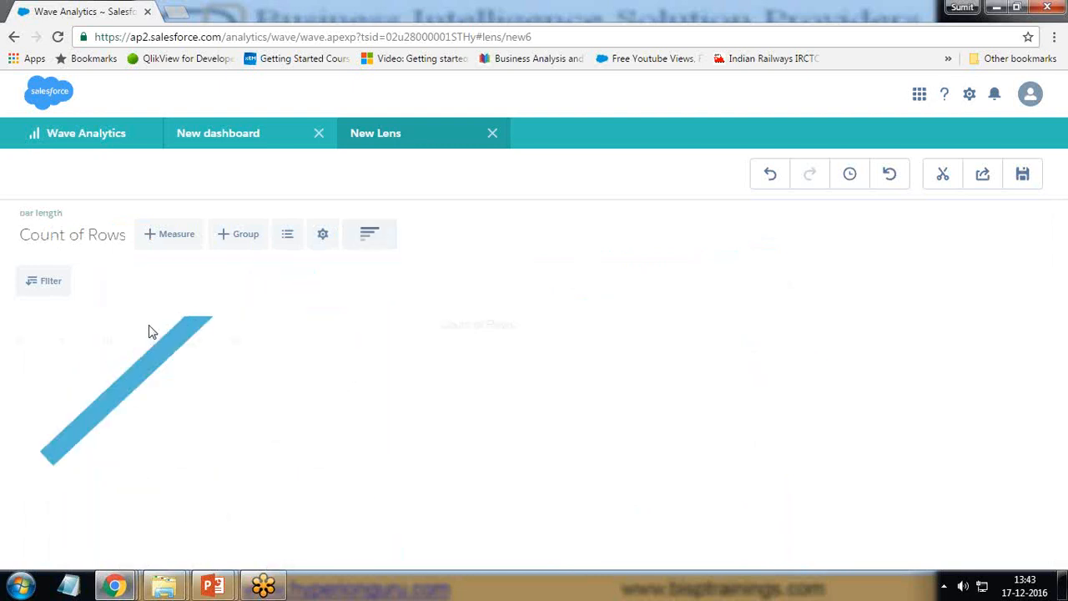
{"action": "left_click", "coordinate": [241, 237]}
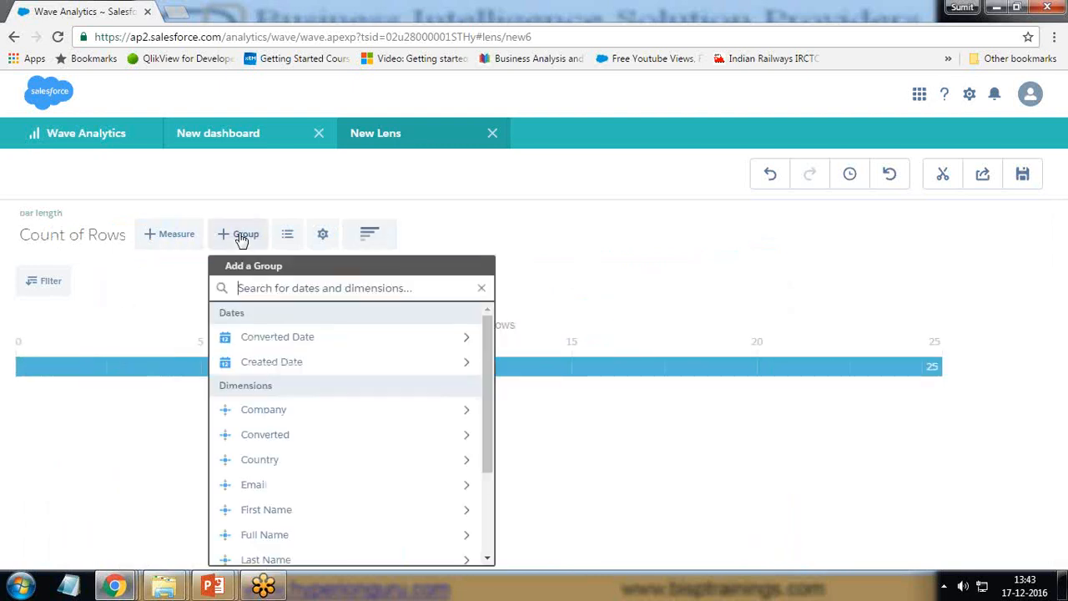
{"action": "left_click", "coordinate": [284, 511]}
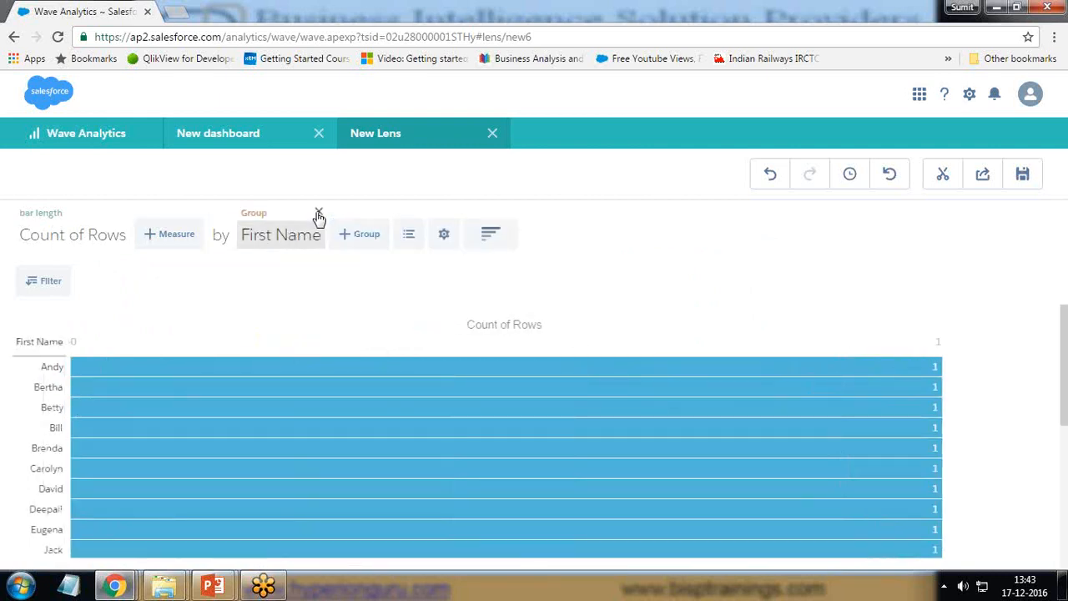
{"action": "left_click", "coordinate": [318, 213]}
Group the row count by Full Name with an Equals filter on all names, and examine the bars.
{"action": "left_click", "coordinate": [239, 234]}
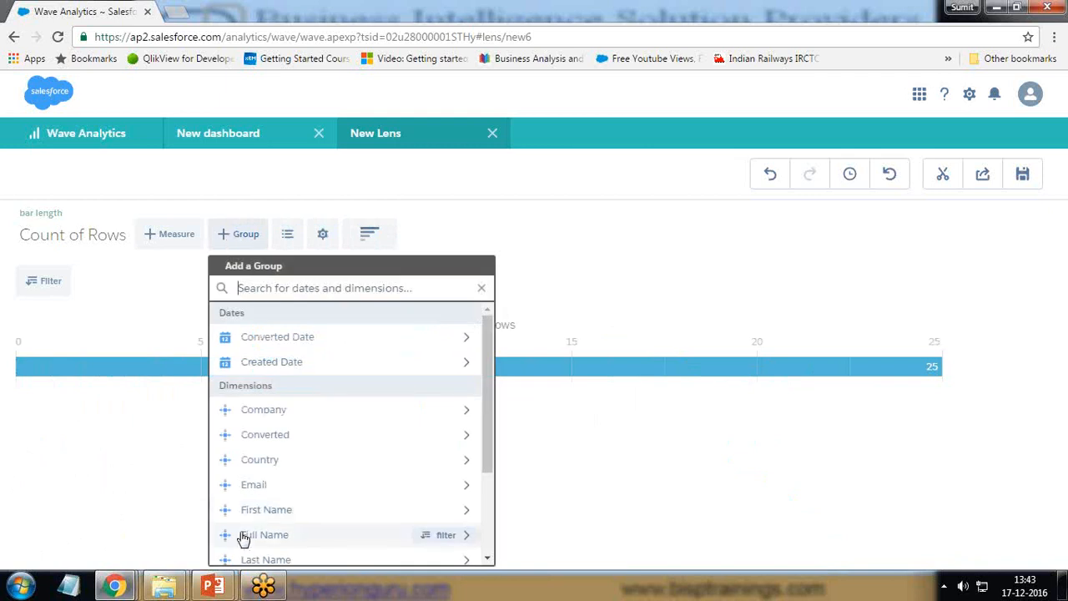
{"action": "left_click", "coordinate": [440, 535]}
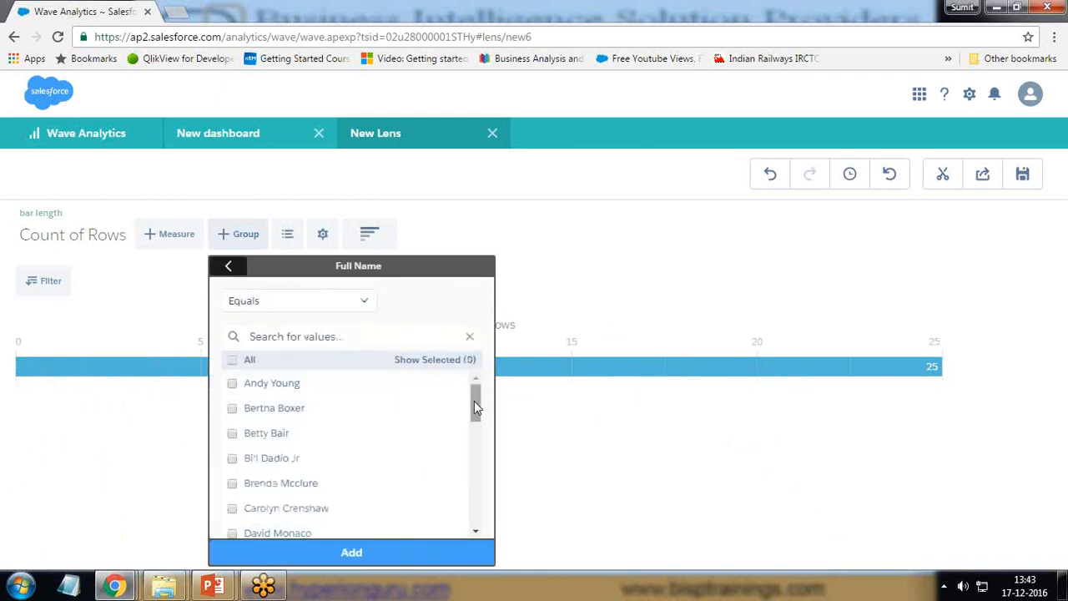
{"action": "left_click_drag", "start_coordinate": [474, 407], "coordinate": [465, 358]}
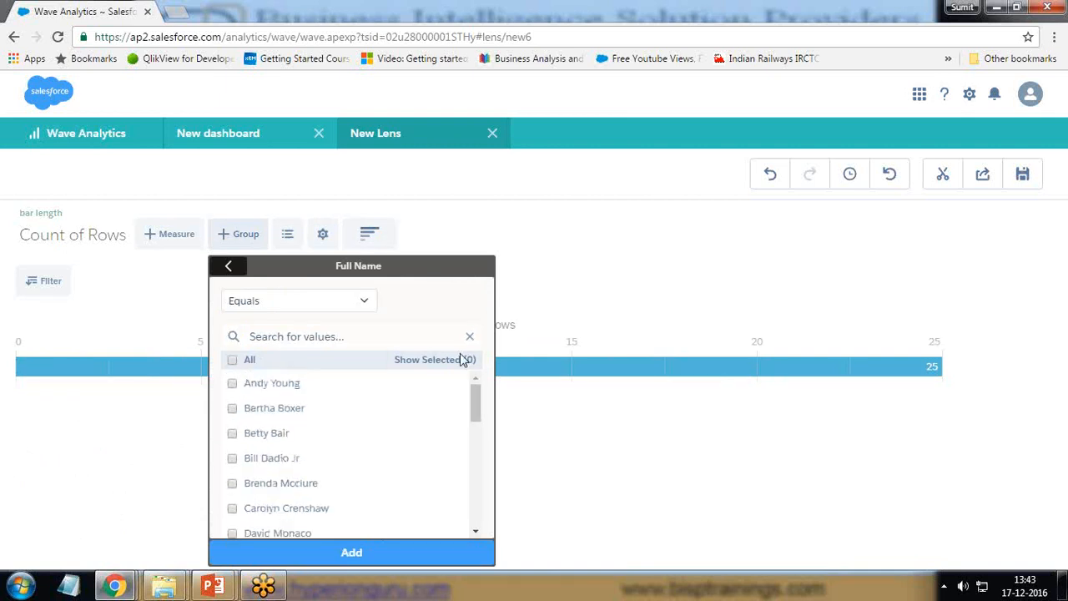
{"action": "left_click", "coordinate": [233, 362]}
{"action": "left_click", "coordinate": [314, 558]}
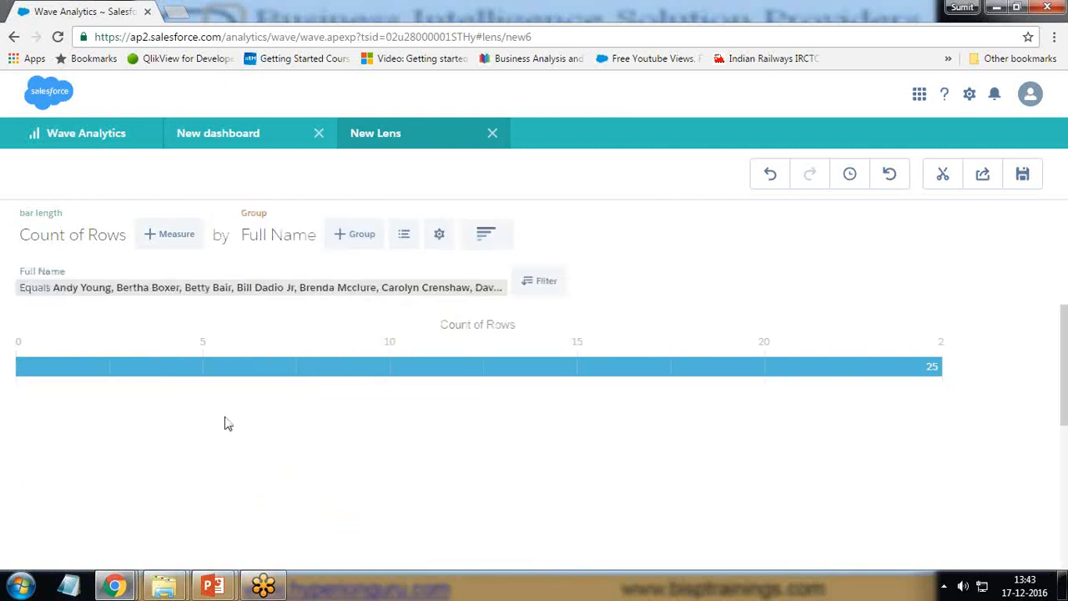
{"action": "scroll", "coordinate": [223, 417], "scroll_direction": "down", "scroll_amount": 5}
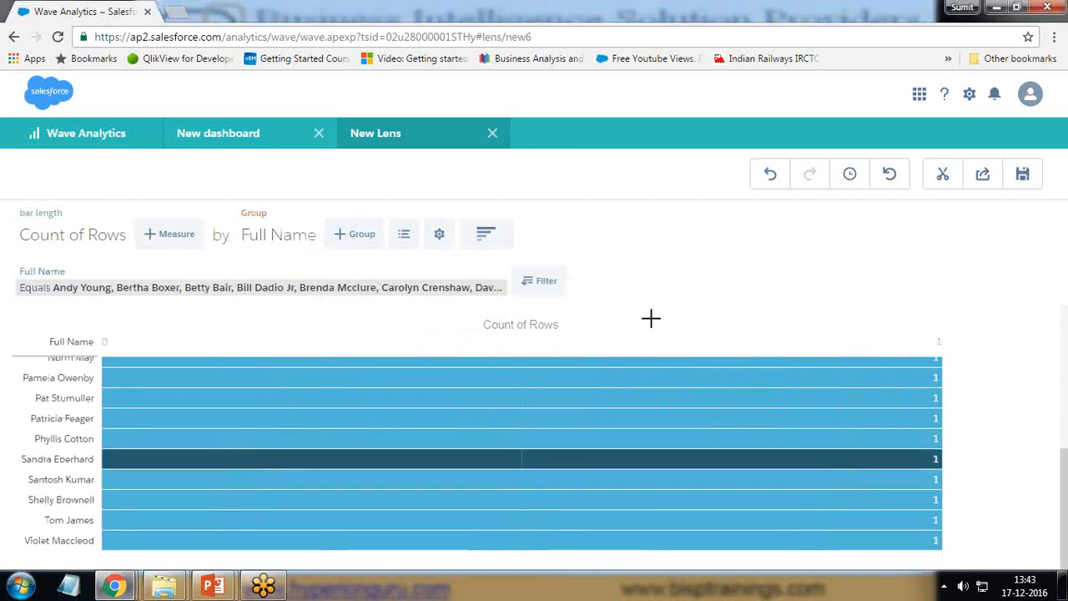
{"action": "scroll", "coordinate": [367, 406], "scroll_direction": "up", "scroll_amount": 2}
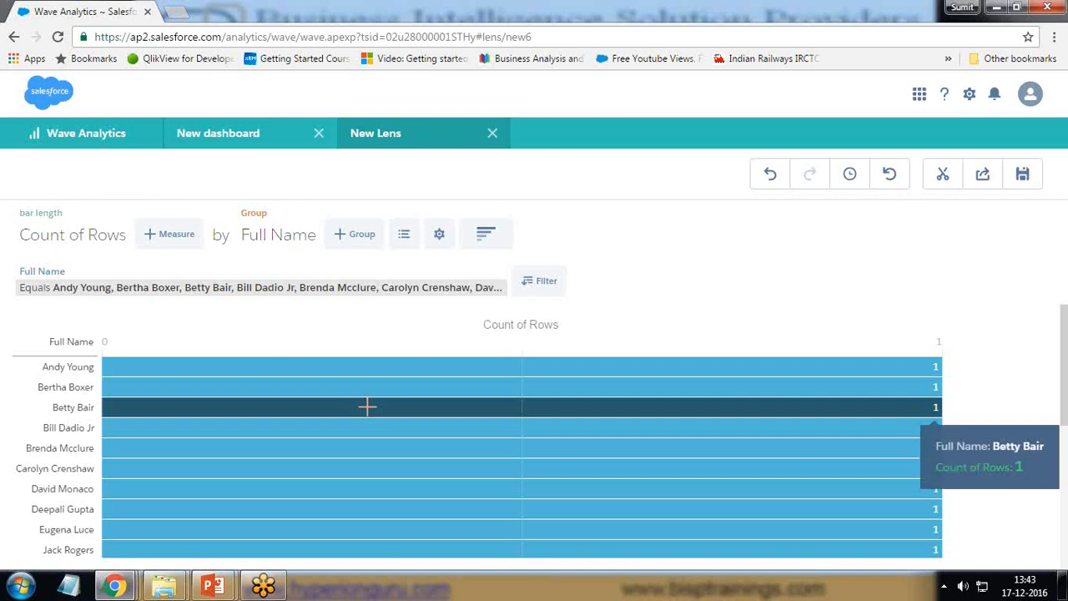
{"action": "scroll", "coordinate": [375, 406], "scroll_direction": "down", "scroll_amount": 5}
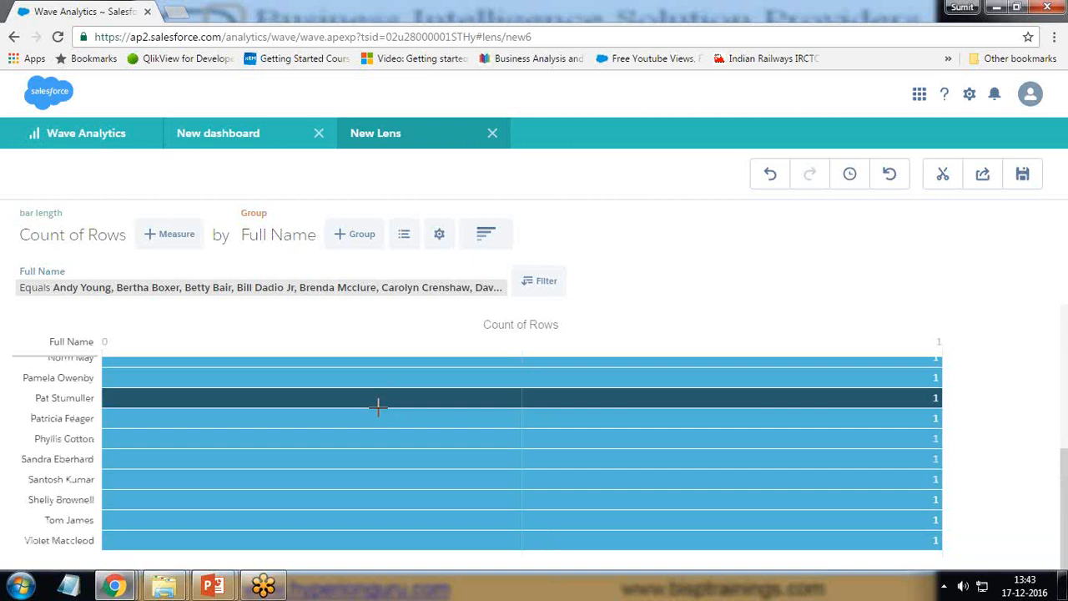
{"action": "mouse_move", "coordinate": [376, 412]}
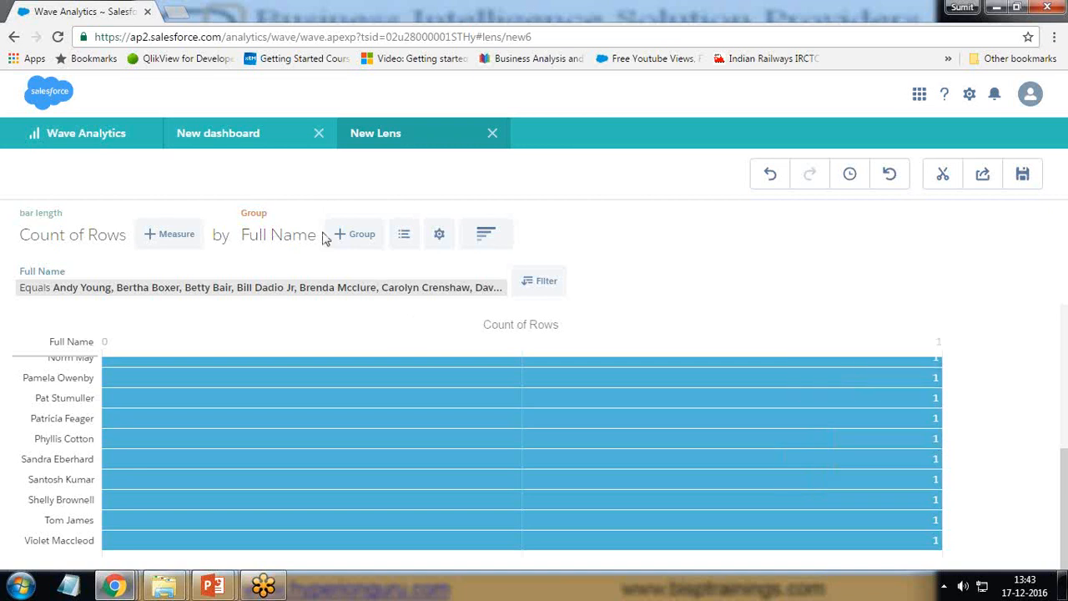
{"action": "mouse_move", "coordinate": [260, 236]}
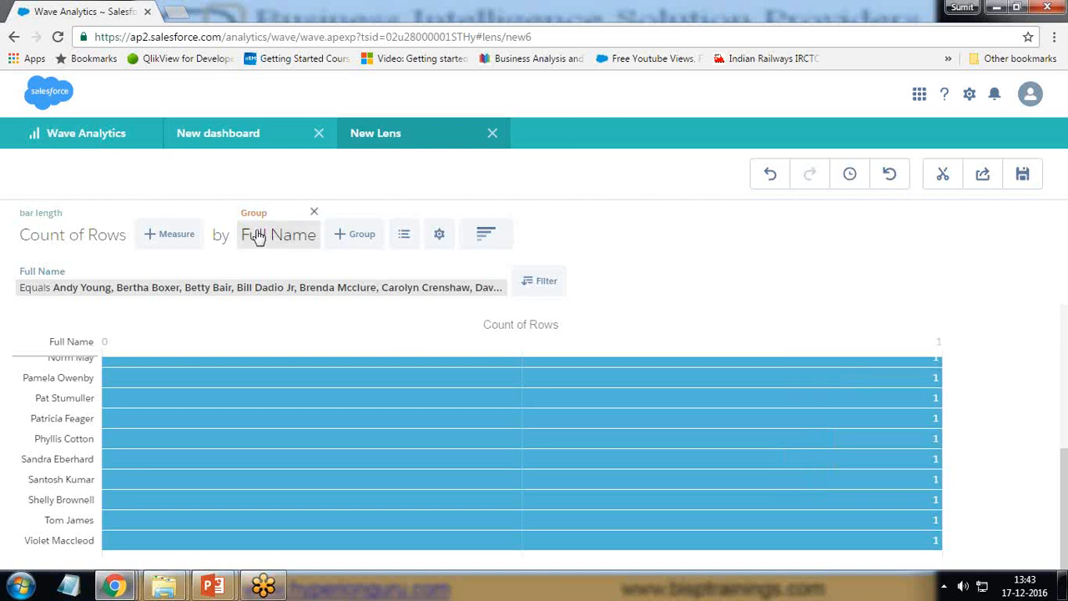
Remove the Full Name grouping and its filter, and check the ungrouped row count bar.
{"action": "left_click", "coordinate": [314, 215]}
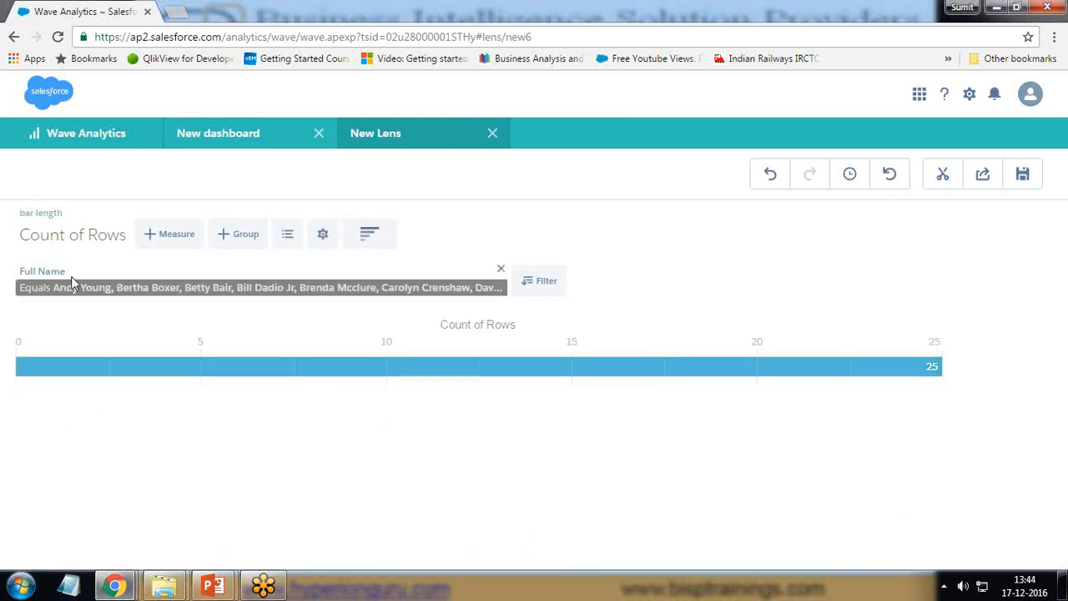
{"action": "left_click", "coordinate": [501, 269]}
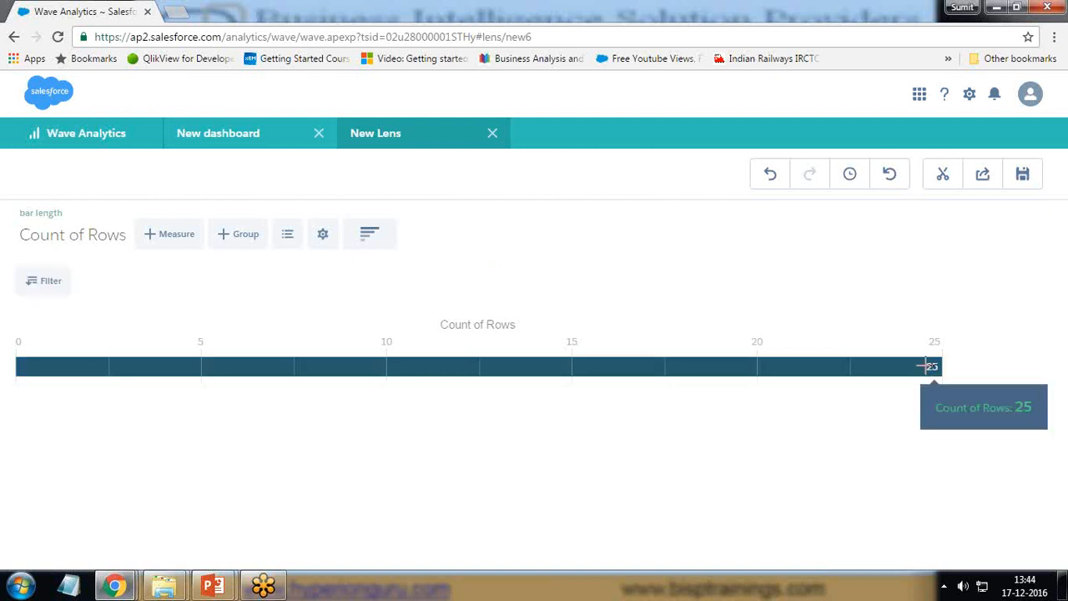
{"action": "mouse_move", "coordinate": [929, 367]}
Group the row count by Status with an Equals filter on all status values, and inspect the Closed - Converted bar.
{"action": "left_click", "coordinate": [240, 239]}
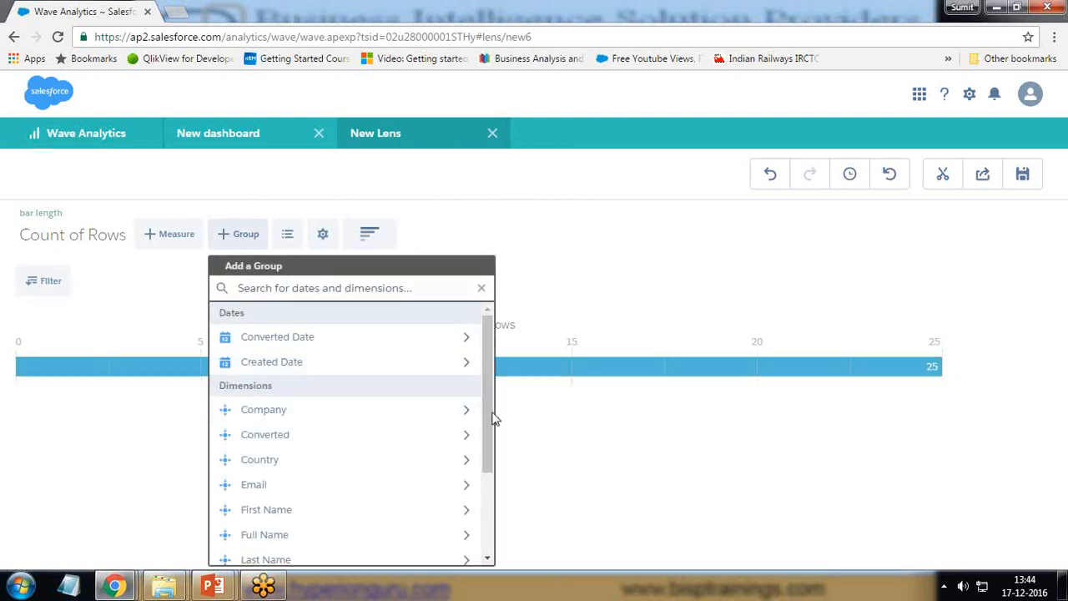
{"action": "left_click_drag", "start_coordinate": [493, 417], "coordinate": [482, 525]}
{"action": "left_click", "coordinate": [440, 553]}
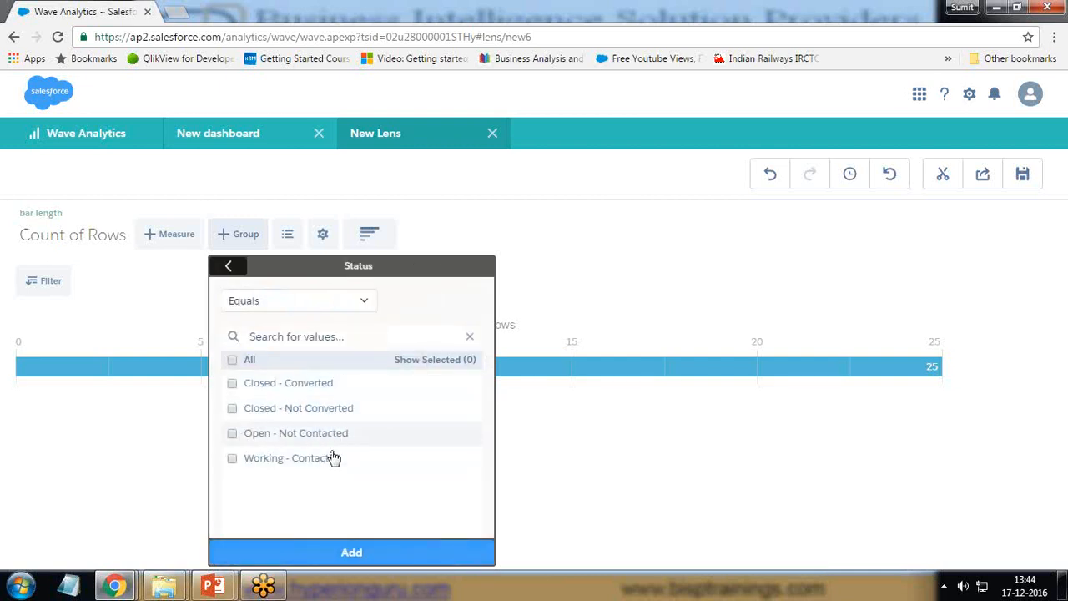
{"action": "left_click", "coordinate": [233, 360]}
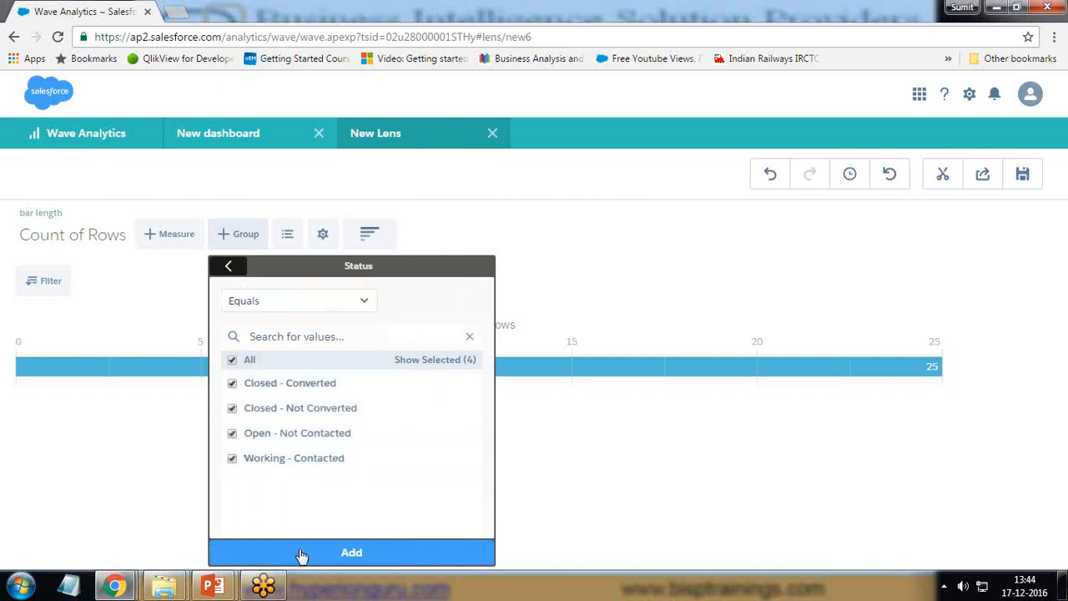
{"action": "left_click", "coordinate": [310, 555]}
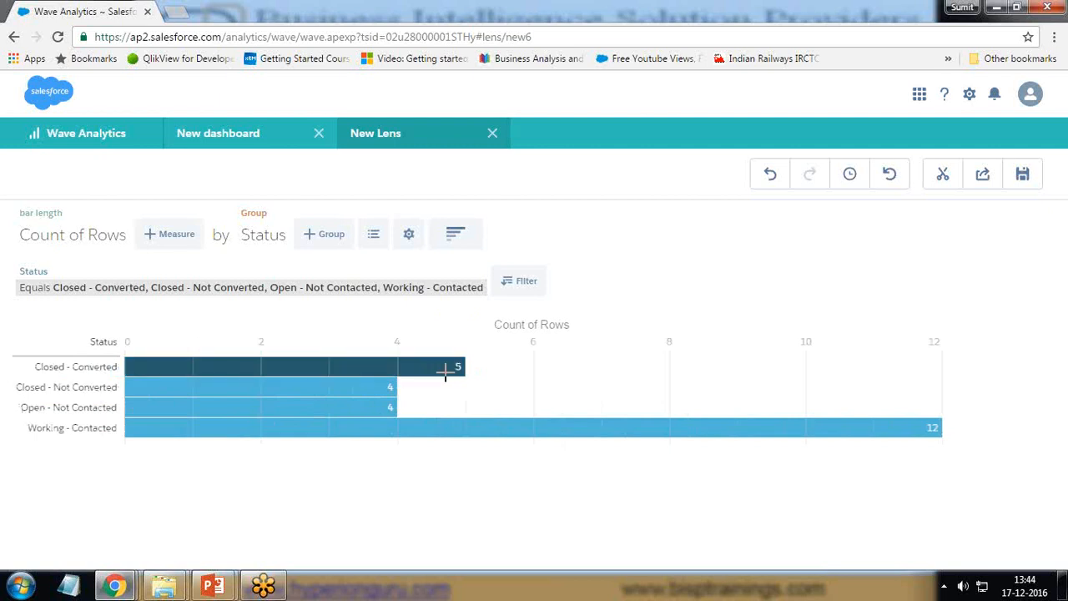
{"action": "mouse_move", "coordinate": [455, 371]}
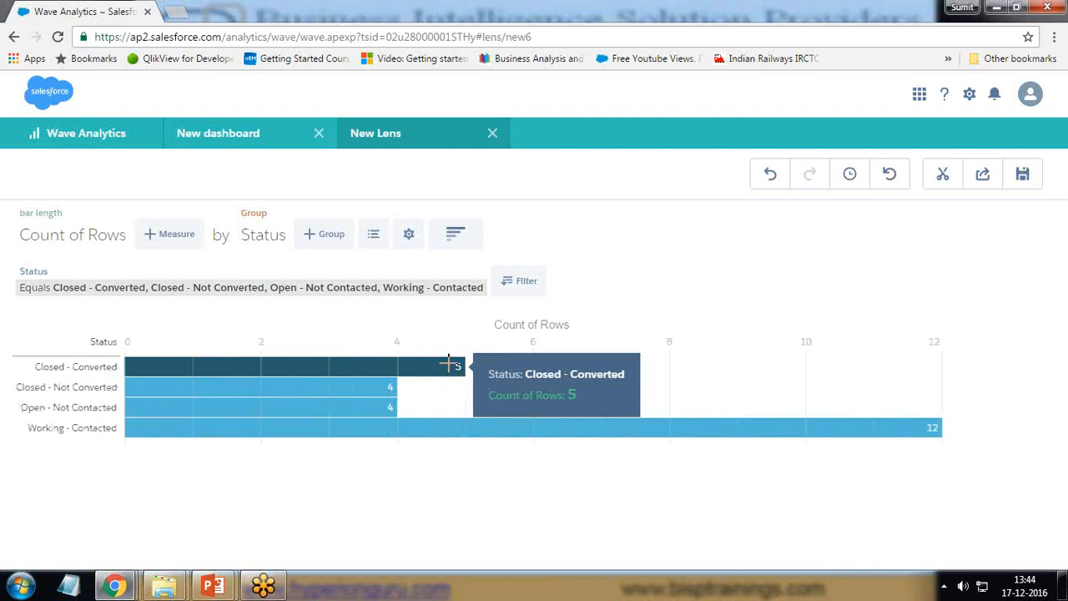
{"action": "mouse_move", "coordinate": [262, 386]}
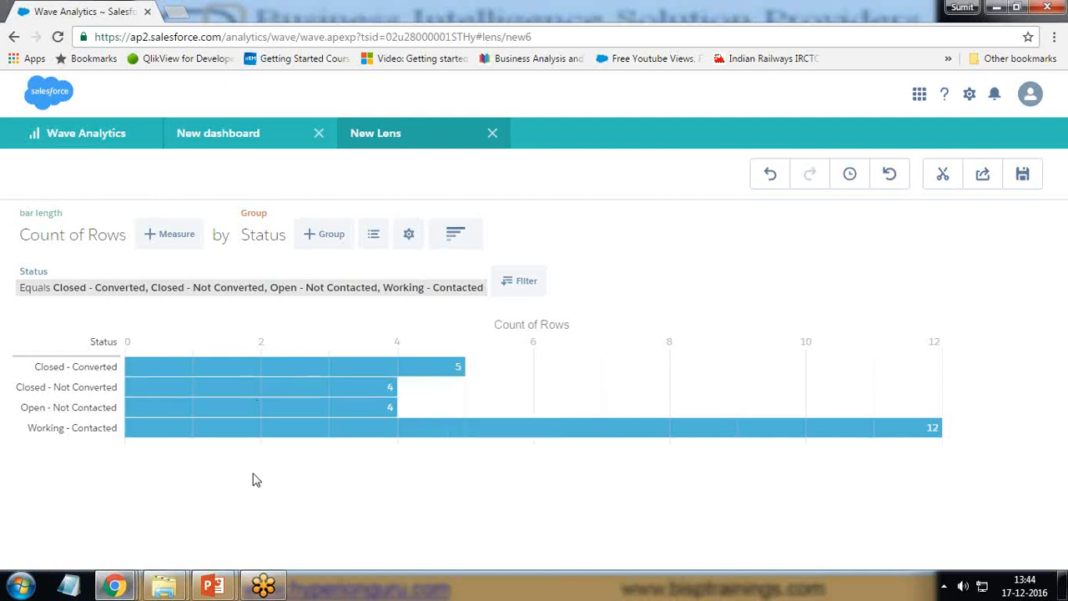
Add Full Name as a second grouping under Status and examine the lead names listed for each status.
{"action": "left_click", "coordinate": [325, 238]}
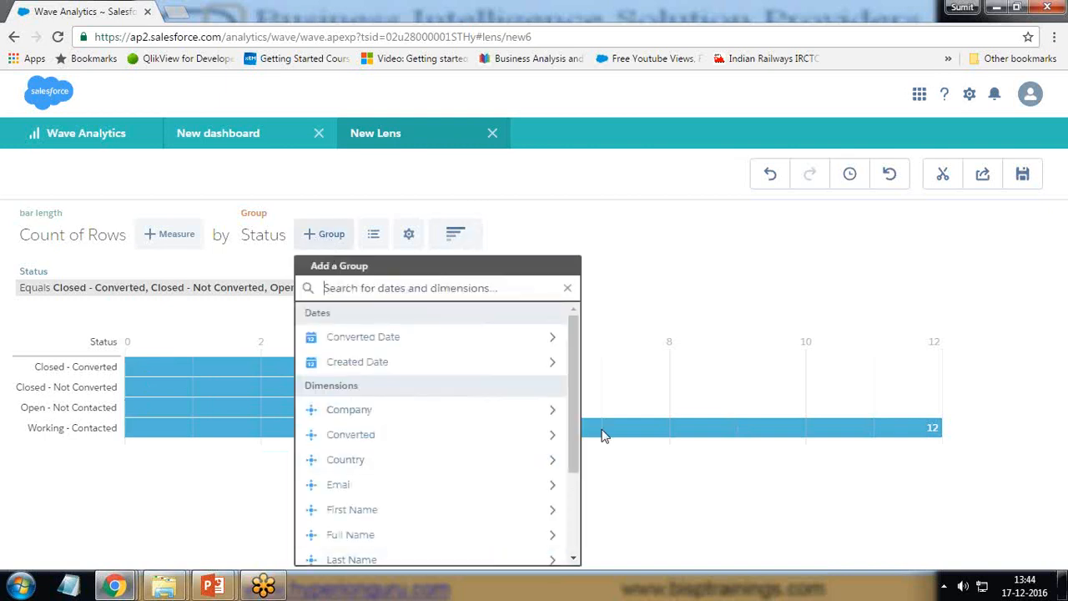
{"action": "left_click_drag", "start_coordinate": [573, 454], "coordinate": [571, 526]}
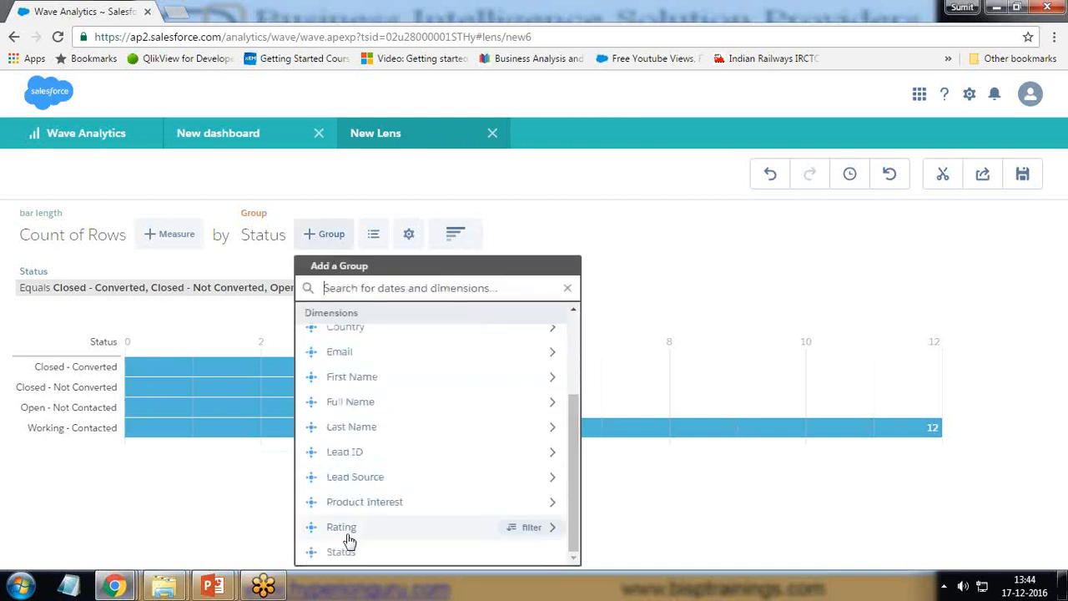
{"action": "left_click", "coordinate": [350, 402]}
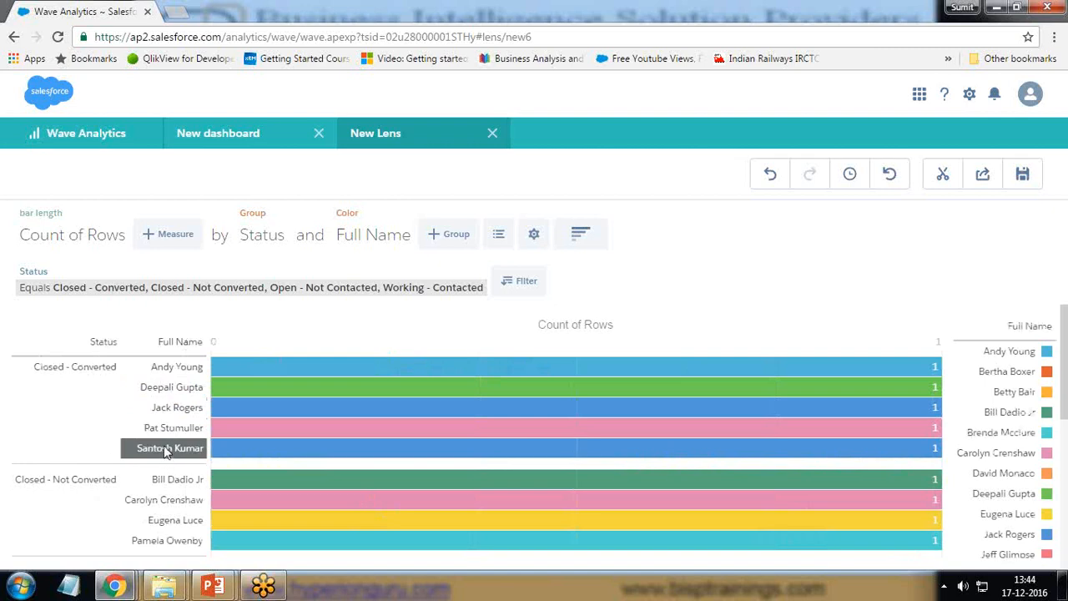
{"action": "scroll", "coordinate": [167, 443], "scroll_direction": "down", "scroll_amount": 5}
{"action": "scroll", "coordinate": [167, 467], "scroll_direction": "up", "scroll_amount": 5}
{"action": "scroll", "coordinate": [171, 476], "scroll_direction": "down", "scroll_amount": 1}
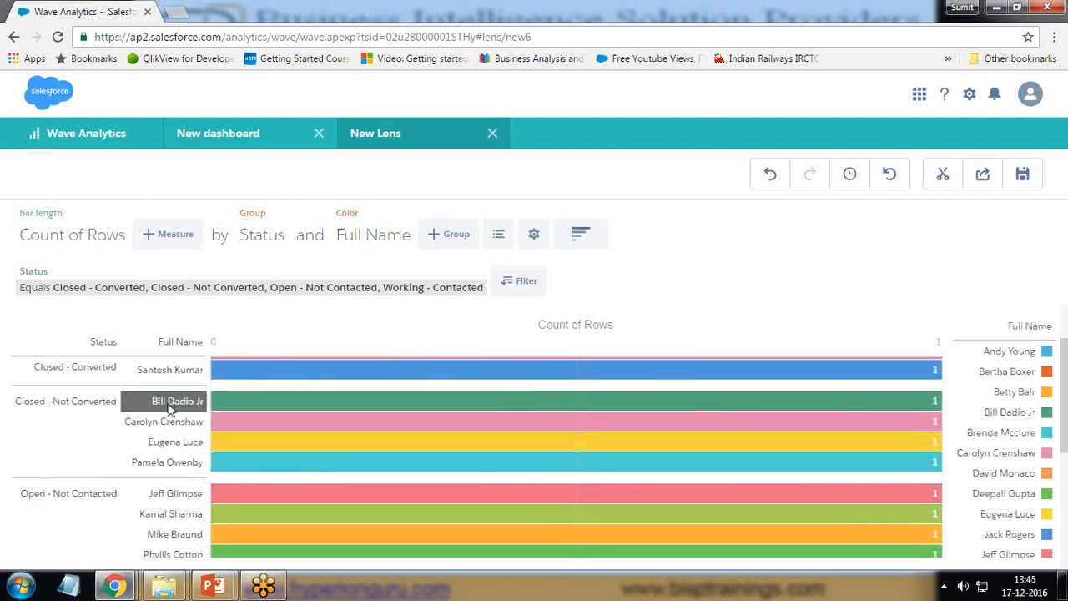
{"action": "scroll", "coordinate": [166, 468], "scroll_direction": "down", "scroll_amount": 1}
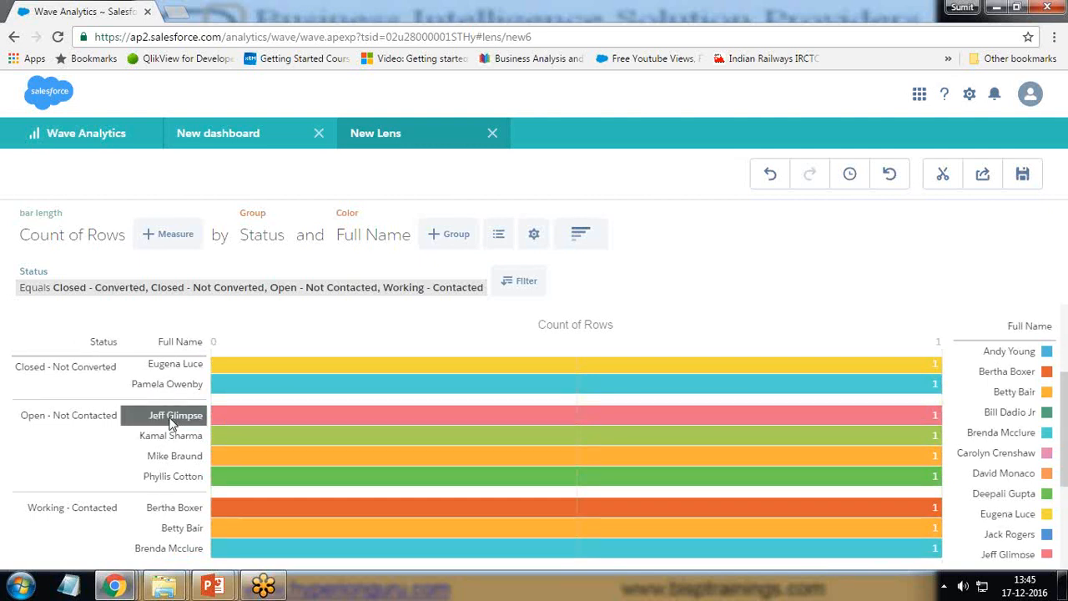
{"action": "scroll", "coordinate": [171, 421], "scroll_direction": "down", "scroll_amount": 3}
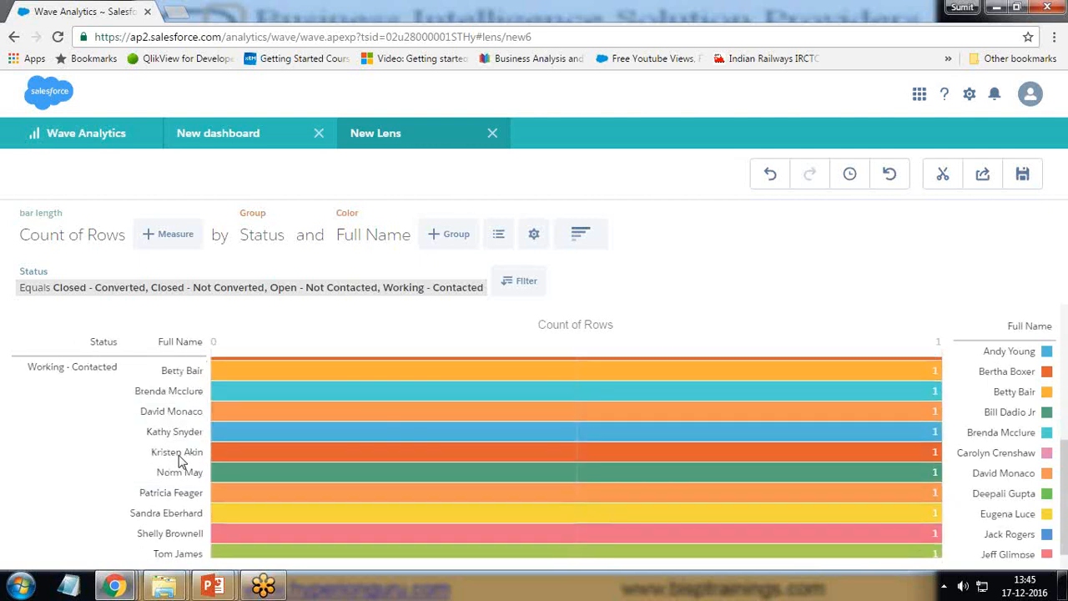
{"action": "scroll", "coordinate": [178, 461], "scroll_direction": "down", "scroll_amount": 1}
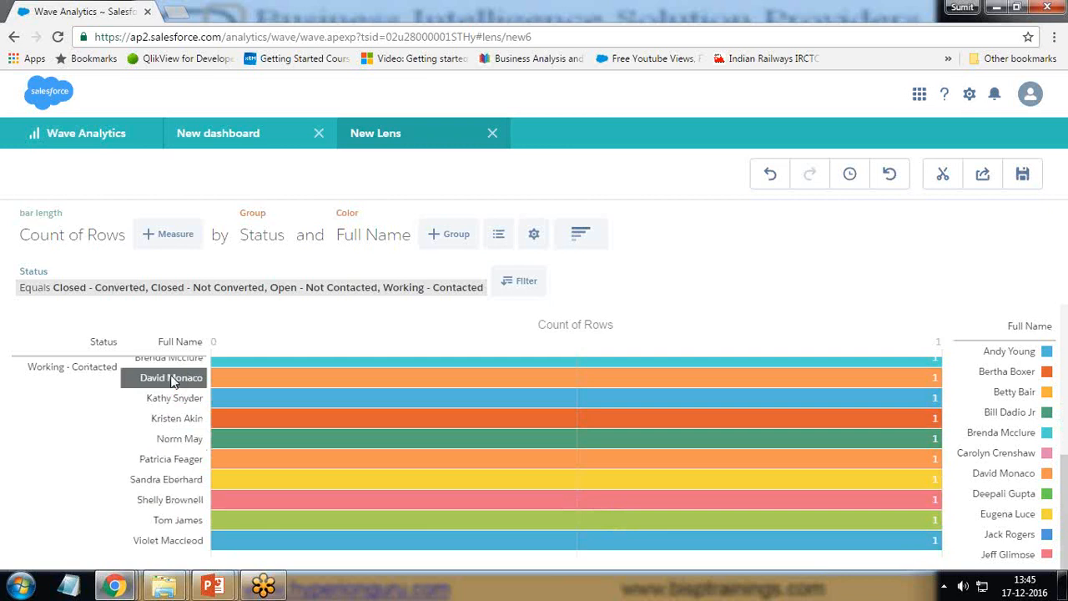
Change the lens to a Donut chart and inspect the donuts for each status.
{"action": "left_click", "coordinate": [580, 234]}
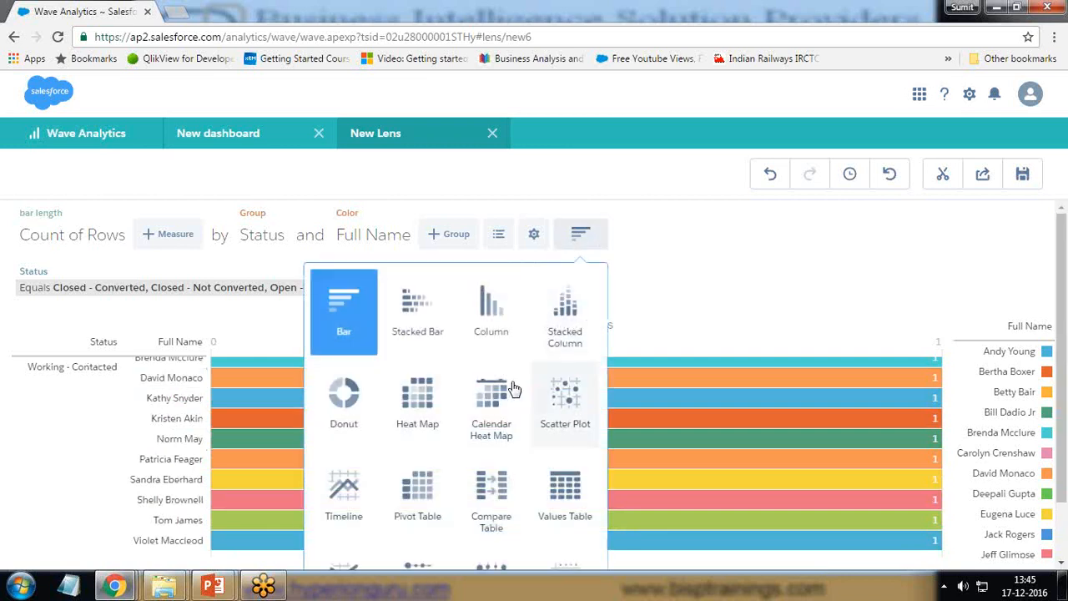
{"action": "left_click", "coordinate": [347, 408]}
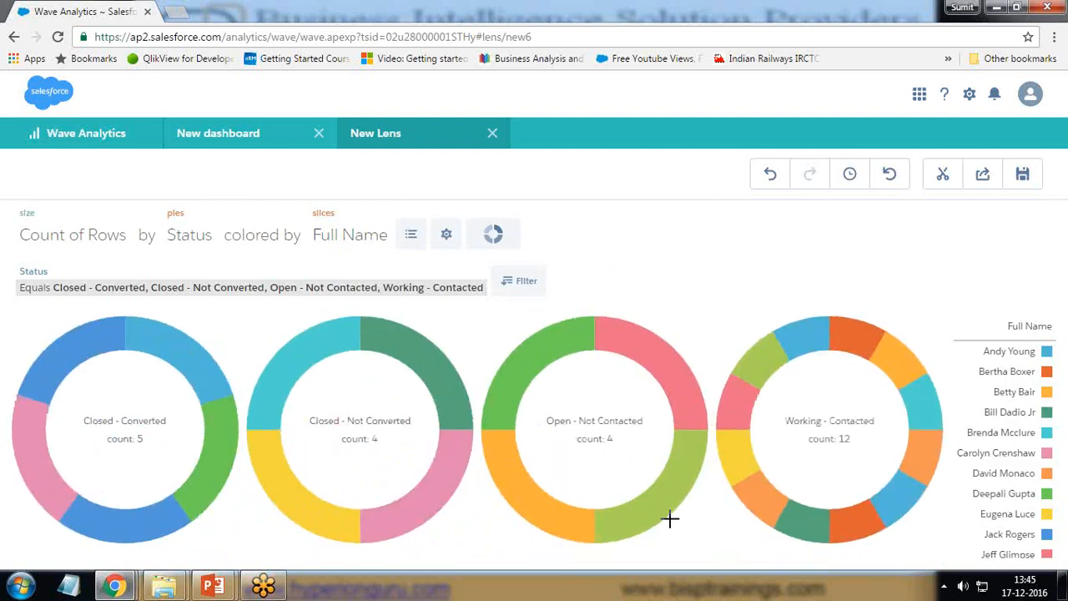
{"action": "mouse_move", "coordinate": [688, 492]}
{"action": "mouse_move", "coordinate": [176, 355]}
Save the lens with the title Lead Lense in the Shared App.
{"action": "left_click", "coordinate": [1022, 177]}
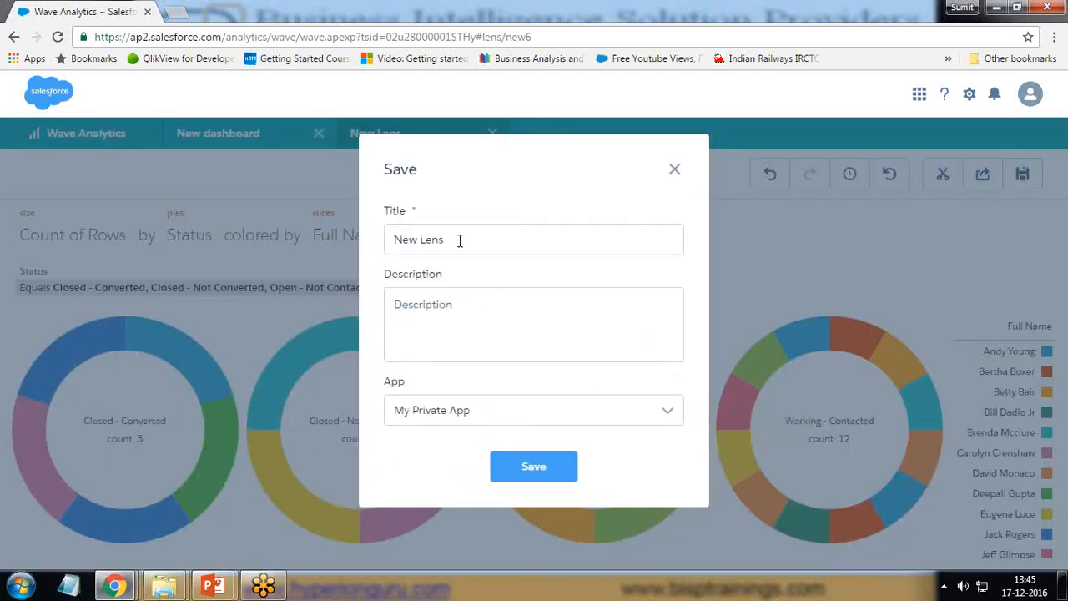
{"action": "left_click_drag", "start_coordinate": [458, 241], "coordinate": [187, 245]}
{"action": "type", "text": "Lead"}
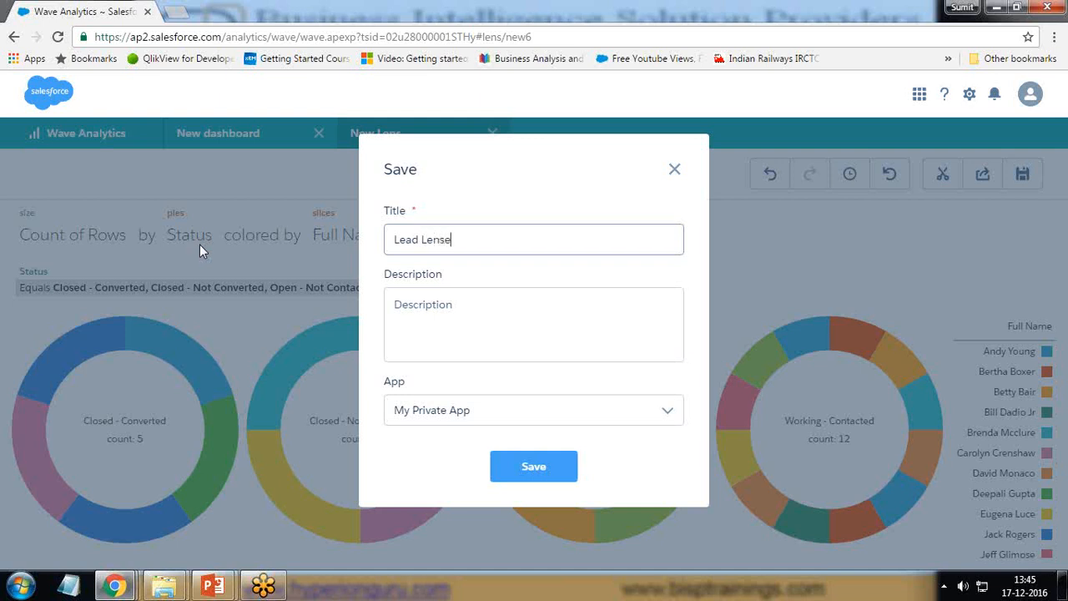
{"action": "left_click", "coordinate": [560, 420]}
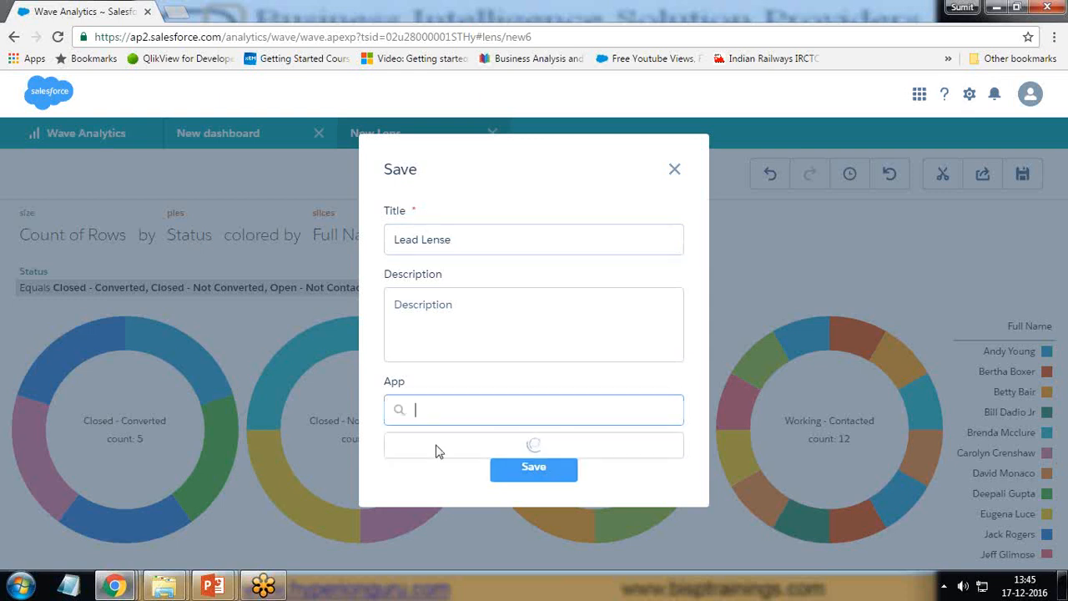
{"action": "left_click", "coordinate": [474, 480]}
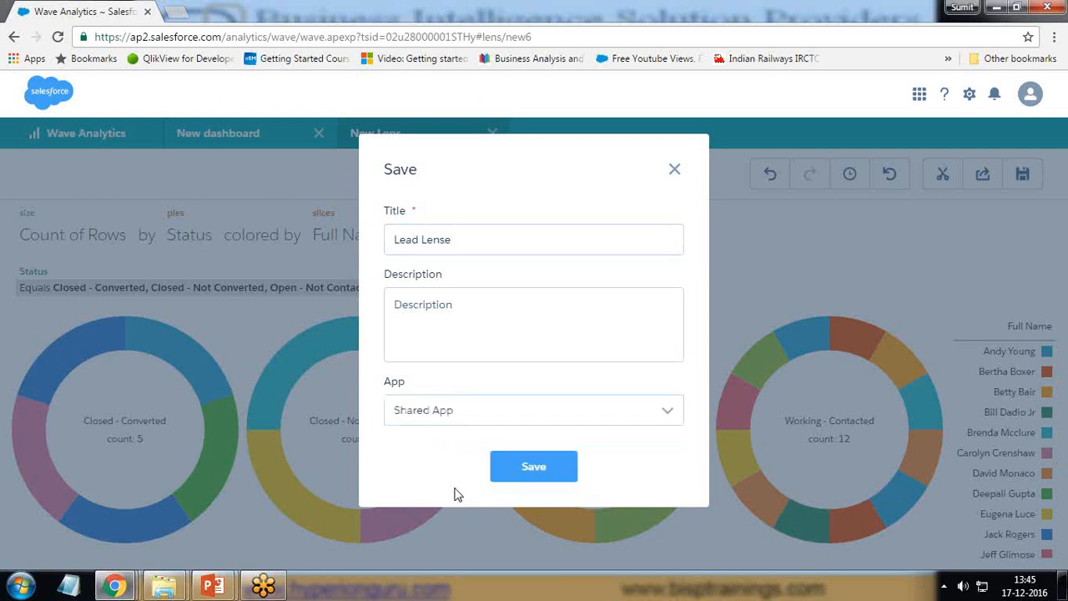
{"action": "left_click", "coordinate": [534, 462]}
Switch to the PowerPoint slide show to review the Business Requirement list, and return to the lens in Chrome.
{"action": "left_click", "coordinate": [212, 585]}
{"action": "left_click", "coordinate": [295, 505]}
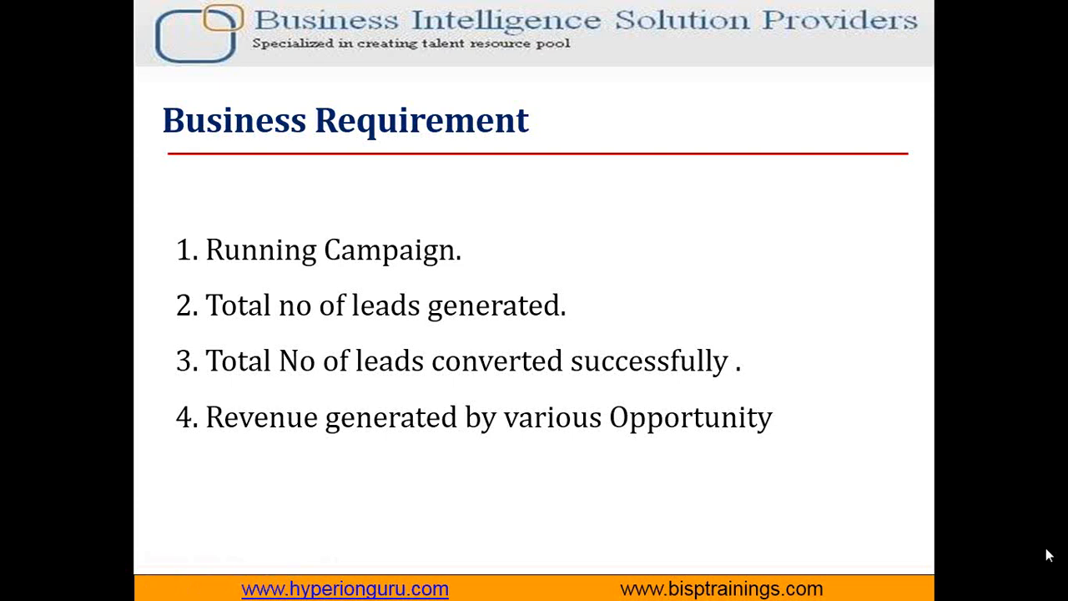
{"action": "key", "text": "super"}
{"action": "key", "text": "alt+Tab"}
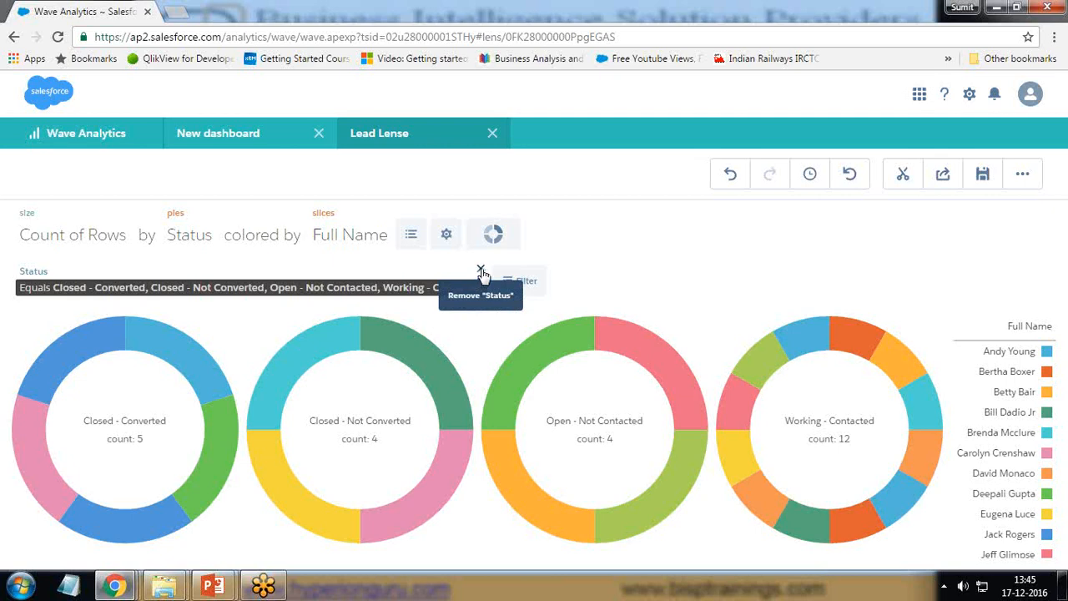
Limit the lens's Status filter to Closed - Converted only and inspect the resulting donut.
{"action": "left_click", "coordinate": [517, 283]}
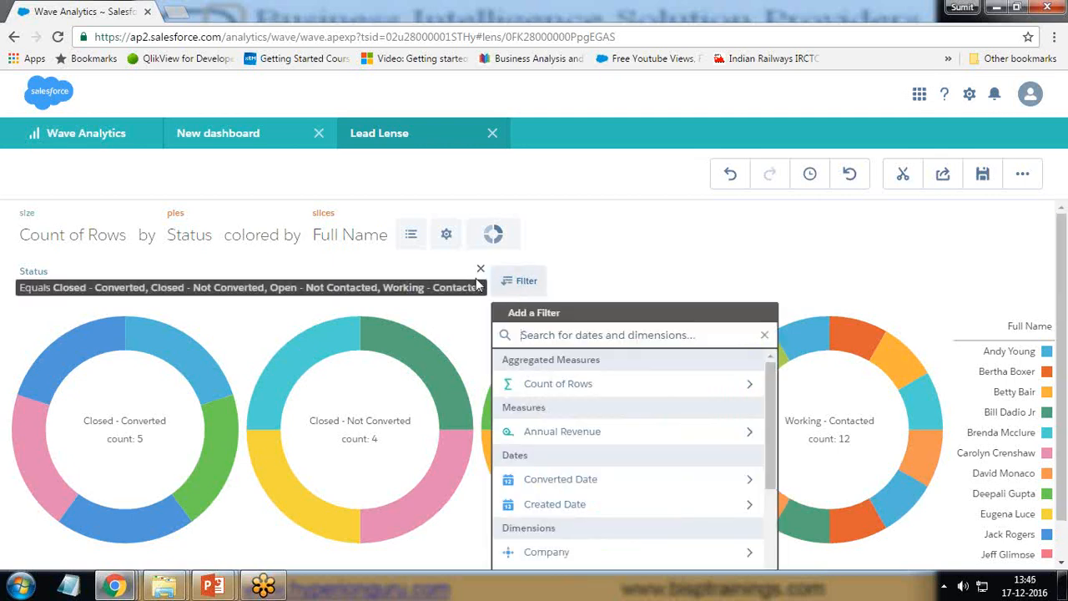
{"action": "double_click", "coordinate": [330, 292]}
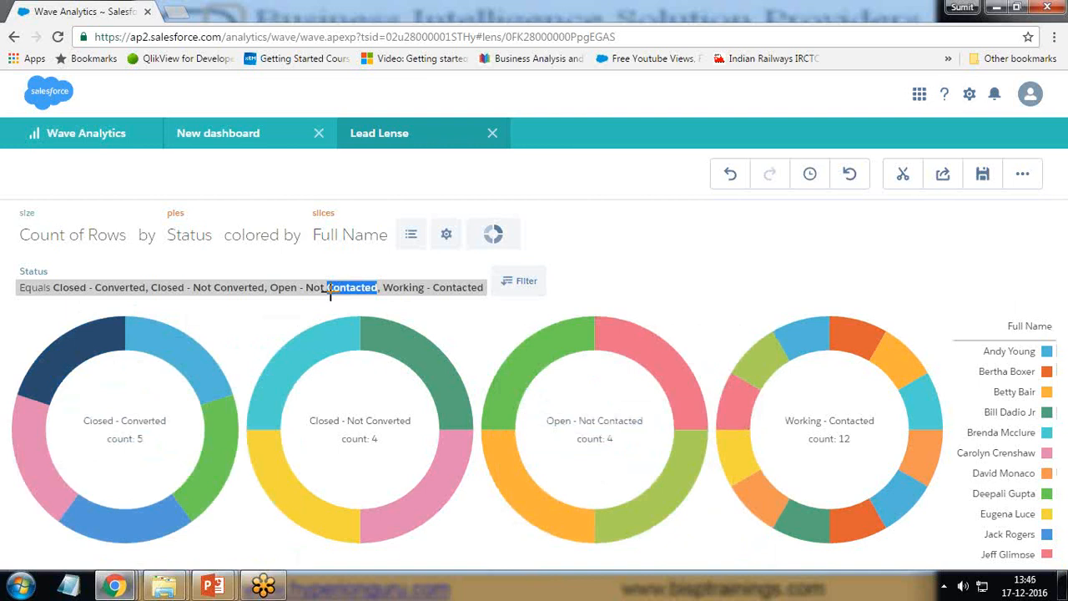
{"action": "double_click", "coordinate": [186, 291]}
{"action": "left_click", "coordinate": [186, 291]}
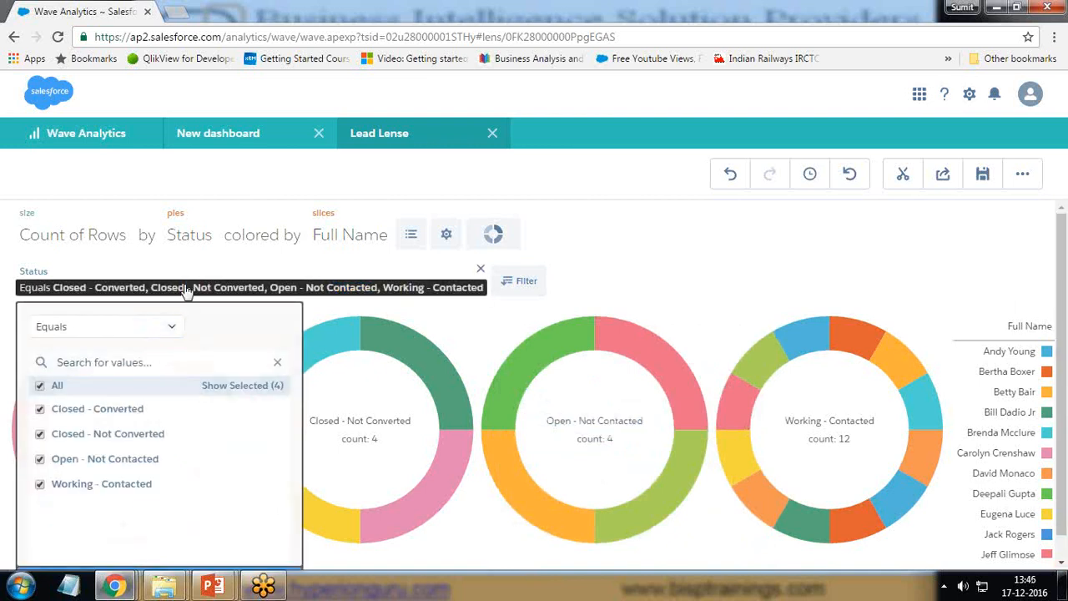
{"action": "left_click", "coordinate": [40, 433]}
{"action": "left_click", "coordinate": [40, 460]}
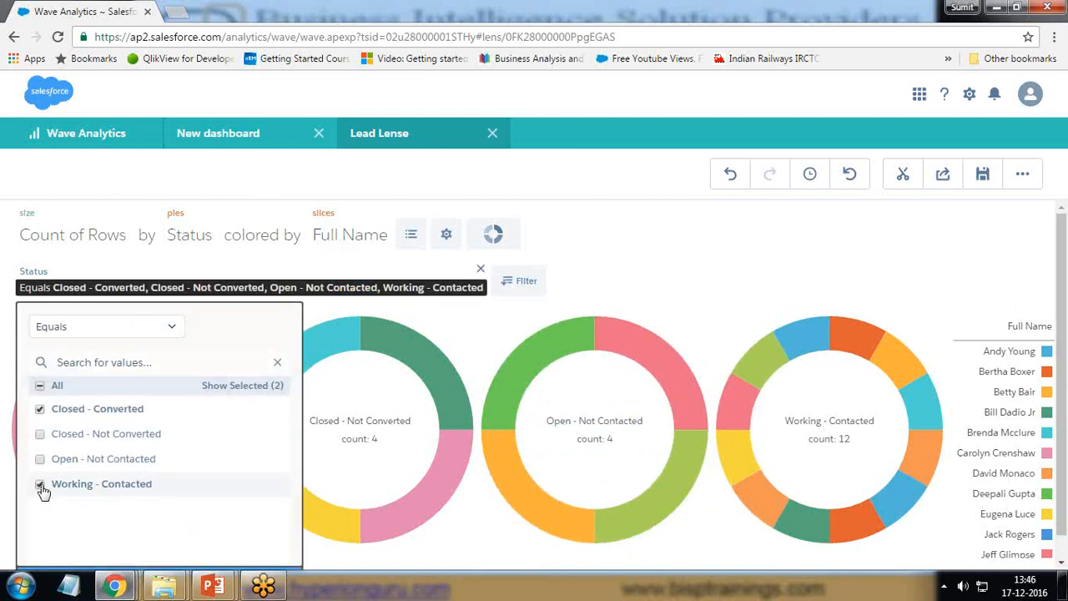
{"action": "left_click", "coordinate": [40, 484]}
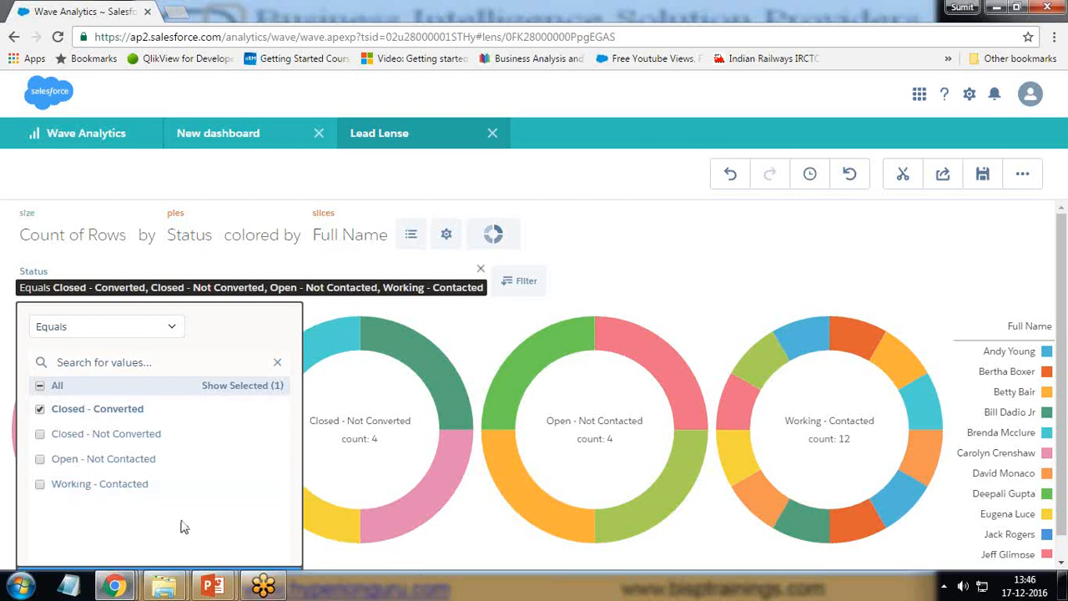
{"action": "left_click", "coordinate": [164, 556]}
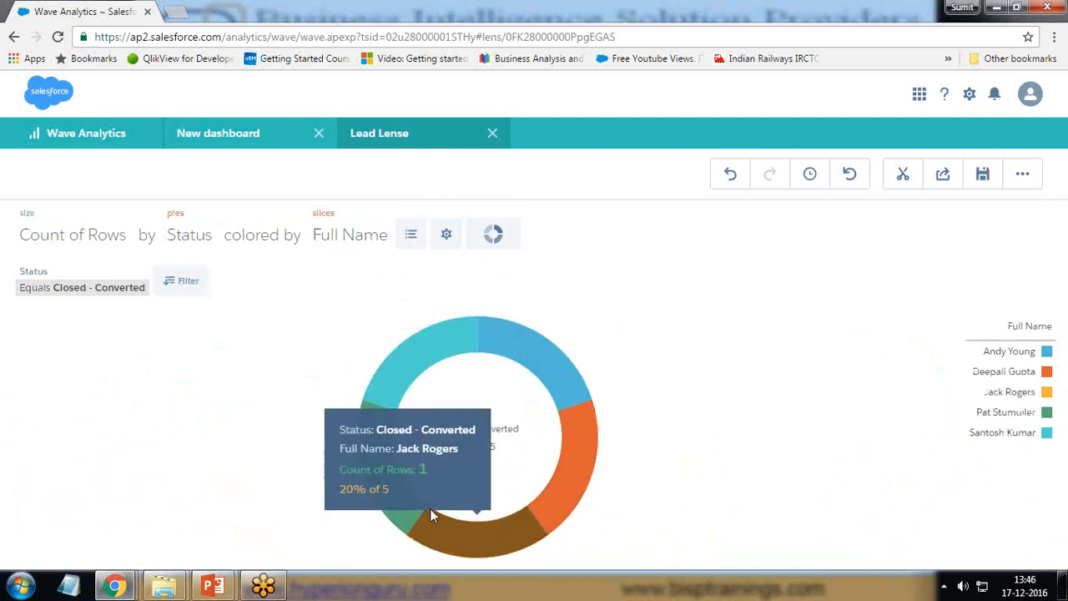
Clip the filtered donut lens to the dashboard designer, check its steps in New dashboard, and return to Lead Lense.
{"action": "left_click", "coordinate": [903, 177]}
{"action": "left_click", "coordinate": [242, 132]}
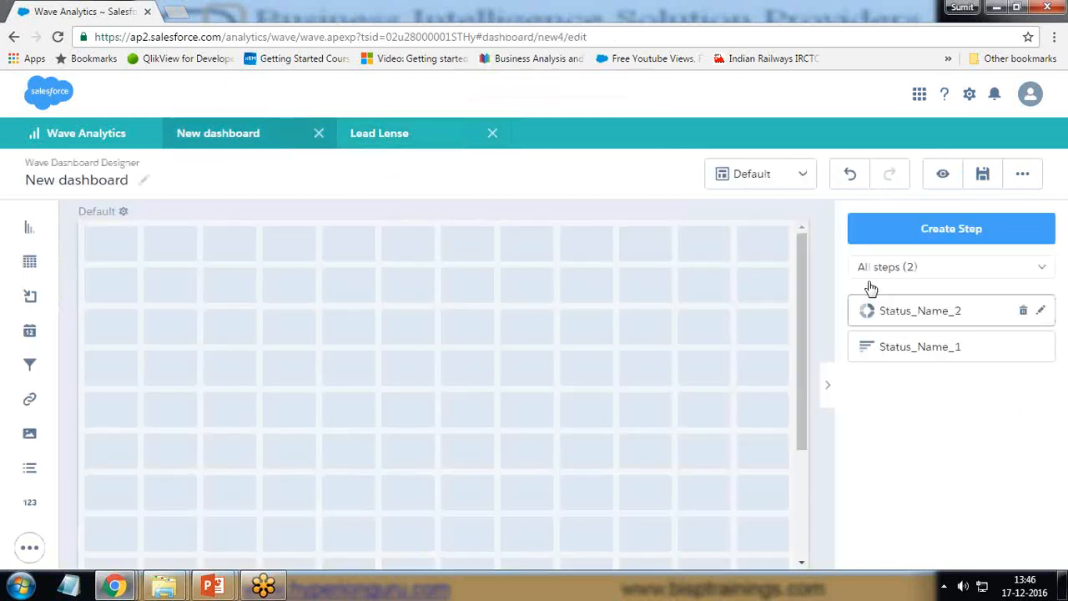
{"action": "left_click", "coordinate": [399, 135]}
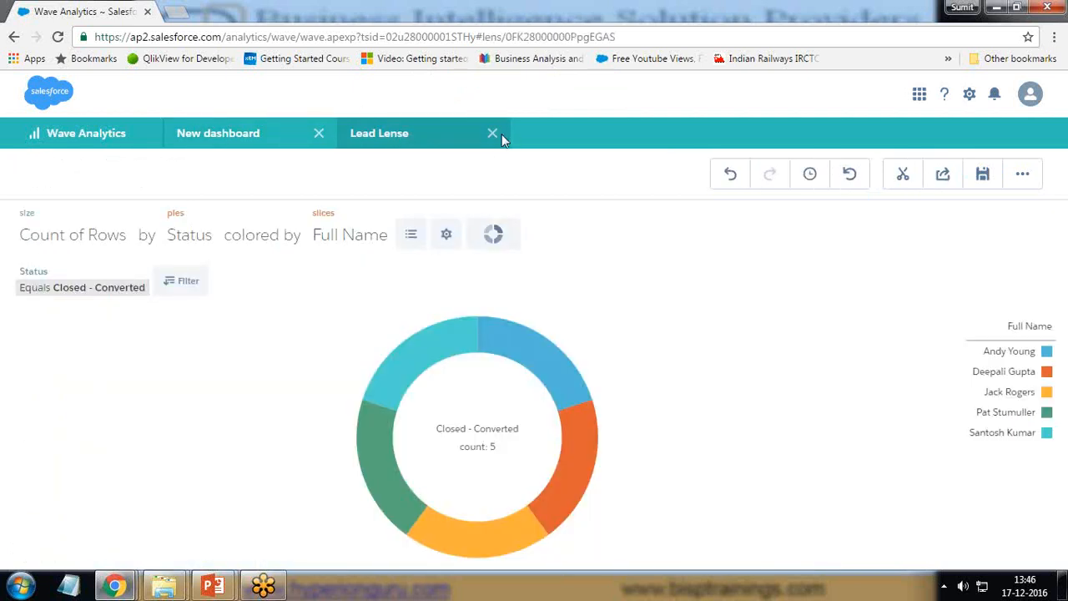
{"action": "left_click", "coordinate": [728, 177]}
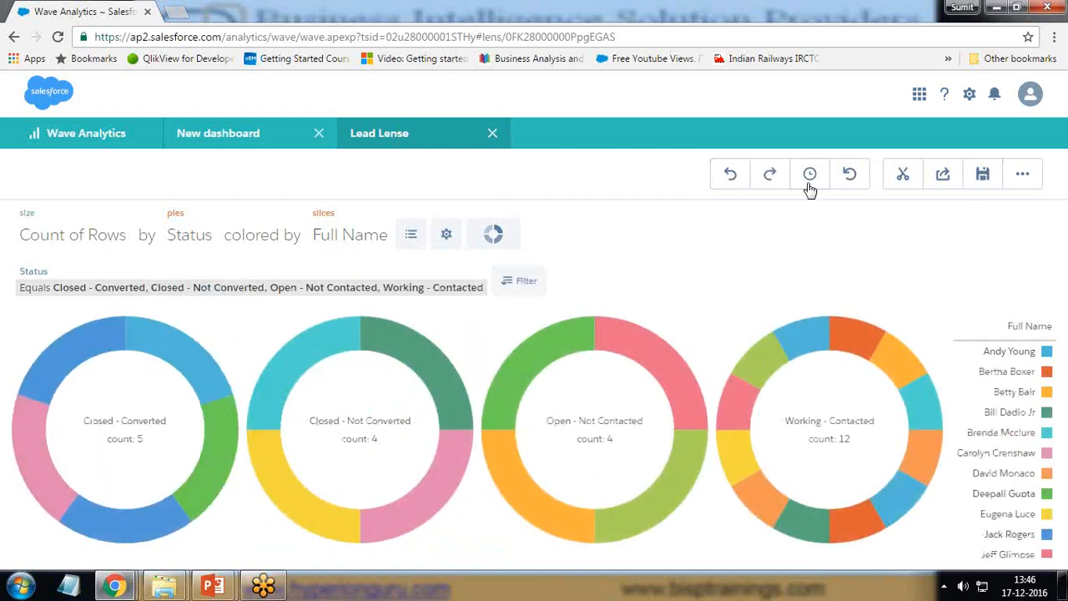
{"action": "left_click", "coordinate": [770, 177]}
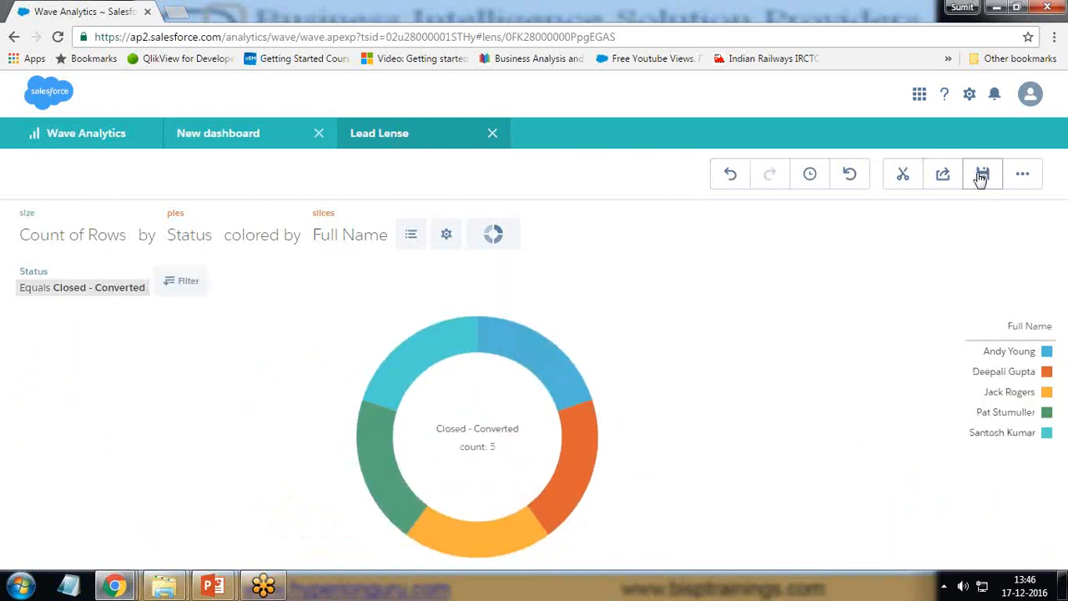
{"action": "left_click", "coordinate": [979, 177]}
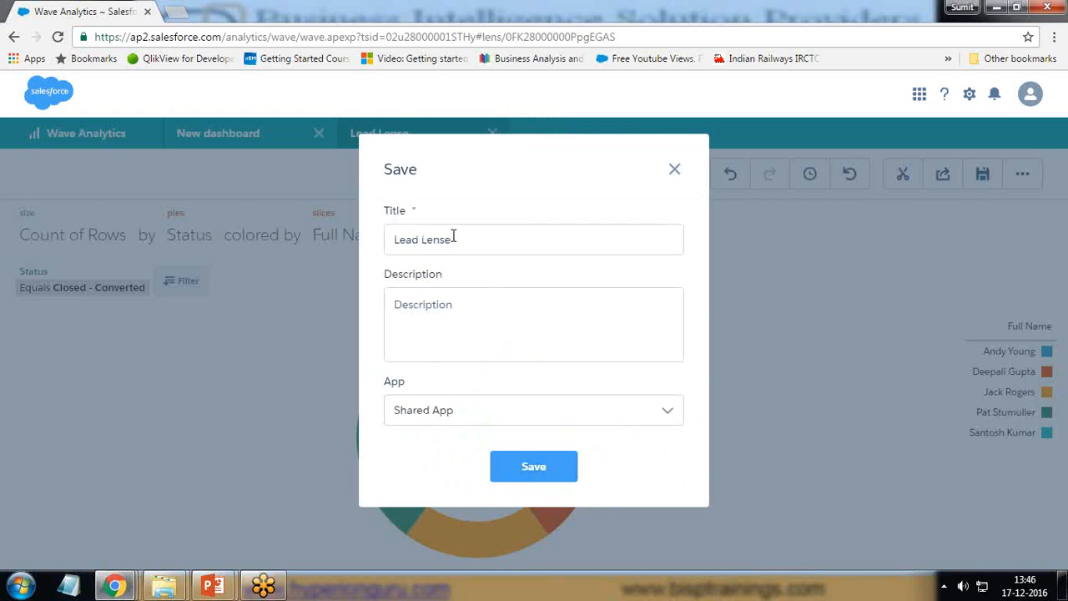
{"action": "left_click", "coordinate": [674, 169]}
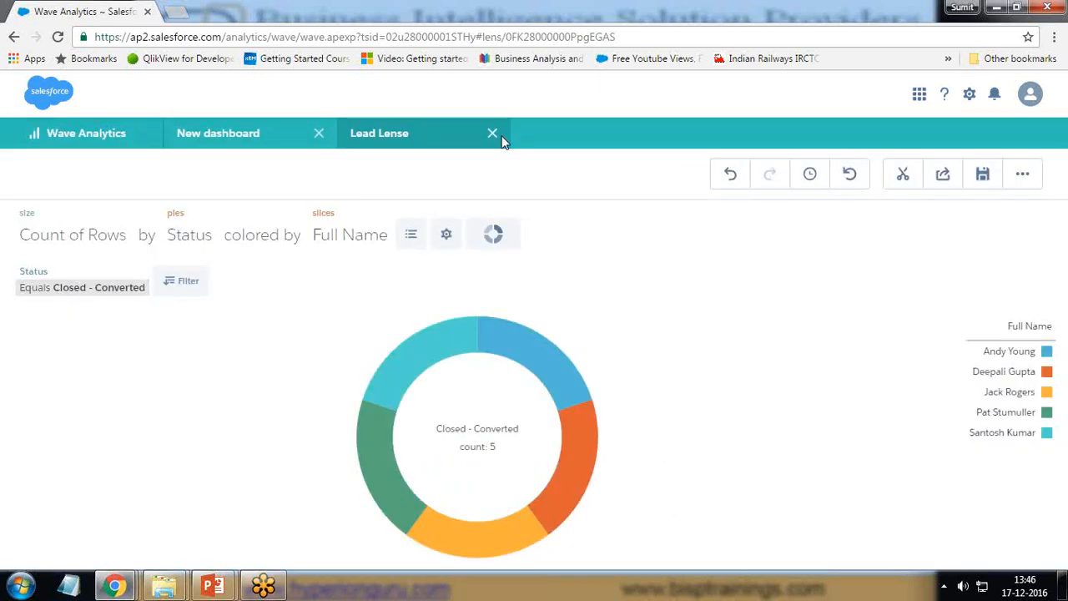
Close Lead Lense, go to the Wave Analytics home page, and recheck the business requirements in PowerPoint.
{"action": "left_click", "coordinate": [494, 134]}
{"action": "left_click", "coordinate": [91, 136]}
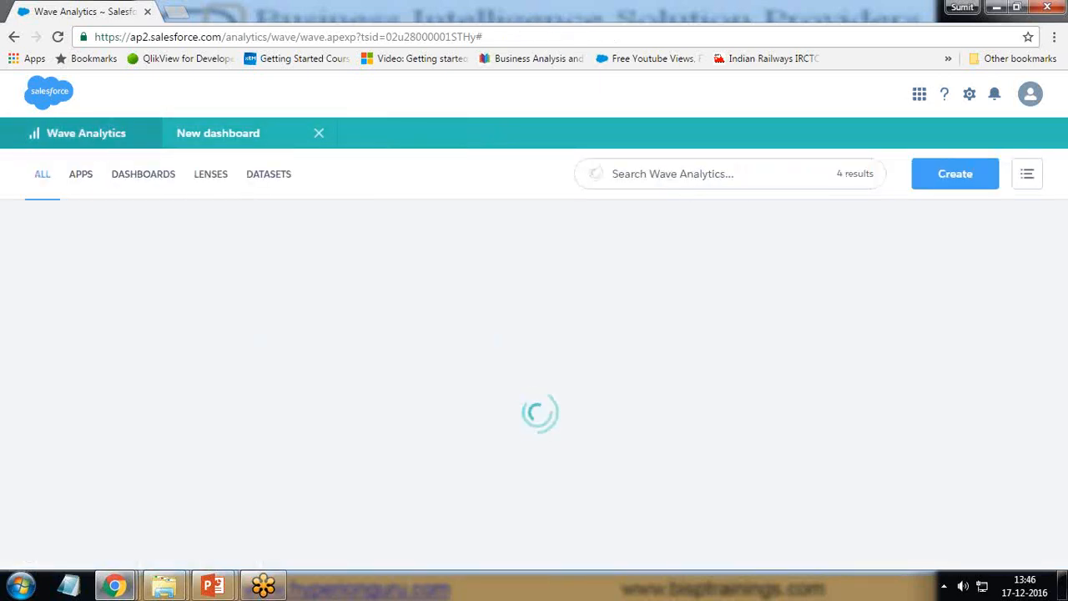
{"action": "mouse_move", "coordinate": [236, 589]}
{"action": "left_click", "coordinate": [342, 526]}
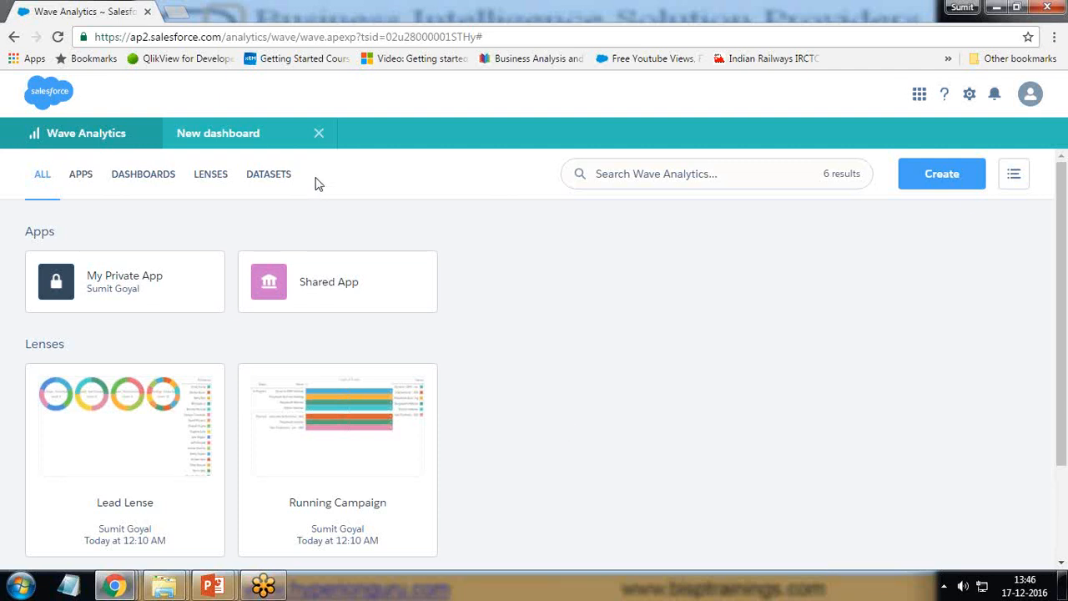
Start a new dataset from Salesforce data with the Opportunity object as its root.
{"action": "left_click", "coordinate": [944, 180]}
{"action": "left_click", "coordinate": [906, 279]}
{"action": "left_click", "coordinate": [364, 302]}
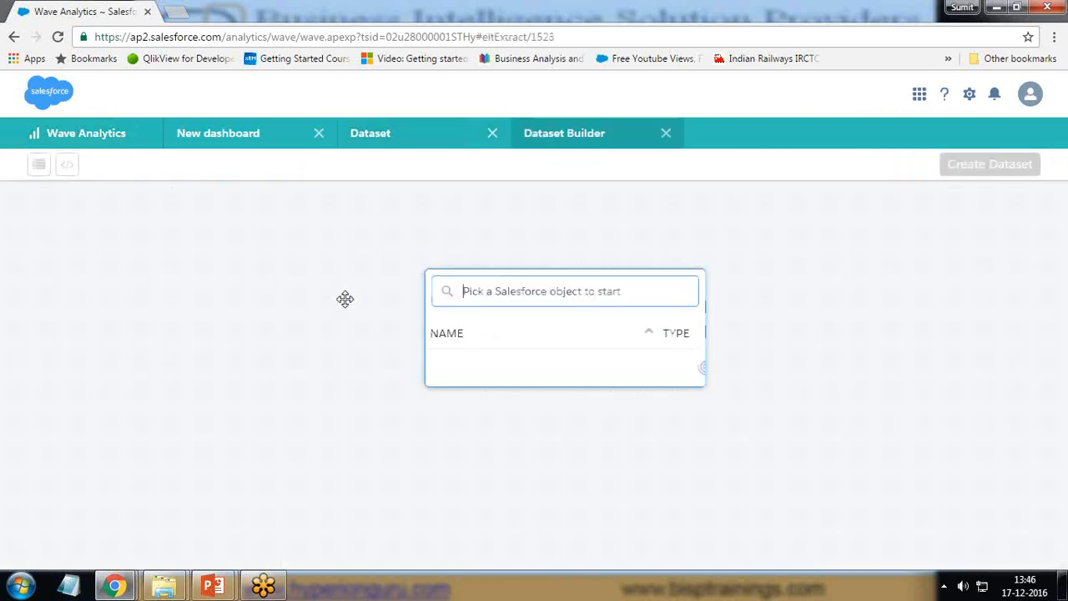
{"action": "type", "text": "Oppo"}
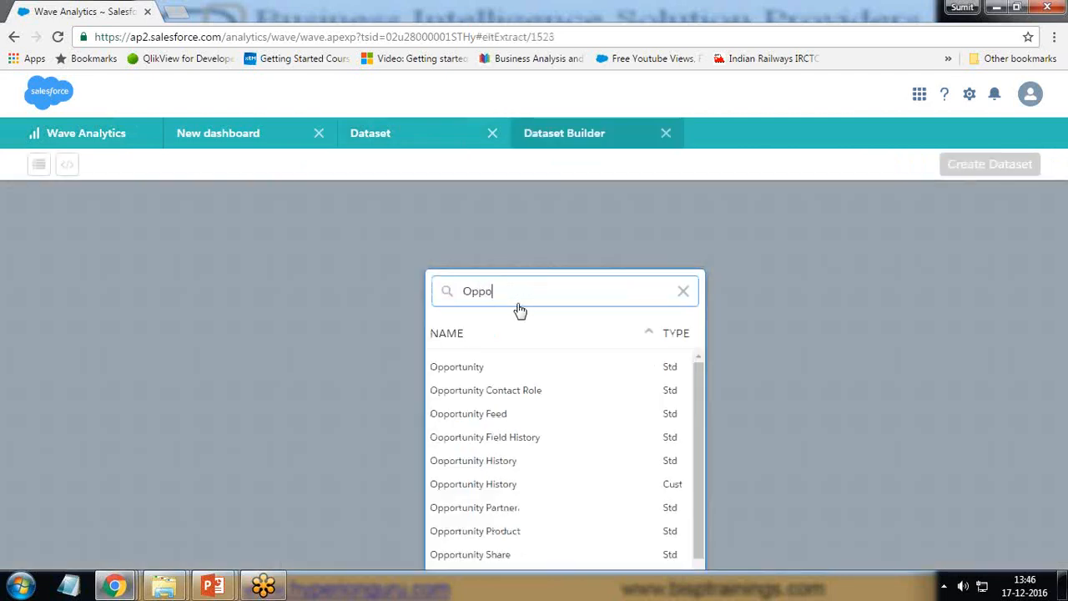
{"action": "left_click", "coordinate": [468, 361]}
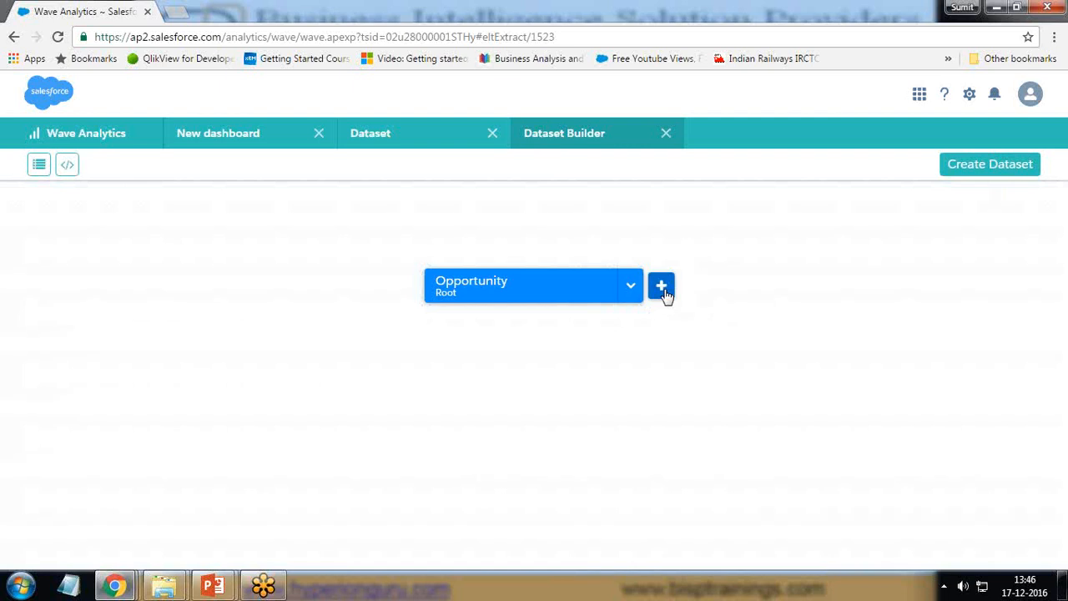
Add the Amount, Close Date, Closed and Expected Amount fields to the Opportunity root object.
{"action": "left_click", "coordinate": [663, 286]}
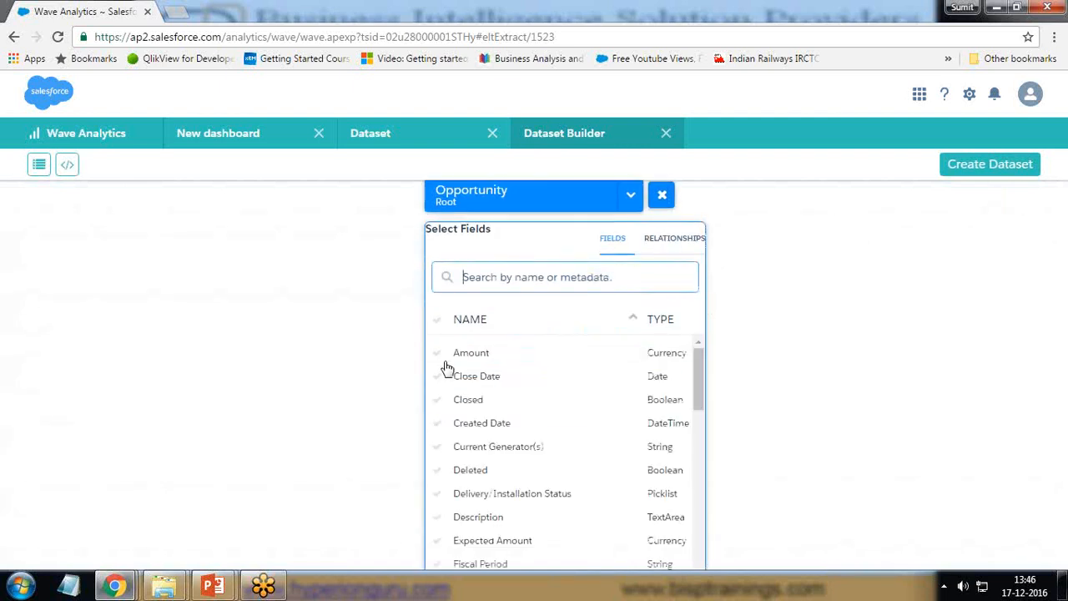
{"action": "left_click", "coordinate": [439, 357]}
{"action": "left_click", "coordinate": [439, 377]}
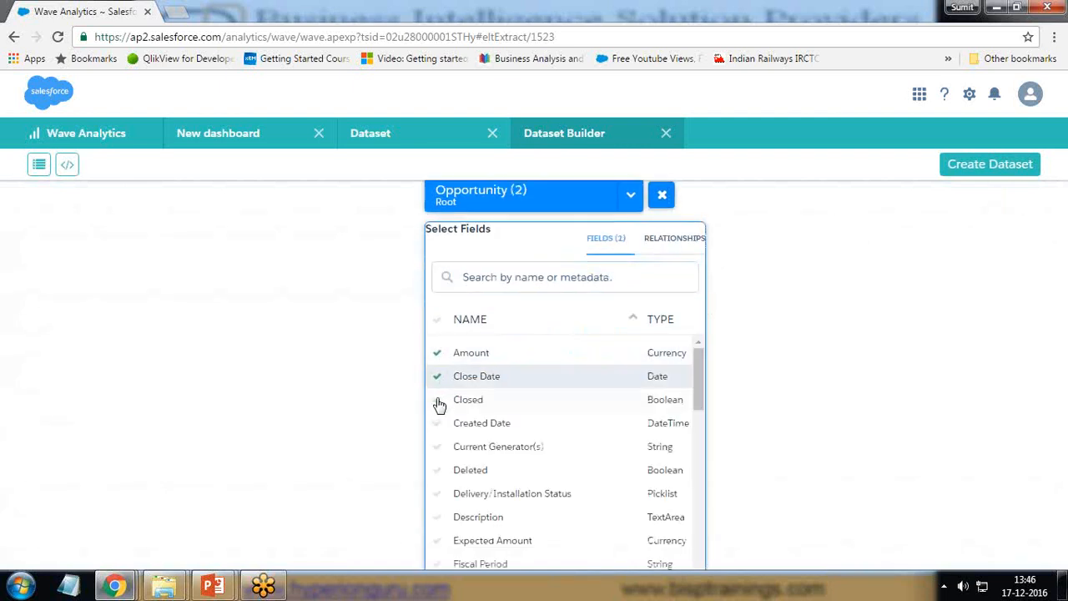
{"action": "left_click", "coordinate": [437, 400]}
{"action": "left_click", "coordinate": [437, 449]}
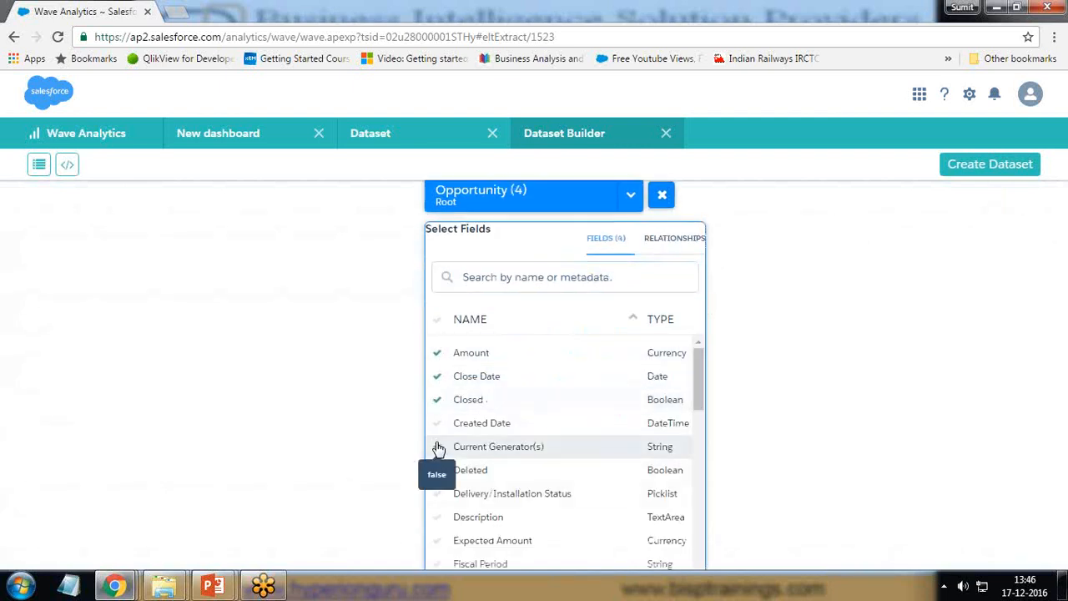
{"action": "scroll", "coordinate": [470, 434], "scroll_direction": "down", "scroll_amount": 2}
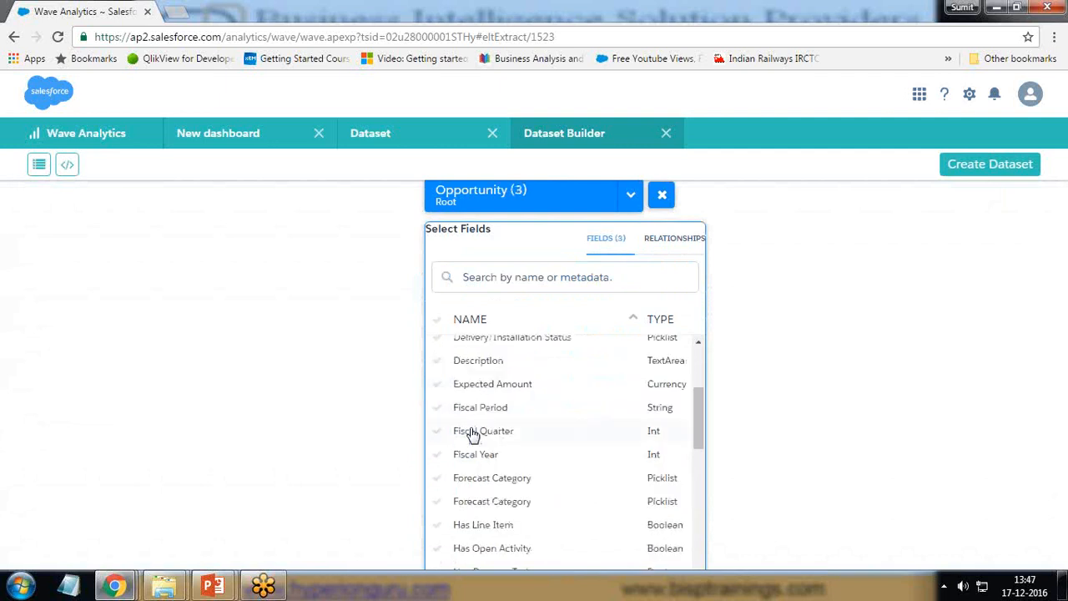
{"action": "left_click", "coordinate": [437, 386]}
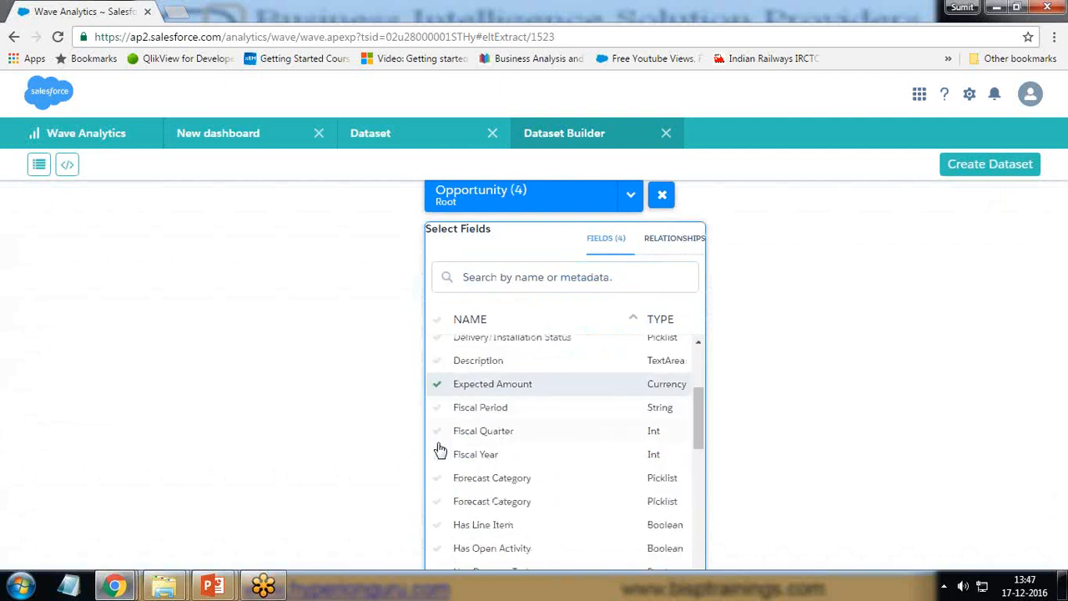
Add the Lead Source, Name, Opportunity Source, Probability (%), Quantity, Stage and Won fields to Opportunity and close the field list.
{"action": "scroll", "coordinate": [450, 513], "scroll_direction": "down", "scroll_amount": 3}
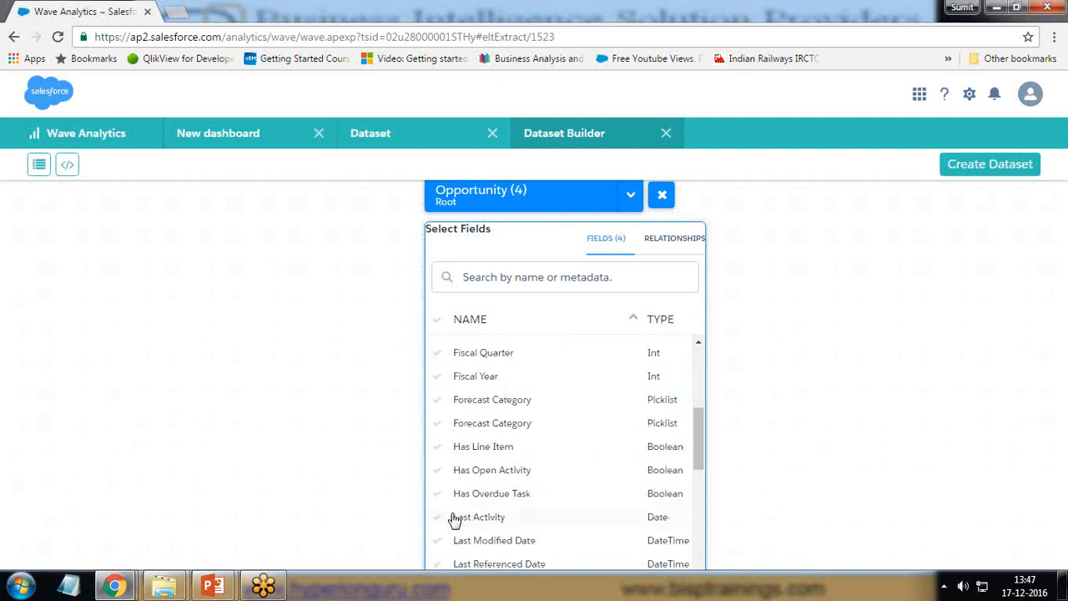
{"action": "left_click", "coordinate": [437, 454]}
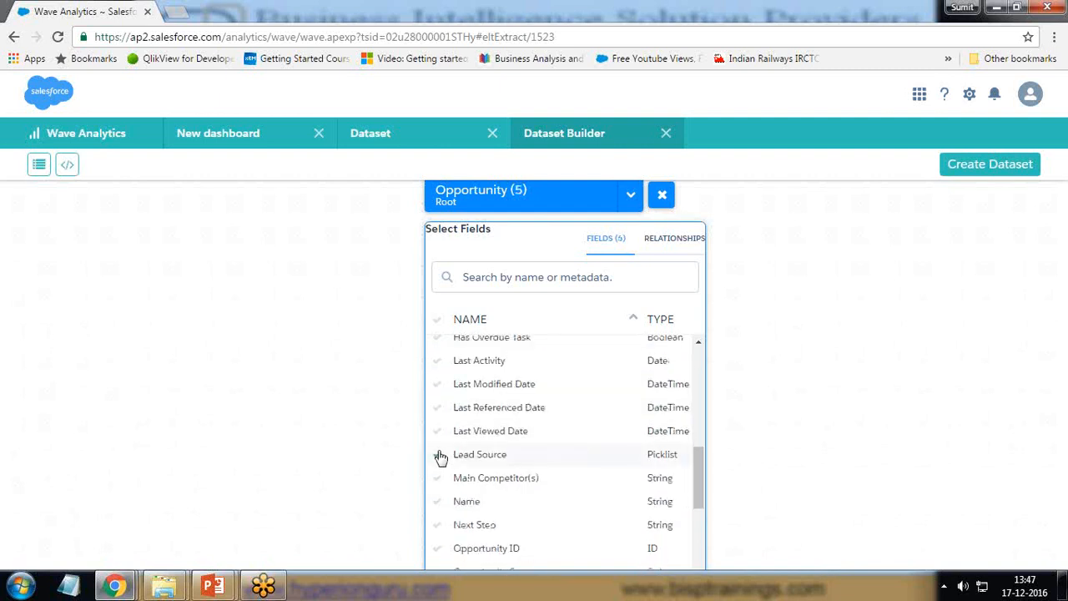
{"action": "scroll", "coordinate": [441, 507], "scroll_direction": "down", "scroll_amount": 3}
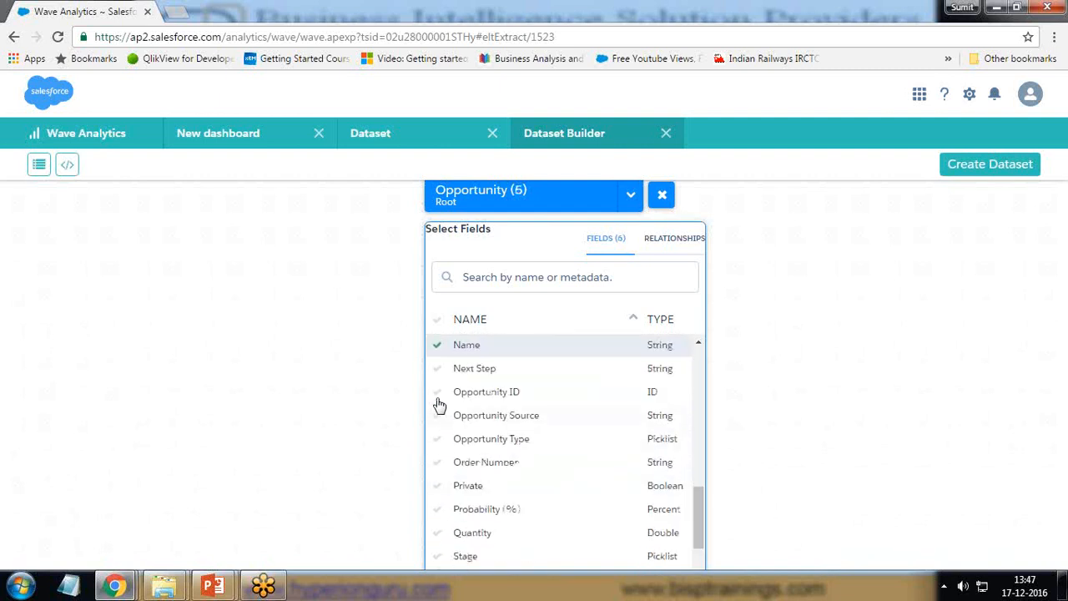
{"action": "left_click", "coordinate": [438, 419]}
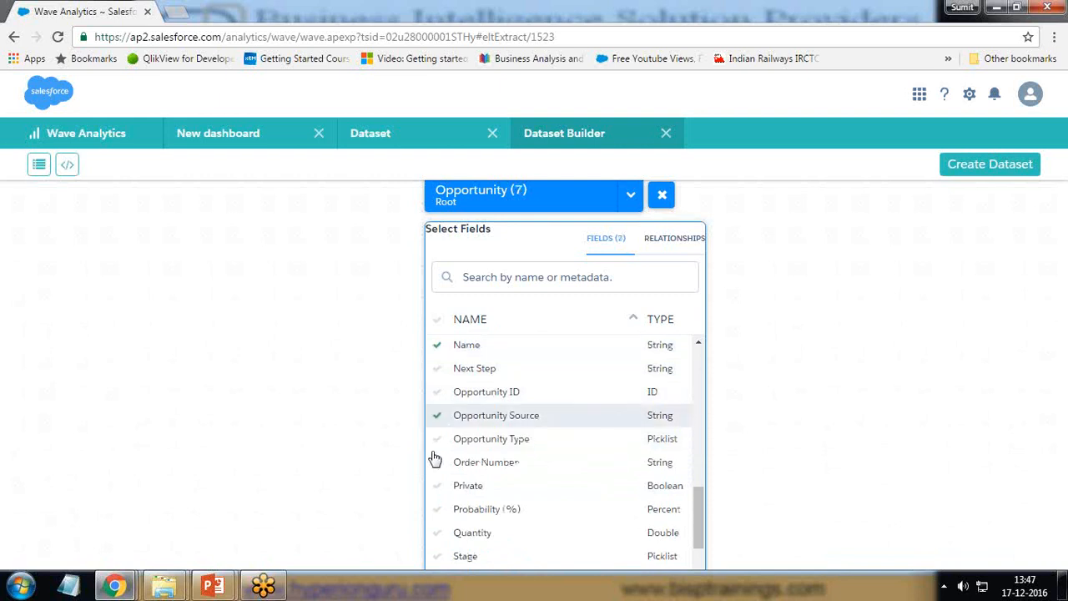
{"action": "left_click", "coordinate": [438, 509]}
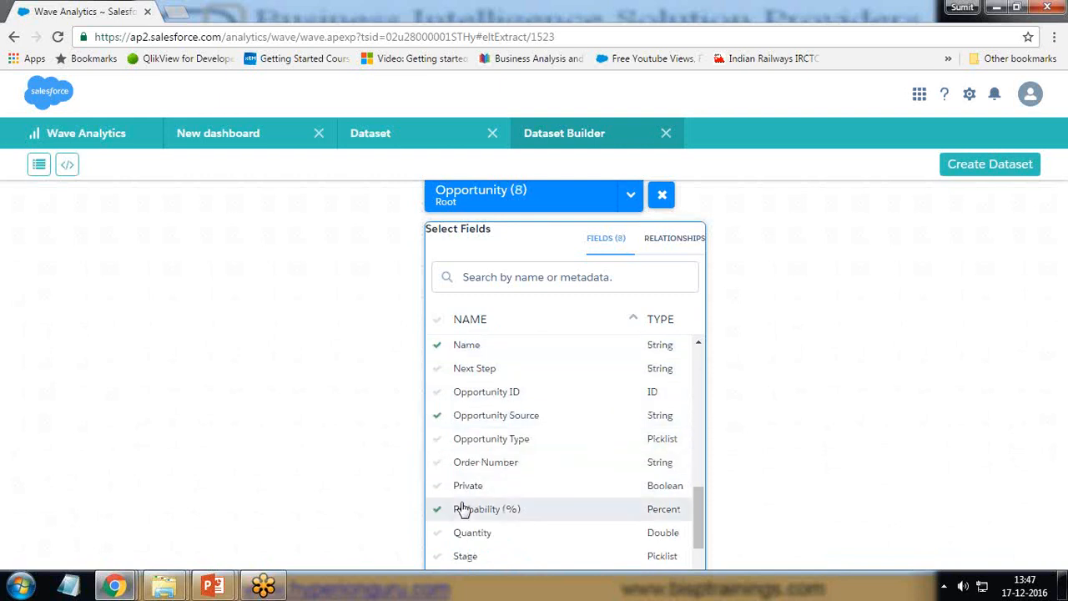
{"action": "scroll", "coordinate": [437, 509], "scroll_direction": "down", "scroll_amount": 1}
{"action": "left_click", "coordinate": [437, 469]}
{"action": "left_click", "coordinate": [438, 491]}
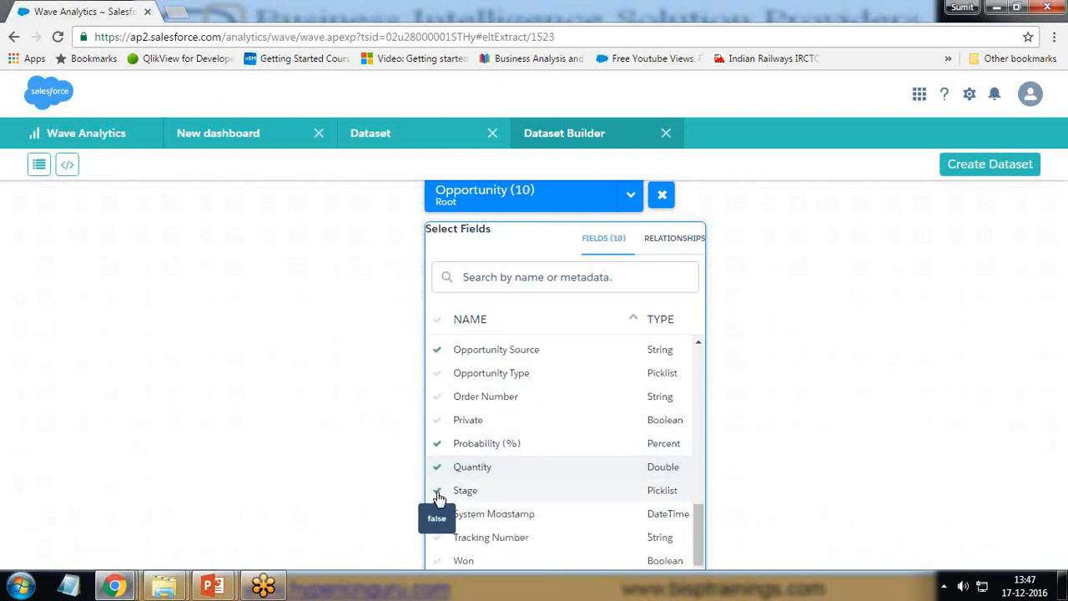
{"action": "left_click", "coordinate": [440, 561]}
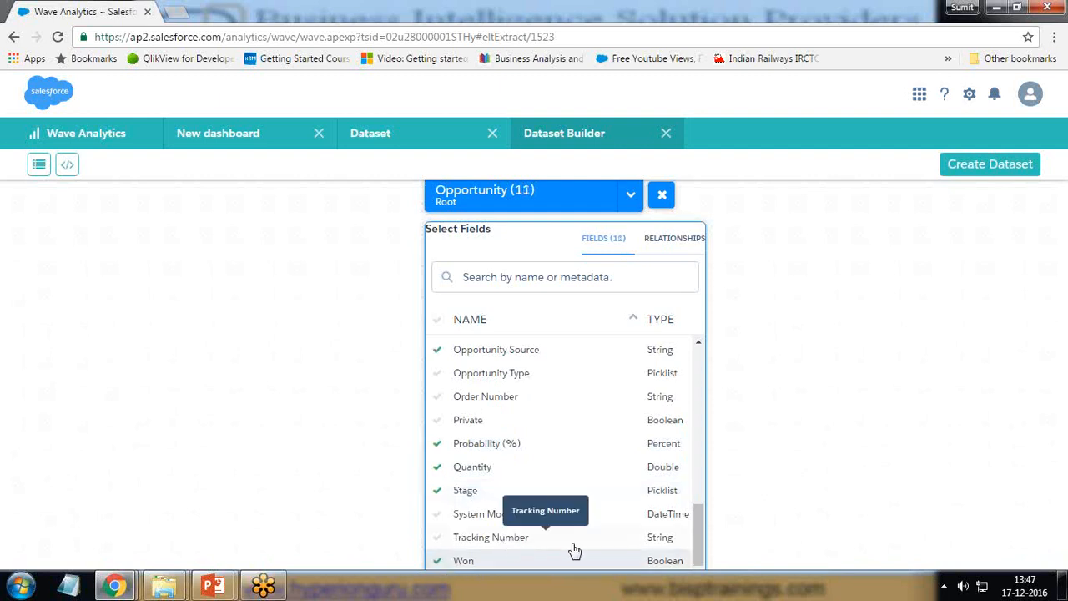
{"action": "left_click", "coordinate": [786, 305]}
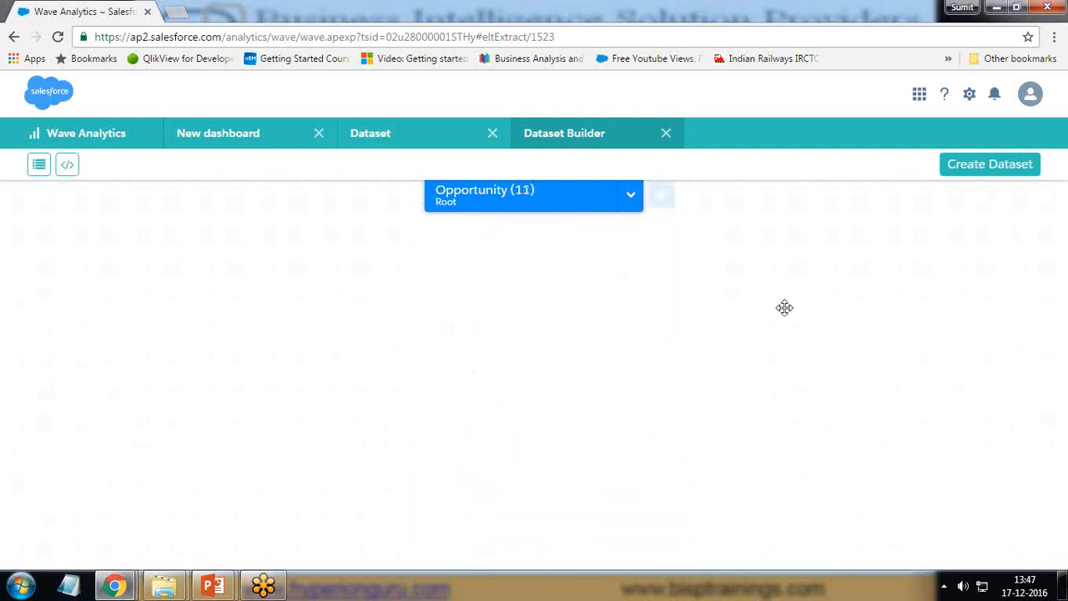
Create the dataset in My Private App under the name OpportunityDataset and go to the data monitor.
{"action": "left_click", "coordinate": [971, 173]}
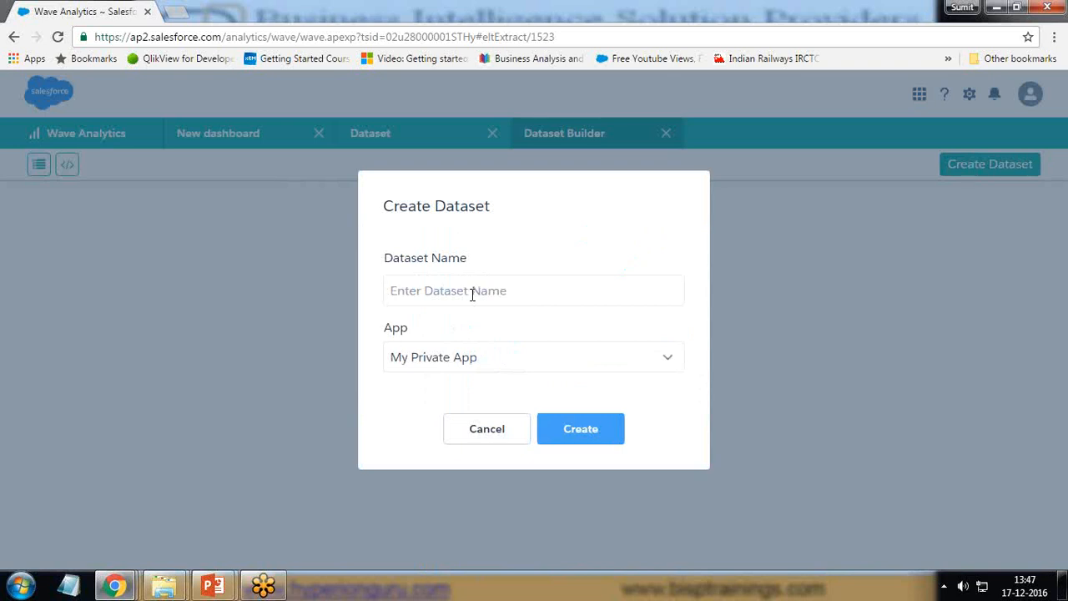
{"action": "left_click", "coordinate": [472, 294]}
{"action": "type", "text": "OpportunityDataset"}
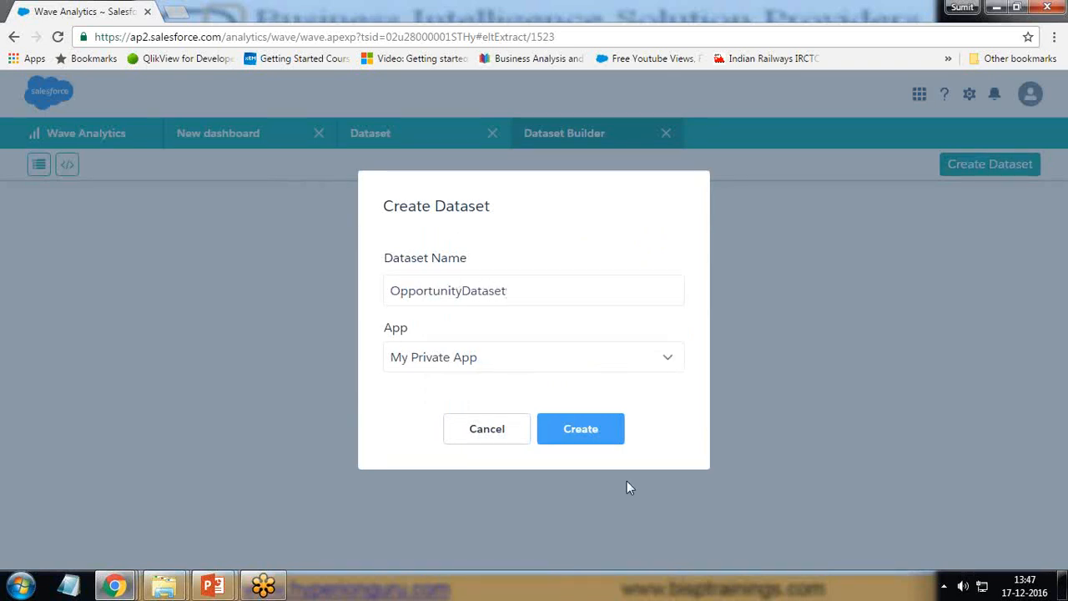
{"action": "left_click", "coordinate": [579, 429]}
{"action": "left_click", "coordinate": [576, 377]}
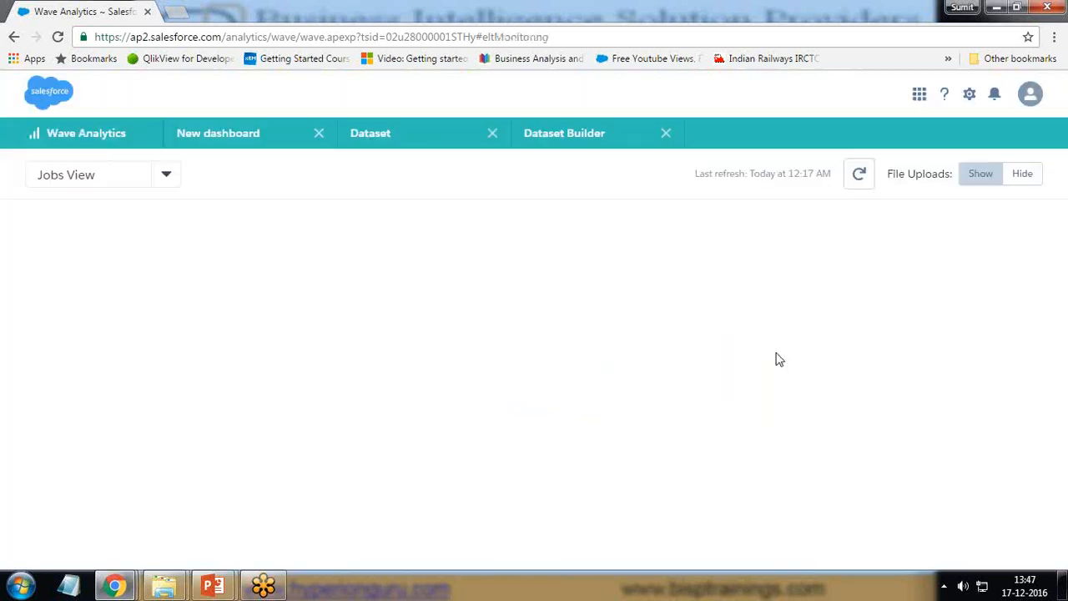
Switch the data monitor to Dataflow View and start the Default Salesforce Dataflow.
{"action": "left_click", "coordinate": [120, 174]}
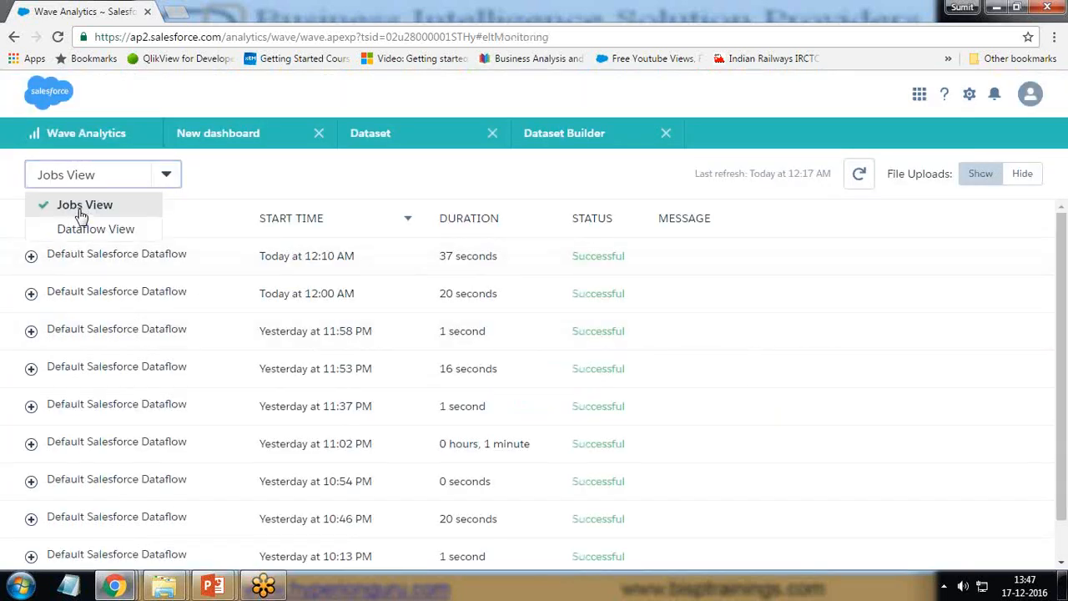
{"action": "left_click", "coordinate": [79, 223]}
{"action": "left_click", "coordinate": [1035, 224]}
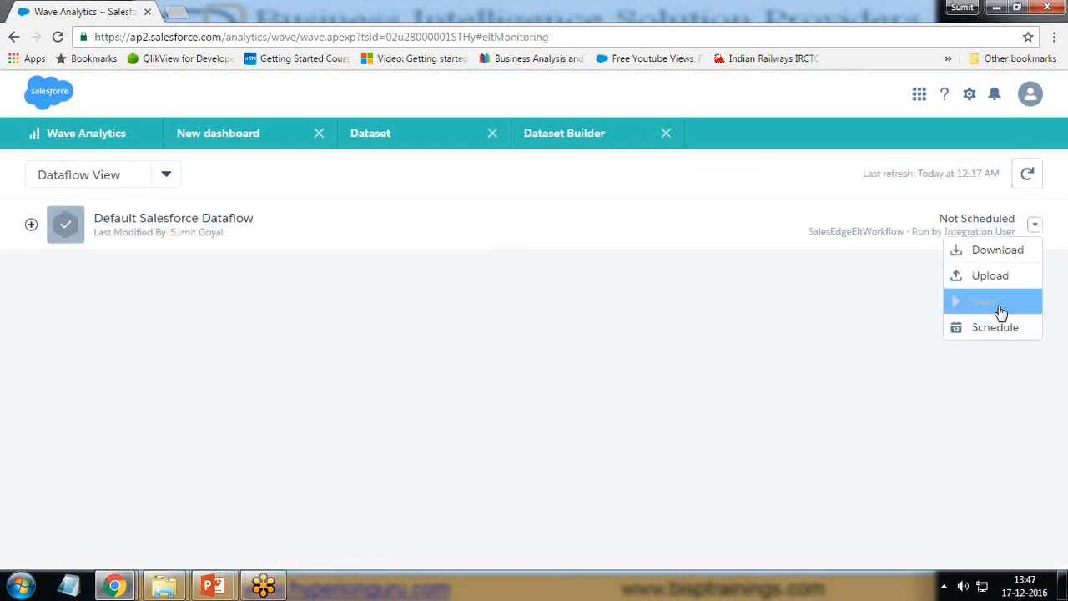
{"action": "left_click", "coordinate": [993, 302]}
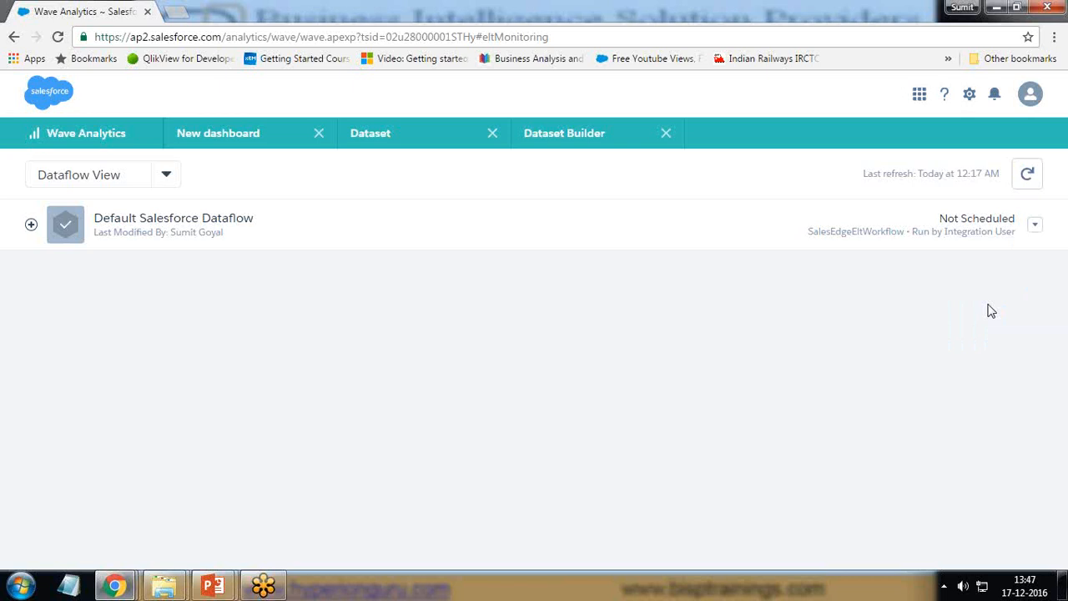
Return to Jobs View and refresh the job list until the latest dataflow run finishes.
{"action": "left_click", "coordinate": [167, 177]}
{"action": "left_click", "coordinate": [87, 205]}
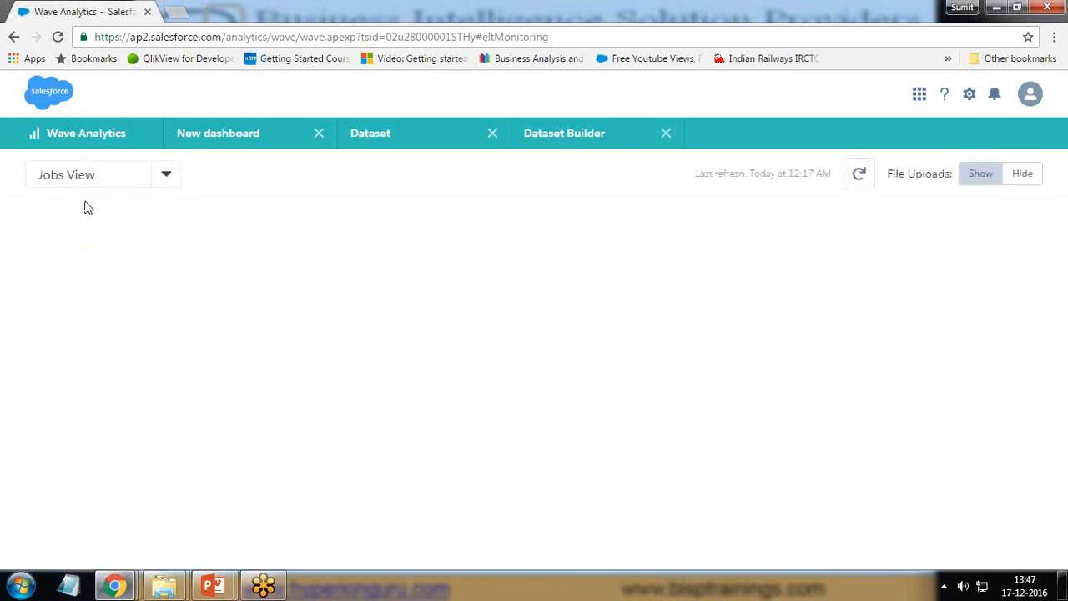
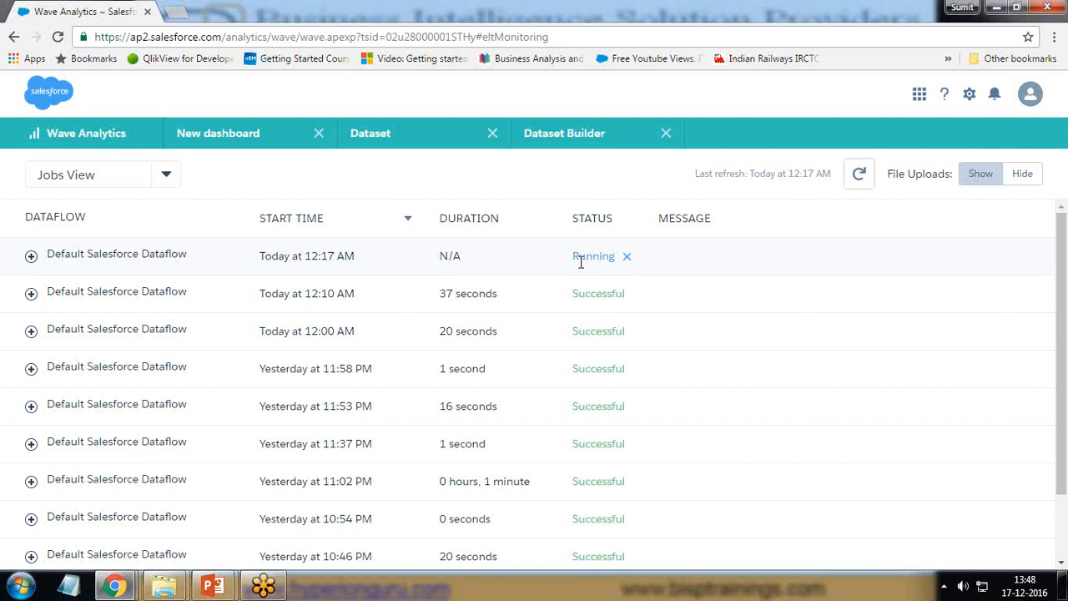
{"action": "left_click", "coordinate": [860, 175]}
{"action": "left_click", "coordinate": [859, 174]}
{"action": "left_click", "coordinate": [862, 176]}
{"action": "left_click", "coordinate": [862, 177]}
{"action": "left_click", "coordinate": [862, 176]}
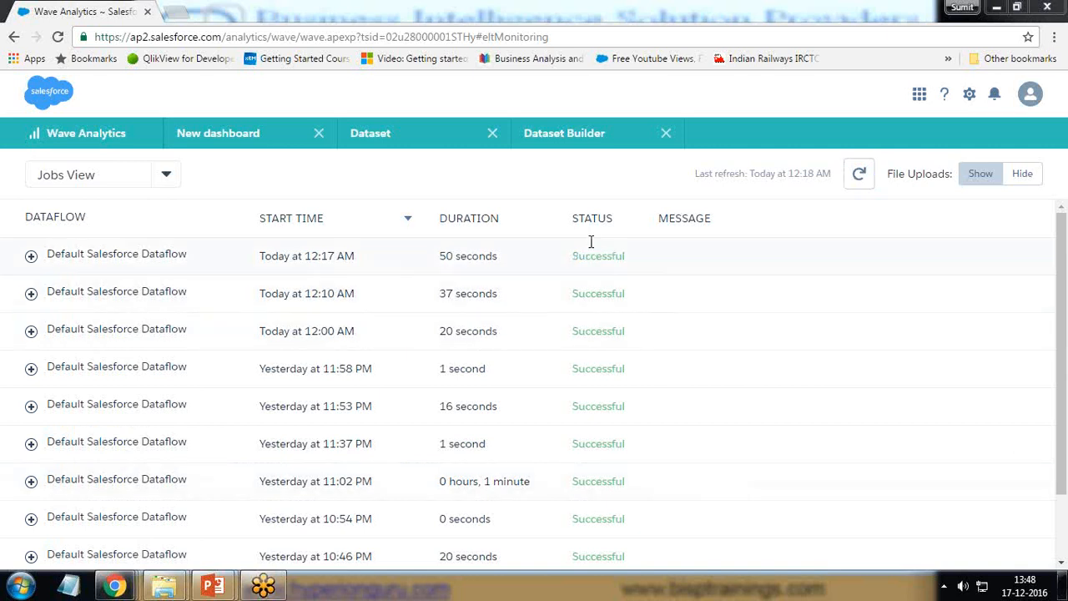
Close the Dataset Builder and Dataset tabs, and open OpportunityDataset from My Private App as a new lens.
{"action": "left_click", "coordinate": [666, 133]}
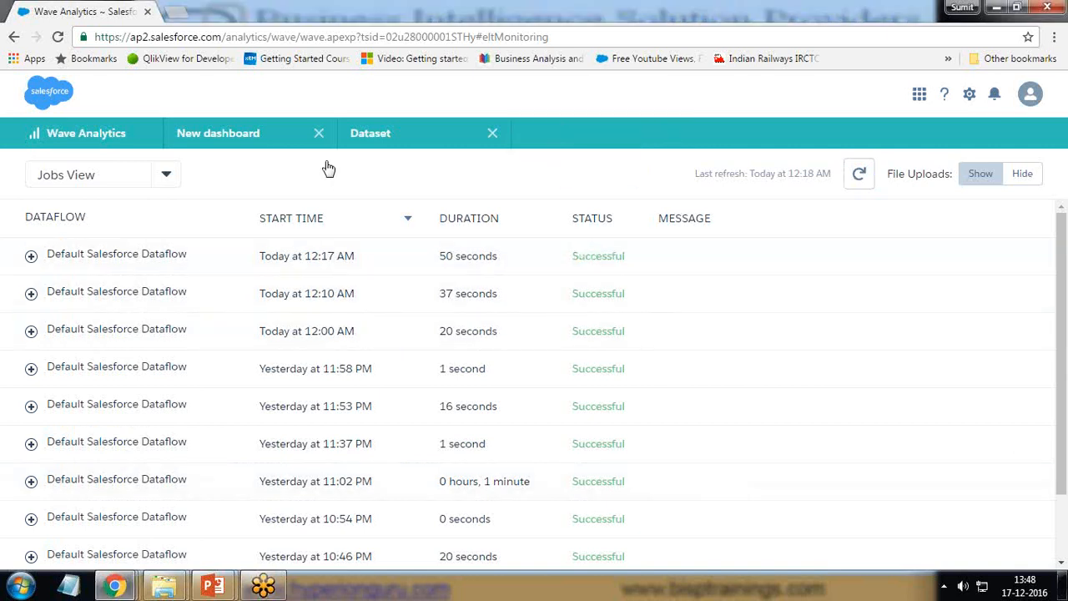
{"action": "left_click", "coordinate": [395, 135]}
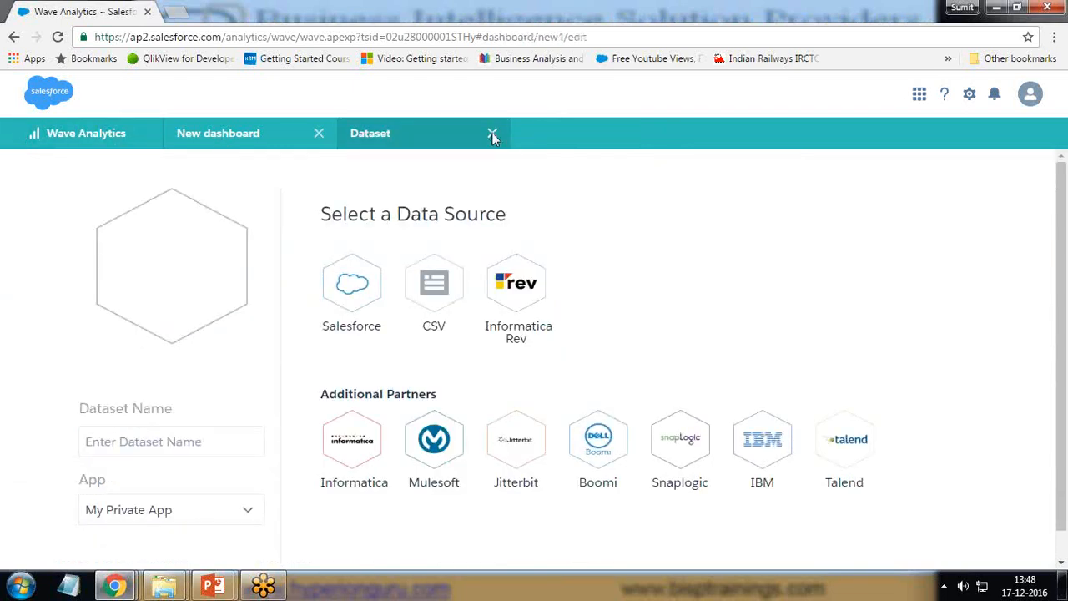
{"action": "left_click", "coordinate": [492, 135]}
{"action": "left_click", "coordinate": [94, 138]}
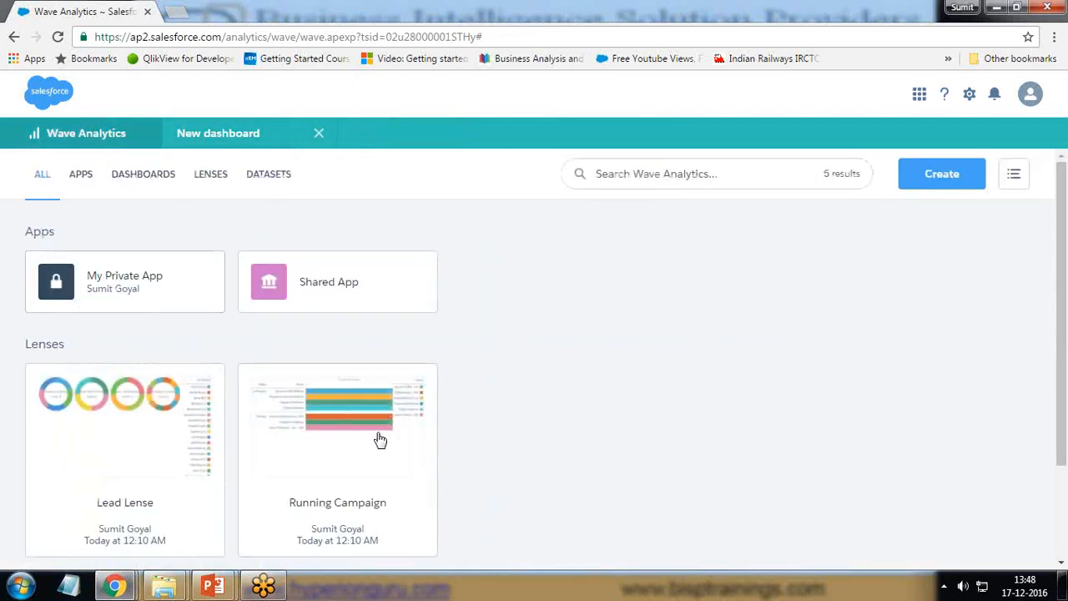
{"action": "left_click", "coordinate": [131, 286]}
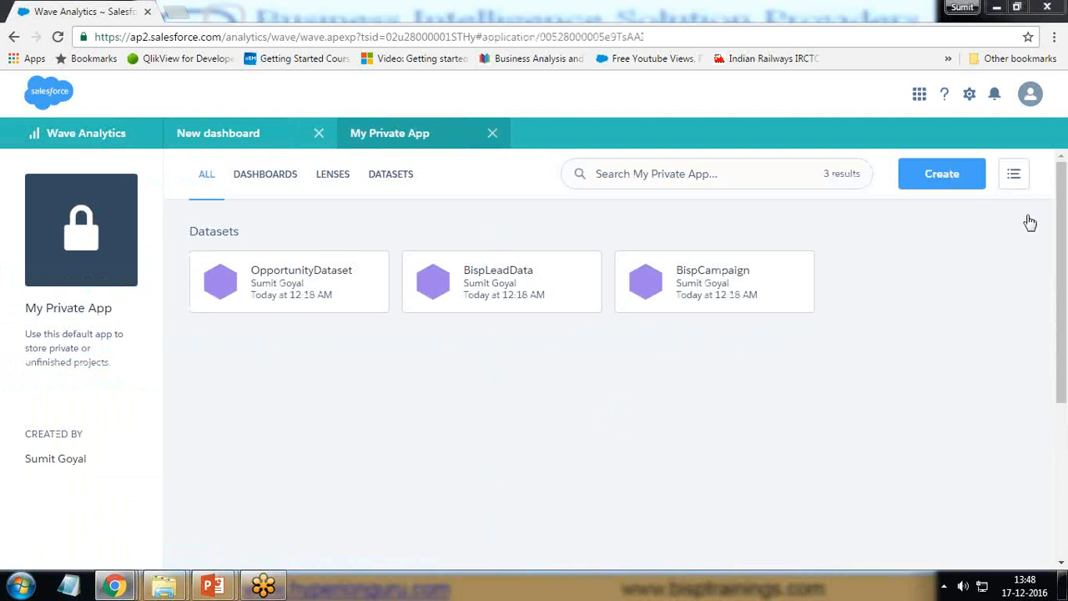
{"action": "left_click", "coordinate": [284, 292]}
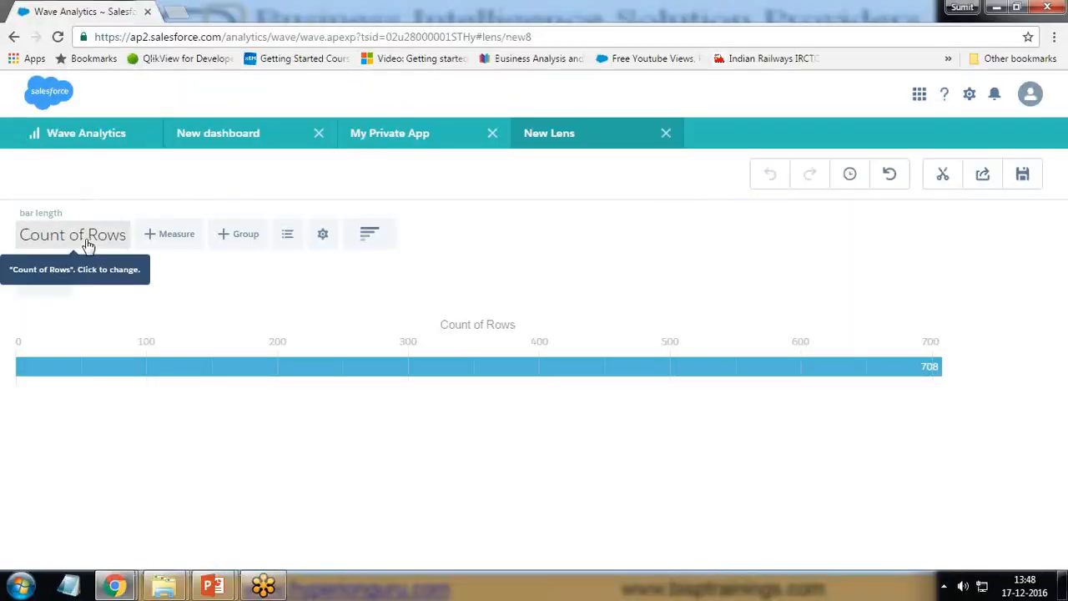
Set the lens measure to Sum of Amount, group it by Name, and look through the resulting bars.
{"action": "left_click", "coordinate": [88, 242]}
{"action": "left_click", "coordinate": [52, 327]}
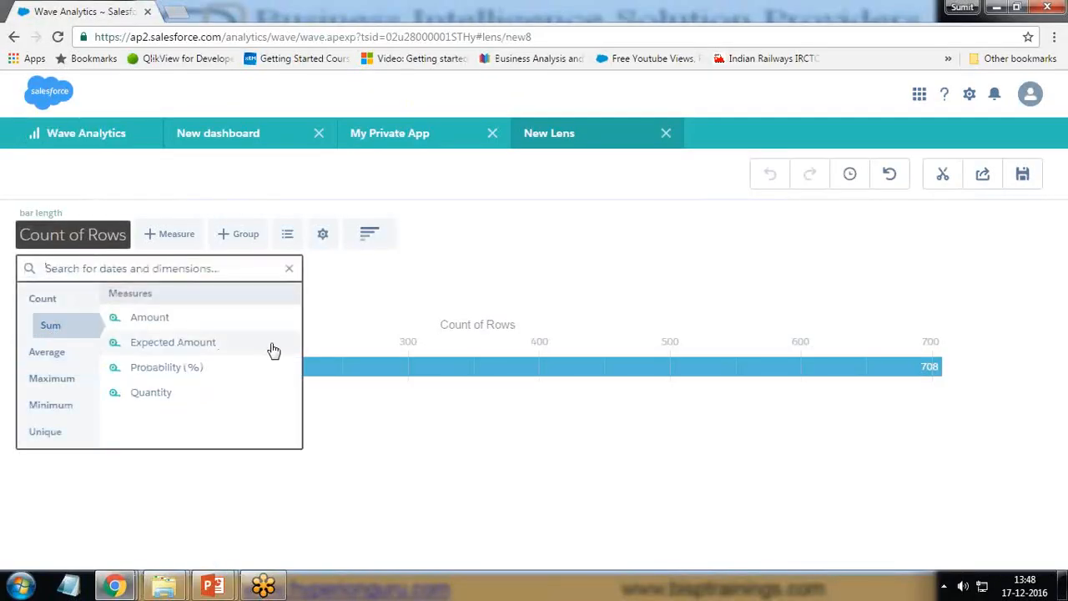
{"action": "left_click", "coordinate": [149, 319]}
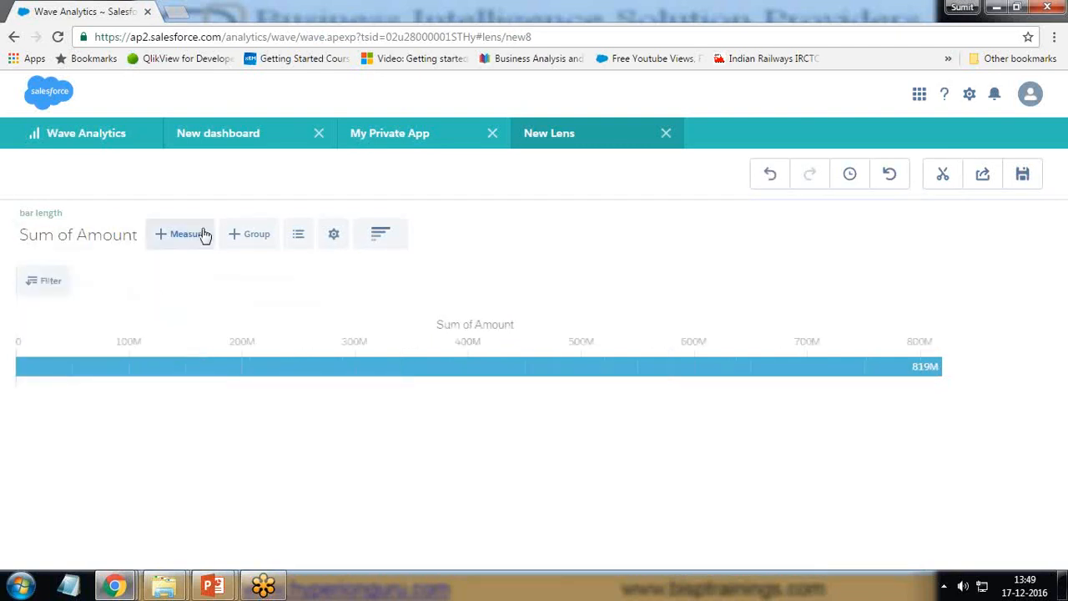
{"action": "left_click", "coordinate": [250, 237]}
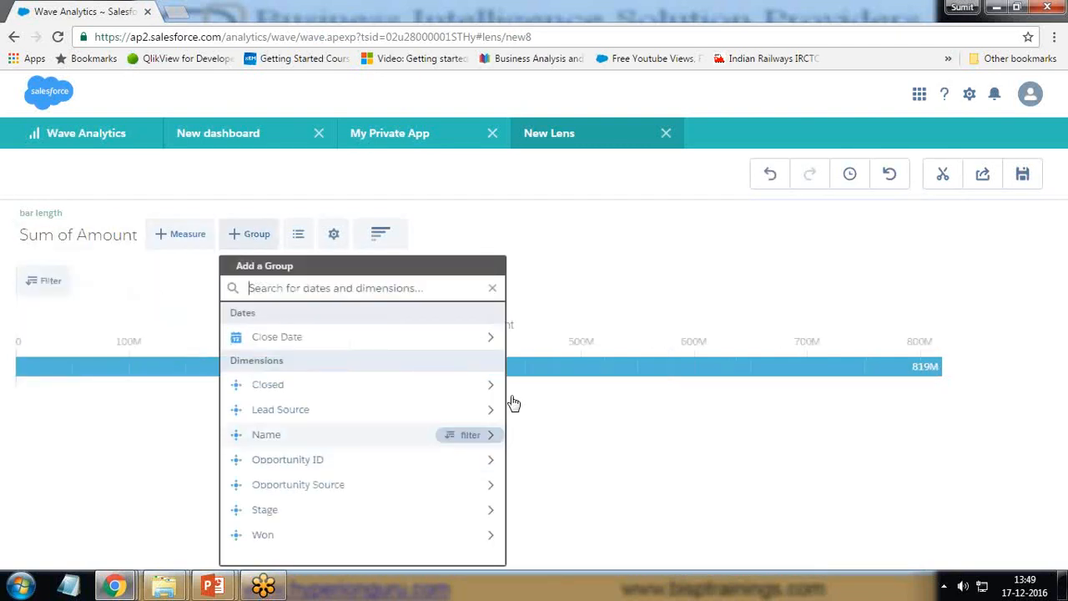
{"action": "left_click", "coordinate": [262, 434]}
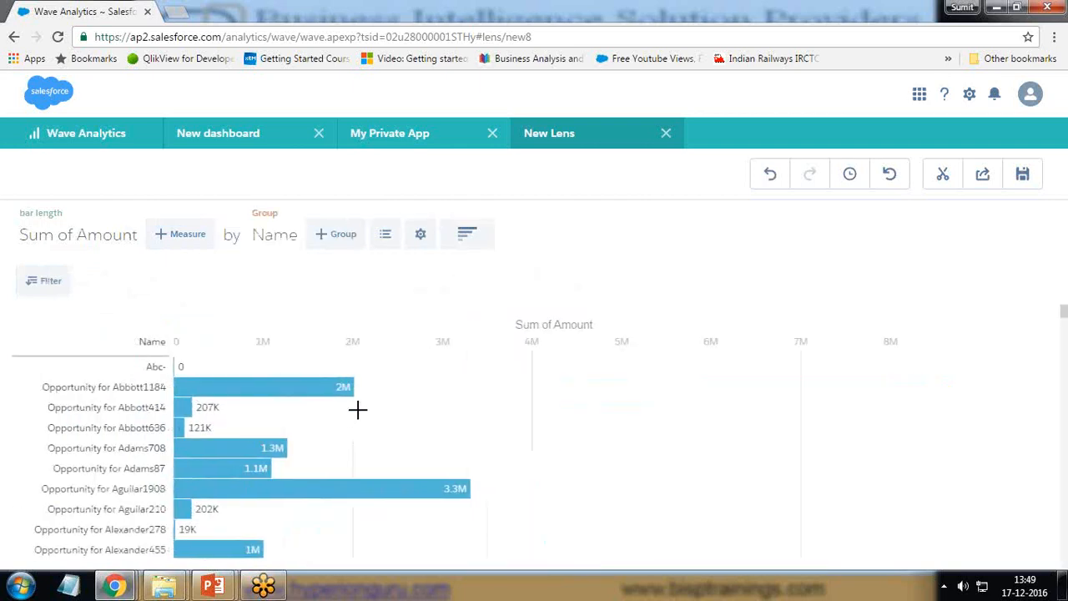
{"action": "scroll", "coordinate": [357, 409], "scroll_direction": "down", "scroll_amount": 8}
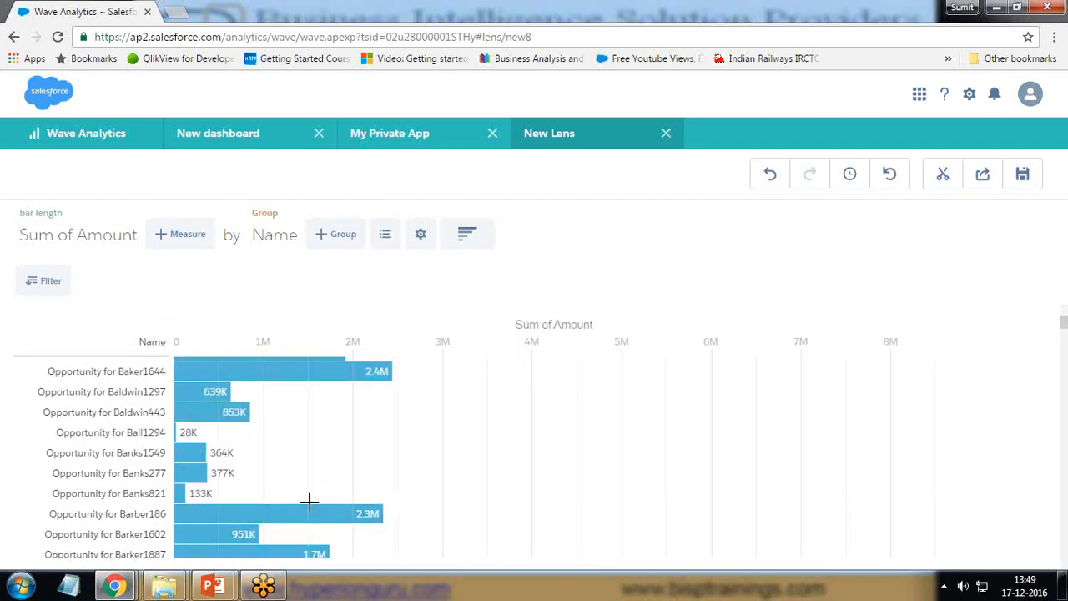
{"action": "scroll", "coordinate": [309, 501], "scroll_direction": "down", "scroll_amount": 10}
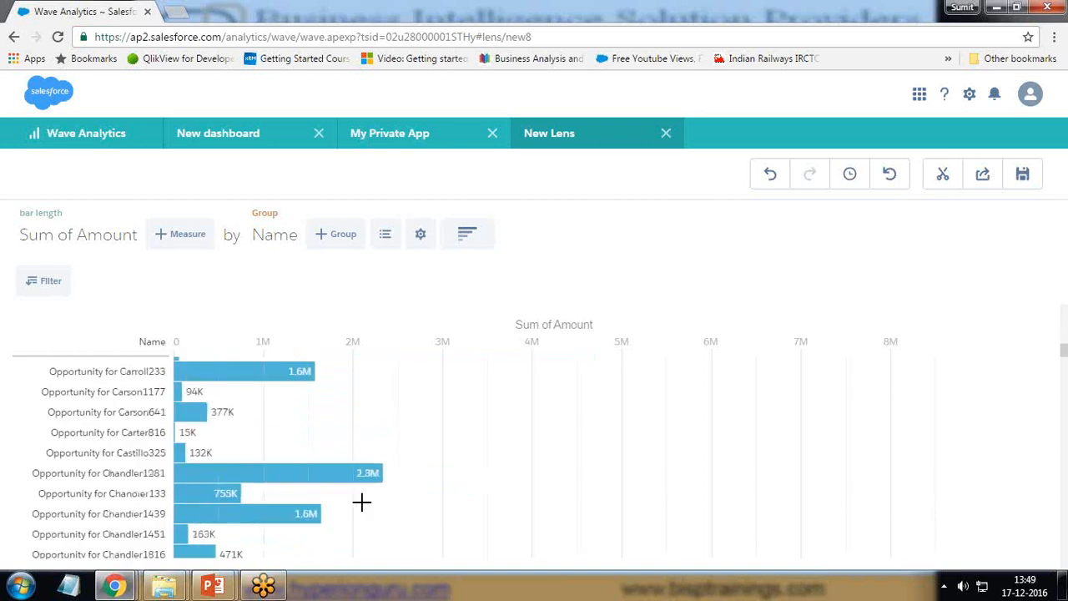
{"action": "scroll", "coordinate": [361, 502], "scroll_direction": "down", "scroll_amount": 12}
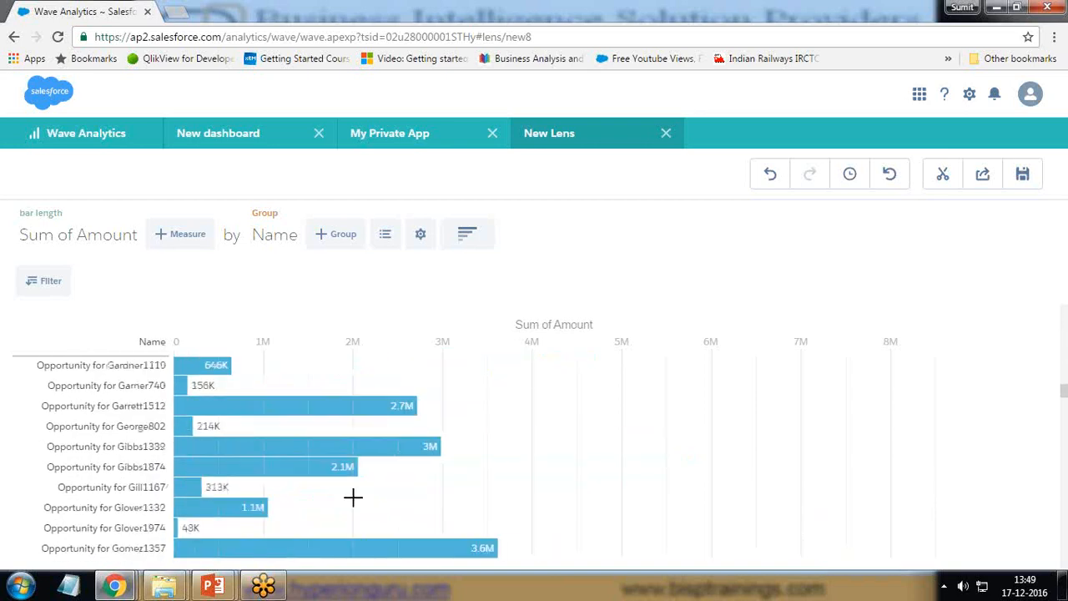
{"action": "scroll", "coordinate": [353, 497], "scroll_direction": "down", "scroll_amount": 5}
{"action": "scroll", "coordinate": [350, 497], "scroll_direction": "up", "scroll_amount": 15}
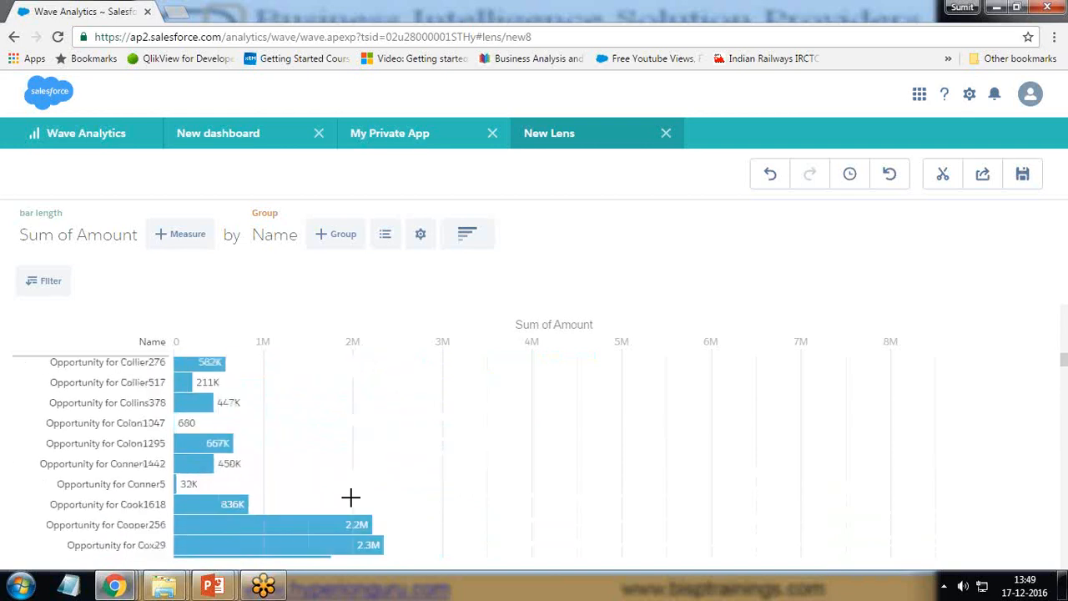
Filter the lens to opportunities where Won equals true, and look through the remaining bars.
{"action": "scroll", "coordinate": [351, 497], "scroll_direction": "up", "scroll_amount": 20}
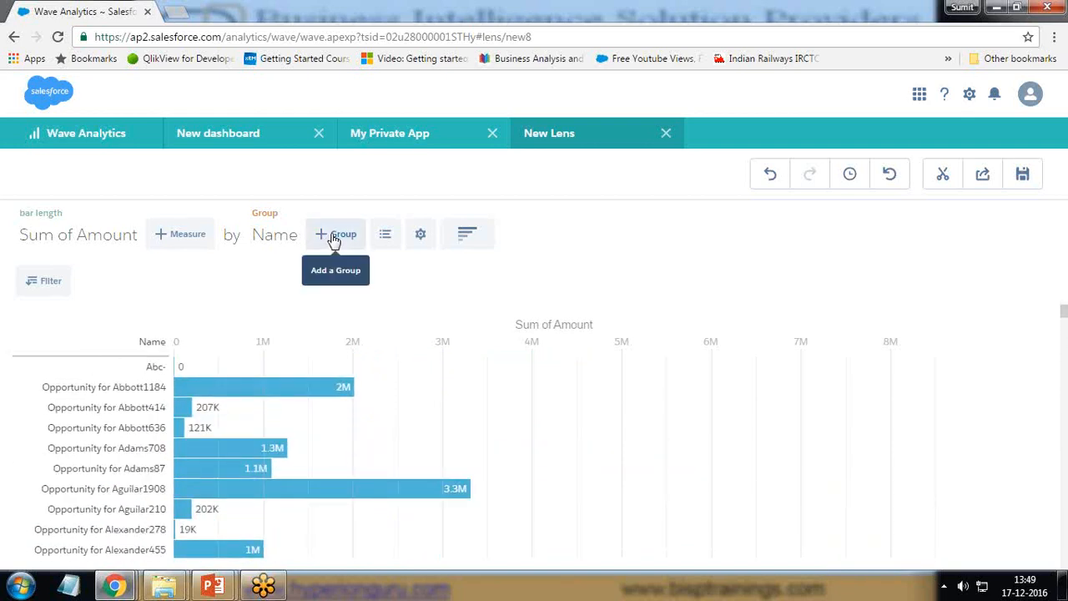
{"action": "left_click", "coordinate": [42, 286]}
{"action": "scroll", "coordinate": [89, 529], "scroll_direction": "down", "scroll_amount": 5}
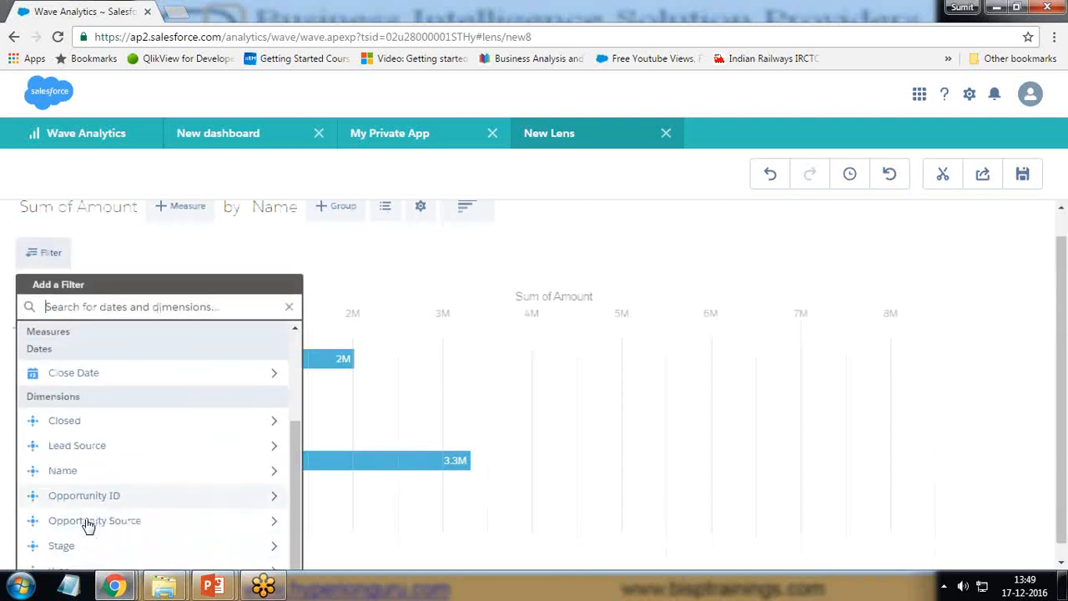
{"action": "left_click", "coordinate": [62, 531]}
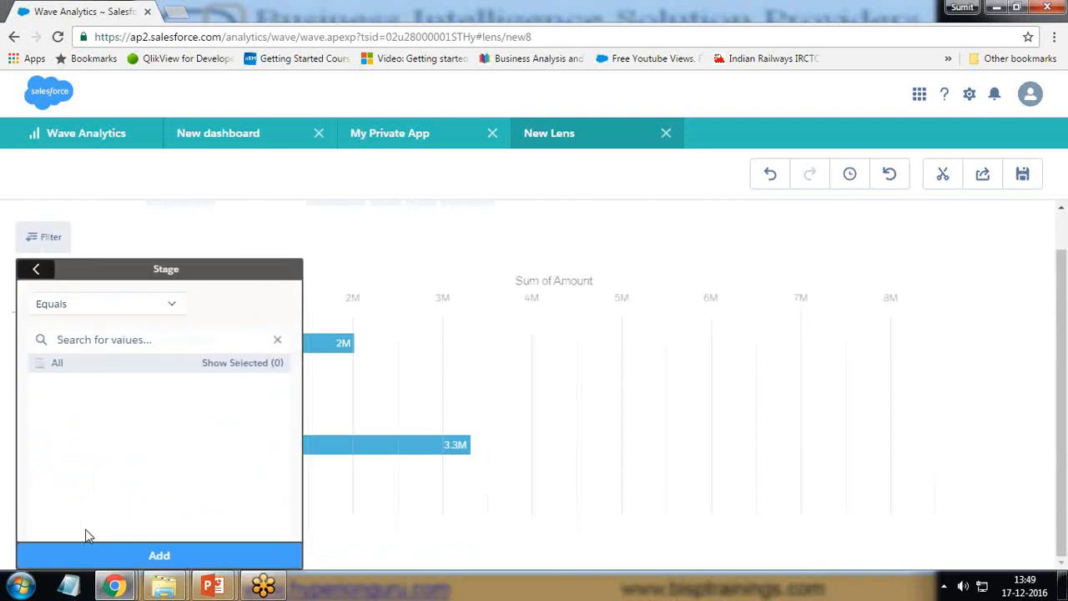
{"action": "left_click", "coordinate": [36, 269]}
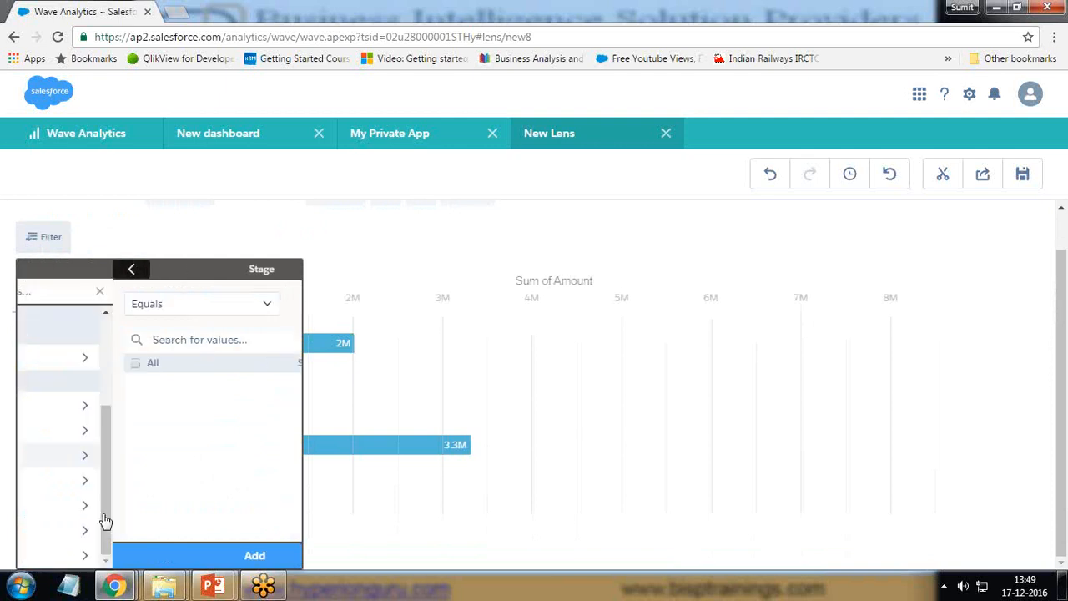
{"action": "left_click", "coordinate": [77, 555]}
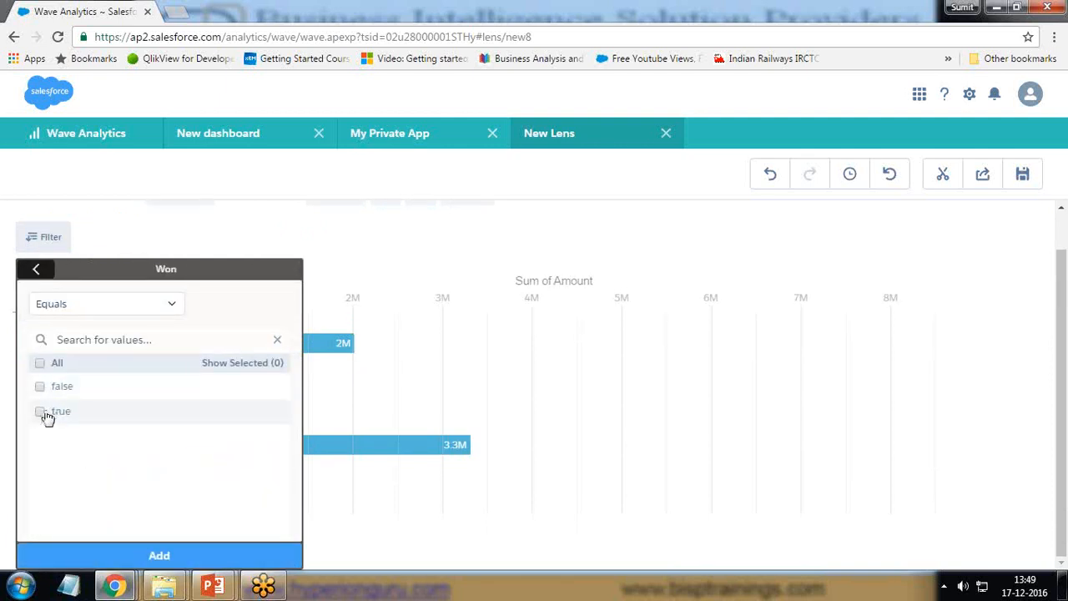
{"action": "left_click", "coordinate": [125, 555]}
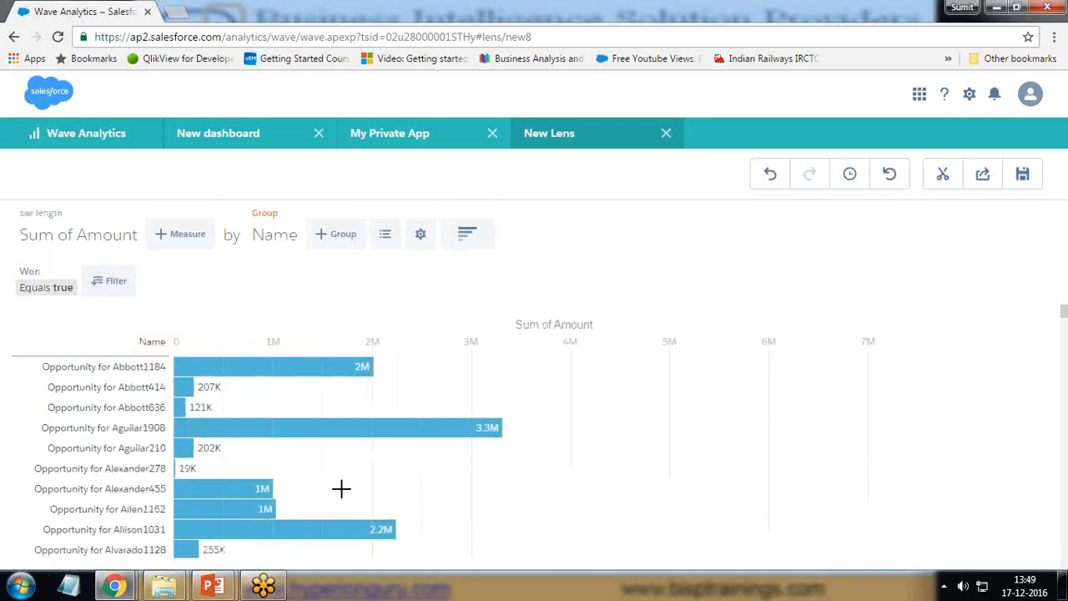
{"action": "scroll", "coordinate": [341, 488], "scroll_direction": "down", "scroll_amount": 10}
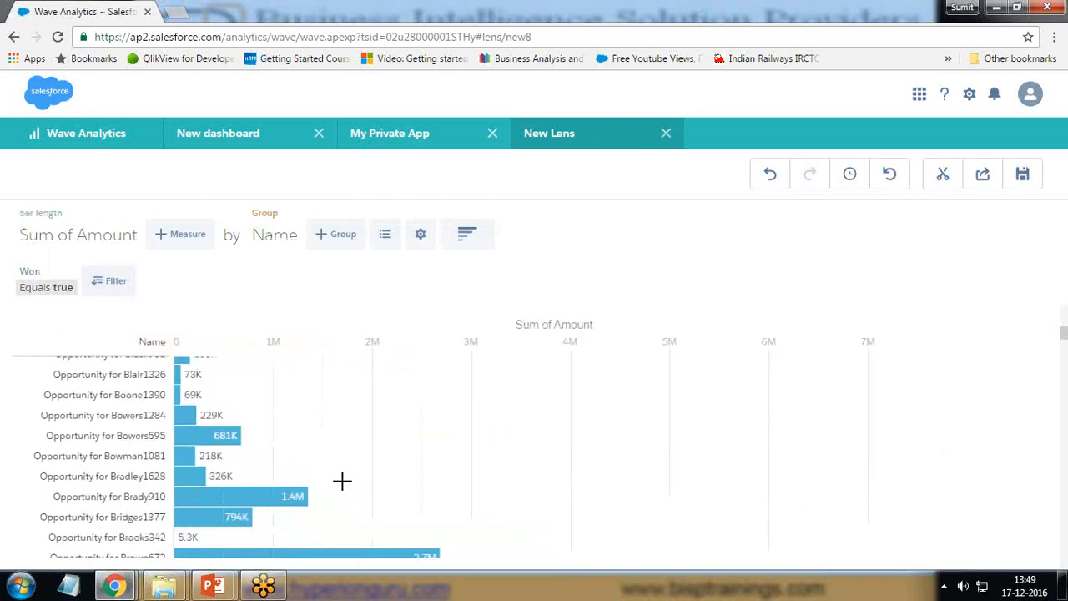
{"action": "scroll", "coordinate": [341, 479], "scroll_direction": "down", "scroll_amount": 15}
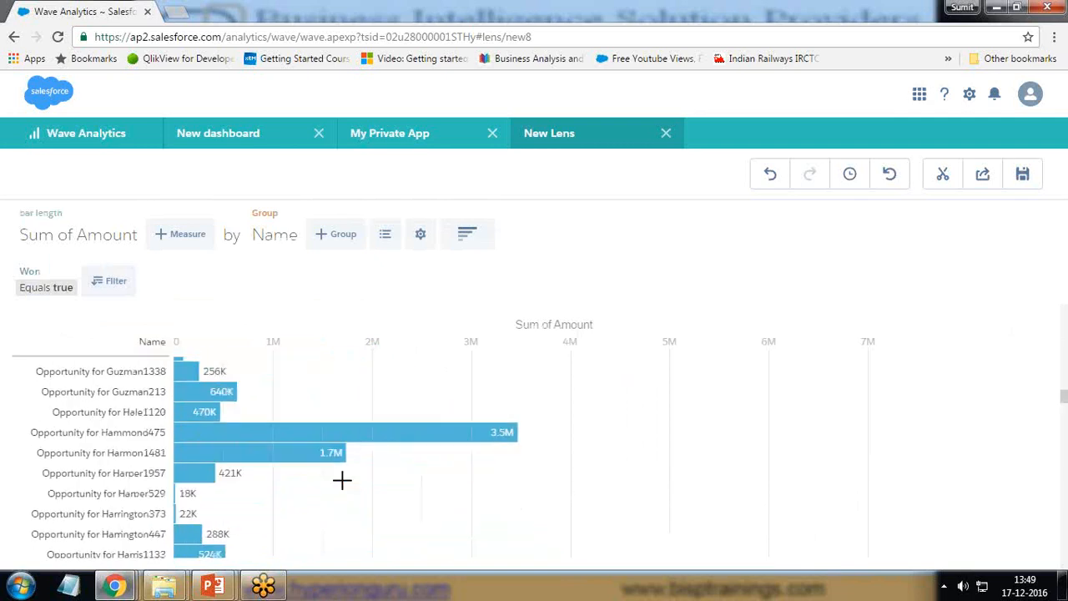
Examine the won opportunities' bars in the Sum of Amount by Name chart, through to the end of the list and back.
{"action": "scroll", "coordinate": [341, 480], "scroll_direction": "down", "scroll_amount": 15}
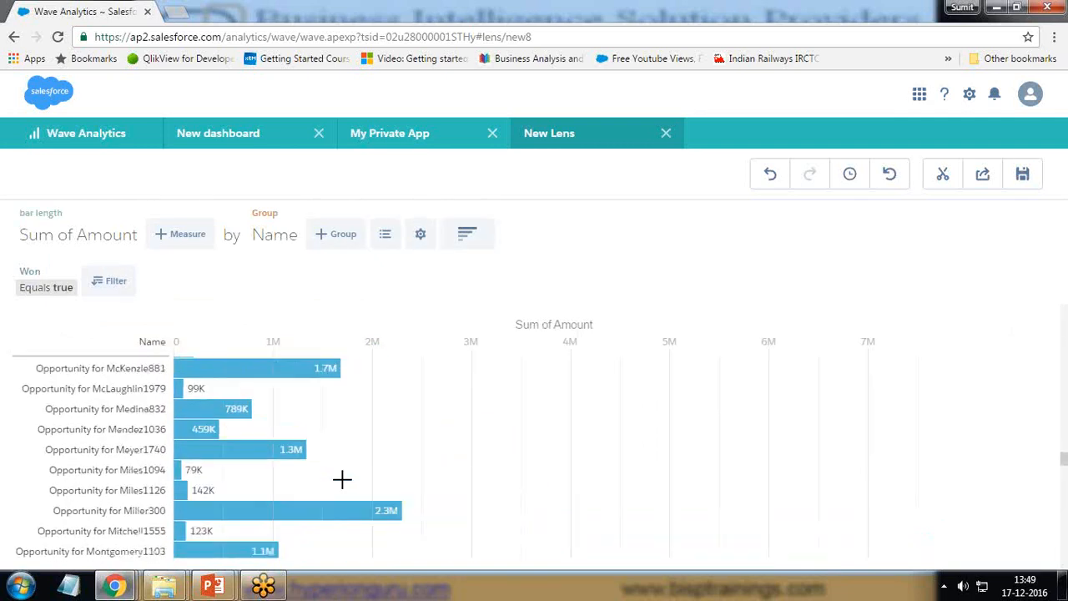
{"action": "scroll", "coordinate": [342, 479], "scroll_direction": "down", "scroll_amount": 15}
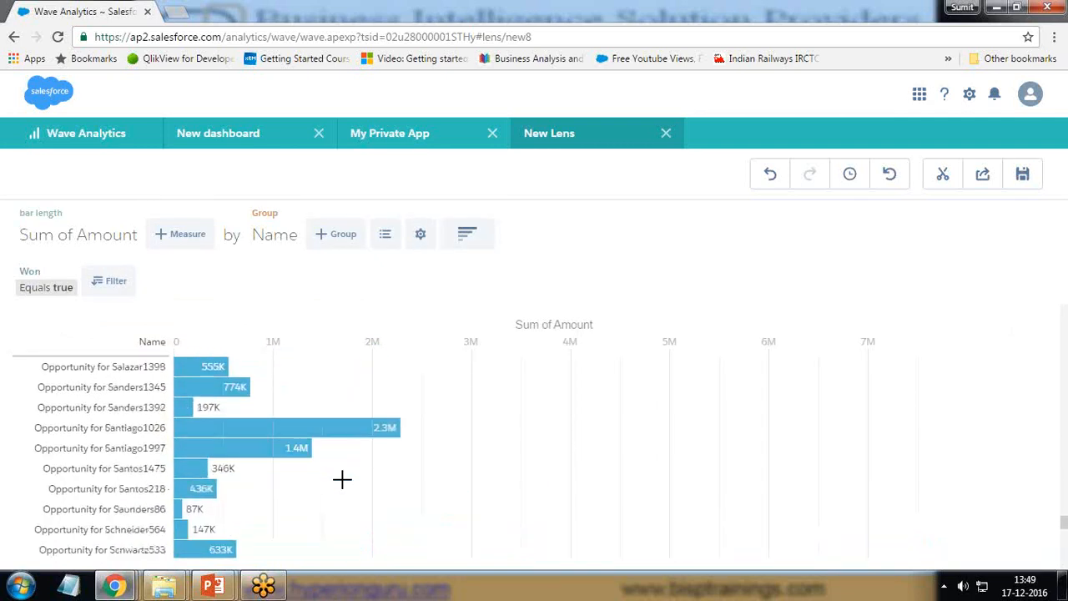
{"action": "scroll", "coordinate": [341, 479], "scroll_direction": "down", "scroll_amount": 10}
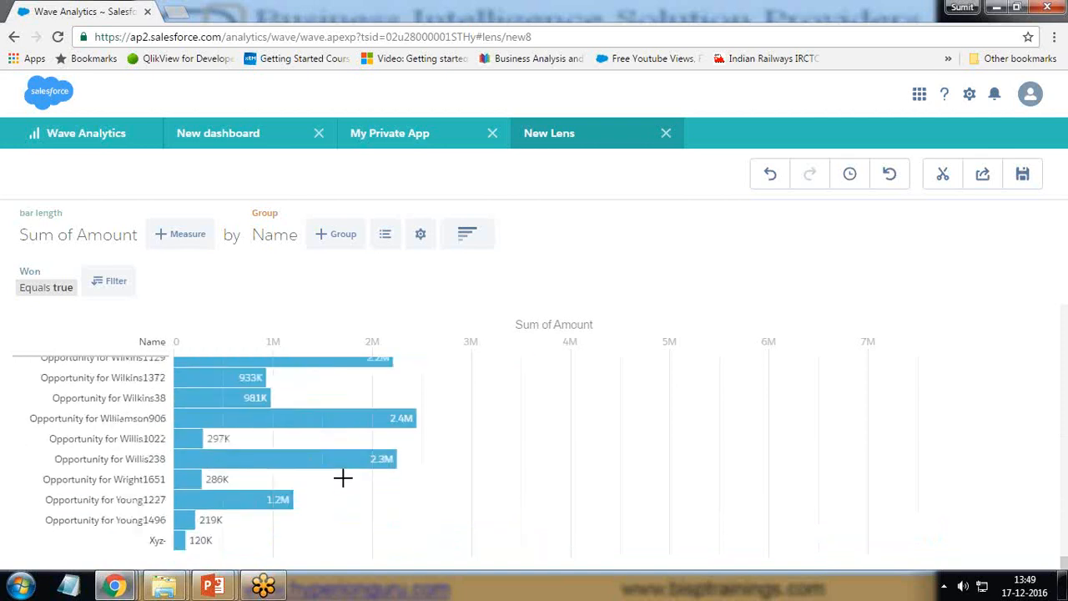
{"action": "scroll", "coordinate": [341, 478], "scroll_direction": "up", "scroll_amount": 15}
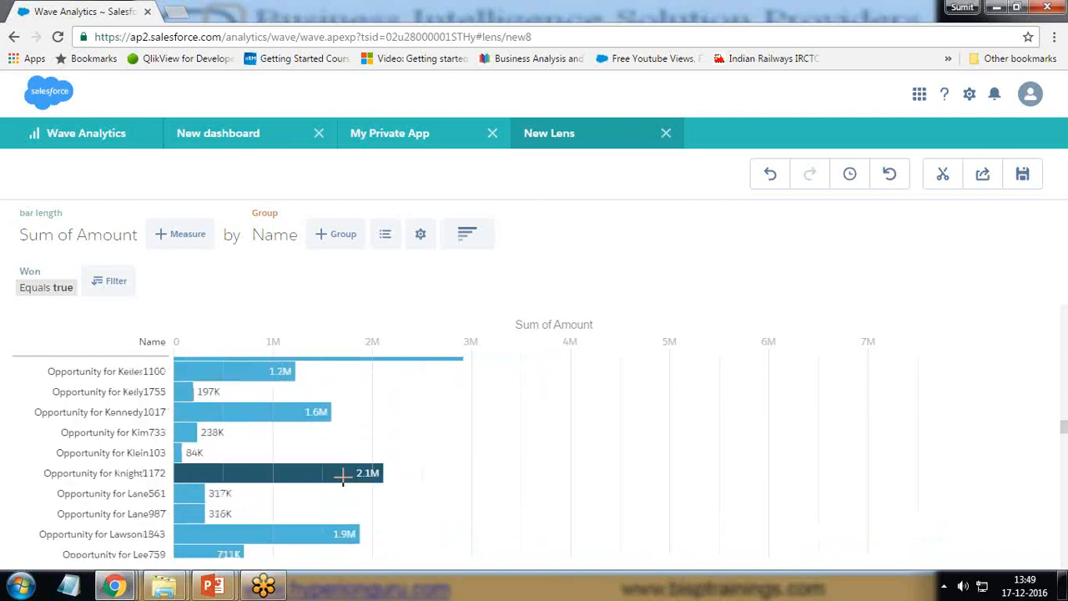
{"action": "scroll", "coordinate": [342, 478], "scroll_direction": "up", "scroll_amount": 15}
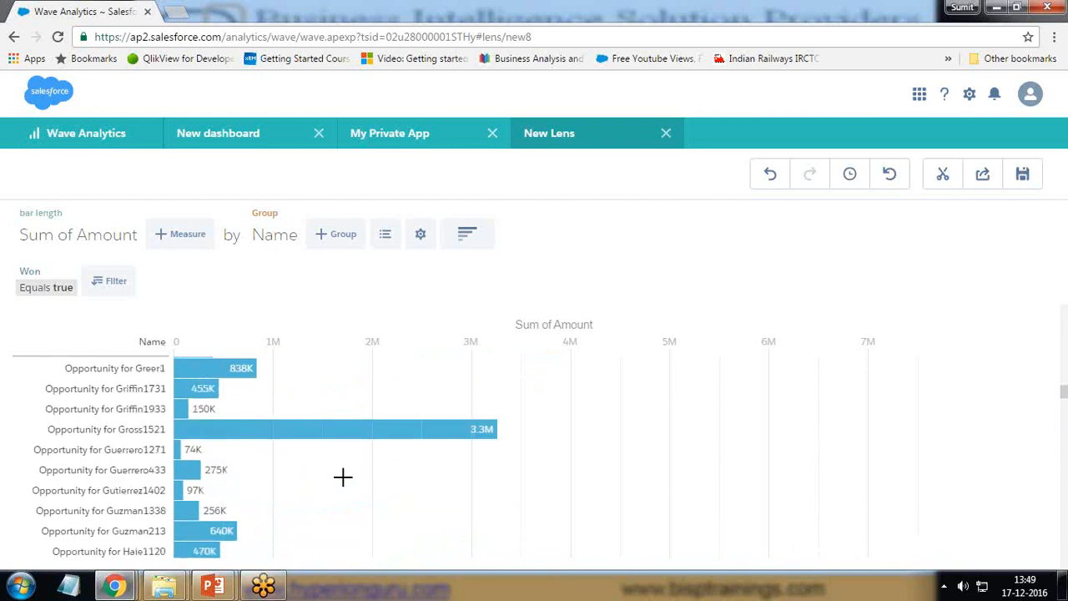
{"action": "scroll", "coordinate": [342, 478], "scroll_direction": "up", "scroll_amount": 12}
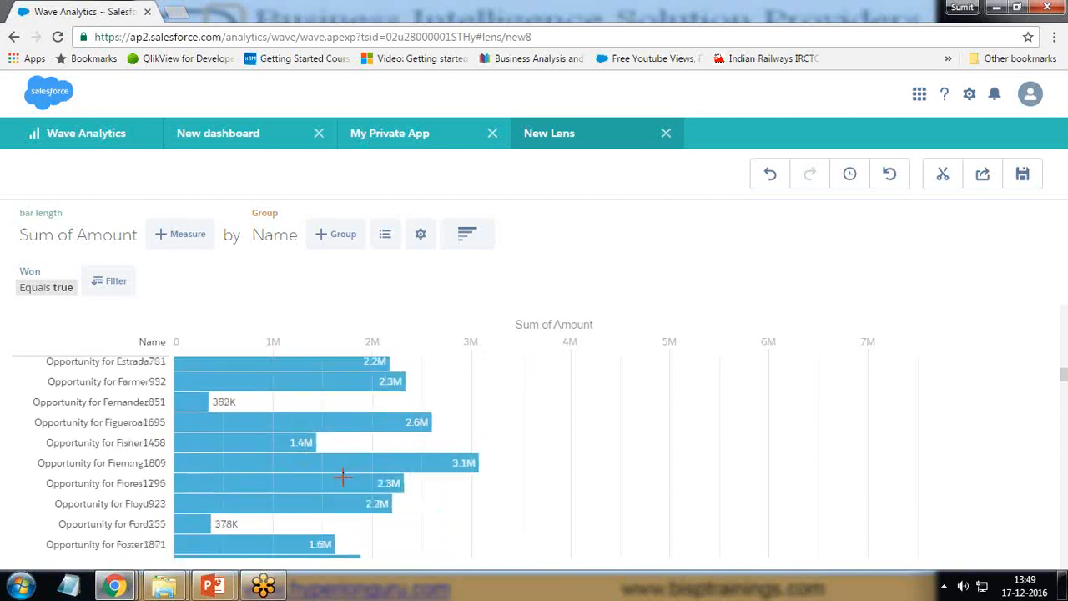
{"action": "scroll", "coordinate": [342, 477], "scroll_direction": "up", "scroll_amount": 10}
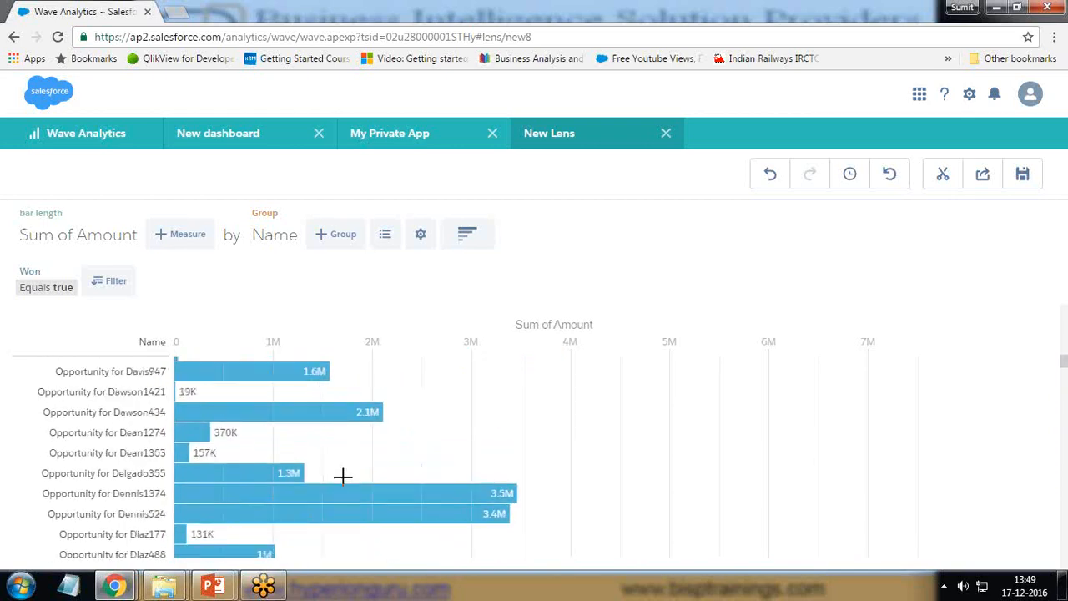
{"action": "scroll", "coordinate": [342, 477], "scroll_direction": "up", "scroll_amount": 8}
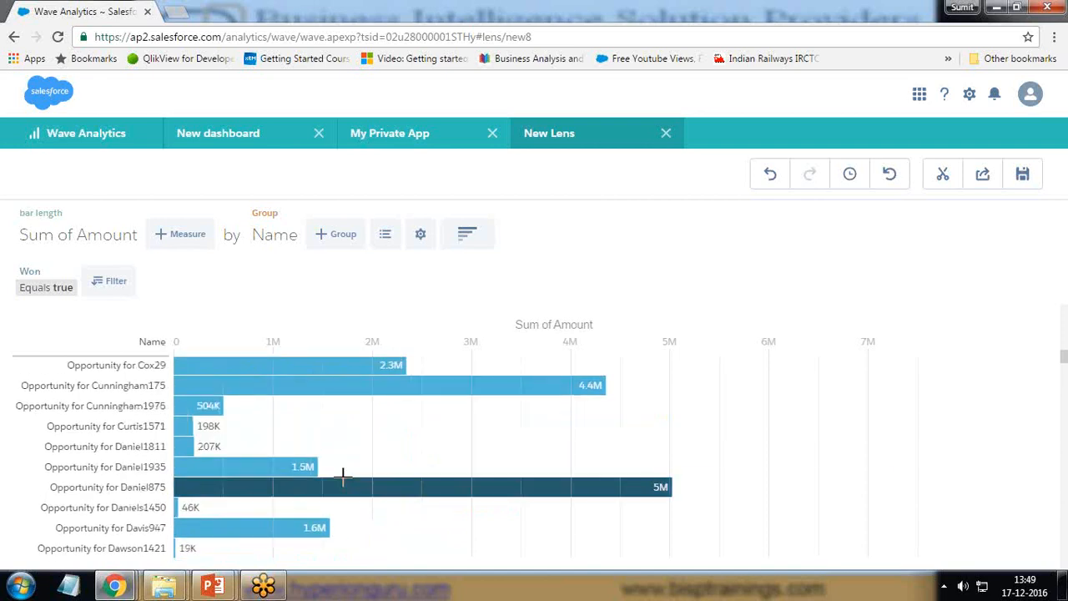
{"action": "scroll", "coordinate": [343, 477], "scroll_direction": "up", "scroll_amount": 8}
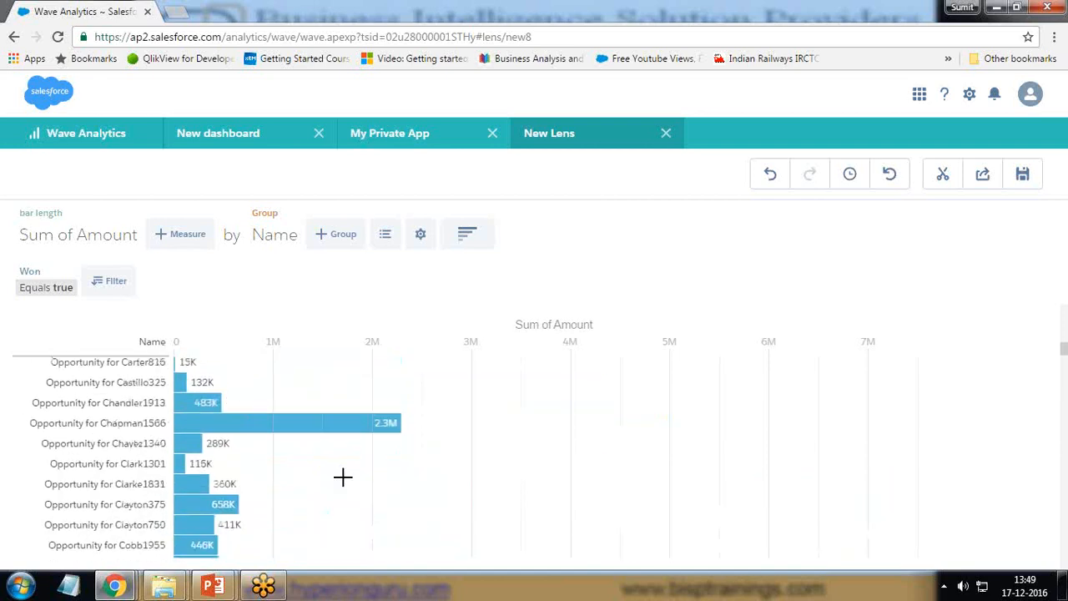
{"action": "scroll", "coordinate": [343, 476], "scroll_direction": "up", "scroll_amount": 8}
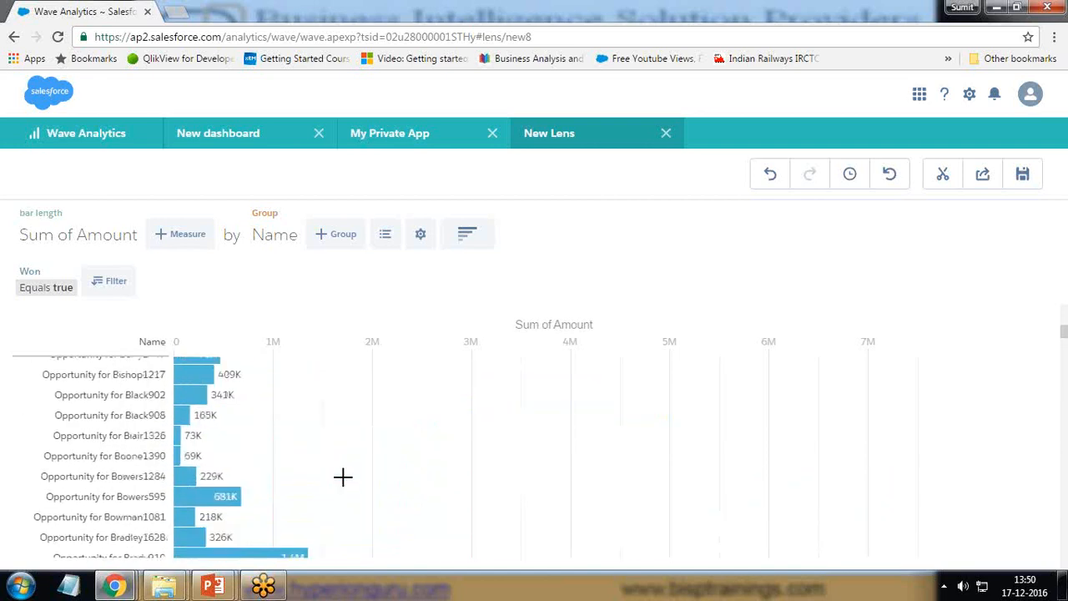
{"action": "scroll", "coordinate": [342, 476], "scroll_direction": "up", "scroll_amount": 8}
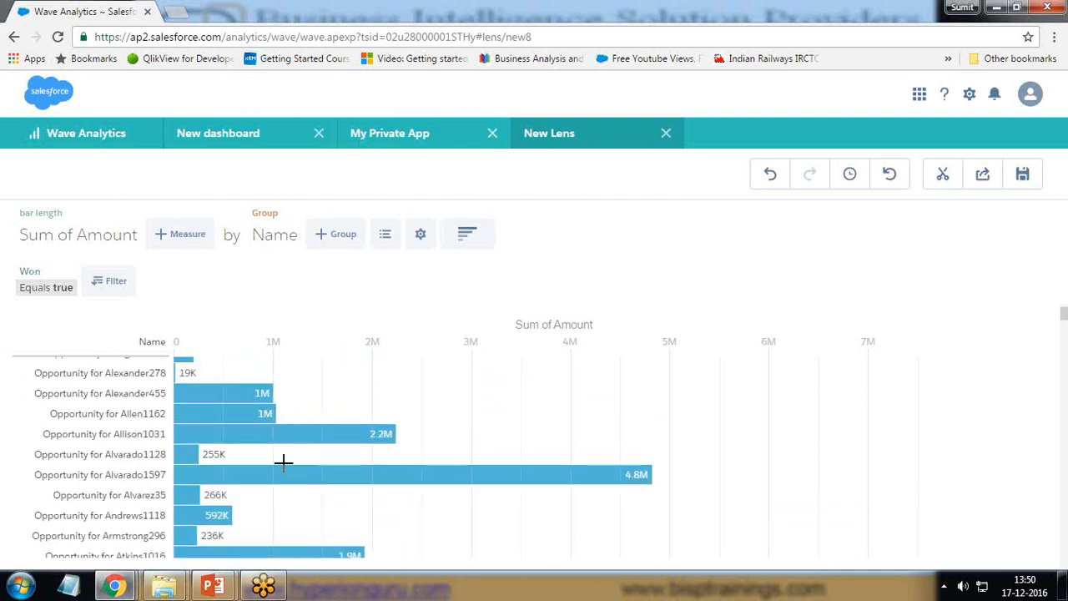
{"action": "scroll", "coordinate": [275, 455], "scroll_direction": "up", "scroll_amount": 3}
Add Stage as a second group, filtered to values equal to Closed Won.
{"action": "left_click", "coordinate": [332, 234]}
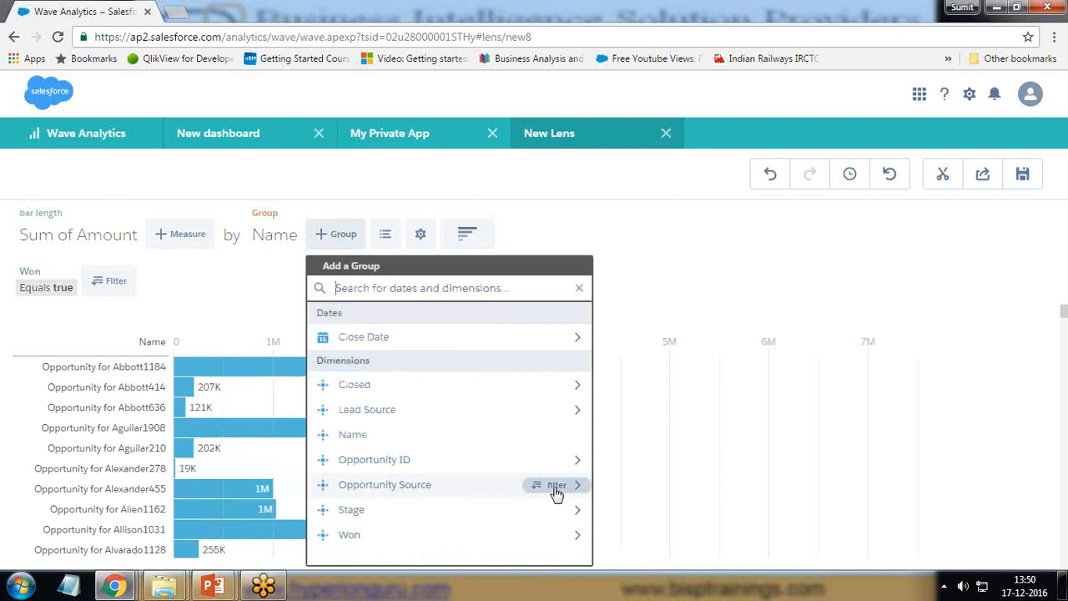
{"action": "left_click", "coordinate": [556, 487]}
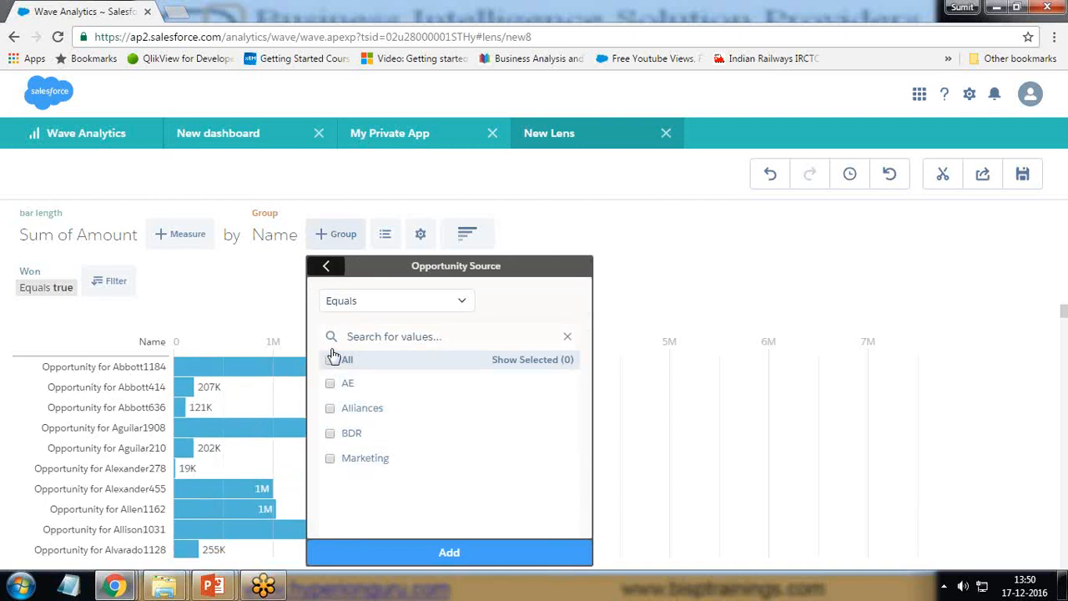
{"action": "left_click", "coordinate": [326, 265]}
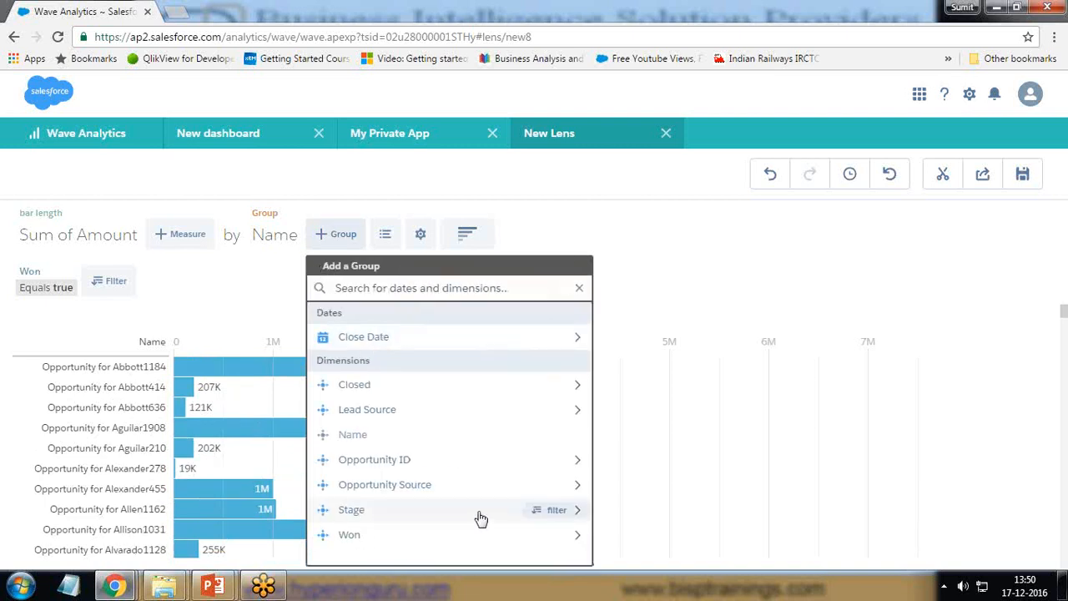
{"action": "left_click", "coordinate": [544, 513]}
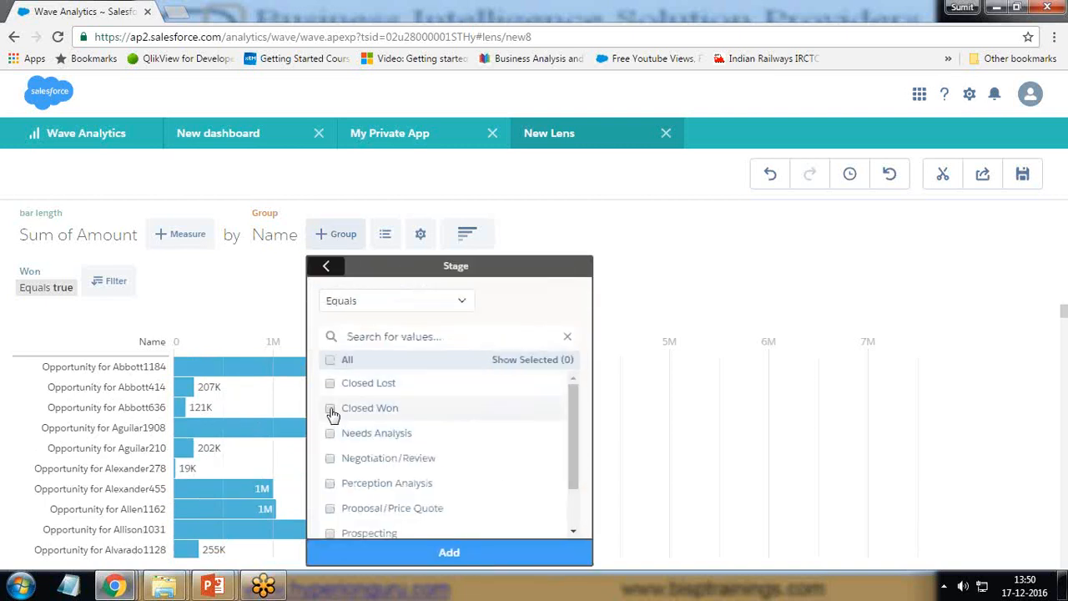
{"action": "left_click", "coordinate": [331, 409]}
{"action": "left_click", "coordinate": [449, 554]}
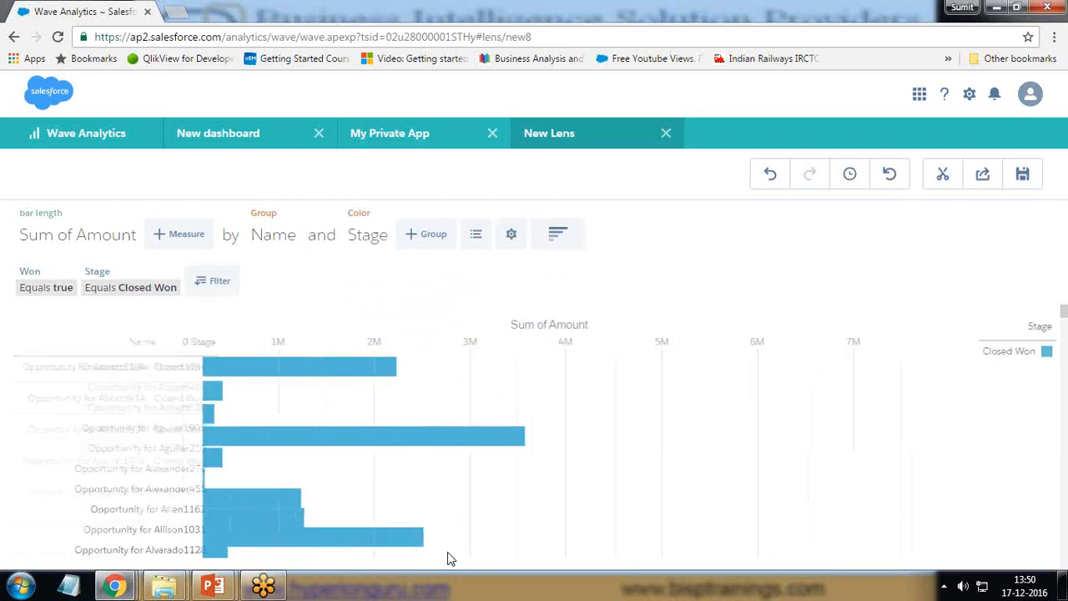
Review the chart grouped by Name and Stage and remove the Won filter from the lens.
{"action": "scroll", "coordinate": [614, 486], "scroll_direction": "down", "scroll_amount": 5}
{"action": "scroll", "coordinate": [262, 486], "scroll_direction": "down", "scroll_amount": 15}
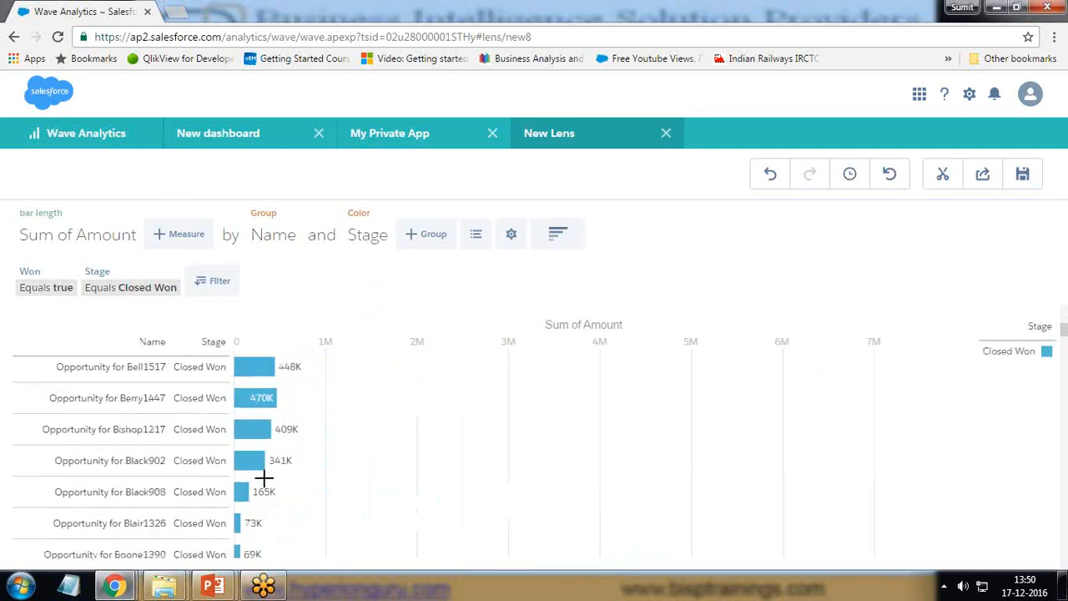
{"action": "scroll", "coordinate": [275, 484], "scroll_direction": "down", "scroll_amount": 10}
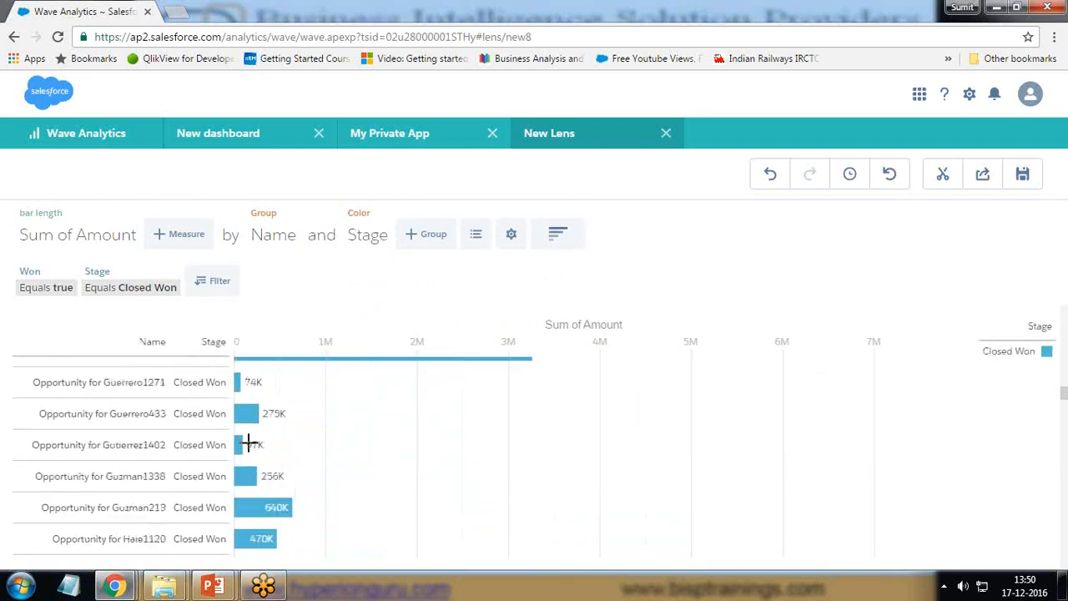
{"action": "left_click", "coordinate": [71, 269]}
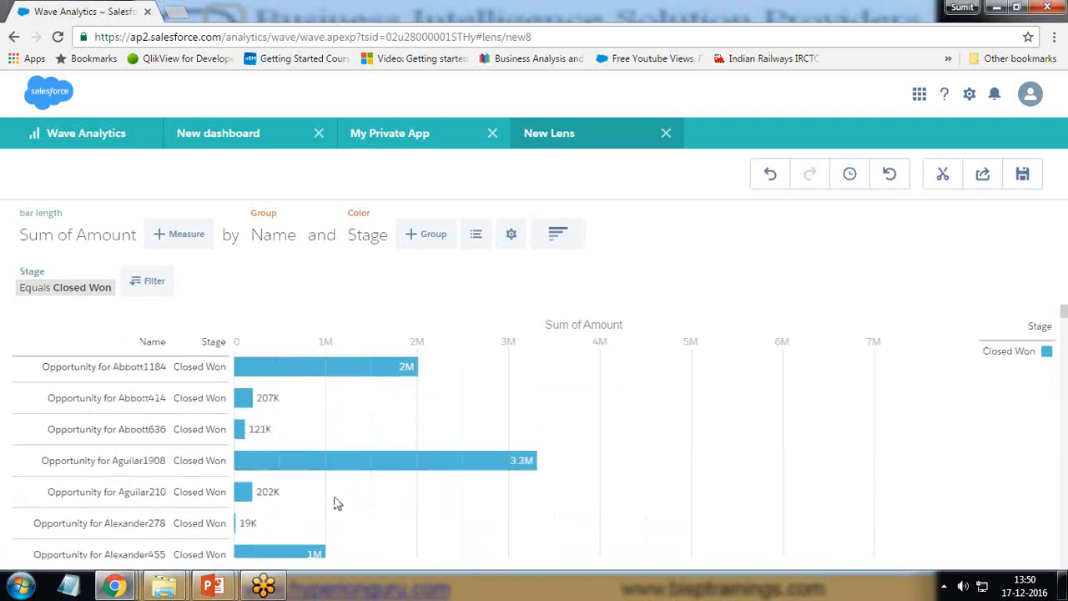
{"action": "scroll", "coordinate": [289, 491], "scroll_direction": "down", "scroll_amount": 12}
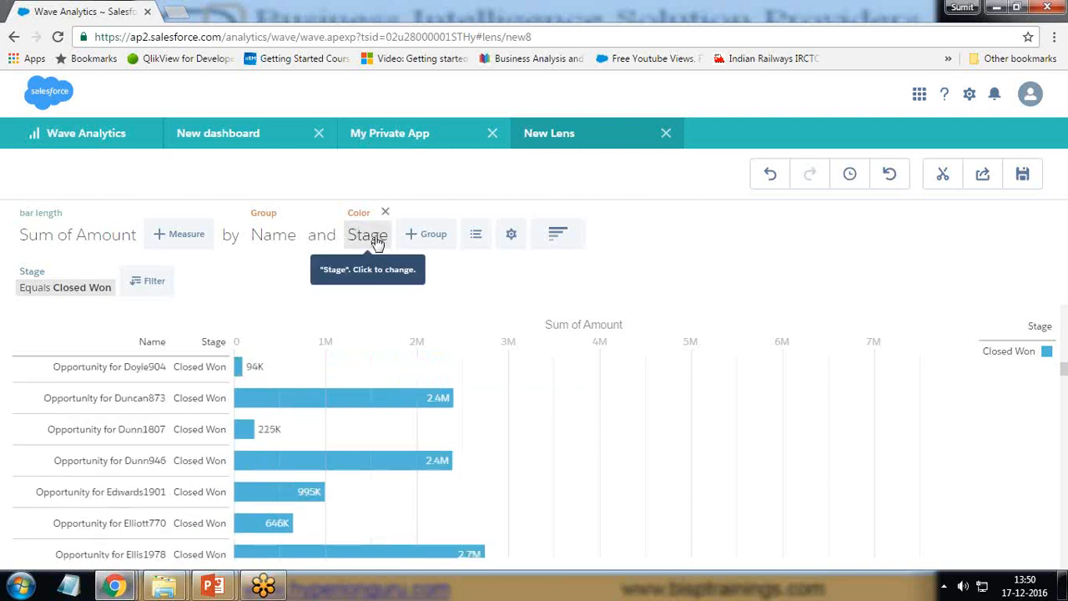
Look through the filter values available for the Lead Source dimension and leave without adding any.
{"action": "left_click", "coordinate": [426, 236]}
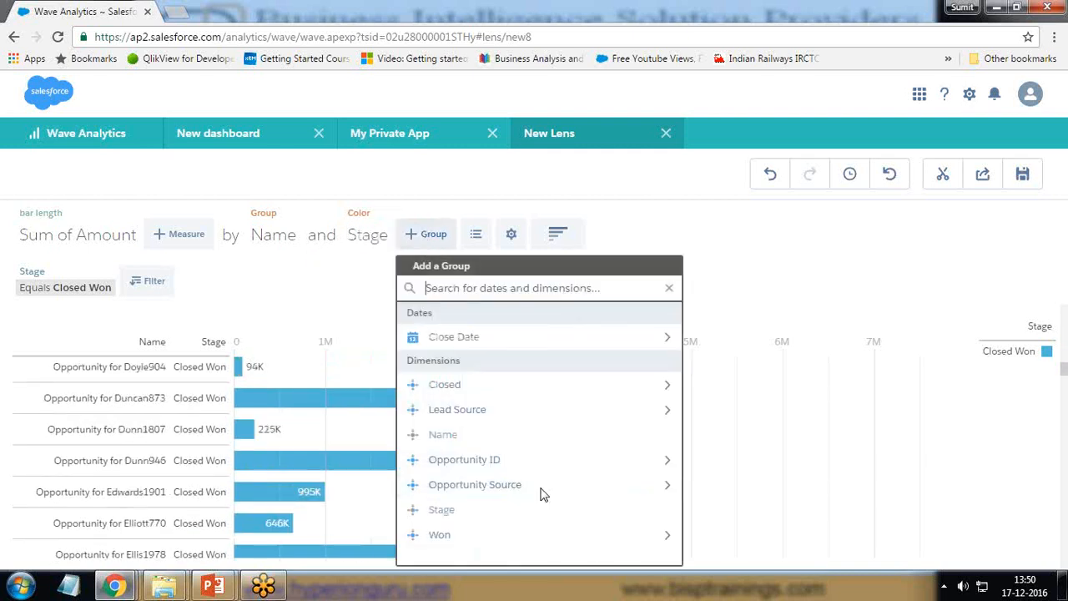
{"action": "left_click", "coordinate": [644, 412]}
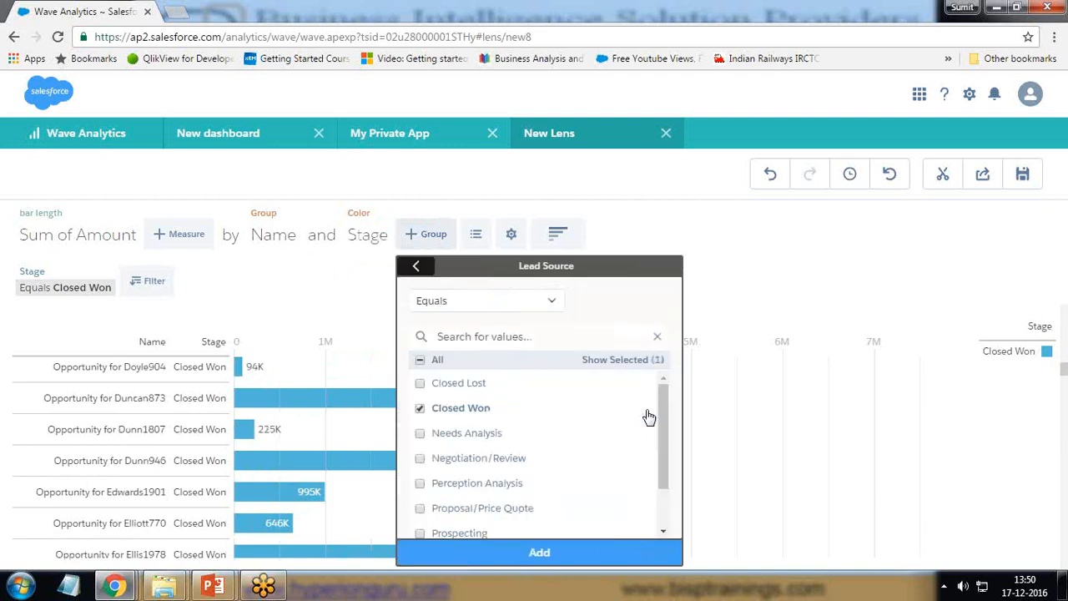
{"action": "left_click_drag", "start_coordinate": [666, 408], "coordinate": [664, 465]}
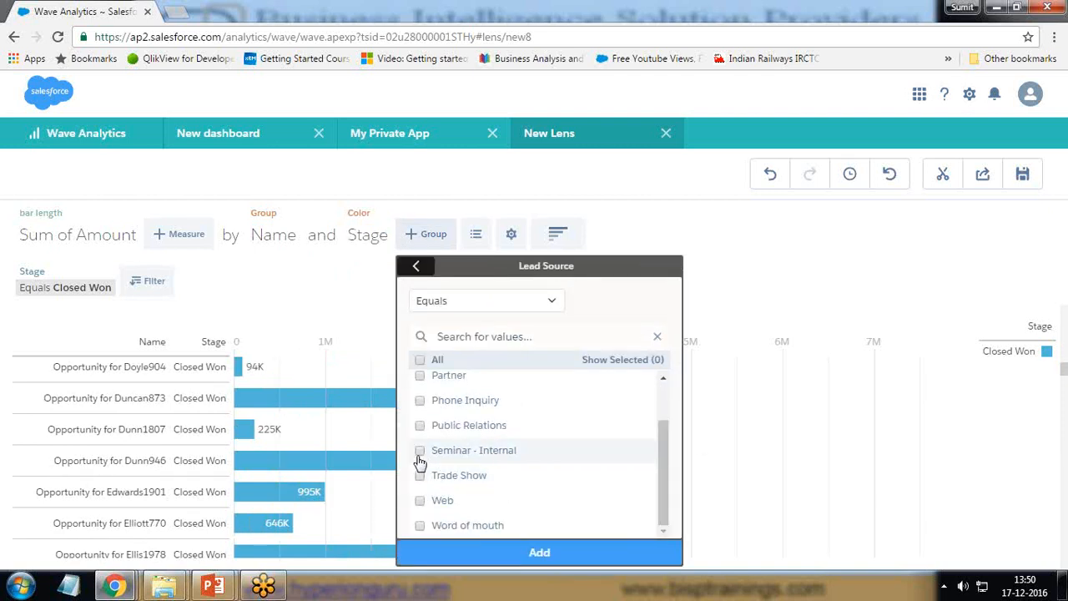
{"action": "scroll", "coordinate": [422, 465], "scroll_direction": "up", "scroll_amount": 1}
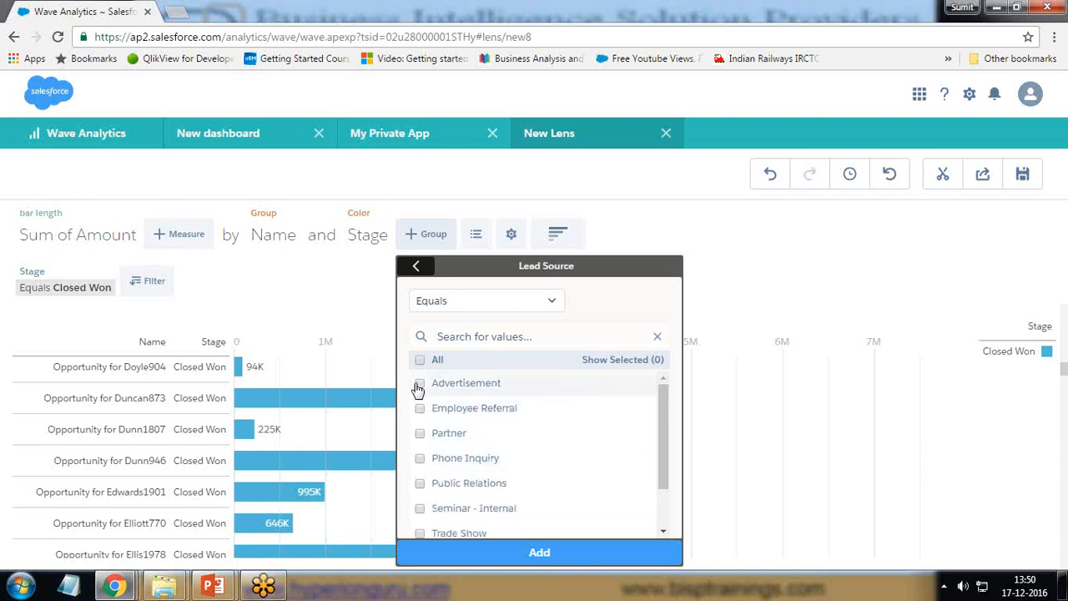
{"action": "mouse_move", "coordinate": [661, 441]}
{"action": "left_mouse_down"}
{"action": "mouse_move", "coordinate": [659, 494]}
{"action": "mouse_move", "coordinate": [661, 408]}
{"action": "mouse_move", "coordinate": [659, 424]}
{"action": "left_mouse_up"}
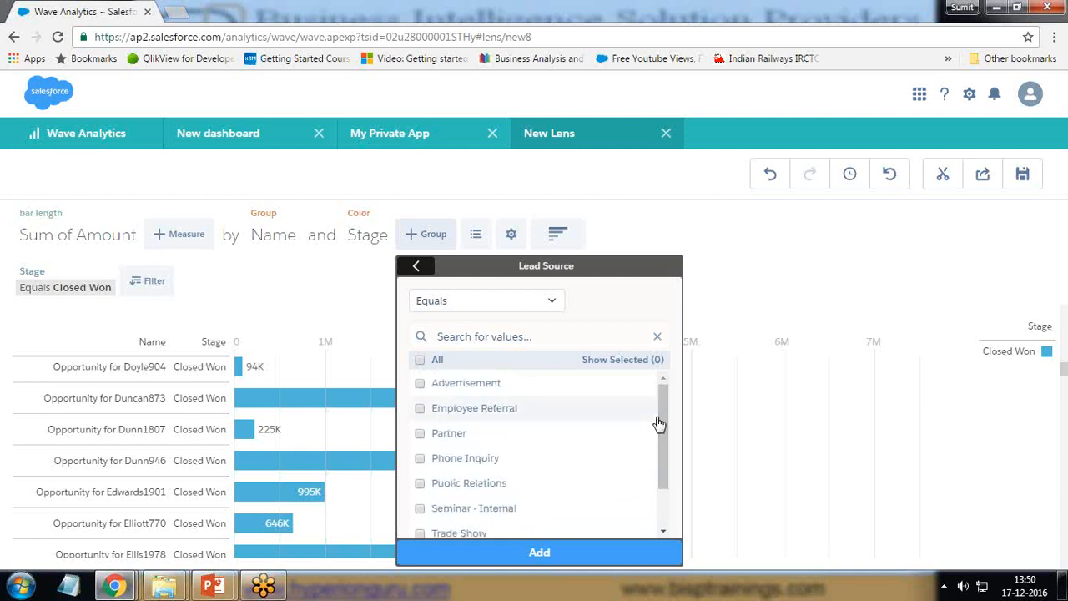
{"action": "left_click", "coordinate": [420, 267]}
{"action": "left_click", "coordinate": [418, 270]}
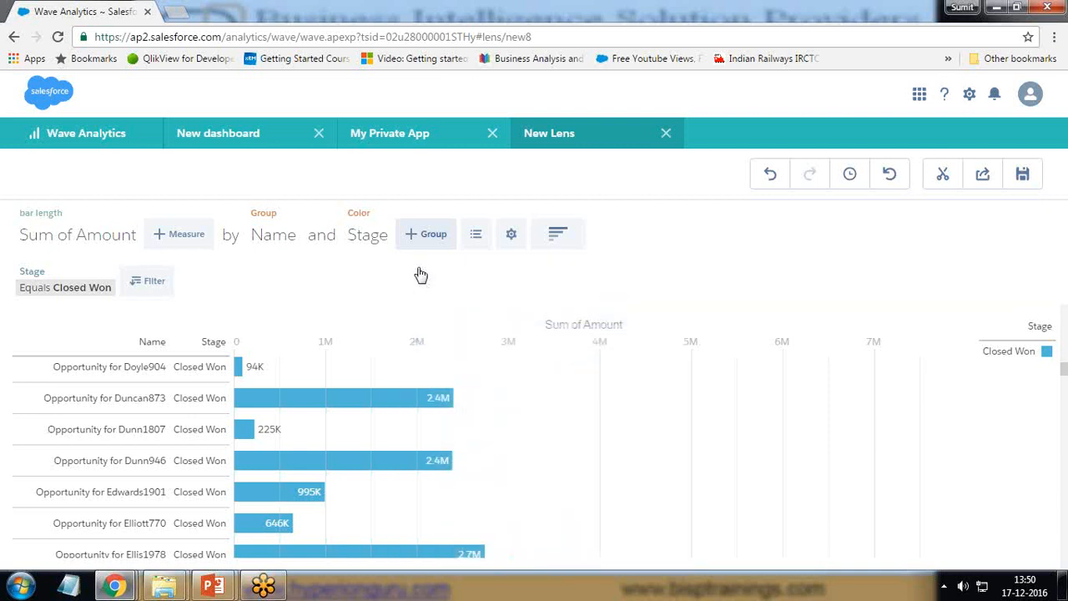
Check the filter values offered for the Opportunity Source and Won dimensions without adding either as a group.
{"action": "left_click", "coordinate": [411, 233]}
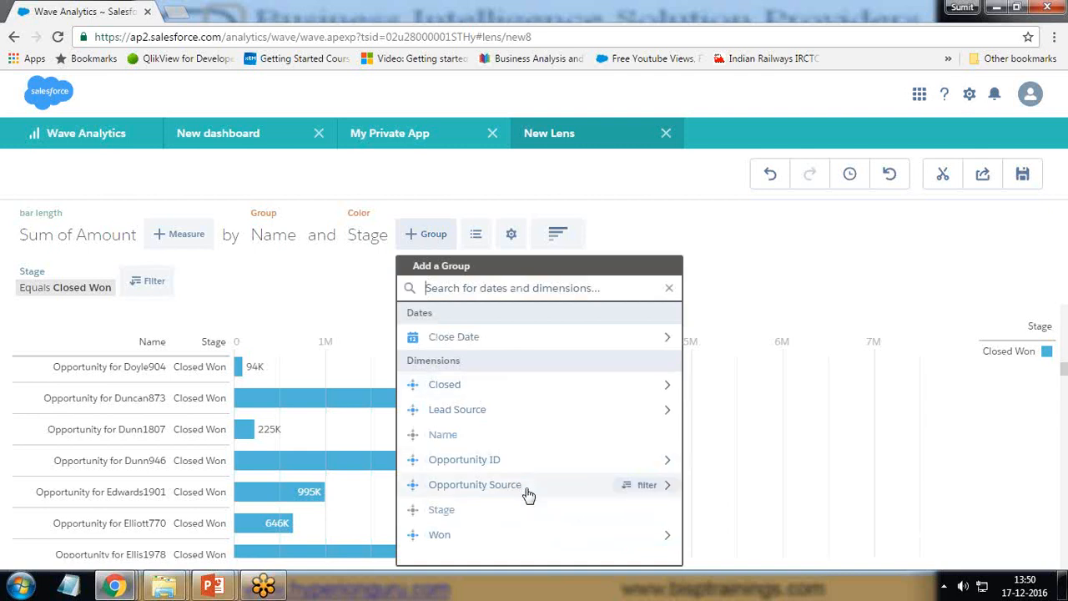
{"action": "left_click", "coordinate": [650, 486]}
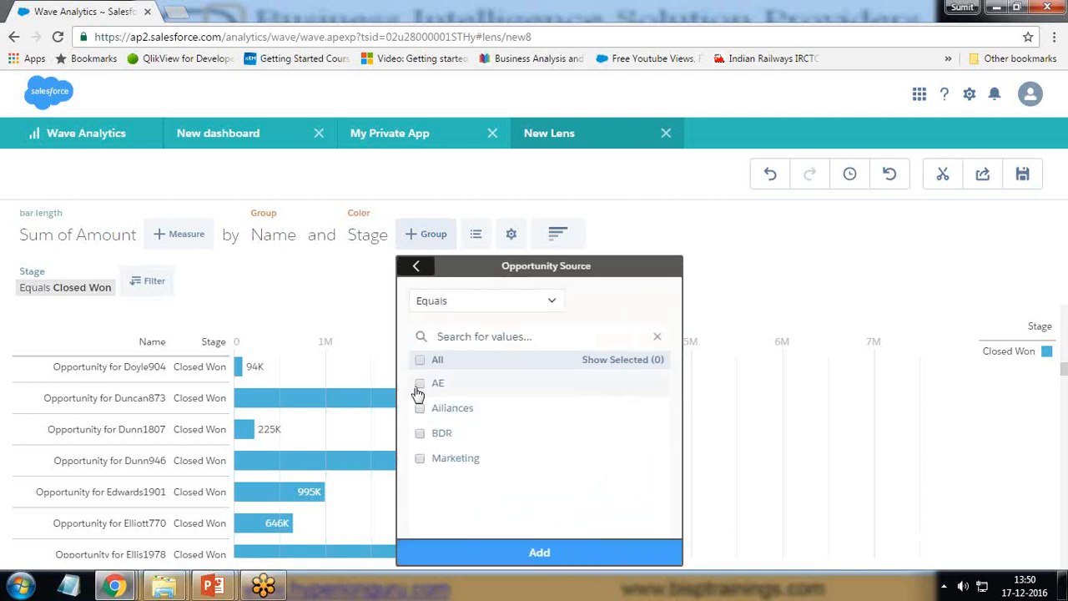
{"action": "left_click", "coordinate": [417, 267]}
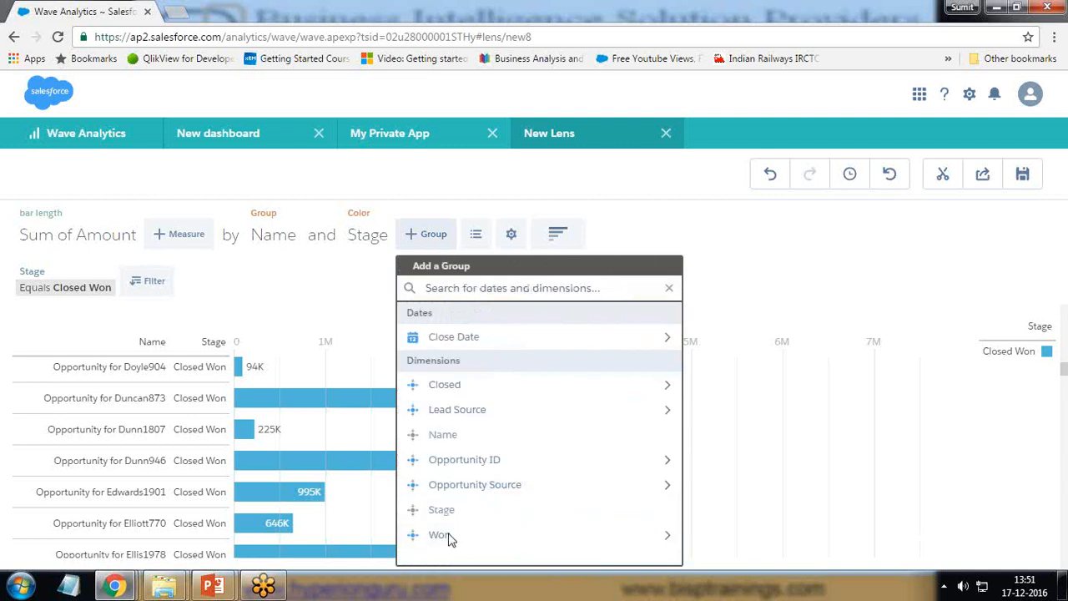
{"action": "left_click", "coordinate": [650, 536]}
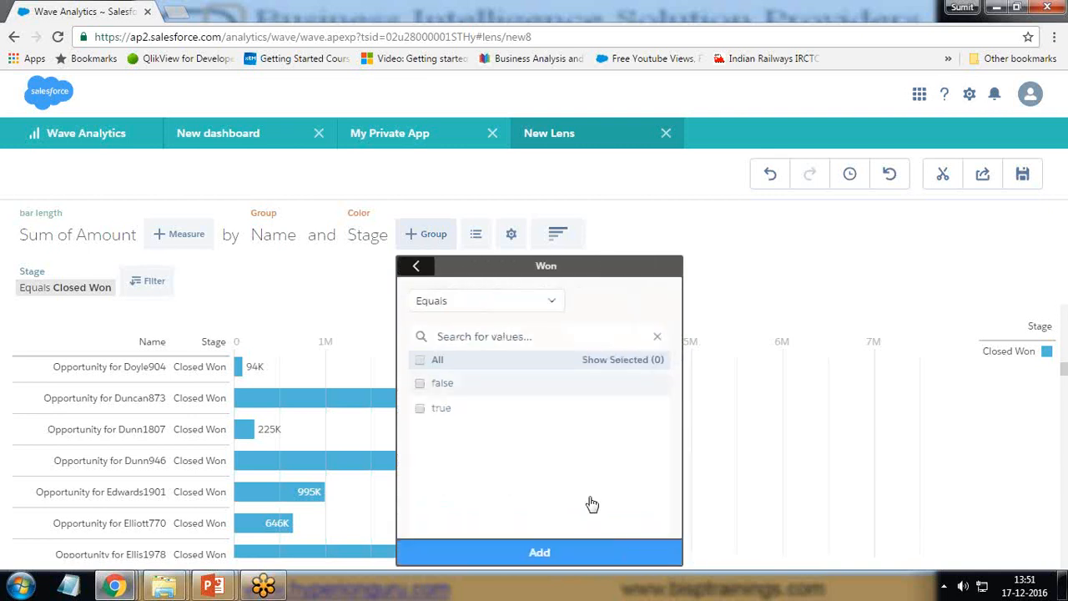
{"action": "left_click", "coordinate": [415, 267]}
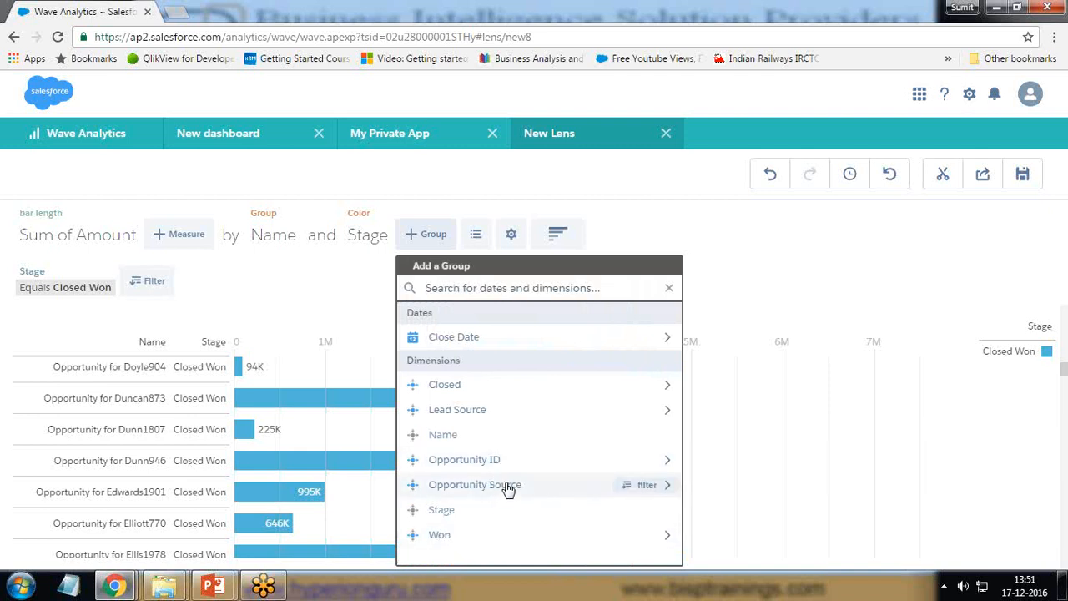
Try adding Lead Source as an unfiltered group and remove it from the chart again.
{"action": "left_click", "coordinate": [458, 408]}
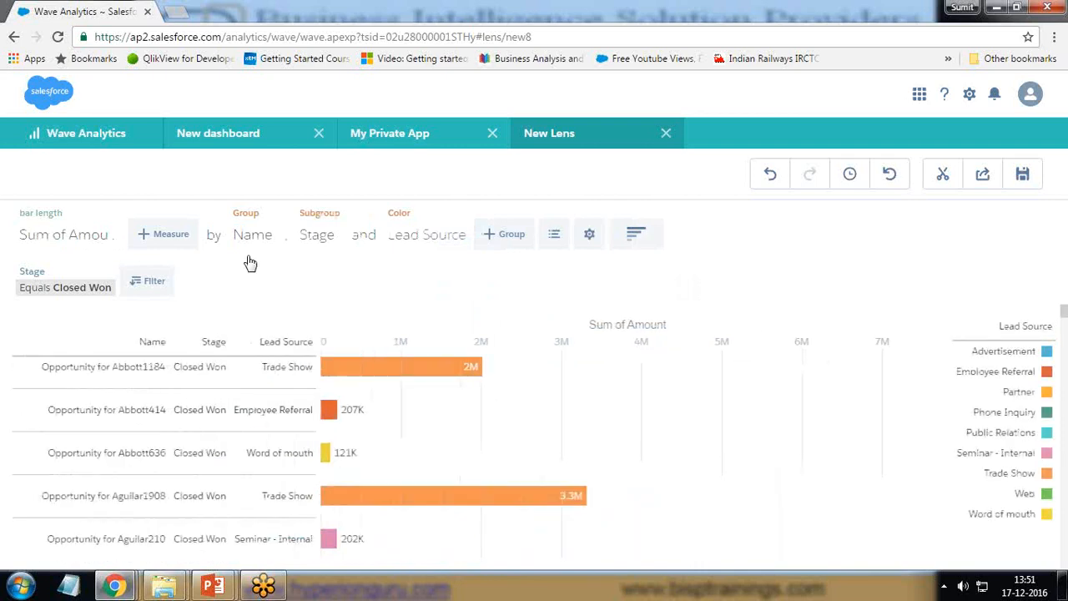
{"action": "left_click", "coordinate": [465, 214]}
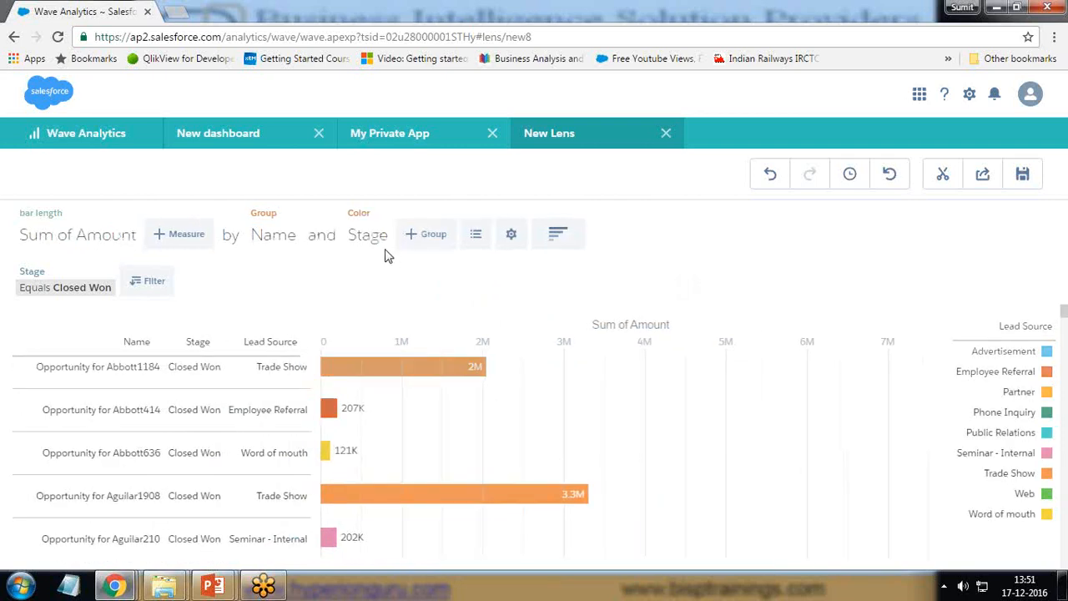
Add Lead Source as a group filtered to Seminar - Internal and Web, and review the resulting chart.
{"action": "left_click", "coordinate": [430, 237]}
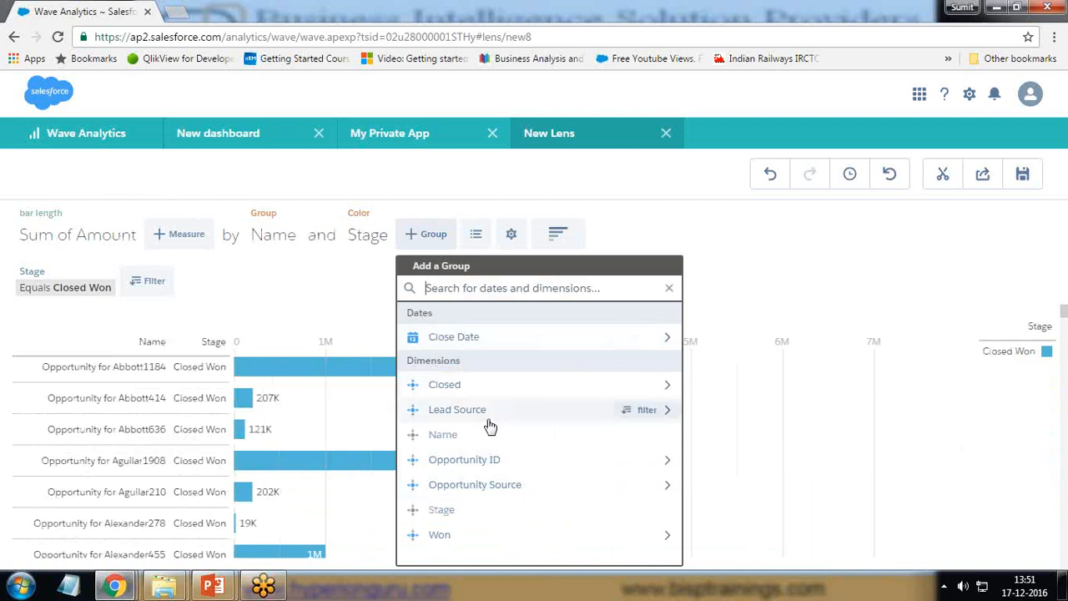
{"action": "left_click", "coordinate": [648, 409]}
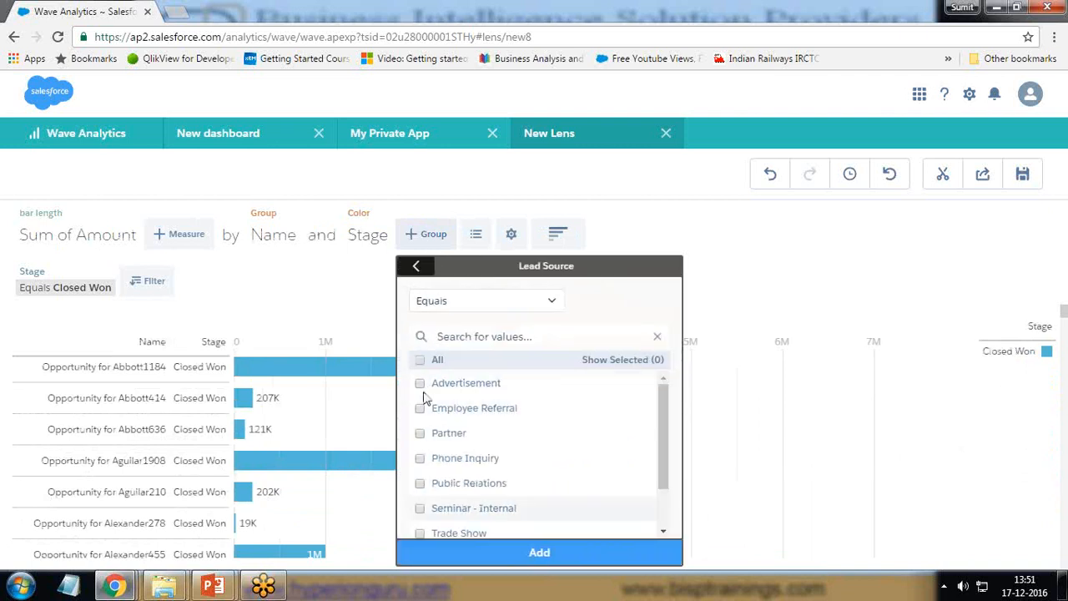
{"action": "scroll", "coordinate": [667, 443], "scroll_direction": "down", "scroll_amount": 1}
{"action": "left_click_drag", "start_coordinate": [667, 443], "coordinate": [665, 465]}
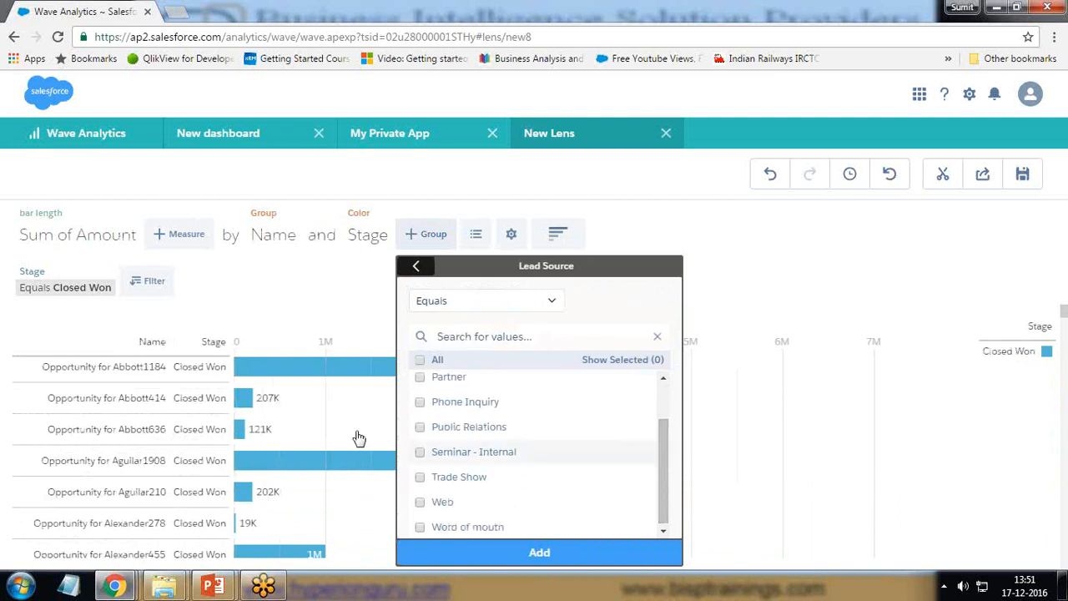
{"action": "left_click", "coordinate": [420, 452]}
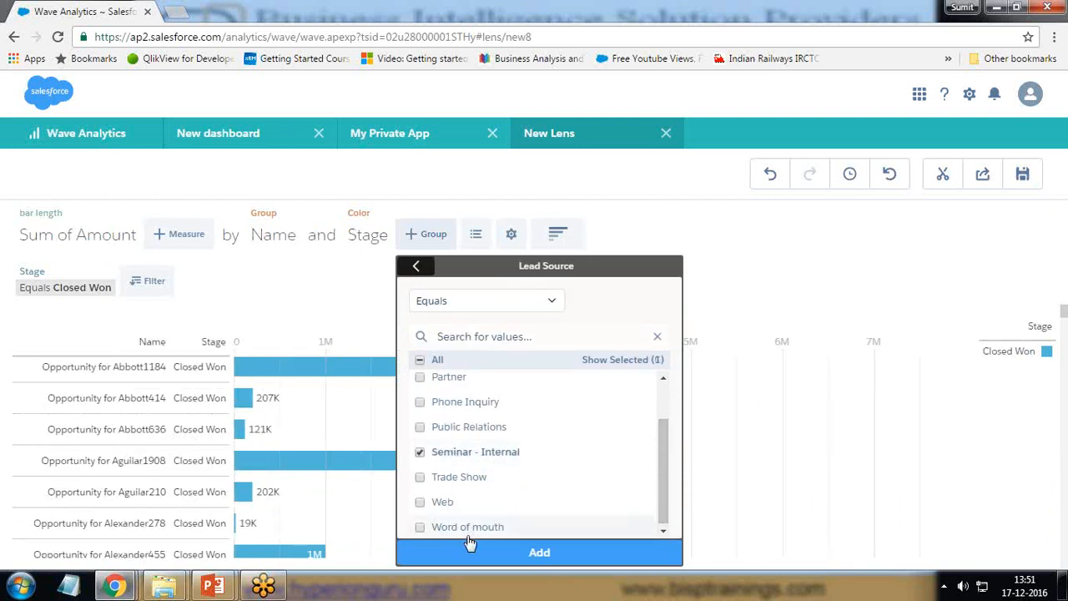
{"action": "left_click", "coordinate": [420, 503]}
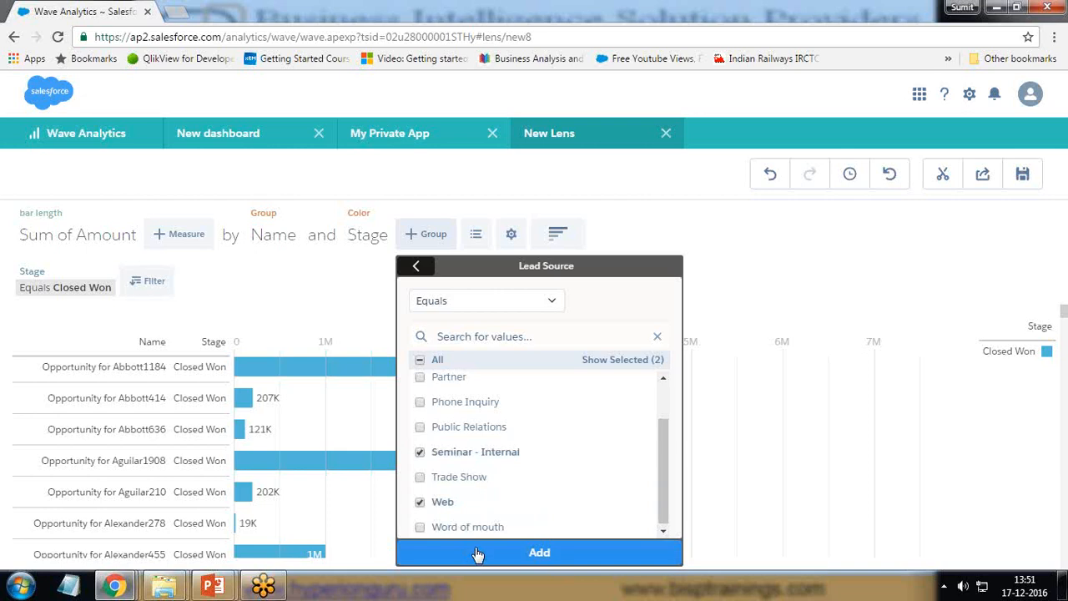
{"action": "left_click", "coordinate": [478, 553]}
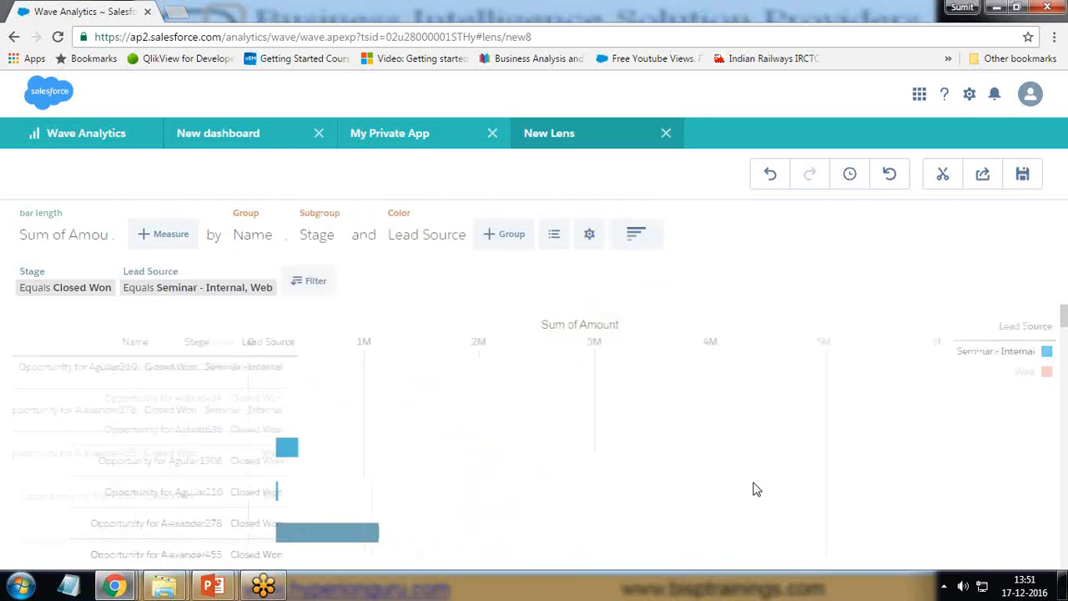
{"action": "scroll", "coordinate": [466, 493], "scroll_direction": "down", "scroll_amount": 10}
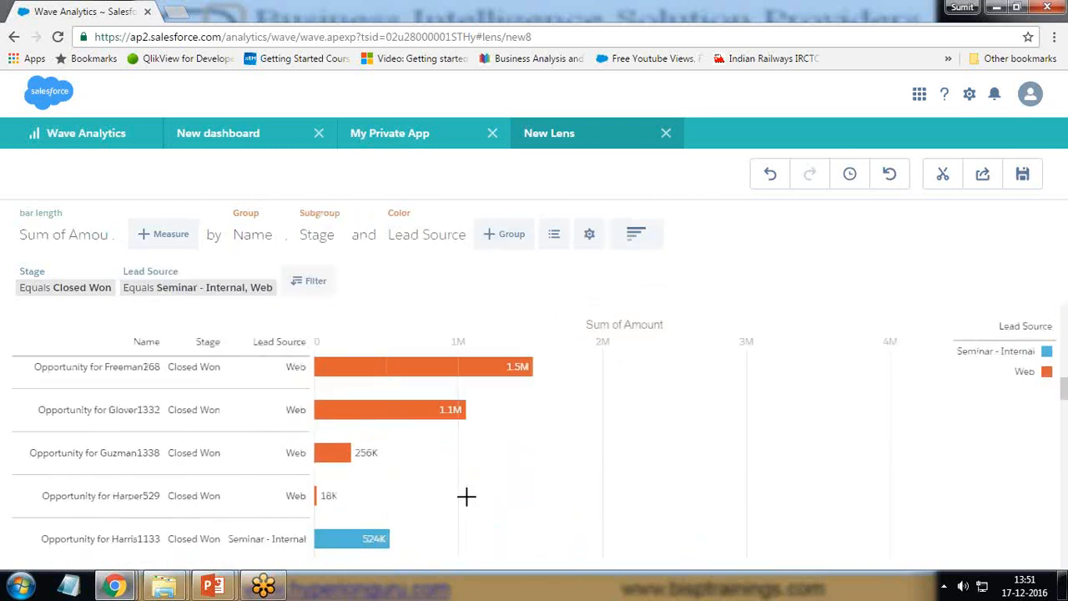
{"action": "scroll", "coordinate": [466, 497], "scroll_direction": "up", "scroll_amount": 10}
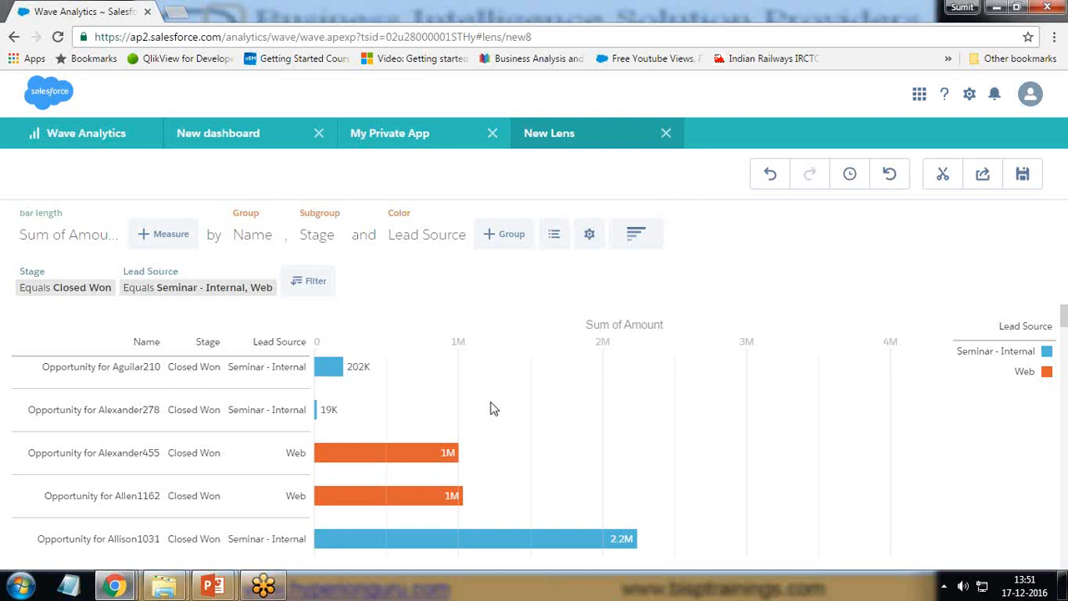
Remove the Lead Source and Name groups from the chart and check the Sum of Amount for the Closed Won bar.
{"action": "left_click", "coordinate": [465, 214]}
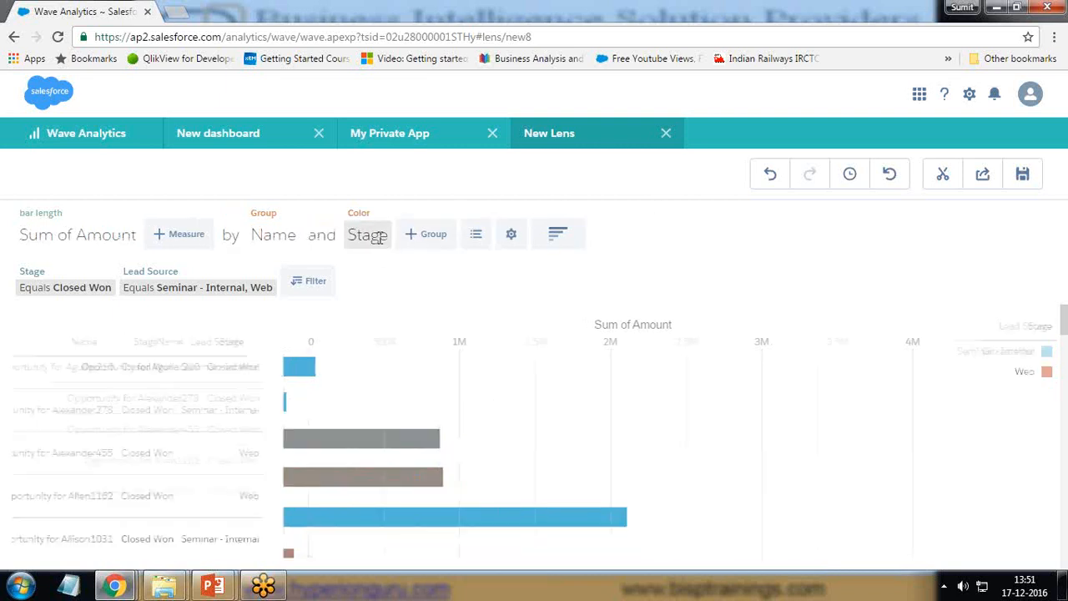
{"action": "left_click", "coordinate": [294, 213]}
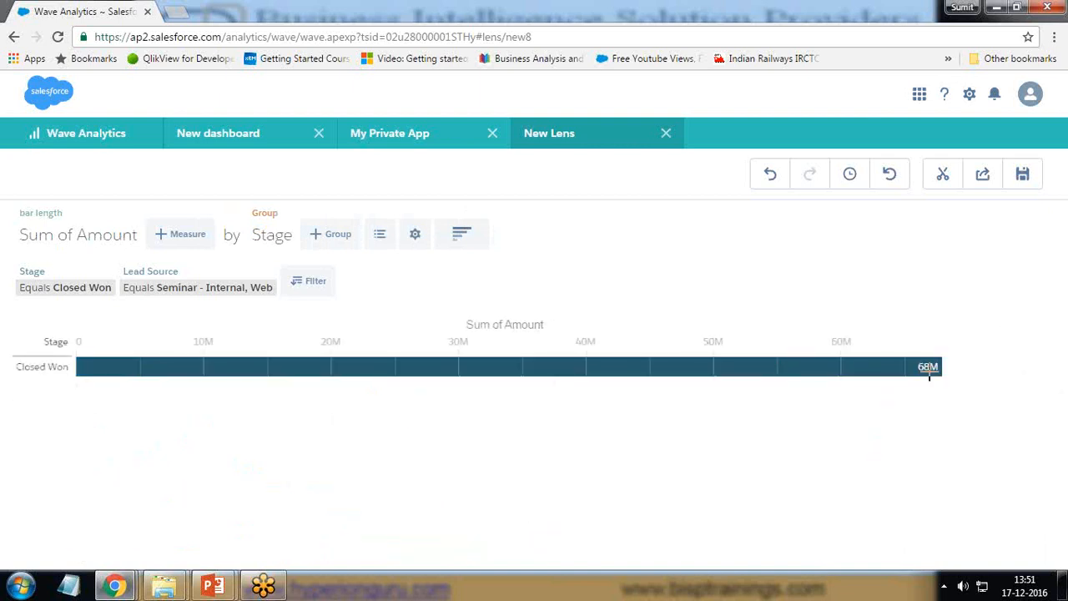
{"action": "mouse_move", "coordinate": [926, 363]}
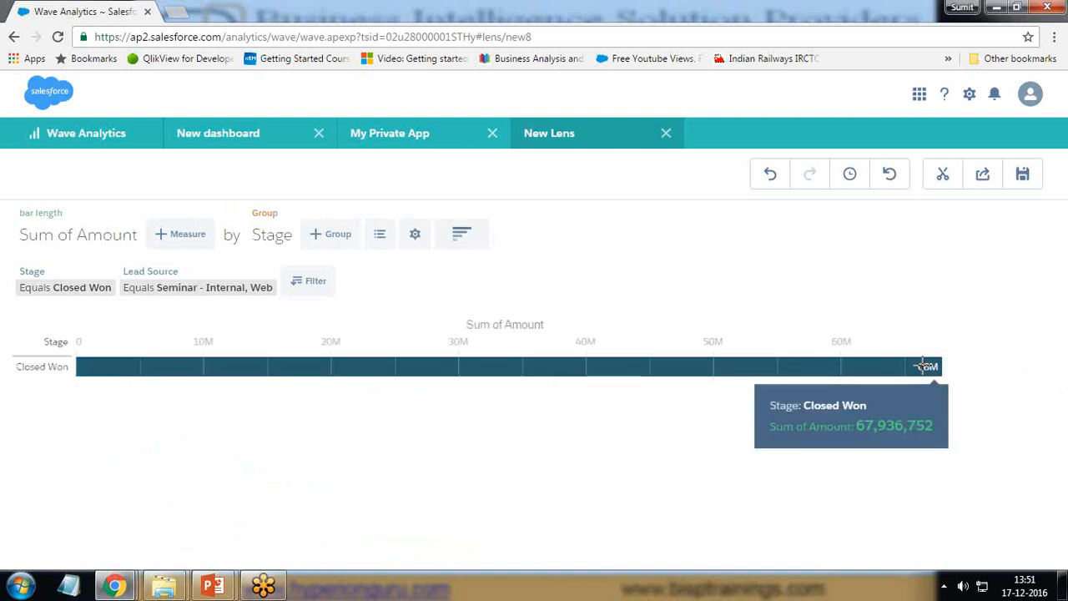
Try the Donut chart for the Stage grouping and switch the lens to a Values Table.
{"action": "left_click", "coordinate": [467, 240]}
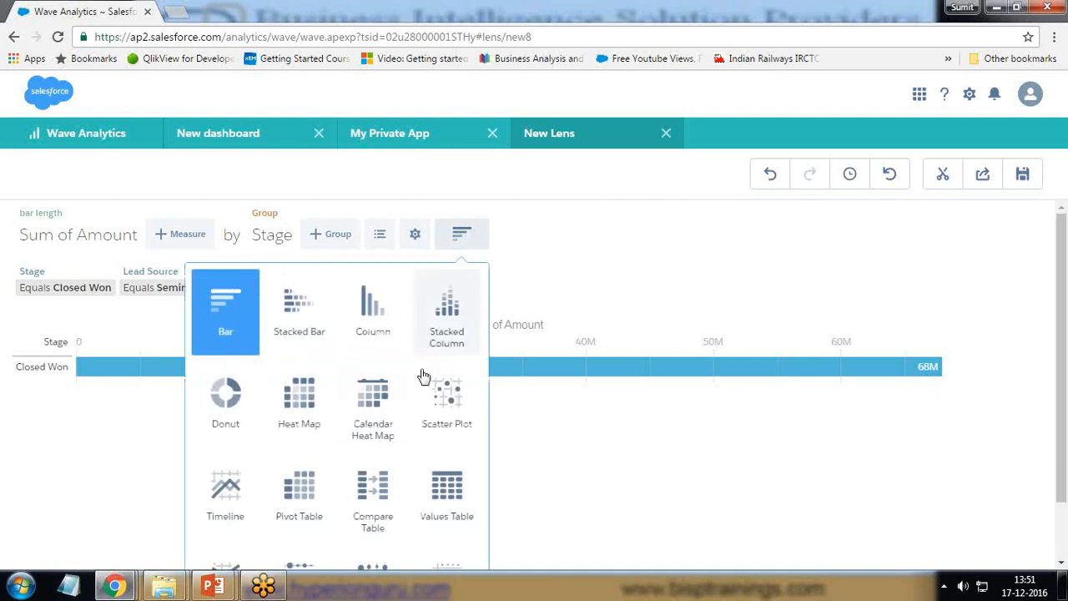
{"action": "left_click", "coordinate": [225, 401]}
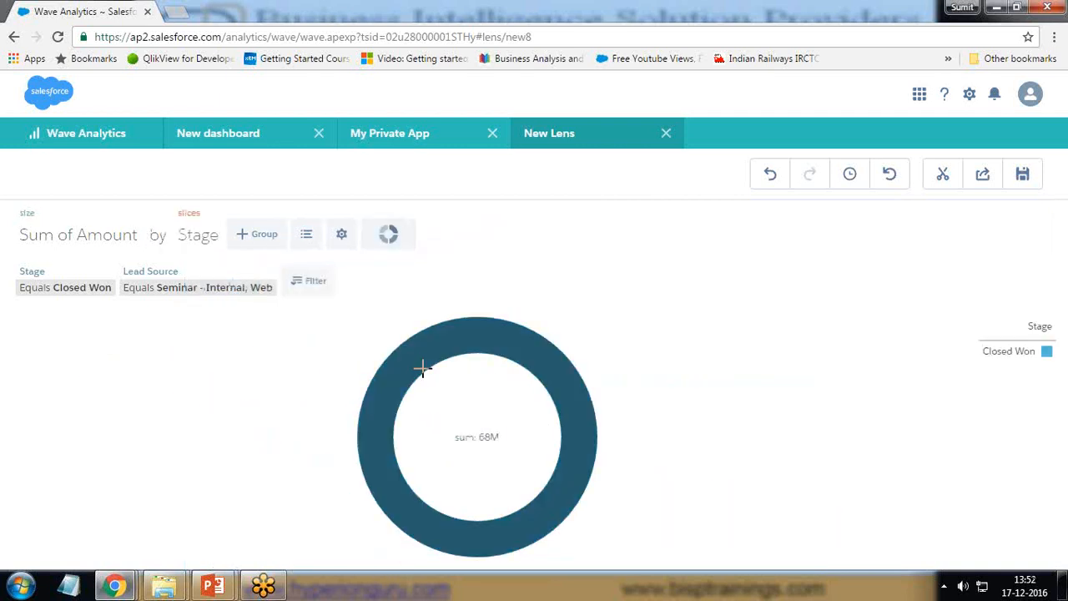
{"action": "left_click", "coordinate": [389, 233]}
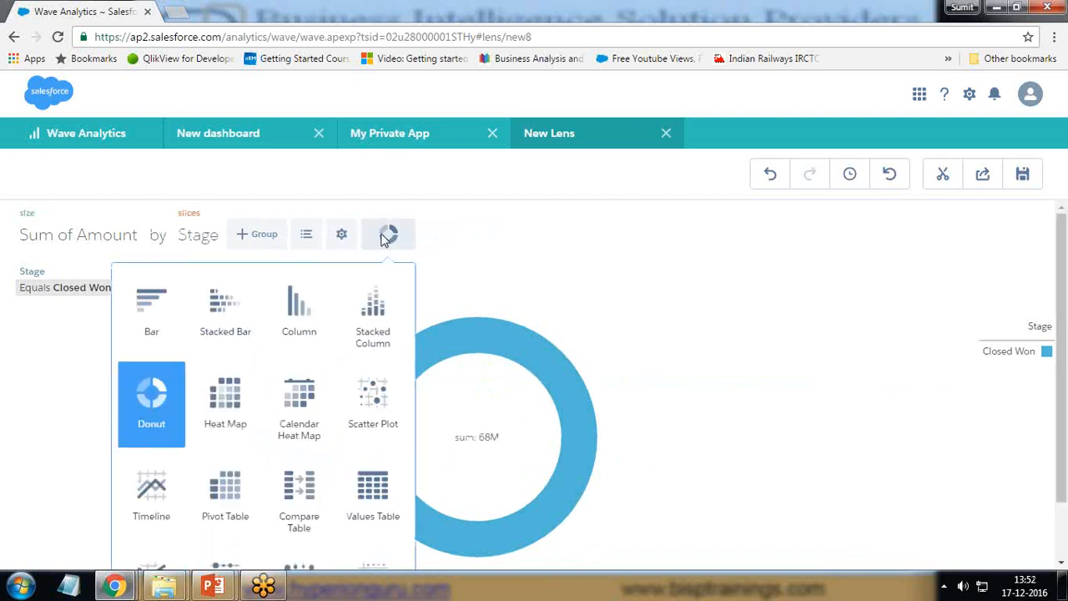
{"action": "scroll", "coordinate": [301, 484], "scroll_direction": "down", "scroll_amount": 1}
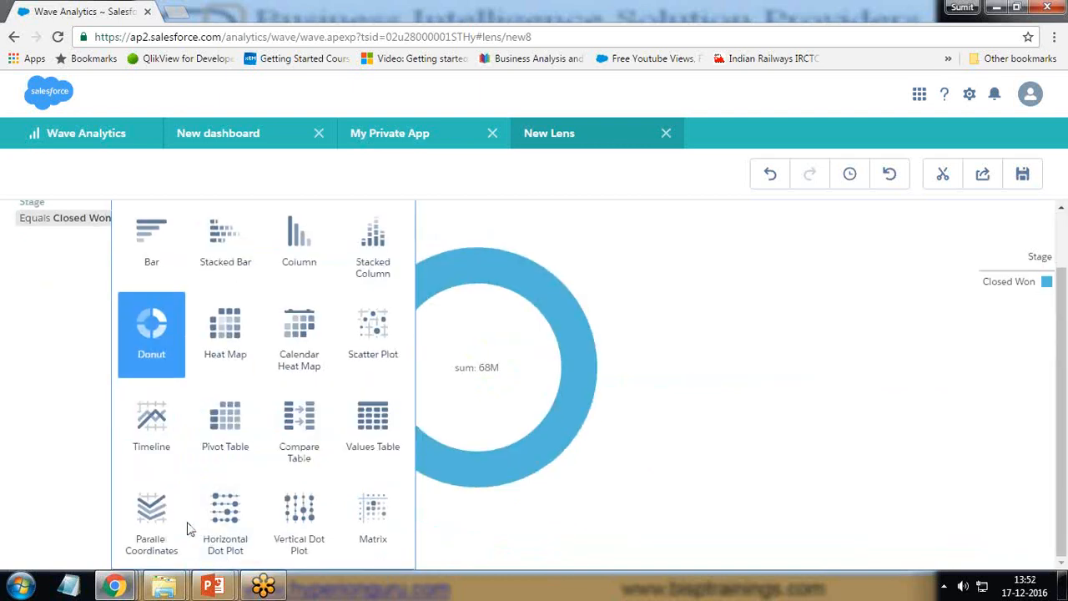
{"action": "scroll", "coordinate": [303, 362], "scroll_direction": "up", "scroll_amount": 1}
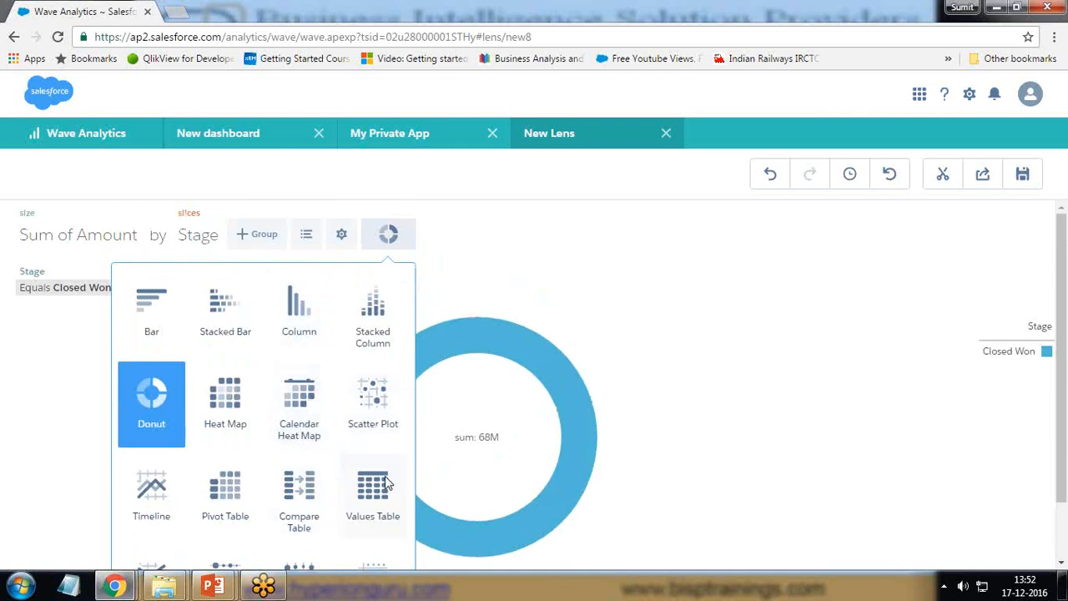
{"action": "left_click", "coordinate": [367, 501]}
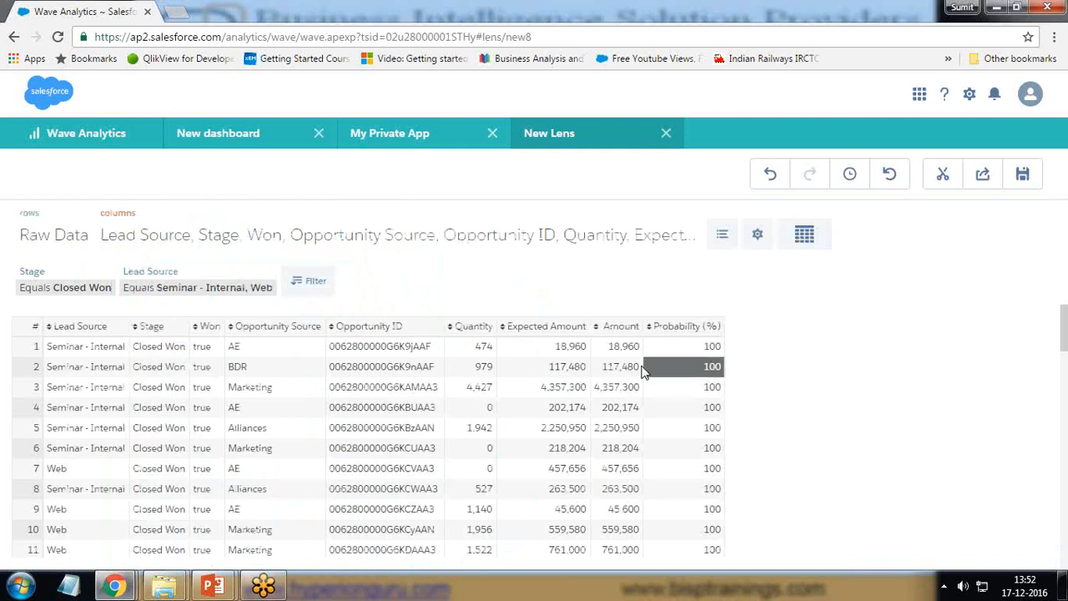
Remove the Probability (%), Expected Amount, Won and Opportunity Source columns from the values table.
{"action": "left_click", "coordinate": [717, 327]}
{"action": "mouse_move", "coordinate": [640, 327]}
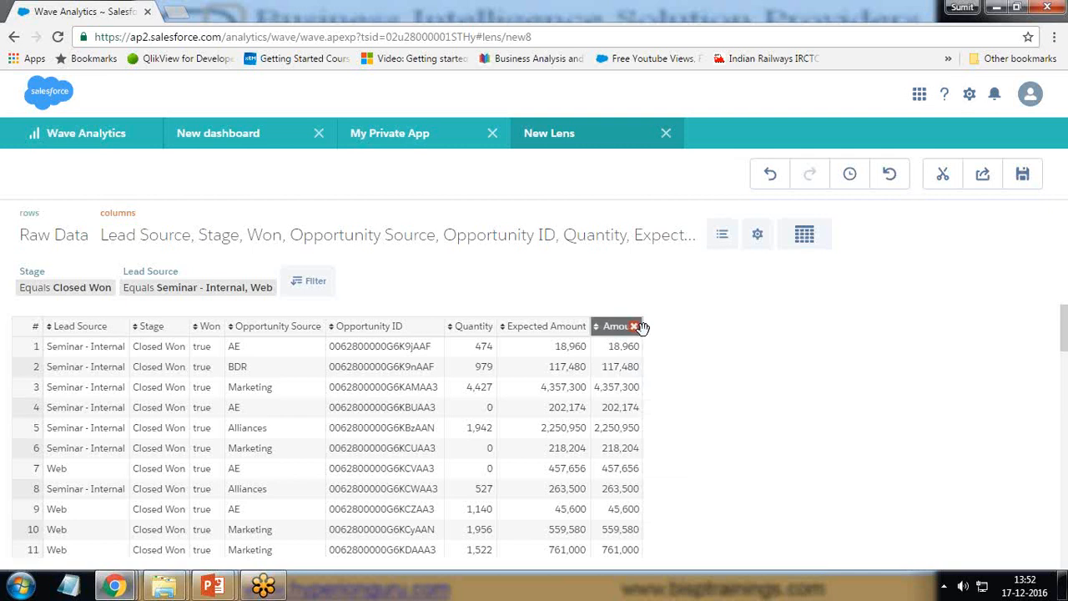
{"action": "left_click", "coordinate": [584, 327]}
{"action": "mouse_move", "coordinate": [469, 334]}
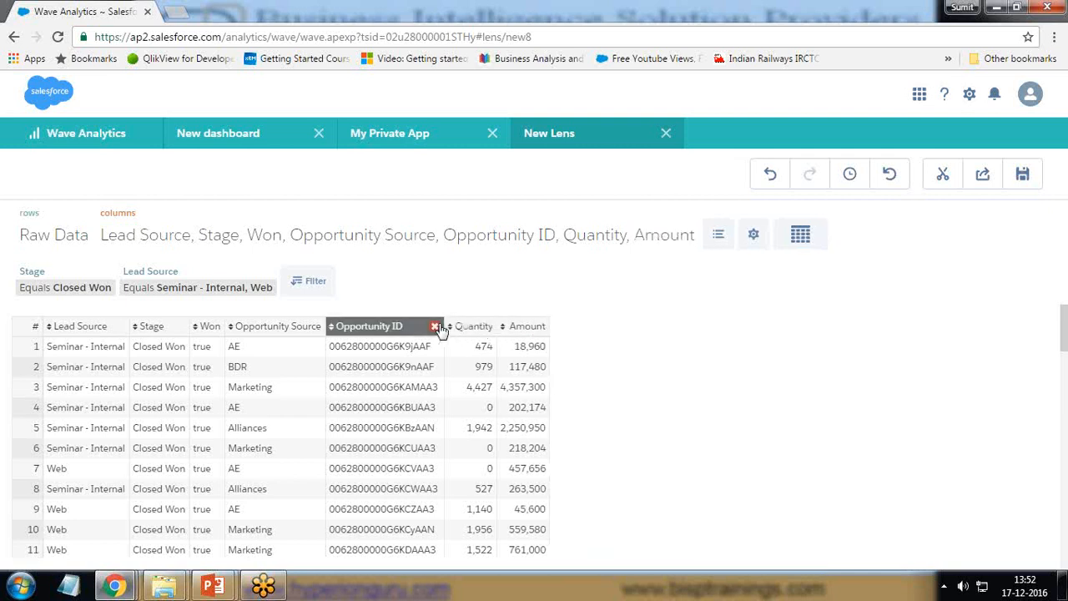
{"action": "mouse_move", "coordinate": [310, 335]}
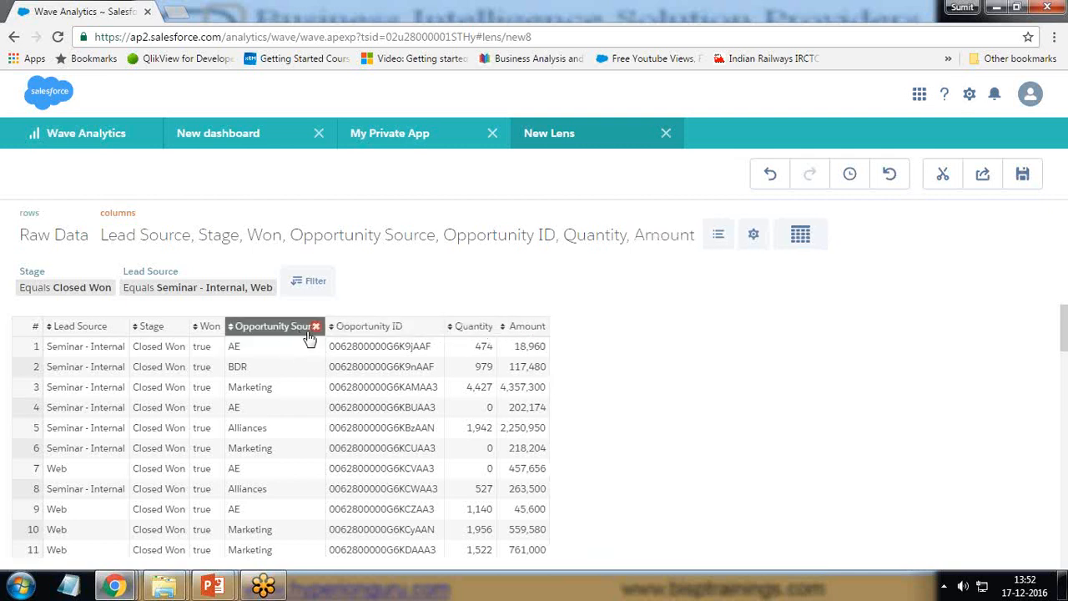
{"action": "left_click", "coordinate": [236, 328]}
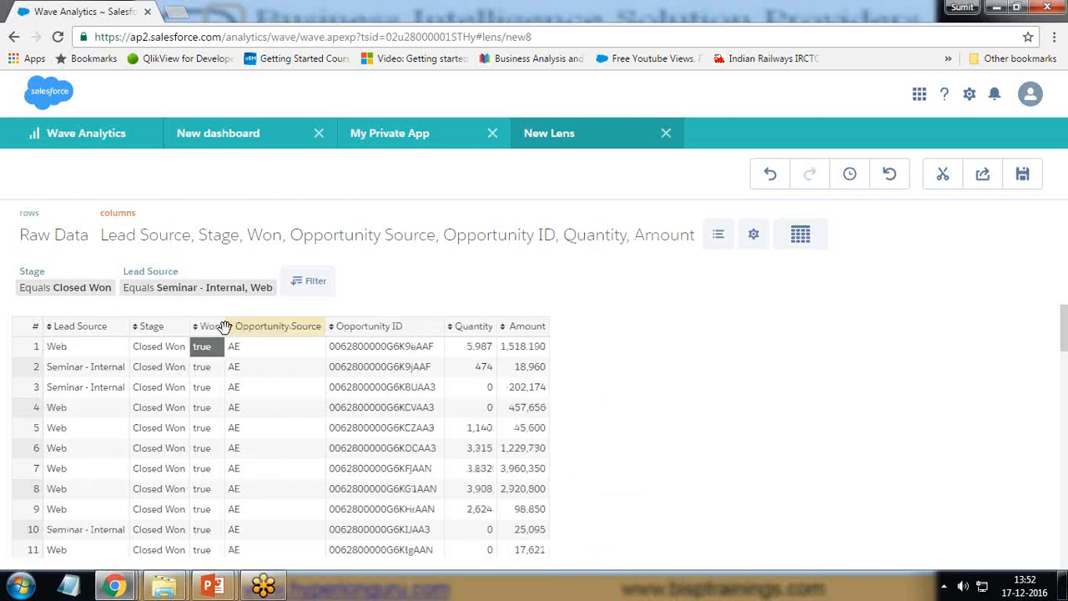
{"action": "left_click", "coordinate": [219, 326]}
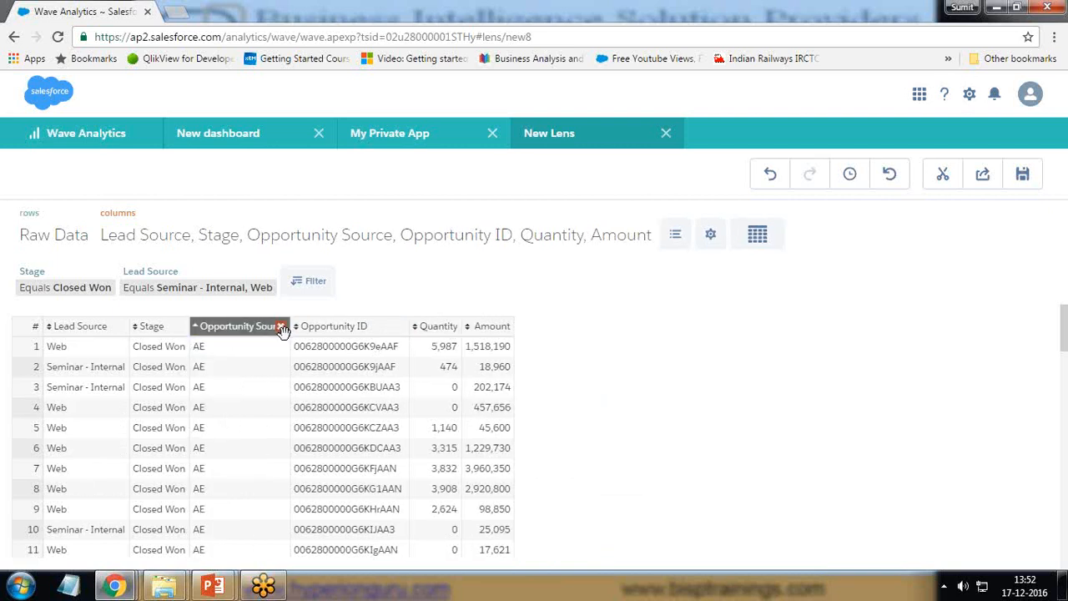
{"action": "left_click", "coordinate": [281, 329]}
{"action": "left_click", "coordinate": [281, 327]}
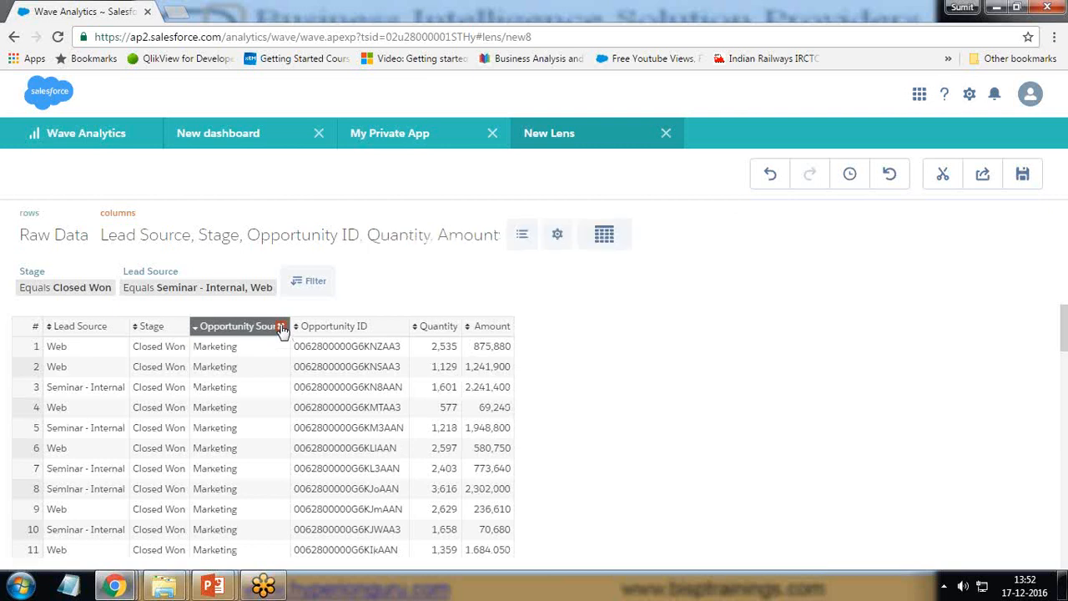
Try descending and ascending sorting on the Stage column and look through the table's rows.
{"action": "left_click", "coordinate": [144, 327]}
{"action": "left_click", "coordinate": [144, 327]}
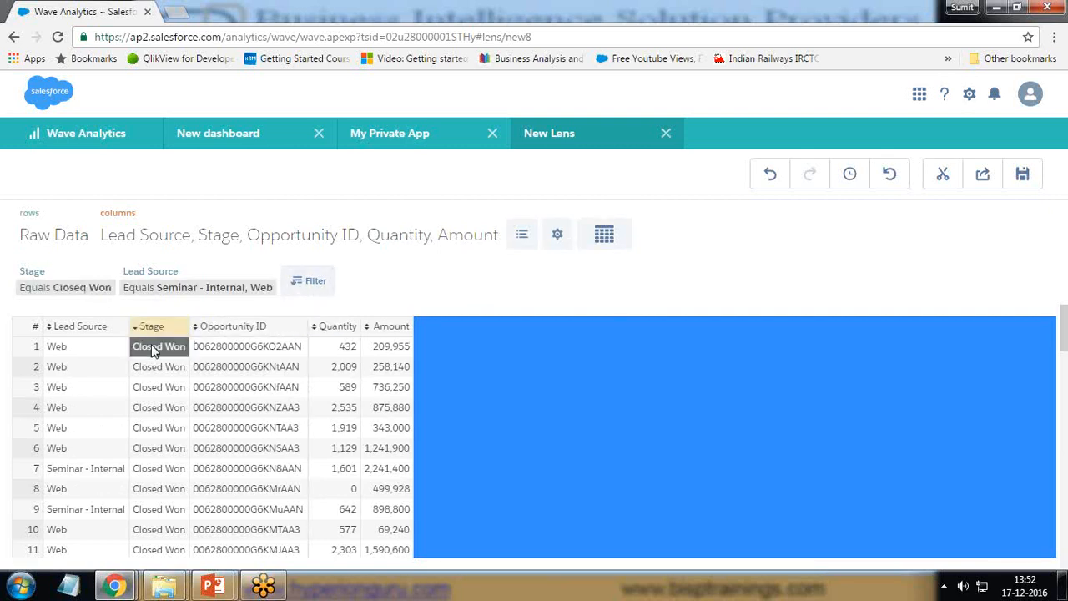
{"action": "left_click", "coordinate": [182, 327]}
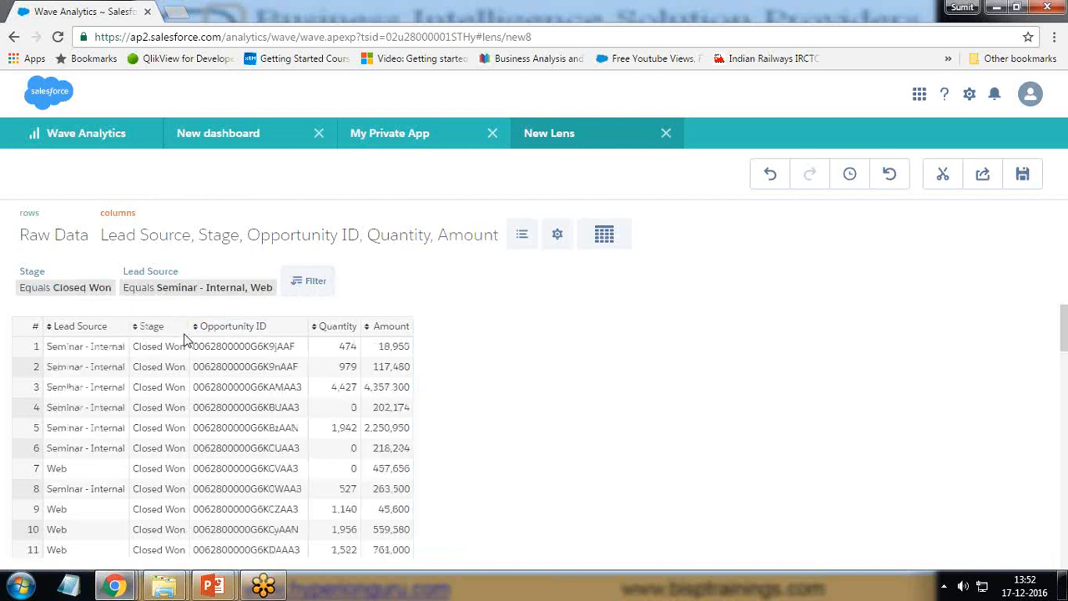
{"action": "left_click", "coordinate": [157, 327]}
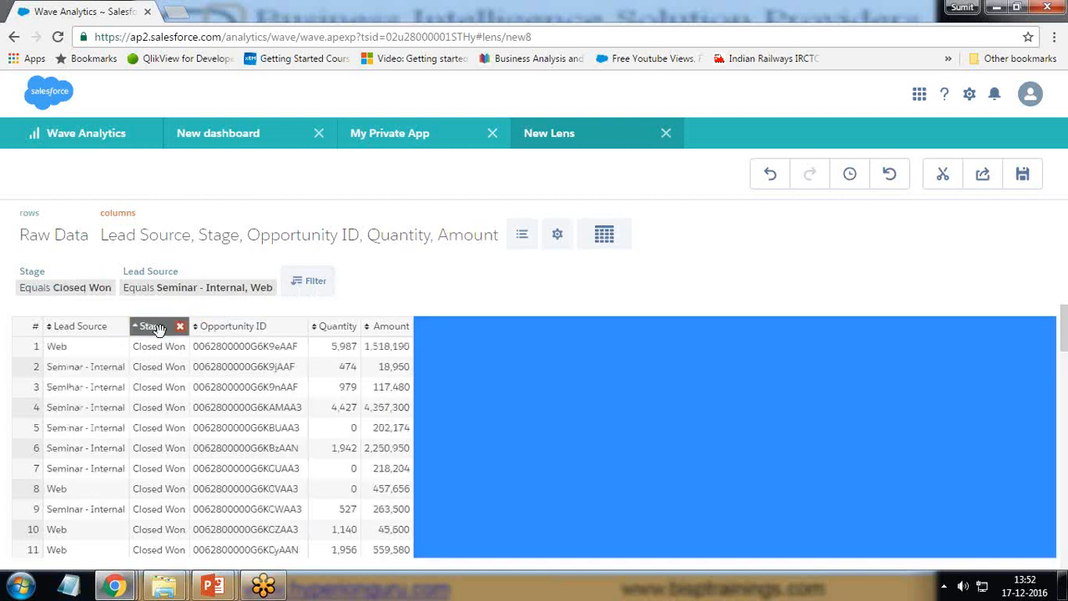
{"action": "scroll", "coordinate": [150, 417], "scroll_direction": "down", "scroll_amount": 14}
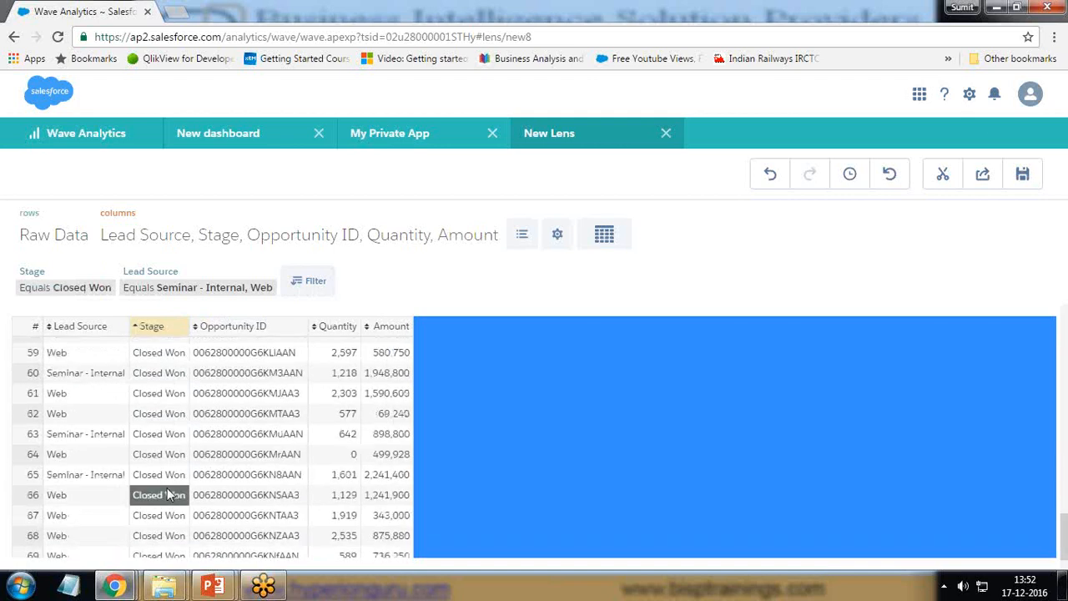
{"action": "scroll", "coordinate": [167, 494], "scroll_direction": "up", "scroll_amount": 14}
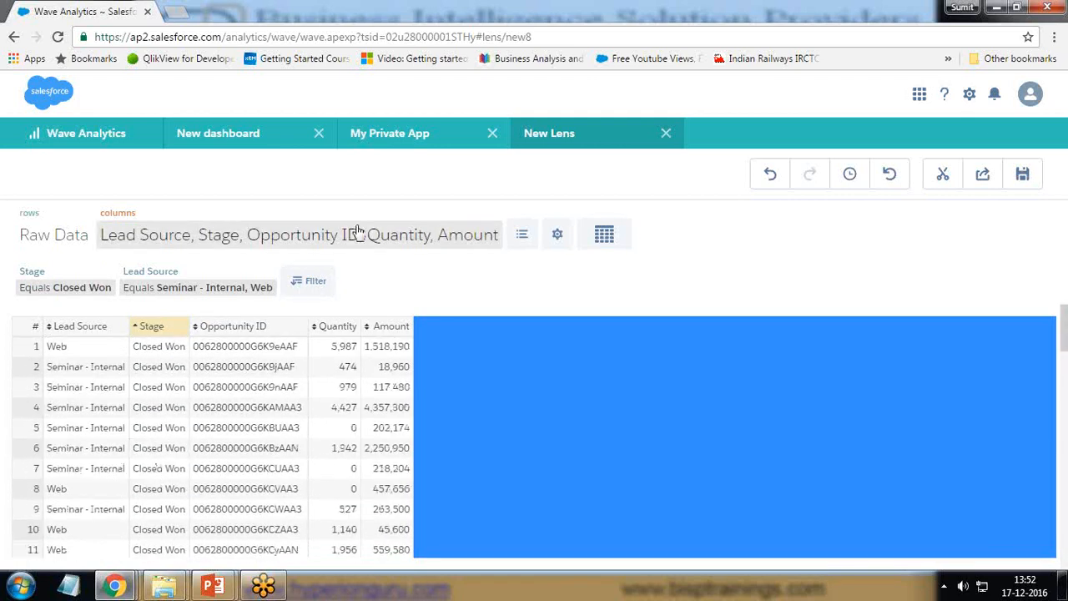
Remove the Lead Source and Stage filters from the values table.
{"action": "left_click", "coordinate": [272, 268]}
{"action": "left_click", "coordinate": [271, 269]}
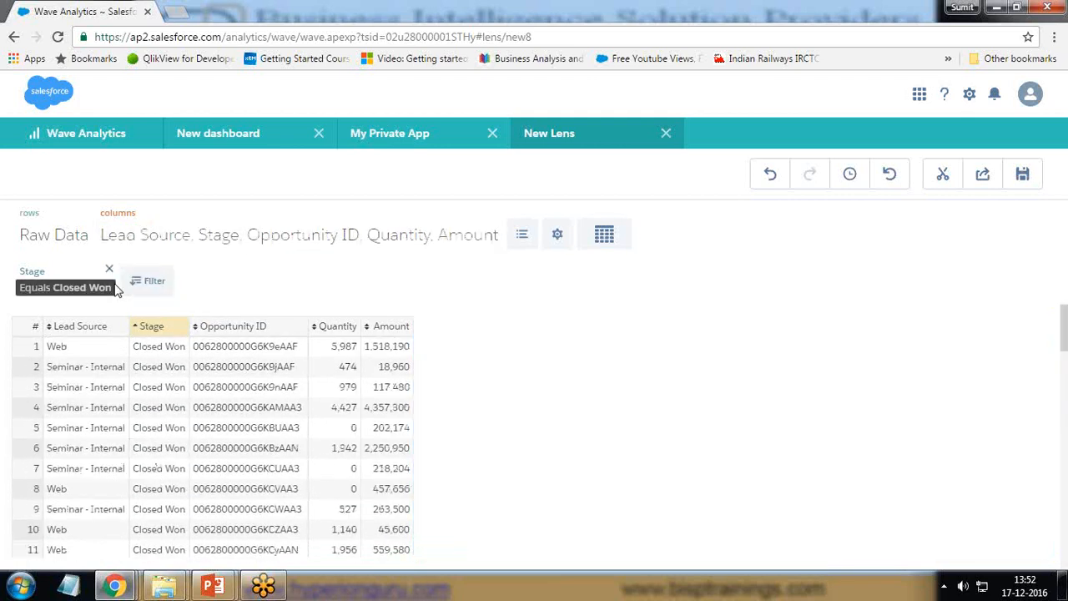
{"action": "left_click", "coordinate": [109, 272]}
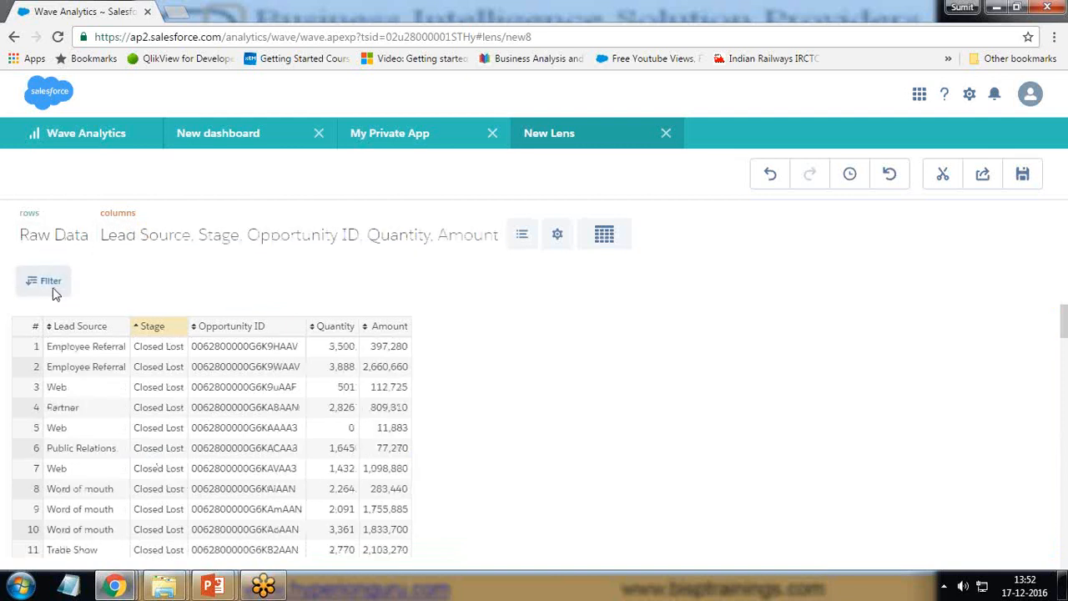
Undo the filter, sorting, column and chart-type changes back to the bar chart of Sum of Amount by Stage.
{"action": "left_click", "coordinate": [769, 175]}
{"action": "left_click", "coordinate": [770, 177]}
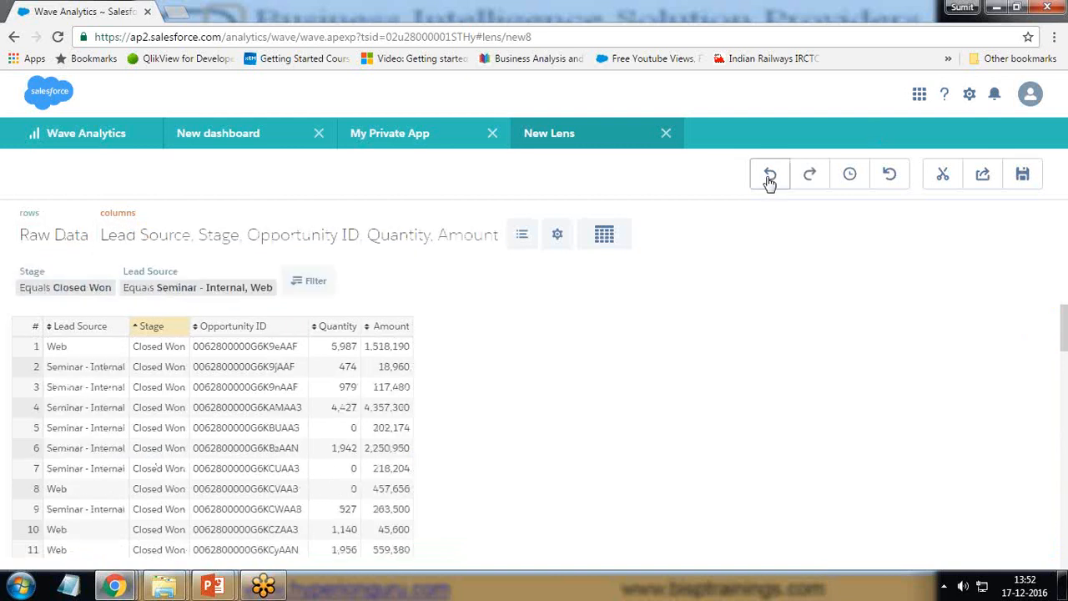
{"action": "left_click", "coordinate": [769, 177]}
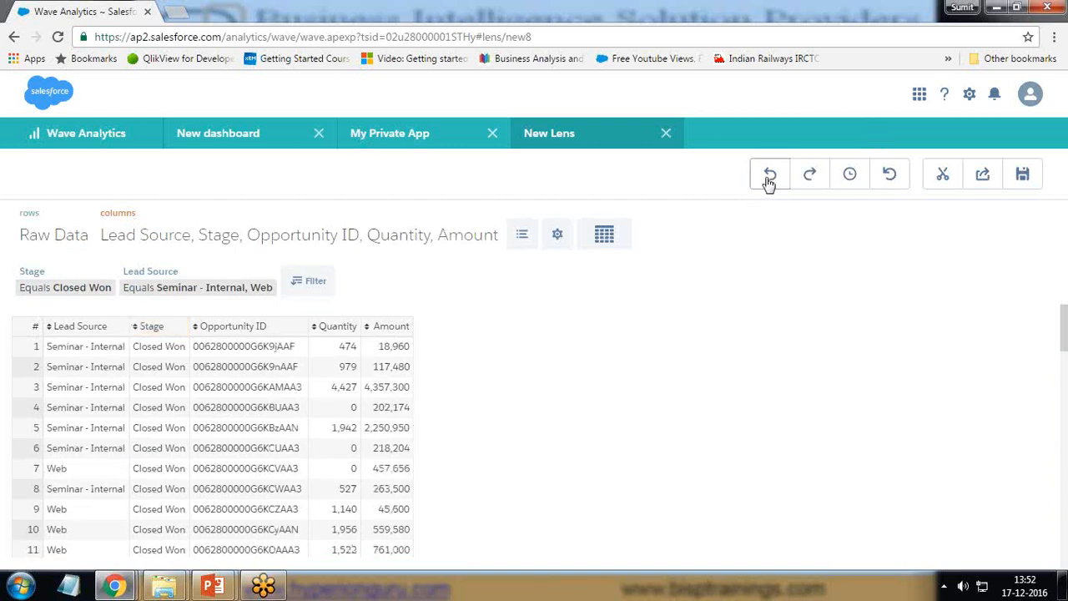
{"action": "left_click", "coordinate": [766, 175]}
{"action": "left_click", "coordinate": [768, 176]}
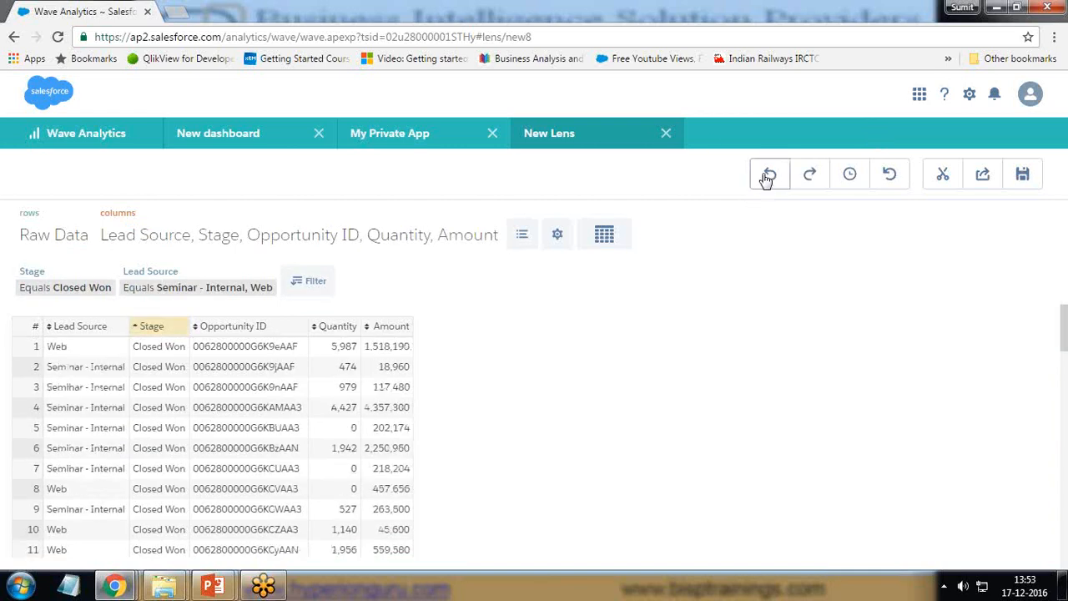
{"action": "left_click", "coordinate": [767, 176]}
{"action": "left_click", "coordinate": [768, 176]}
{"action": "left_click", "coordinate": [768, 176]}
{"action": "left_click", "coordinate": [768, 177]}
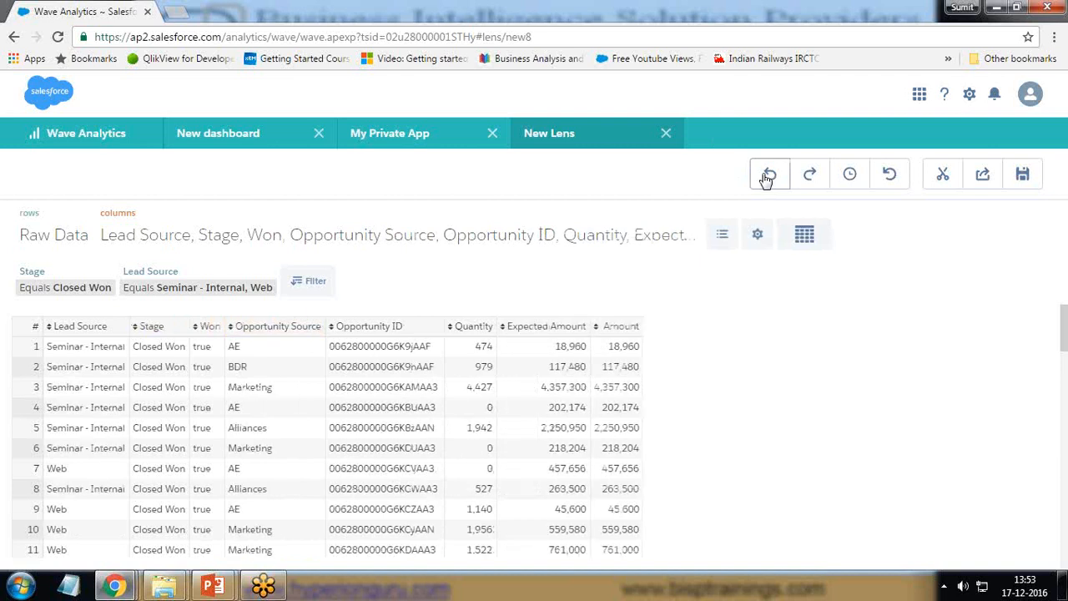
{"action": "left_click", "coordinate": [767, 176]}
{"action": "left_click", "coordinate": [768, 176]}
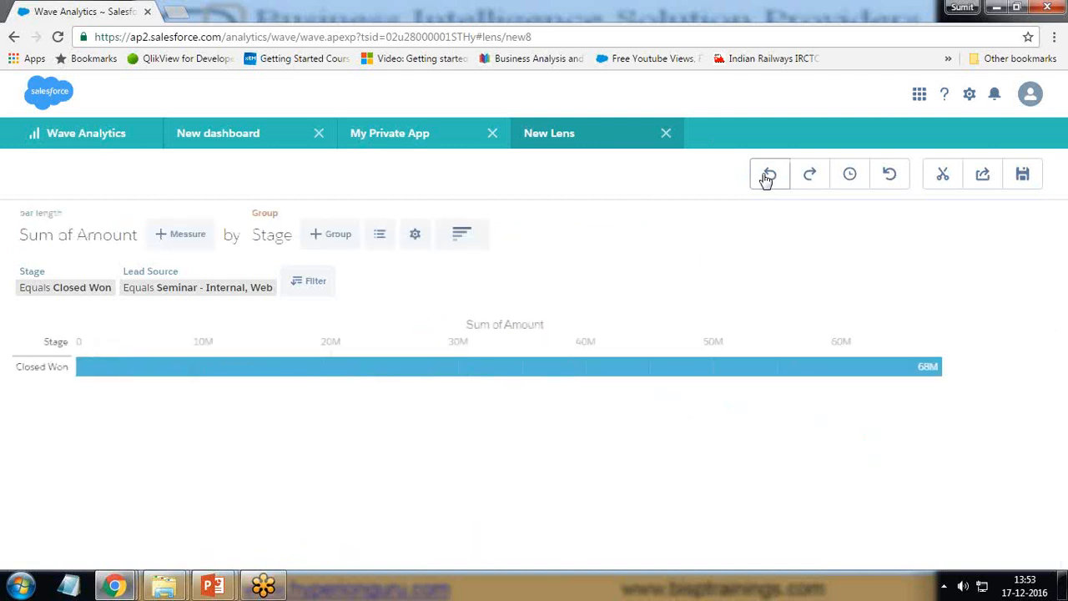
Redo the change to the donut chart of Sum of Amount by Stage and clip the lens to the dashboard designer.
{"action": "left_click", "coordinate": [807, 176]}
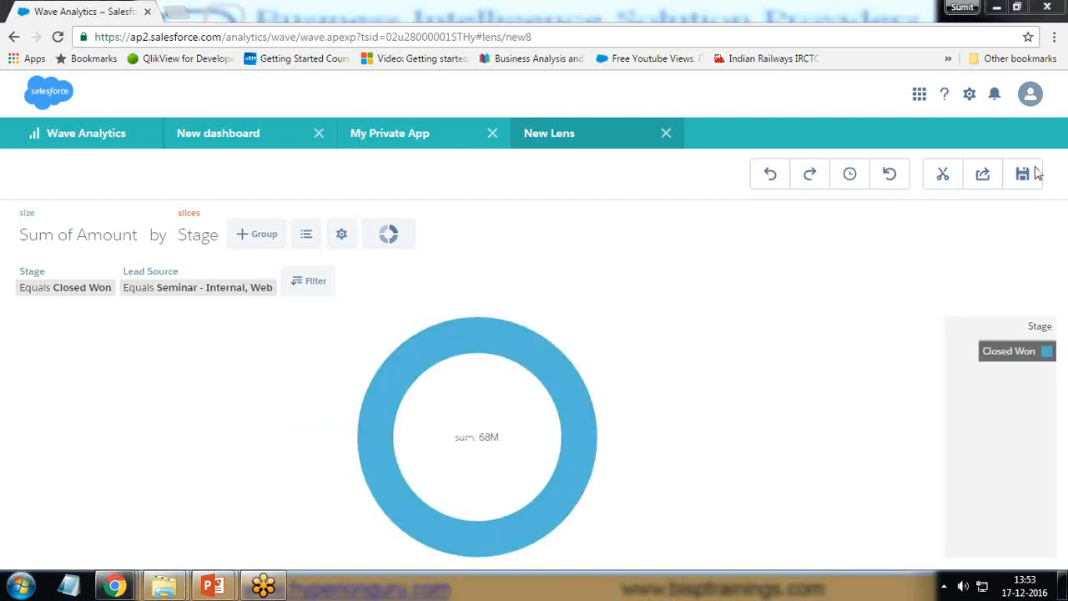
{"action": "left_click", "coordinate": [1048, 356]}
{"action": "double_click", "coordinate": [1048, 356]}
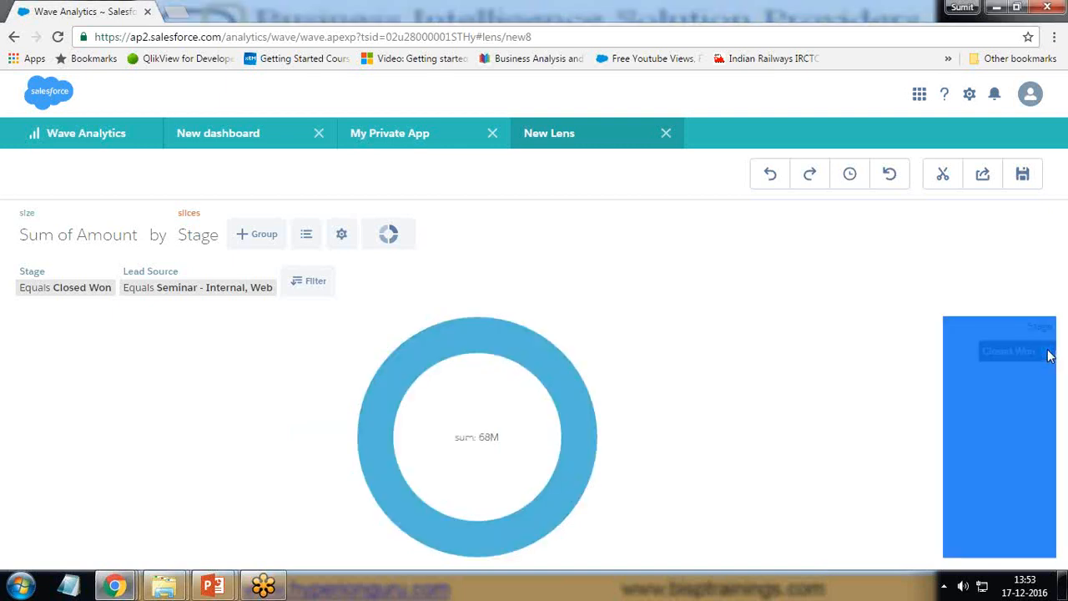
{"action": "left_click", "coordinate": [894, 379]}
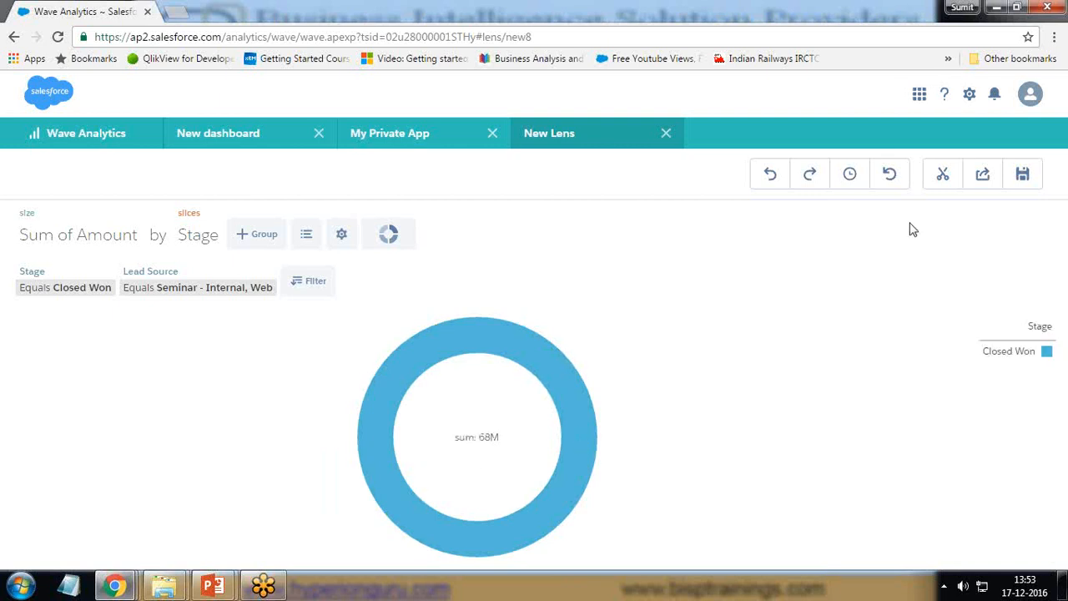
{"action": "left_click", "coordinate": [940, 177]}
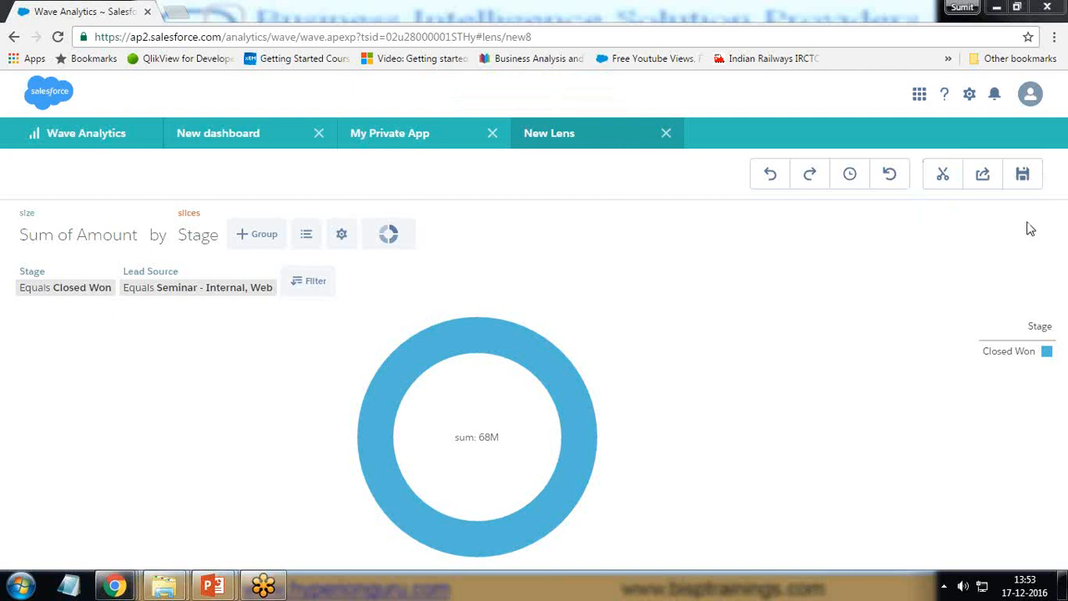
Save the lens with the title BispOpportunity in the Shared App.
{"action": "left_click", "coordinate": [1023, 175]}
{"action": "left_click_drag", "start_coordinate": [446, 240], "coordinate": [202, 240]}
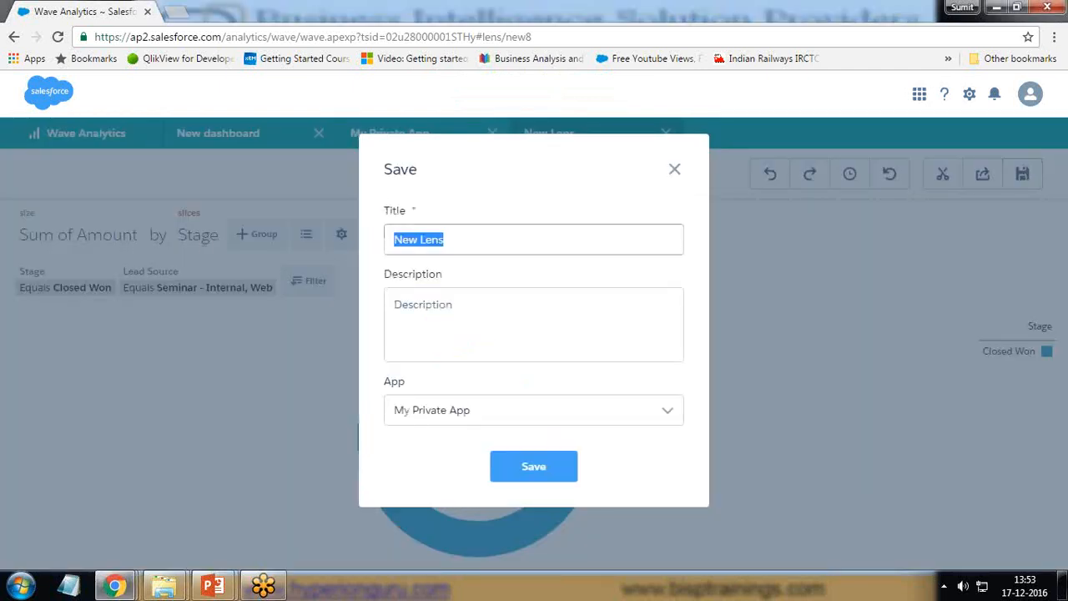
{"action": "key", "text": "BackSpace"}
{"action": "type", "text": "BispOpportunity"}
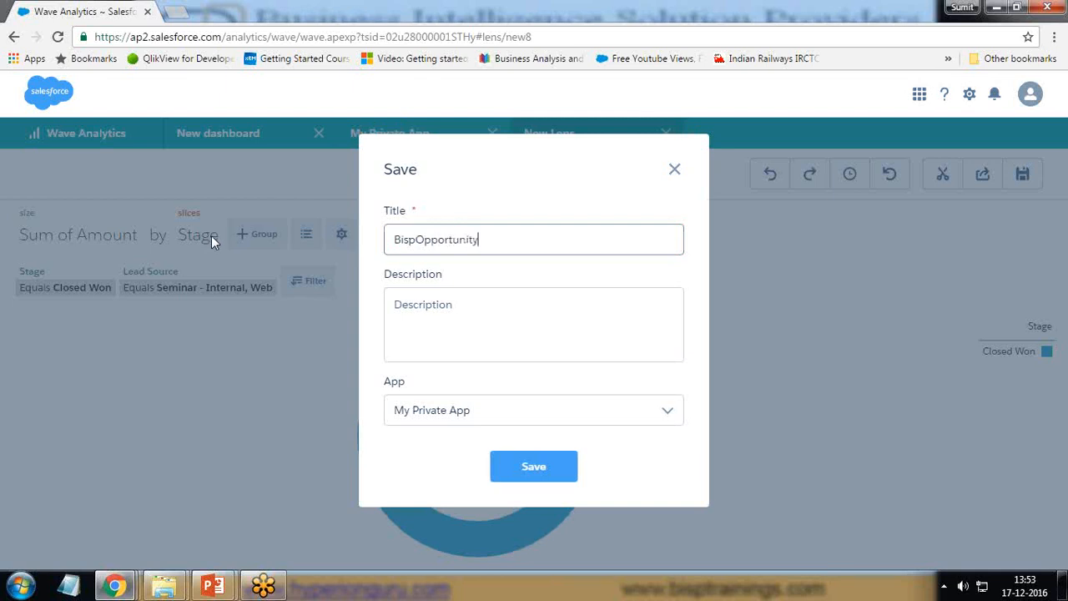
{"action": "left_click", "coordinate": [519, 417]}
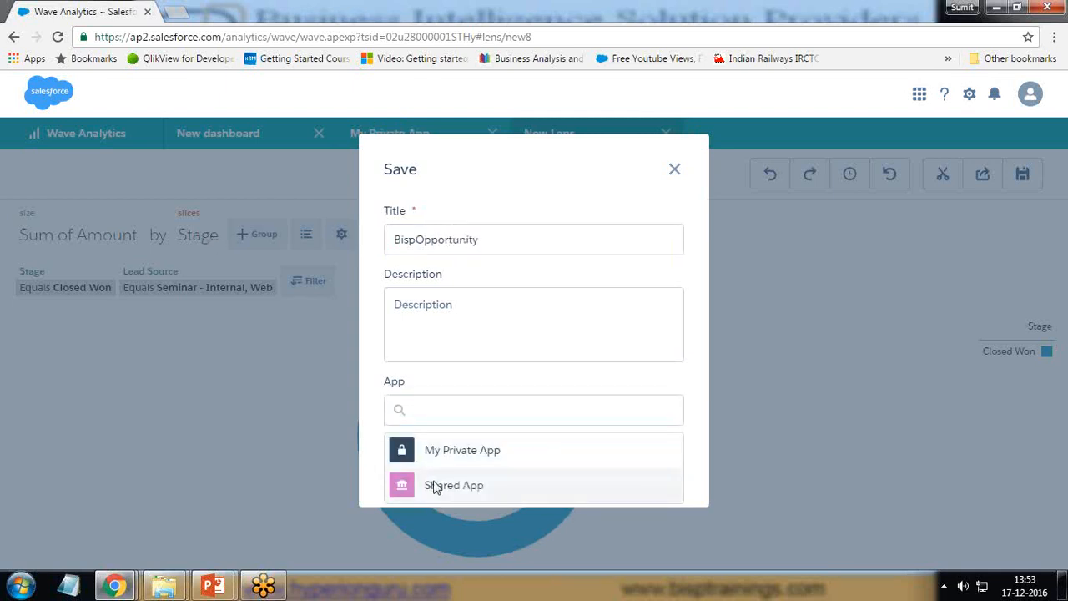
{"action": "left_click", "coordinate": [440, 484]}
{"action": "left_click", "coordinate": [532, 467]}
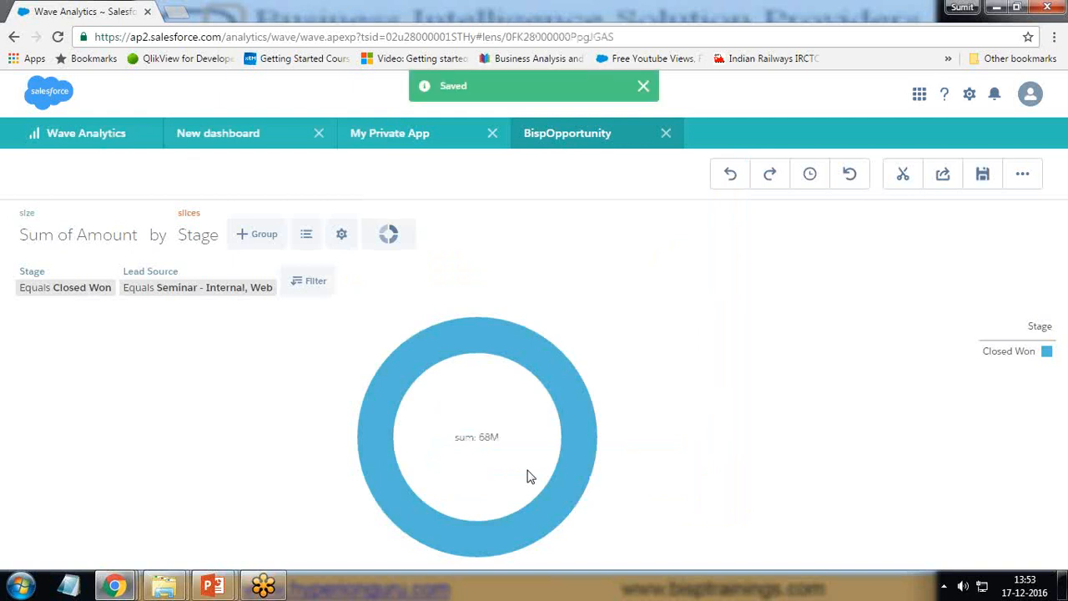
Switch to the new dashboard in the dashboard designer.
{"action": "left_click", "coordinate": [226, 137]}
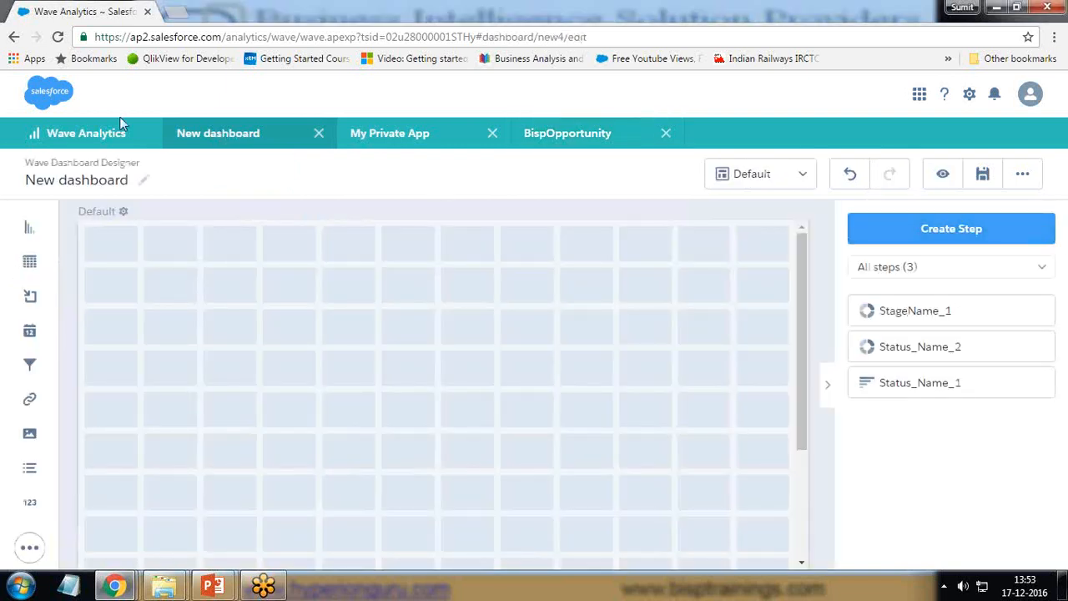
{"action": "left_click", "coordinate": [88, 134]}
{"action": "left_click", "coordinate": [946, 181]}
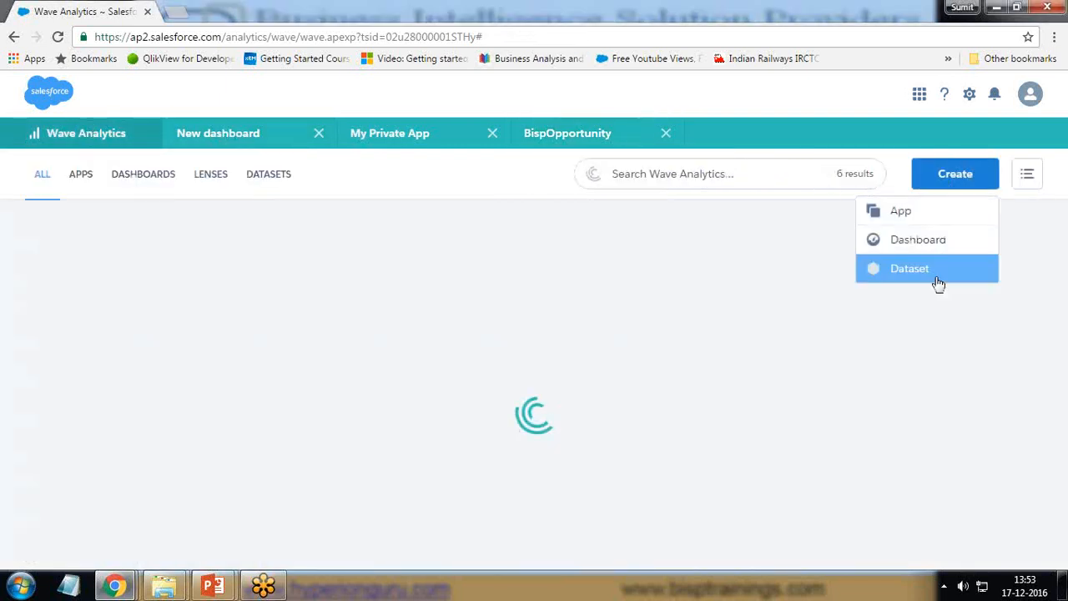
{"action": "left_click", "coordinate": [253, 137]}
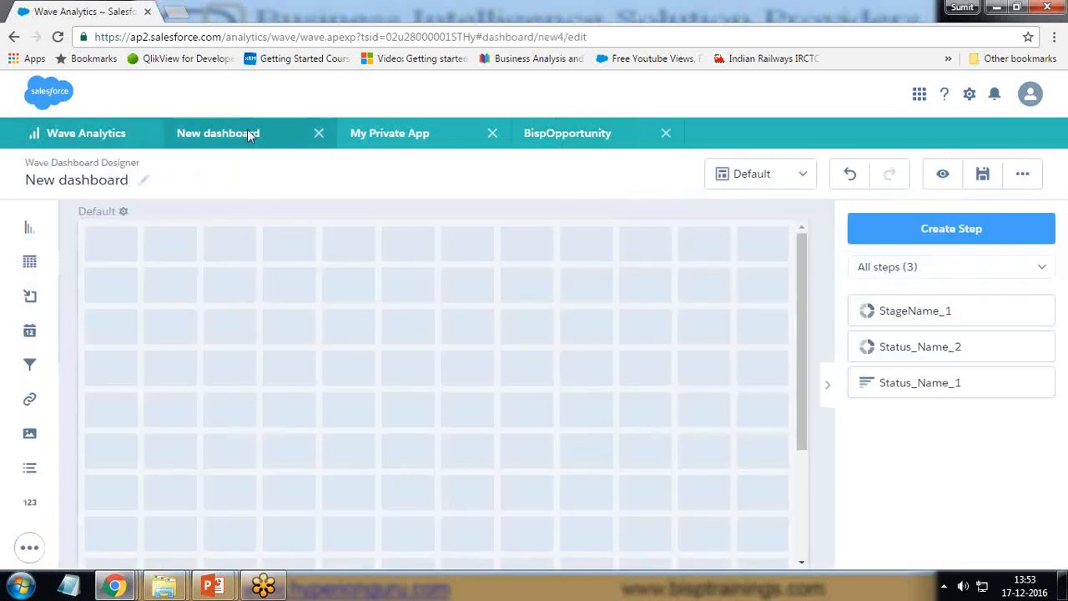
Add a chart widget near the top of the dashboard canvas, fill it with the Status_Name_1 step and enlarge it.
{"action": "left_click_drag", "start_coordinate": [23, 230], "coordinate": [171, 267]}
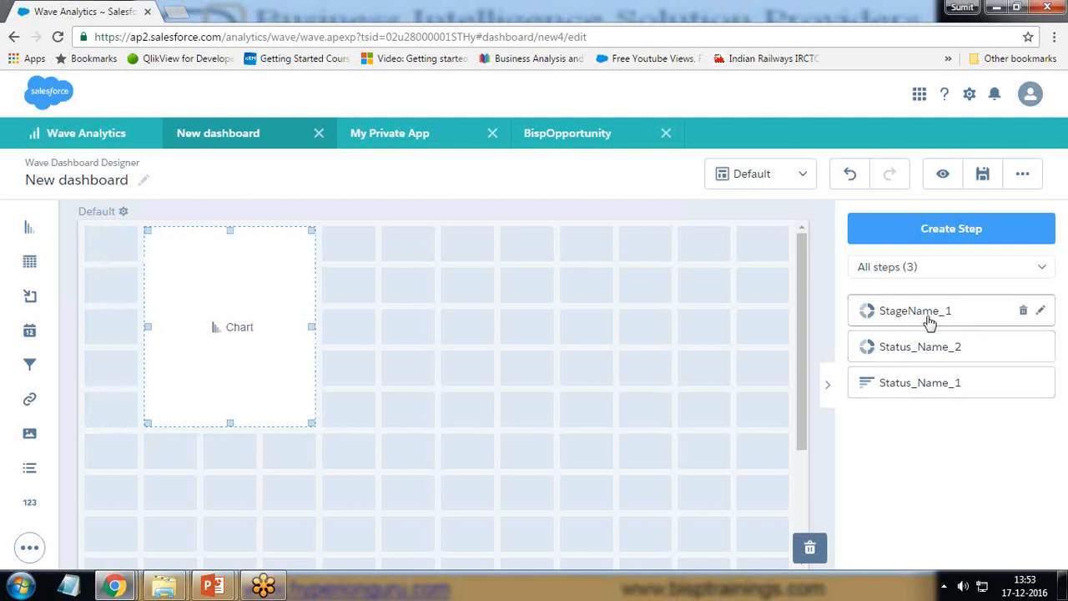
{"action": "left_click_drag", "start_coordinate": [915, 386], "coordinate": [278, 351]}
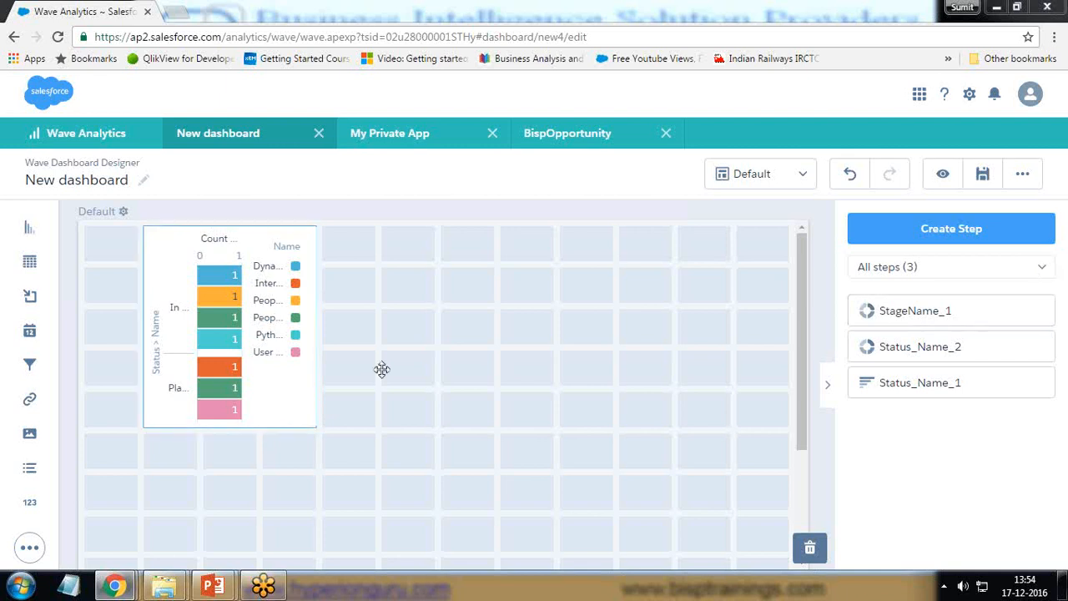
{"action": "left_click", "coordinate": [313, 417]}
{"action": "left_click_drag", "start_coordinate": [315, 425], "coordinate": [409, 473]}
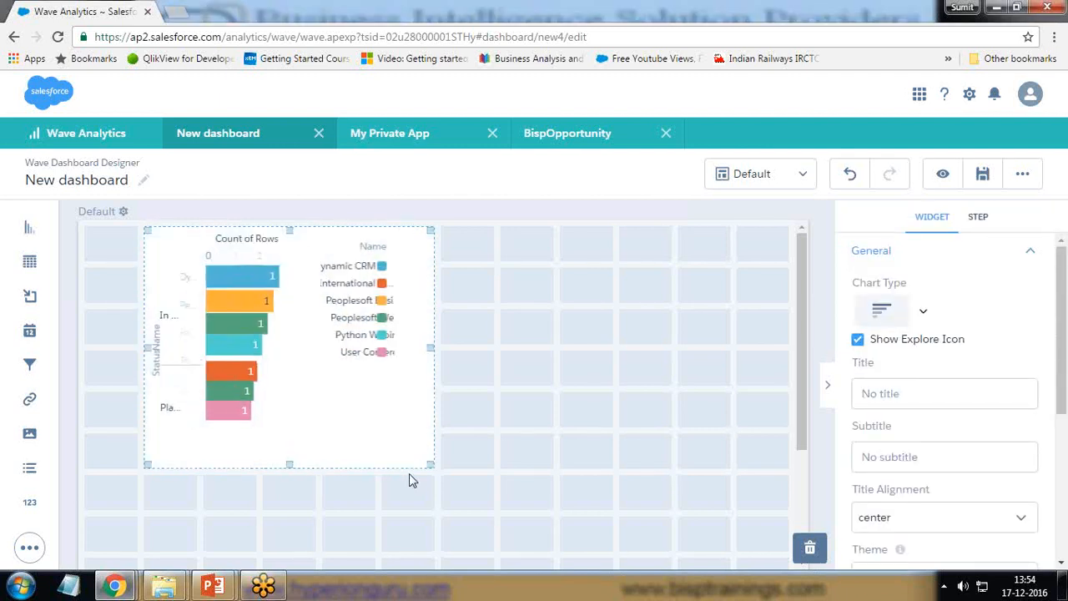
{"action": "left_click", "coordinate": [978, 219]}
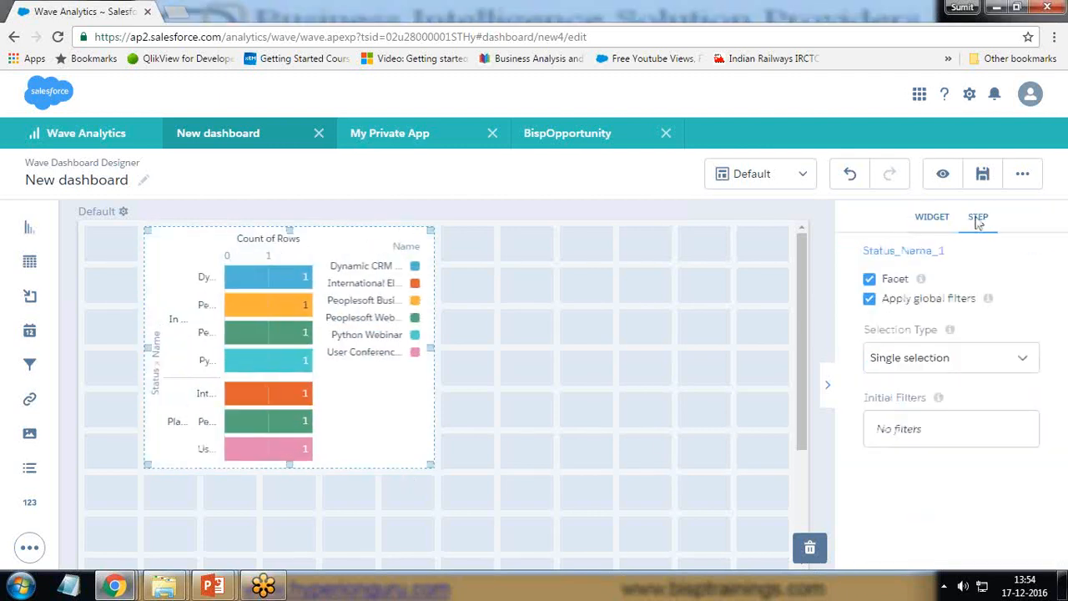
{"action": "left_click", "coordinate": [926, 217]}
Try the StageName_1 donut chart beside the bar chart, resizing it and deleting it again.
{"action": "left_click", "coordinate": [528, 341]}
{"action": "left_click_drag", "start_coordinate": [914, 316], "coordinate": [599, 282]}
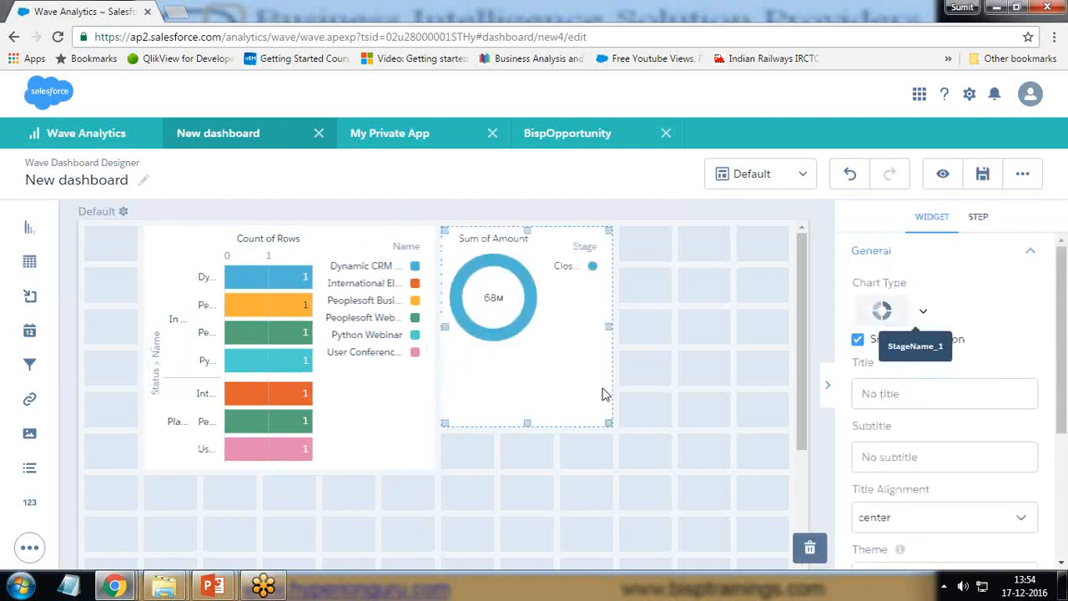
{"action": "left_click_drag", "start_coordinate": [609, 424], "coordinate": [704, 472]}
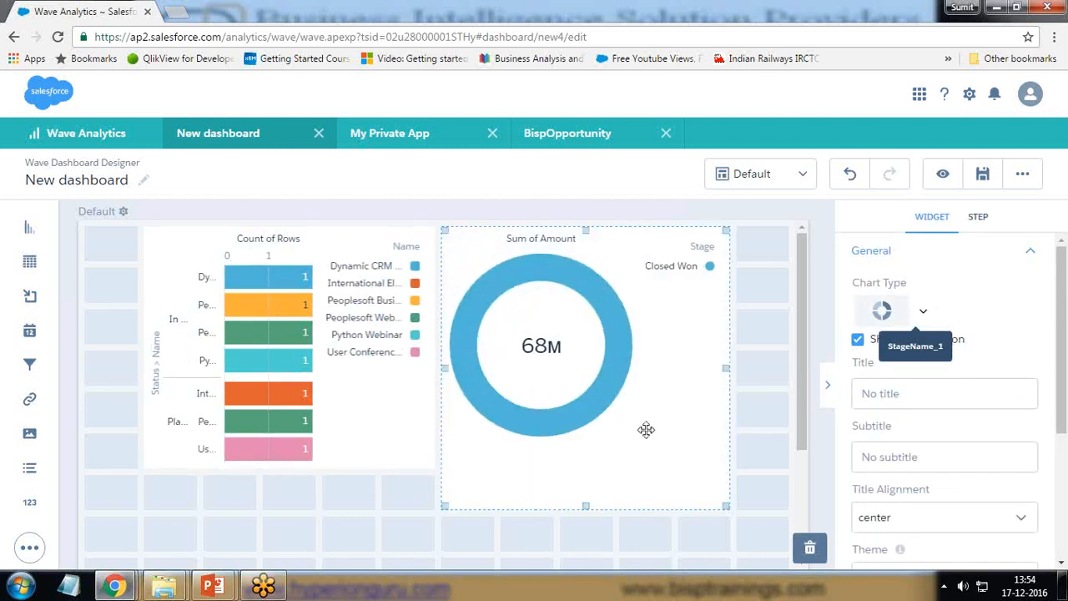
{"action": "left_click_drag", "start_coordinate": [655, 408], "coordinate": [488, 297]}
{"action": "left_click_drag", "start_coordinate": [530, 353], "coordinate": [534, 319]}
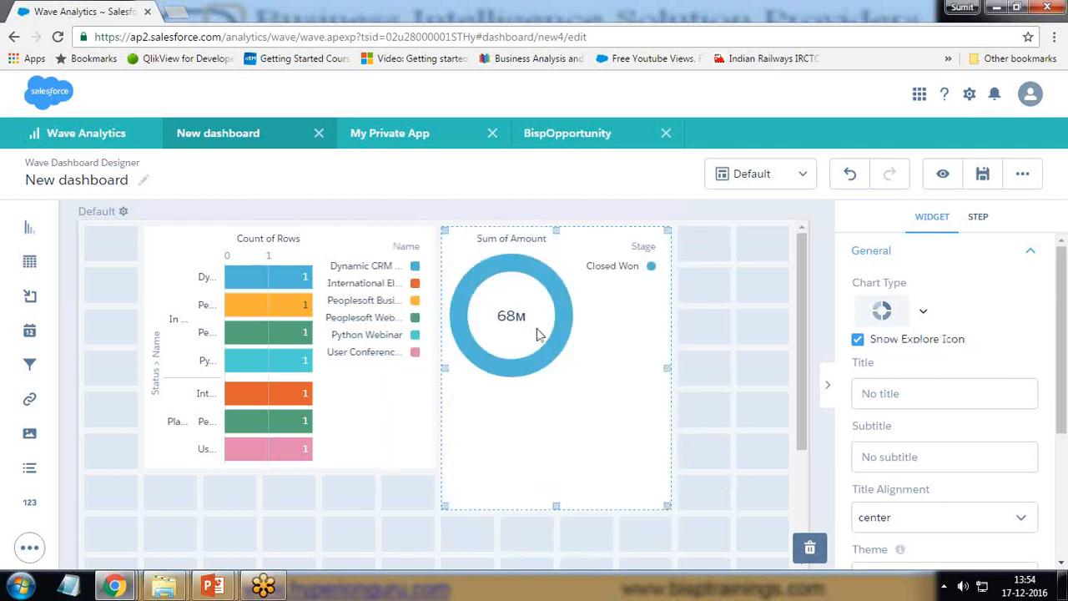
{"action": "key", "text": "Delete"}
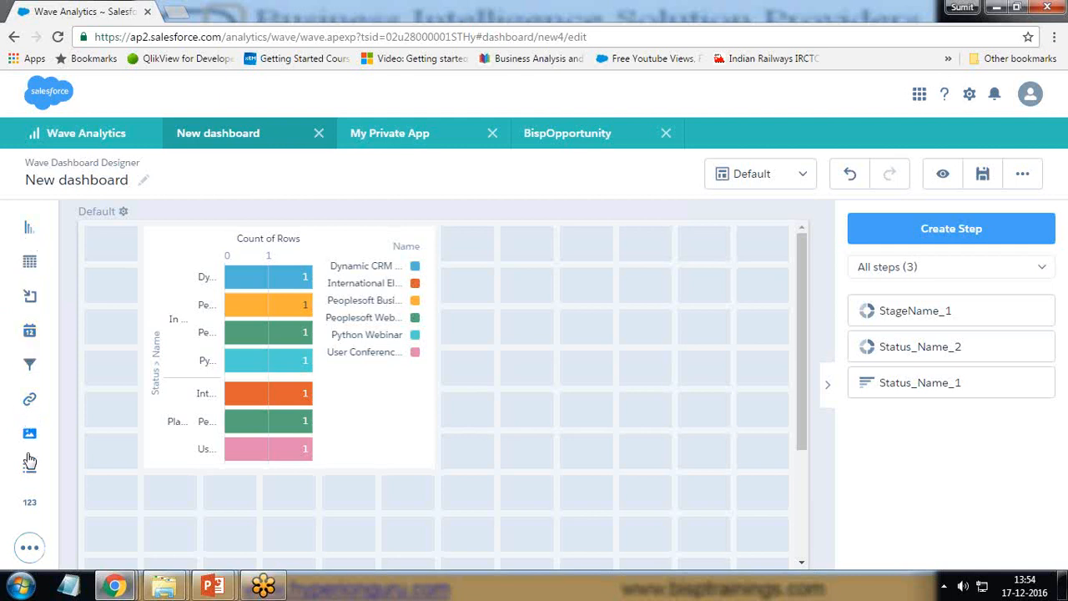
{"action": "left_click", "coordinate": [29, 546]}
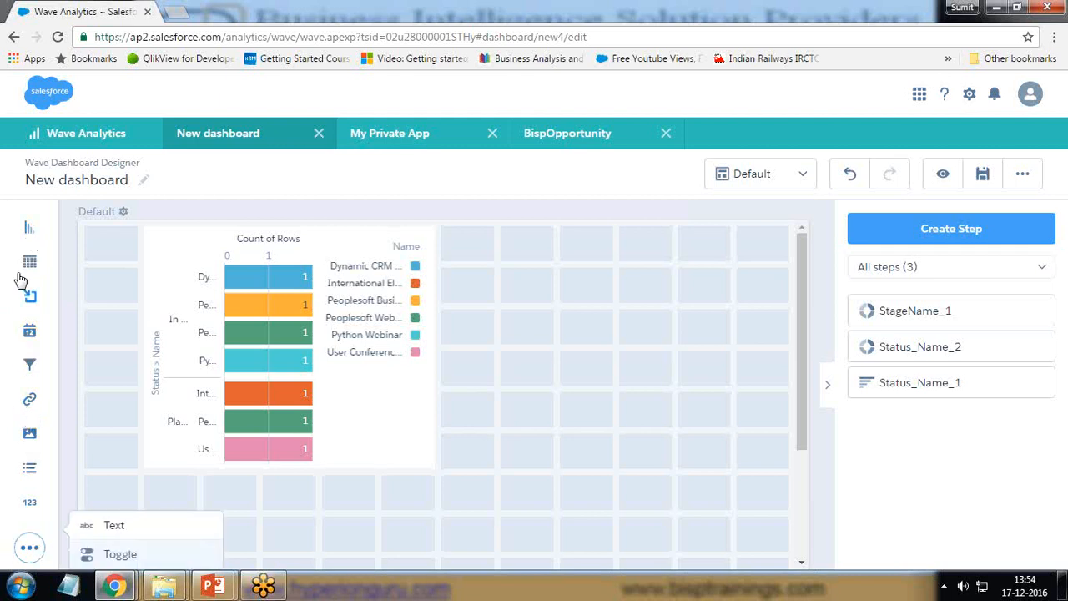
{"action": "left_click", "coordinate": [901, 315]}
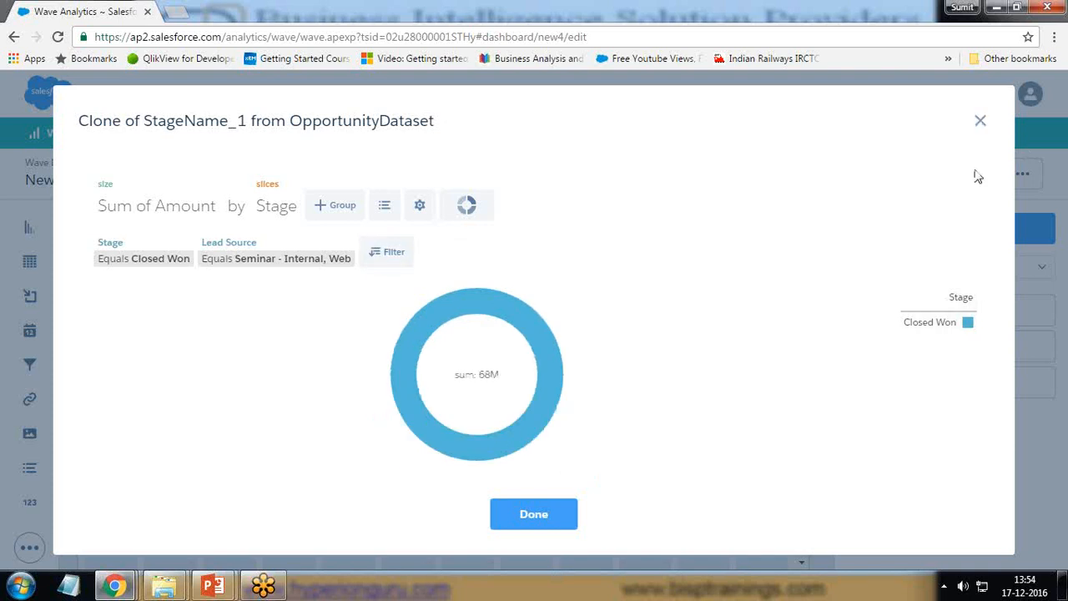
{"action": "left_click", "coordinate": [980, 121]}
Place the Status_Name_2 donut chart beside the bar chart and widen it to the edge of the canvas.
{"action": "mouse_move", "coordinate": [901, 351]}
{"action": "left_mouse_down"}
{"action": "mouse_move", "coordinate": [584, 288]}
{"action": "mouse_move", "coordinate": [575, 272]}
{"action": "left_mouse_up"}
{"action": "left_click_drag", "start_coordinate": [930, 348], "coordinate": [617, 296]}
{"action": "left_click_drag", "start_coordinate": [610, 423], "coordinate": [741, 457]}
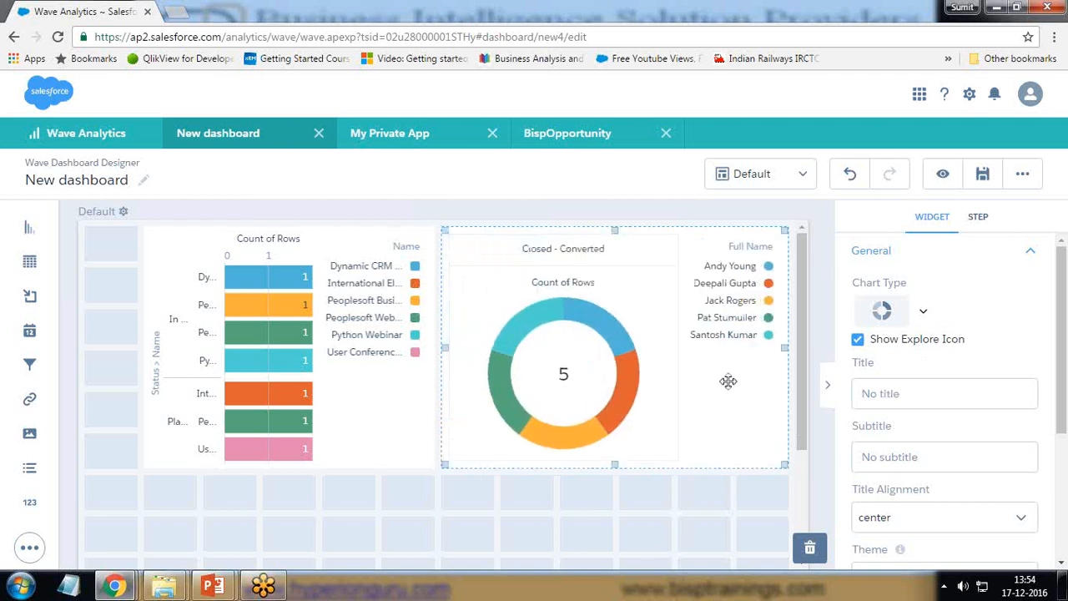
Place the StageName_1 donut chart below the bar chart and enlarge it.
{"action": "left_click_drag", "start_coordinate": [803, 317], "coordinate": [796, 434]}
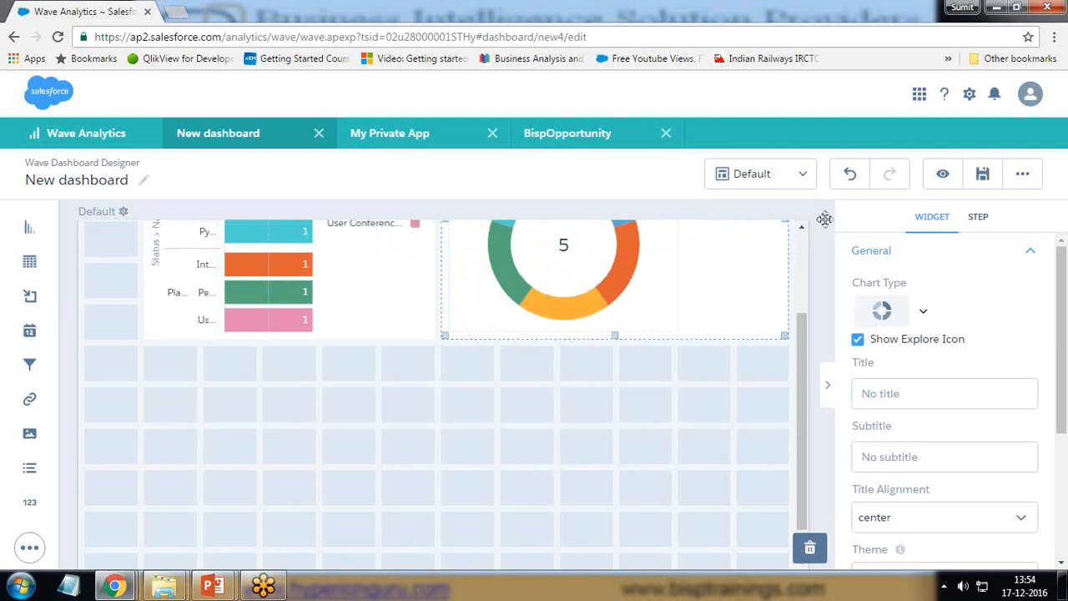
{"action": "left_click", "coordinate": [978, 216]}
{"action": "left_click_drag", "start_coordinate": [913, 311], "coordinate": [306, 467]}
{"action": "left_click_drag", "start_coordinate": [314, 544], "coordinate": [363, 564]}
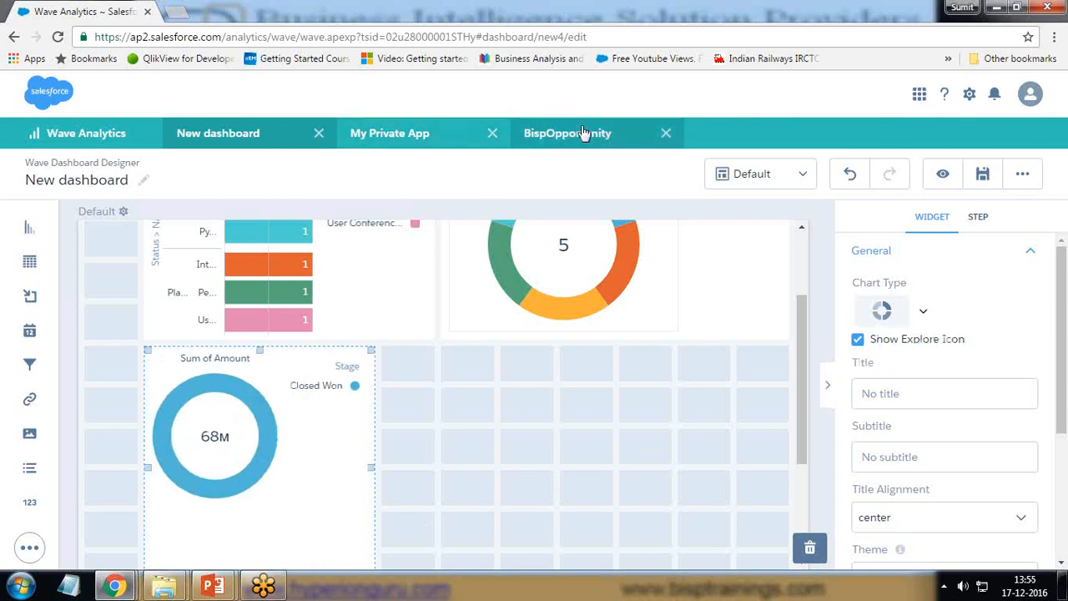
Close My Private App and open the Lead Lense lens from the Wave Analytics home page.
{"action": "left_click", "coordinate": [421, 136]}
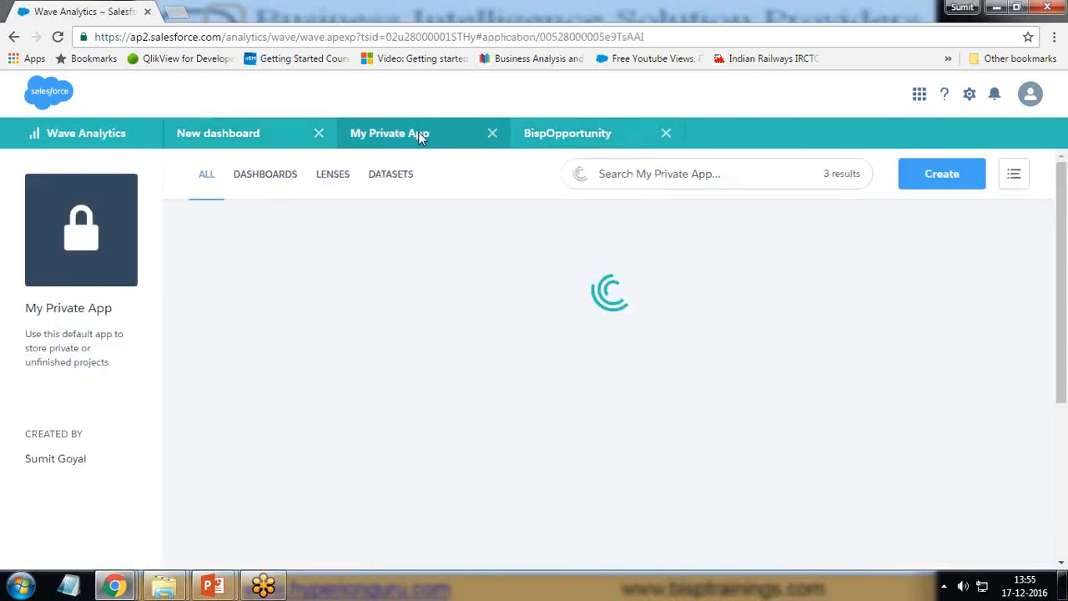
{"action": "left_click", "coordinate": [492, 133]}
{"action": "left_click", "coordinate": [22, 136]}
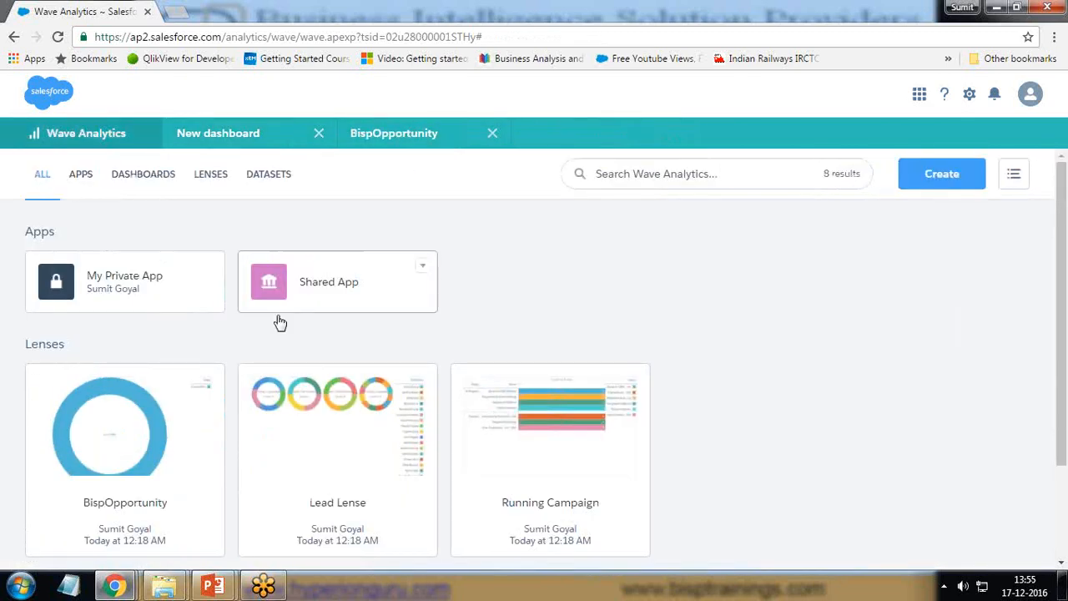
{"action": "left_click", "coordinate": [331, 431]}
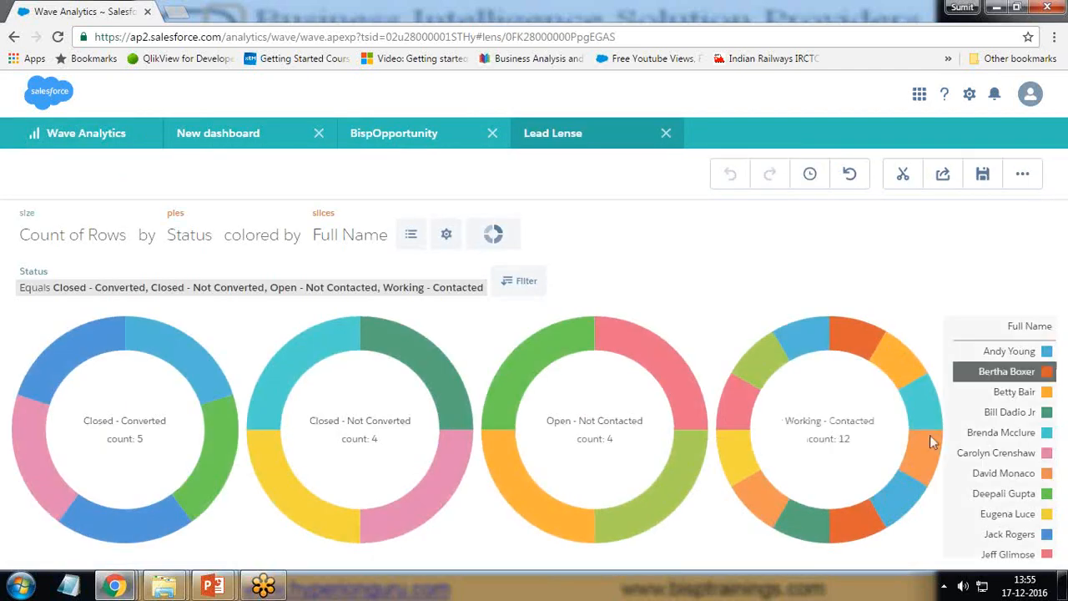
Clip the Lead Lense lens to the designer and place its Status_Name_3 step beside the Sum of Amount donut.
{"action": "left_click", "coordinate": [904, 176]}
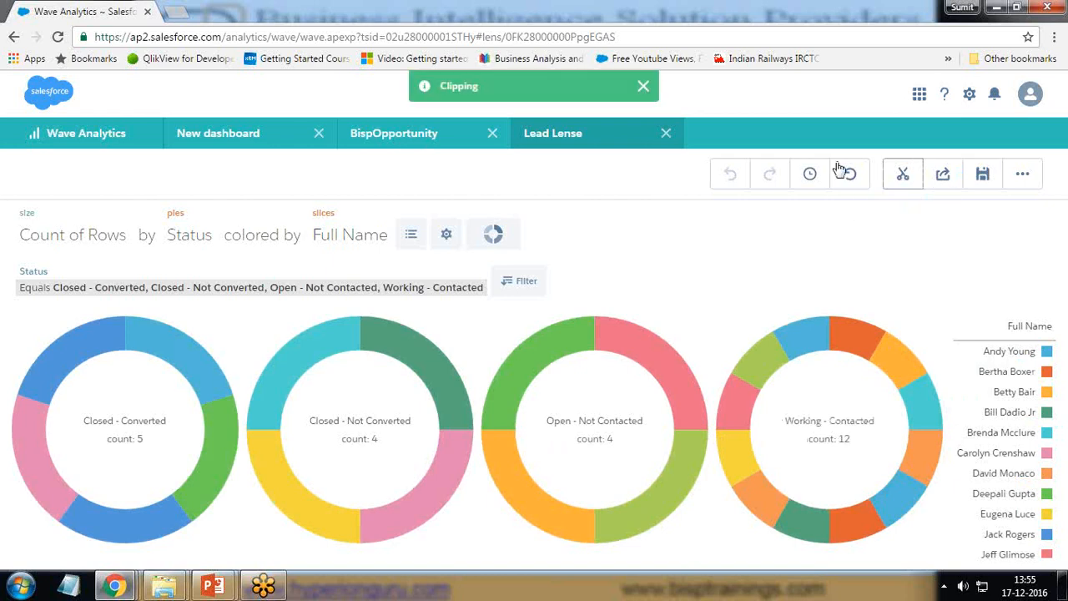
{"action": "left_click", "coordinate": [255, 134]}
{"action": "left_click_drag", "start_coordinate": [928, 311], "coordinate": [784, 446]}
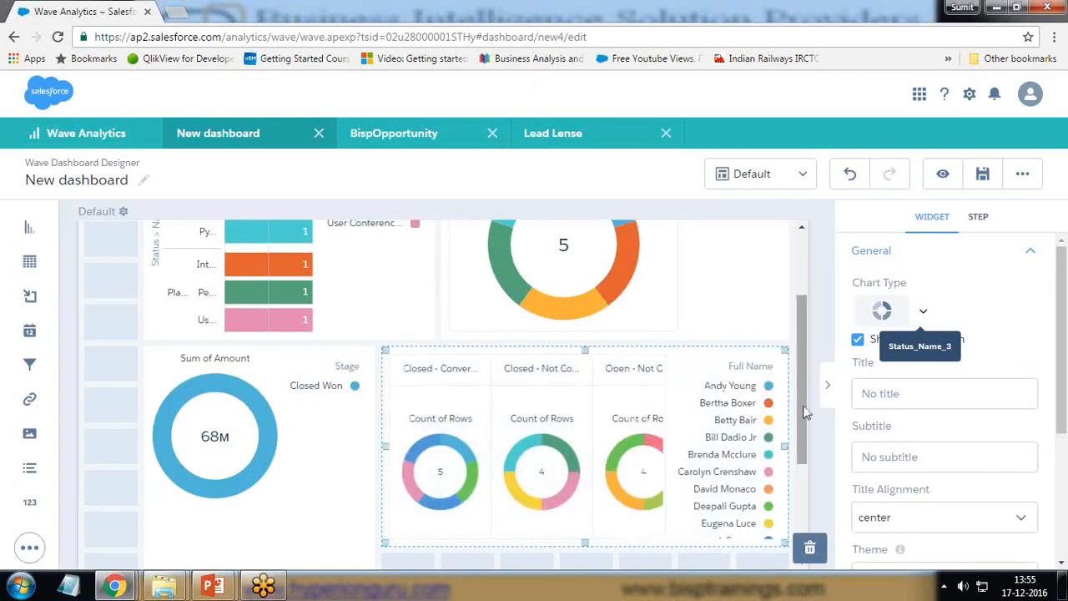
Try to widen the Status_Name_3 chart widget past the edge of the dashboard canvas.
{"action": "scroll", "coordinate": [482, 269], "scroll_direction": "down", "scroll_amount": 3}
{"action": "left_click_drag", "start_coordinate": [481, 268], "coordinate": [195, 459]}
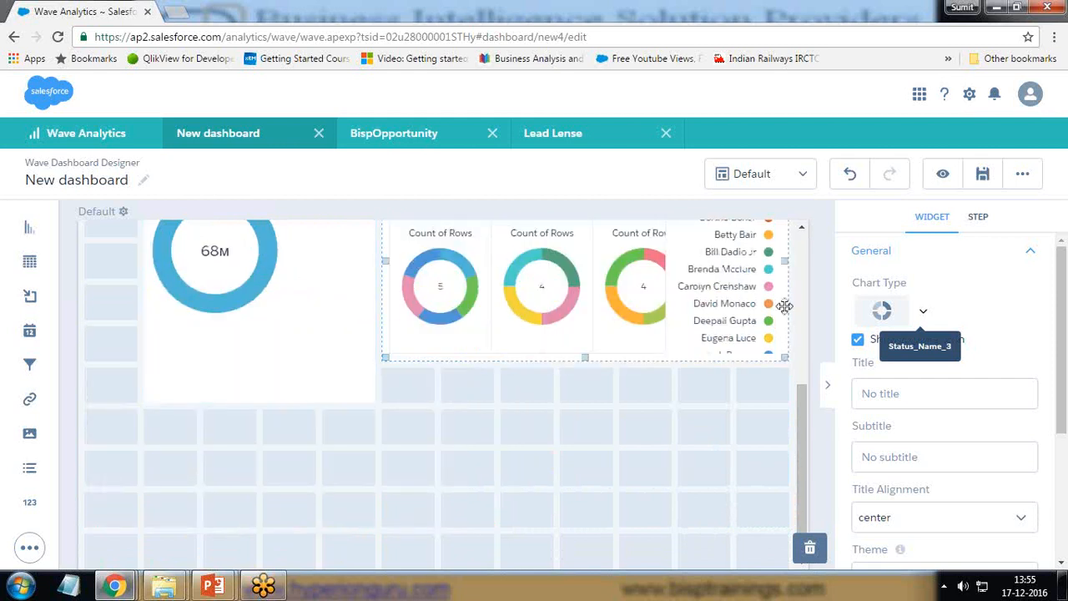
{"action": "left_click_drag", "start_coordinate": [792, 261], "coordinate": [791, 261]}
{"action": "left_click_drag", "start_coordinate": [901, 267], "coordinate": [895, 268]}
{"action": "left_click_drag", "start_coordinate": [788, 261], "coordinate": [838, 260]}
{"action": "left_click", "coordinate": [793, 274]}
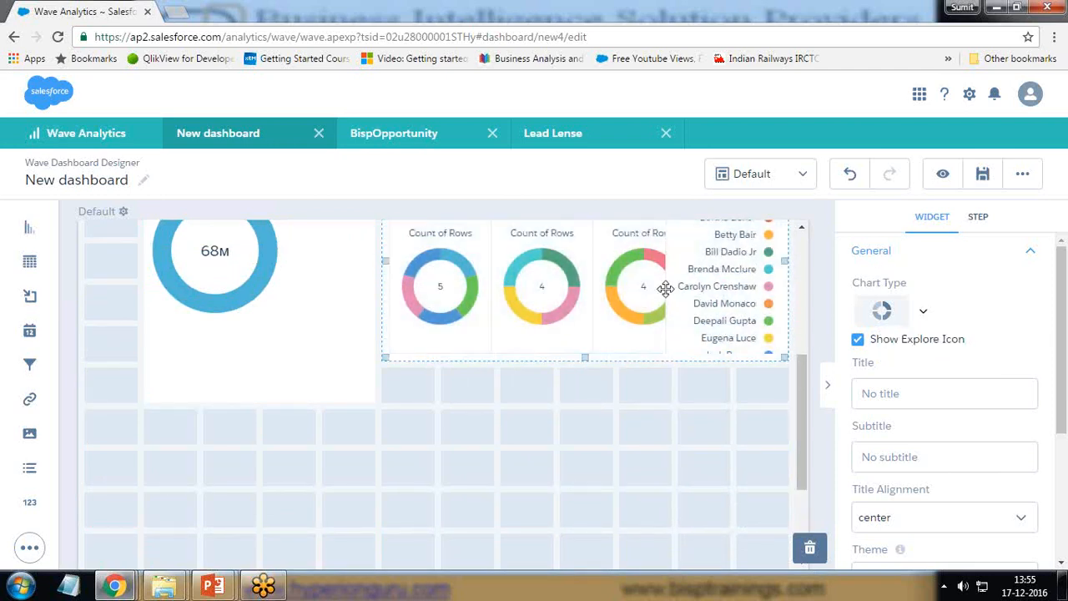
{"action": "scroll", "coordinate": [813, 359], "scroll_direction": "up", "scroll_amount": 3}
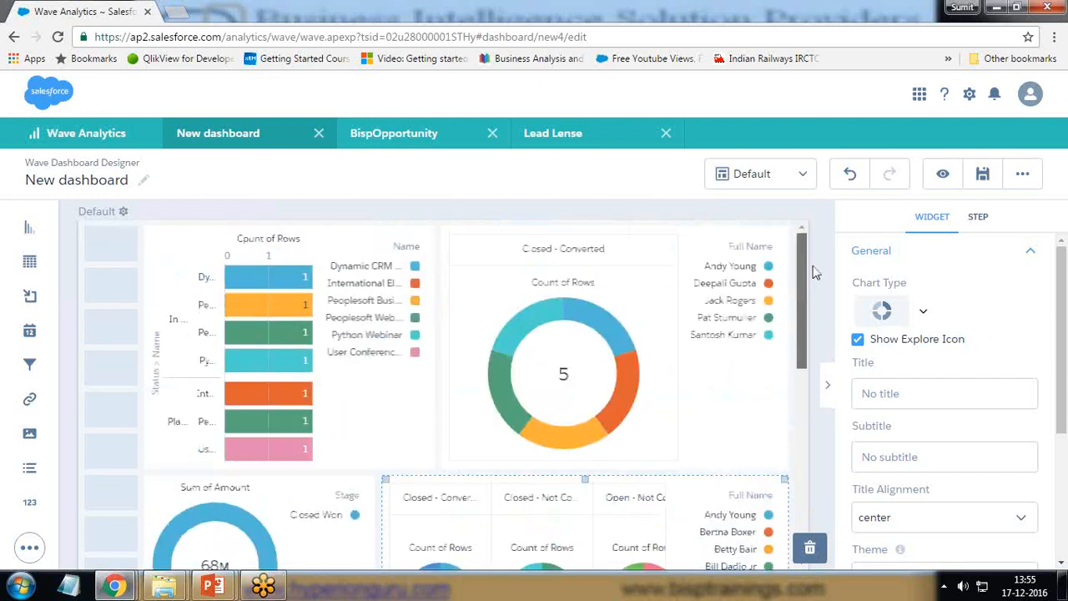
{"action": "scroll", "coordinate": [821, 355], "scroll_direction": "down", "scroll_amount": 2}
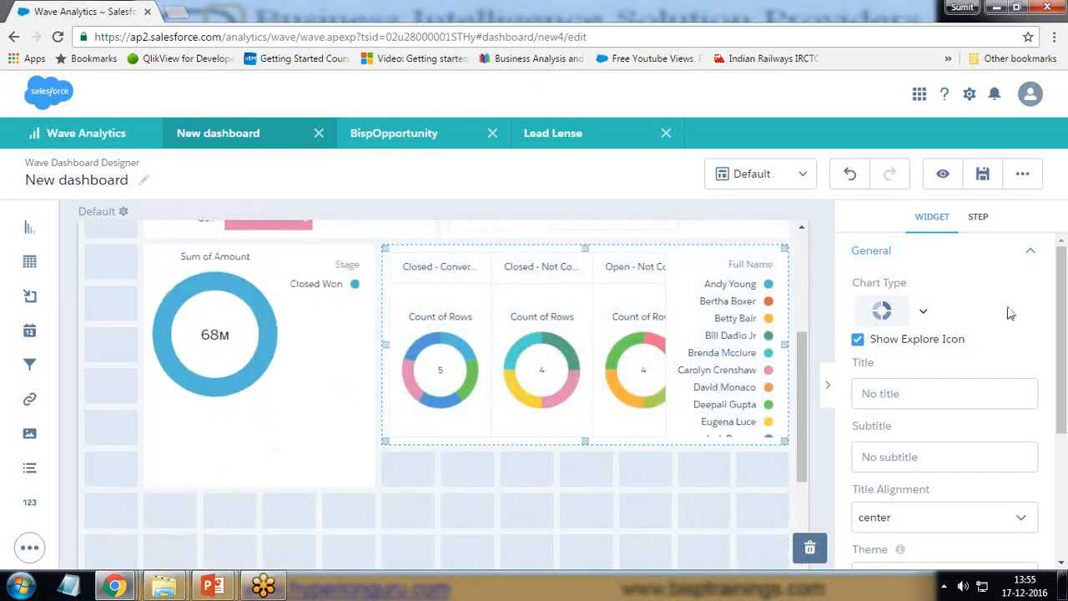
Examine the chart type options for the Status_Name_3 donut and the campaign bar chart.
{"action": "left_click", "coordinate": [924, 316]}
{"action": "left_click", "coordinate": [924, 316]}
{"action": "scroll", "coordinate": [309, 351], "scroll_direction": "up", "scroll_amount": 3}
{"action": "left_click", "coordinate": [298, 366]}
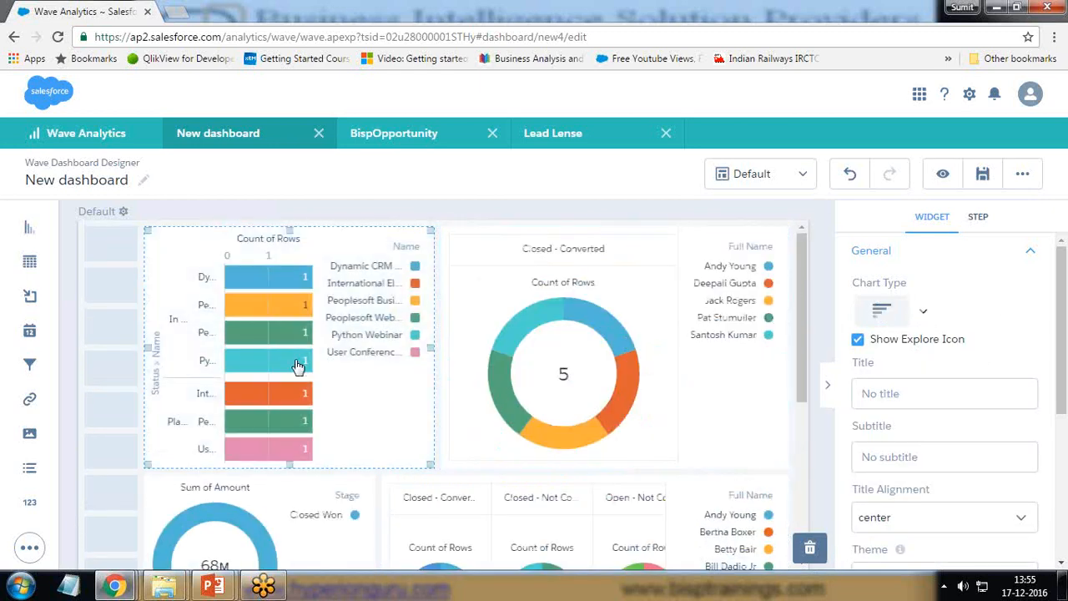
{"action": "left_click", "coordinate": [925, 316]}
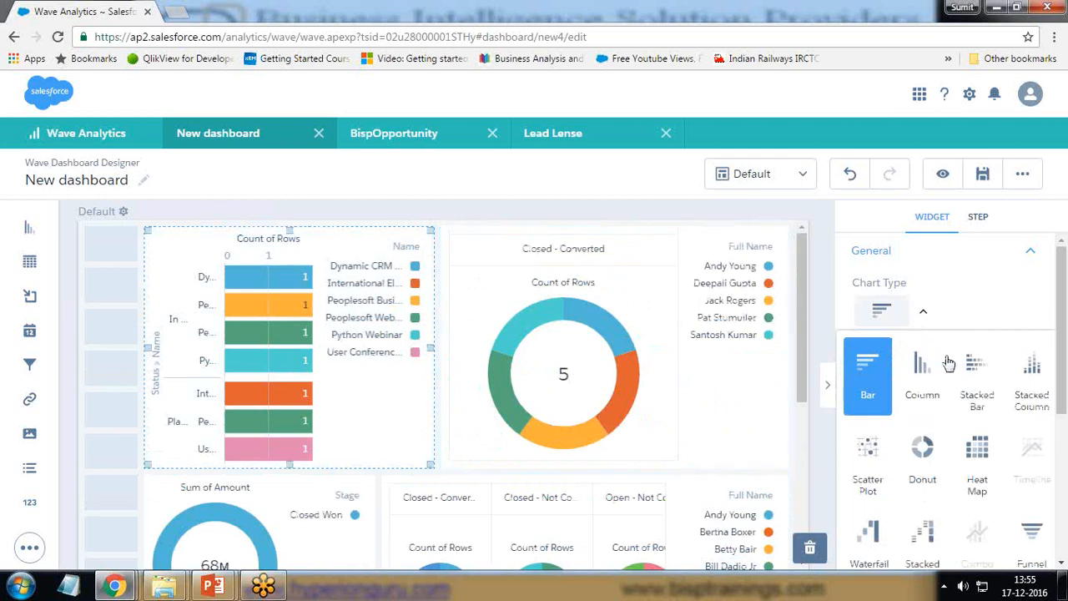
{"action": "left_click", "coordinate": [567, 375]}
{"action": "scroll", "coordinate": [576, 376], "scroll_direction": "down", "scroll_amount": 3}
{"action": "left_click", "coordinate": [555, 377]}
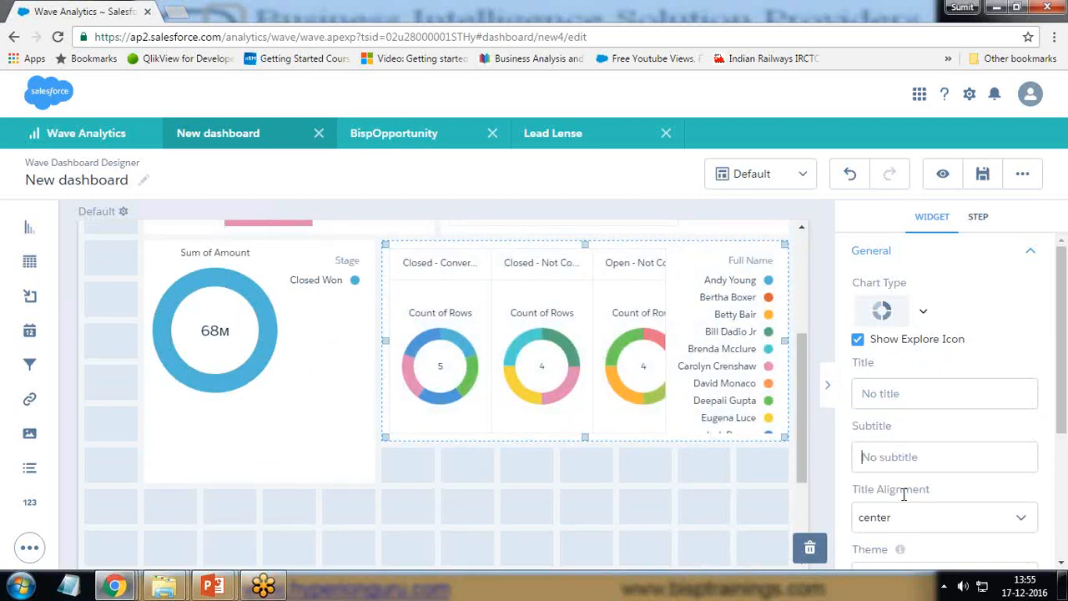
{"action": "scroll", "coordinate": [898, 399], "scroll_direction": "up", "scroll_amount": 3}
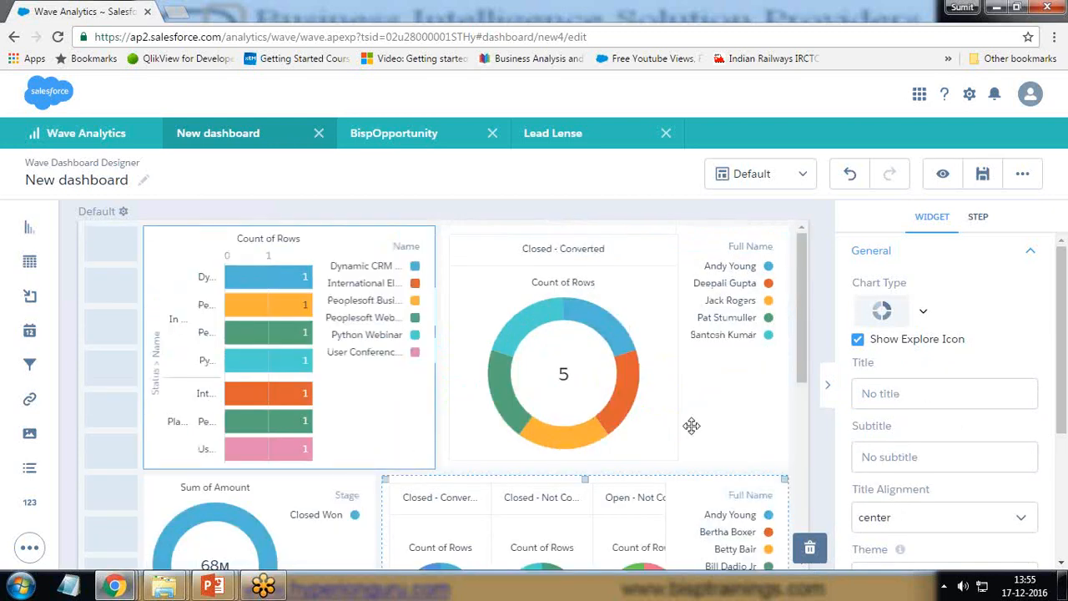
{"action": "left_click", "coordinate": [1043, 276]}
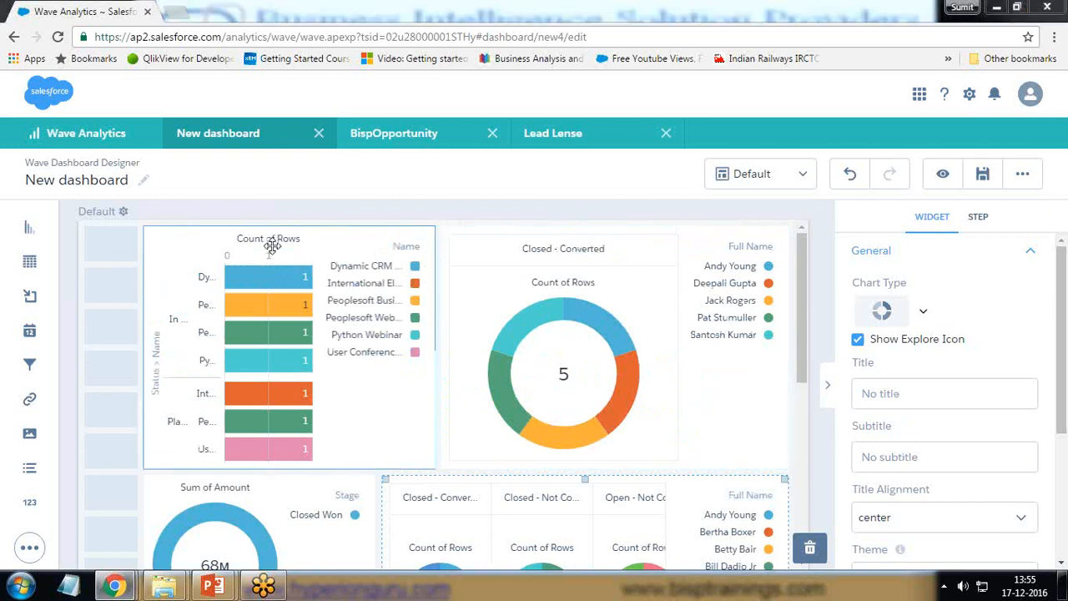
Add a text widget in the empty grid area below the charts.
{"action": "left_click", "coordinate": [29, 547]}
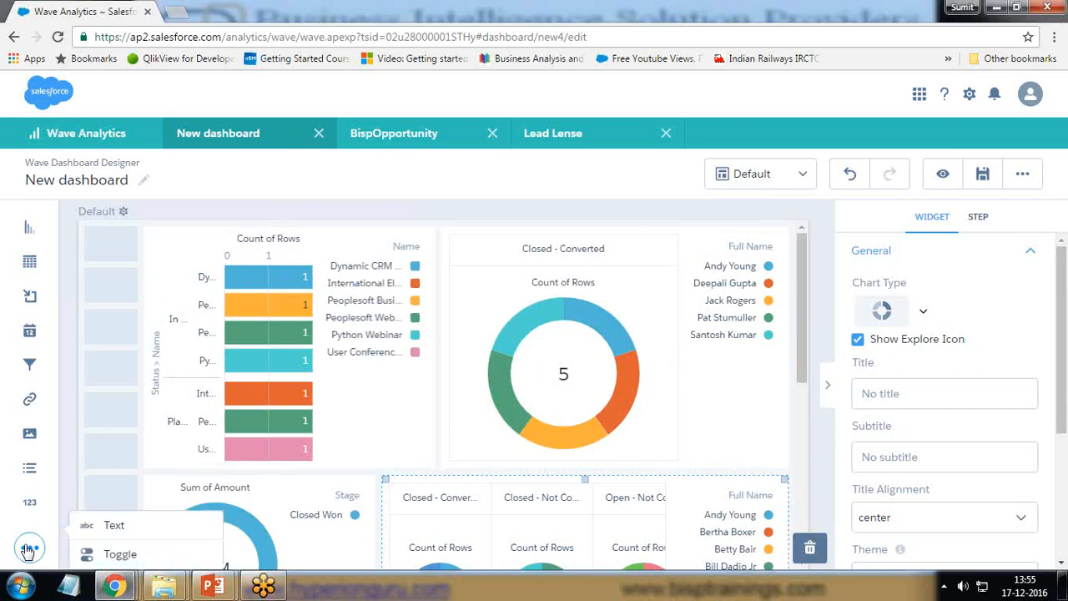
{"action": "left_click_drag", "start_coordinate": [100, 525], "coordinate": [254, 229]}
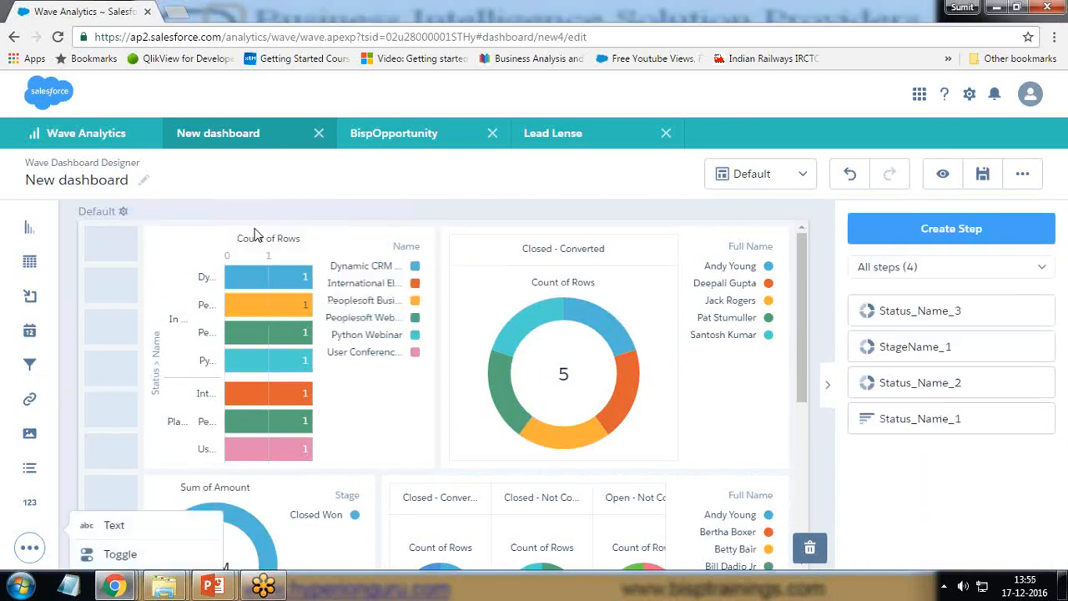
{"action": "scroll", "coordinate": [97, 518], "scroll_direction": "down", "scroll_amount": 3}
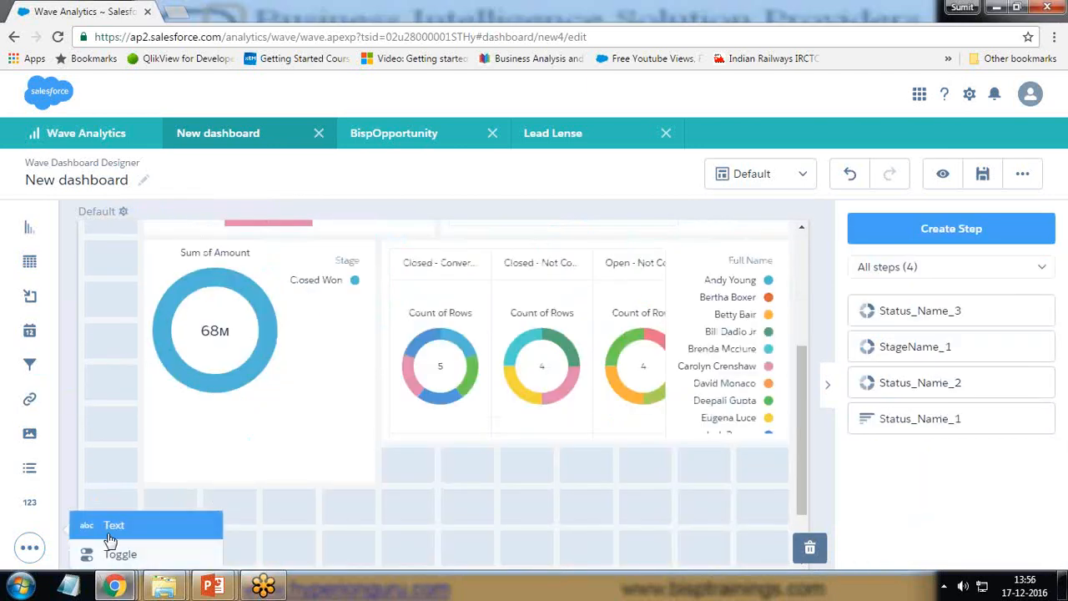
{"action": "left_click_drag", "start_coordinate": [122, 529], "coordinate": [243, 448]}
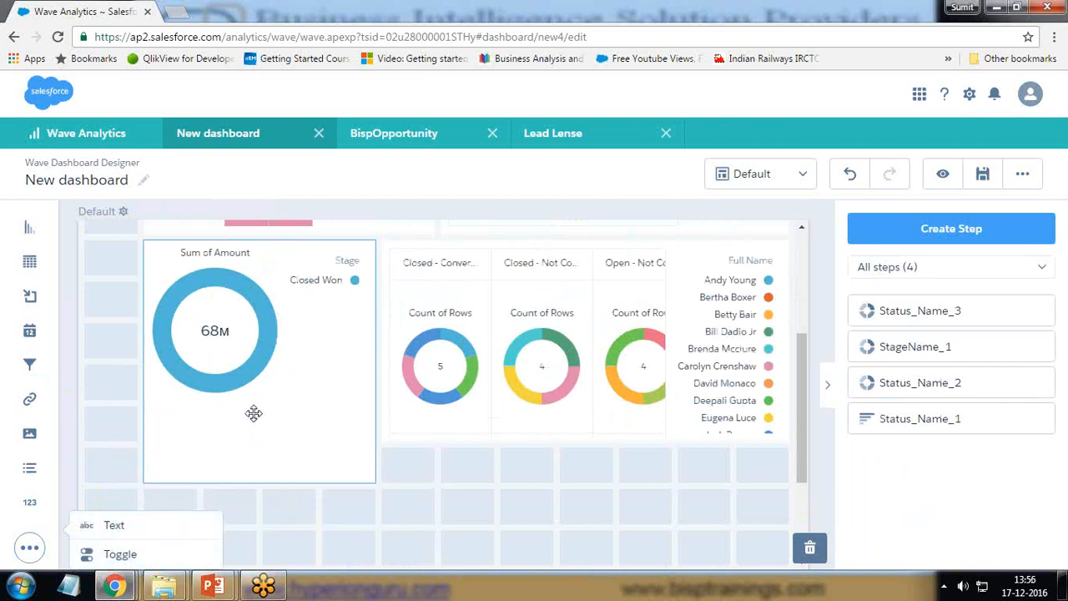
{"action": "scroll", "coordinate": [311, 474], "scroll_direction": "down", "scroll_amount": 2}
{"action": "left_click_drag", "start_coordinate": [112, 527], "coordinate": [259, 318]}
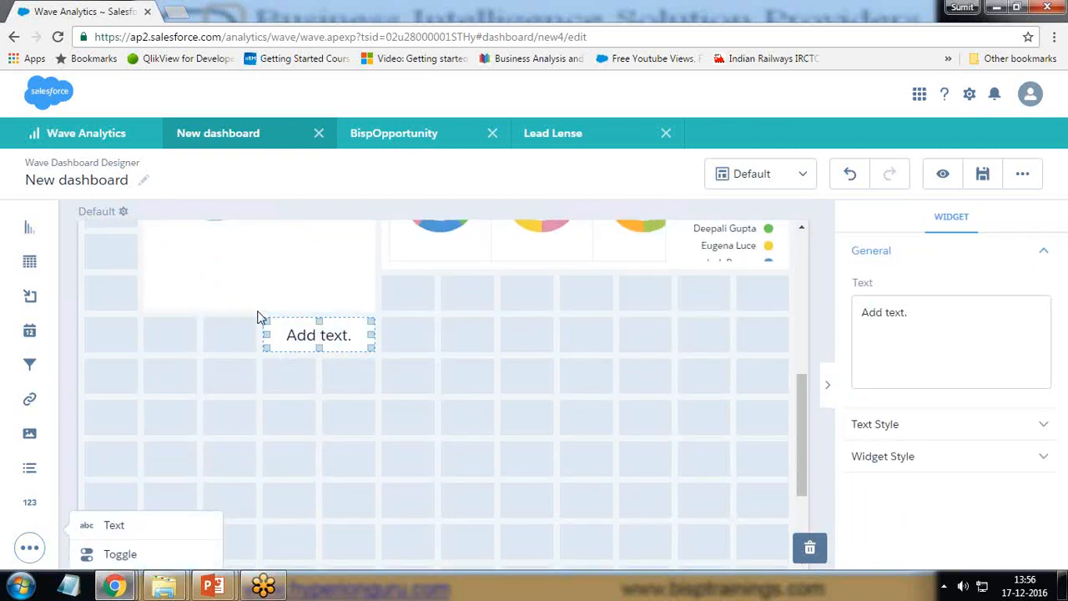
Replace the placeholder text with "BISP Business Bashboard" and widen the text widget to fit it on one line.
{"action": "left_click", "coordinate": [429, 333]}
{"action": "left_click", "coordinate": [353, 335]}
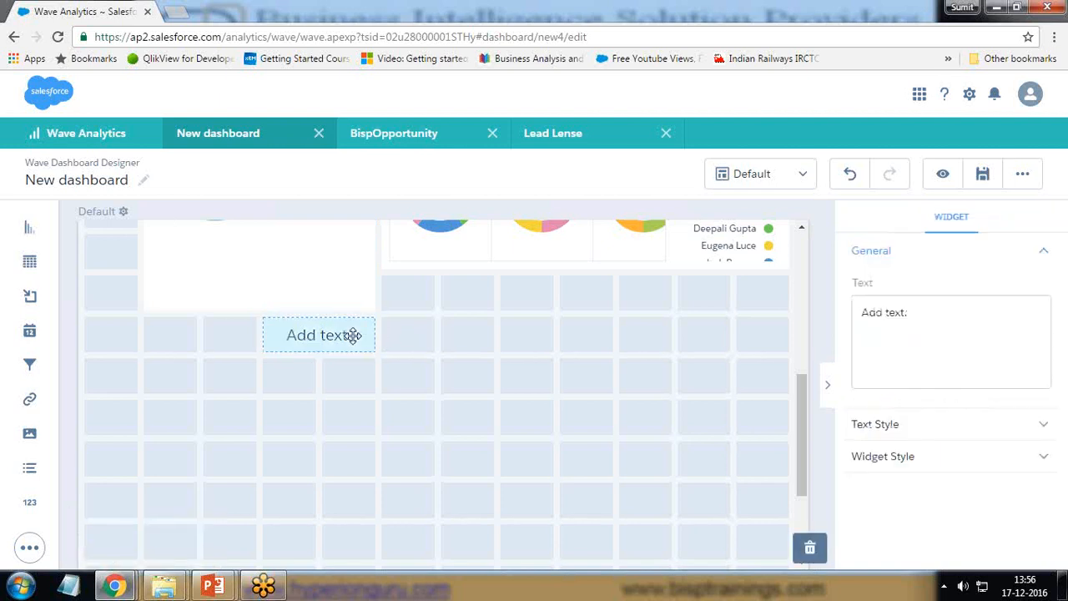
{"action": "key", "text": "ctrl+a"}
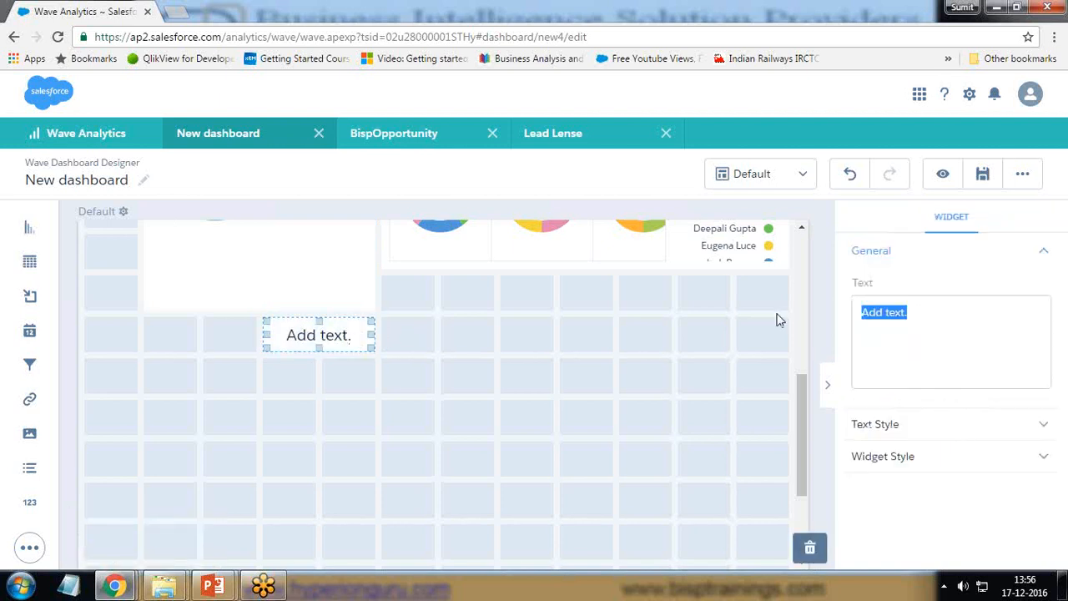
{"action": "key", "text": "BackSpace"}
{"action": "type", "text": "BISP "}
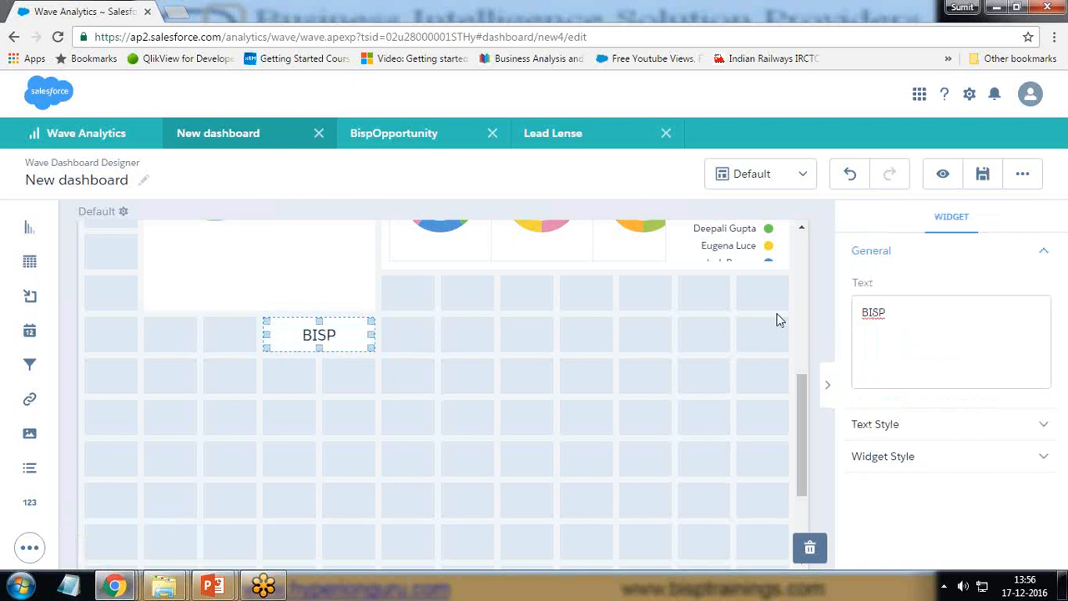
{"action": "type", "text": "Das"}
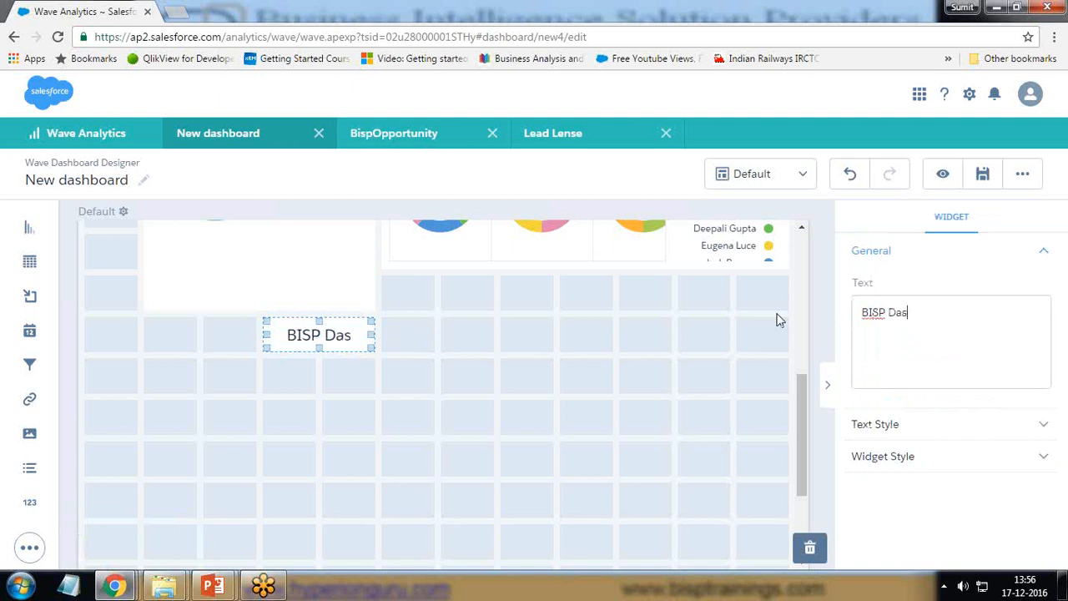
{"action": "key", "text": "BackSpace"}
{"action": "key", "text": "BackSpace"}
{"action": "key", "text": "BackSpace"}
{"action": "type", "text": "Business "}
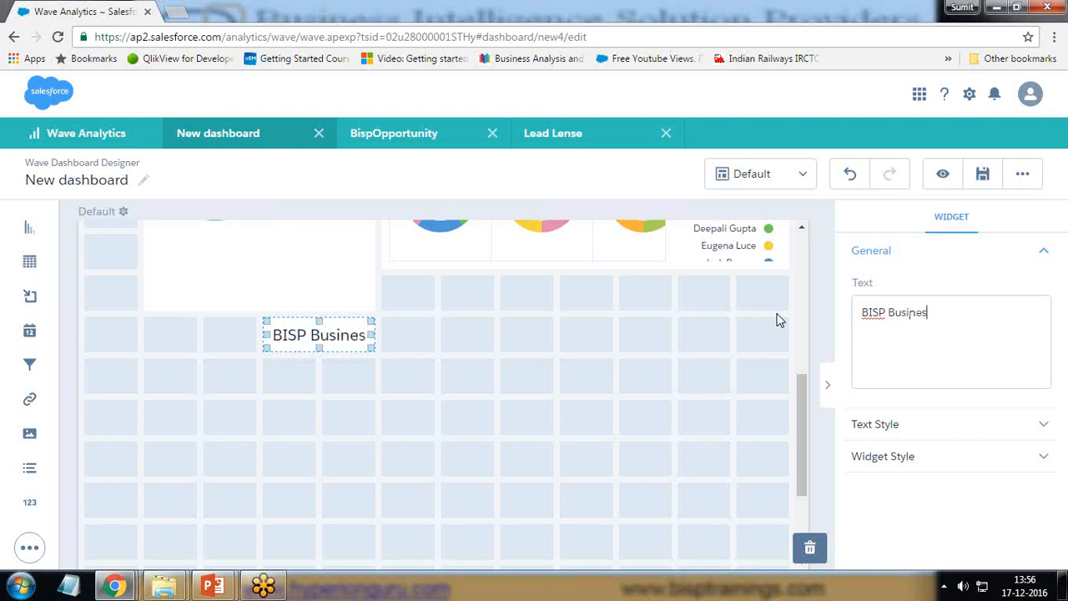
{"action": "type", "text": "Basdhboar"}
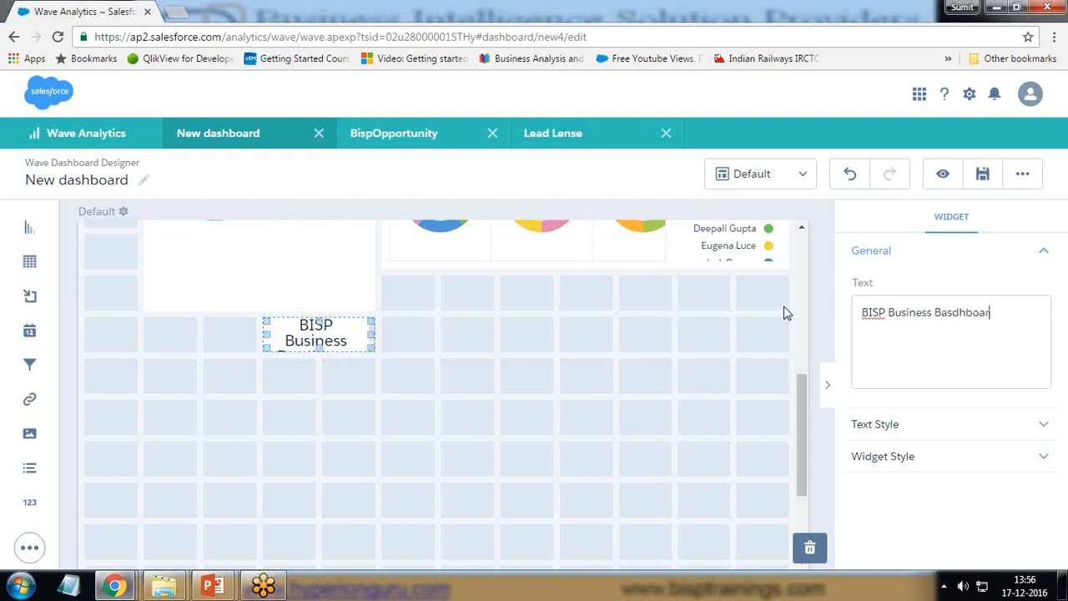
{"action": "key", "text": "BackSpace"}
{"action": "key", "text": "BackSpace"}
{"action": "key", "text": "BackSpace"}
{"action": "key", "text": "BackSpace"}
{"action": "key", "text": "BackSpace"}
{"action": "key", "text": "BackSpace"}
{"action": "key", "text": "BackSpace"}
{"action": "type", "text": "sn"}
{"action": "left_click_drag", "start_coordinate": [372, 335], "coordinate": [573, 331]}
Set the title's text color to a custom dark red, rgb(159, 13, 38).
{"action": "left_click", "coordinate": [918, 427]}
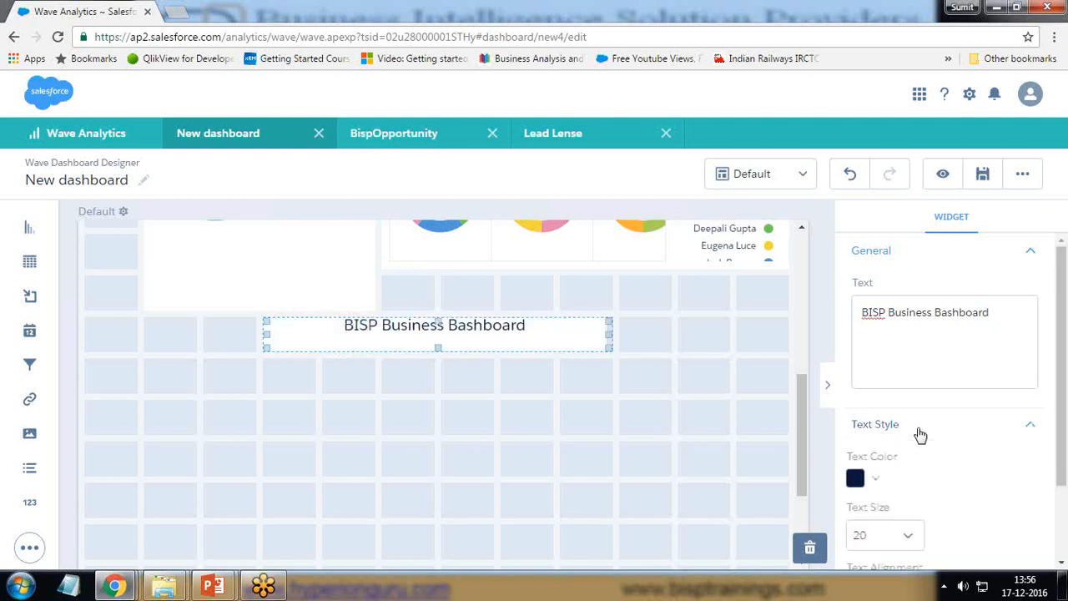
{"action": "left_click", "coordinate": [885, 483]}
{"action": "scroll", "coordinate": [926, 484], "scroll_direction": "down", "scroll_amount": 2}
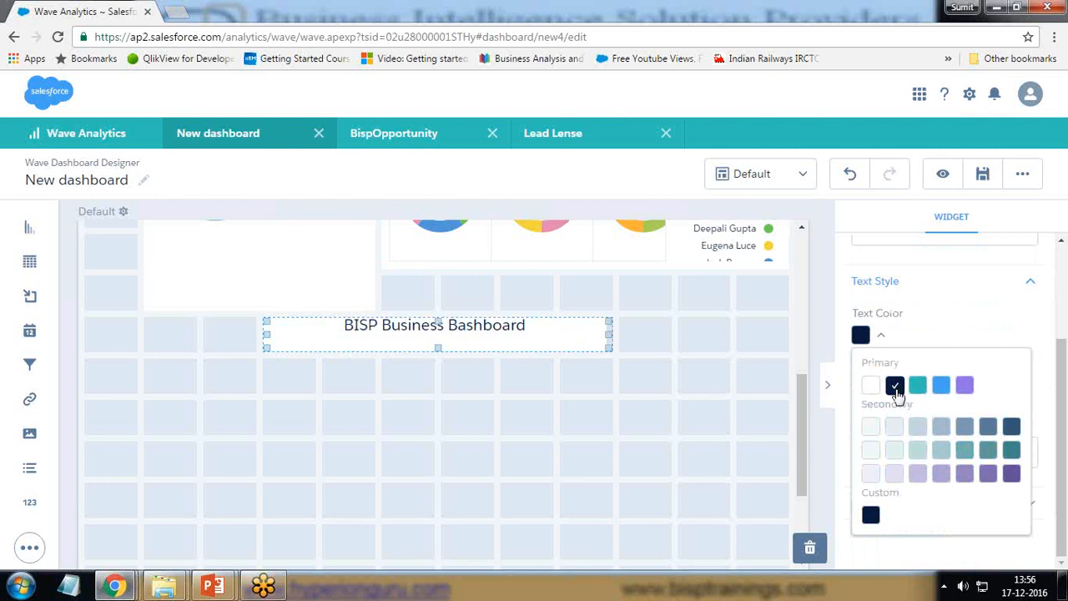
{"action": "left_click", "coordinate": [871, 516]}
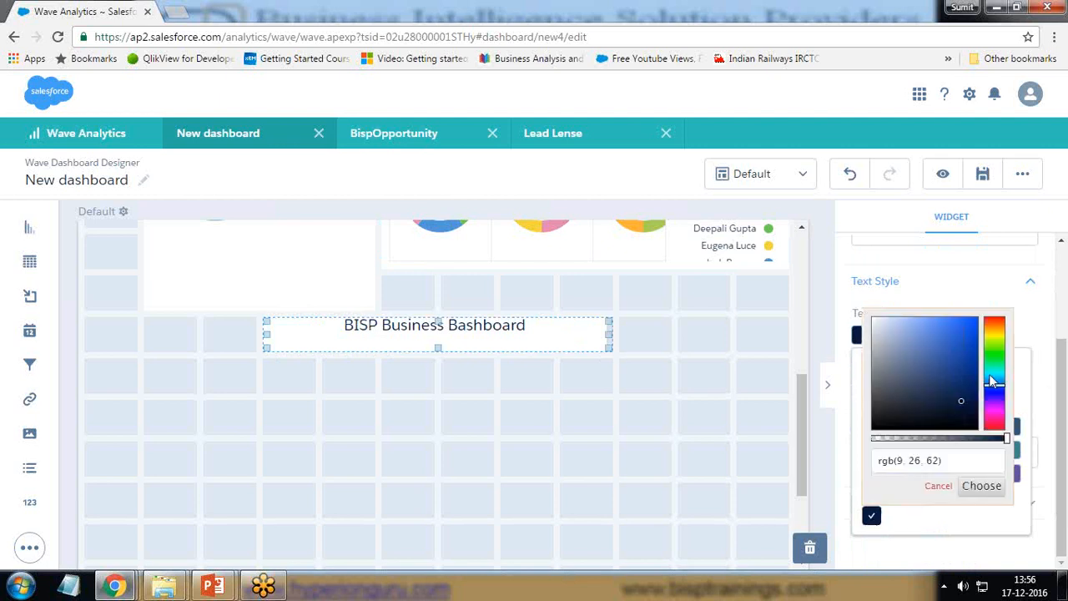
{"action": "left_click_drag", "start_coordinate": [993, 421], "coordinate": [968, 358]}
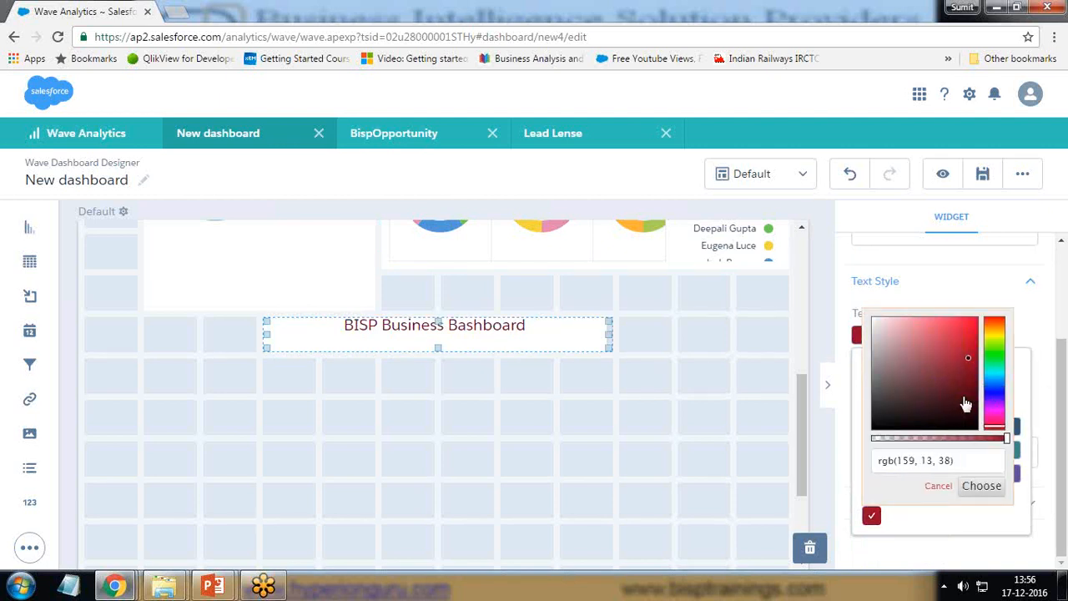
{"action": "left_click", "coordinate": [982, 486]}
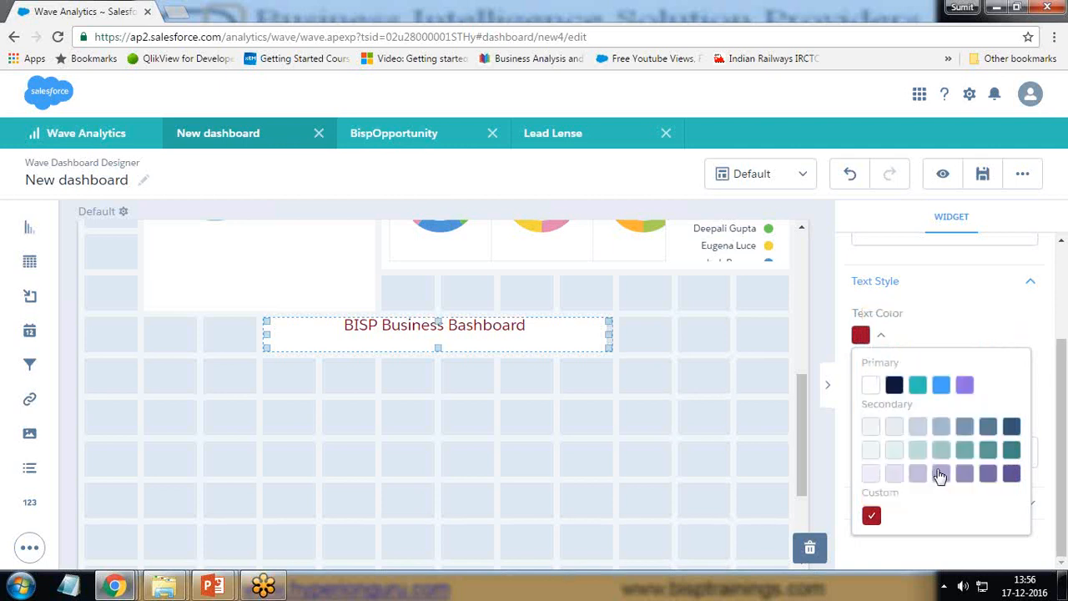
{"action": "left_click", "coordinate": [881, 336]}
Set the title's text size to 64 and widen its widget to the right edge of the grid.
{"action": "left_click", "coordinate": [904, 400]}
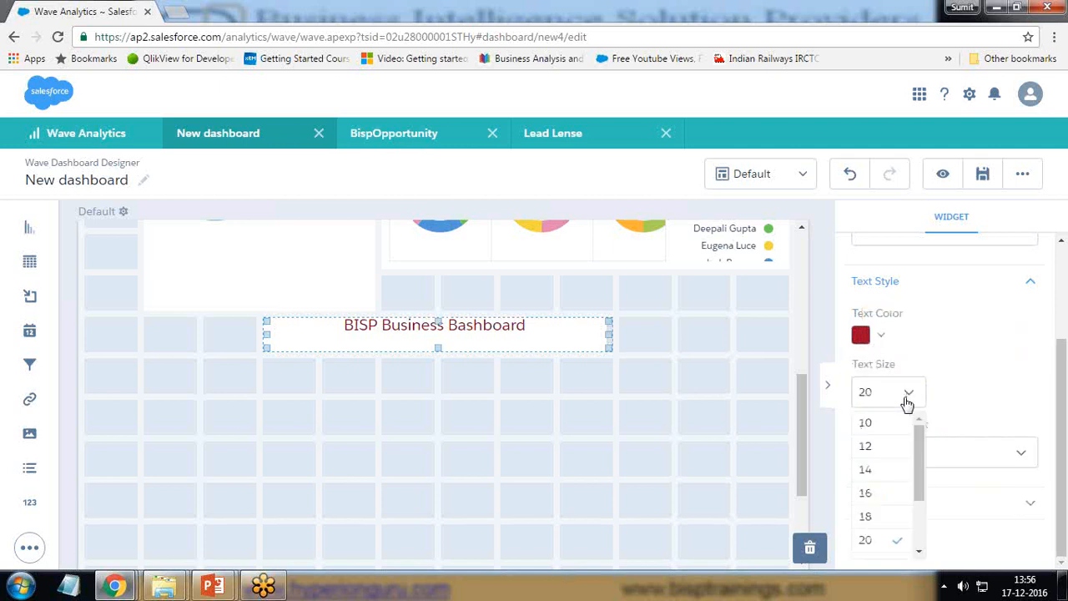
{"action": "scroll", "coordinate": [910, 489], "scroll_direction": "down", "scroll_amount": 5}
{"action": "left_click", "coordinate": [878, 540]}
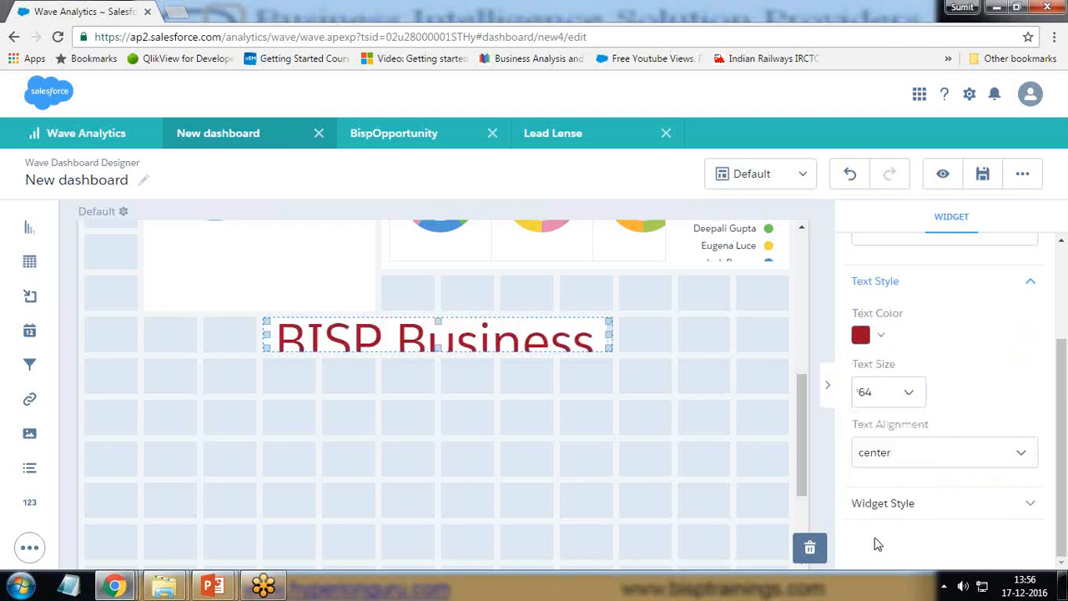
{"action": "left_click_drag", "start_coordinate": [637, 333], "coordinate": [751, 333]}
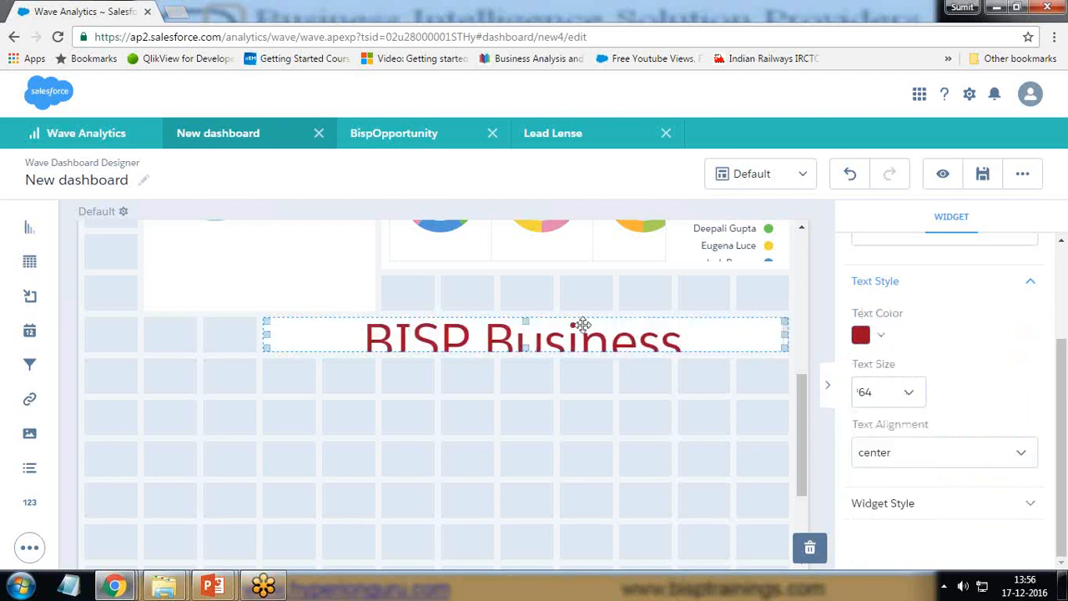
{"action": "left_click_drag", "start_coordinate": [579, 325], "coordinate": [502, 320]}
Set the title's text size to 48 with center alignment.
{"action": "left_click", "coordinate": [908, 392]}
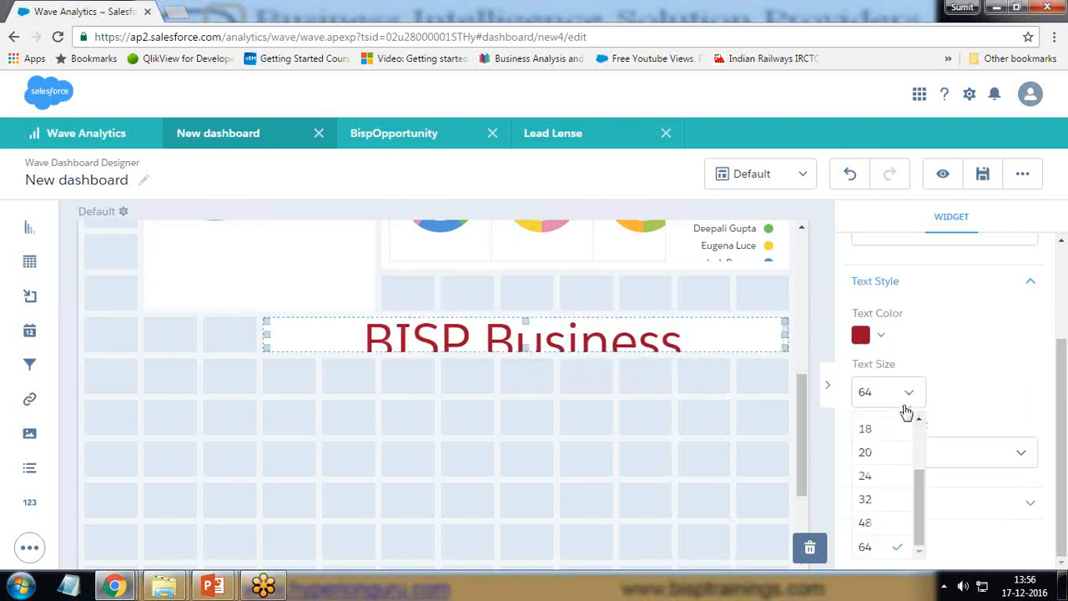
{"action": "left_click", "coordinate": [883, 520]}
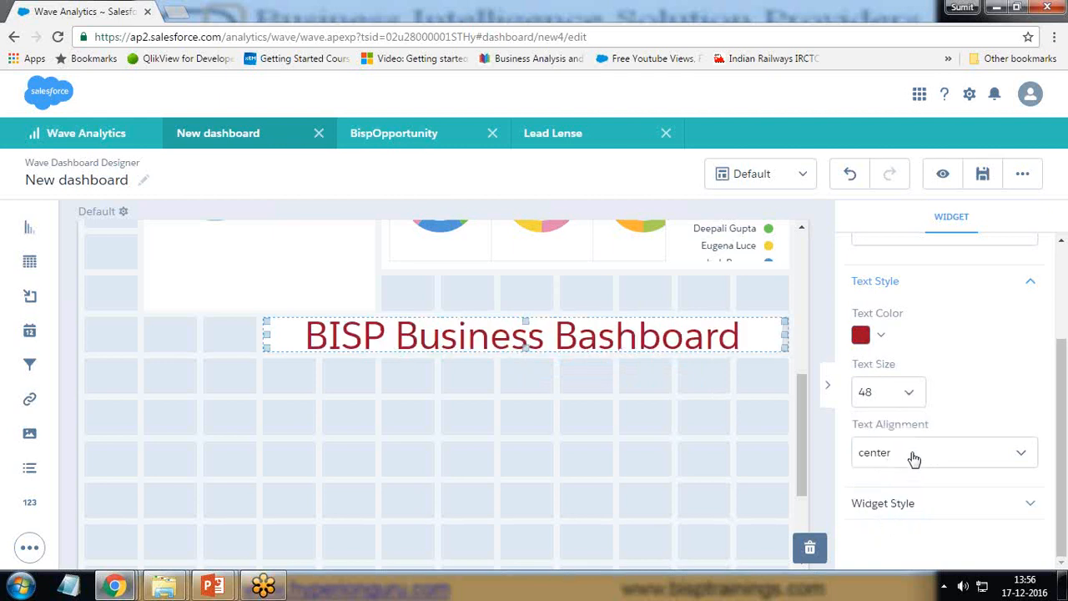
{"action": "left_click", "coordinate": [914, 458]}
{"action": "left_click", "coordinate": [883, 504]}
Give the title widget a light grey-blue background from the secondary colors.
{"action": "left_click", "coordinate": [895, 506]}
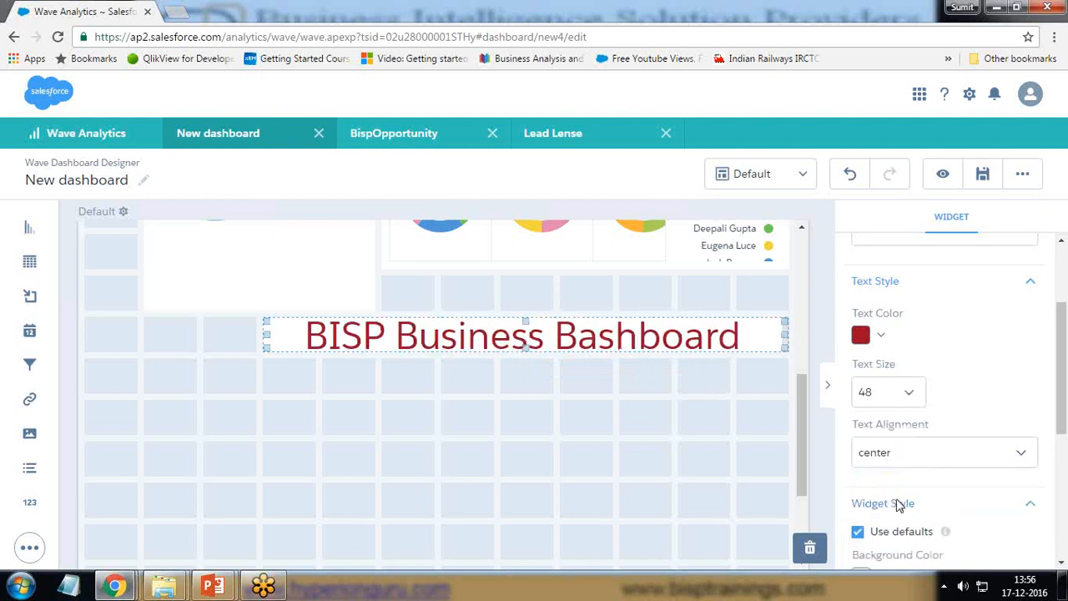
{"action": "scroll", "coordinate": [897, 506], "scroll_direction": "down", "scroll_amount": 4}
{"action": "left_click", "coordinate": [880, 270]}
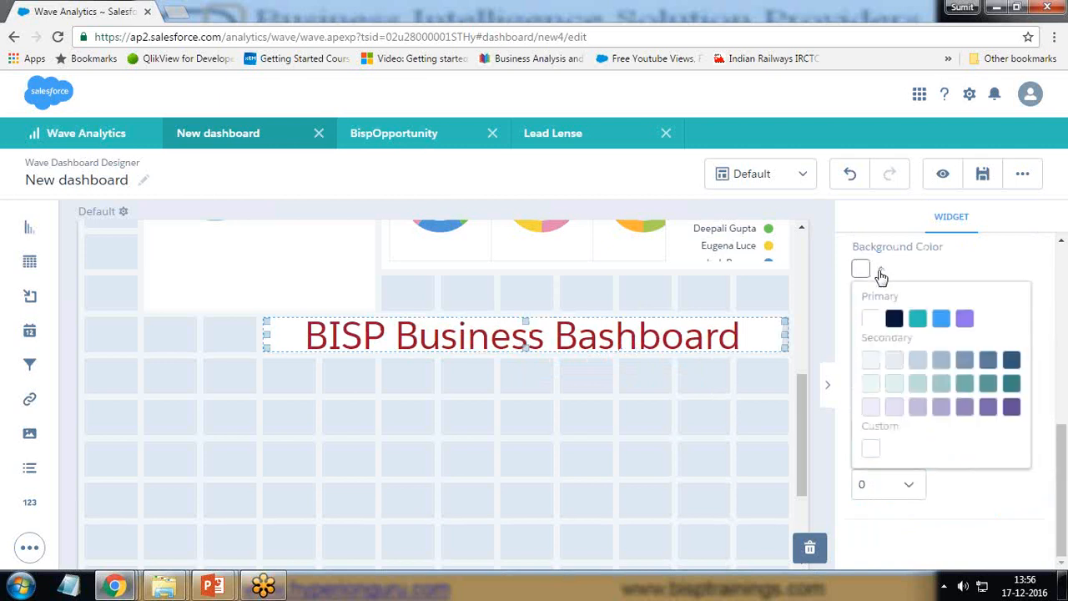
{"action": "left_click", "coordinate": [917, 360]}
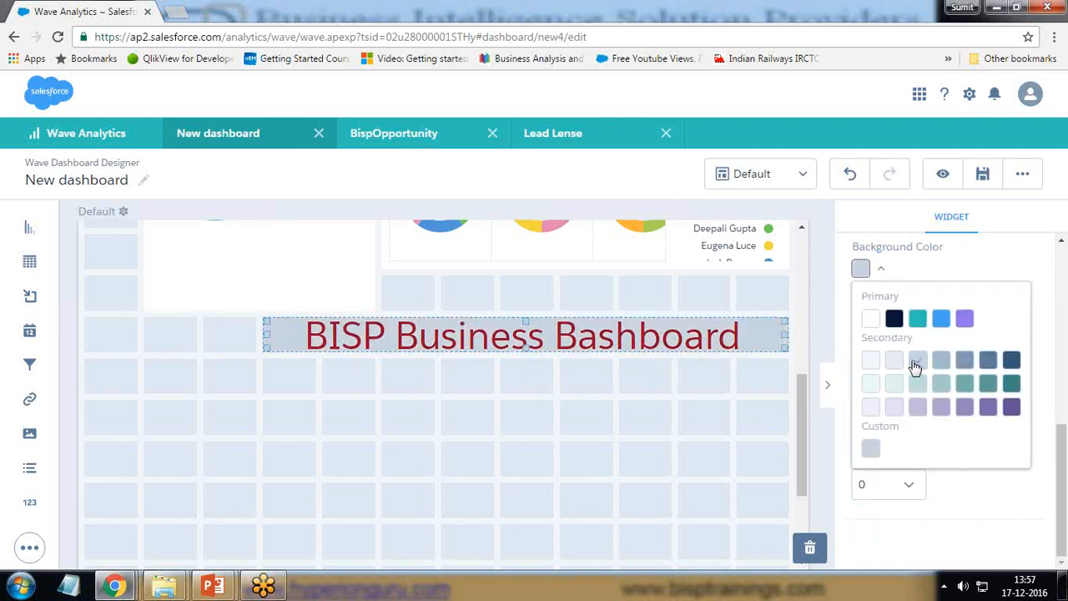
Set the title widget's border width to 4 and its border radius to 4.
{"action": "left_click", "coordinate": [910, 489]}
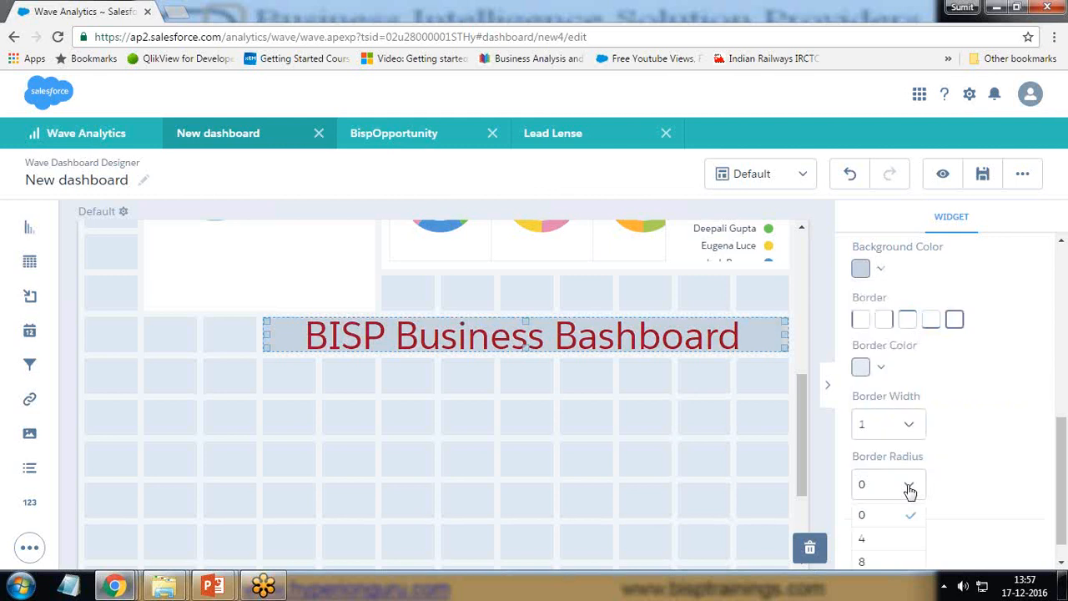
{"action": "left_click", "coordinate": [908, 428]}
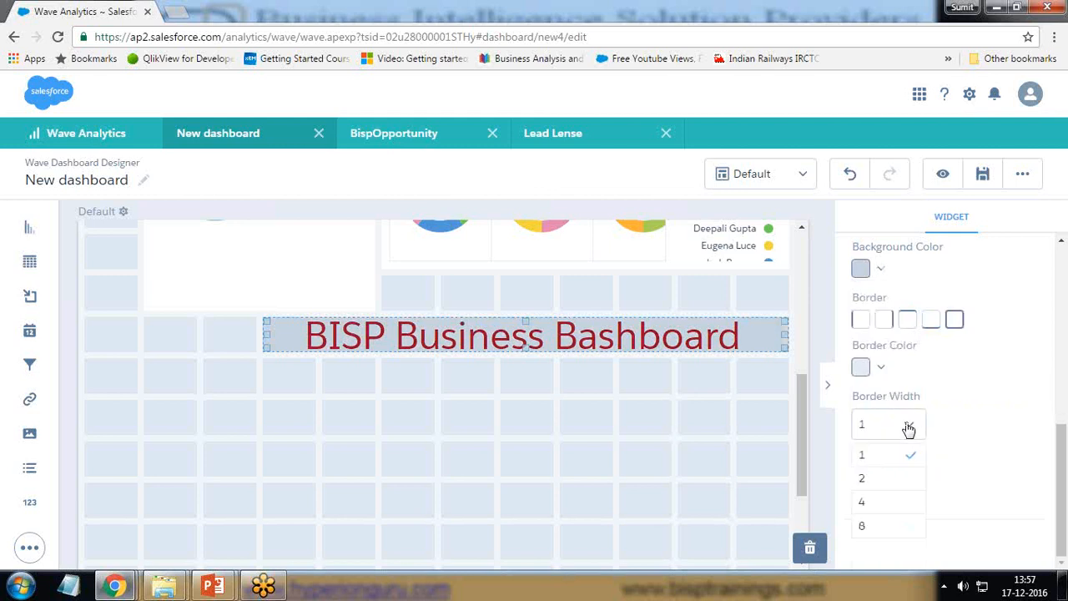
{"action": "left_click", "coordinate": [879, 500]}
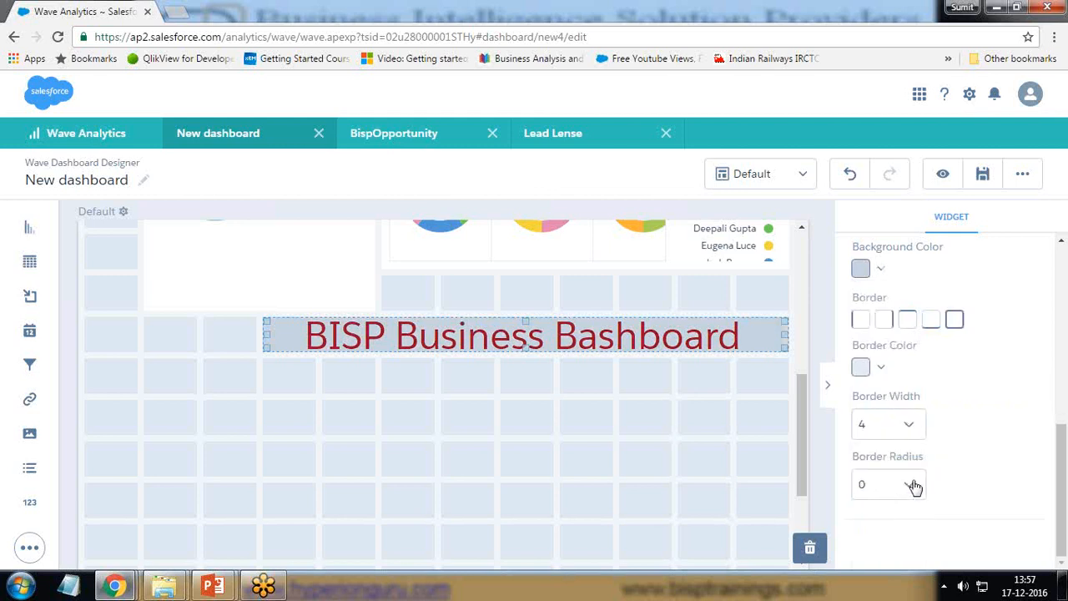
{"action": "left_click", "coordinate": [911, 485]}
{"action": "left_click", "coordinate": [872, 537]}
{"action": "left_click", "coordinate": [531, 463]}
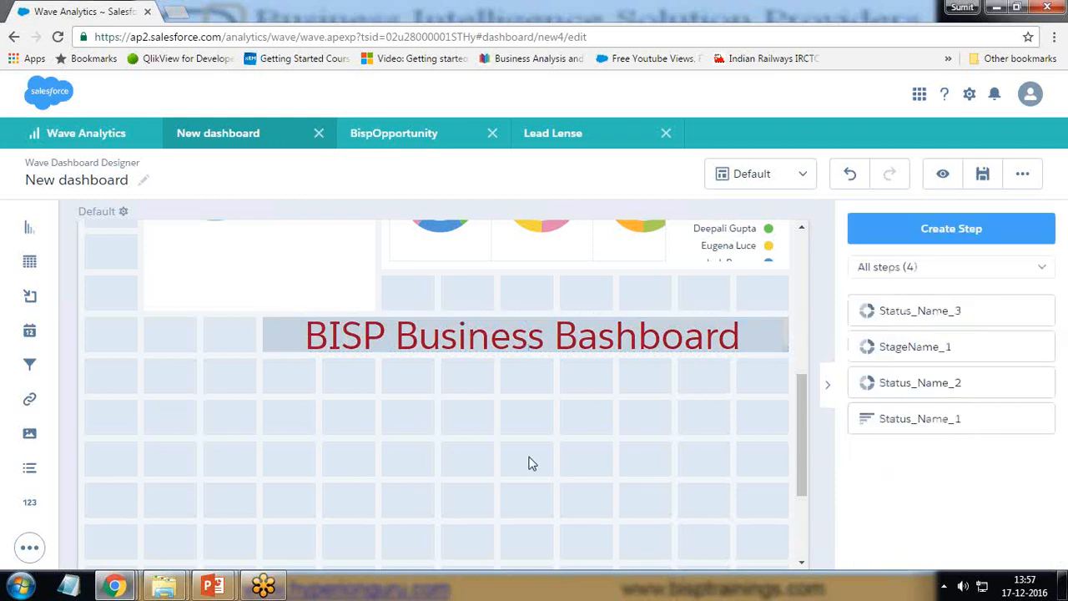
Move the "BISP Business Bashboard" title widget to the top of the dashboard, above the charts.
{"action": "left_click_drag", "start_coordinate": [346, 338], "coordinate": [325, 326]}
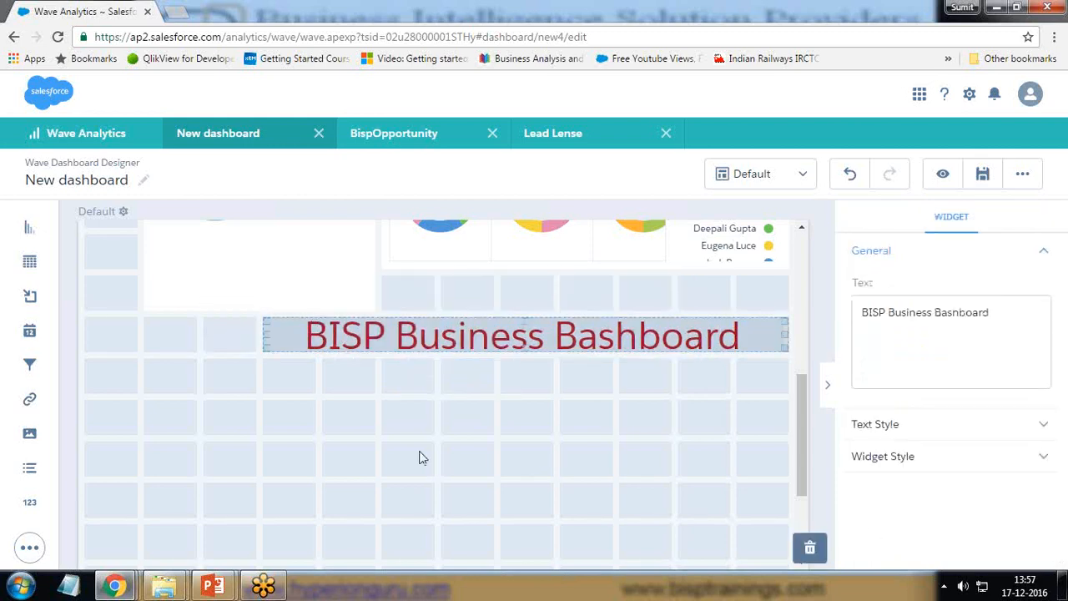
{"action": "scroll", "coordinate": [419, 457], "scroll_direction": "up", "scroll_amount": 3}
{"action": "scroll", "coordinate": [469, 425], "scroll_direction": "down", "scroll_amount": 4}
{"action": "left_click_drag", "start_coordinate": [463, 338], "coordinate": [406, 230]}
{"action": "scroll", "coordinate": [461, 337], "scroll_direction": "up", "scroll_amount": 5}
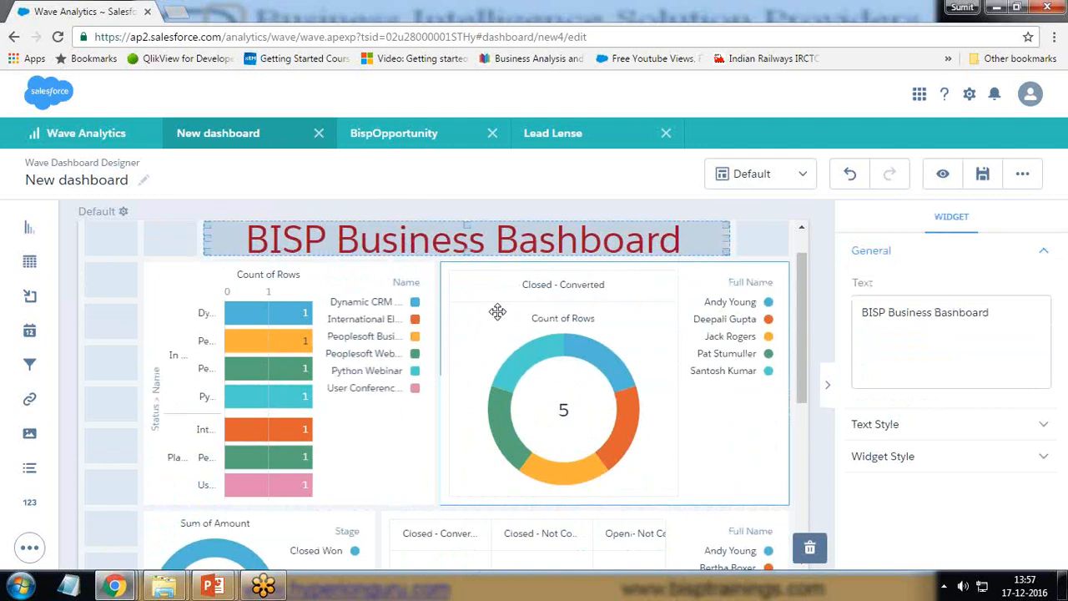
Move the four-donut lead status chart to a free row at the dashboard's left edge and widen it to the full dashboard width.
{"action": "scroll", "coordinate": [553, 406], "scroll_direction": "down", "scroll_amount": 3}
{"action": "left_click_drag", "start_coordinate": [556, 351], "coordinate": [369, 401]}
{"action": "scroll", "coordinate": [431, 415], "scroll_direction": "down", "scroll_amount": 3}
{"action": "scroll", "coordinate": [422, 360], "scroll_direction": "up", "scroll_amount": 3}
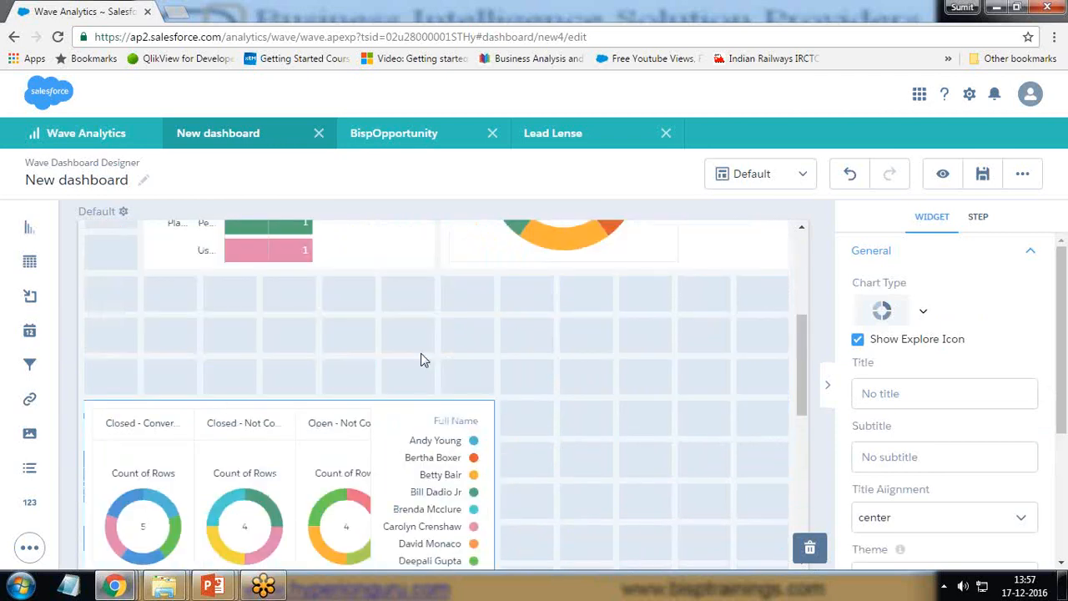
{"action": "left_click", "coordinate": [424, 423]}
{"action": "left_click_drag", "start_coordinate": [490, 501], "coordinate": [749, 492]}
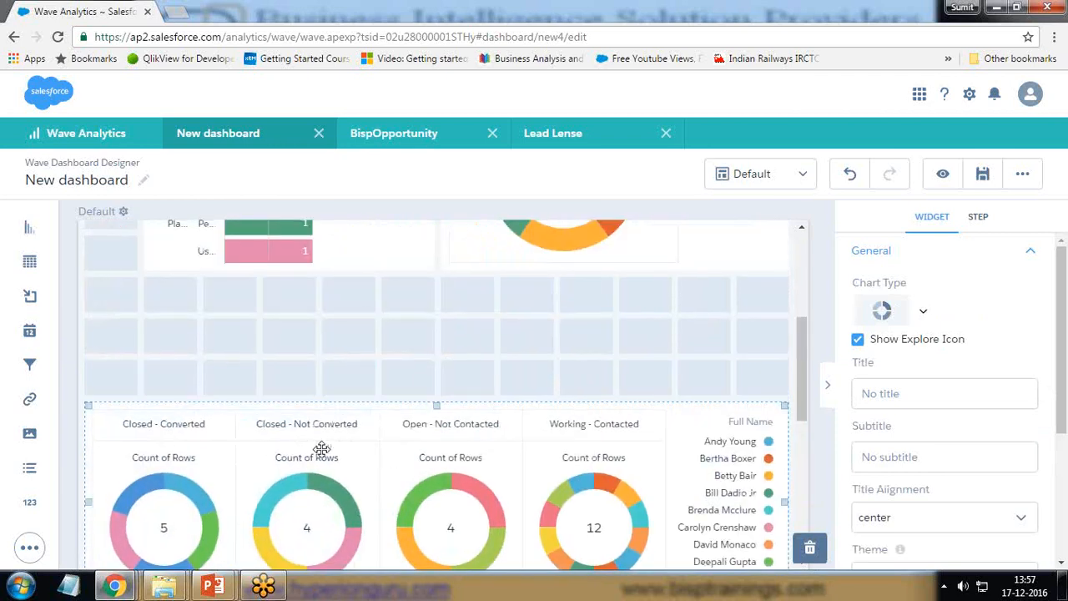
Move the full-width lead status chart up beneath the first chart row, and shift the Sum of Amount chart to the dashboard's left edge.
{"action": "scroll", "coordinate": [359, 449], "scroll_direction": "up", "scroll_amount": 3}
{"action": "scroll", "coordinate": [397, 451], "scroll_direction": "down", "scroll_amount": 2}
{"action": "left_click_drag", "start_coordinate": [381, 469], "coordinate": [368, 359]}
{"action": "scroll", "coordinate": [380, 417], "scroll_direction": "down", "scroll_amount": 4}
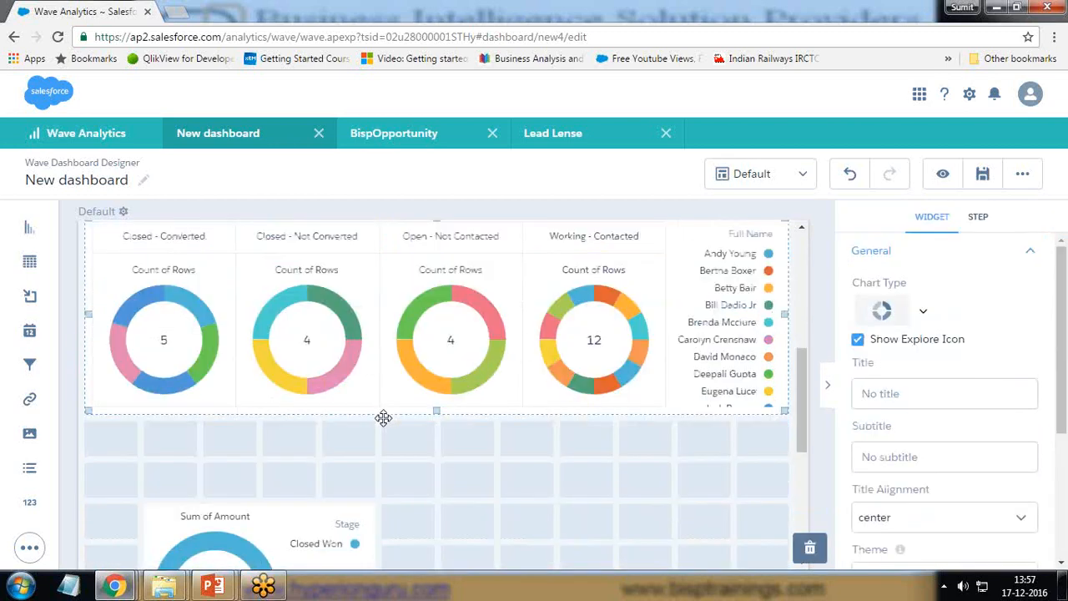
{"action": "left_click_drag", "start_coordinate": [279, 394], "coordinate": [228, 349]}
Move the campaign bar chart to the dashboard's left edge, directly above the full-width lead status chart.
{"action": "scroll", "coordinate": [417, 429], "scroll_direction": "up", "scroll_amount": 2}
{"action": "scroll", "coordinate": [419, 418], "scroll_direction": "up", "scroll_amount": 5}
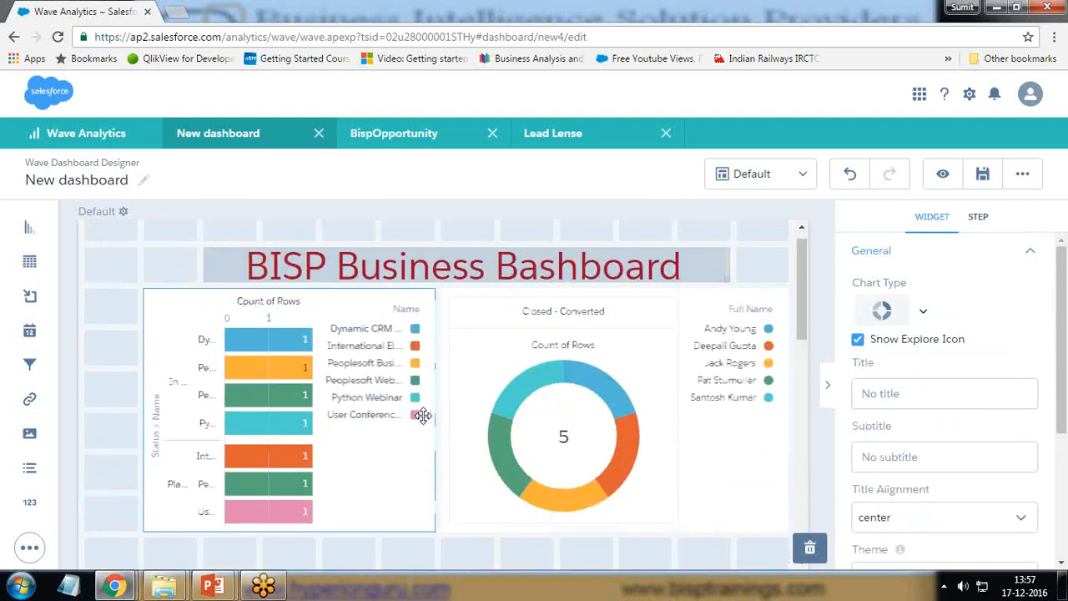
{"action": "left_click", "coordinate": [291, 372]}
{"action": "scroll", "coordinate": [281, 279], "scroll_direction": "down", "scroll_amount": 3}
{"action": "left_click_drag", "start_coordinate": [281, 280], "coordinate": [265, 316]}
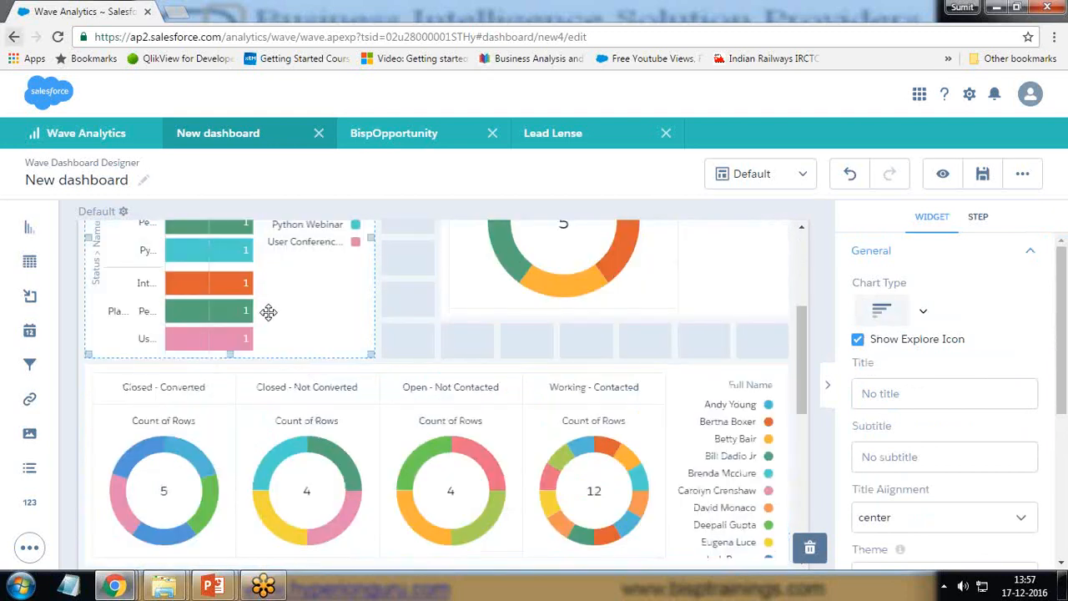
Check the Business Requirement slide in PowerPoint and title the campaign bar chart "Bisp Running Campaign" back in the dashboard designer.
{"action": "mouse_move", "coordinate": [213, 584]}
{"action": "left_click", "coordinate": [292, 501]}
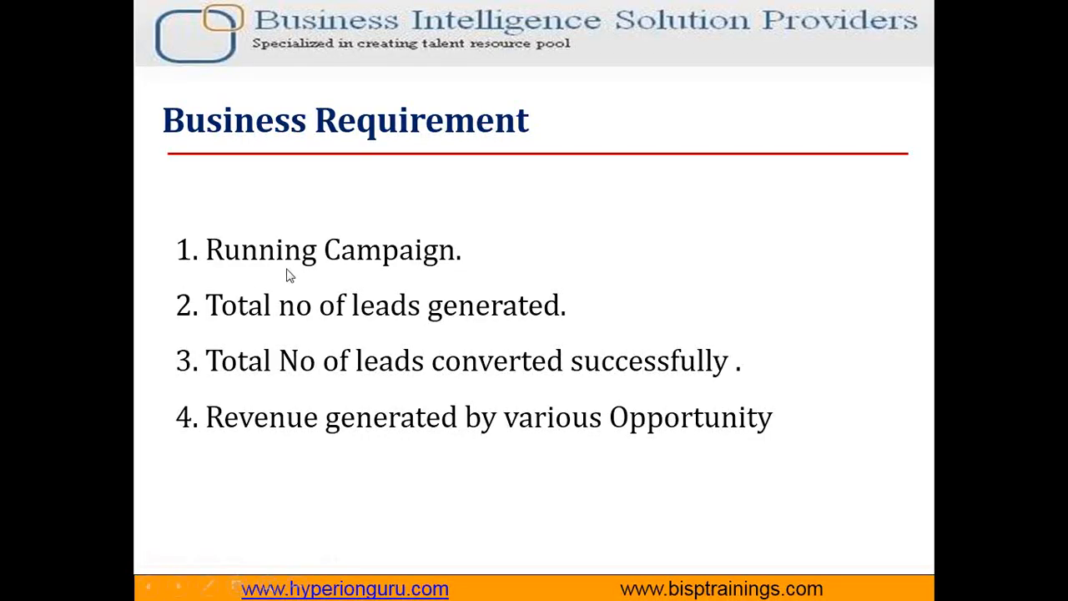
{"action": "key", "text": "alt+Tab"}
{"action": "scroll", "coordinate": [364, 372], "scroll_direction": "up", "scroll_amount": 3}
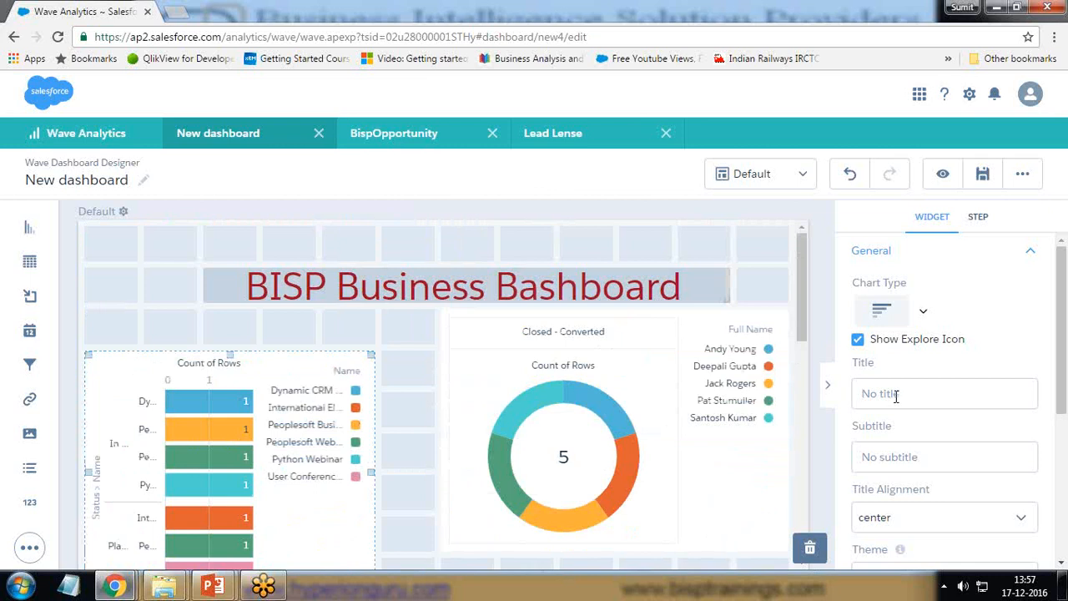
{"action": "type", "text": "Bispo"}
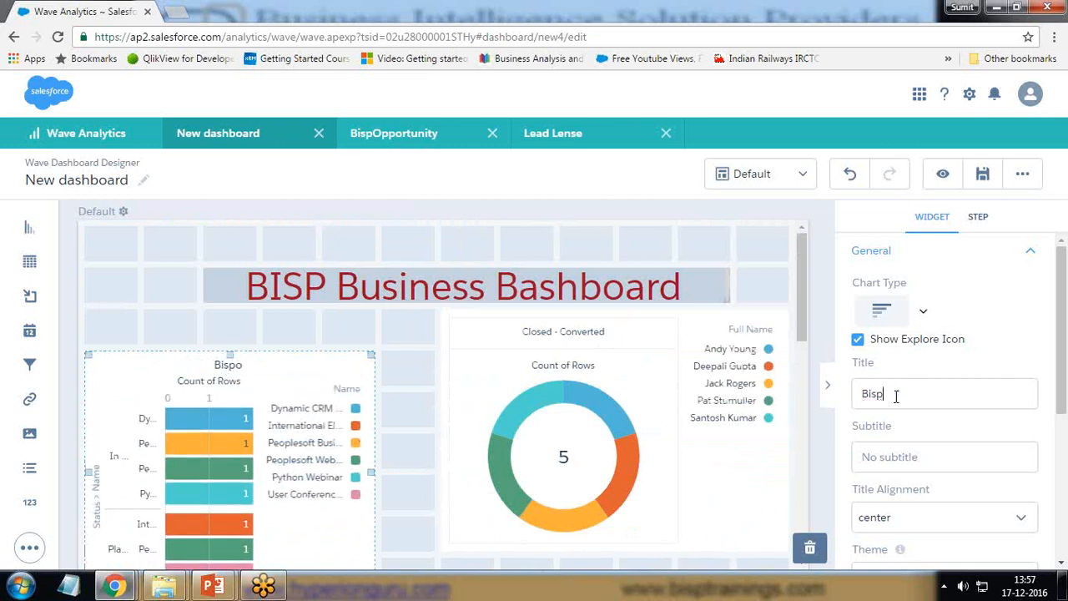
{"action": "key", "text": "BackSpace"}
{"action": "type", "text": "Running Campaign"}
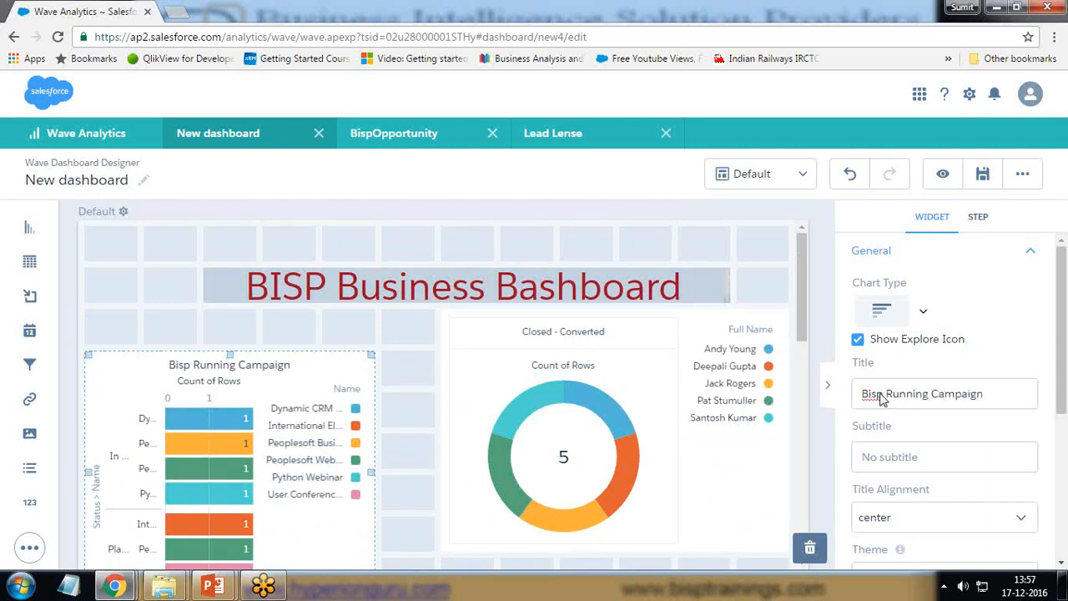
Try the campaign chart without values in its bars and with Single Axis mode, restoring the bar values and Small Multiples.
{"action": "left_click", "coordinate": [902, 519]}
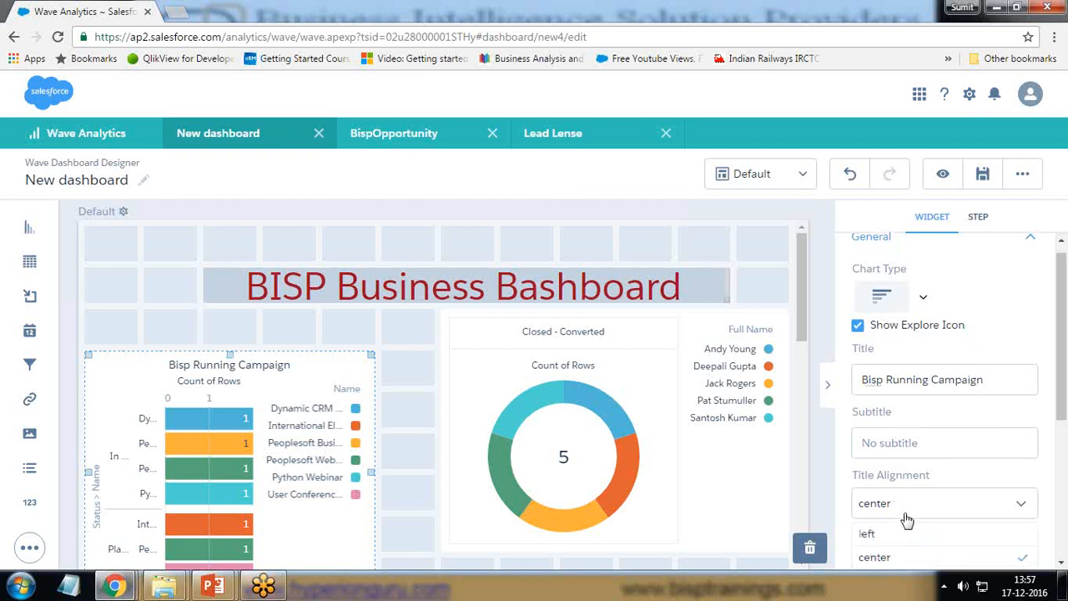
{"action": "scroll", "coordinate": [905, 501], "scroll_direction": "down", "scroll_amount": 3}
{"action": "left_click", "coordinate": [886, 393]}
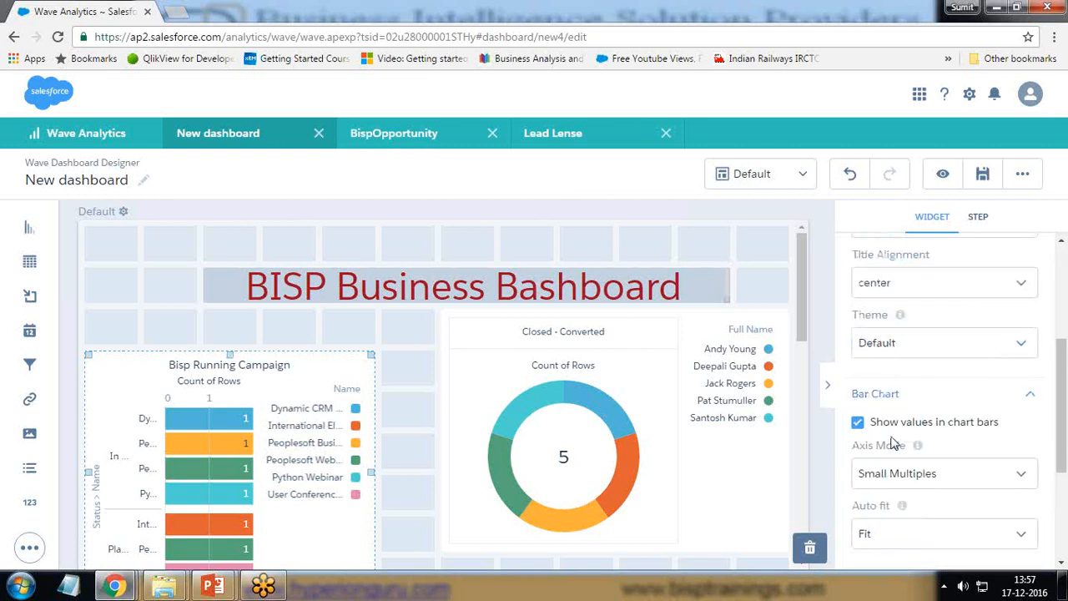
{"action": "scroll", "coordinate": [925, 515], "scroll_direction": "down", "scroll_amount": 2}
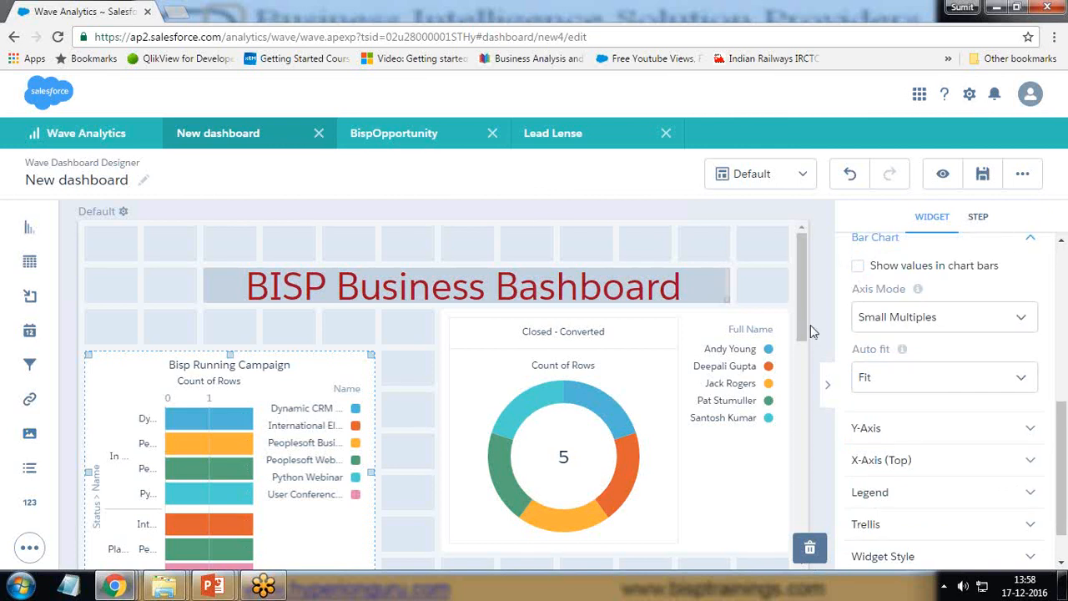
{"action": "left_click", "coordinate": [858, 266]}
{"action": "left_click", "coordinate": [941, 325]}
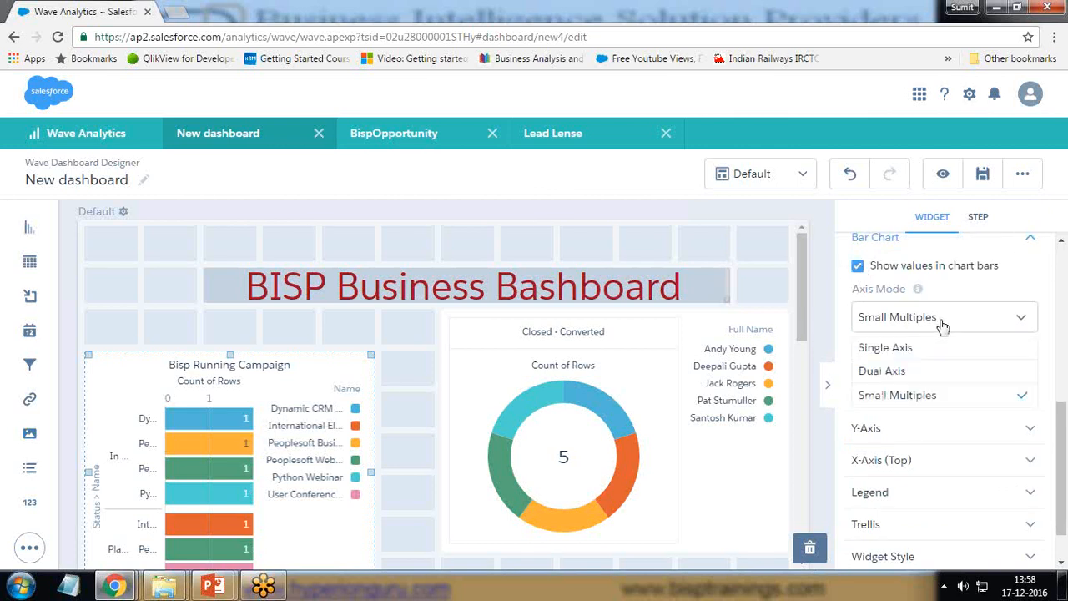
{"action": "left_click", "coordinate": [887, 347]}
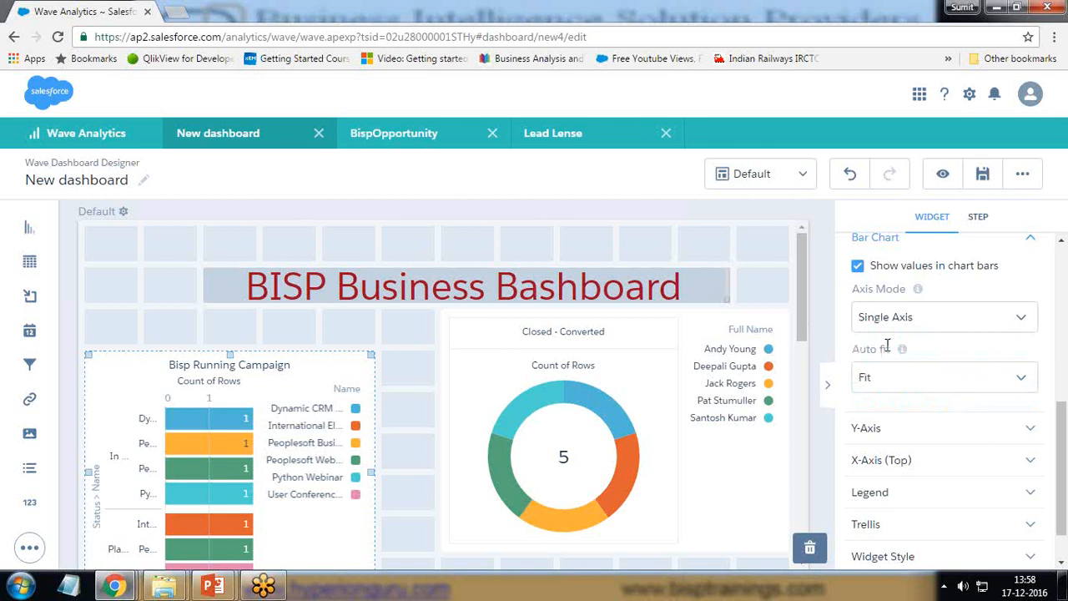
{"action": "left_click", "coordinate": [893, 321]}
{"action": "left_click", "coordinate": [885, 394]}
Try showing the Bisp Running Campaign chart as a trellis and switch the trellis off again.
{"action": "scroll", "coordinate": [885, 394], "scroll_direction": "down", "scroll_amount": 1}
{"action": "left_click", "coordinate": [915, 506]}
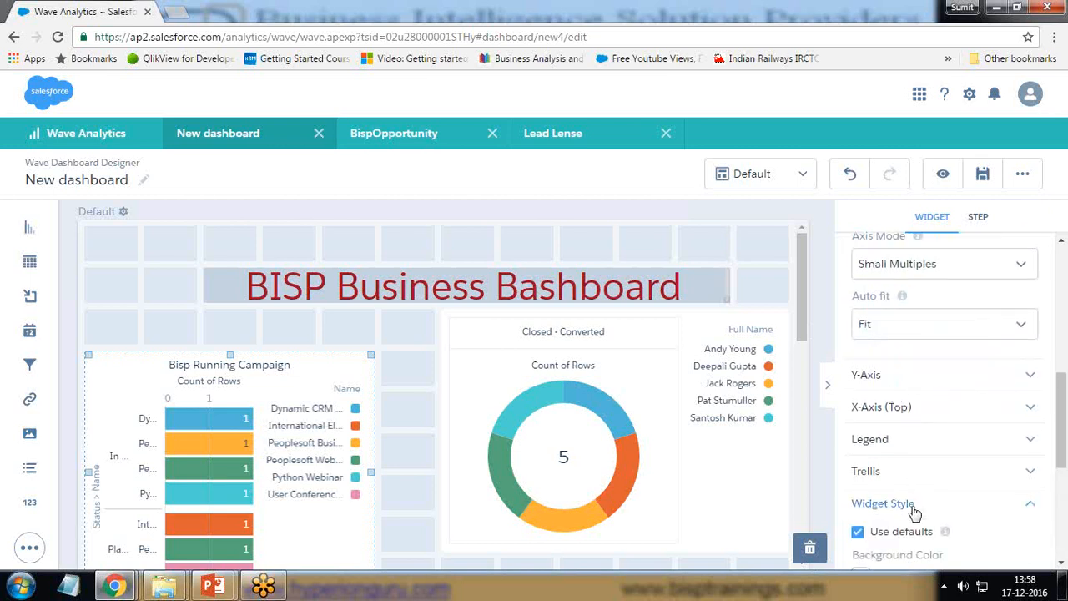
{"action": "scroll", "coordinate": [916, 504], "scroll_direction": "down", "scroll_amount": 4}
{"action": "scroll", "coordinate": [907, 375], "scroll_direction": "up", "scroll_amount": 4}
{"action": "left_click", "coordinate": [876, 469]}
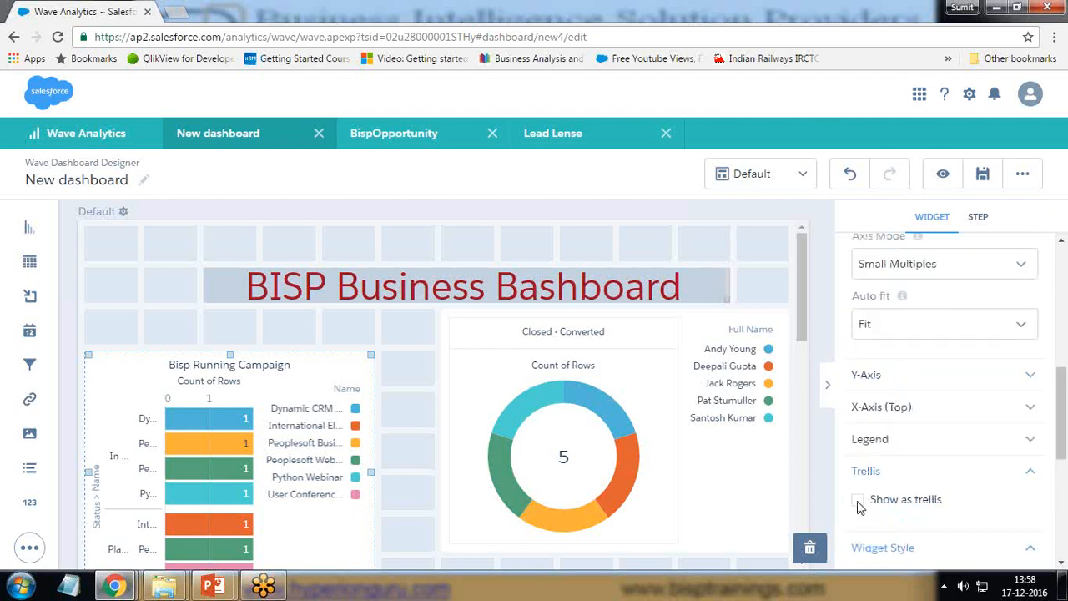
{"action": "left_click", "coordinate": [859, 501]}
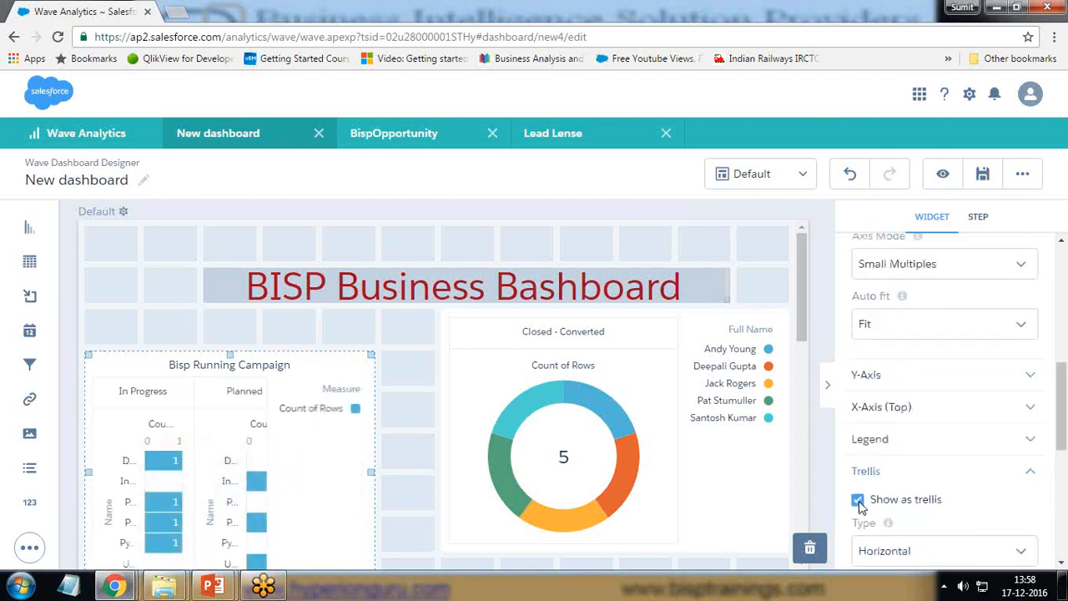
{"action": "left_click", "coordinate": [858, 500]}
{"action": "left_click", "coordinate": [860, 502]}
{"action": "scroll", "coordinate": [262, 476], "scroll_direction": "down", "scroll_amount": 3}
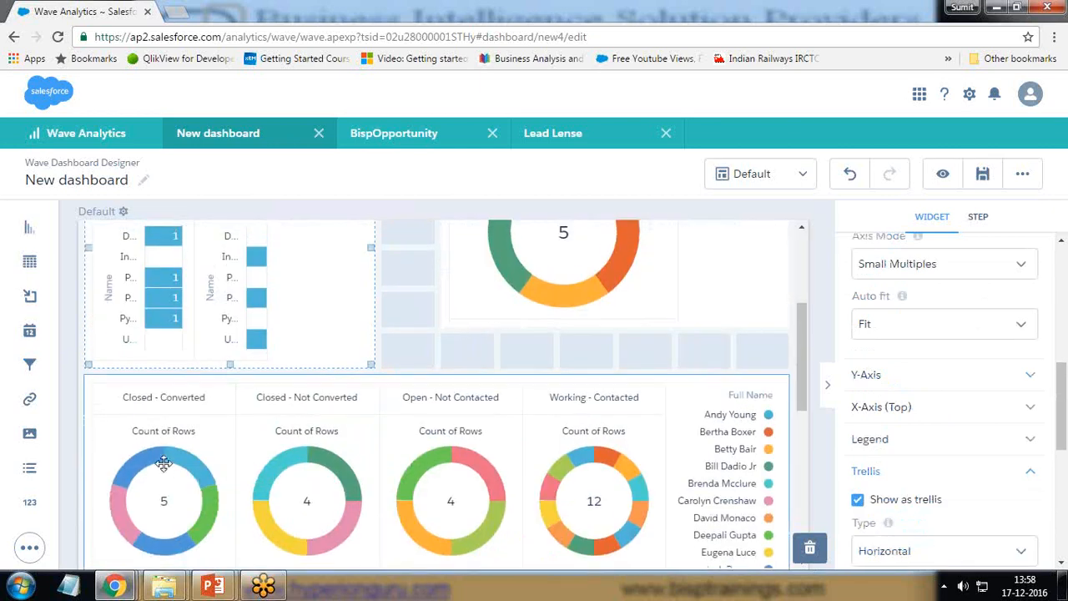
{"action": "scroll", "coordinate": [167, 467], "scroll_direction": "up", "scroll_amount": 3}
{"action": "left_click", "coordinate": [859, 500]}
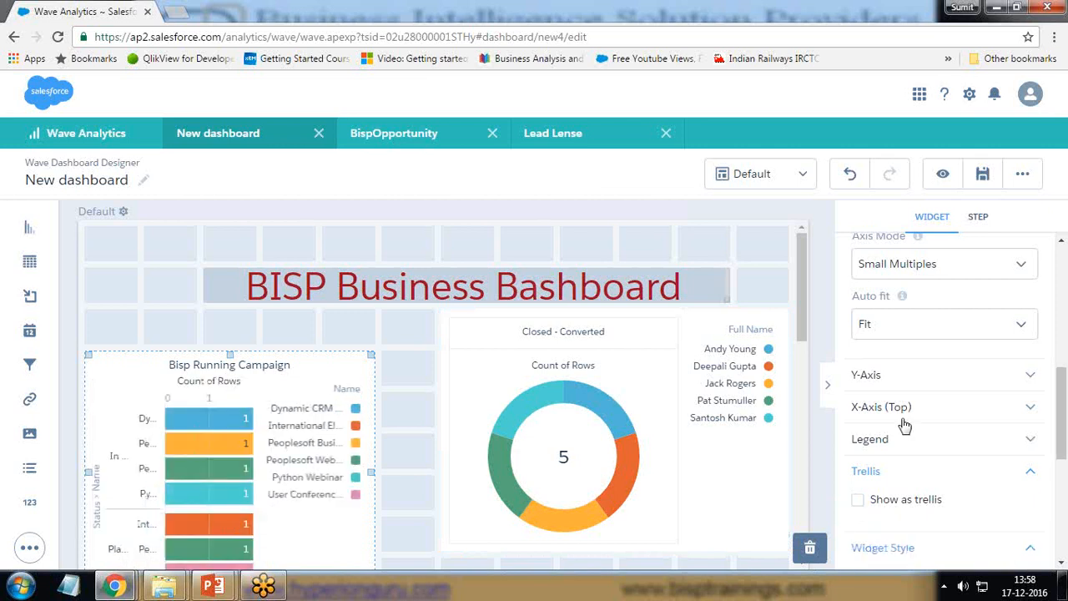
Hide the legend header and the whole legend of the Bisp Running Campaign chart.
{"action": "left_click", "coordinate": [891, 440]}
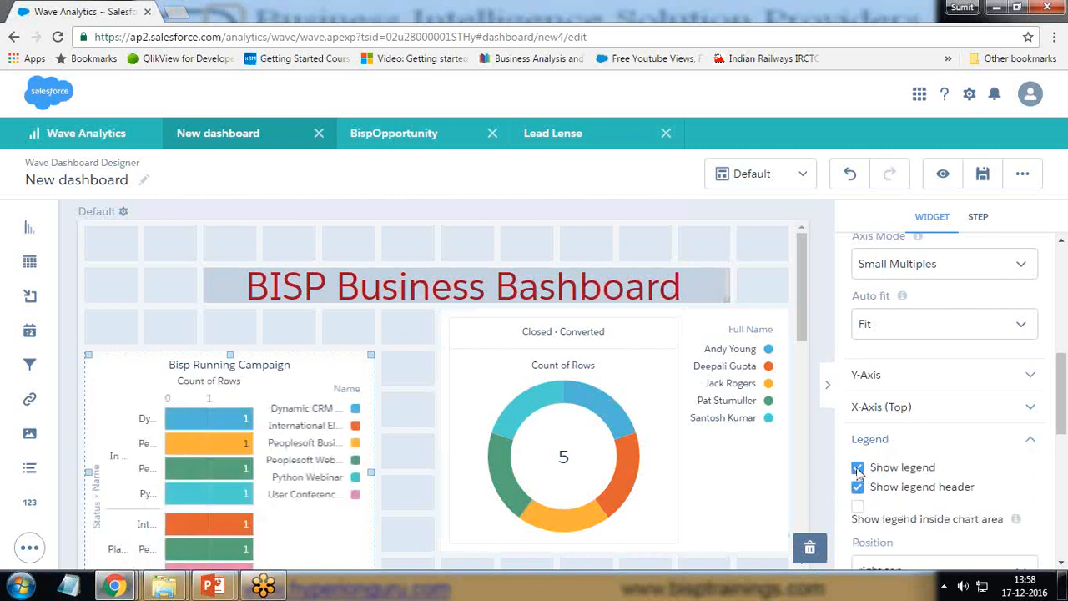
{"action": "left_click", "coordinate": [859, 489]}
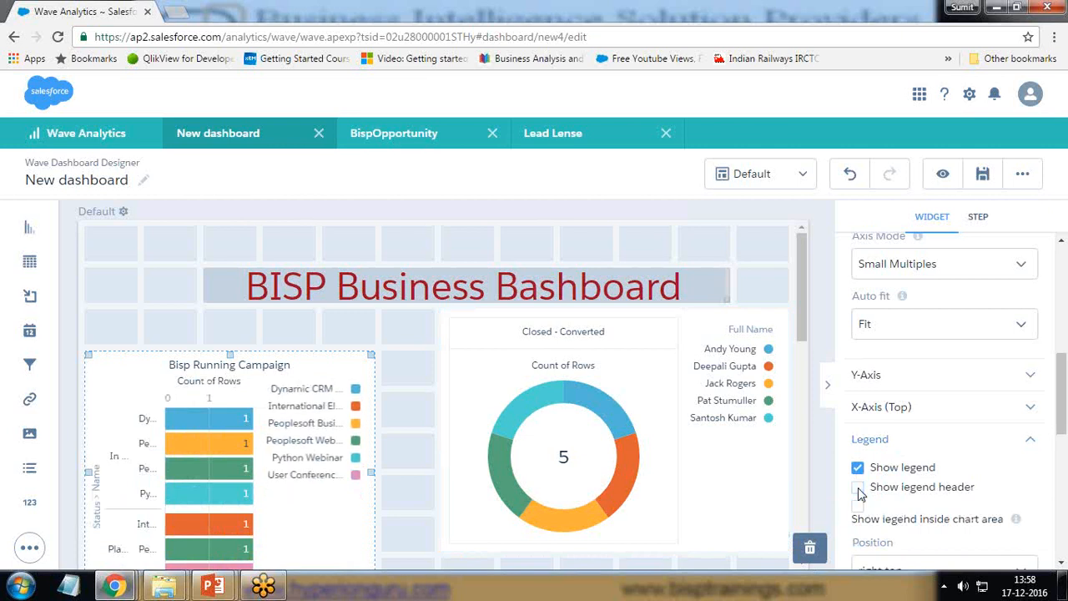
{"action": "left_click", "coordinate": [859, 469]}
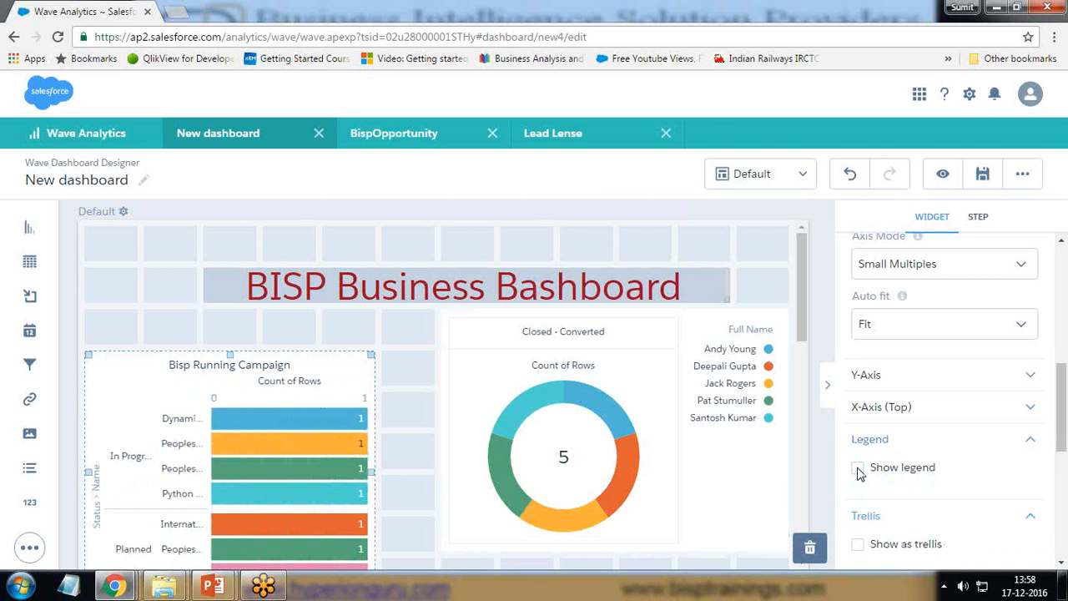
Try the Preserve labels auto fit on the Bisp Running Campaign chart and return it to Fit.
{"action": "scroll", "coordinate": [881, 440], "scroll_direction": "up", "scroll_amount": 3}
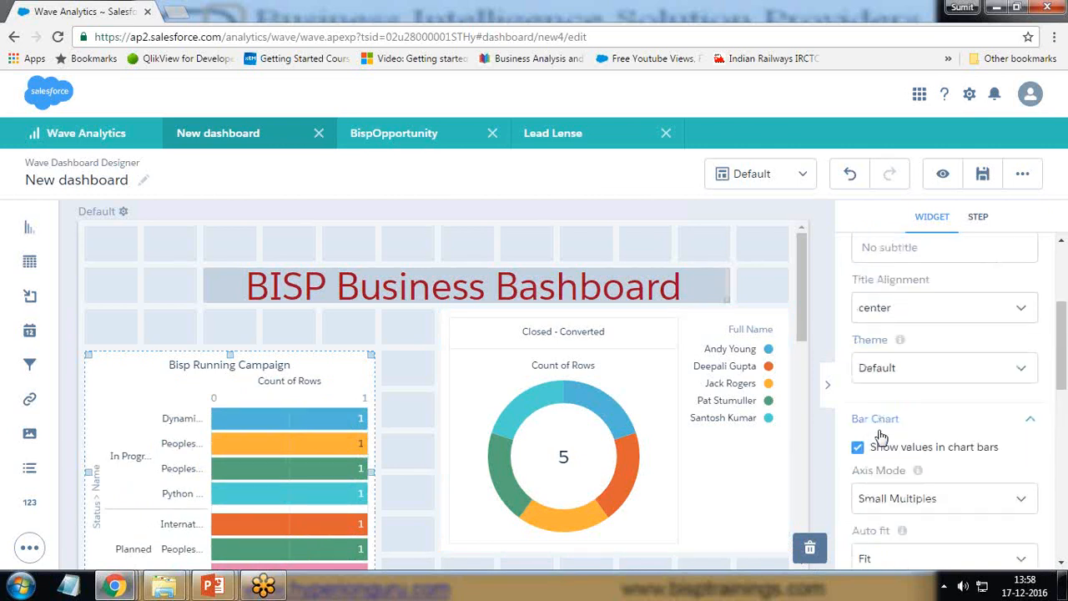
{"action": "scroll", "coordinate": [878, 441], "scroll_direction": "down", "scroll_amount": 2}
{"action": "left_click", "coordinate": [902, 403]}
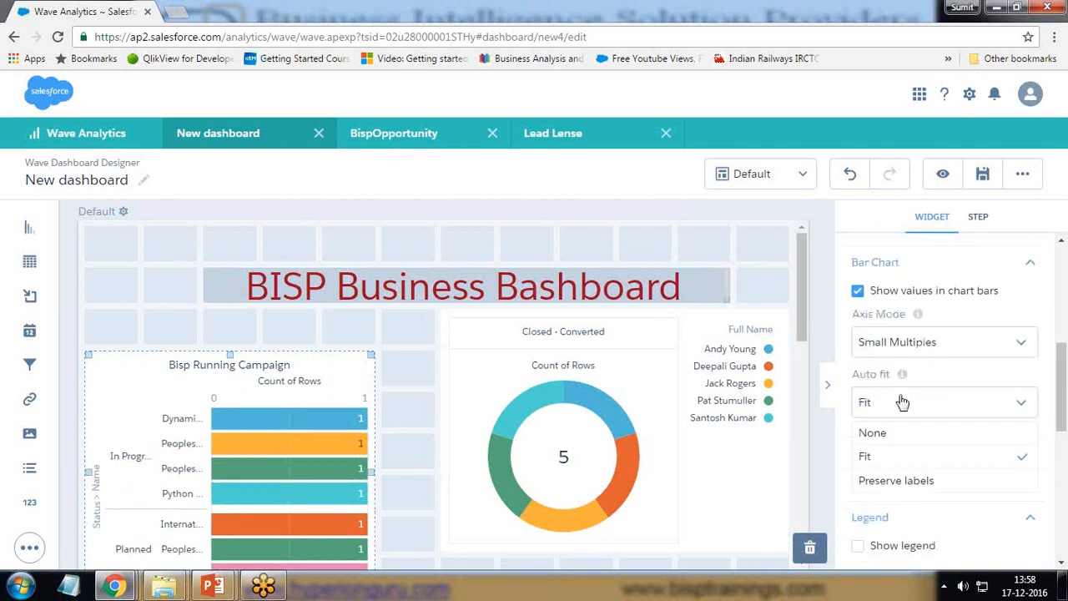
{"action": "left_click", "coordinate": [882, 484]}
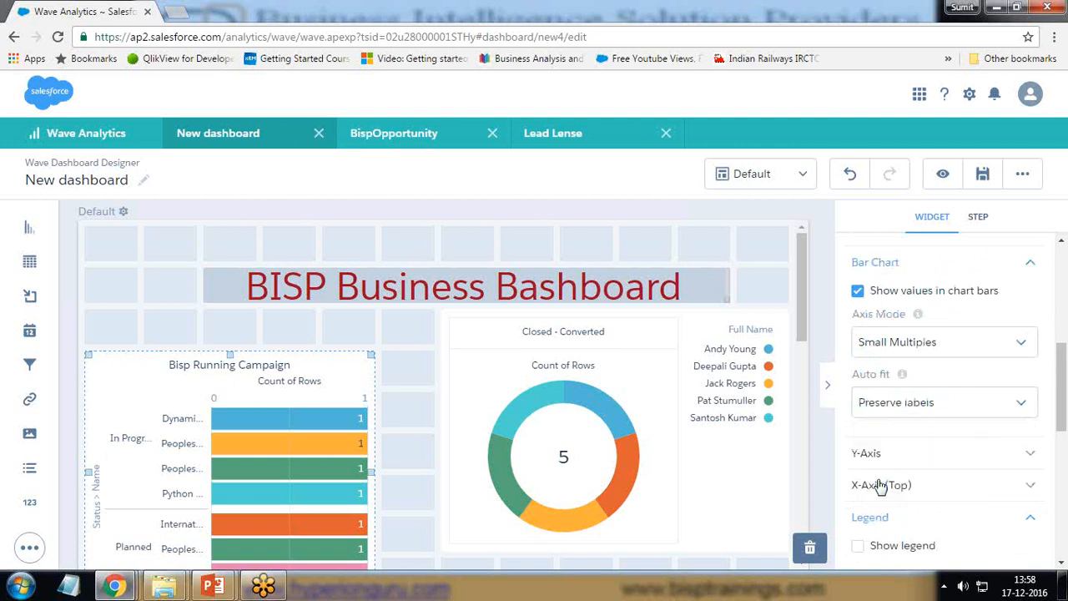
{"action": "left_click", "coordinate": [902, 402]}
{"action": "left_click", "coordinate": [877, 454]}
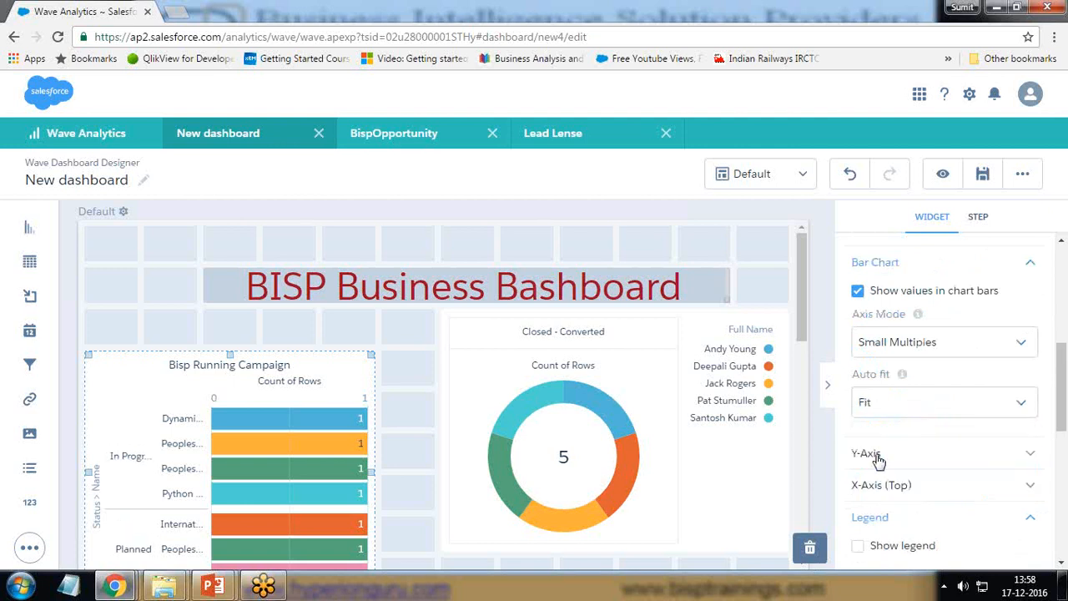
Compare the Closed - Converted donut and the full-width lead status chart with the business requirements slide.
{"action": "scroll", "coordinate": [913, 400], "scroll_direction": "up", "scroll_amount": 3}
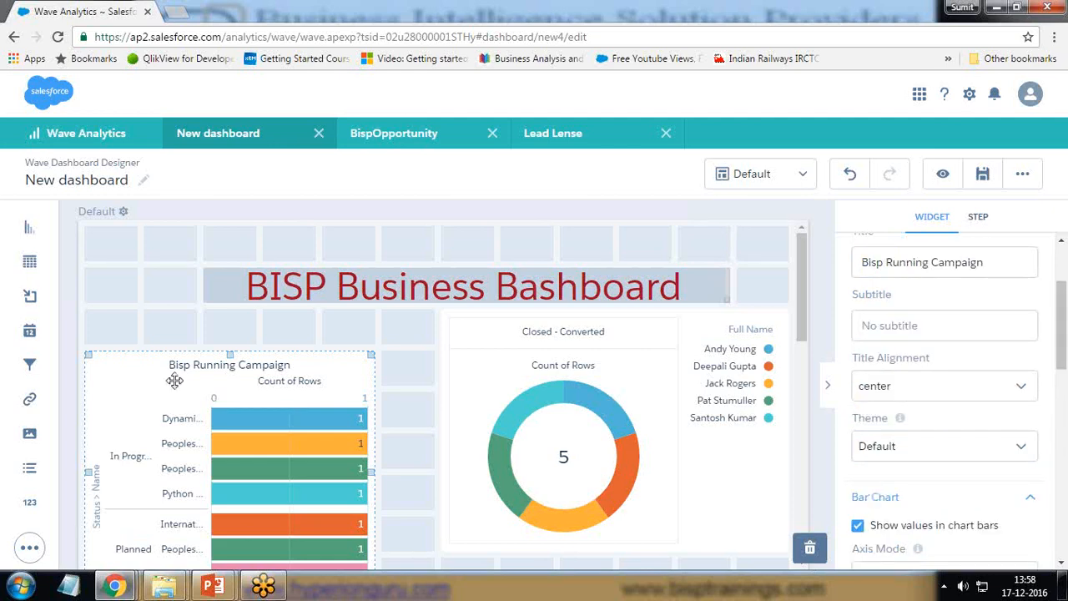
{"action": "left_click", "coordinate": [541, 379]}
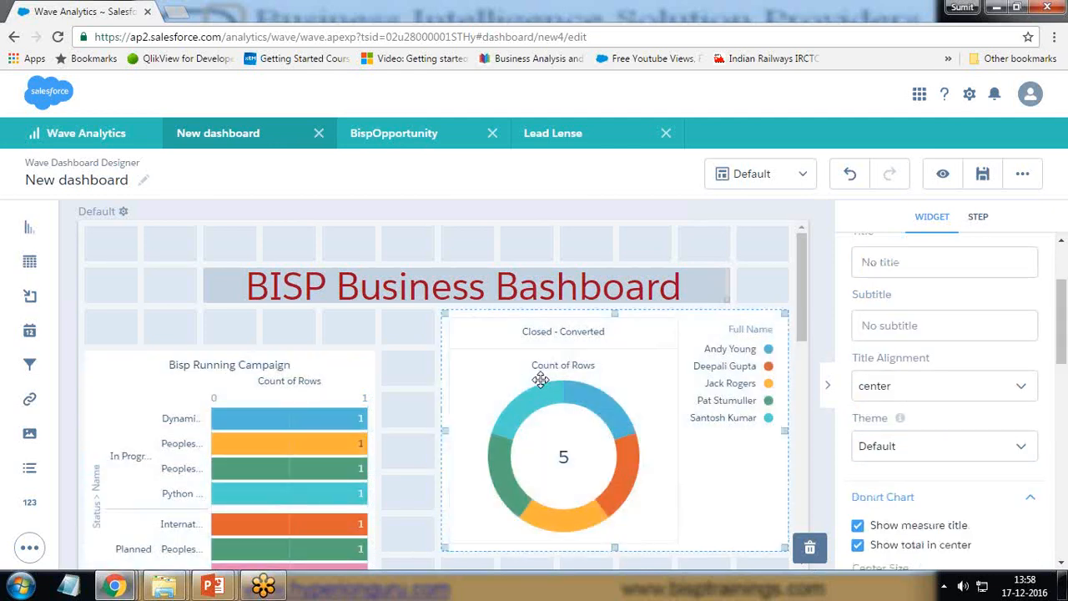
{"action": "key", "text": "alt+Tab"}
{"action": "key", "text": "alt+Tab"}
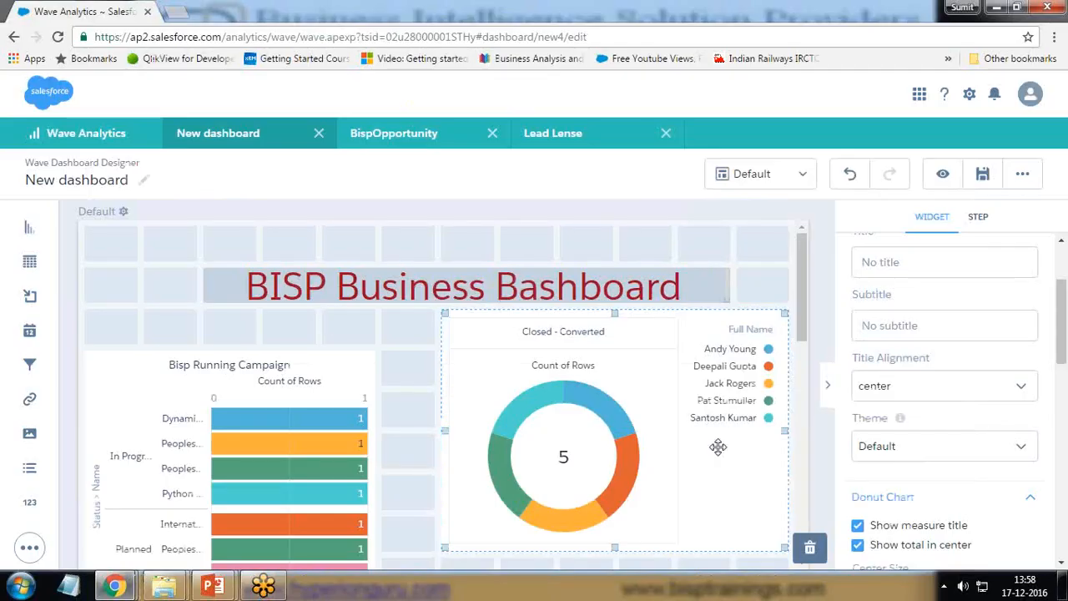
{"action": "scroll", "coordinate": [443, 476], "scroll_direction": "down", "scroll_amount": 3}
{"action": "scroll", "coordinate": [446, 482], "scroll_direction": "up", "scroll_amount": 2}
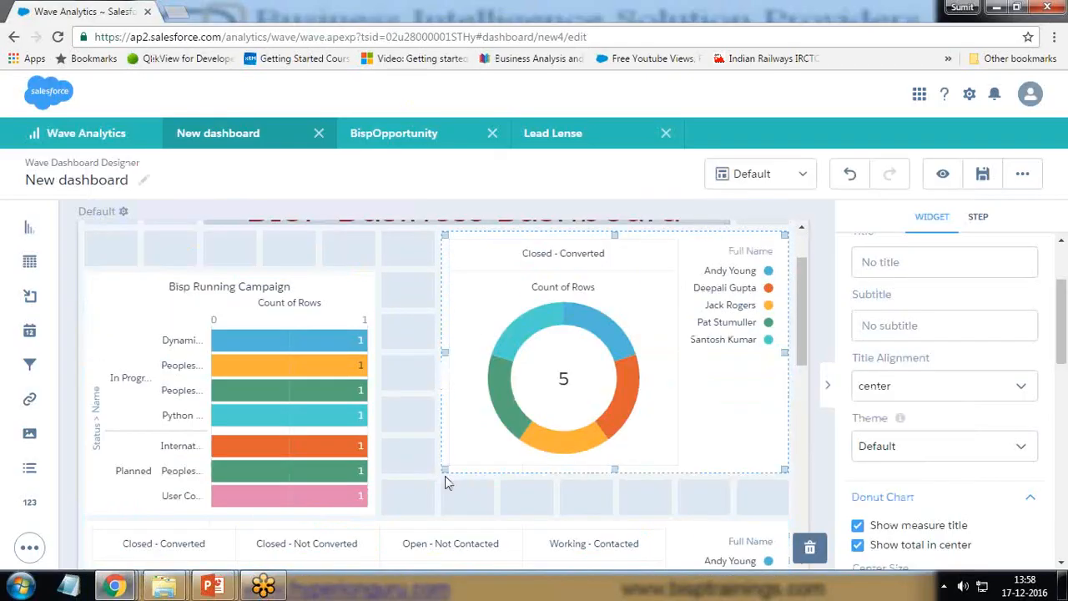
{"action": "scroll", "coordinate": [444, 482], "scroll_direction": "down", "scroll_amount": 3}
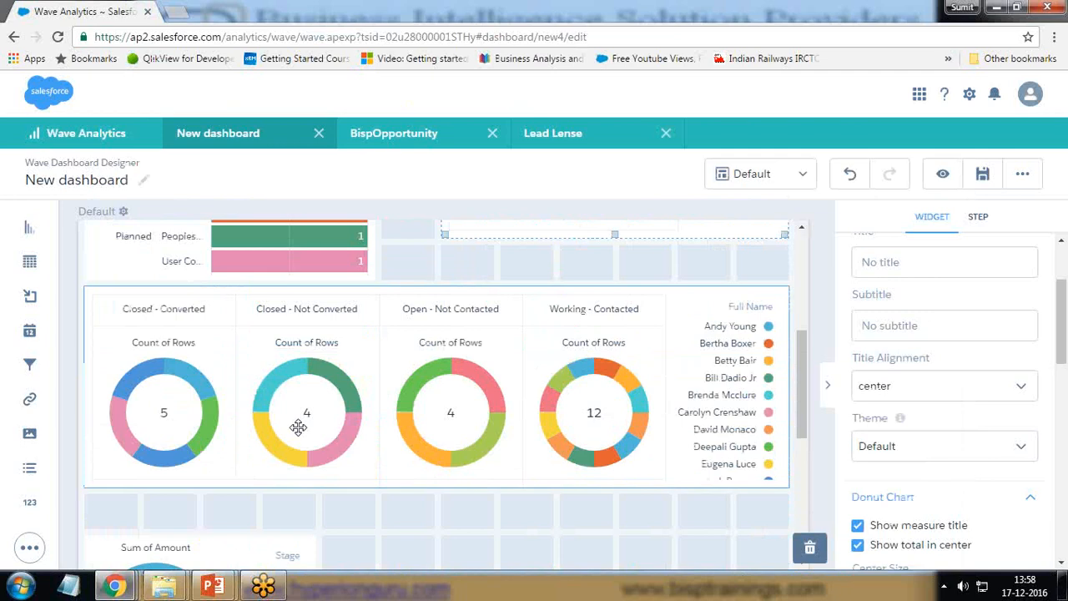
{"action": "scroll", "coordinate": [303, 407], "scroll_direction": "down", "scroll_amount": 1}
{"action": "scroll", "coordinate": [307, 384], "scroll_direction": "up", "scroll_amount": 4}
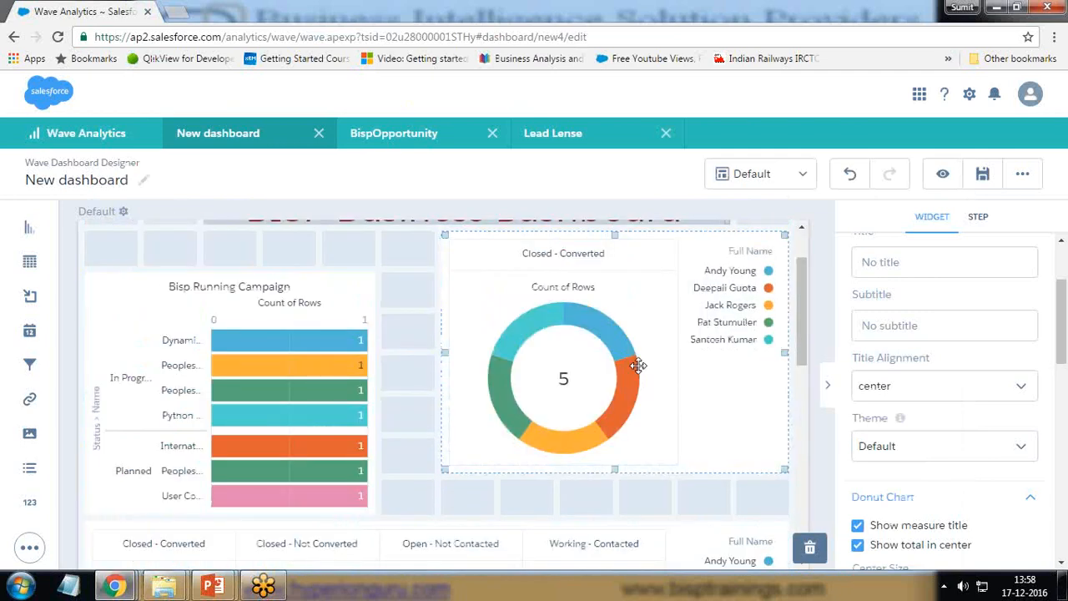
{"action": "scroll", "coordinate": [638, 364], "scroll_direction": "down", "scroll_amount": 2}
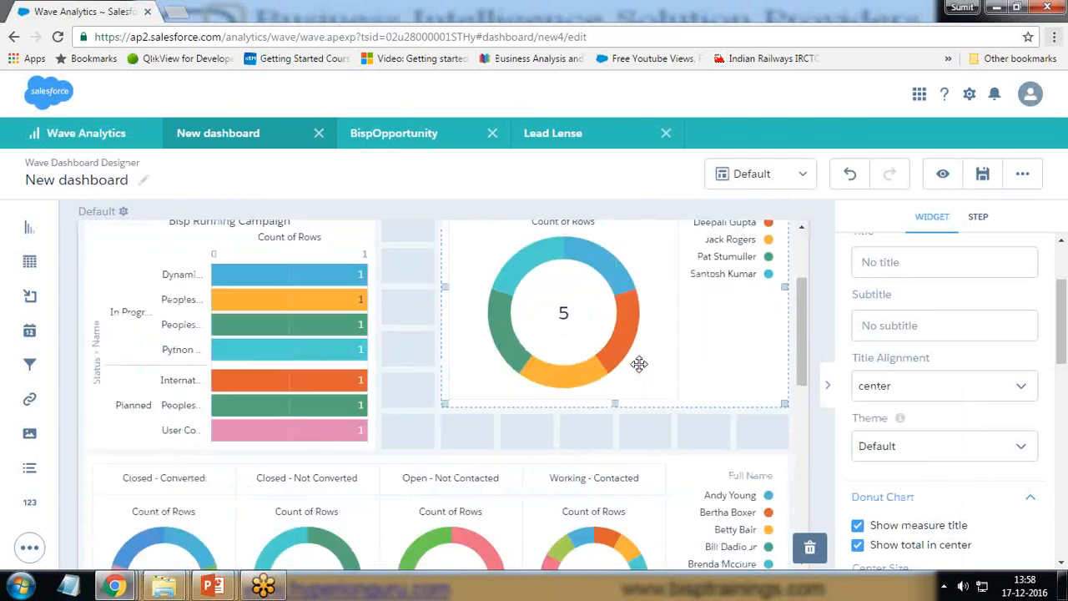
Title the full-width lead status donut chart "Total Number of Leads Generated in Various Categories".
{"action": "left_click", "coordinate": [353, 400]}
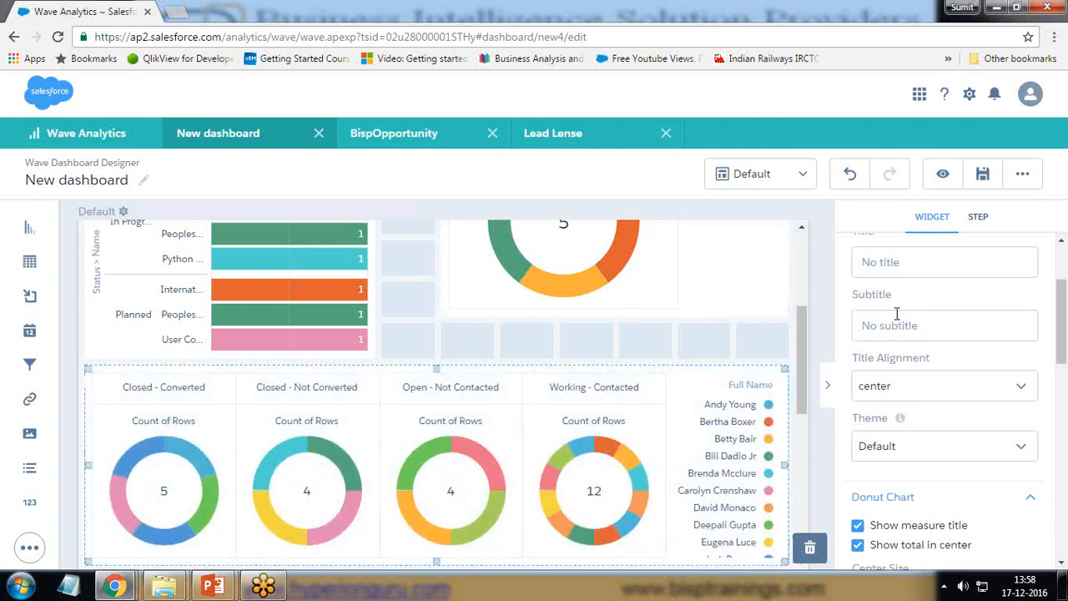
{"action": "scroll", "coordinate": [895, 283], "scroll_direction": "up", "scroll_amount": 2}
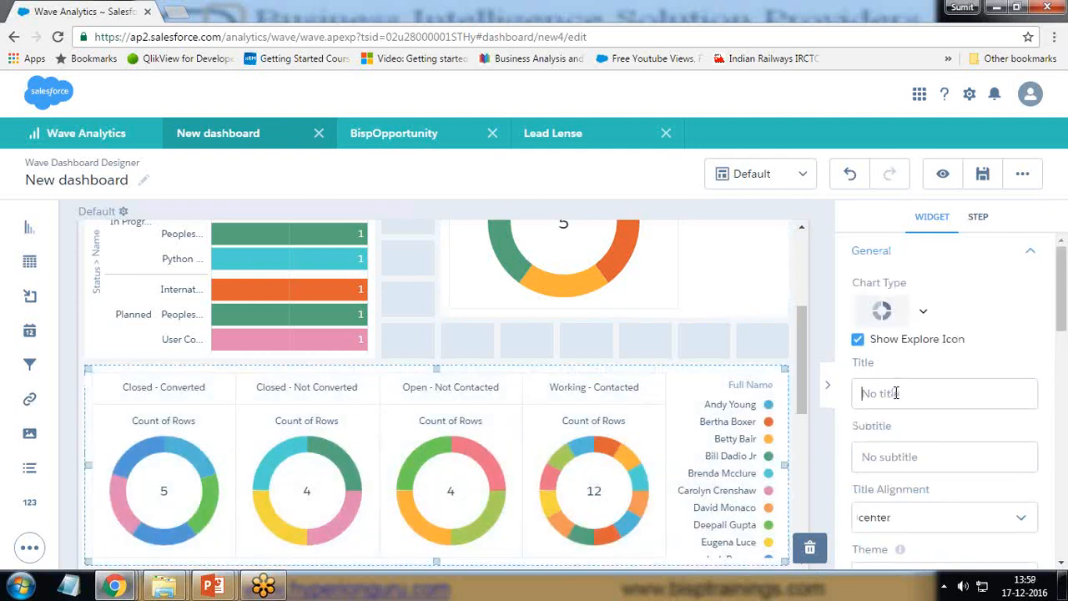
{"action": "type", "text": "Total Numbe"}
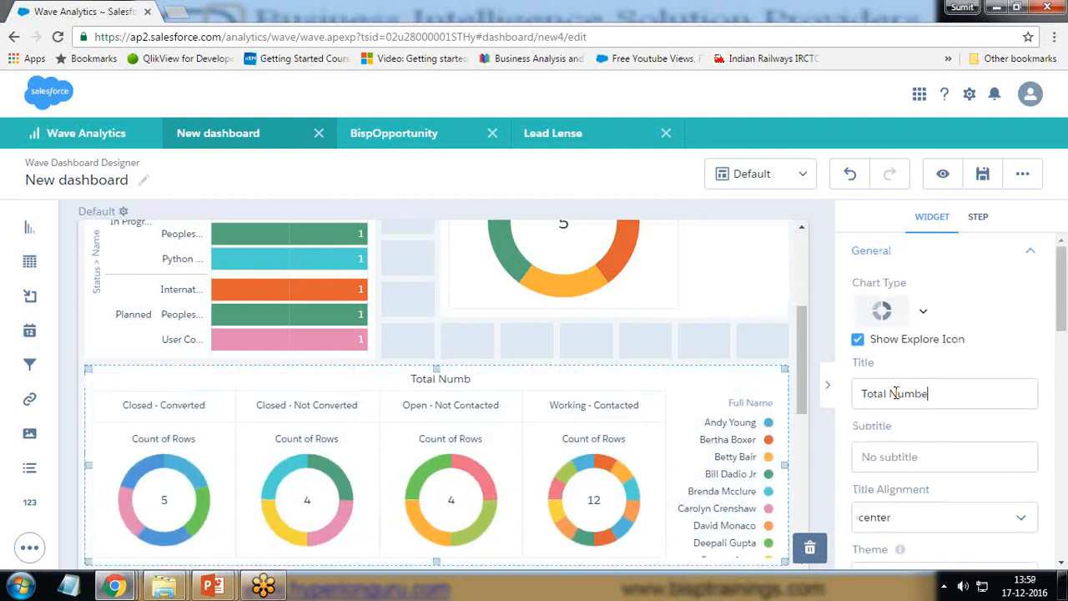
{"action": "type", "text": "r of Leads"}
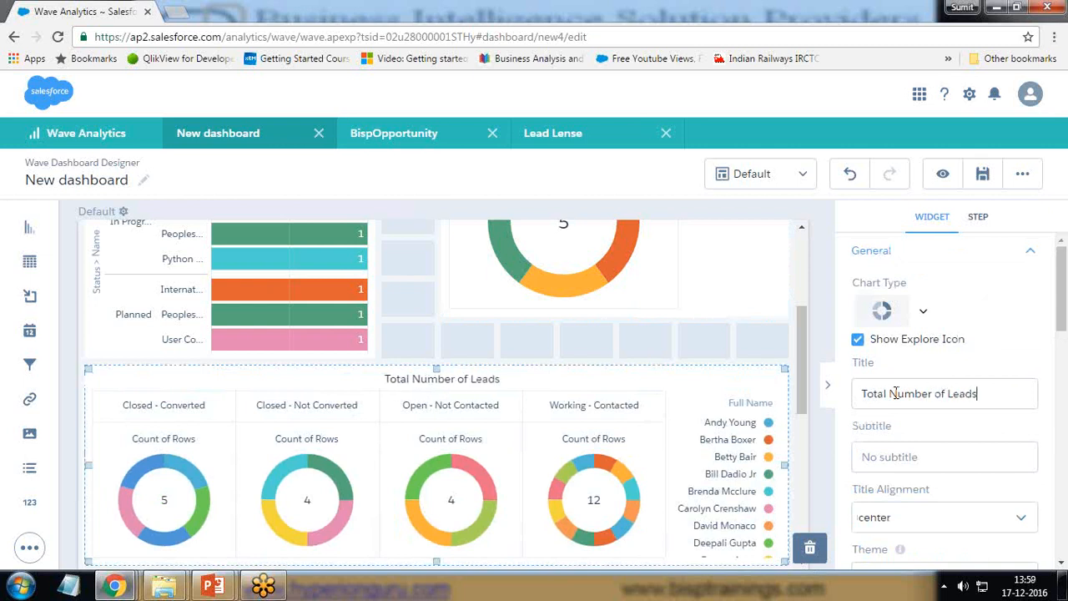
{"action": "type", "text": " Genart"}
{"action": "key", "text": "BackSpace"}
{"action": "key", "text": "BackSpace"}
{"action": "key", "text": "BackSpace"}
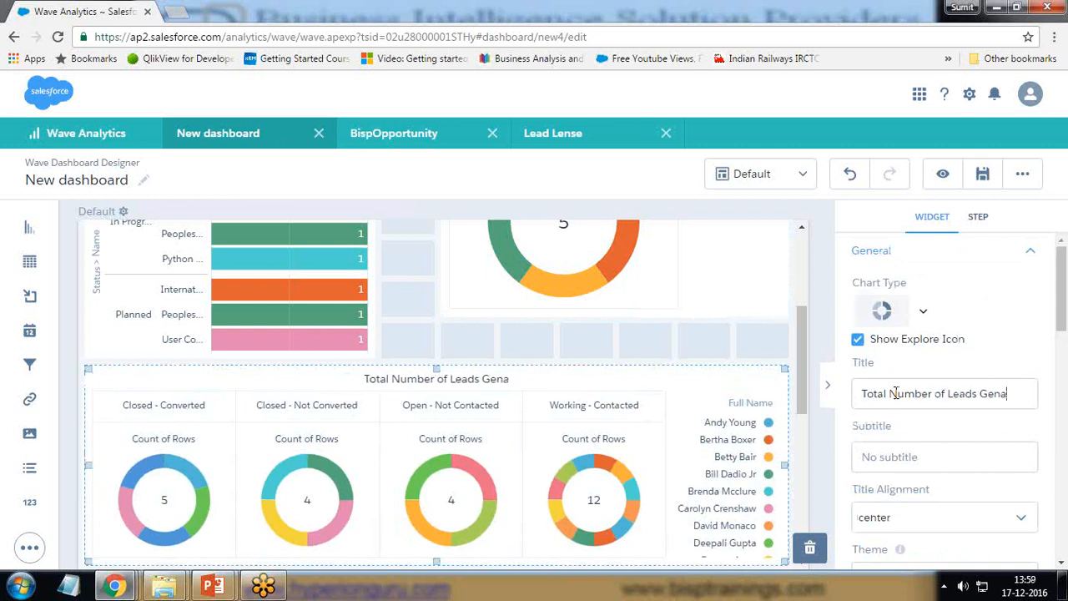
{"action": "type", "text": "erated in"}
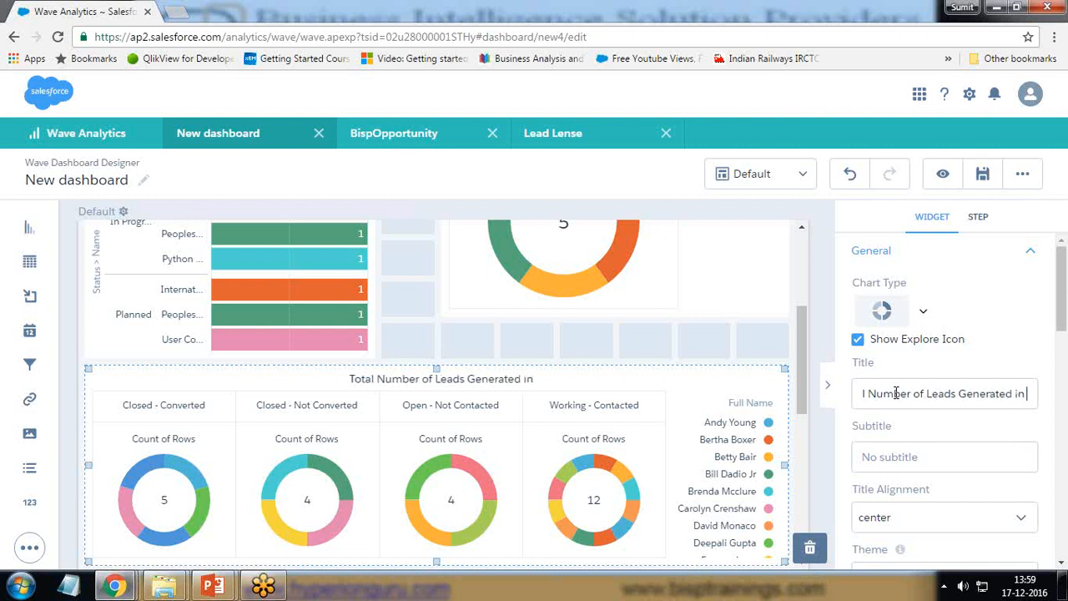
{"action": "type", "text": " Various"}
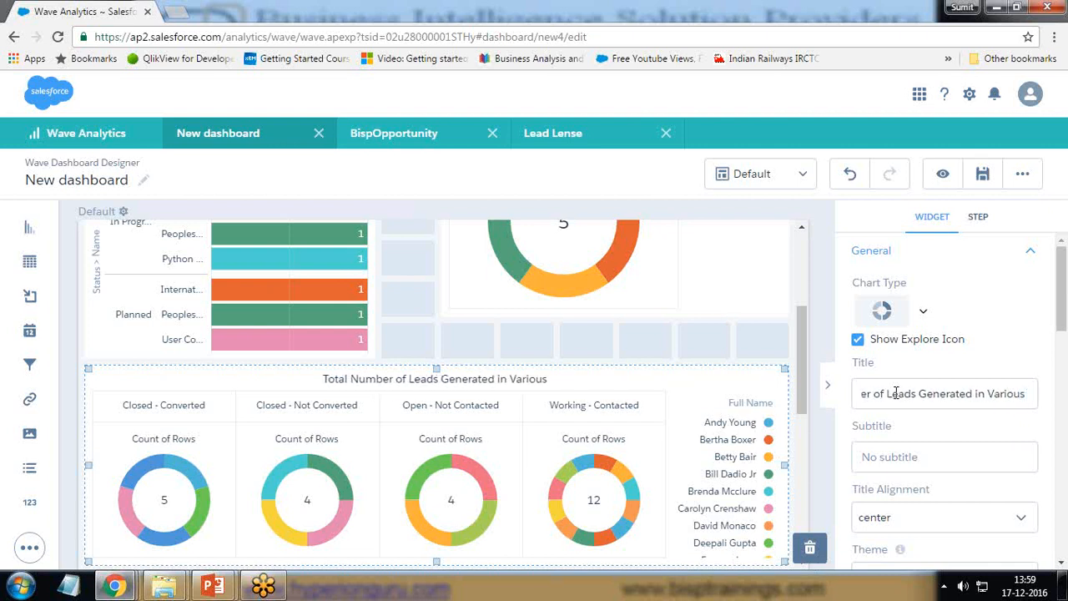
{"action": "type", "text": " Categ"}
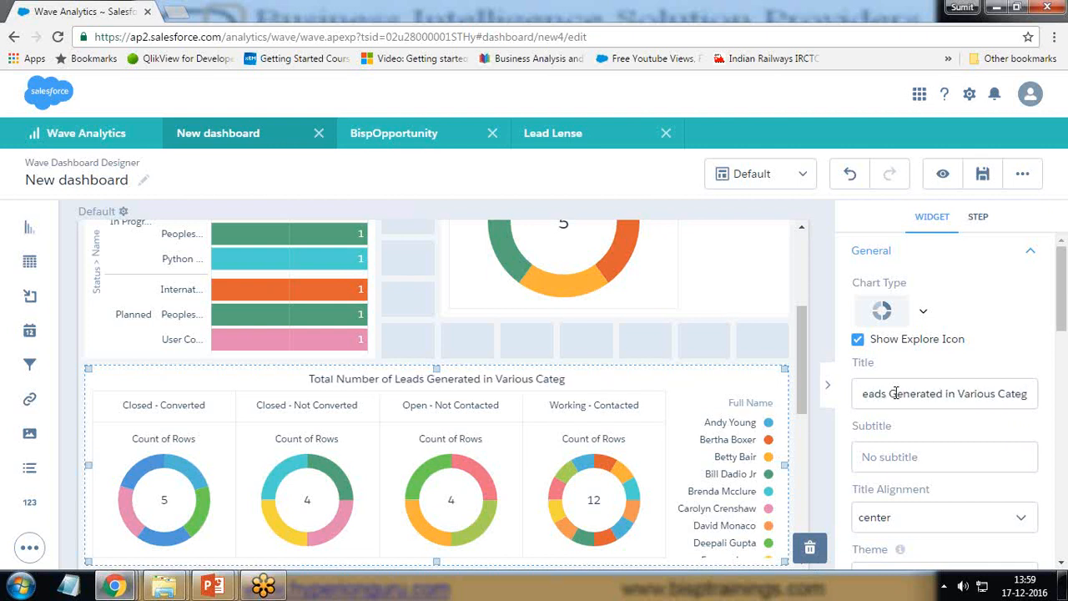
{"action": "type", "text": "ro"}
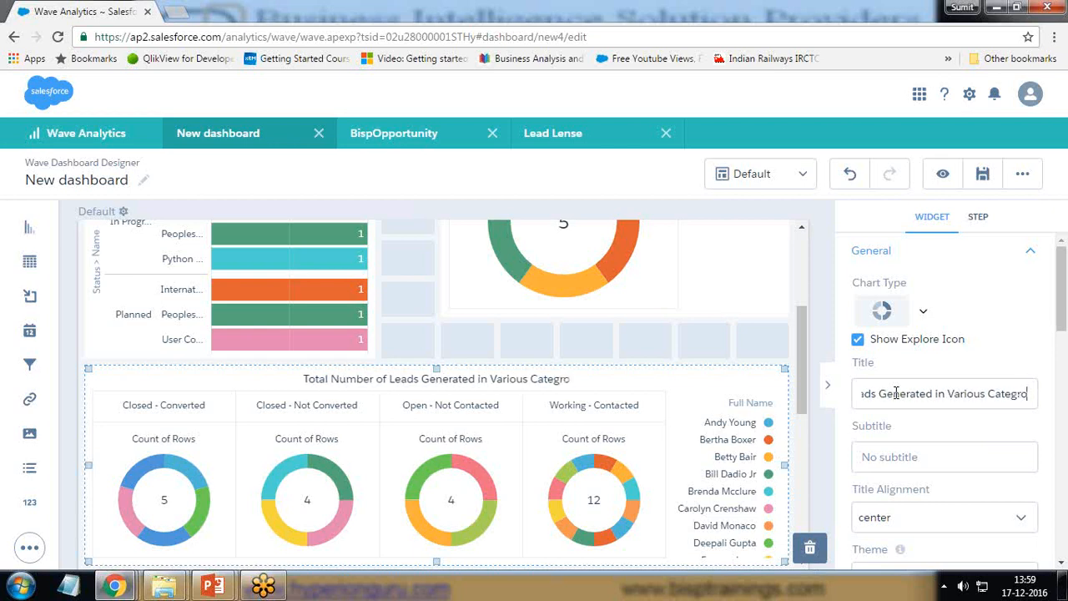
{"action": "key", "text": "BackSpace"}
{"action": "key", "text": "BackSpace"}
{"action": "type", "text": "ories"}
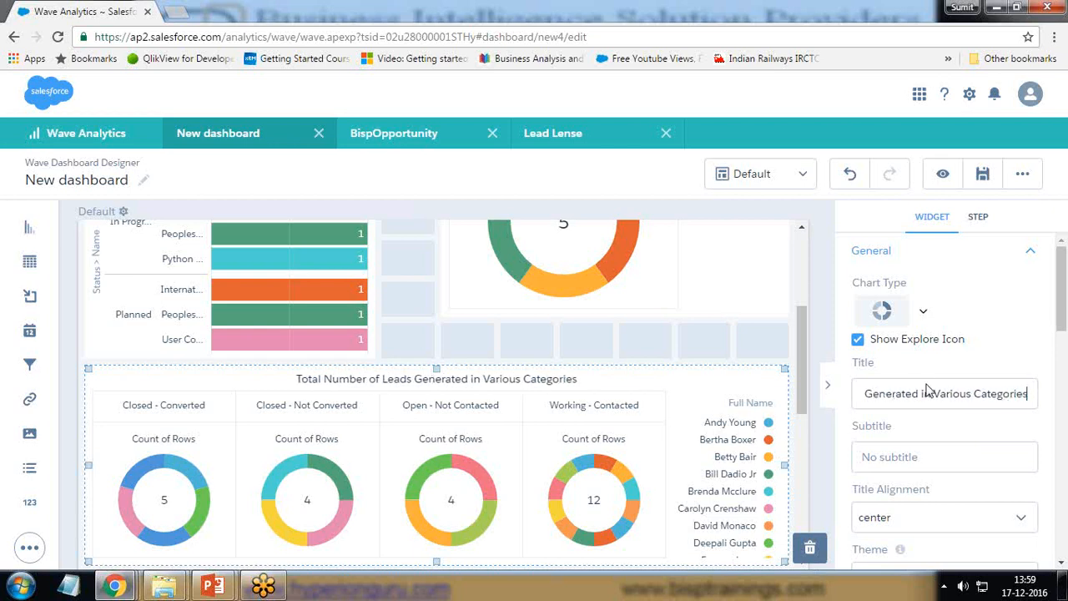
{"action": "left_click", "coordinate": [645, 452]}
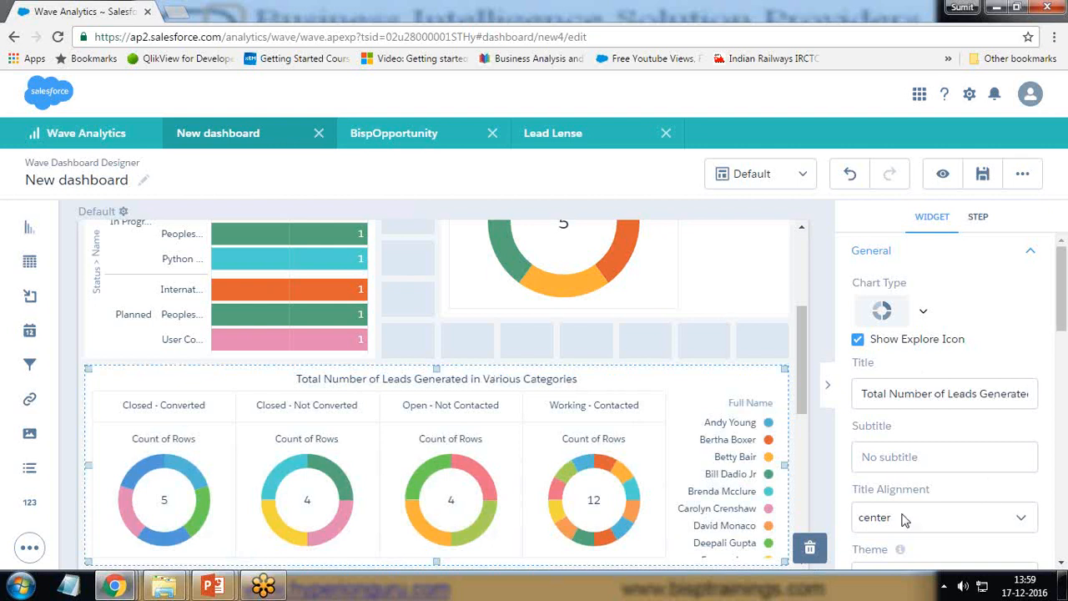
Try the Dark theme on the Total Number of Leads chart and set its theme to Light.
{"action": "scroll", "coordinate": [882, 371], "scroll_direction": "down", "scroll_amount": 2}
{"action": "left_click", "coordinate": [897, 421]}
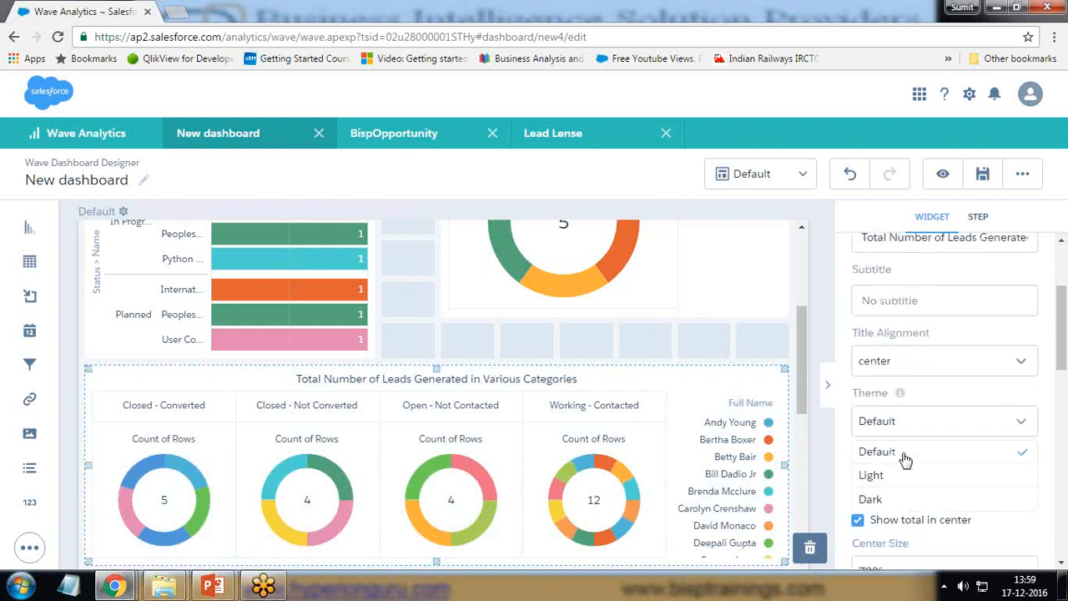
{"action": "left_click", "coordinate": [884, 500]}
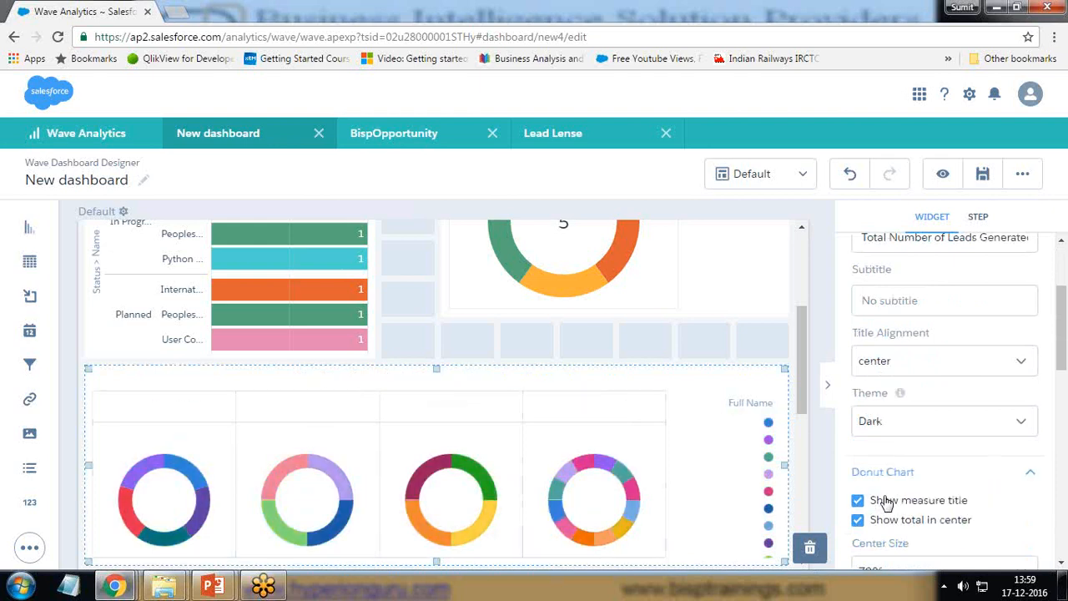
{"action": "left_click", "coordinate": [887, 420]}
{"action": "left_click", "coordinate": [882, 475]}
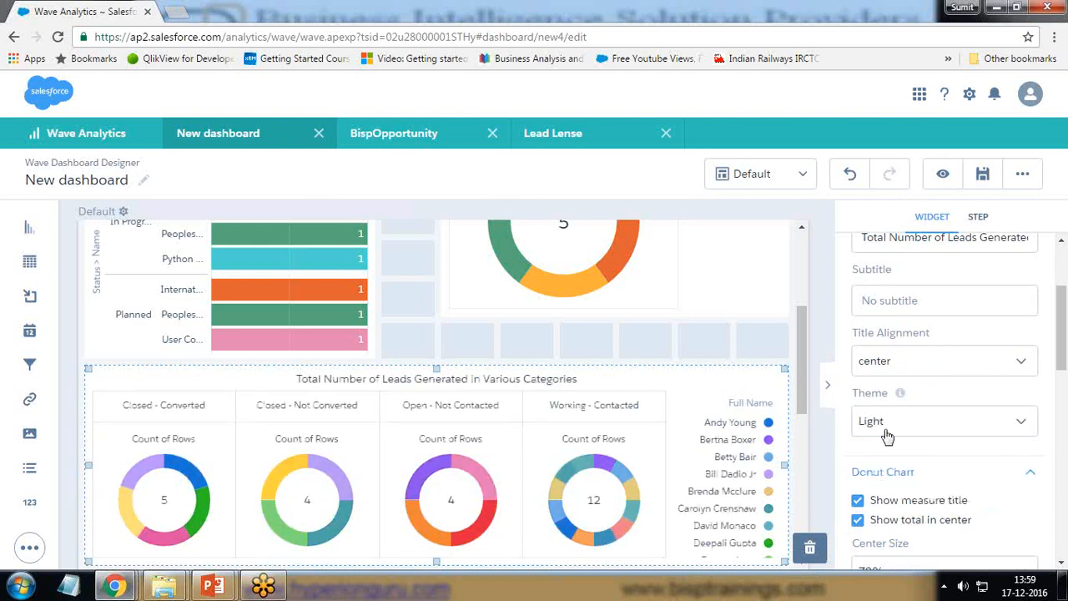
Try hiding the center totals and measure titles of the Total Number of Leads chart and show both again.
{"action": "scroll", "coordinate": [887, 435], "scroll_direction": "down", "scroll_amount": 2}
{"action": "left_click", "coordinate": [858, 365]}
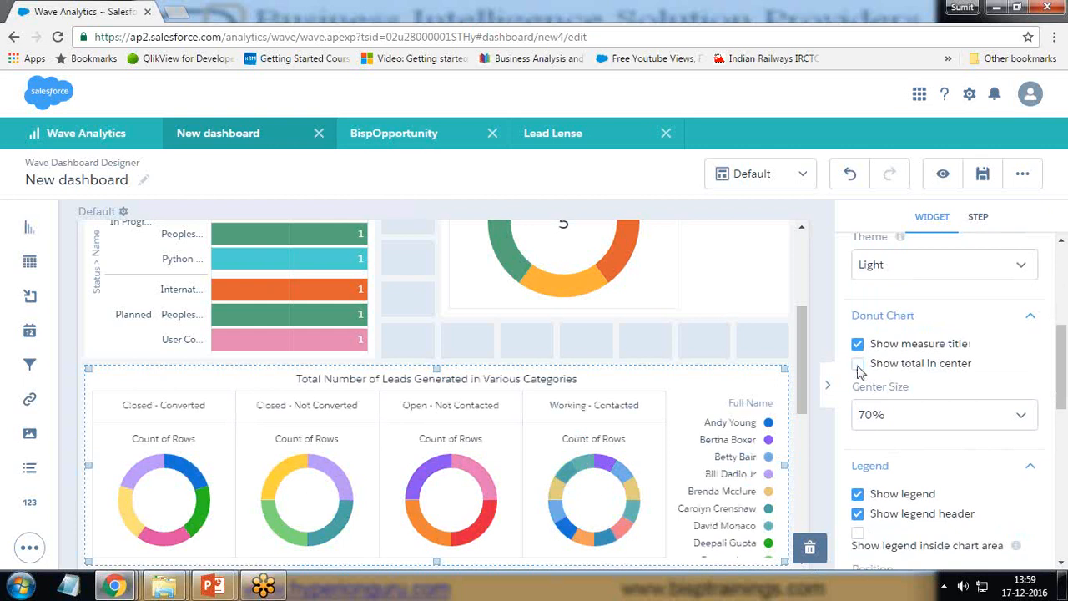
{"action": "left_click", "coordinate": [858, 346]}
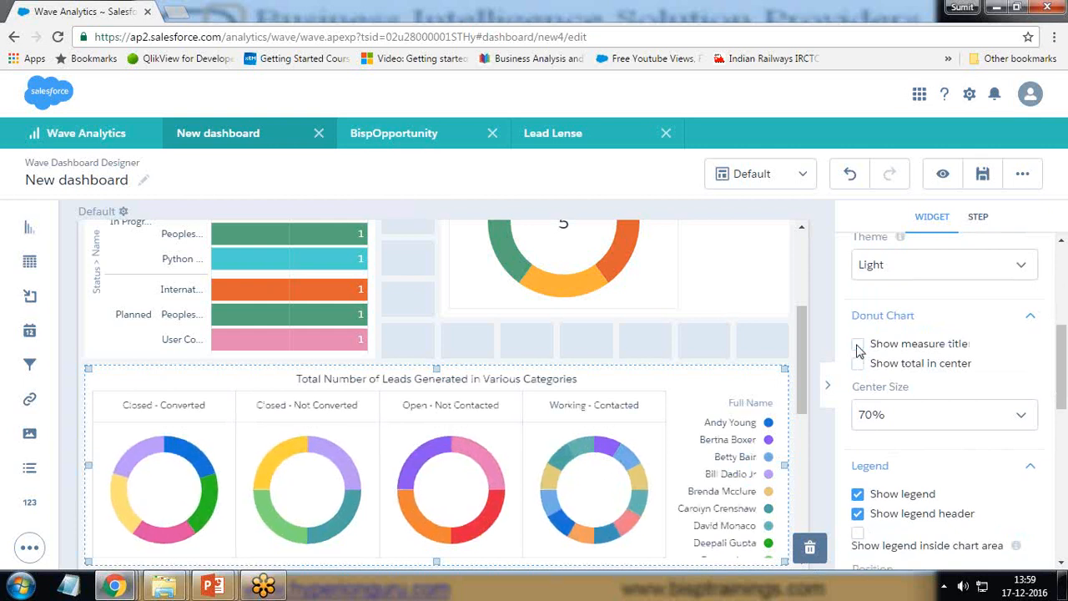
{"action": "left_click", "coordinate": [860, 367]}
{"action": "left_click", "coordinate": [858, 345]}
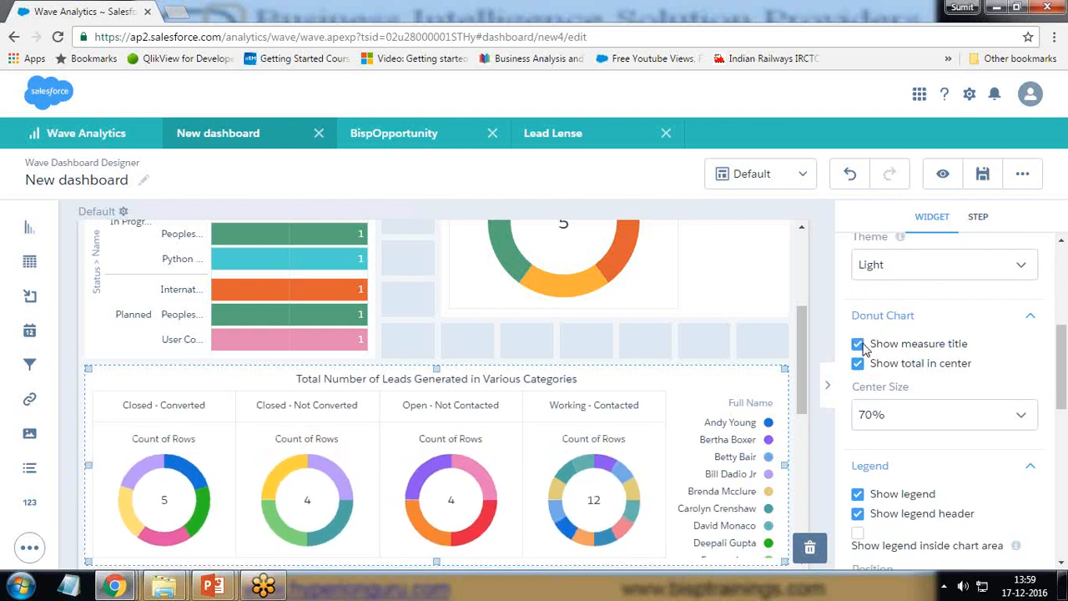
Hide the measure titles of the Total Number of Leads chart and set its donut center size to 60%.
{"action": "left_click", "coordinate": [859, 345]}
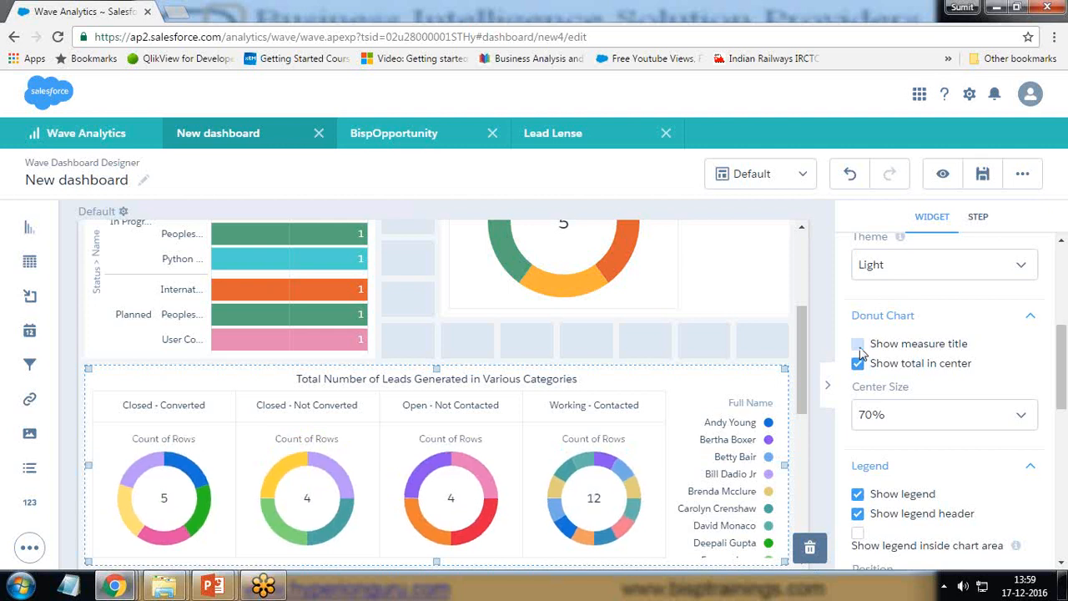
{"action": "scroll", "coordinate": [867, 334], "scroll_direction": "down", "scroll_amount": 2}
{"action": "scroll", "coordinate": [893, 311], "scroll_direction": "up", "scroll_amount": 2}
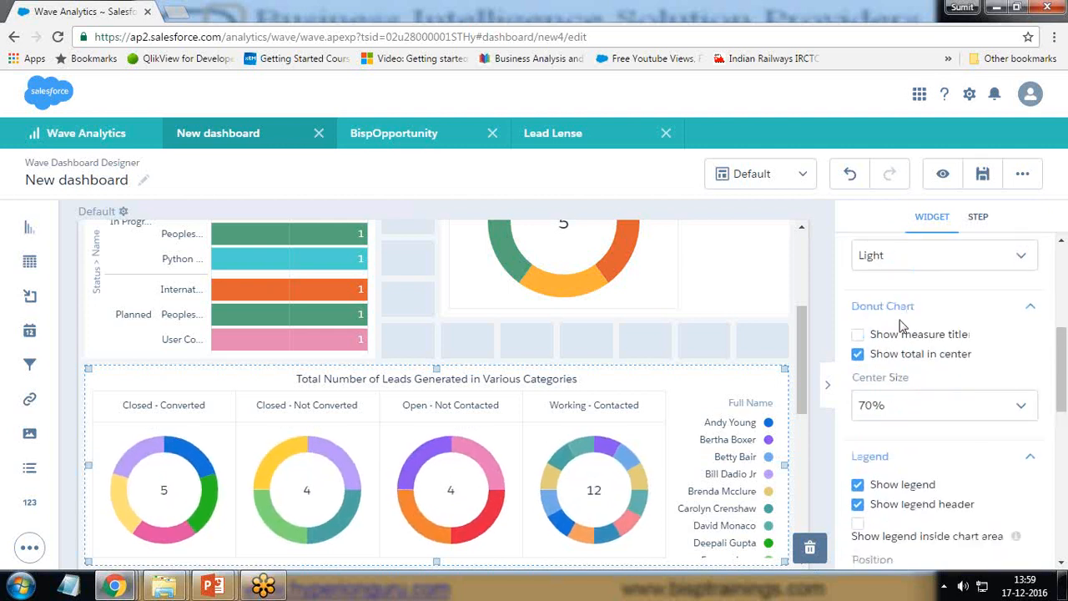
{"action": "left_click", "coordinate": [905, 415]}
{"action": "scroll", "coordinate": [897, 542], "scroll_direction": "down", "scroll_amount": 2}
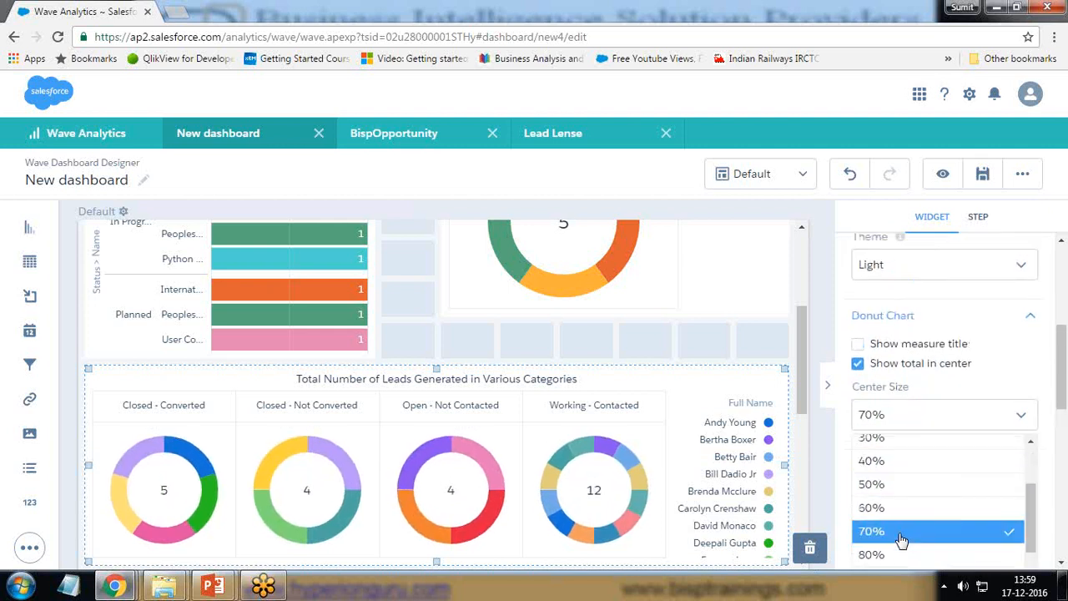
{"action": "left_click", "coordinate": [896, 554]}
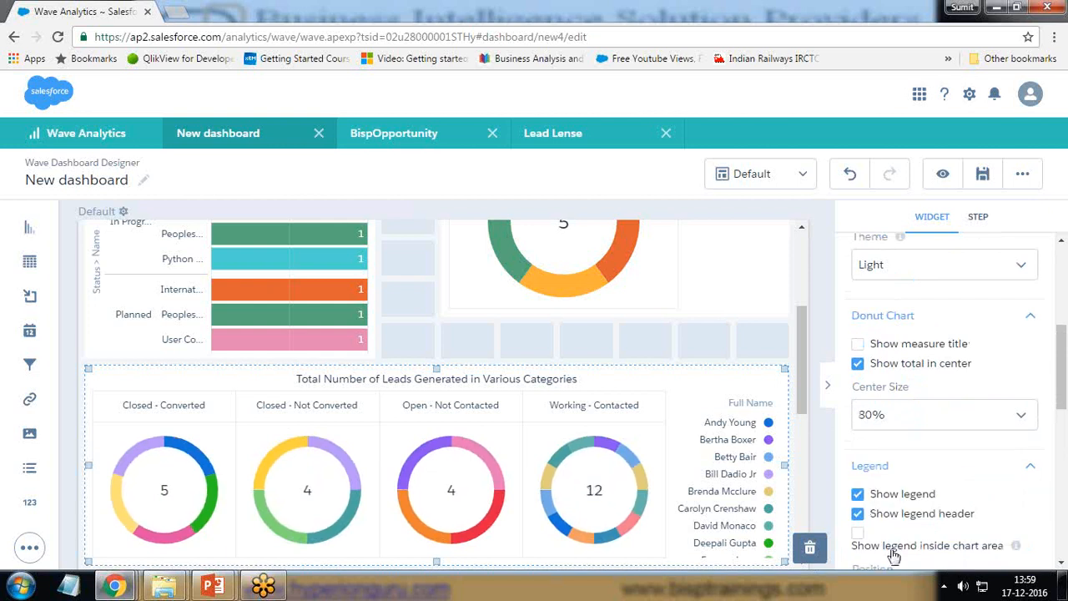
{"action": "left_click", "coordinate": [890, 405]}
{"action": "left_click", "coordinate": [888, 509]}
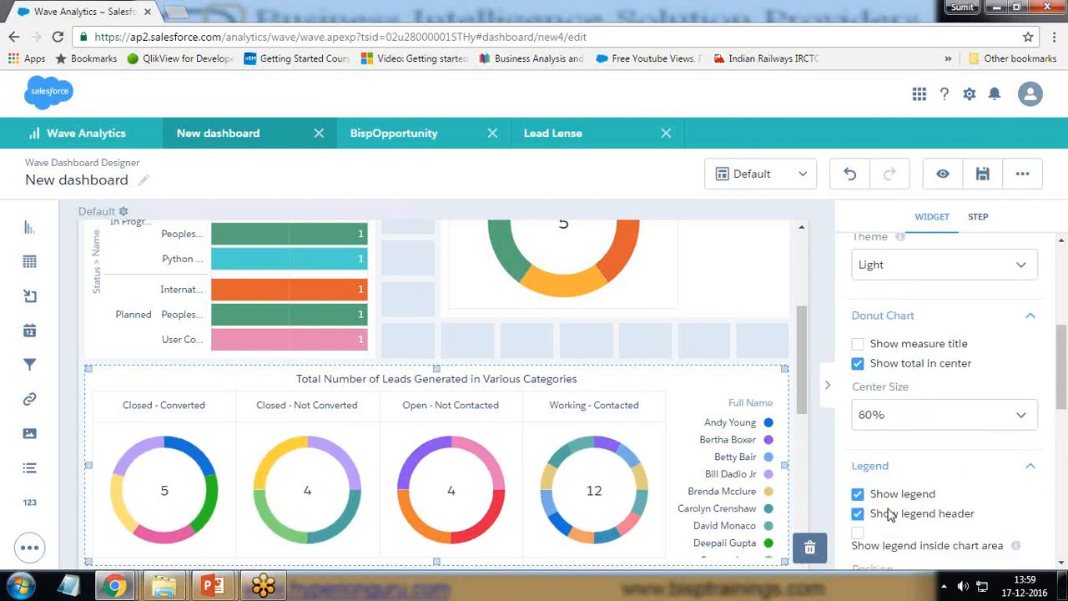
Try the Total Number of Leads chart without a legend, restore the legend and hide only its header.
{"action": "scroll", "coordinate": [889, 467], "scroll_direction": "down", "scroll_amount": 3}
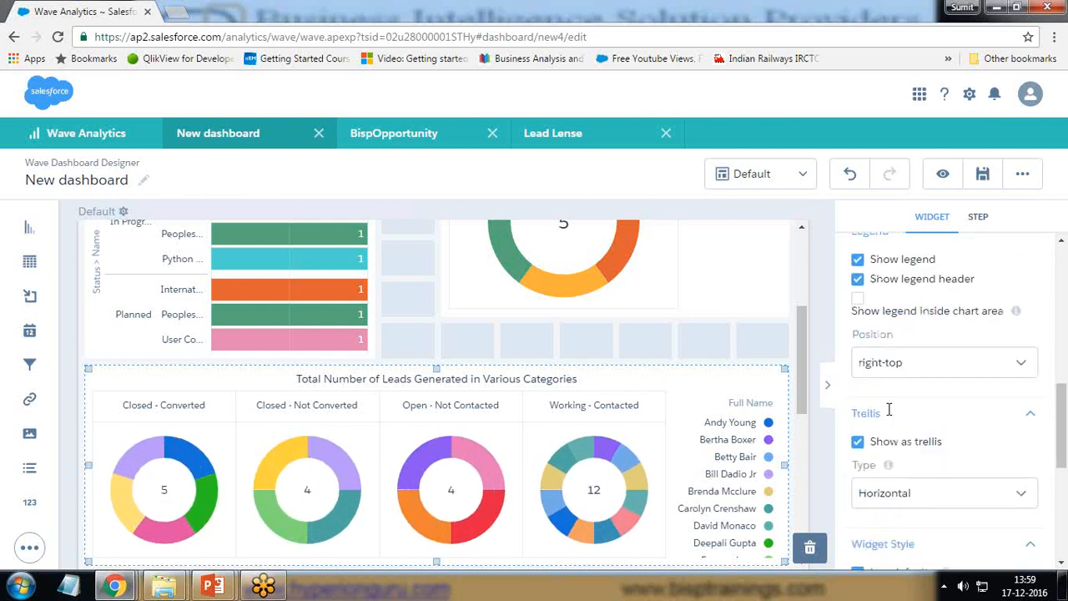
{"action": "left_click", "coordinate": [858, 261]}
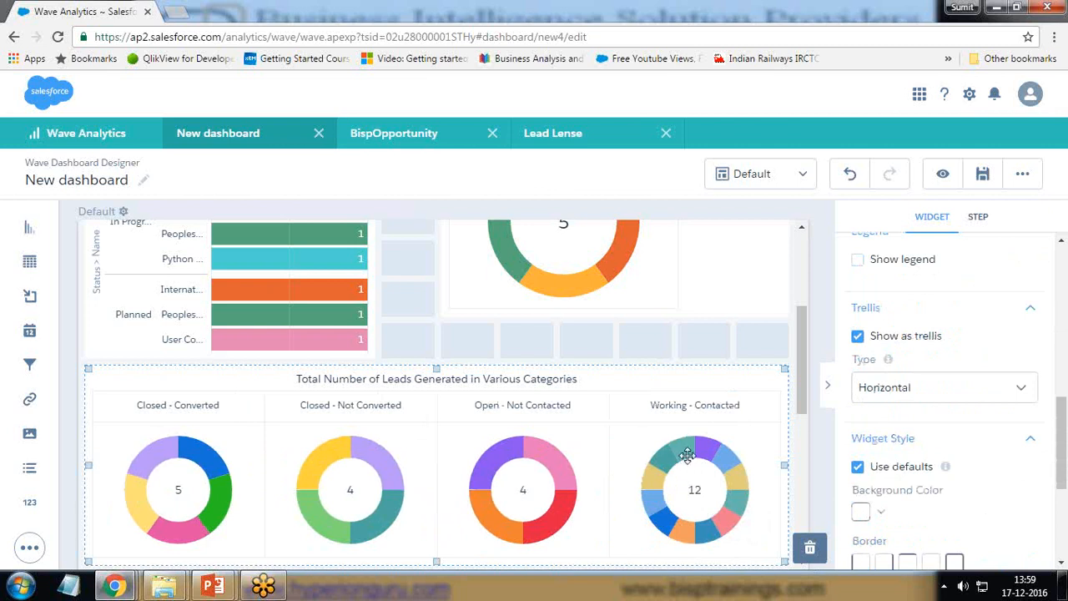
{"action": "left_click", "coordinate": [860, 260]}
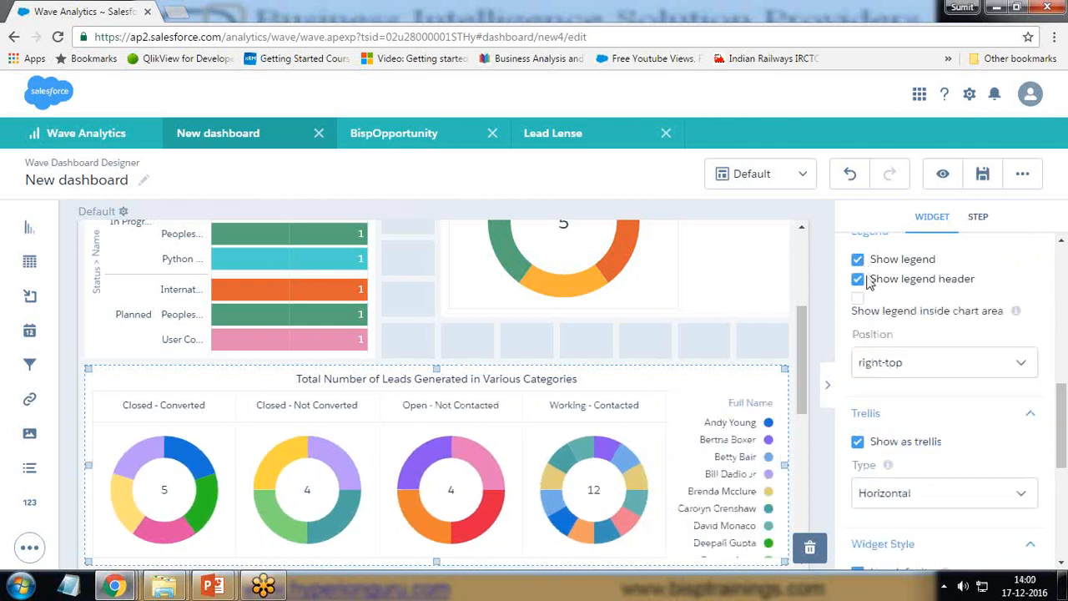
{"action": "left_click", "coordinate": [860, 280]}
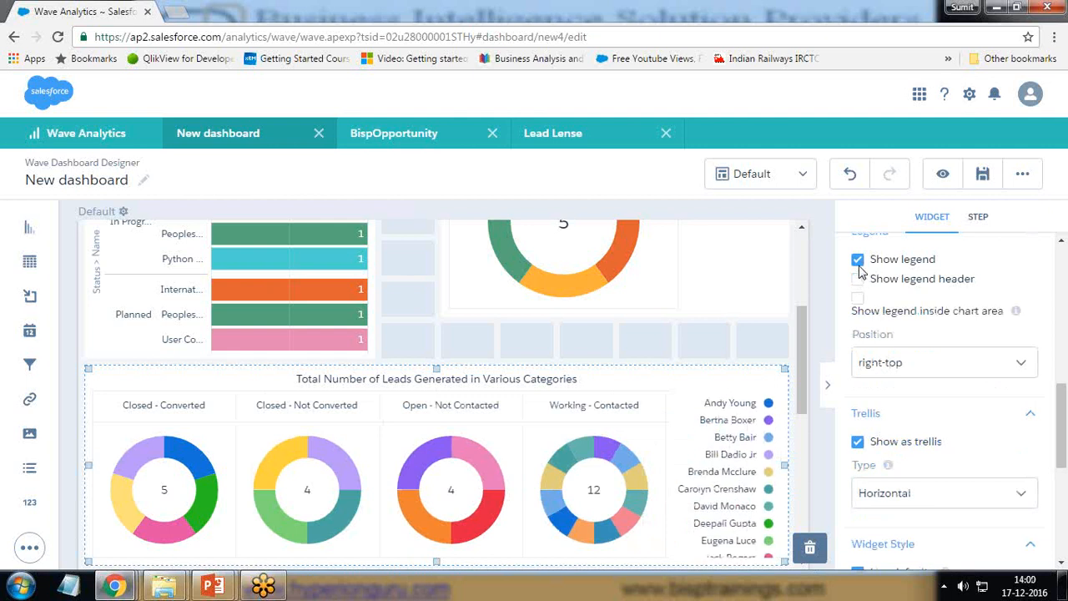
{"action": "left_click", "coordinate": [859, 280]}
{"action": "left_click", "coordinate": [860, 280]}
{"action": "left_click", "coordinate": [896, 369]}
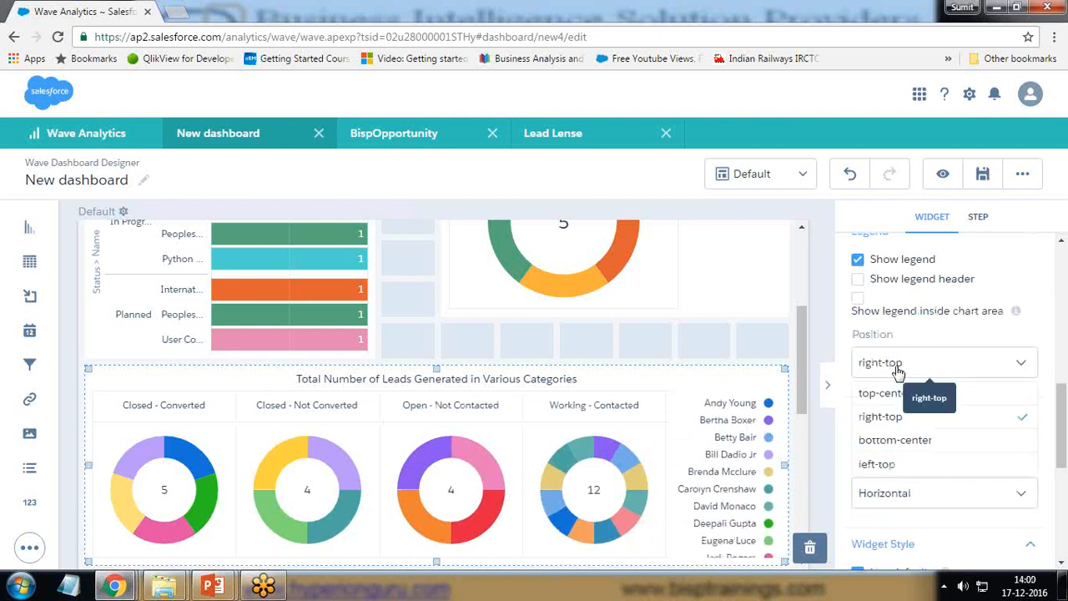
{"action": "scroll", "coordinate": [875, 423], "scroll_direction": "down", "scroll_amount": 4}
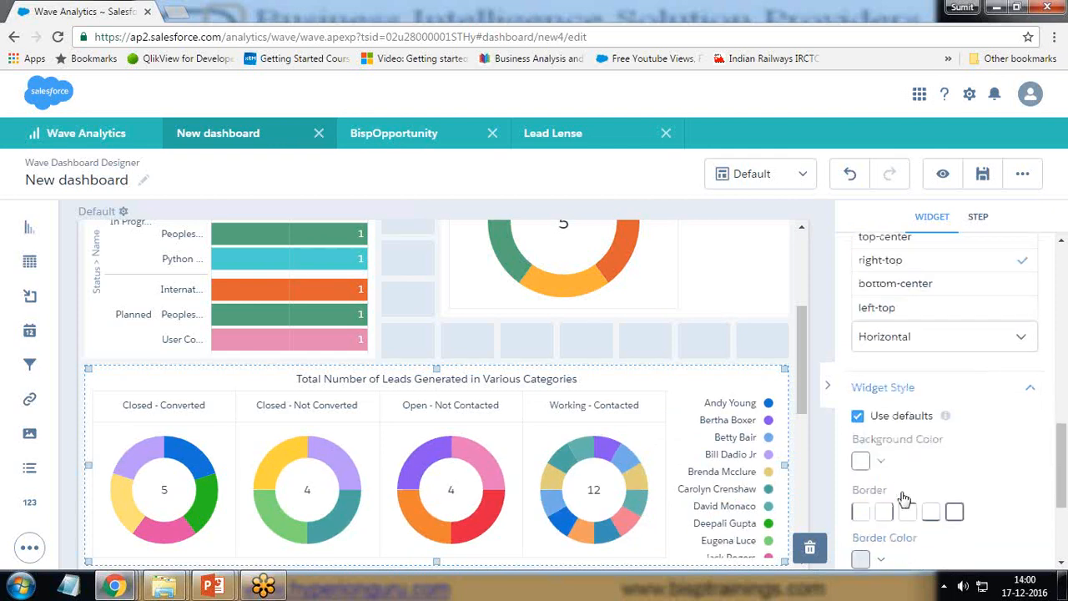
{"action": "scroll", "coordinate": [868, 428], "scroll_direction": "up", "scroll_amount": 4}
{"action": "scroll", "coordinate": [317, 395], "scroll_direction": "down", "scroll_amount": 4}
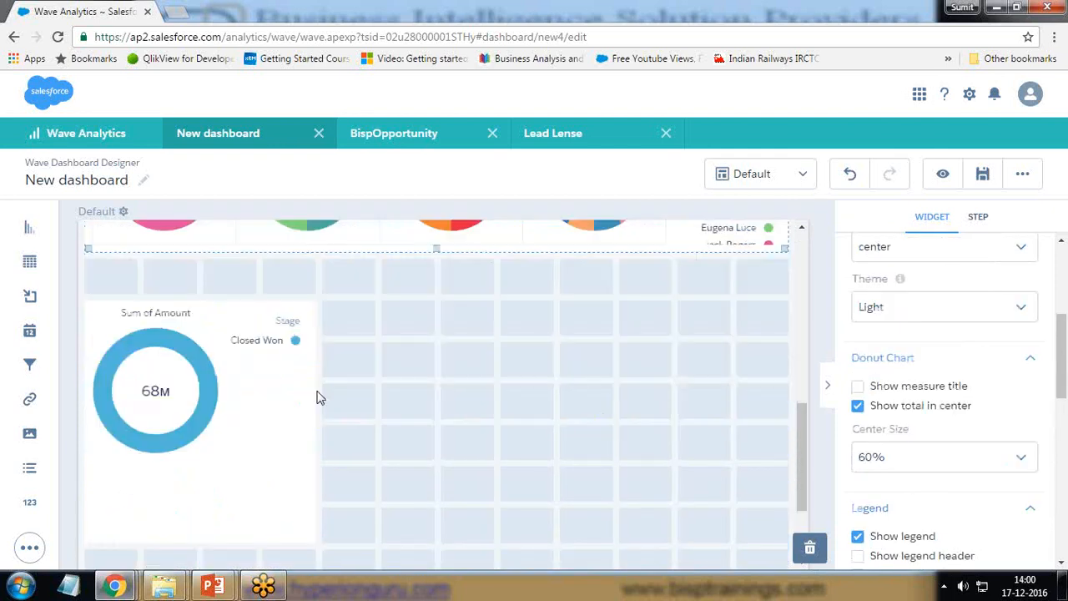
Check the business requirements slide and title the Closed - Converted donut chart "Total Leads Converted".
{"action": "scroll", "coordinate": [443, 517], "scroll_direction": "up", "scroll_amount": 6}
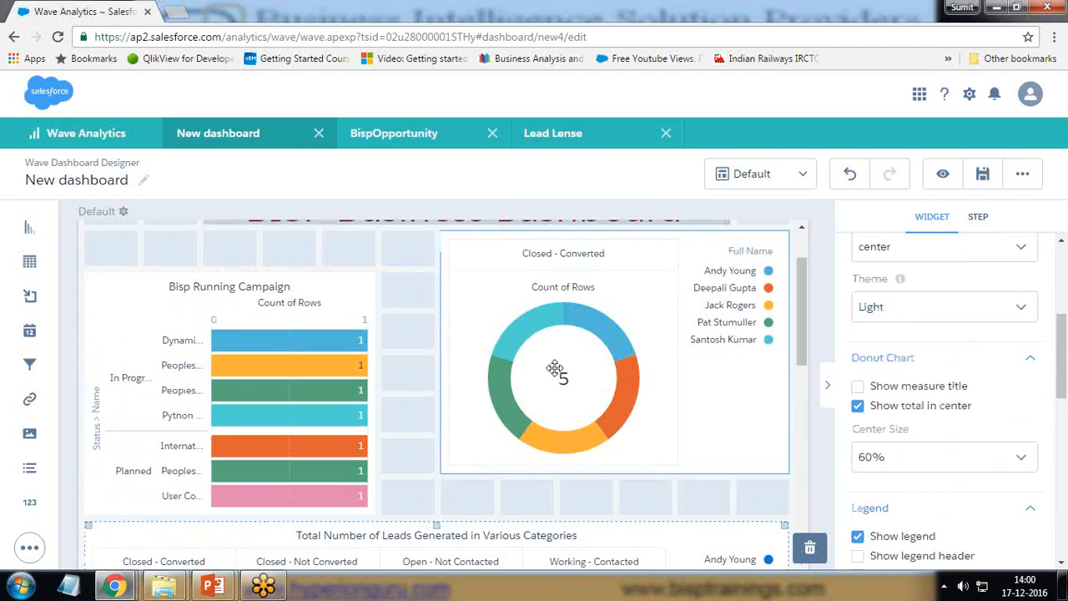
{"action": "key", "text": "alt+Tab"}
{"action": "key", "text": "alt+Tab"}
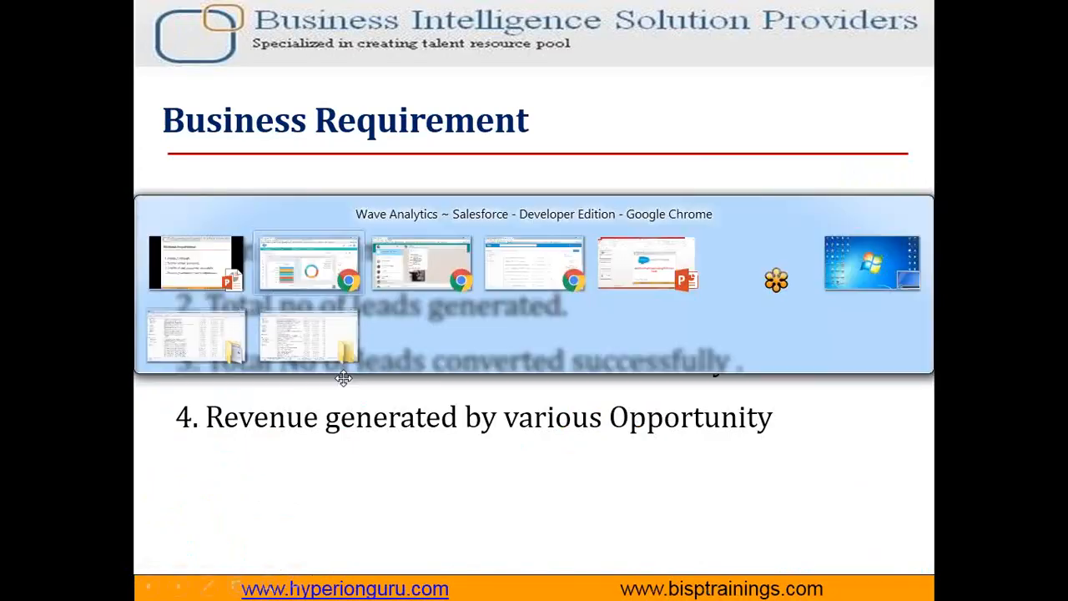
{"action": "left_click", "coordinate": [584, 358]}
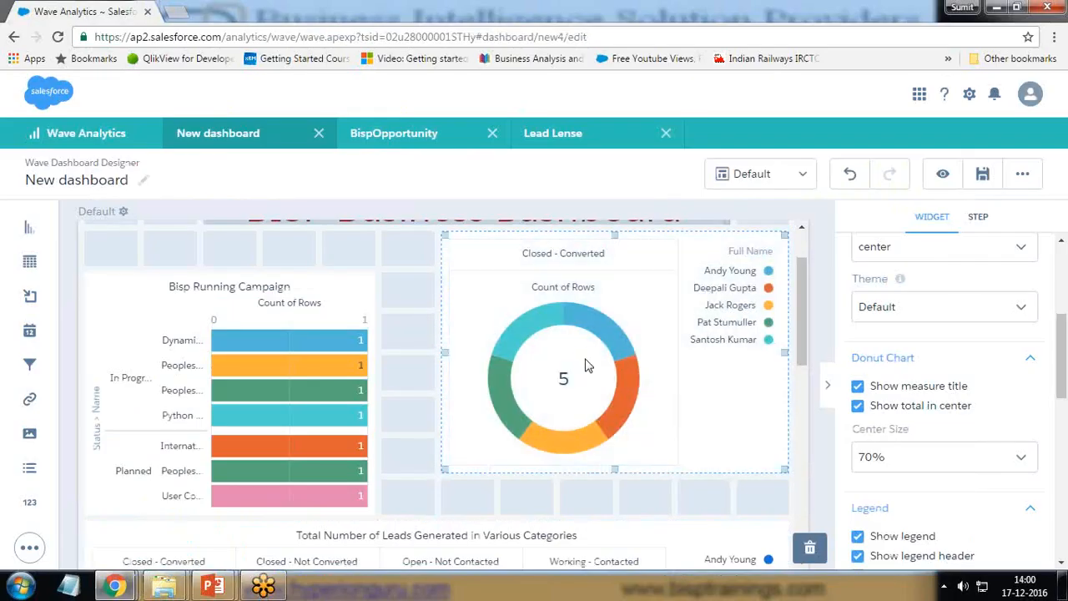
{"action": "left_click", "coordinate": [896, 395]}
{"action": "type", "text": "Total"}
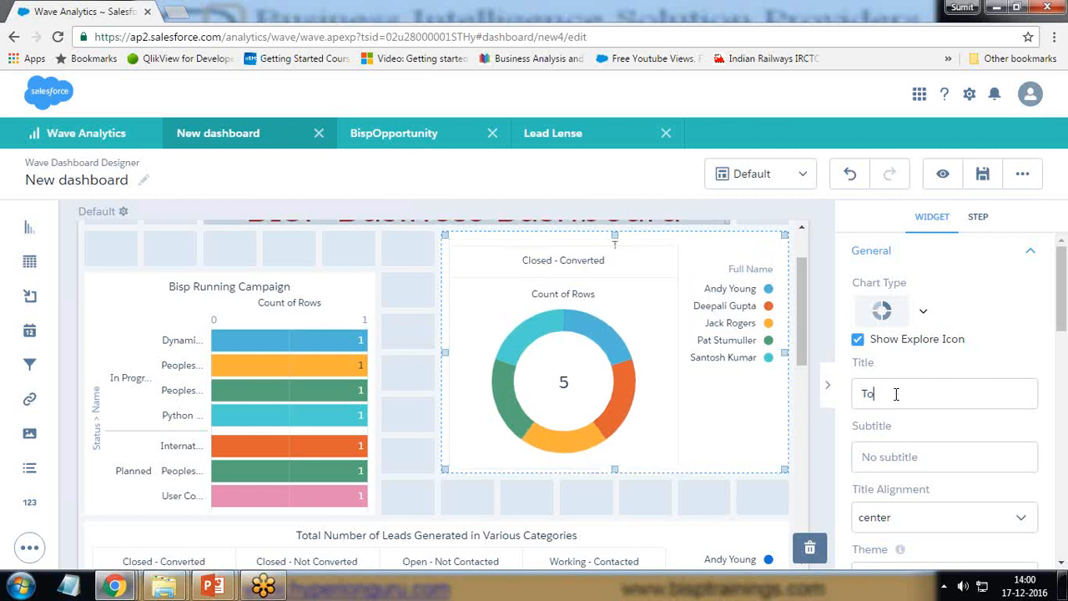
{"action": "type", "text": "Converted"}
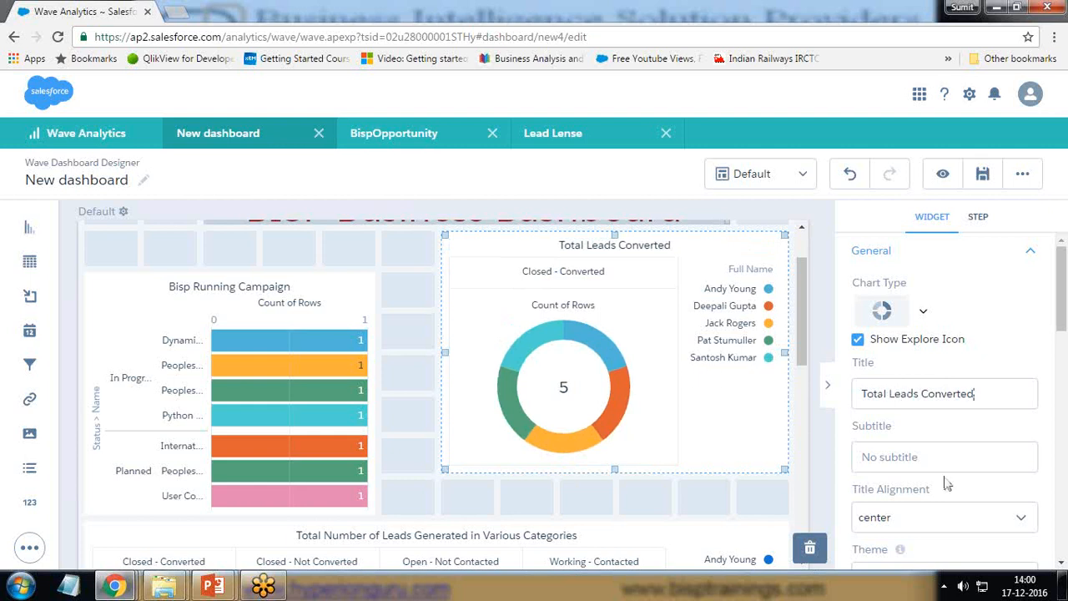
{"action": "scroll", "coordinate": [947, 484], "scroll_direction": "down", "scroll_amount": 3}
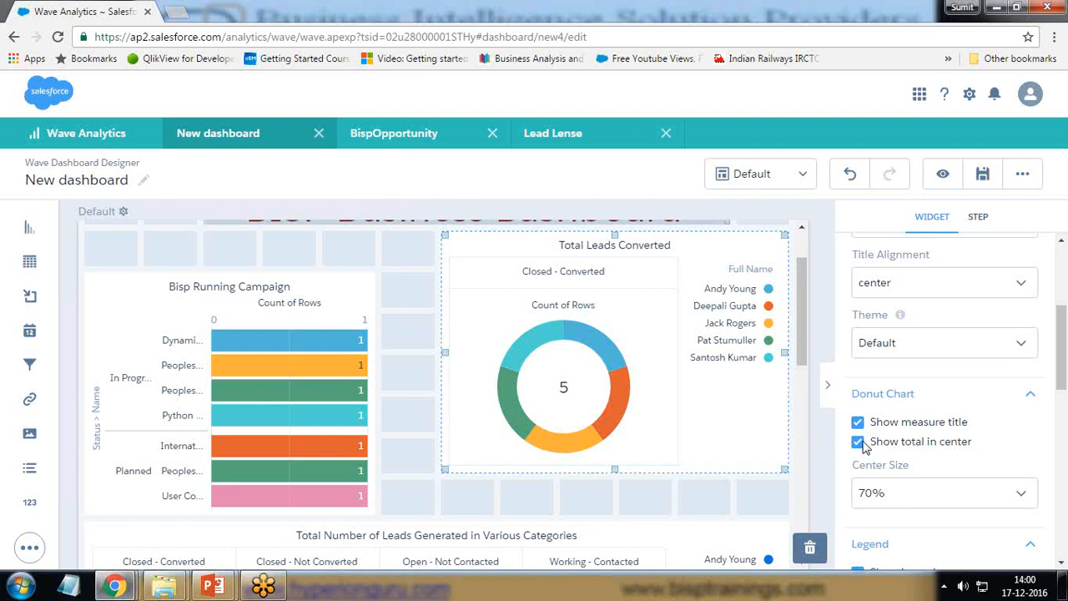
Hide the measure title of the Total Leads Converted chart, try donut center sizes of 50% and 60%, and settle on 70%.
{"action": "left_click", "coordinate": [858, 423]}
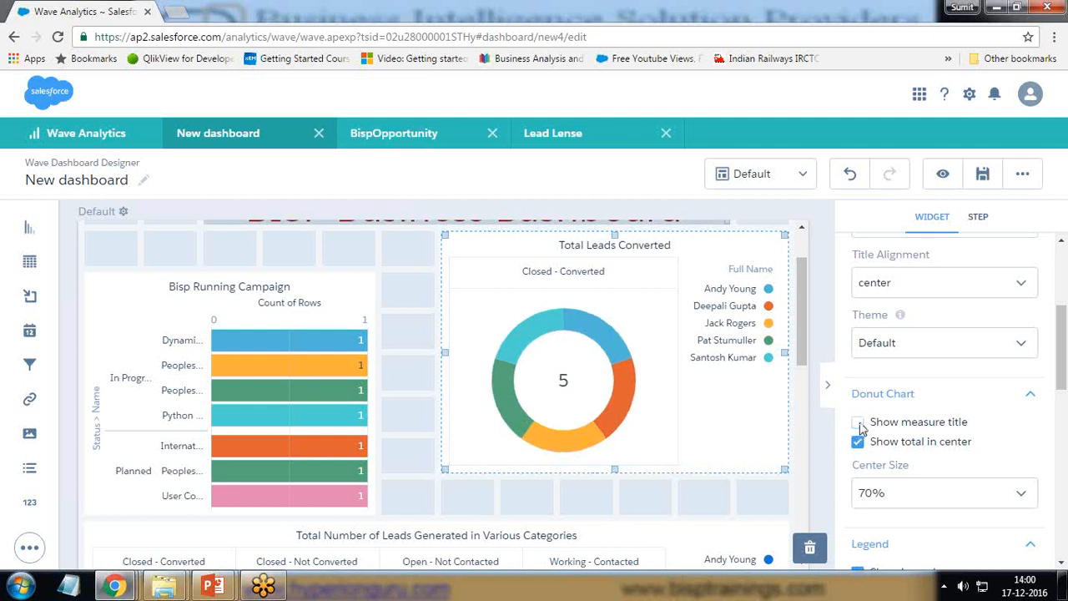
{"action": "left_click", "coordinate": [918, 494]}
{"action": "scroll", "coordinate": [898, 536], "scroll_direction": "down", "scroll_amount": 1}
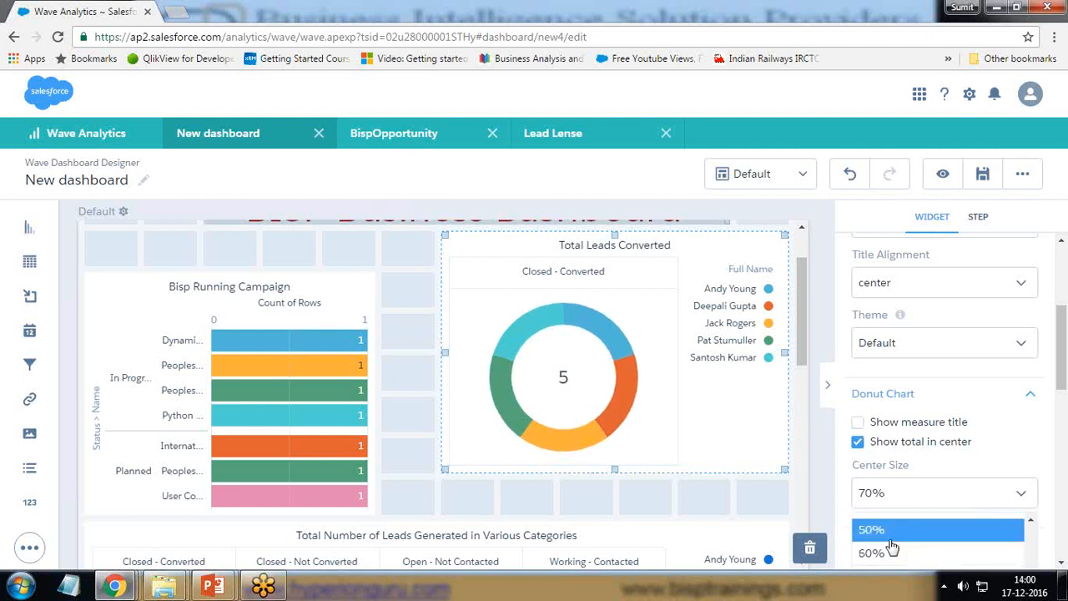
{"action": "left_click", "coordinate": [889, 551]}
{"action": "left_click", "coordinate": [886, 494]}
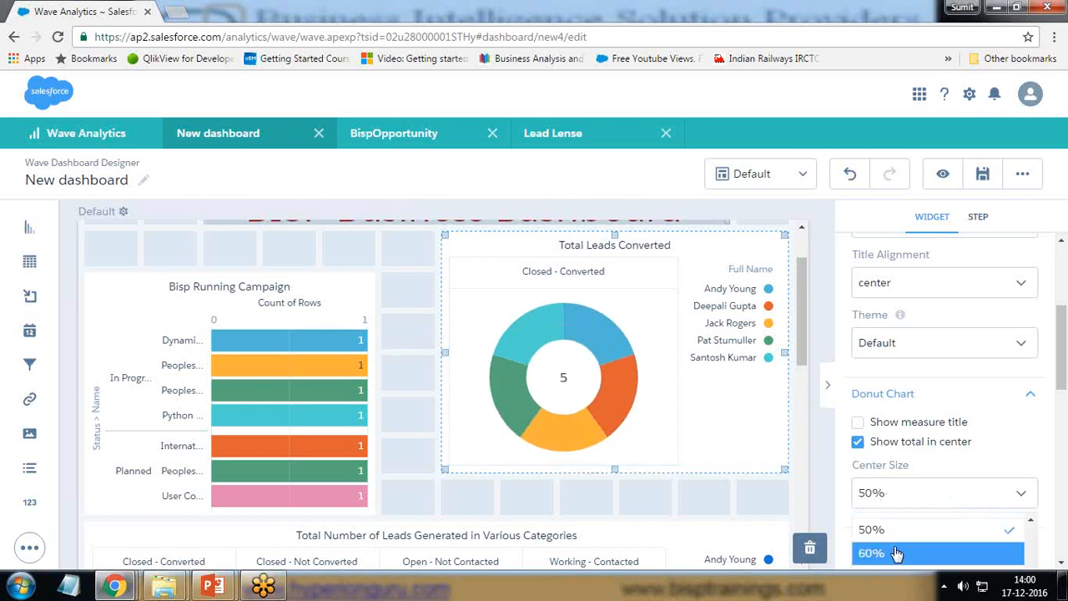
{"action": "left_click", "coordinate": [892, 553]}
{"action": "scroll", "coordinate": [892, 539], "scroll_direction": "down", "scroll_amount": 2}
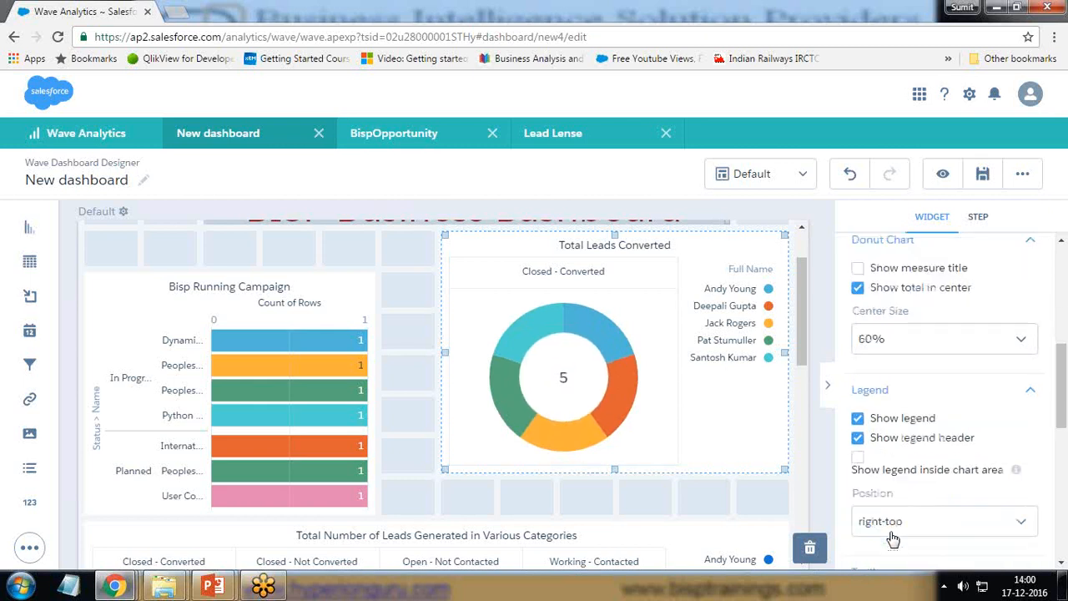
{"action": "left_click", "coordinate": [885, 342]}
{"action": "left_click", "coordinate": [873, 420]}
Hide the legend header and the whole legend of the Total Leads Converted chart.
{"action": "scroll", "coordinate": [879, 307], "scroll_direction": "down", "scroll_amount": 2}
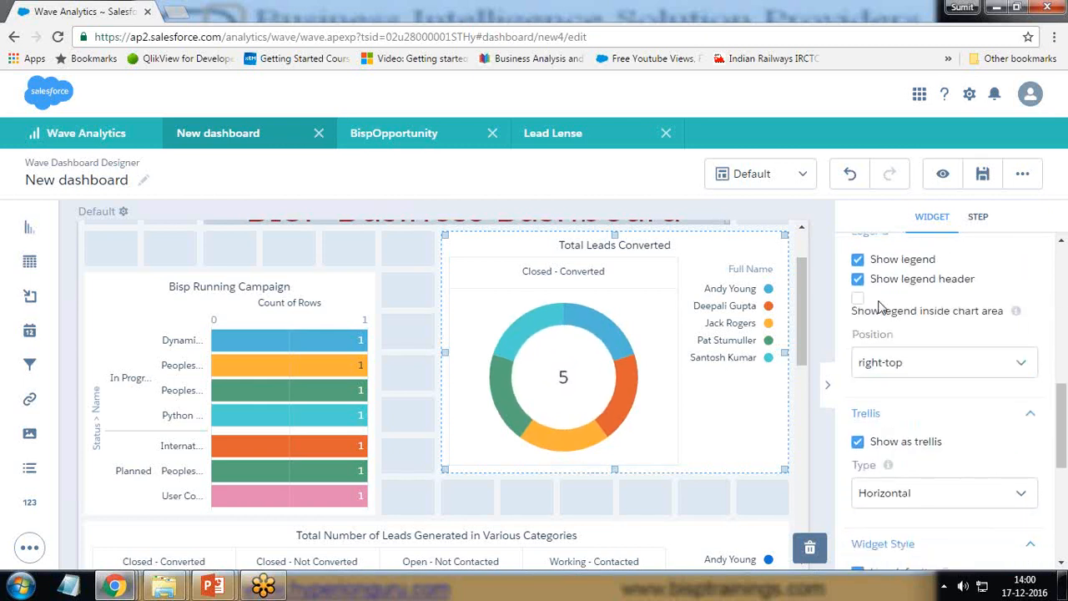
{"action": "left_click", "coordinate": [860, 280]}
{"action": "left_click", "coordinate": [860, 260]}
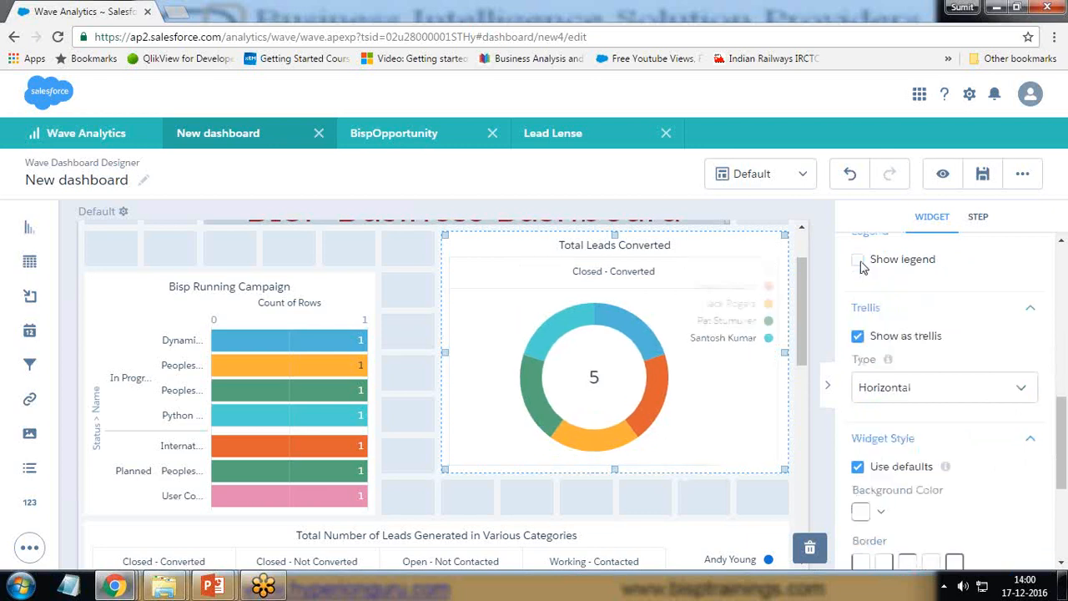
Title the Sum of Amount donut chart for Closed Won opportunities "Total revenue Generated".
{"action": "scroll", "coordinate": [734, 443], "scroll_direction": "down", "scroll_amount": 10}
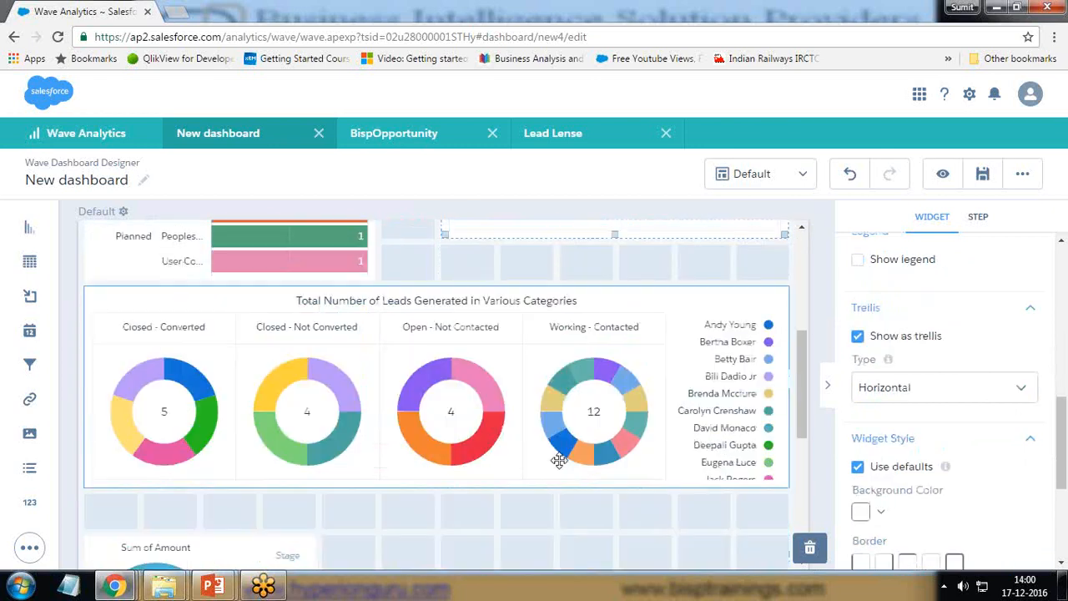
{"action": "left_click", "coordinate": [188, 394]}
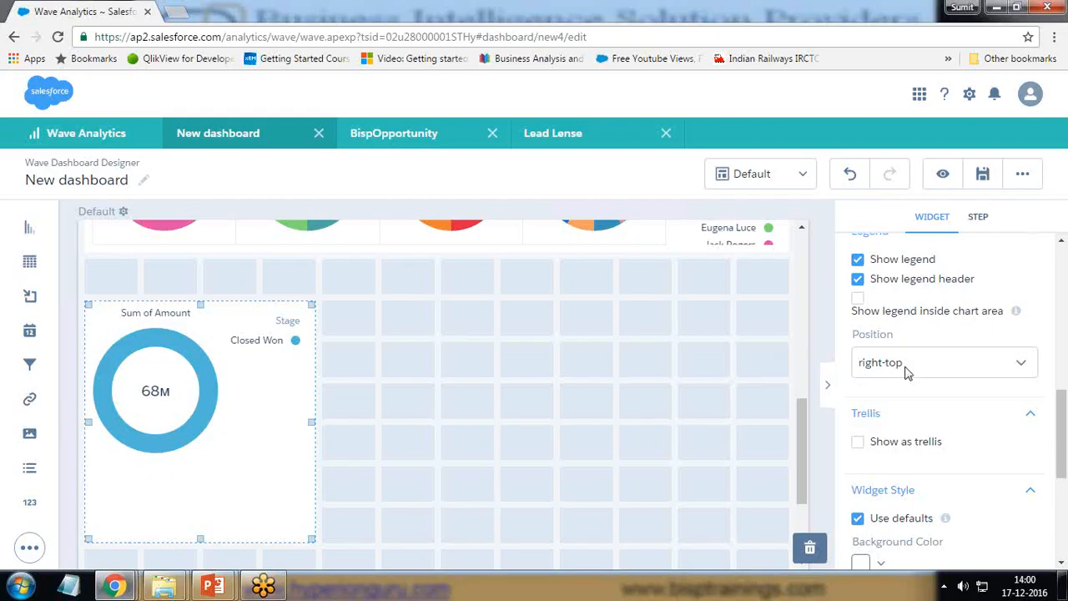
{"action": "scroll", "coordinate": [949, 456], "scroll_direction": "up", "scroll_amount": 5}
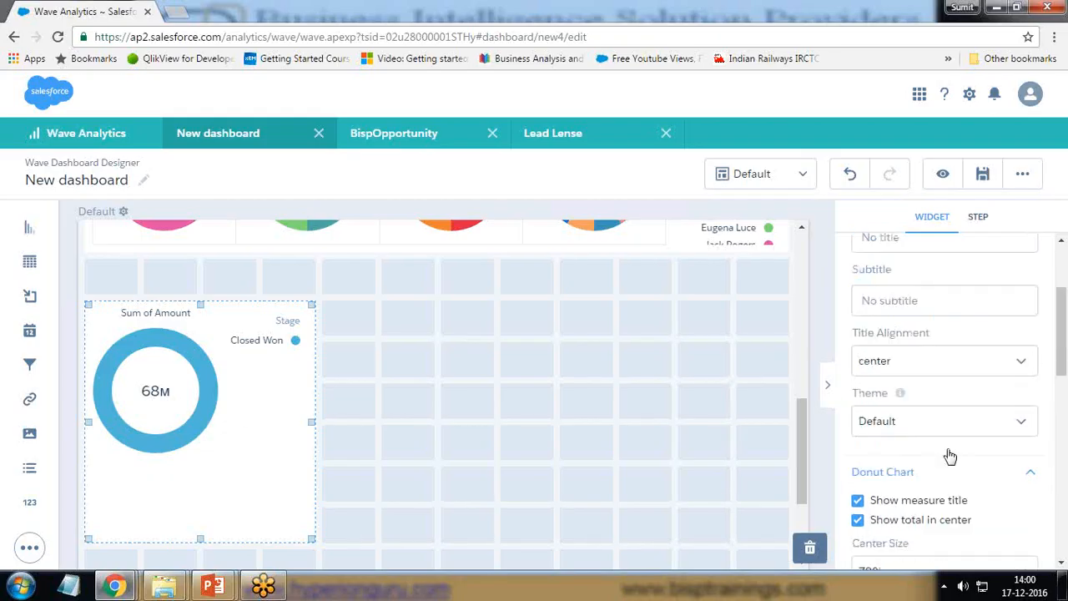
{"action": "scroll", "coordinate": [888, 297], "scroll_direction": "up", "scroll_amount": 2}
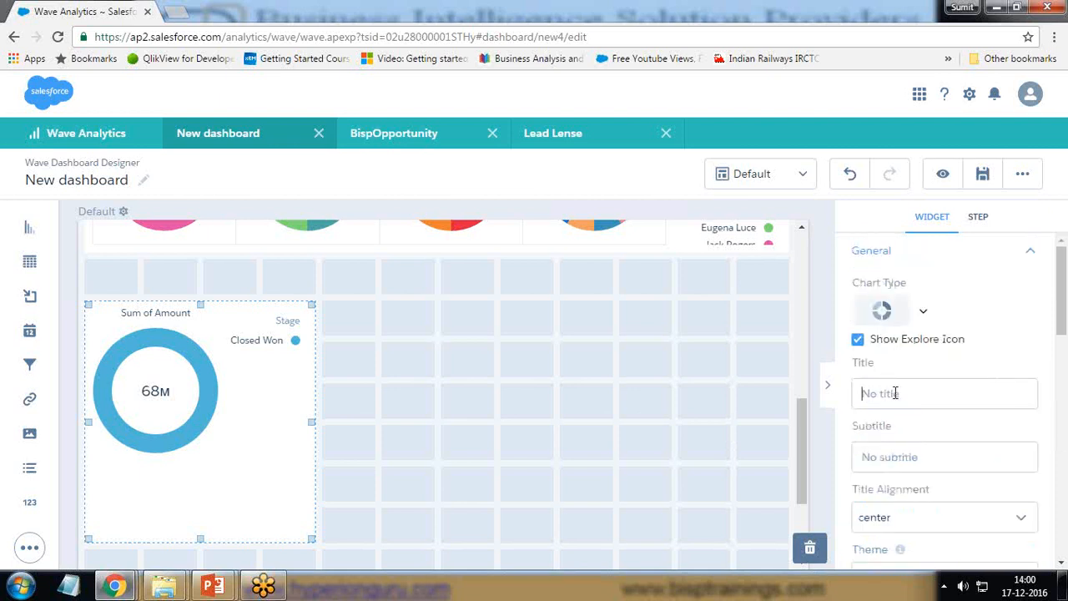
{"action": "type", "text": "Total renev"}
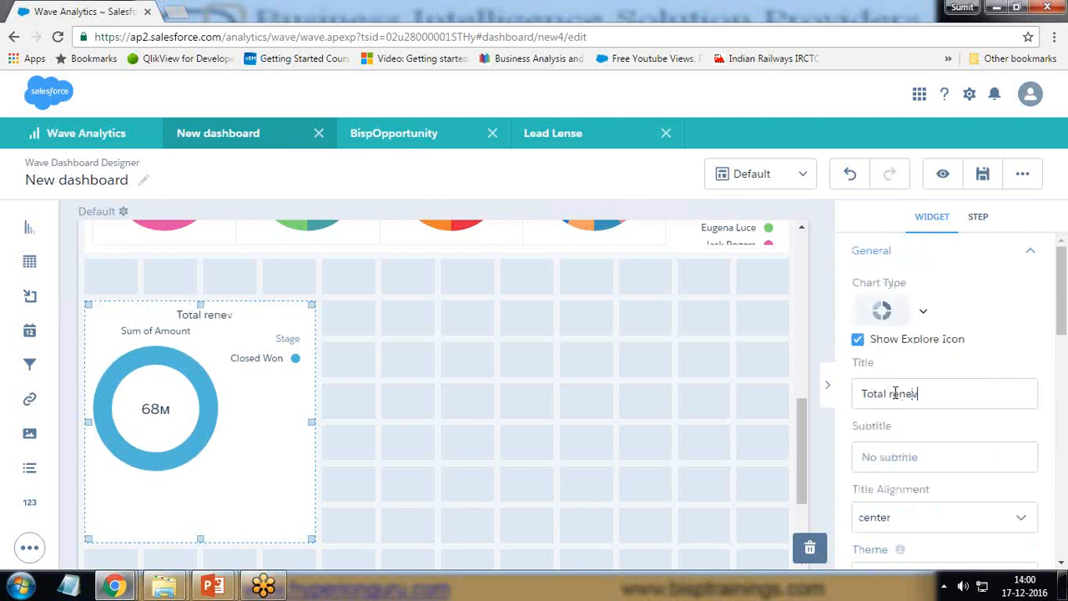
{"action": "key", "text": "BackSpace"}
{"action": "key", "text": "BackSpace"}
{"action": "key", "text": "BackSpace"}
{"action": "type", "text": "venue Generated"}
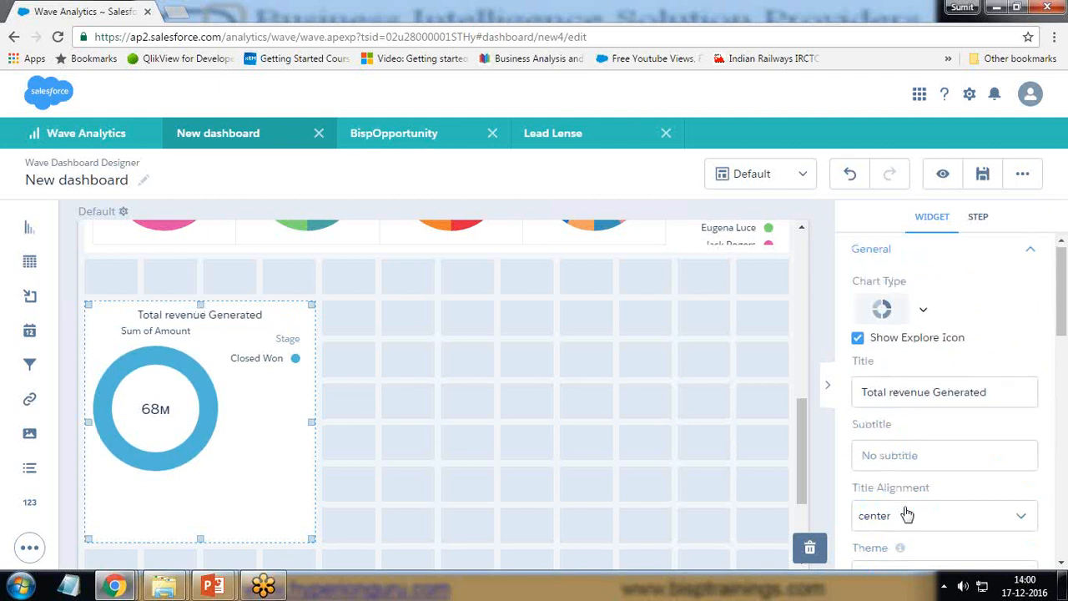
Hide the legend of the Total revenue Generated chart while keeping its measure title and center total.
{"action": "scroll", "coordinate": [908, 451], "scroll_direction": "down", "scroll_amount": 2}
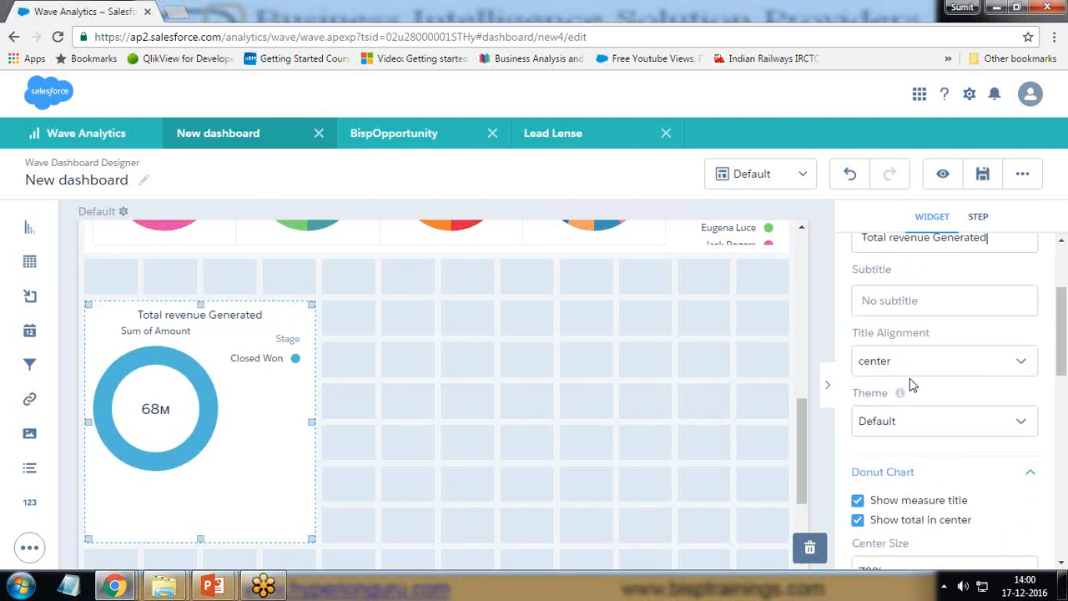
{"action": "left_click", "coordinate": [860, 500]}
{"action": "scroll", "coordinate": [947, 501], "scroll_direction": "down", "scroll_amount": 2}
{"action": "left_click", "coordinate": [856, 497]}
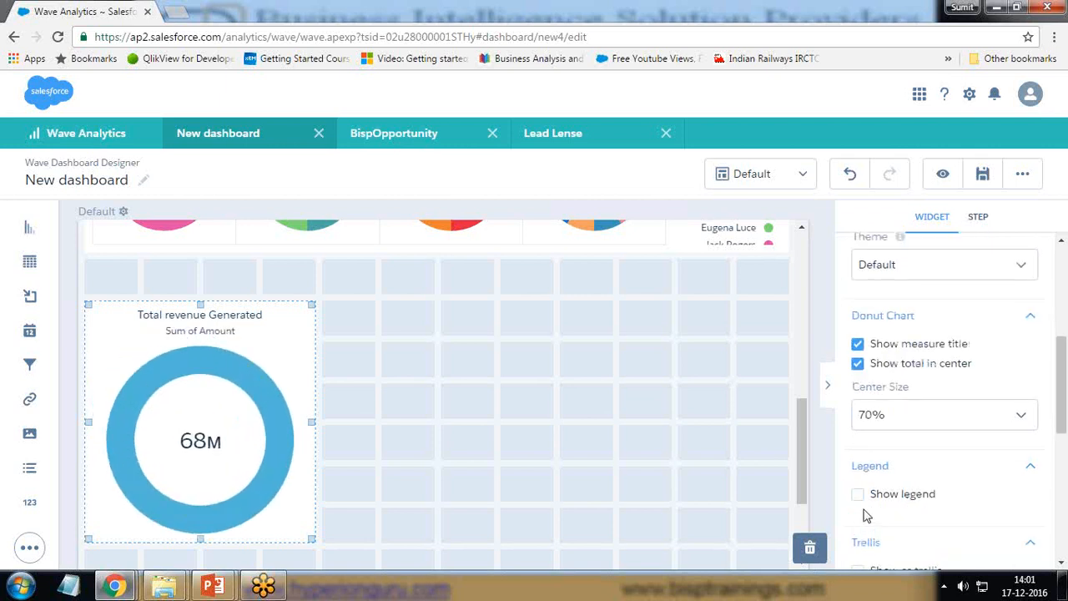
{"action": "scroll", "coordinate": [865, 510], "scroll_direction": "down", "scroll_amount": 1}
{"action": "scroll", "coordinate": [898, 509], "scroll_direction": "down", "scroll_amount": 4}
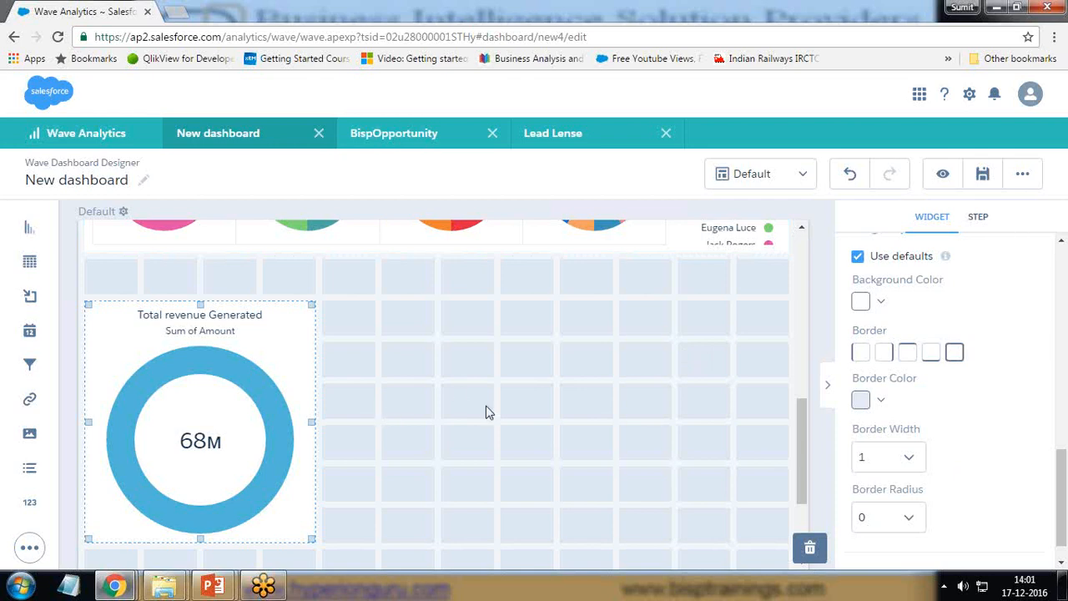
Move the dashboard title to the top grid row and raise the Bisp Running Campaign chart level with the Total Leads Converted chart.
{"action": "scroll", "coordinate": [551, 409], "scroll_direction": "up", "scroll_amount": 6}
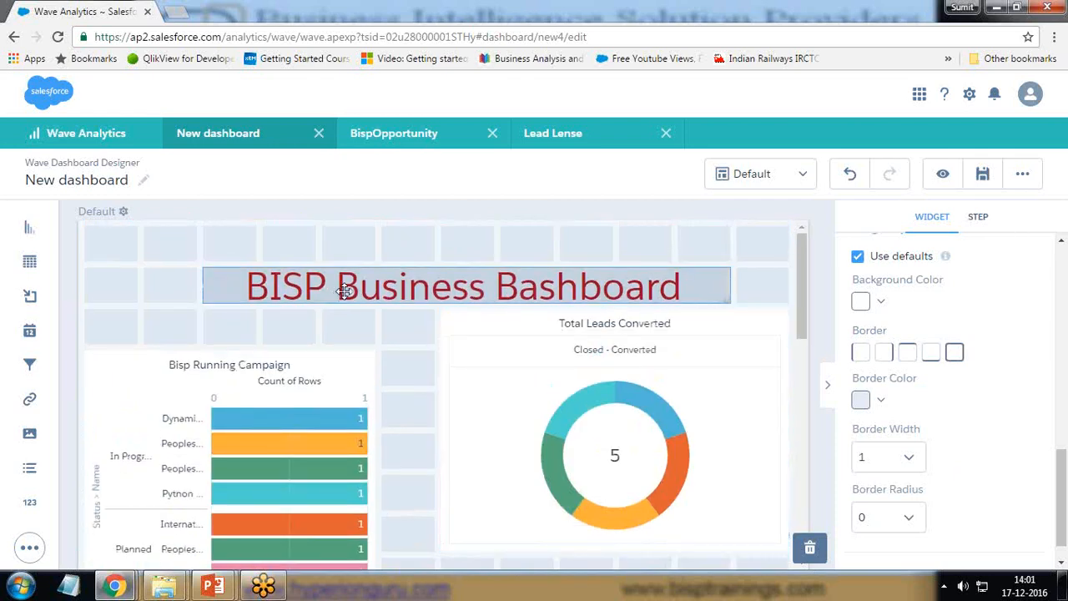
{"action": "left_click_drag", "start_coordinate": [344, 290], "coordinate": [336, 261]}
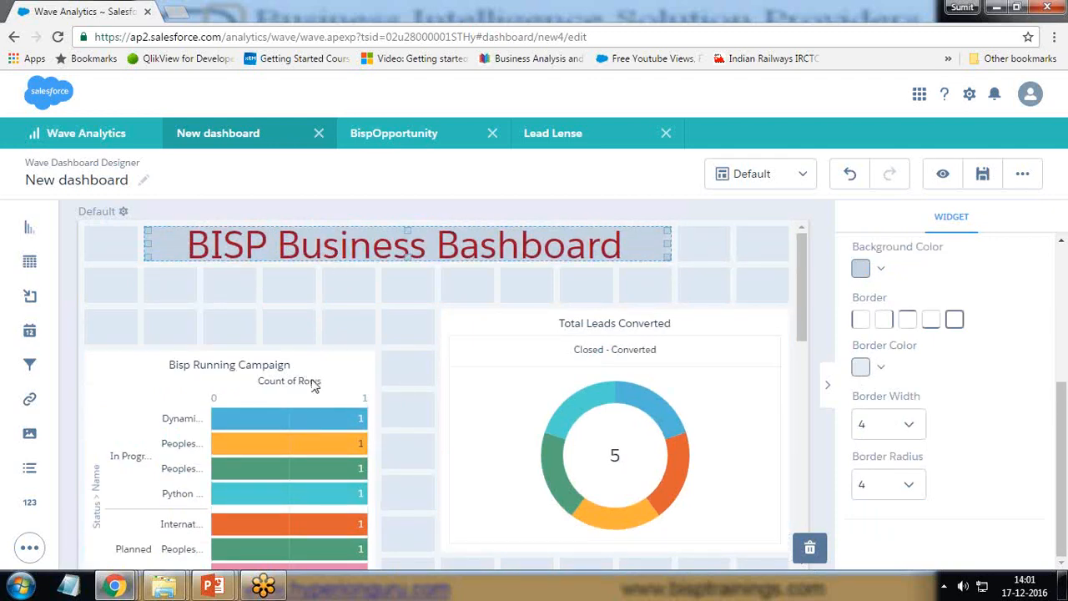
{"action": "left_click_drag", "start_coordinate": [178, 365], "coordinate": [219, 353]}
{"action": "scroll", "coordinate": [424, 388], "scroll_direction": "down", "scroll_amount": 1}
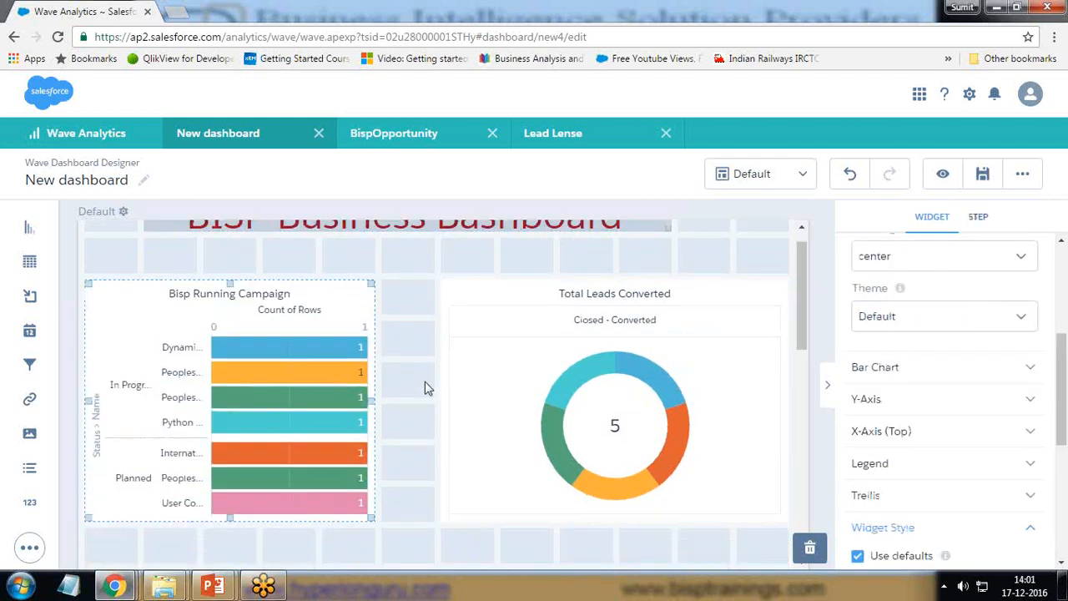
Add a date widget in the empty grid area beside the Total revenue Generated chart.
{"action": "scroll", "coordinate": [424, 388], "scroll_direction": "down", "scroll_amount": 4}
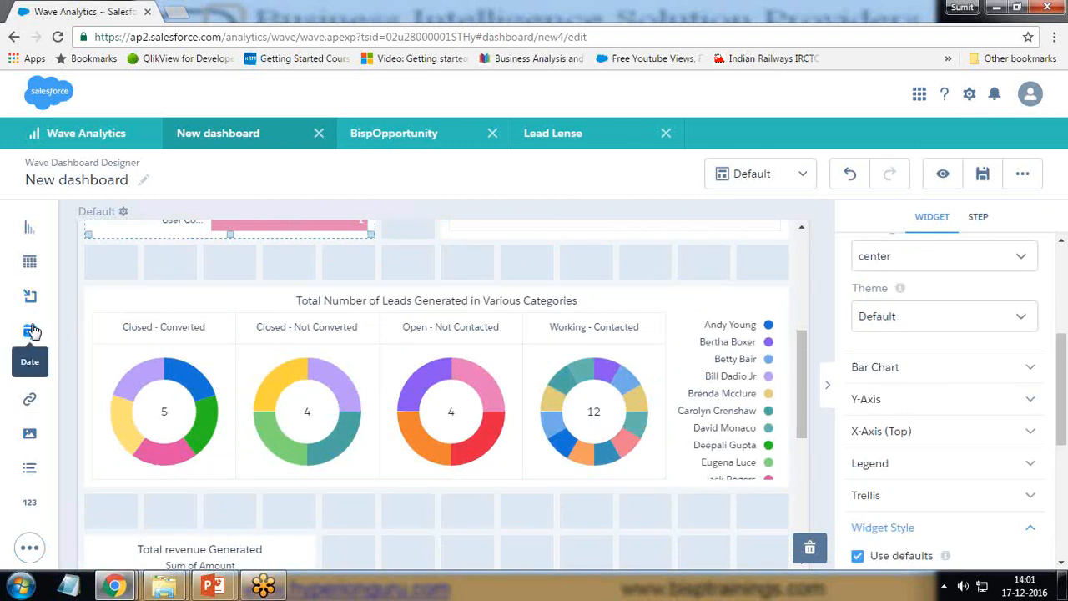
{"action": "scroll", "coordinate": [398, 430], "scroll_direction": "down", "scroll_amount": 3}
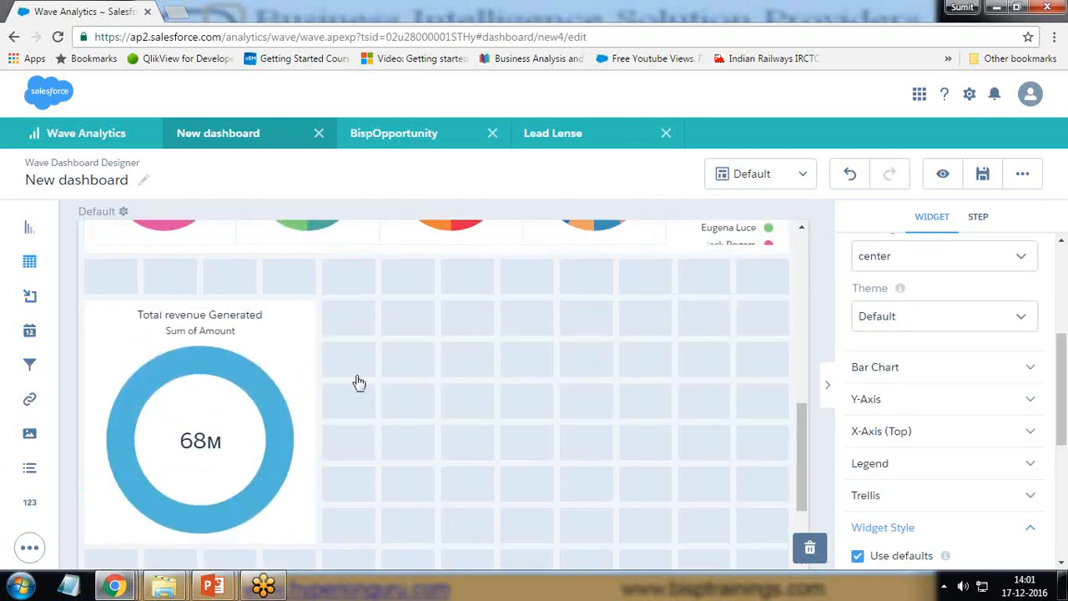
{"action": "left_click_drag", "start_coordinate": [30, 335], "coordinate": [489, 420]}
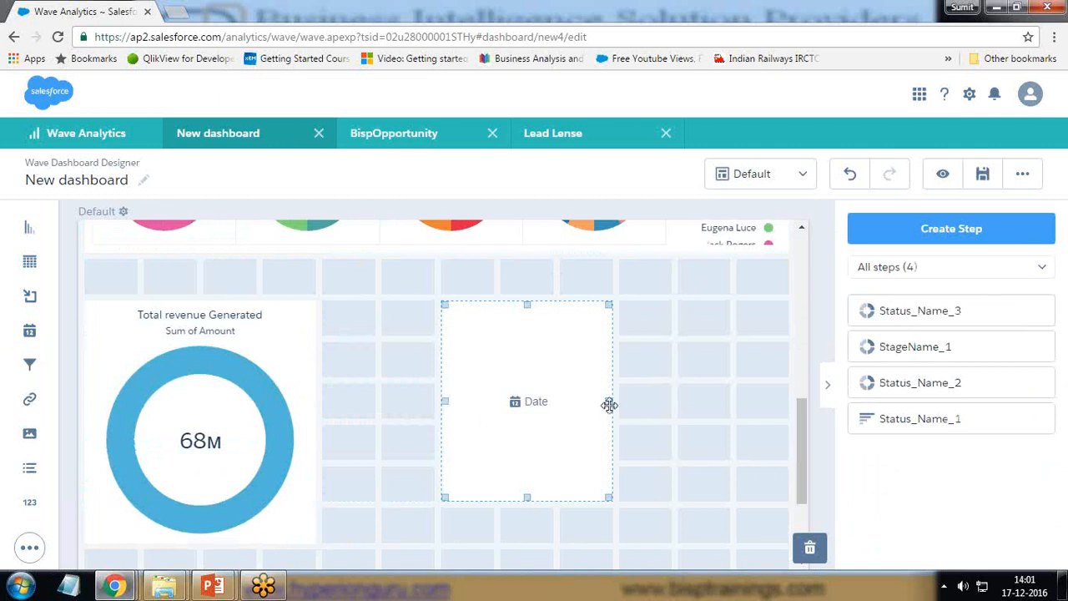
Examine the date fields that the BispCampaign and BispLeadData datasets offer for the date widget, and close the field selection.
{"action": "left_click", "coordinate": [534, 404]}
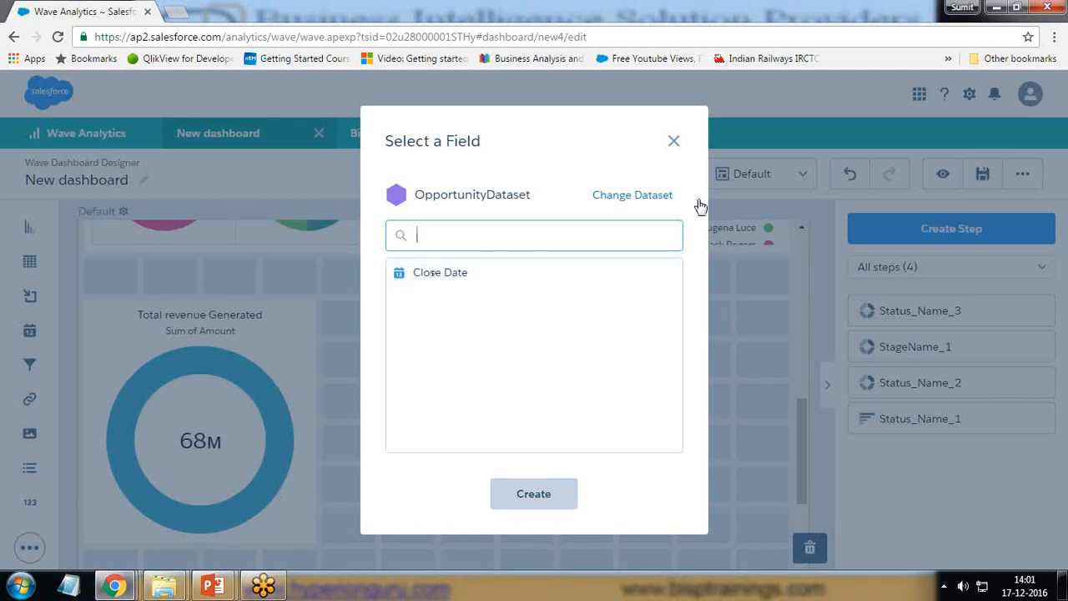
{"action": "left_click", "coordinate": [637, 201]}
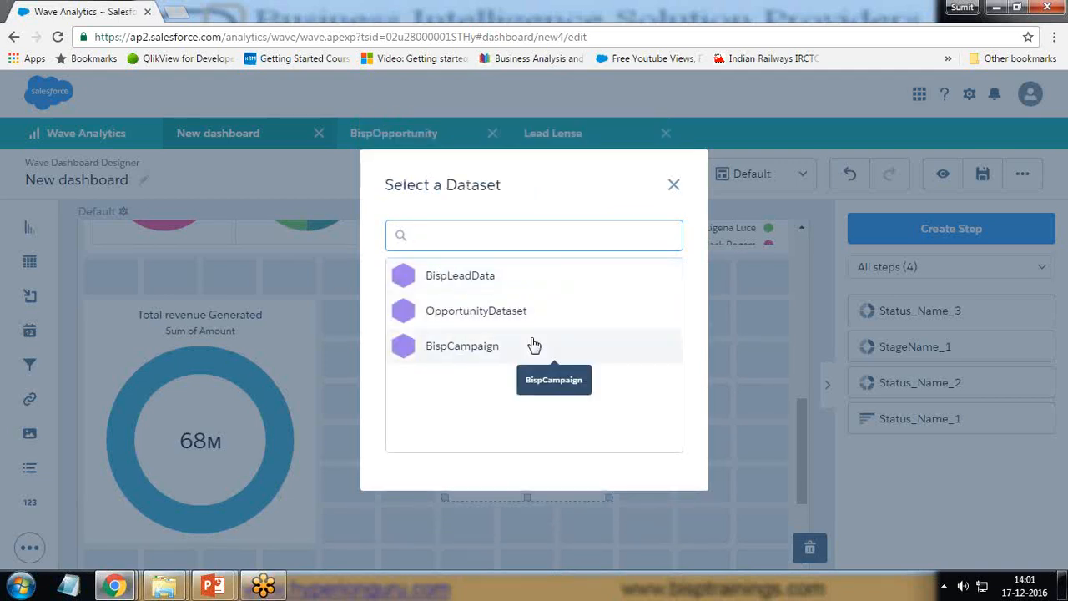
{"action": "left_click", "coordinate": [465, 351]}
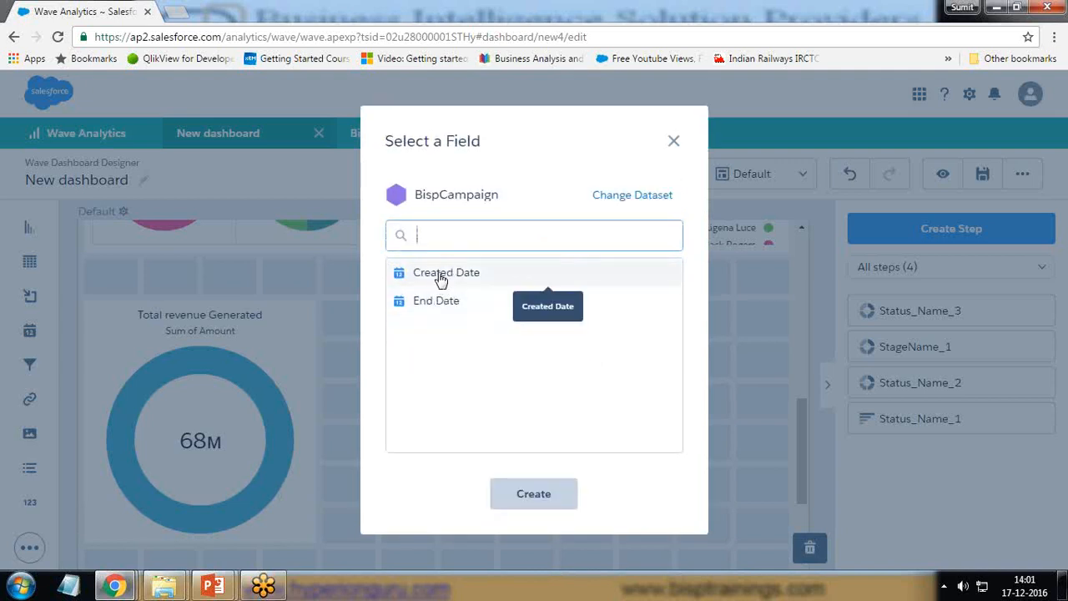
{"action": "left_click", "coordinate": [656, 204]}
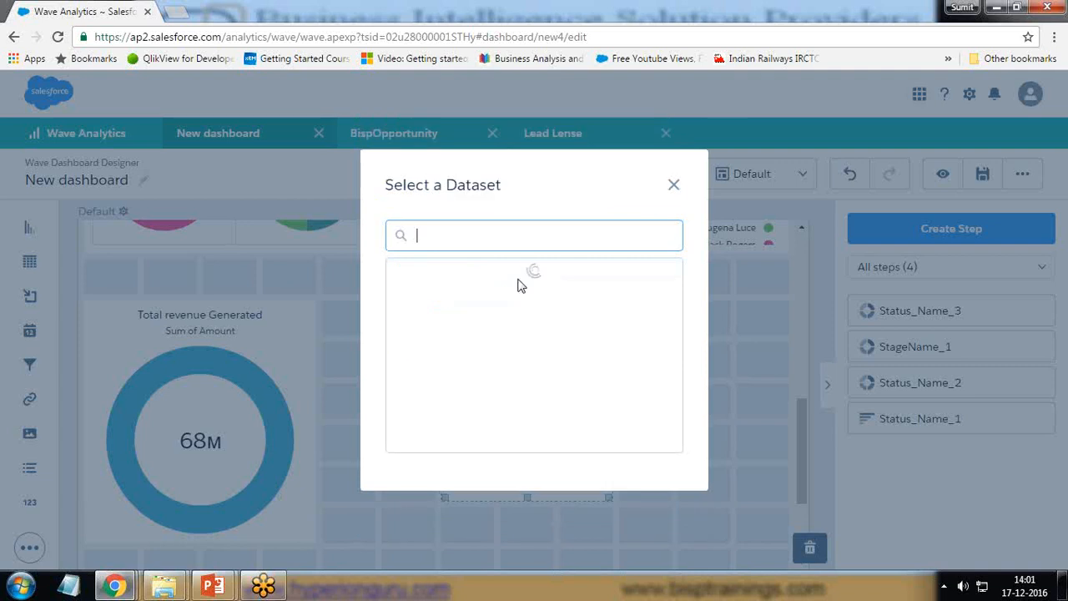
{"action": "left_click", "coordinate": [450, 282]}
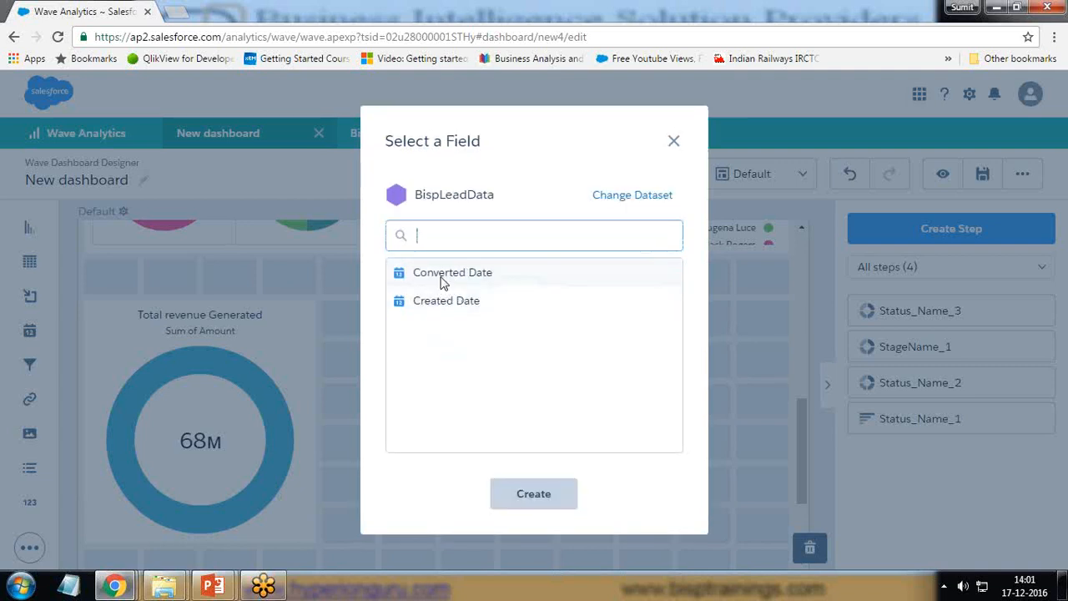
{"action": "left_click", "coordinate": [673, 142]}
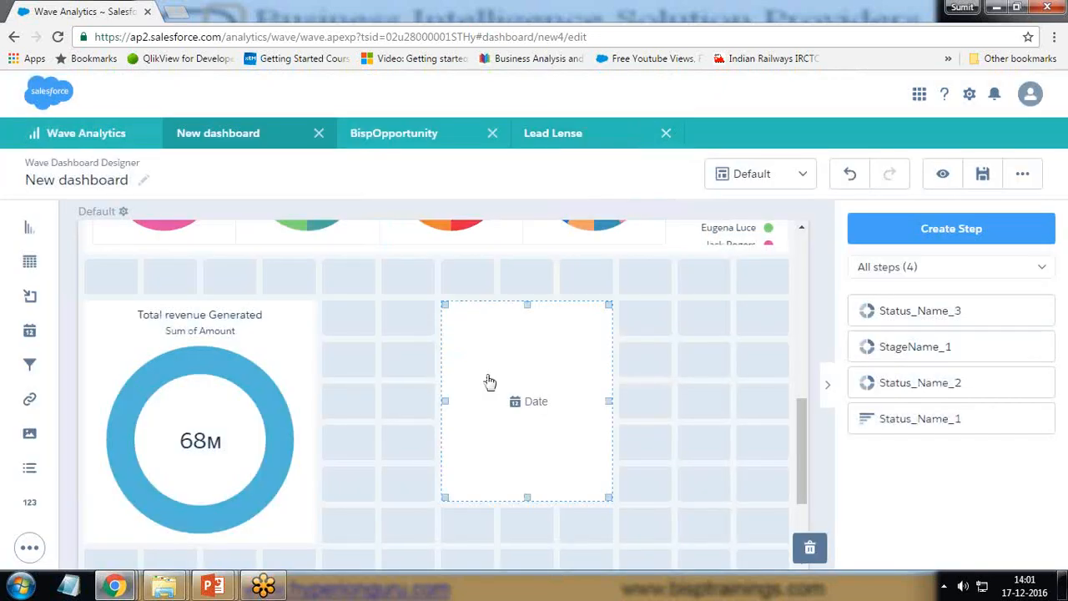
Assign the Close Date field of OpportunityDataset to the date widget, then widen it and shift it one column toward the revenue chart.
{"action": "left_click", "coordinate": [537, 405]}
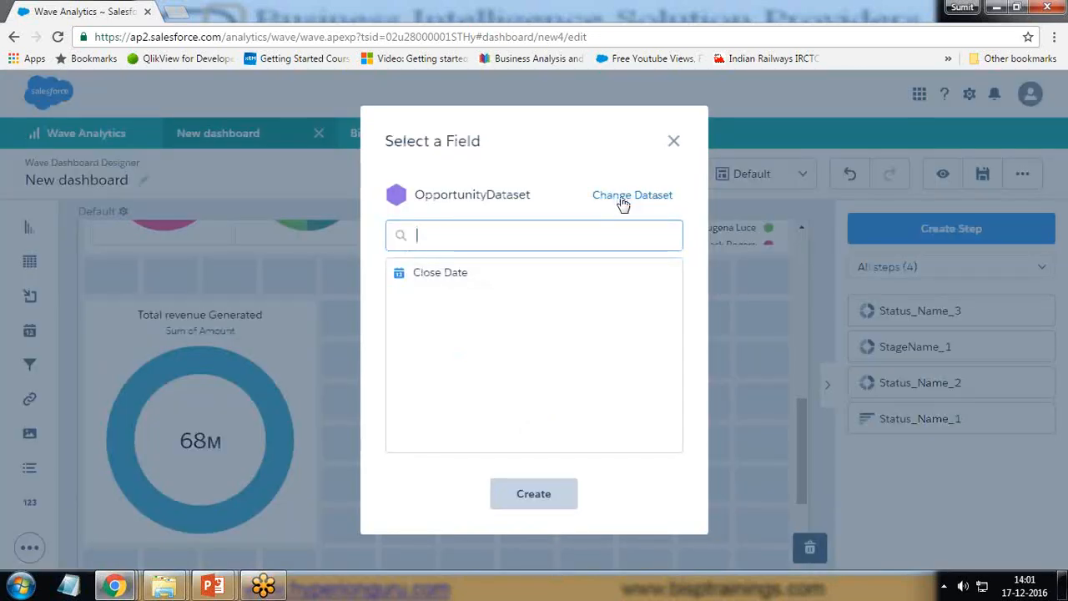
{"action": "left_click", "coordinate": [438, 276]}
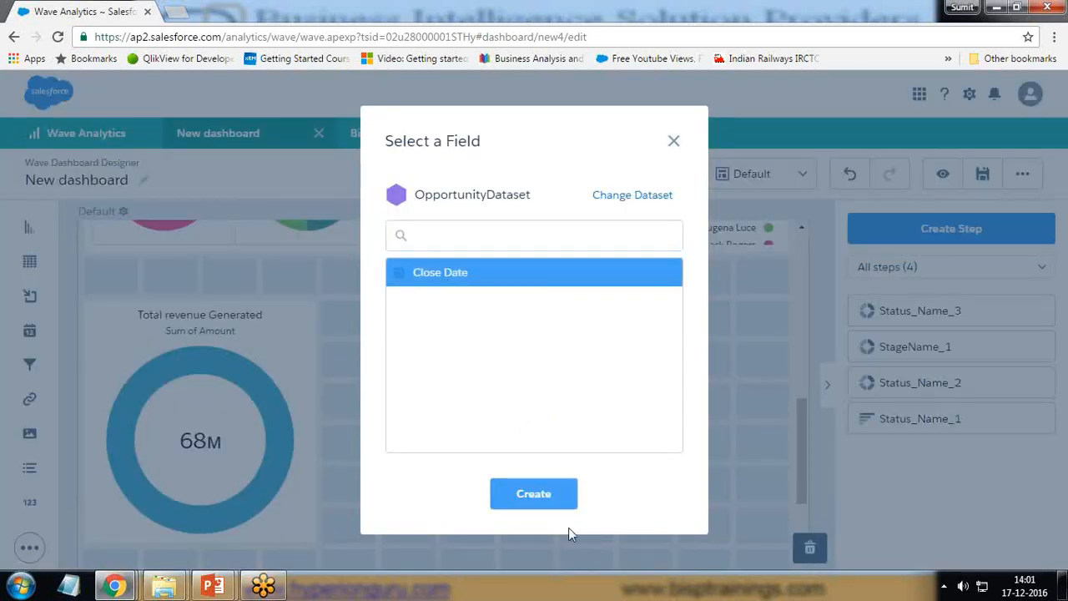
{"action": "left_click", "coordinate": [540, 492]}
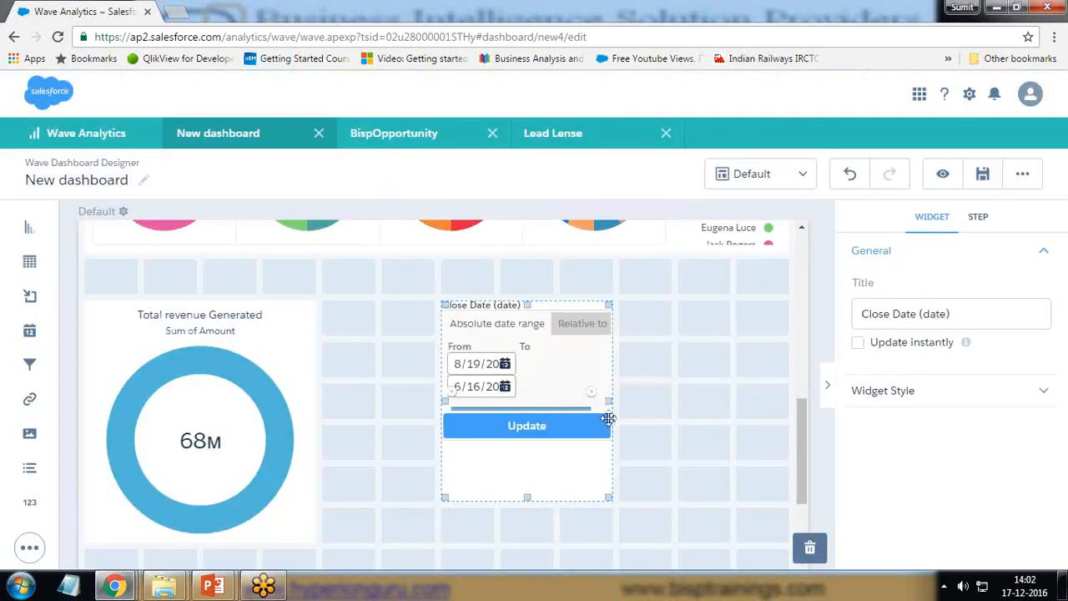
{"action": "left_click_drag", "start_coordinate": [613, 402], "coordinate": [775, 398]}
{"action": "left_click_drag", "start_coordinate": [587, 353], "coordinate": [524, 347]}
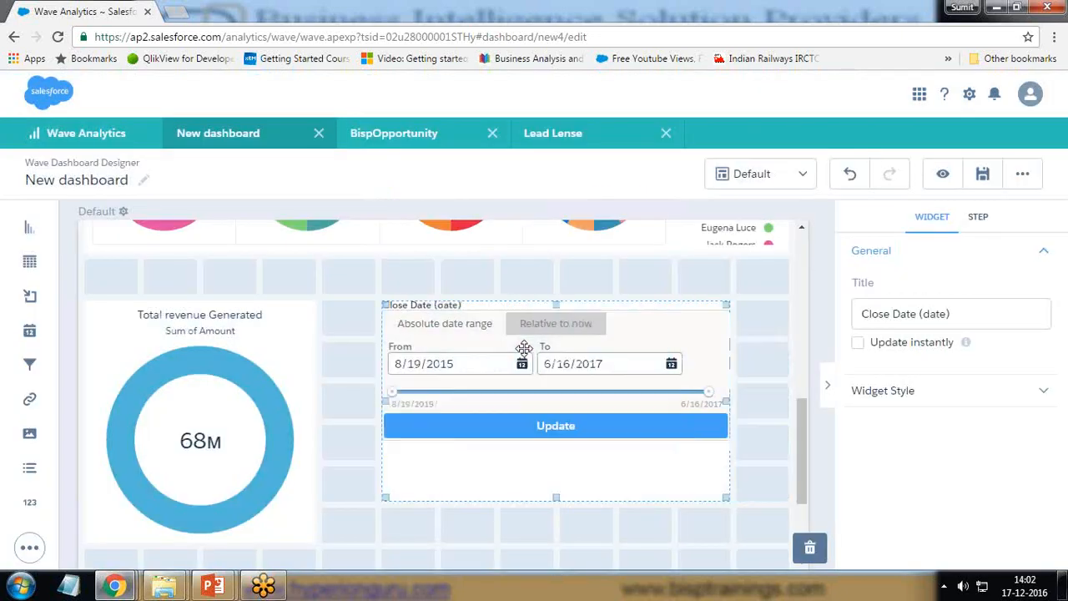
Preview the dashboard and shorten the Close Date filter range to end on 4/28/2016.
{"action": "left_click", "coordinate": [944, 175]}
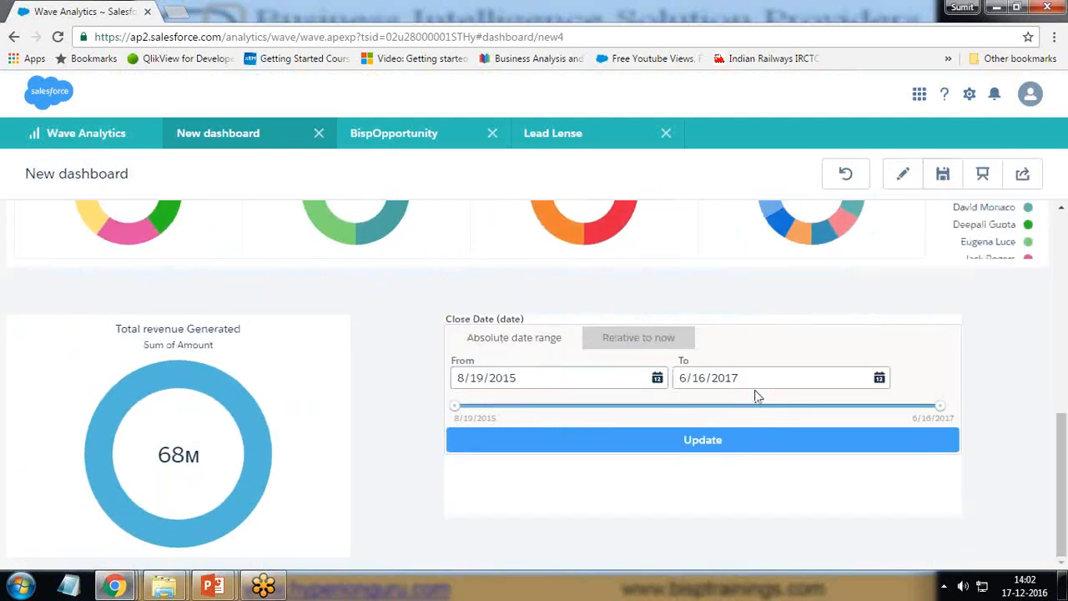
{"action": "scroll", "coordinate": [557, 459], "scroll_direction": "up", "scroll_amount": 5}
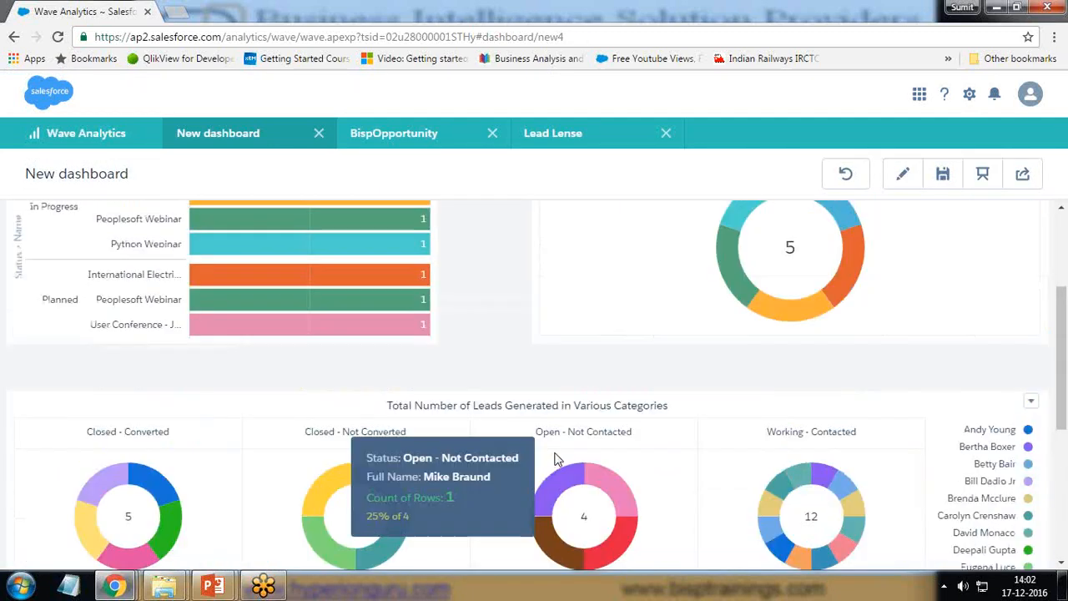
{"action": "scroll", "coordinate": [557, 456], "scroll_direction": "down", "scroll_amount": 4}
{"action": "scroll", "coordinate": [558, 453], "scroll_direction": "down", "scroll_amount": 1}
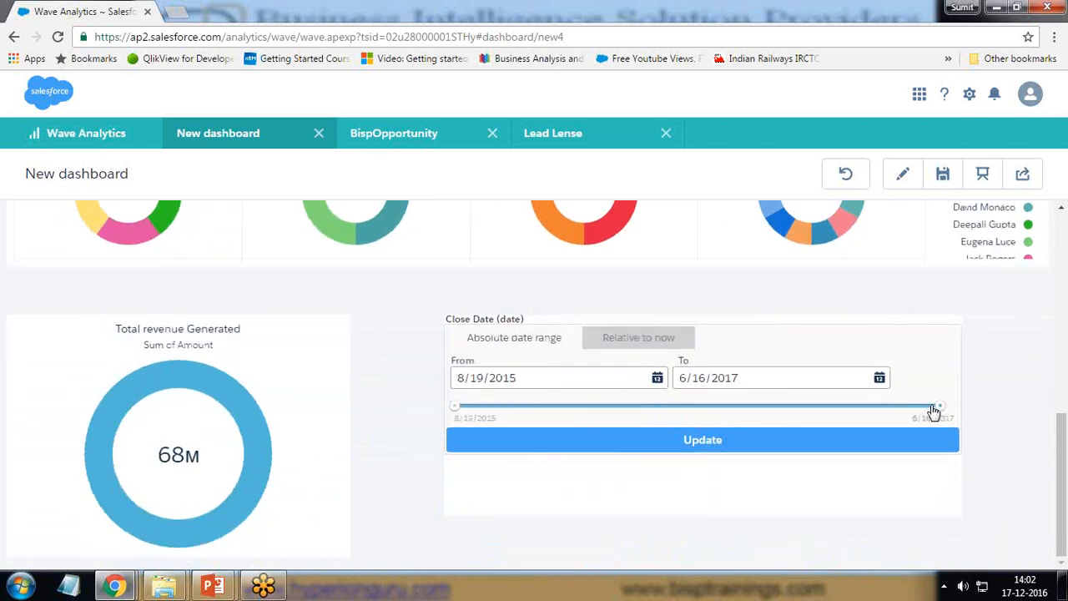
{"action": "left_click_drag", "start_coordinate": [934, 412], "coordinate": [641, 415]}
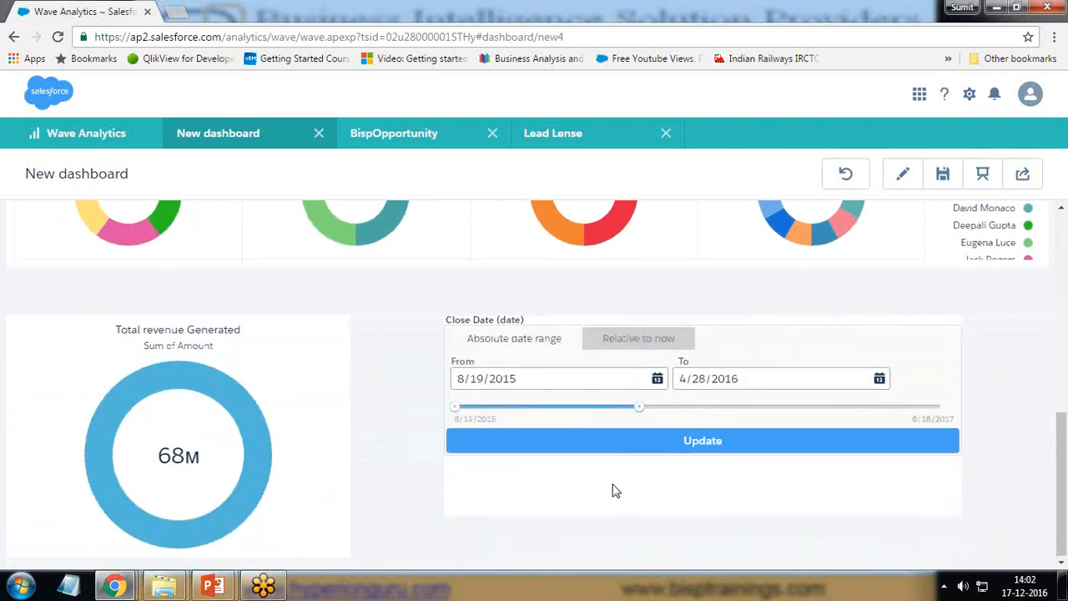
{"action": "scroll", "coordinate": [613, 487], "scroll_direction": "up", "scroll_amount": 4}
{"action": "scroll", "coordinate": [612, 487], "scroll_direction": "down", "scroll_amount": 4}
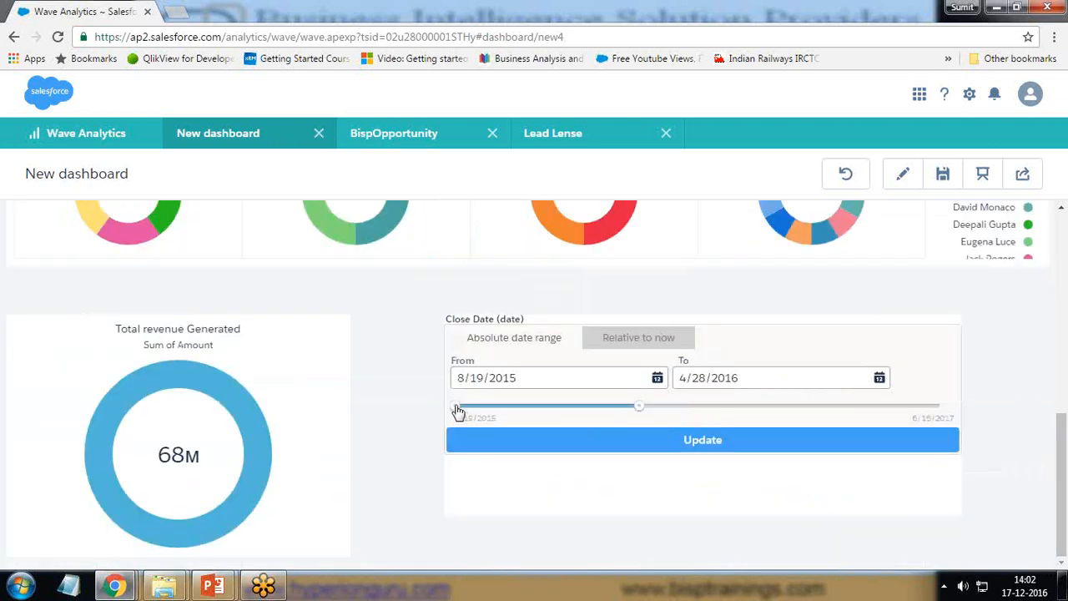
Set the Close Date filter range from 2/24/2016 to 3/2/2017 and check the charts.
{"action": "left_click_drag", "start_coordinate": [458, 410], "coordinate": [595, 414]}
{"action": "left_click", "coordinate": [641, 470]}
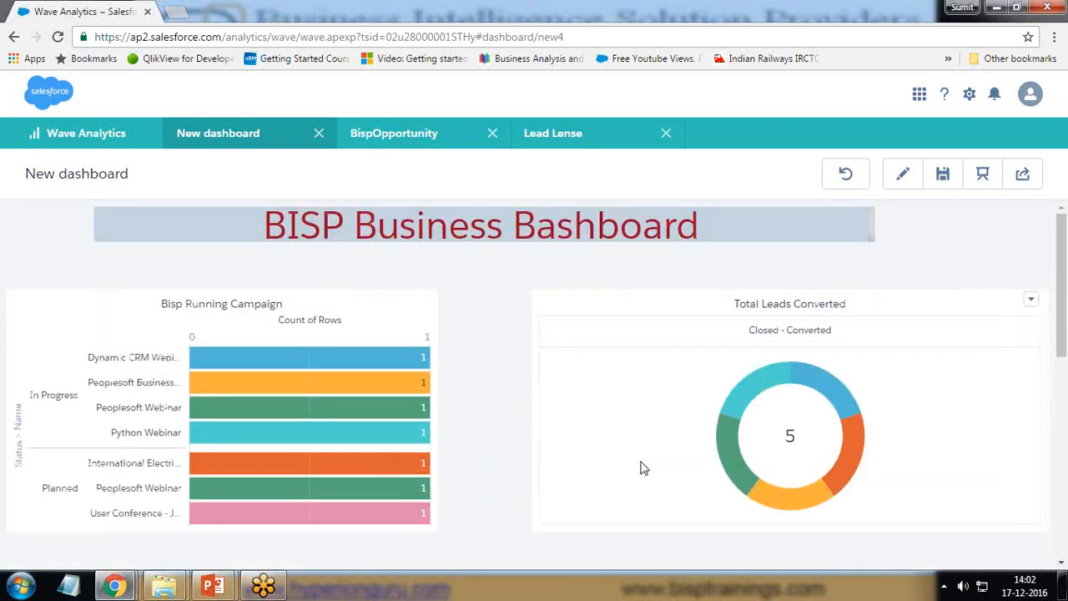
{"action": "scroll", "coordinate": [641, 469], "scroll_direction": "down", "scroll_amount": 6}
{"action": "left_click_drag", "start_coordinate": [640, 531], "coordinate": [864, 526]}
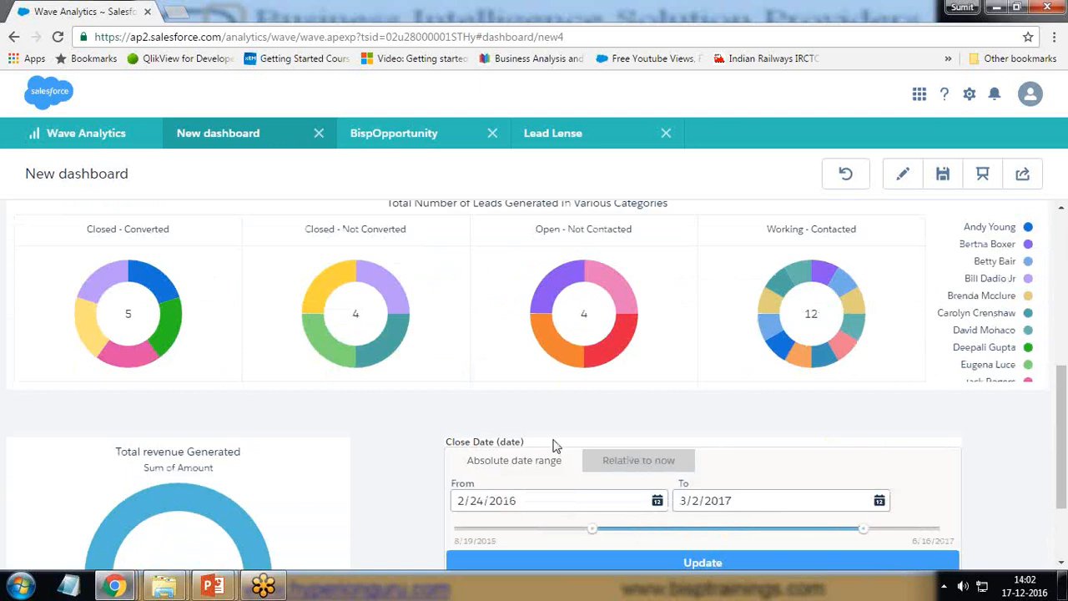
{"action": "scroll", "coordinate": [557, 446], "scroll_direction": "up", "scroll_amount": 5}
{"action": "scroll", "coordinate": [553, 446], "scroll_direction": "down", "scroll_amount": 5}
{"action": "scroll", "coordinate": [298, 426], "scroll_direction": "down", "scroll_amount": 3}
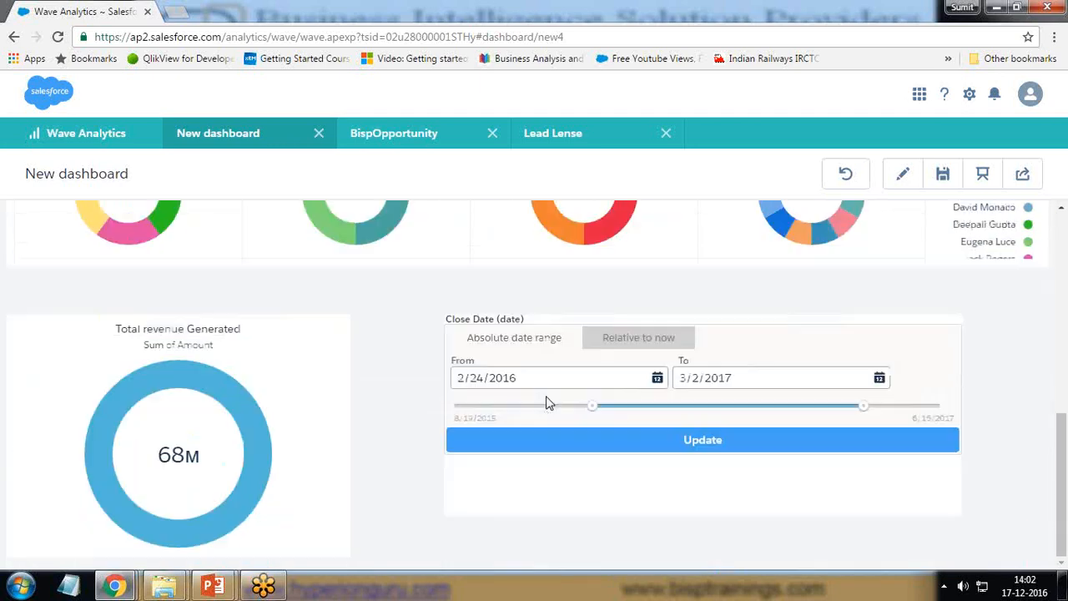
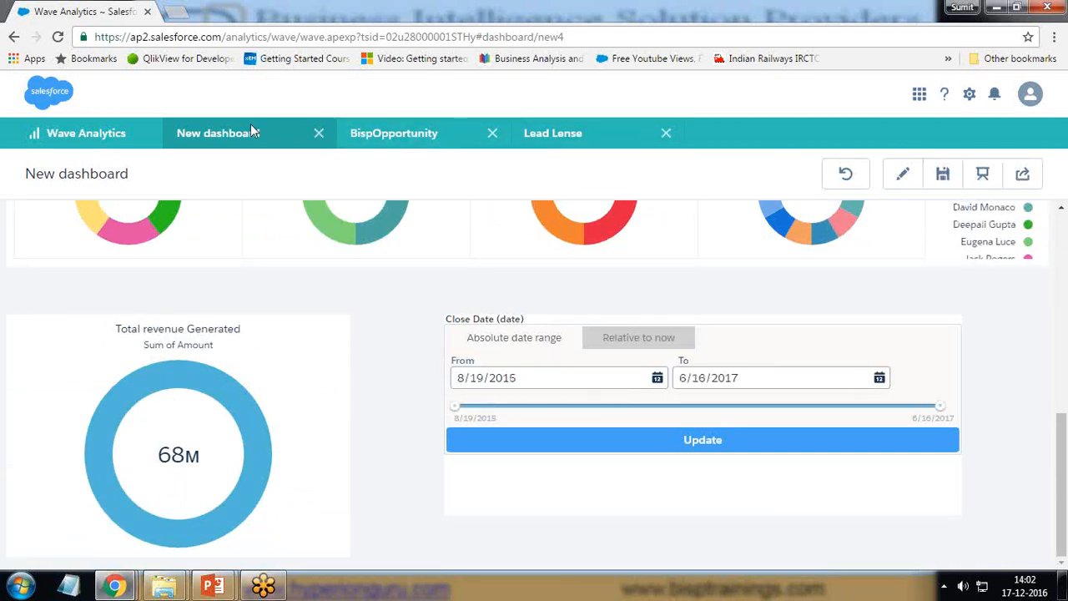
Return to editing the dashboard and delete the Close Date widget beside the Total revenue Generated chart.
{"action": "left_click", "coordinate": [584, 136]}
{"action": "left_click", "coordinate": [309, 136]}
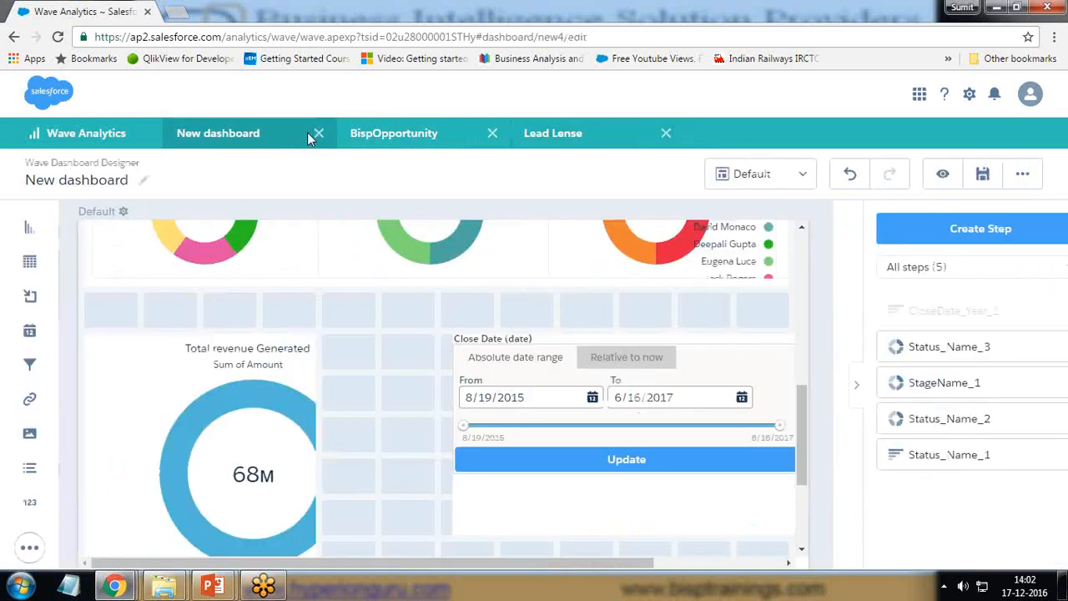
{"action": "left_click", "coordinate": [621, 381]}
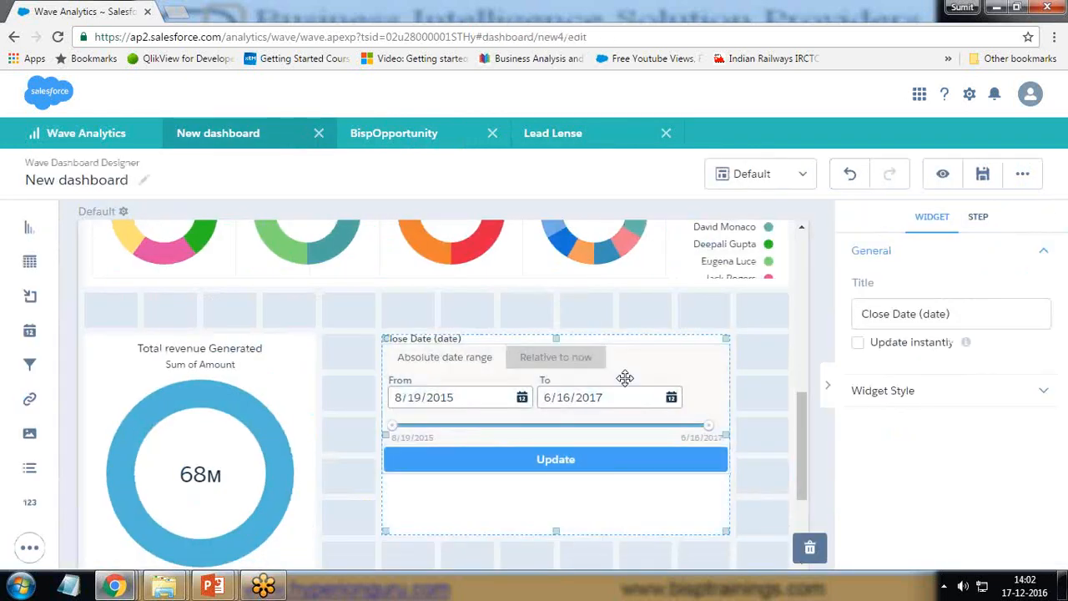
{"action": "key", "text": "Delete"}
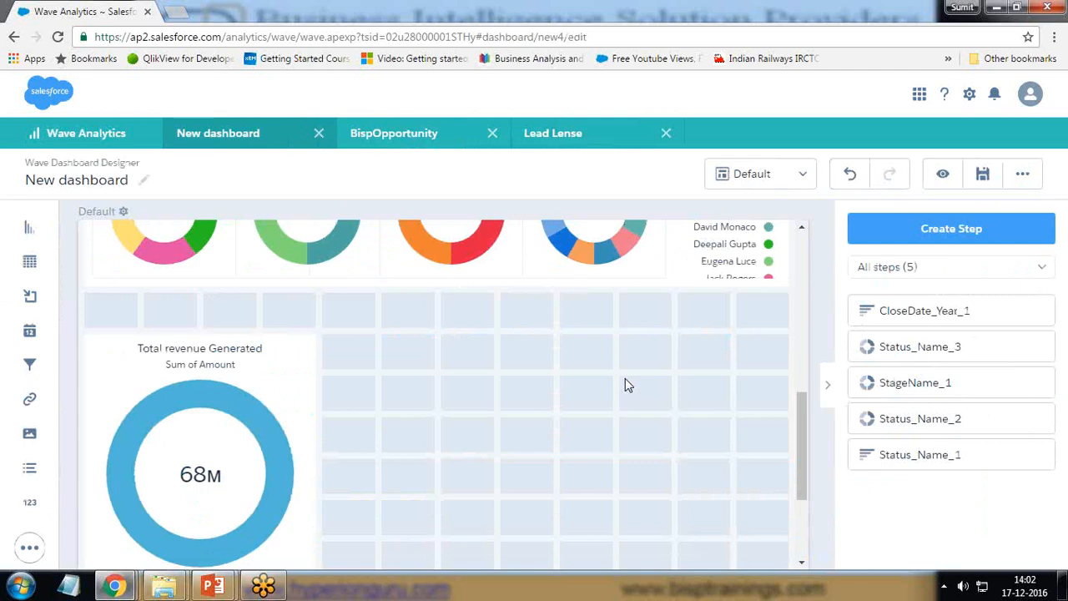
Move the Total Leads Converted chart down the grid, out of the space beside the Bisp Running Campaign chart.
{"action": "left_click_drag", "start_coordinate": [220, 396], "coordinate": [239, 328]}
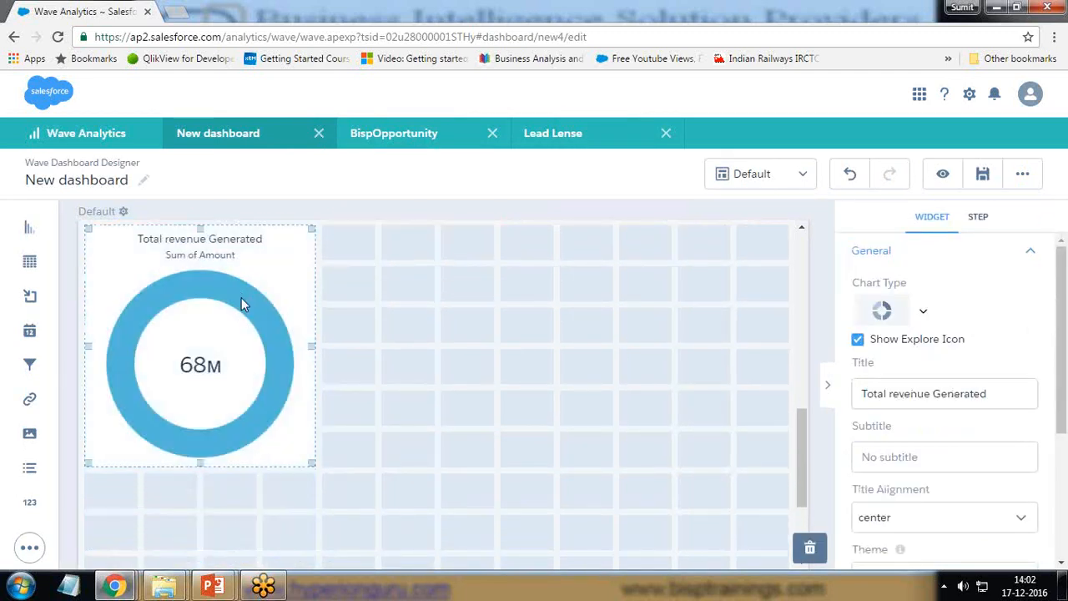
{"action": "scroll", "coordinate": [464, 392], "scroll_direction": "up", "scroll_amount": 5}
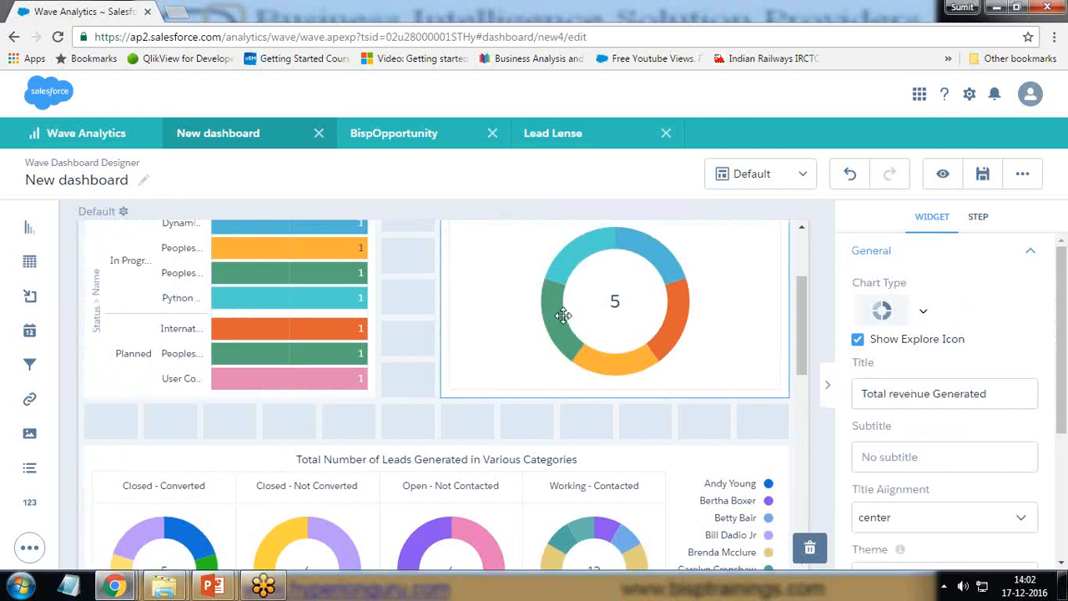
{"action": "scroll", "coordinate": [599, 296], "scroll_direction": "down", "scroll_amount": 3}
{"action": "scroll", "coordinate": [589, 317], "scroll_direction": "up", "scroll_amount": 4}
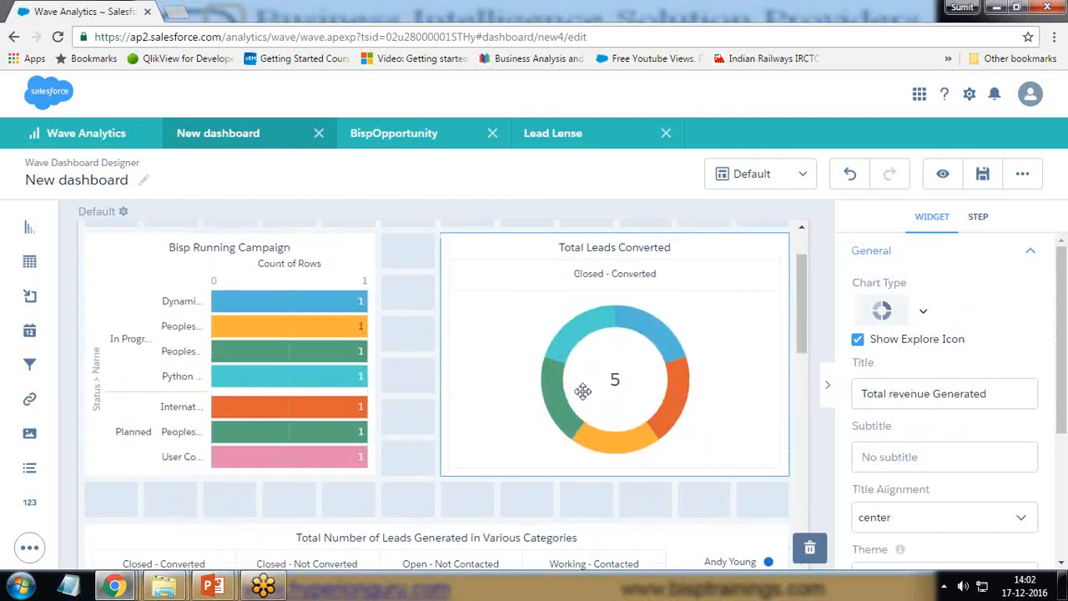
{"action": "scroll", "coordinate": [582, 392], "scroll_direction": "down", "scroll_amount": 2}
{"action": "left_click_drag", "start_coordinate": [582, 274], "coordinate": [524, 441]}
{"action": "scroll", "coordinate": [525, 442], "scroll_direction": "down", "scroll_amount": 3}
Widen the Bisp Running Campaign chart across the full width of the dashboard grid.
{"action": "left_click", "coordinate": [373, 350]}
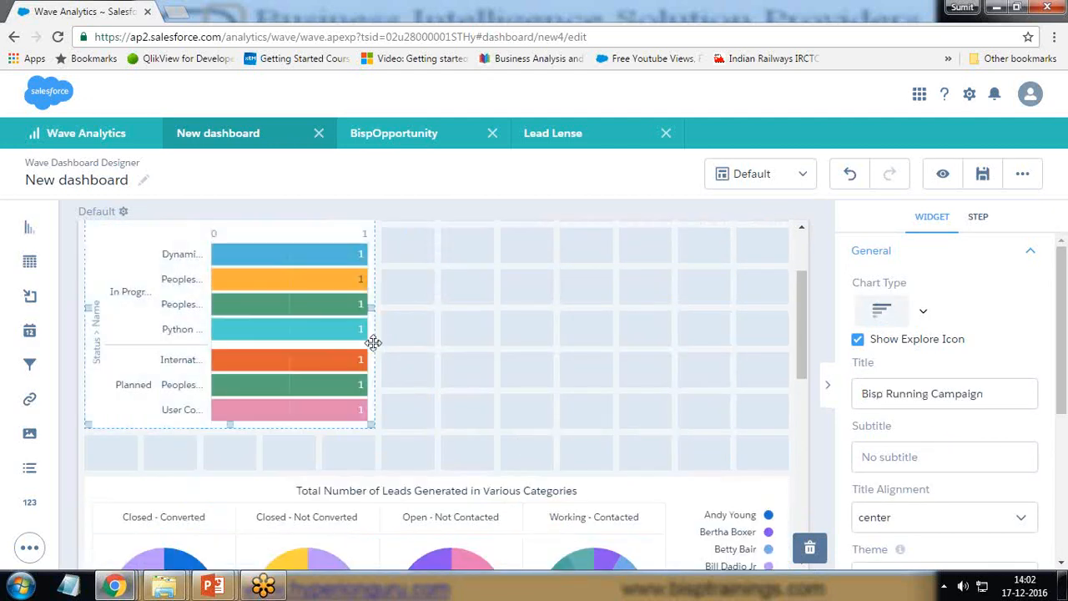
{"action": "left_click_drag", "start_coordinate": [372, 307], "coordinate": [749, 307]}
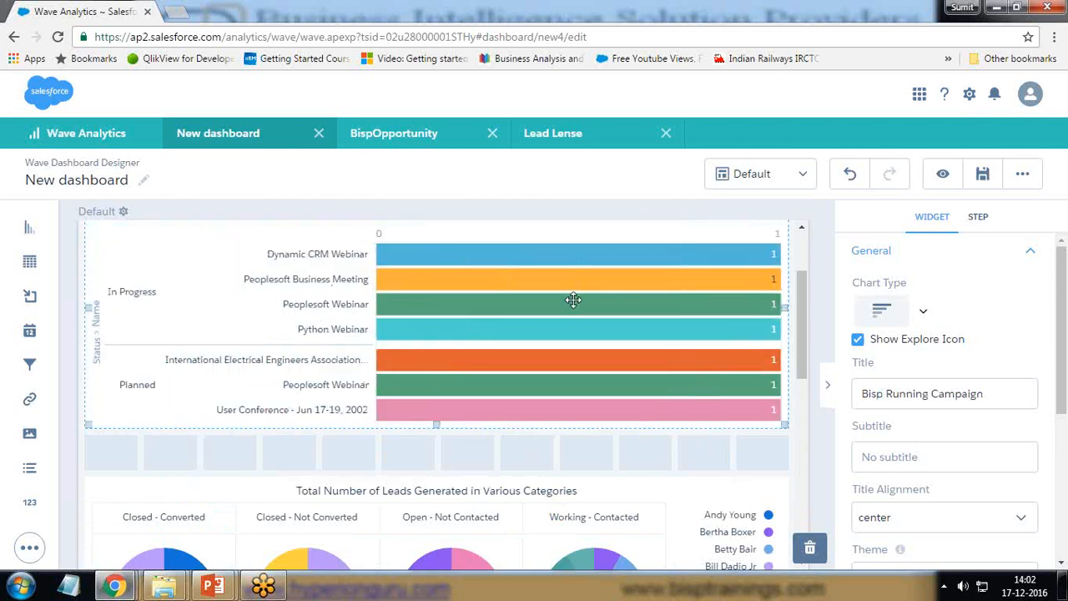
Look at the Bisp Running Campaign chart's legend option, then try hiding its top X-axis and show it again.
{"action": "scroll", "coordinate": [957, 519], "scroll_direction": "down", "scroll_amount": 3}
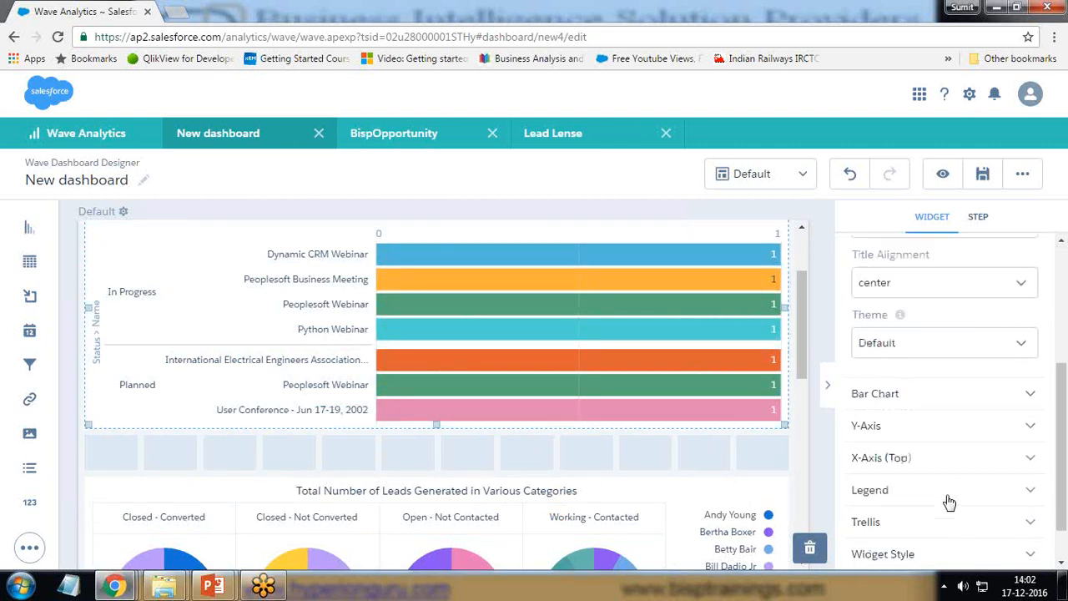
{"action": "scroll", "coordinate": [907, 429], "scroll_direction": "down", "scroll_amount": 1}
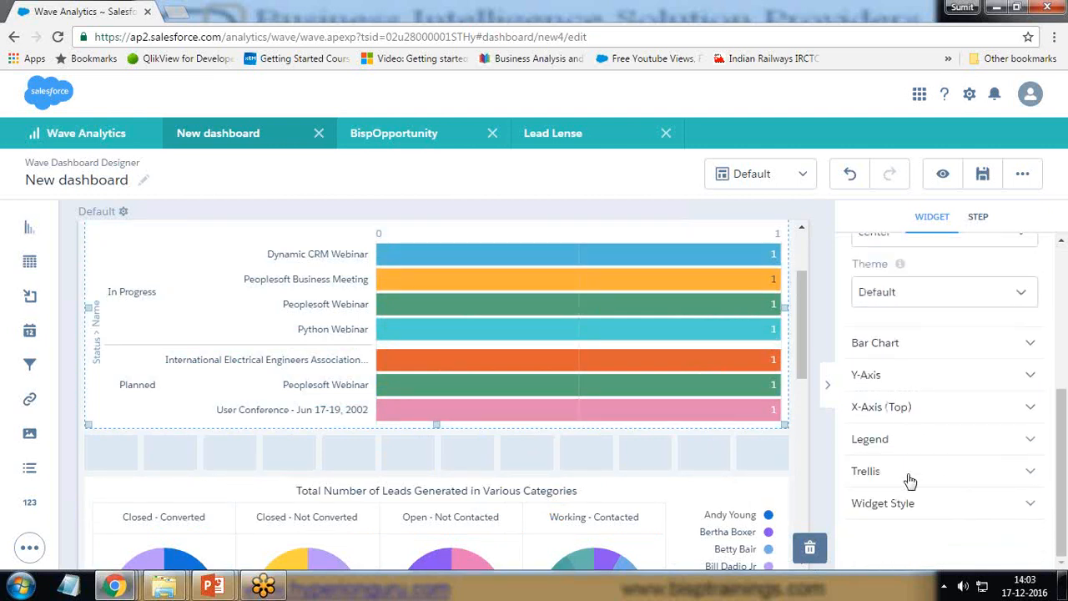
{"action": "left_click", "coordinate": [893, 443]}
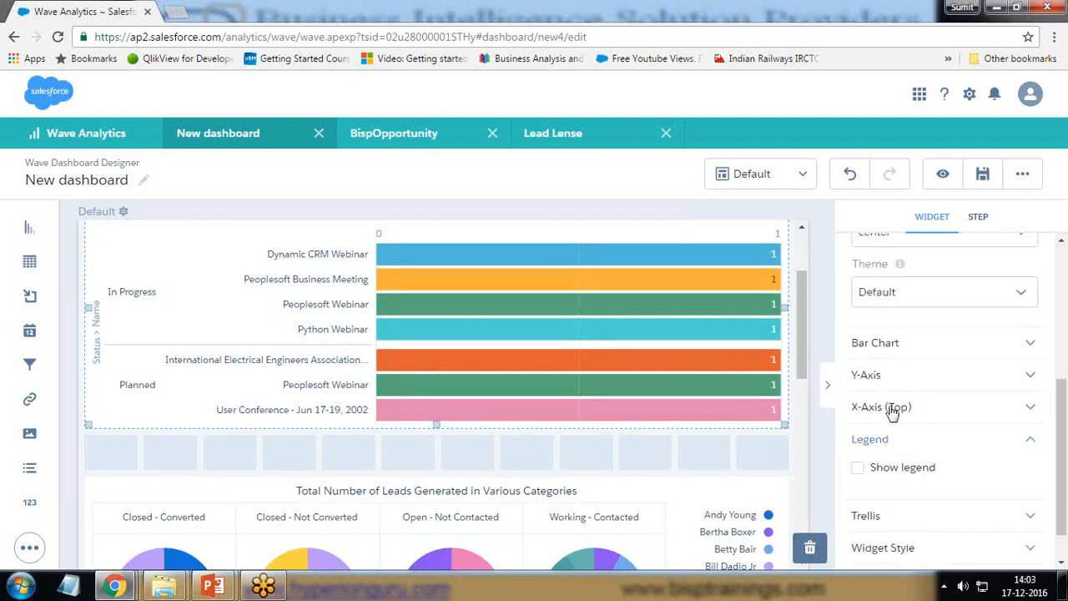
{"action": "left_click", "coordinate": [892, 408]}
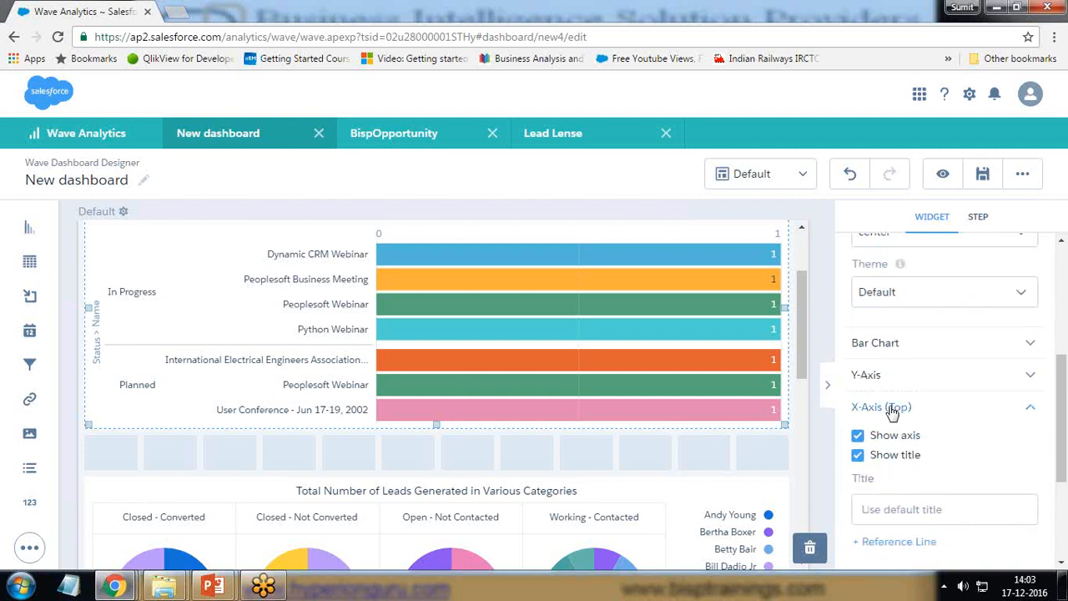
{"action": "left_click", "coordinate": [858, 438]}
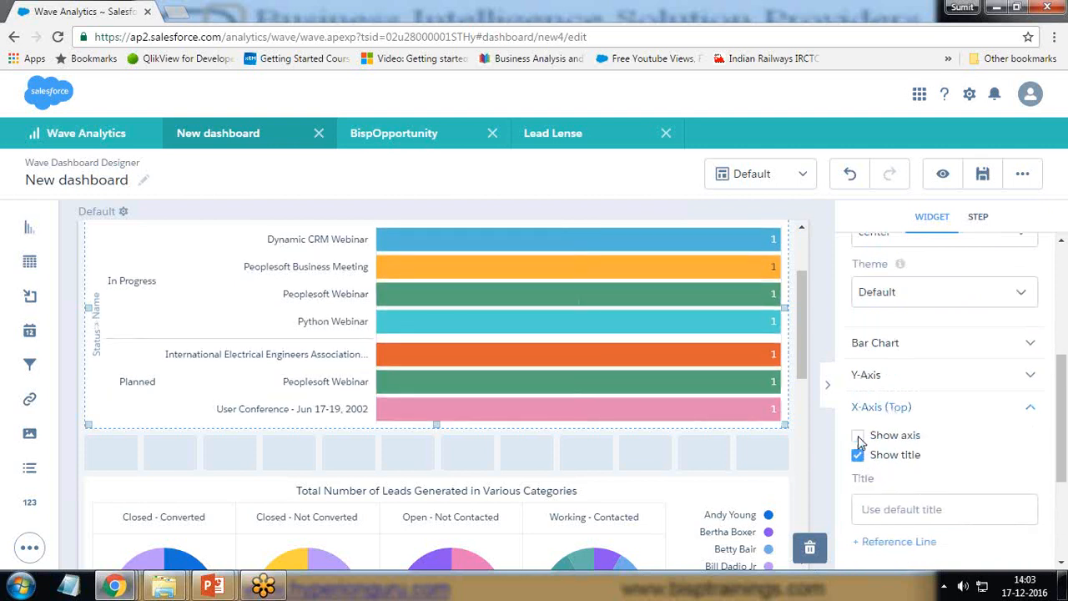
{"action": "left_click", "coordinate": [858, 438]}
Hide the values in the bars of the Bisp Running Campaign chart and deselect the chart.
{"action": "left_click", "coordinate": [877, 348]}
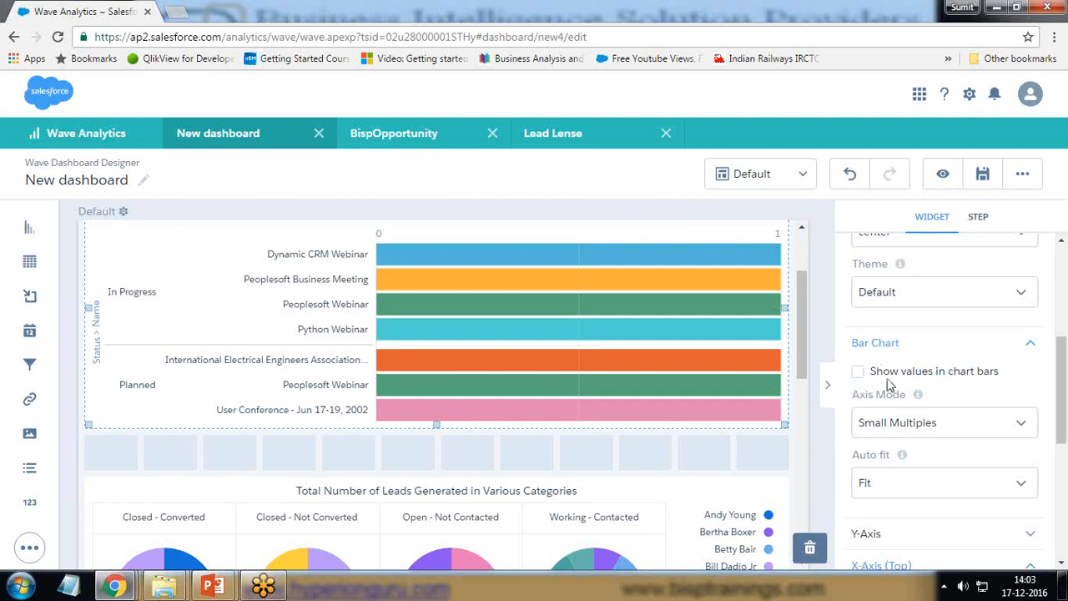
{"action": "left_click", "coordinate": [580, 174]}
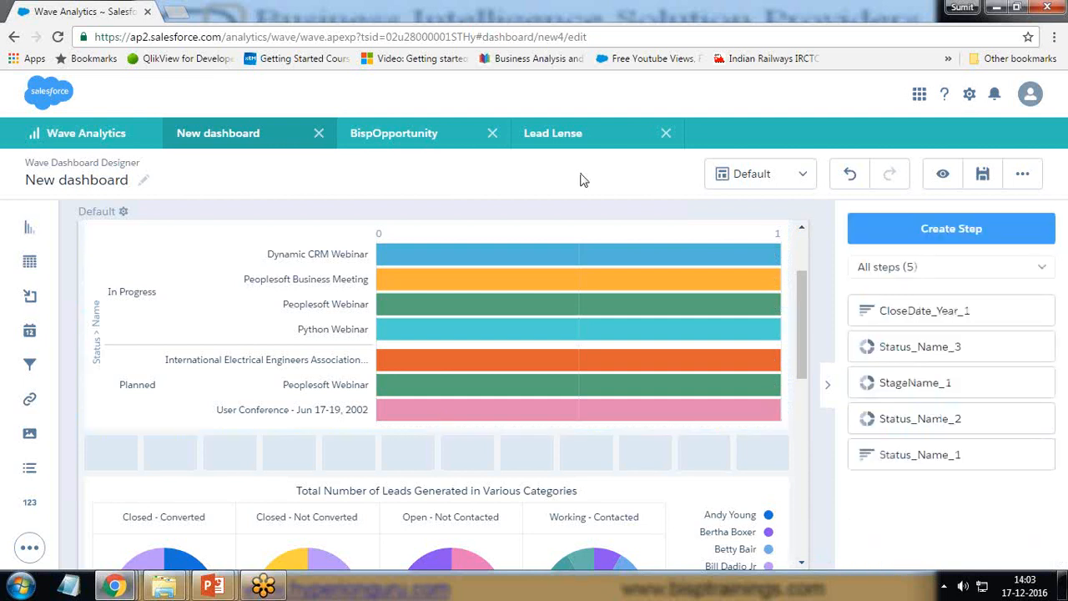
{"action": "left_click", "coordinate": [724, 177]}
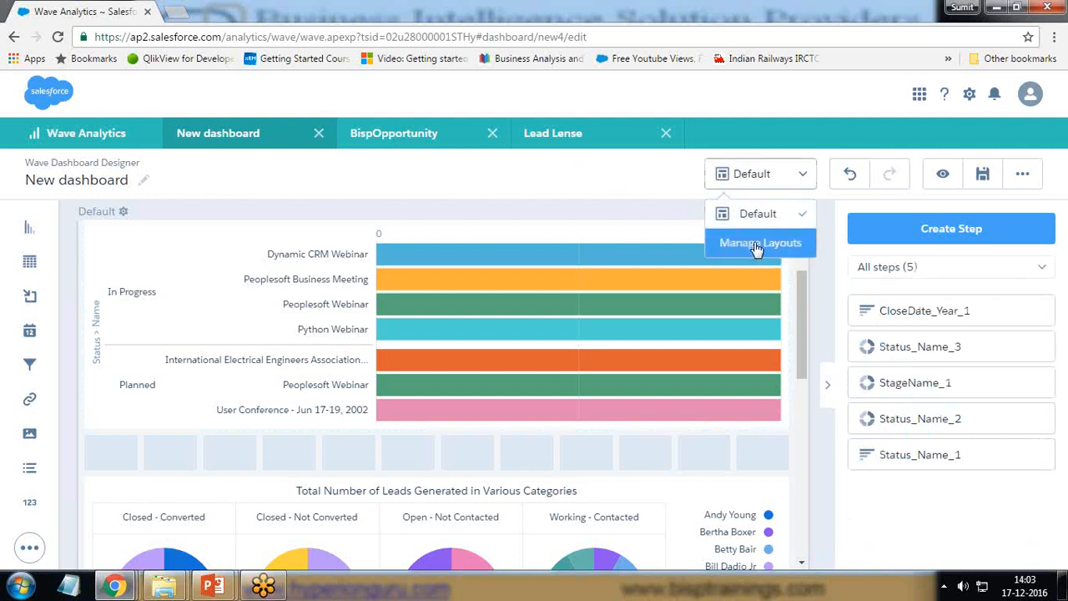
{"action": "left_click", "coordinate": [645, 190]}
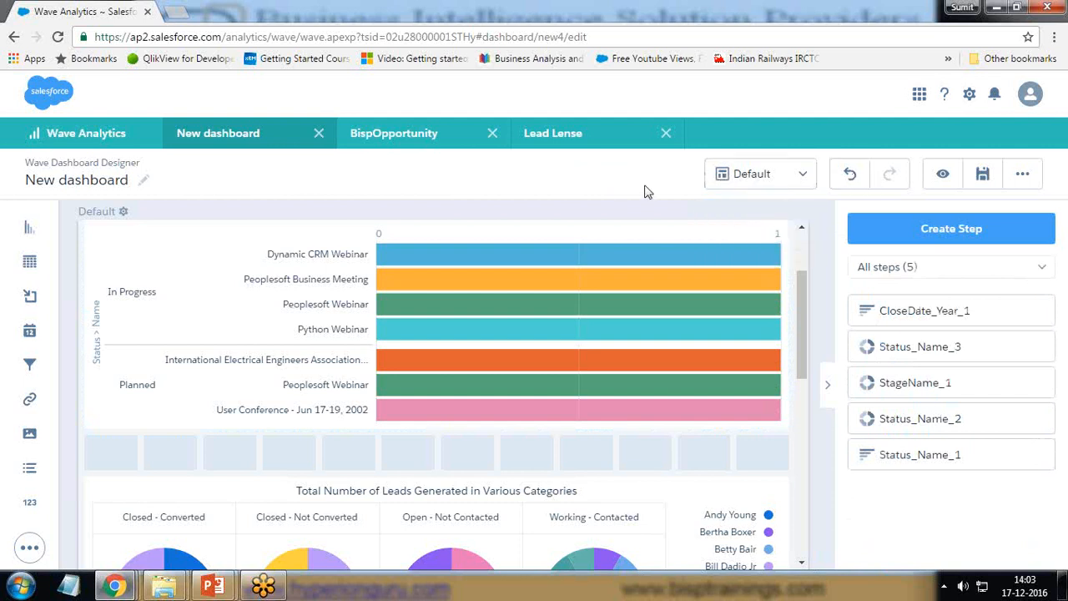
Save the dashboard as BispBusinessDashboard in the Shared App.
{"action": "left_click", "coordinate": [982, 179]}
{"action": "triple_click", "coordinate": [505, 242]}
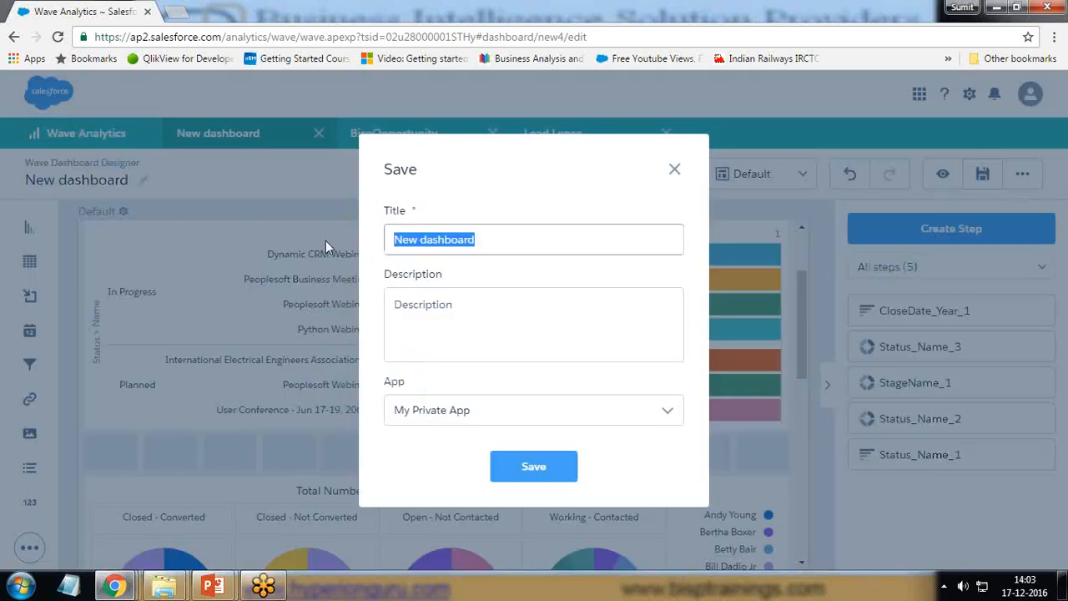
{"action": "type", "text": "BispBusiness"}
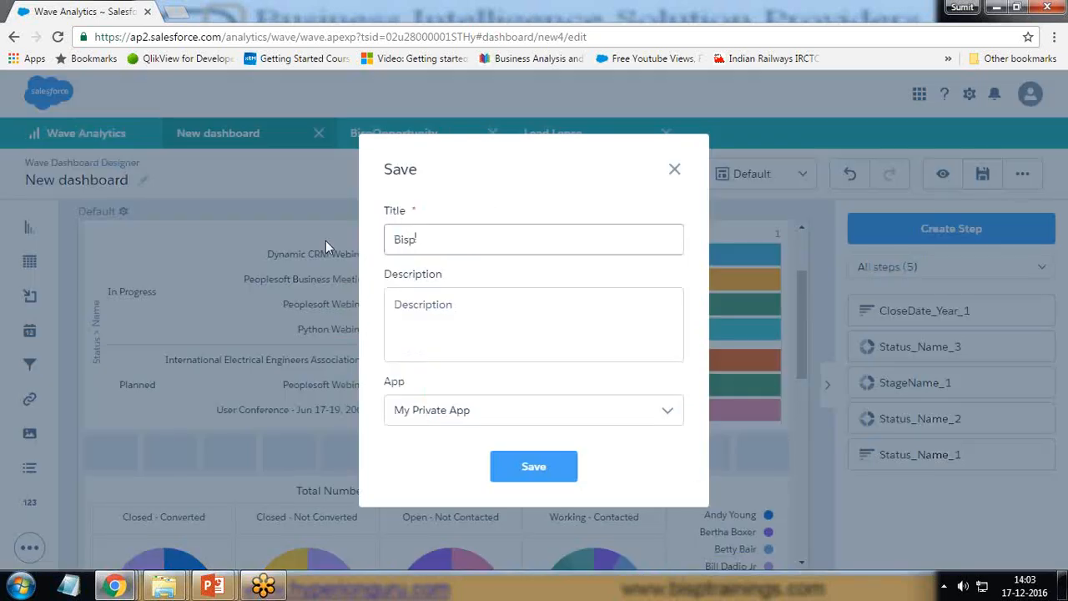
{"action": "type", "text": "Dashboard"}
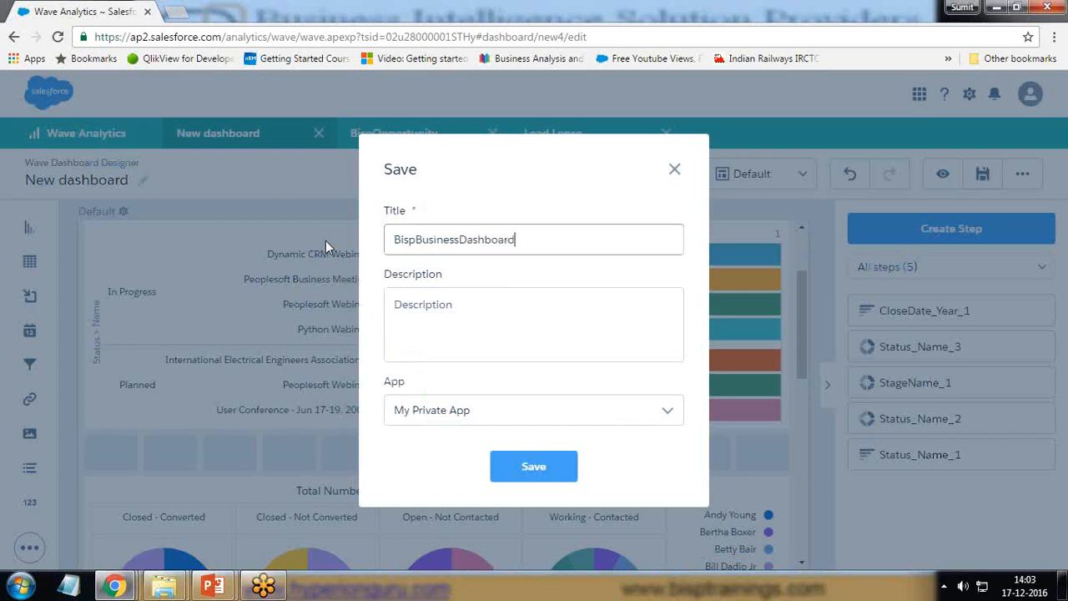
{"action": "left_click", "coordinate": [446, 413]}
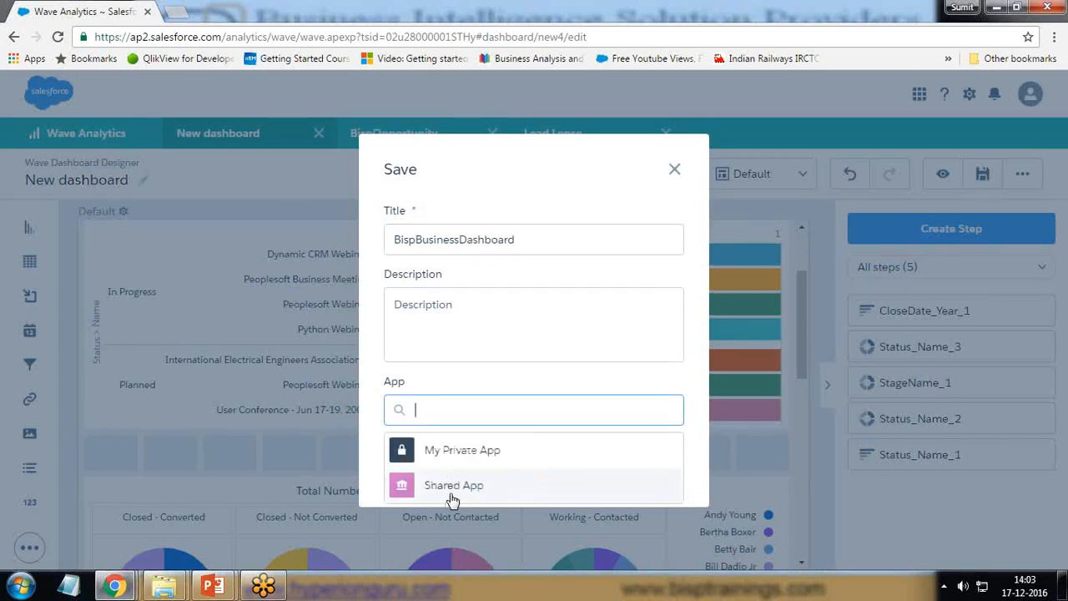
{"action": "left_click", "coordinate": [452, 494]}
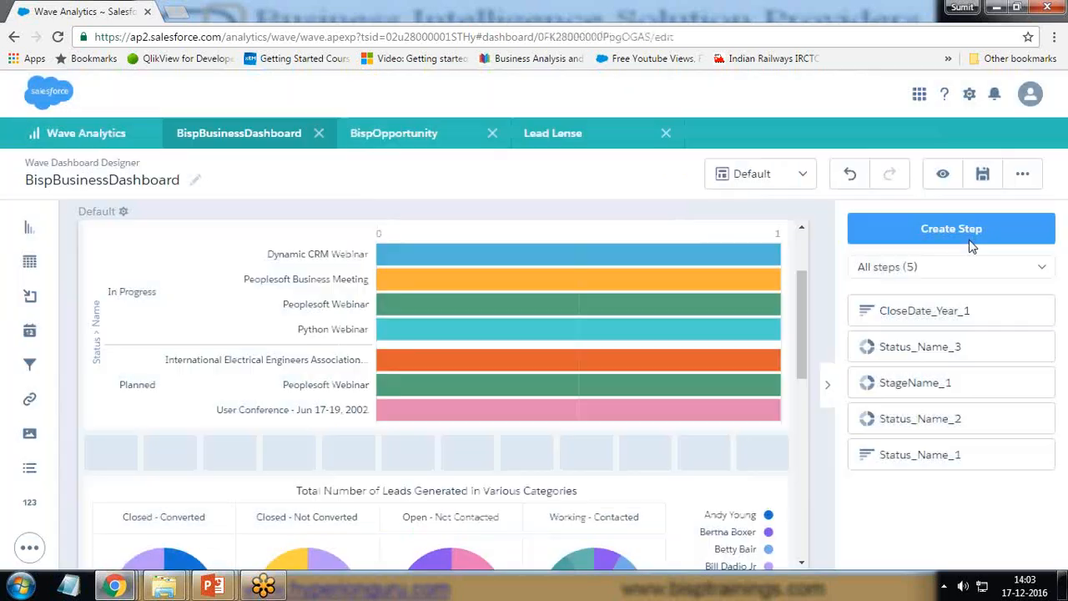
Preview the saved dashboard, present it in full screen, and exit the presentation.
{"action": "left_click", "coordinate": [1022, 175]}
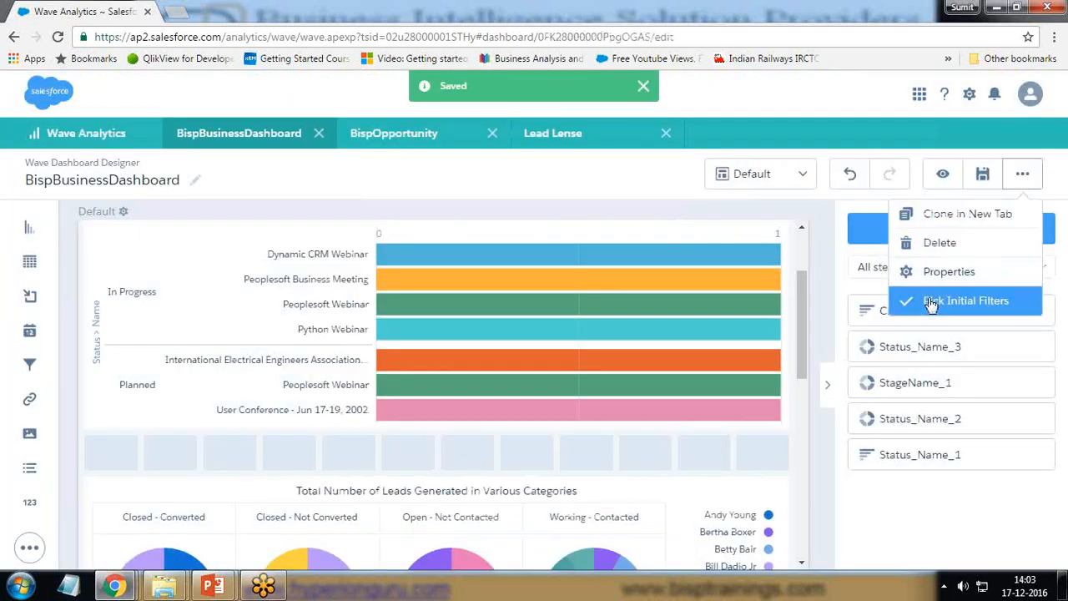
{"action": "left_click", "coordinate": [739, 183]}
{"action": "left_click", "coordinate": [943, 176]}
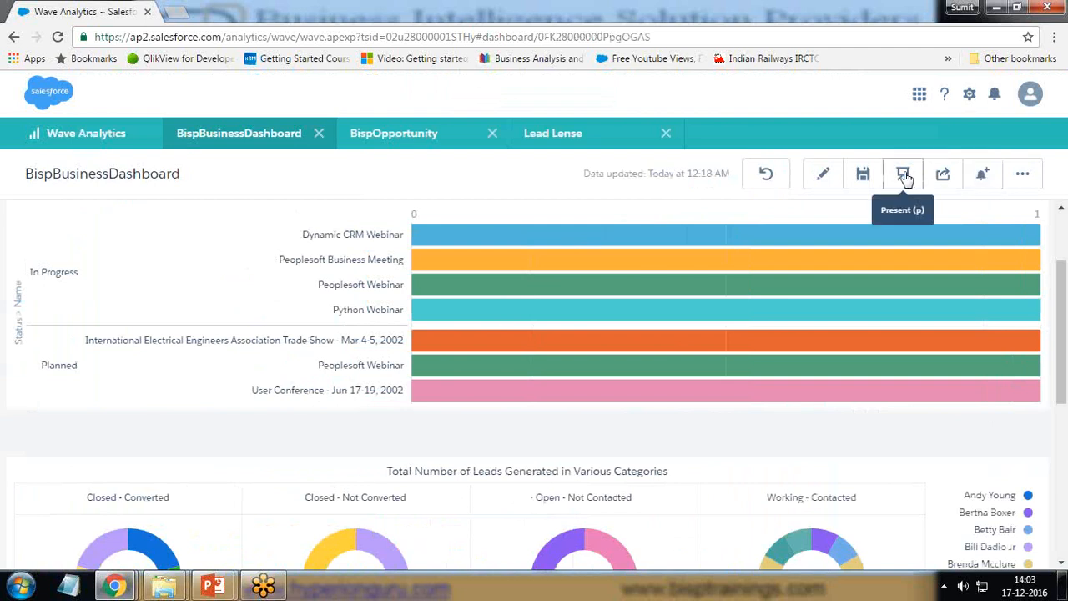
{"action": "left_click", "coordinate": [903, 176]}
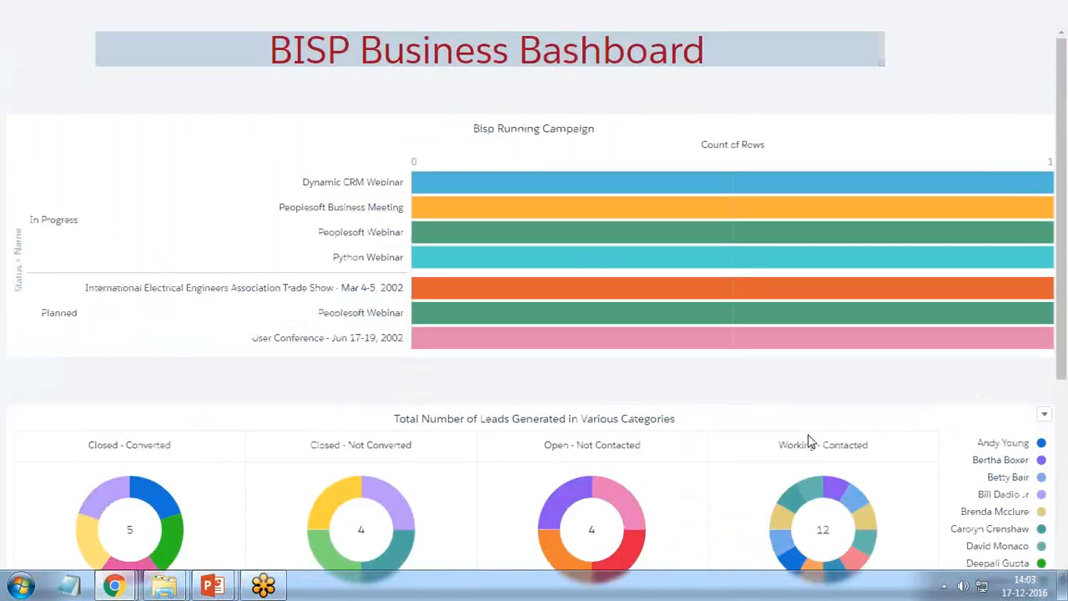
{"action": "key", "text": "Escape"}
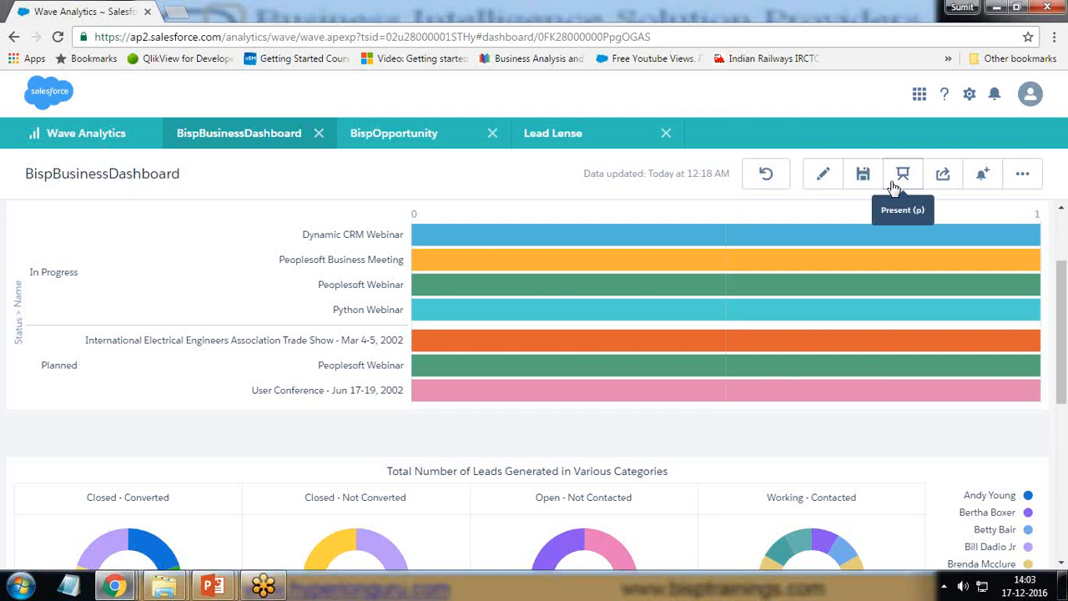
Open the sharing options of BispBusinessDashboard and review its feed posting, access list and shareable URL.
{"action": "left_click", "coordinate": [947, 175]}
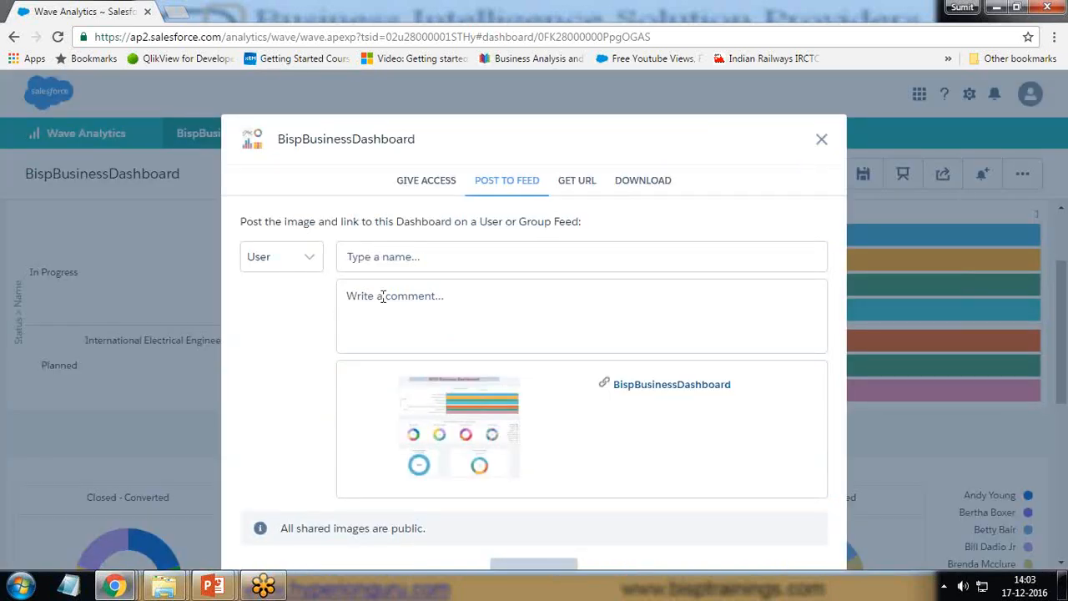
{"action": "left_click", "coordinate": [435, 184]}
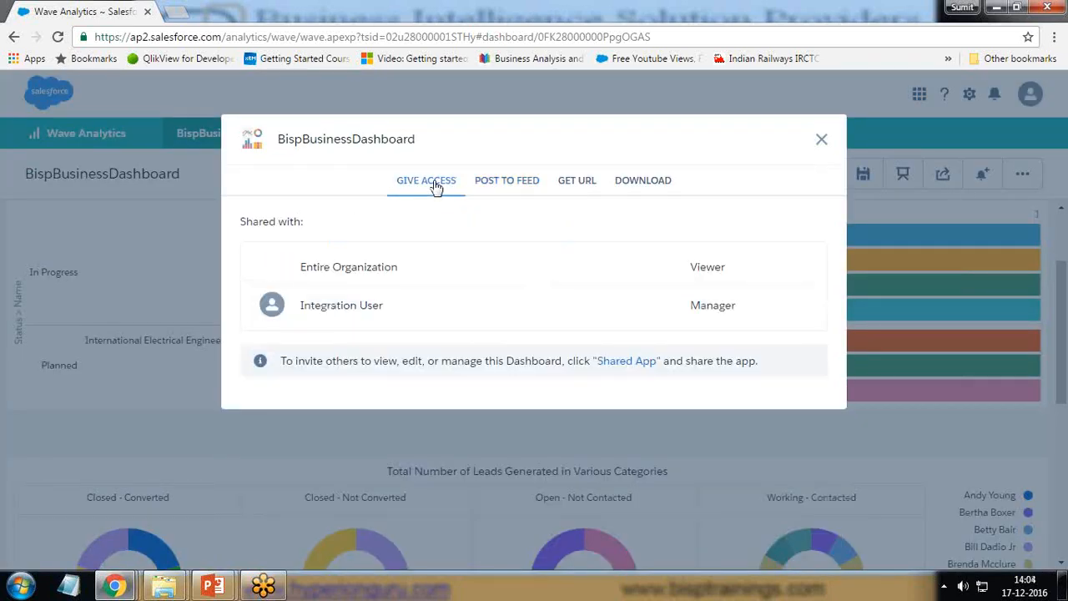
{"action": "left_click", "coordinate": [567, 182]}
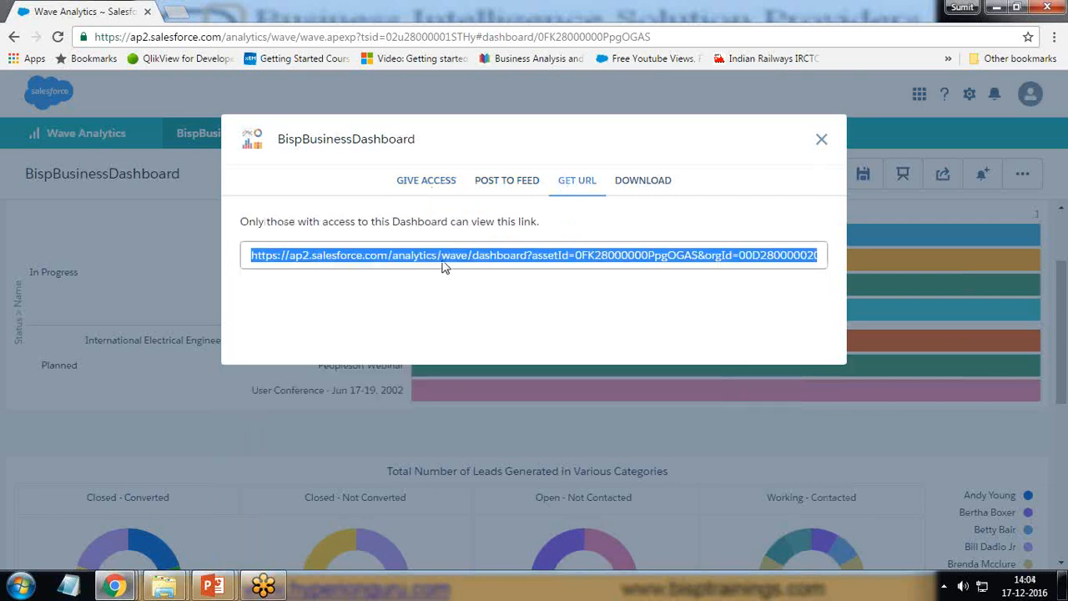
Download the dashboard as a PNG image named BispBusinessDashboard to the Desktop.
{"action": "left_click", "coordinate": [644, 182]}
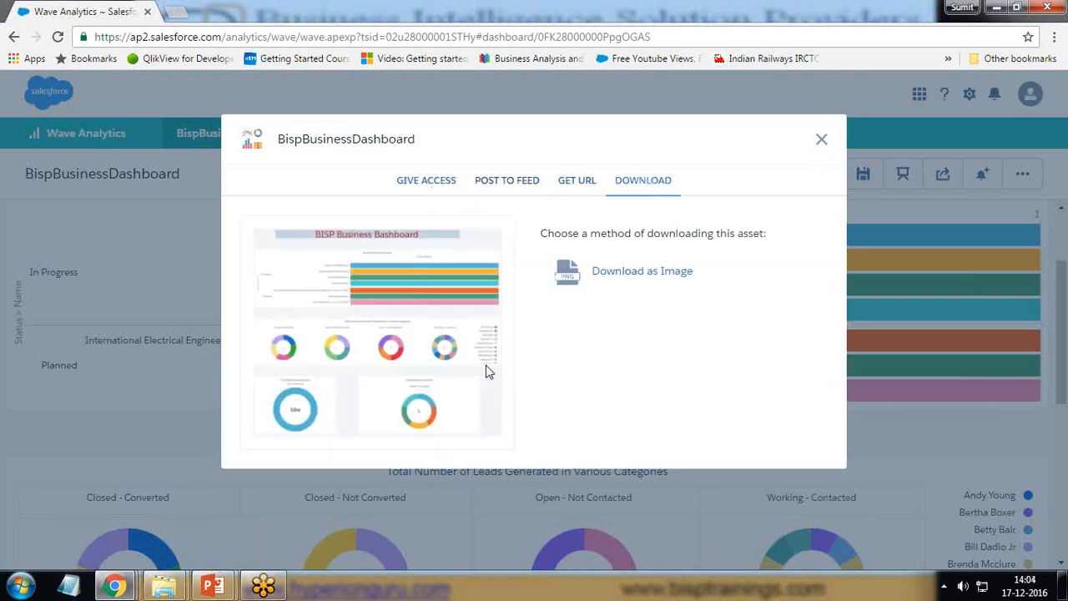
{"action": "left_click", "coordinate": [639, 272]}
{"action": "left_click", "coordinate": [357, 353]}
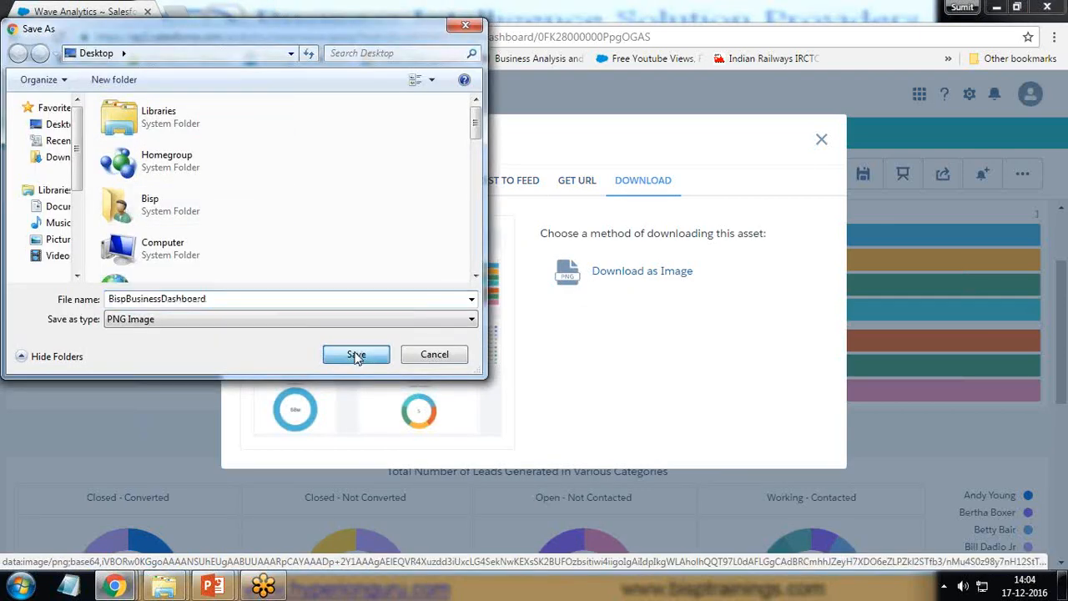
Open the downloaded BispBusinessDashboard image from the desktop, look it over, and close the photo viewer.
{"action": "key", "text": "super+d"}
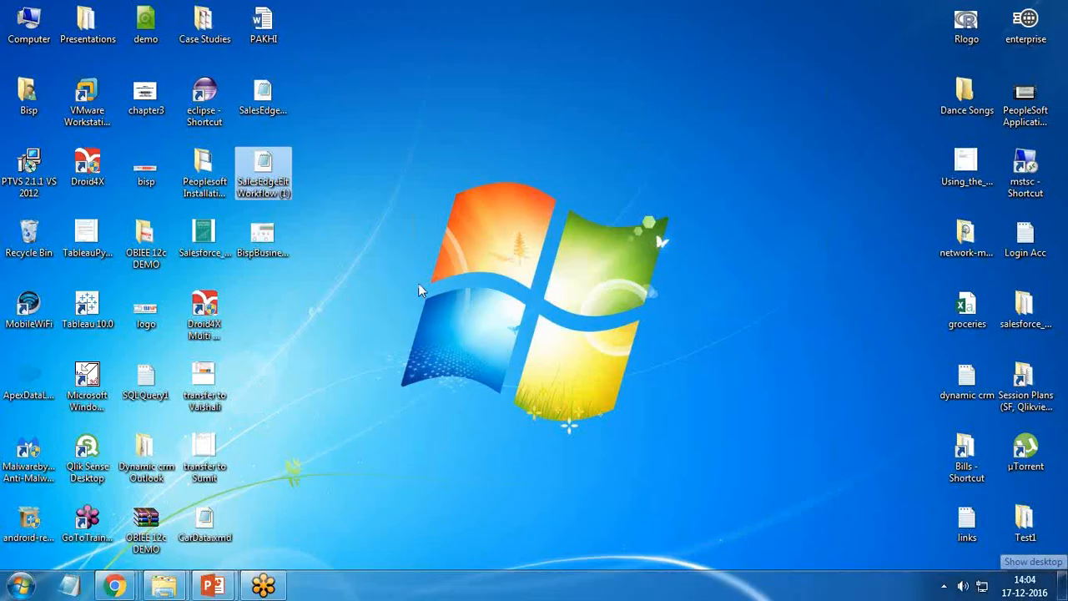
{"action": "double_click", "coordinate": [267, 244]}
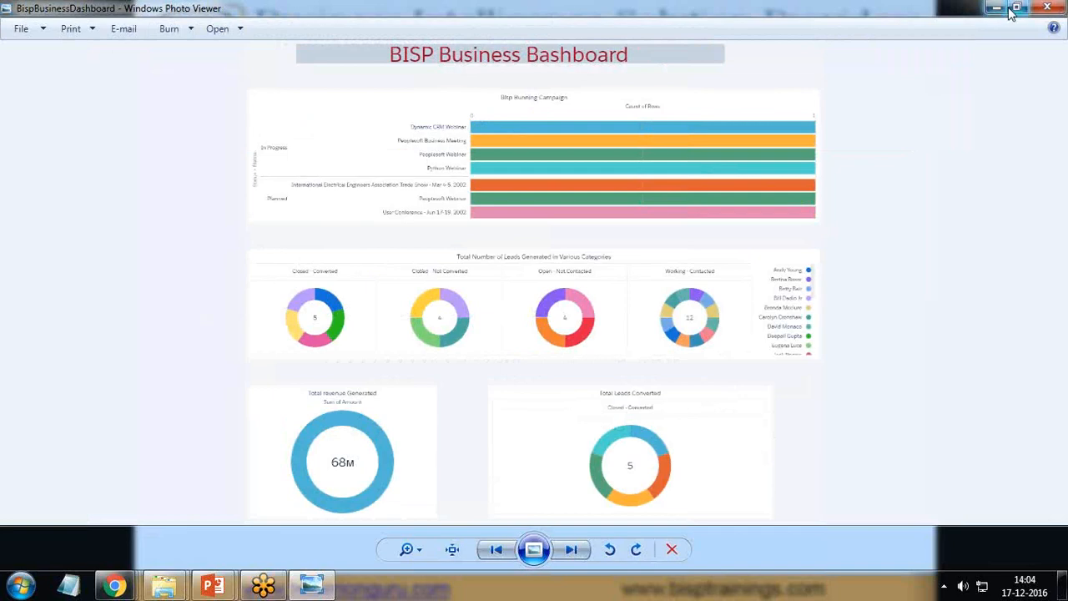
{"action": "scroll", "coordinate": [481, 322], "scroll_direction": "up", "scroll_amount": 1}
{"action": "scroll", "coordinate": [481, 320], "scroll_direction": "down", "scroll_amount": 1}
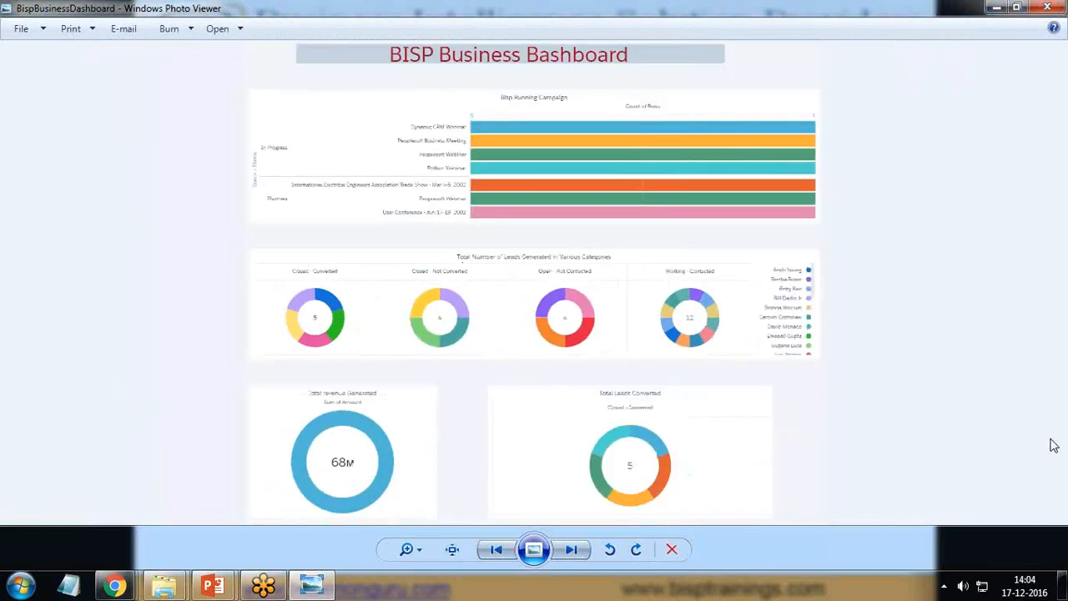
{"action": "left_click", "coordinate": [1053, 6]}
Return to the Wave Analytics window in Chrome and close the dashboard's sharing dialog.
{"action": "mouse_move", "coordinate": [115, 584]}
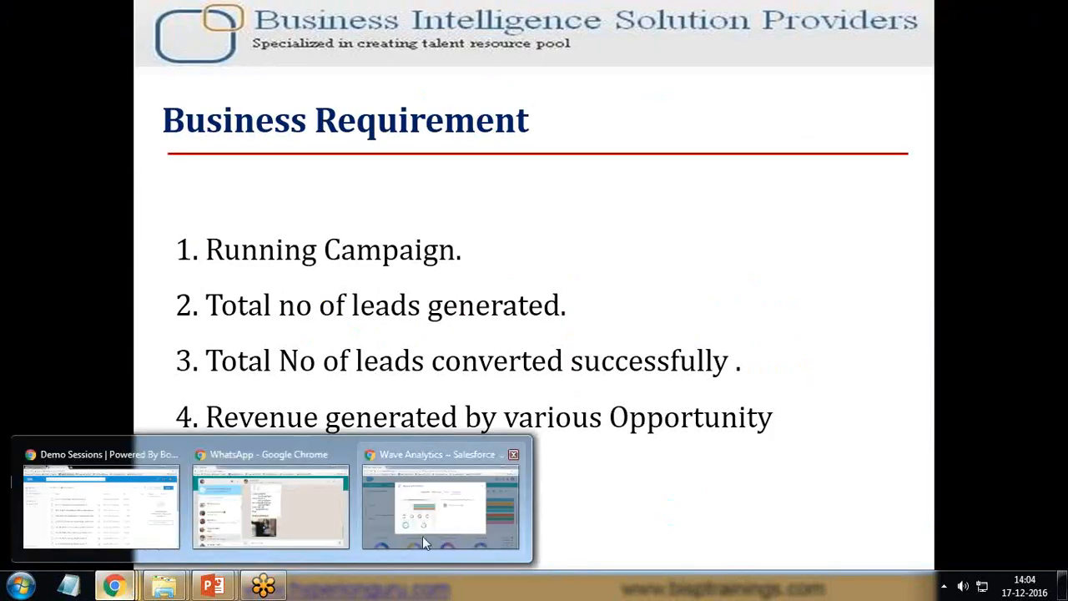
{"action": "left_click", "coordinate": [430, 534]}
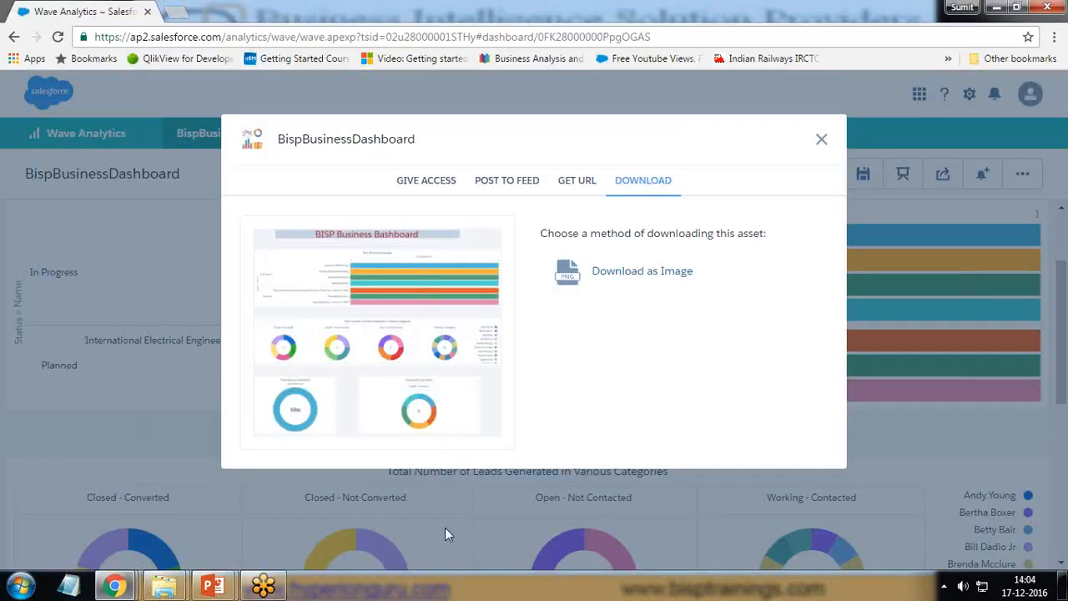
{"action": "left_click", "coordinate": [822, 139]}
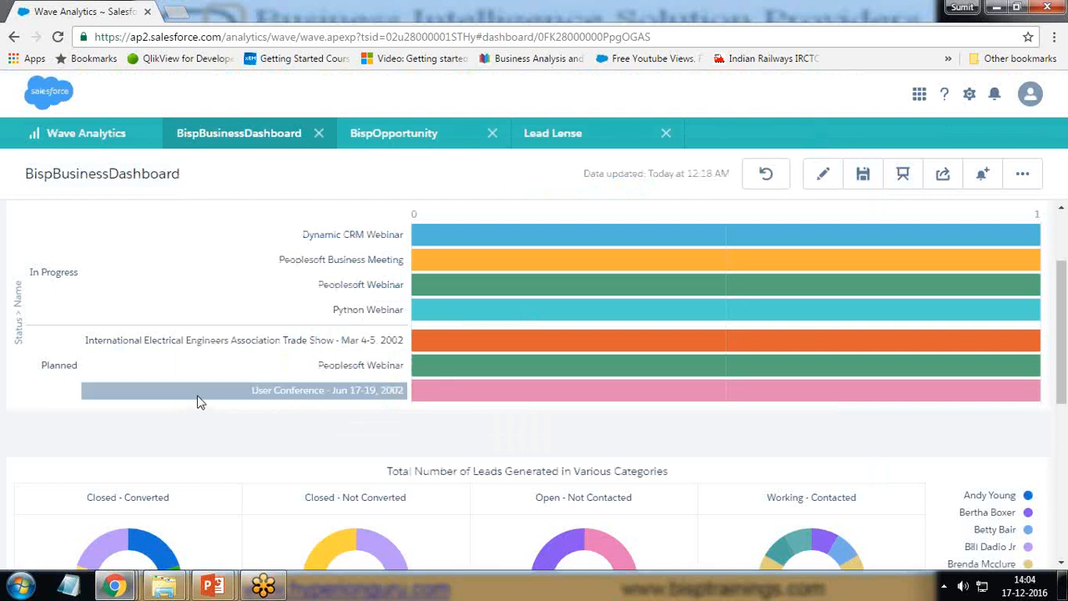